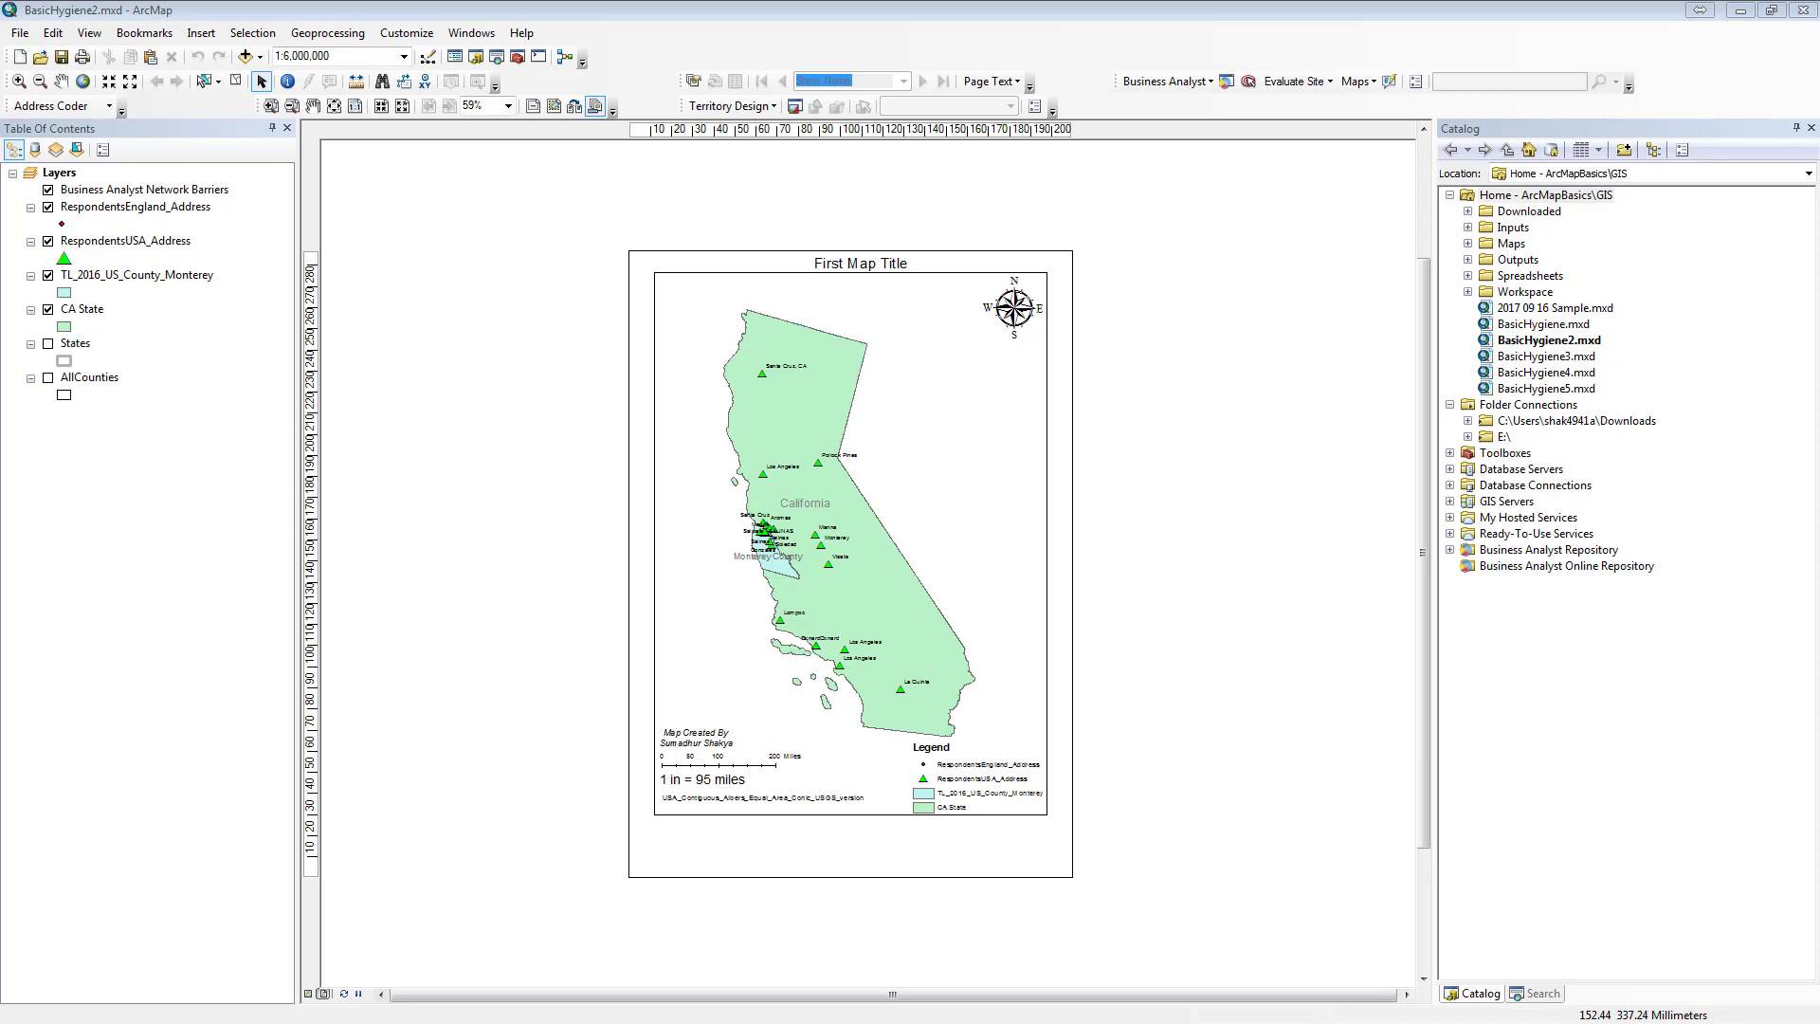
- Switch to xplorer² and open Corn_2016_Working2.csv and Lettuce_Romaine_2016_working2.csv from the ForJoin folder under Spreadsheets, bringing the corn table up in Excel
key(alt+Tab)
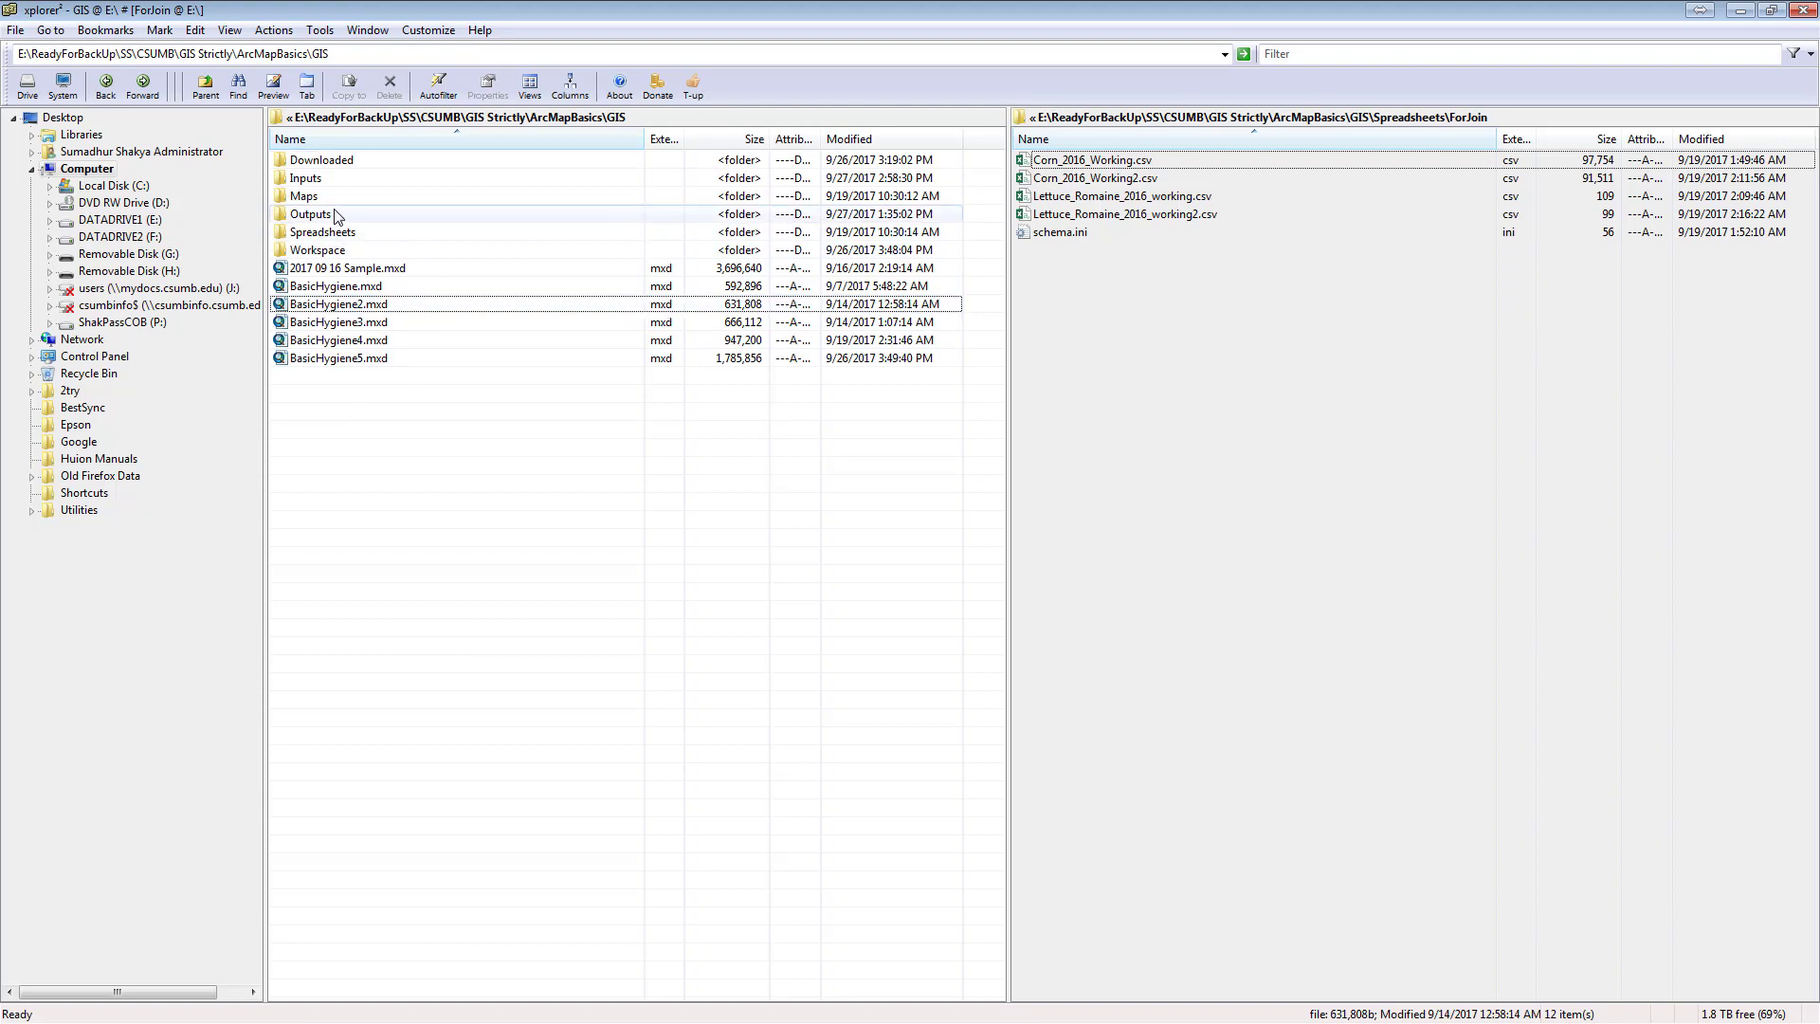
double_click(327, 233)
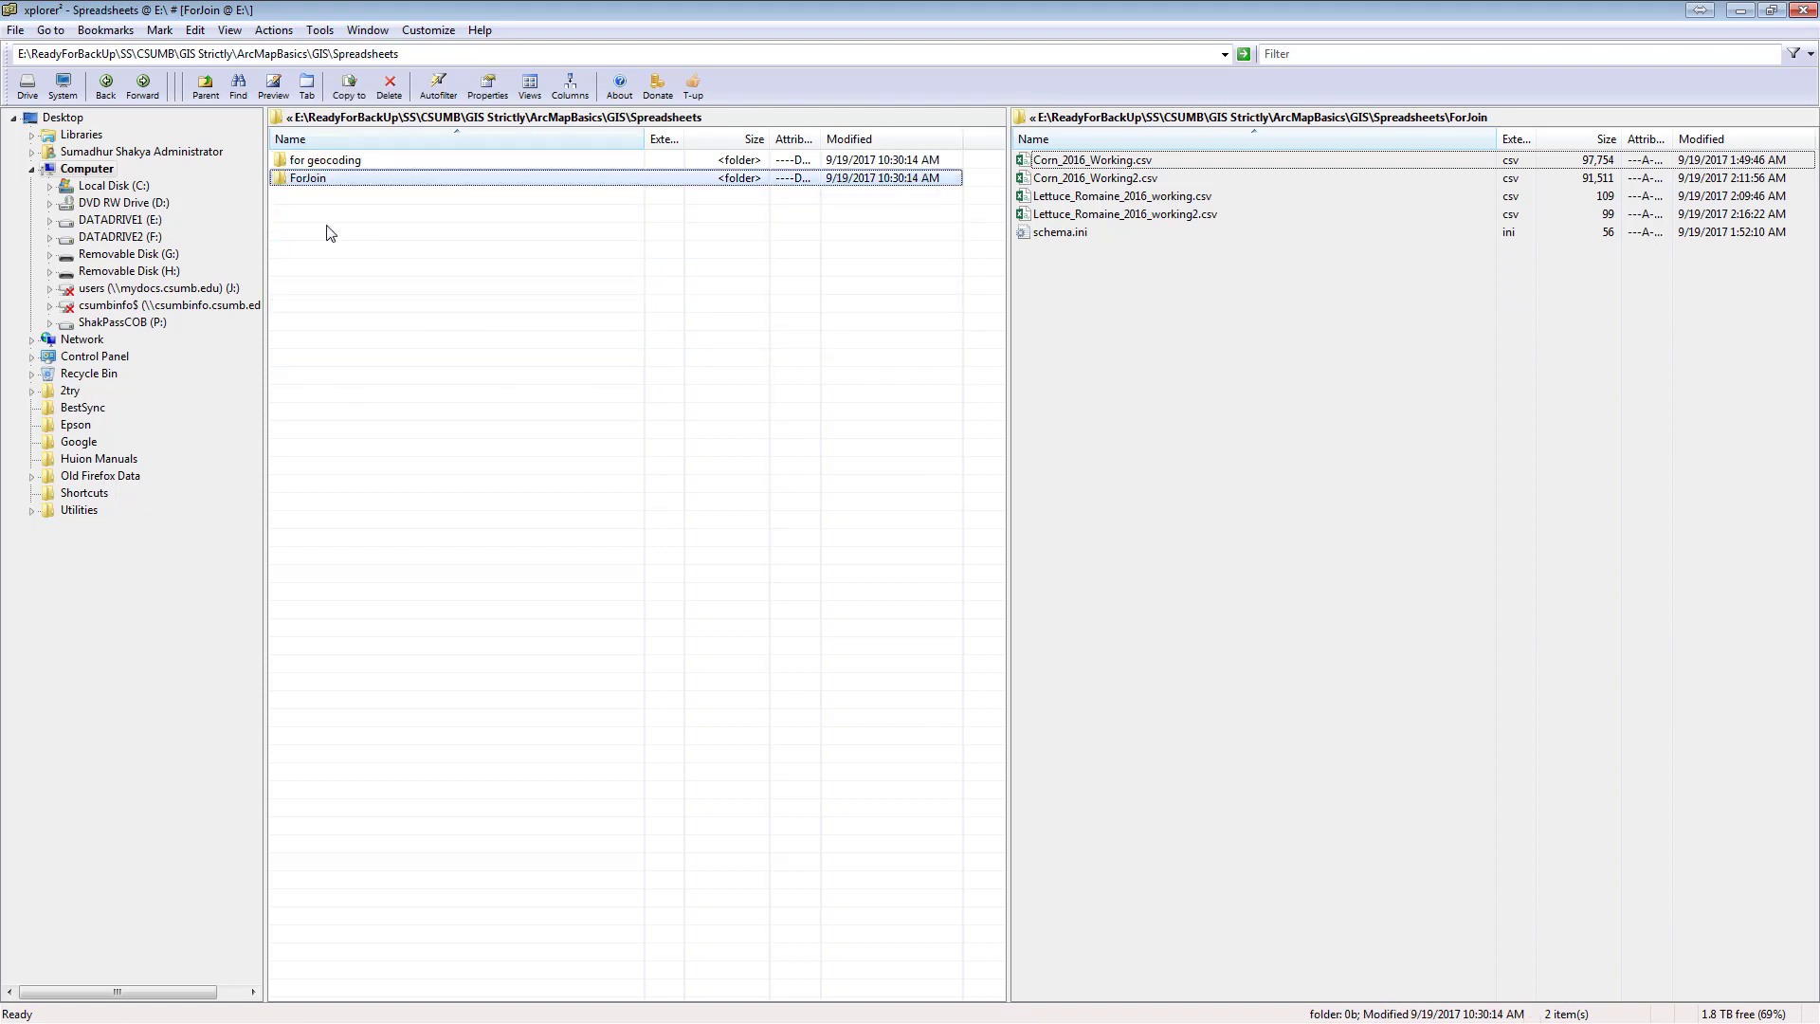
double_click(332, 178)
click(376, 193)
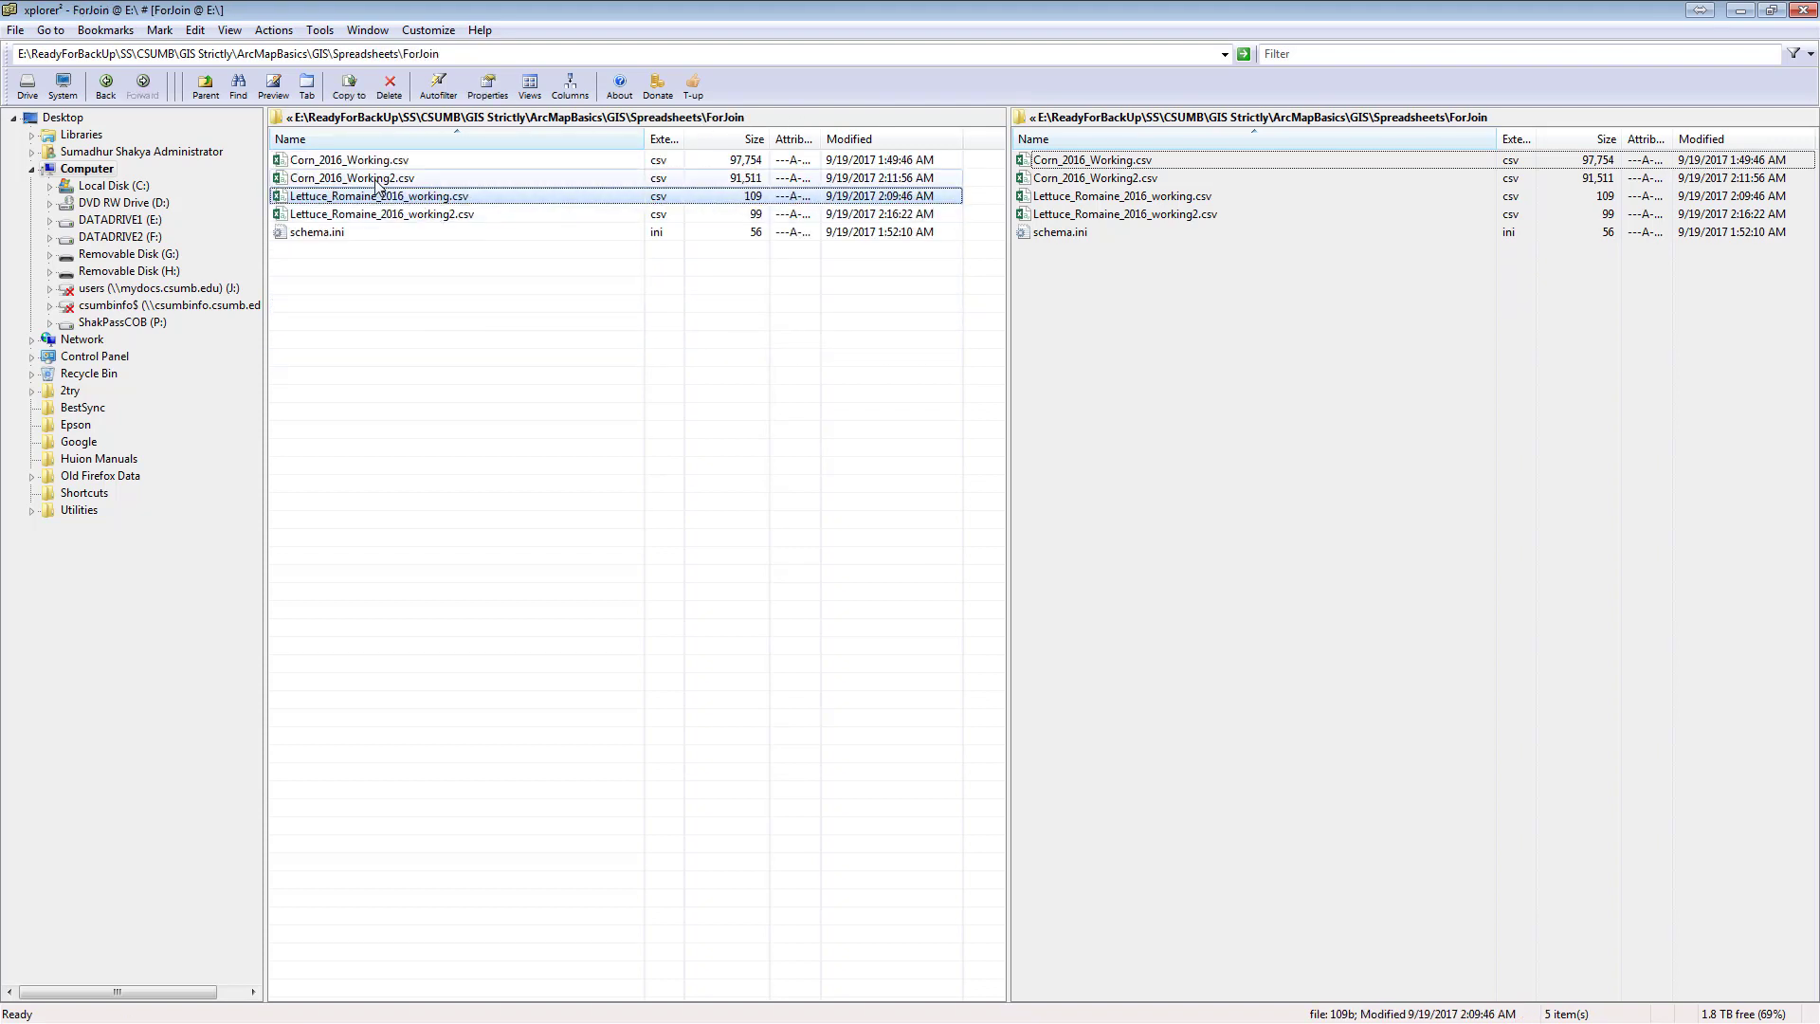
double_click(377, 180)
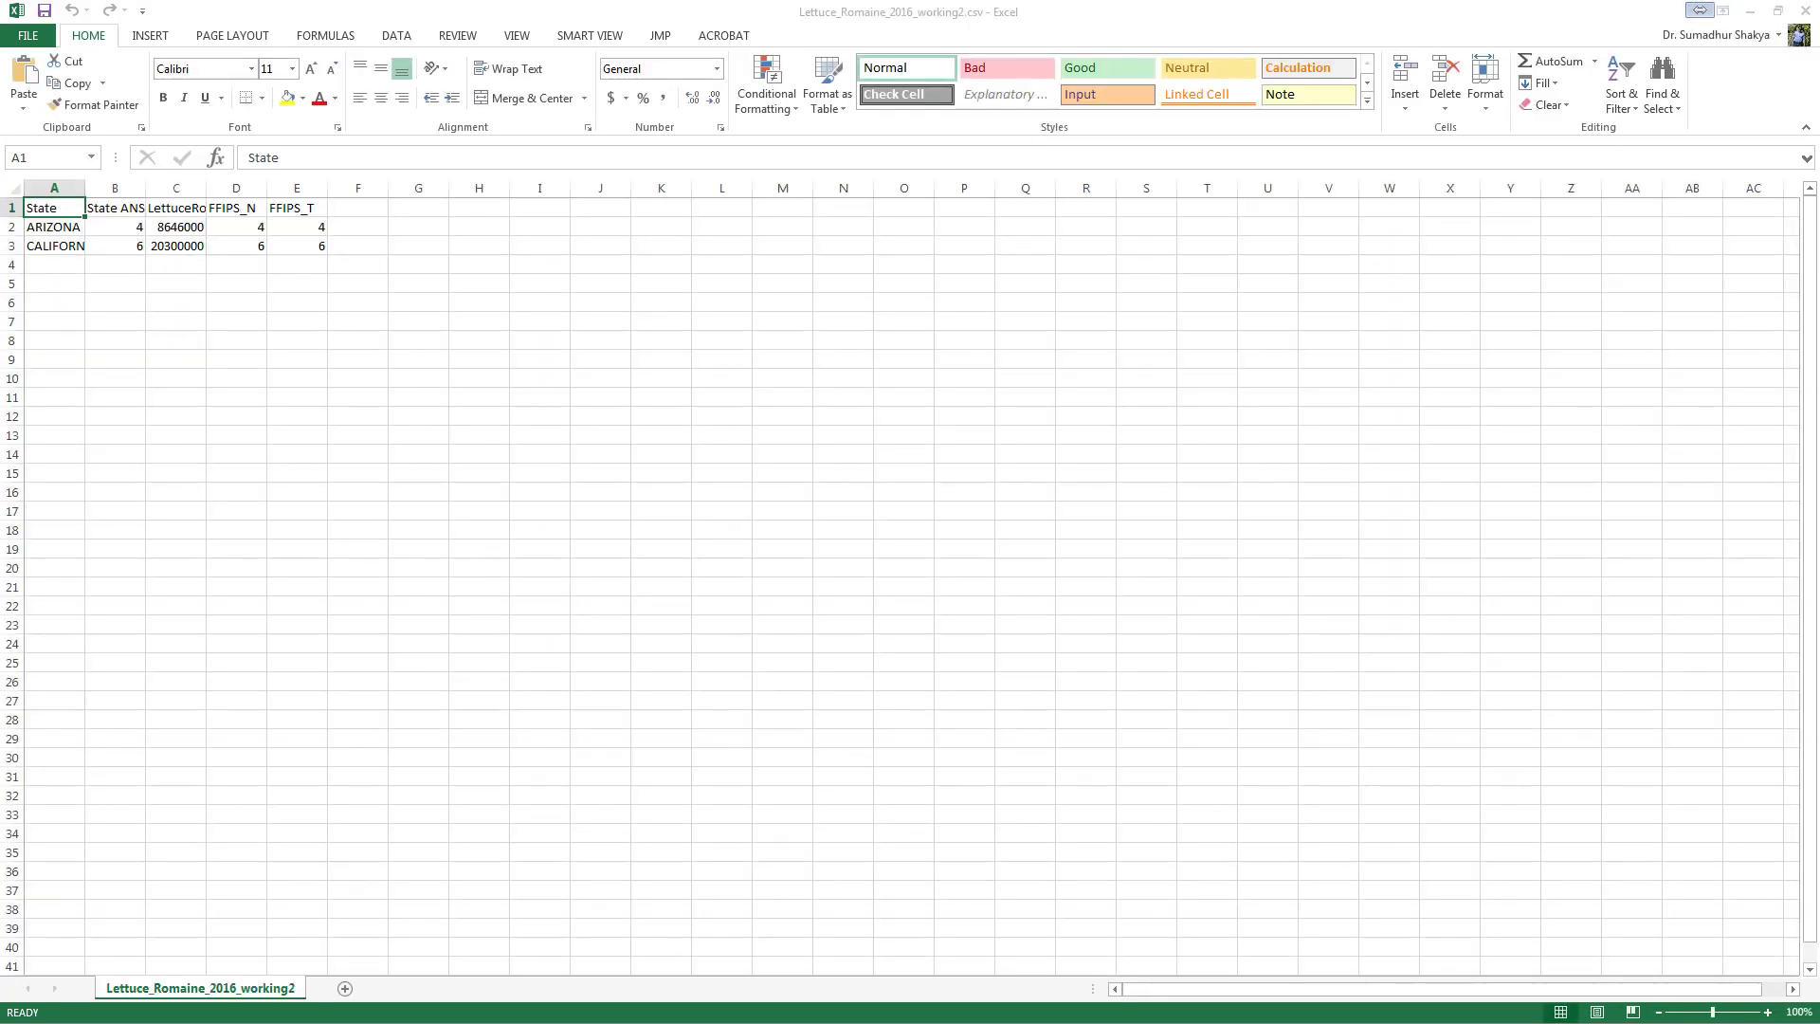
key(alt+Tab)
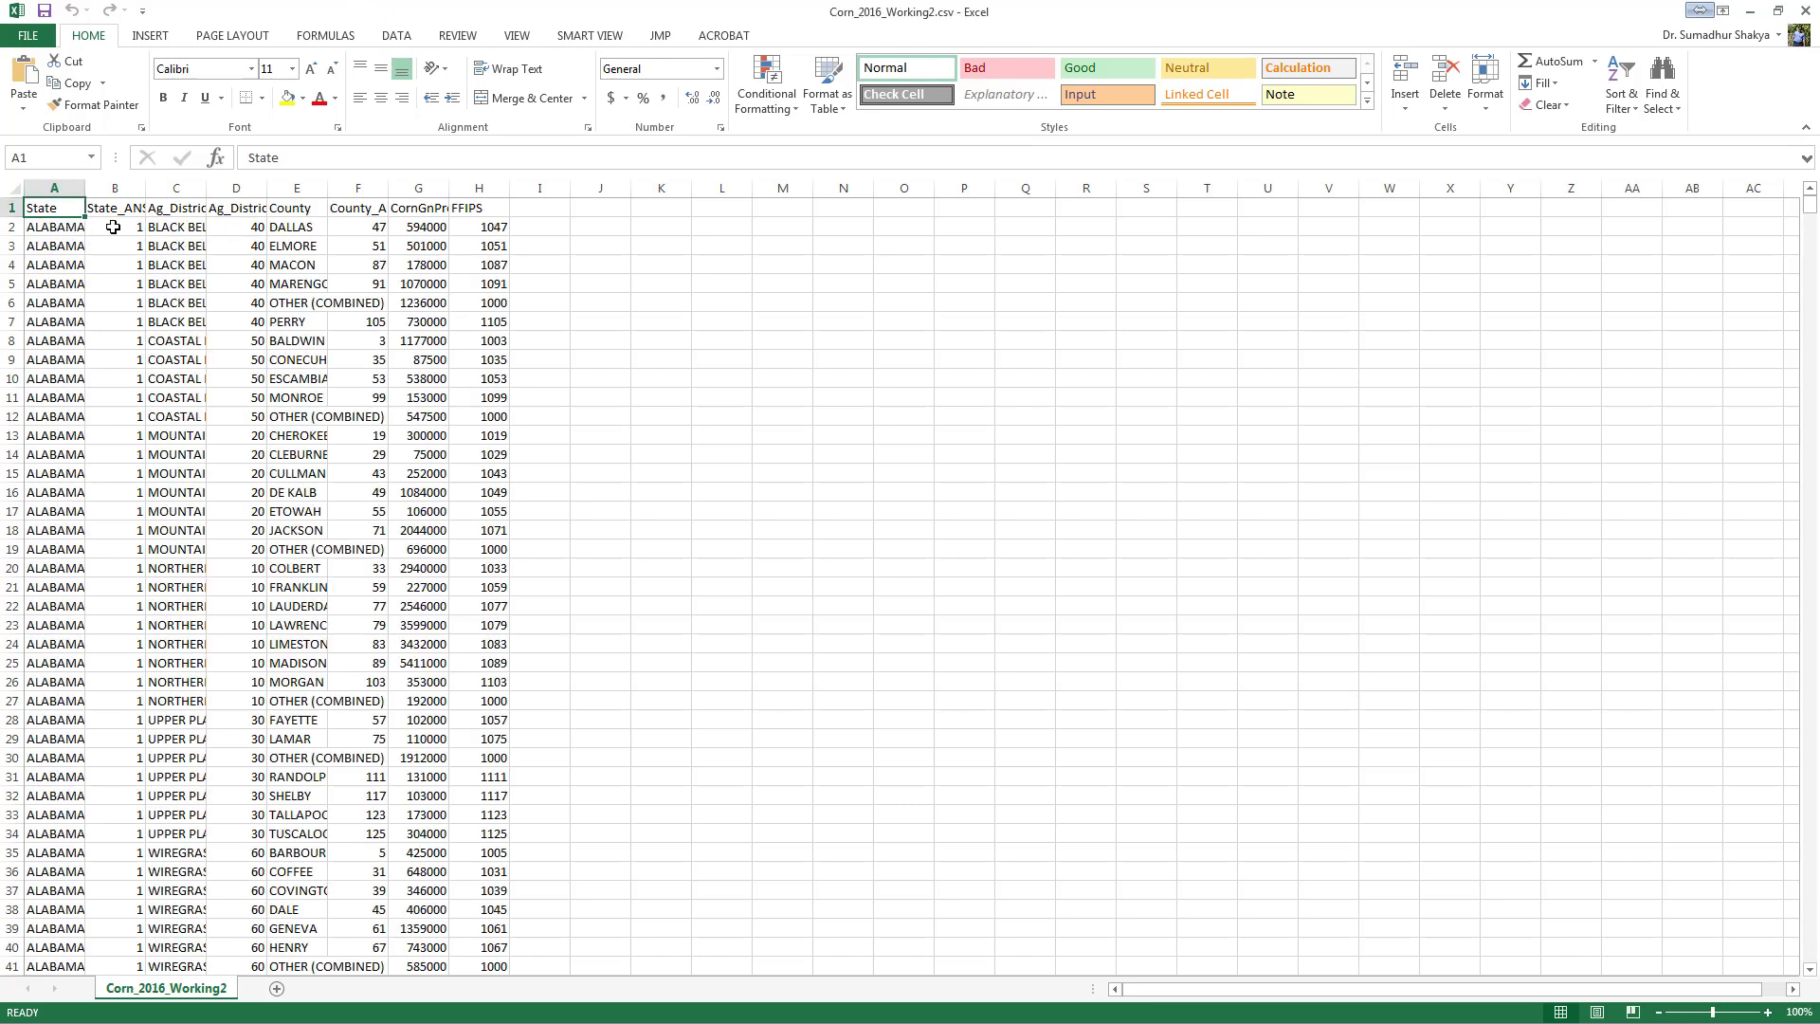
- Widen the State_ANSI and Ag_District columns to fit their contents and examine the county code and FFIPS values in row 2
key(Right)
key(Right)
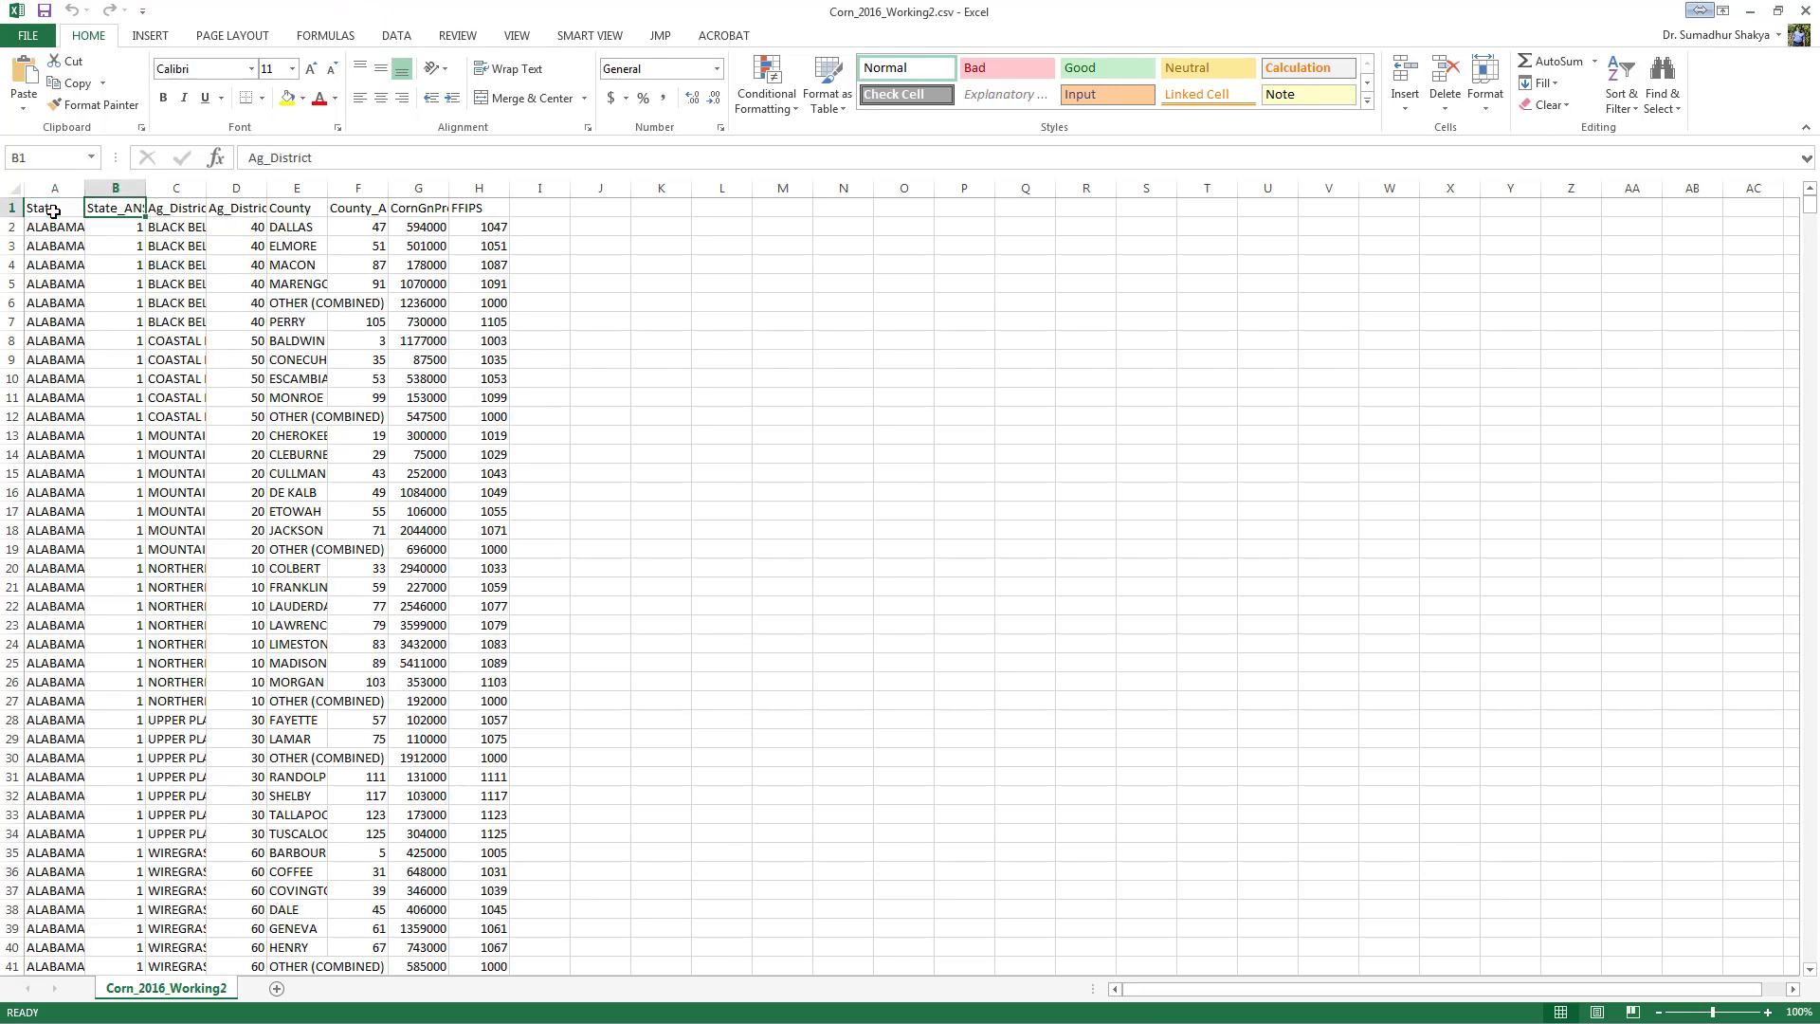
key(Left)
key(Right)
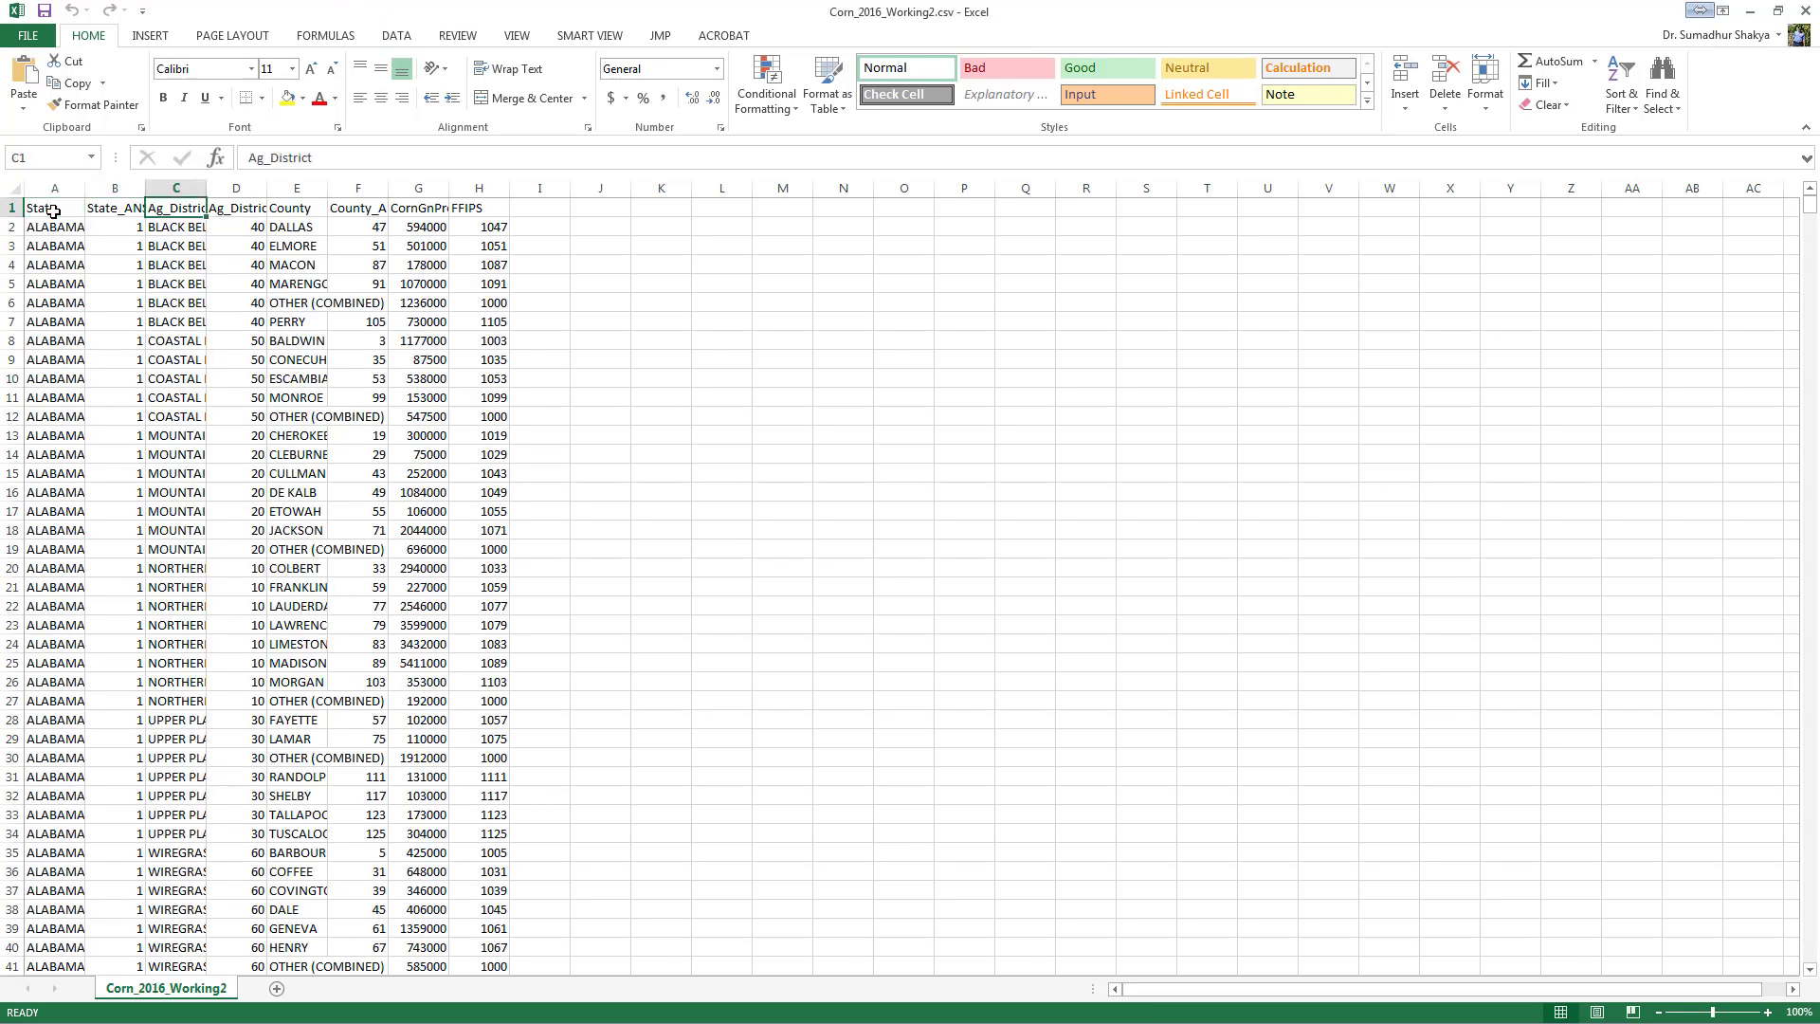
double_click(144, 181)
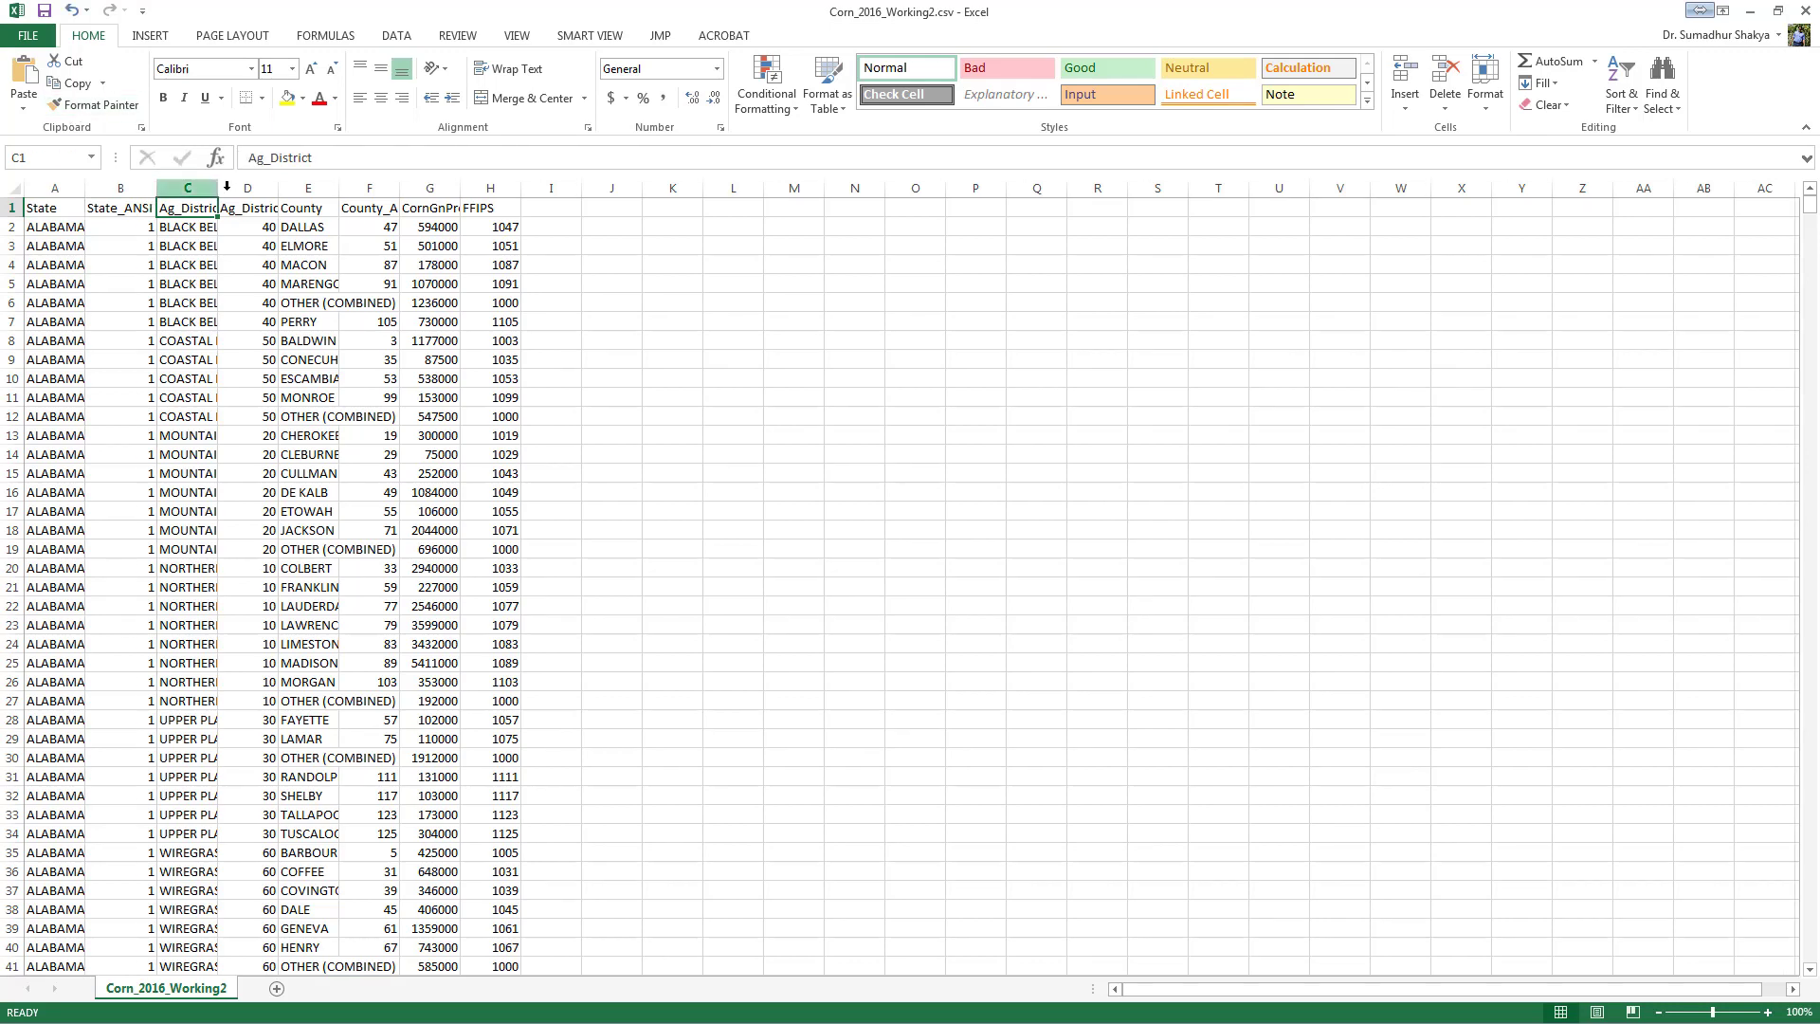
double_click(217, 187)
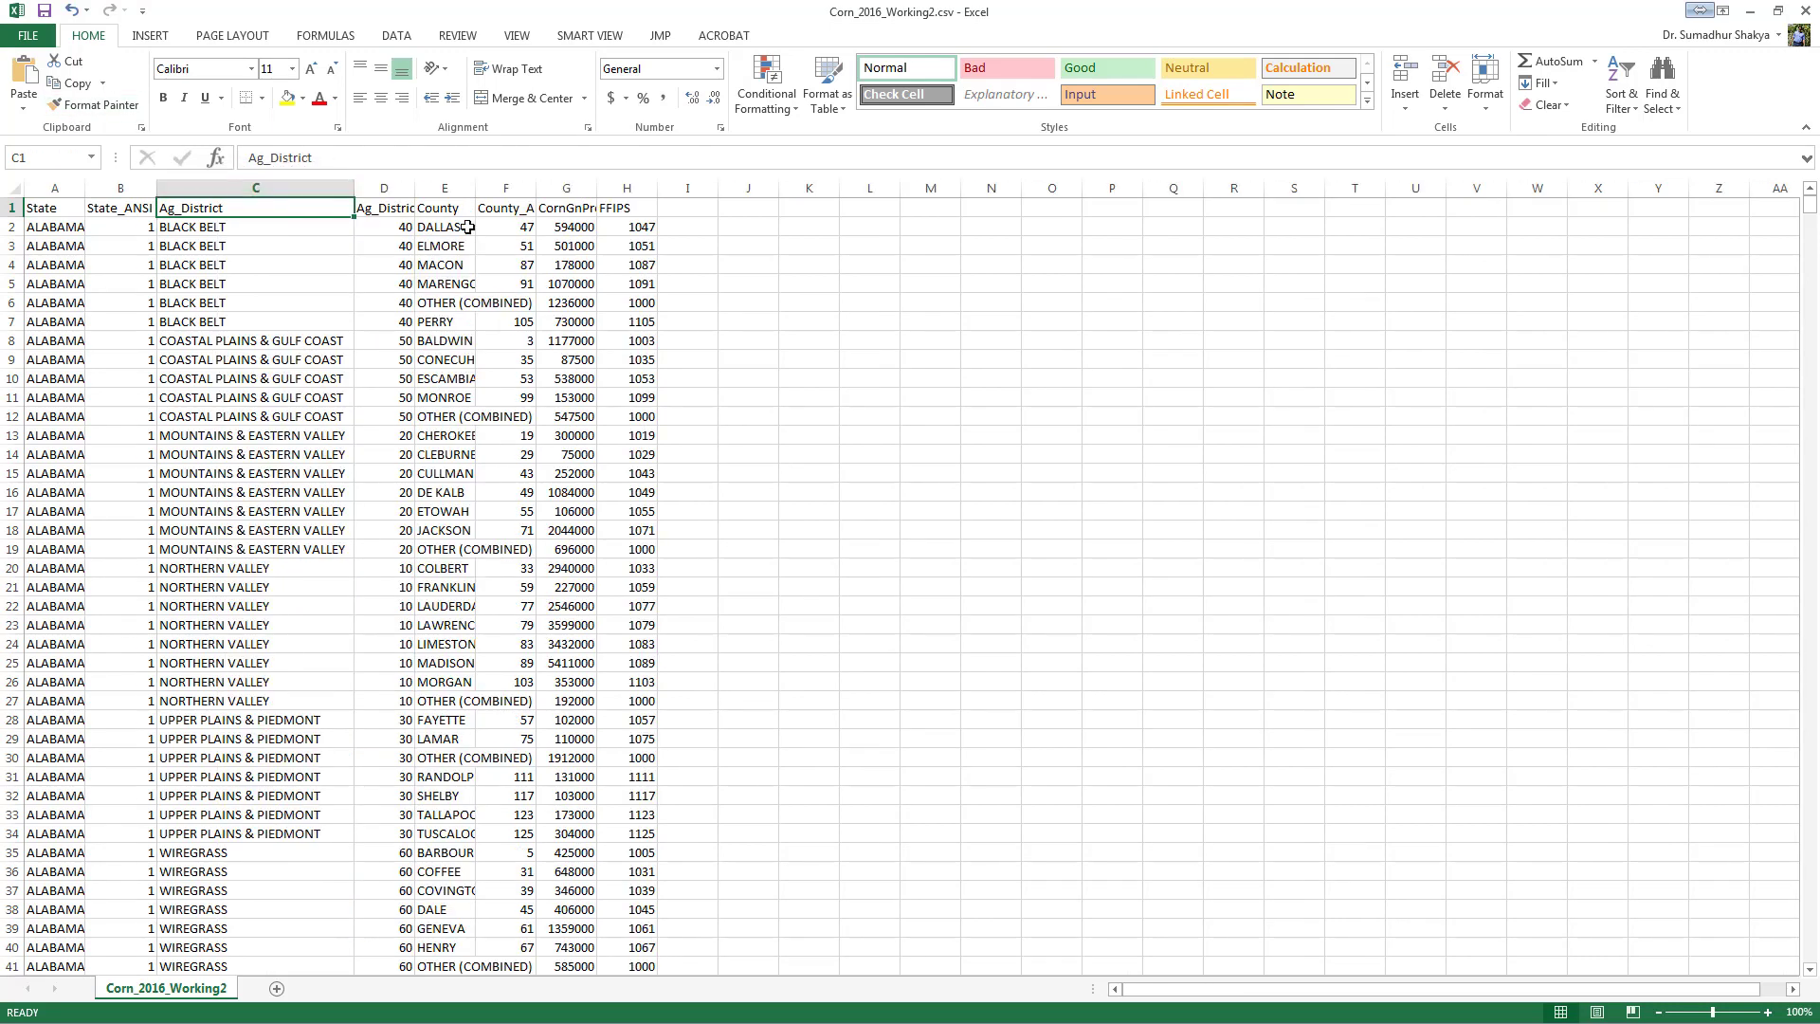
click(510, 226)
click(608, 224)
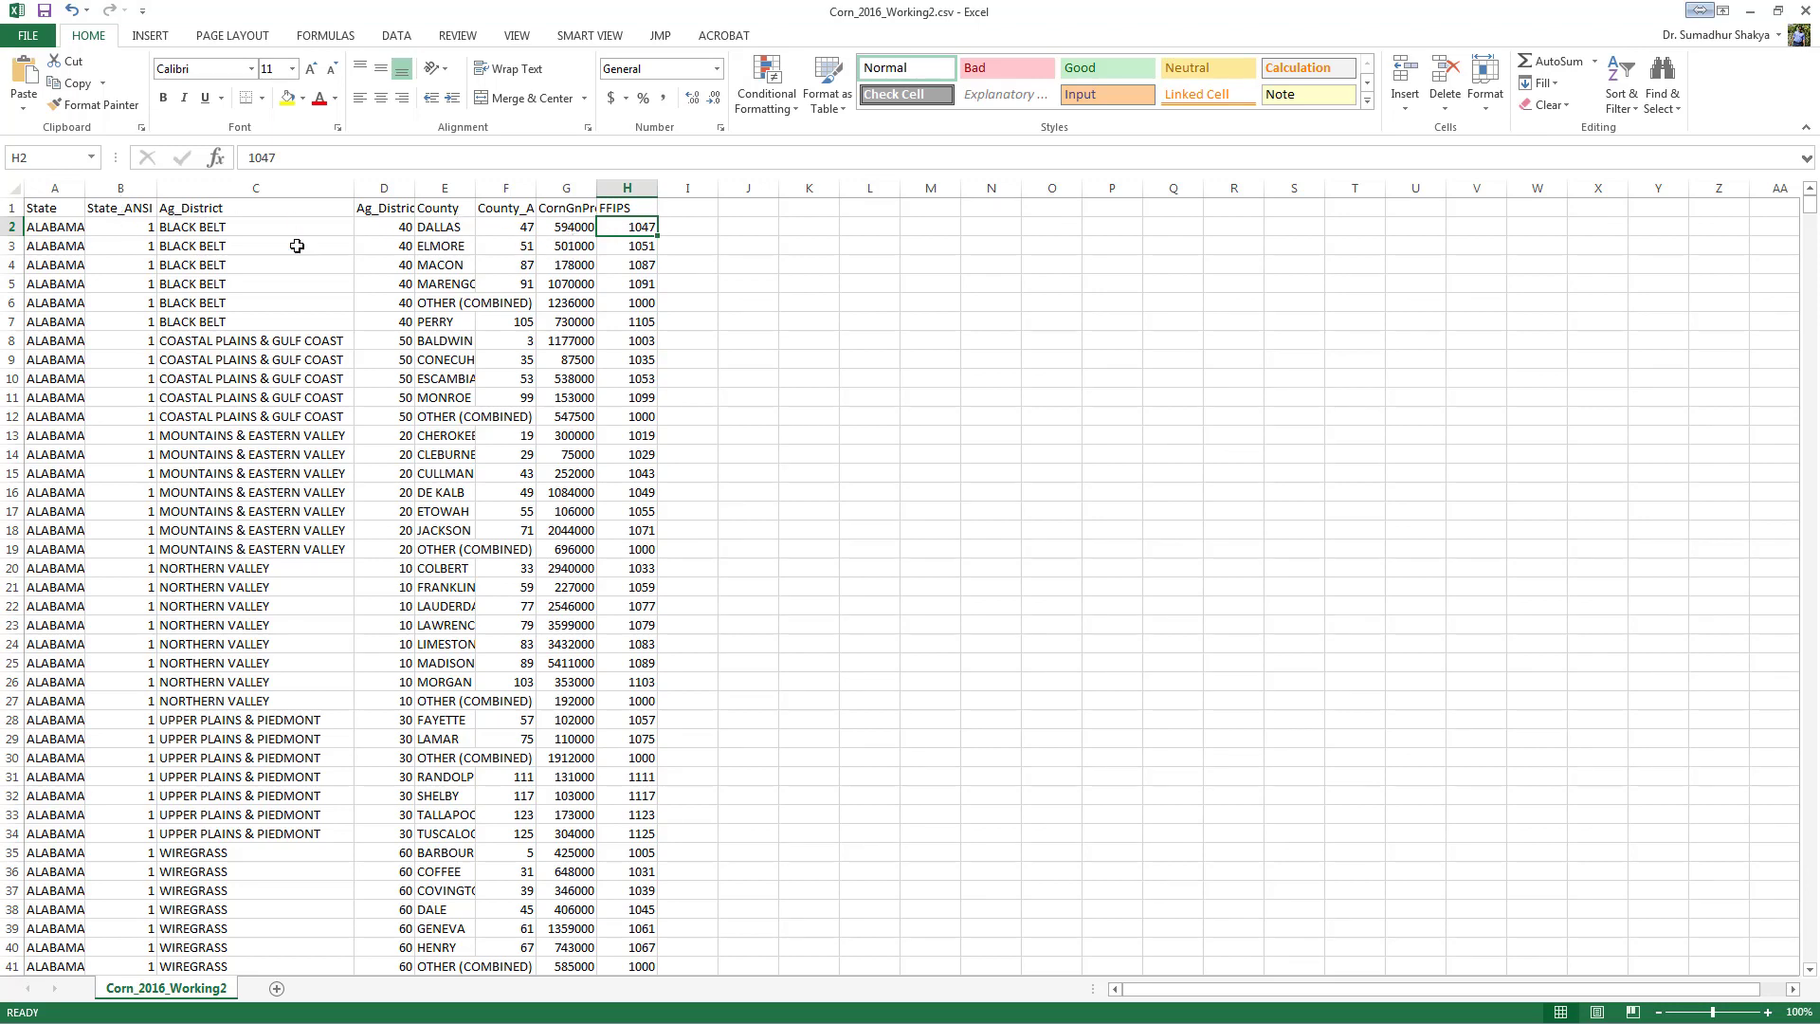
- Enter the formula =B2*1000+F2 in cell I2 of the corn table and close the file without saving
click(679, 226)
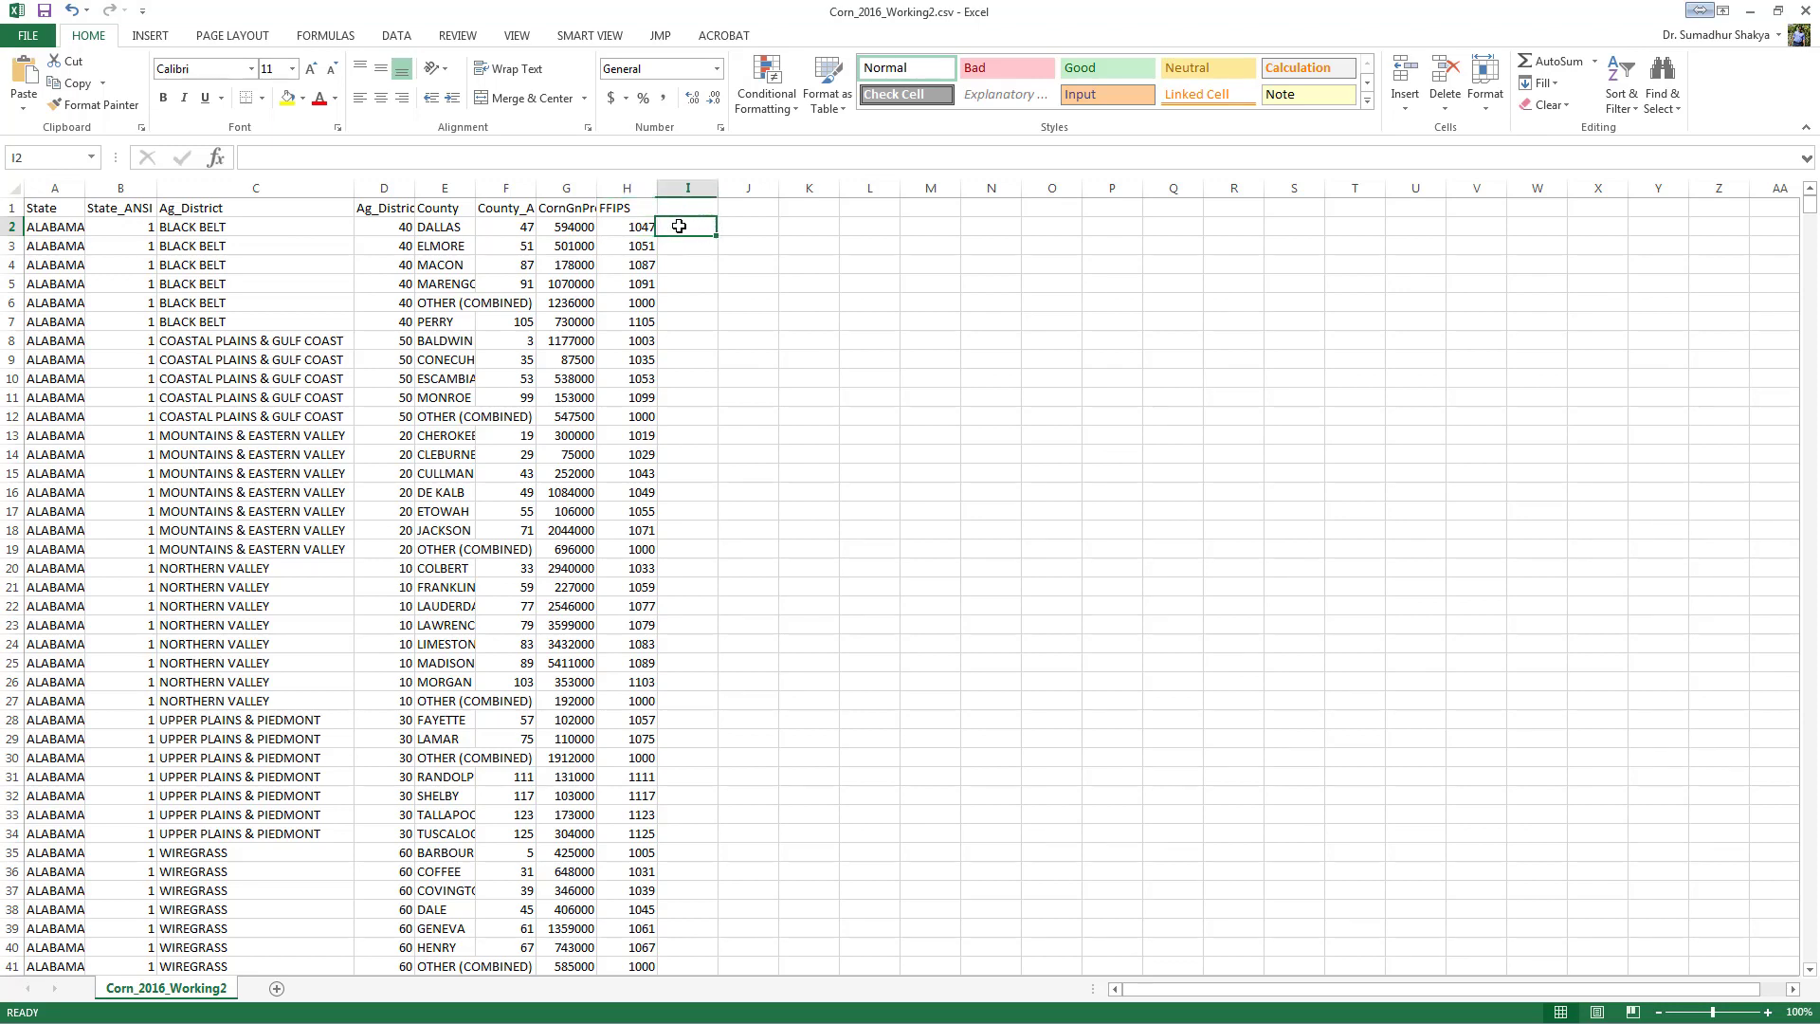
text(=)
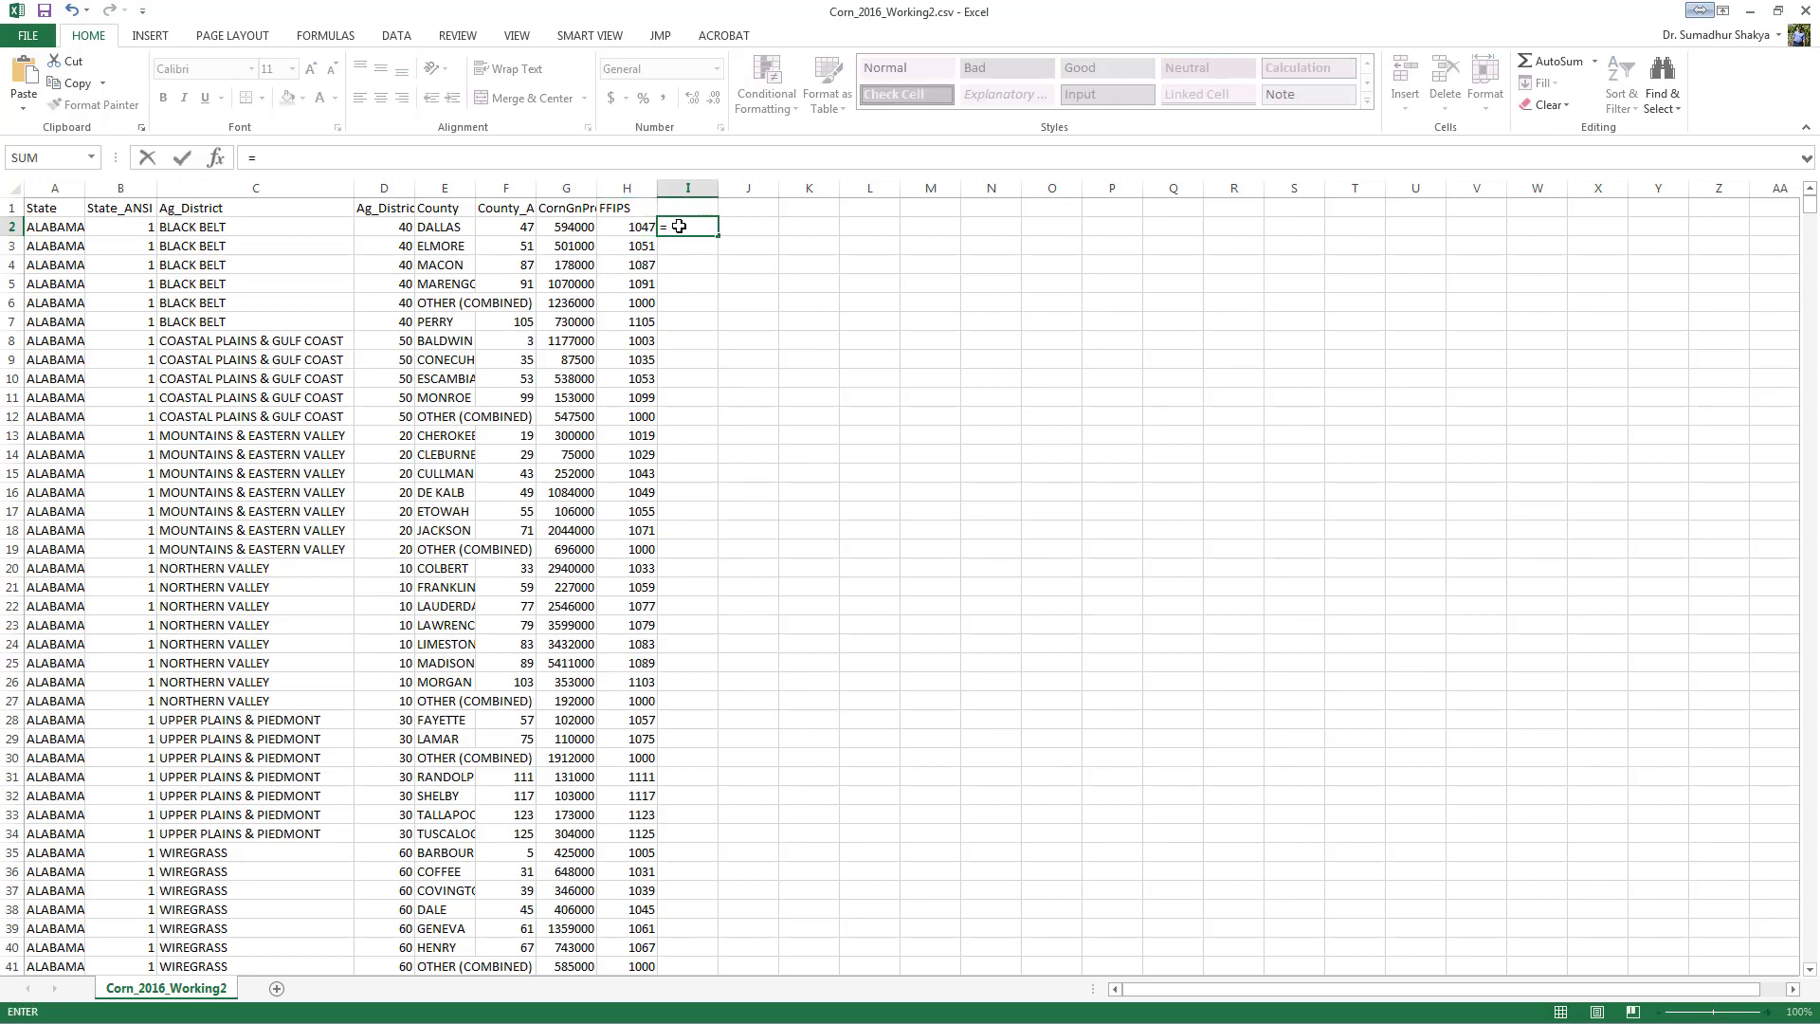
click(122, 225)
text(*)
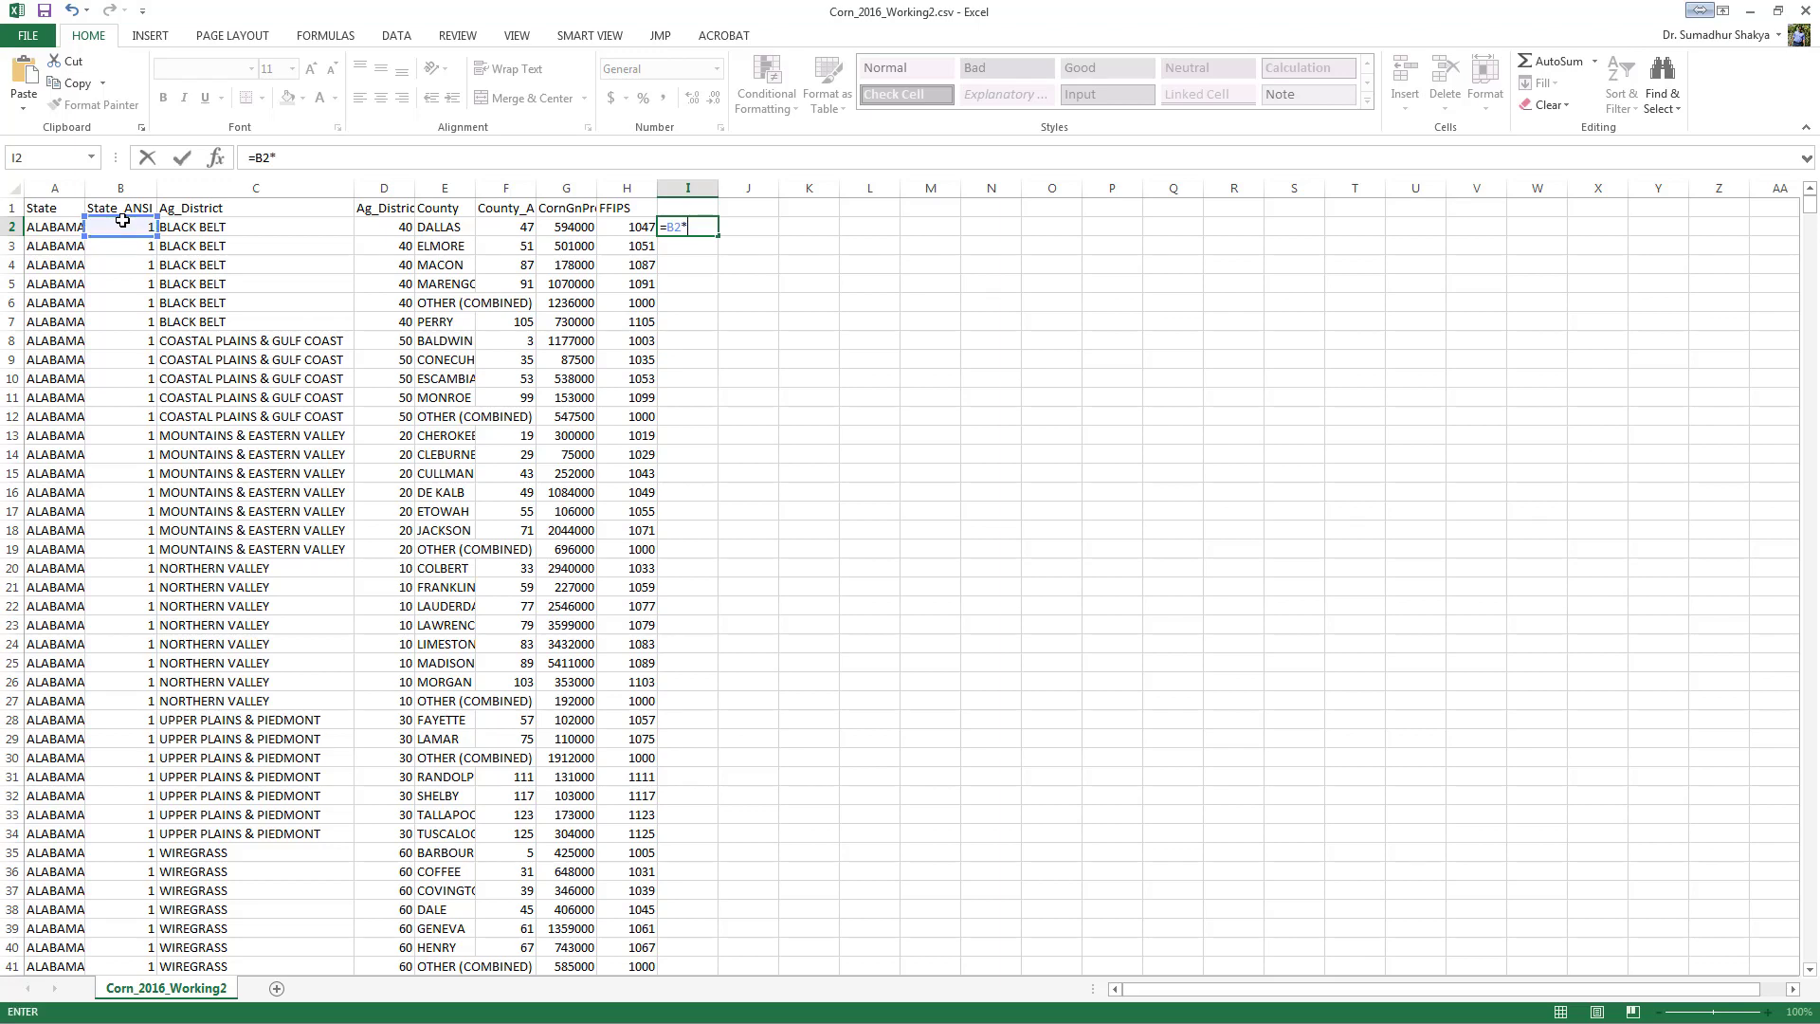
text(1000+)
click(508, 225)
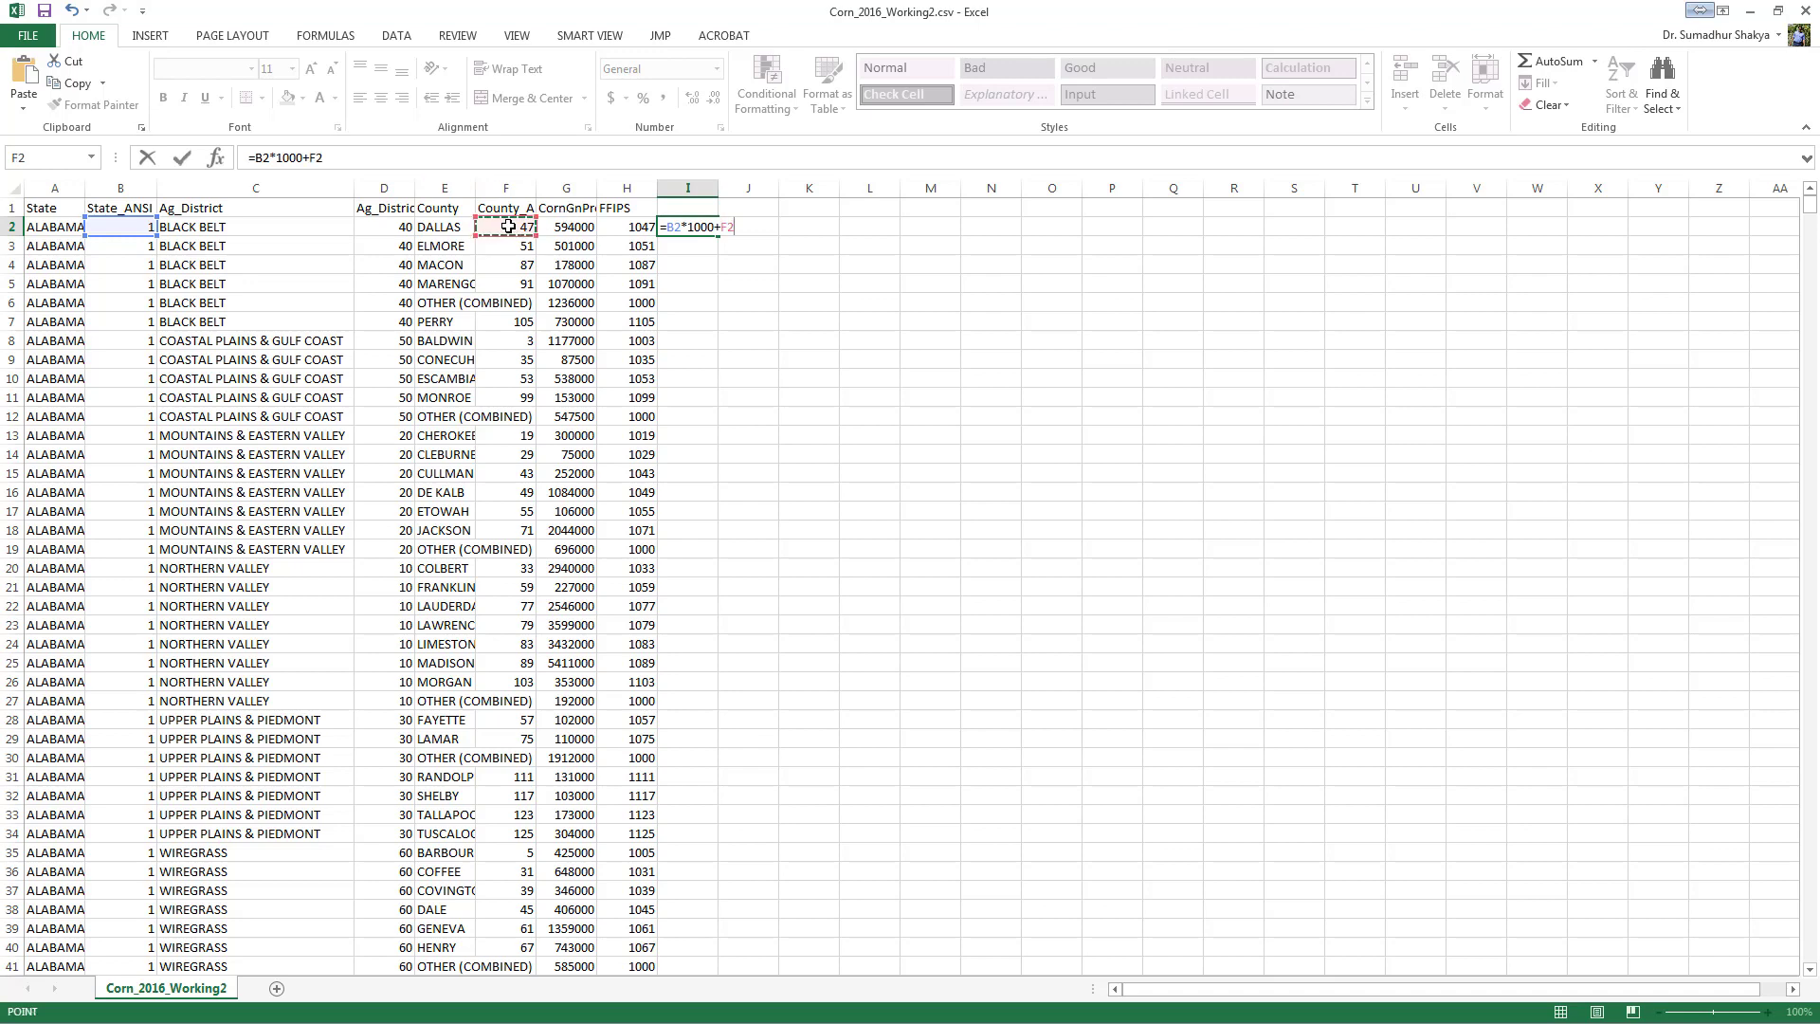
key(Return)
key(Up)
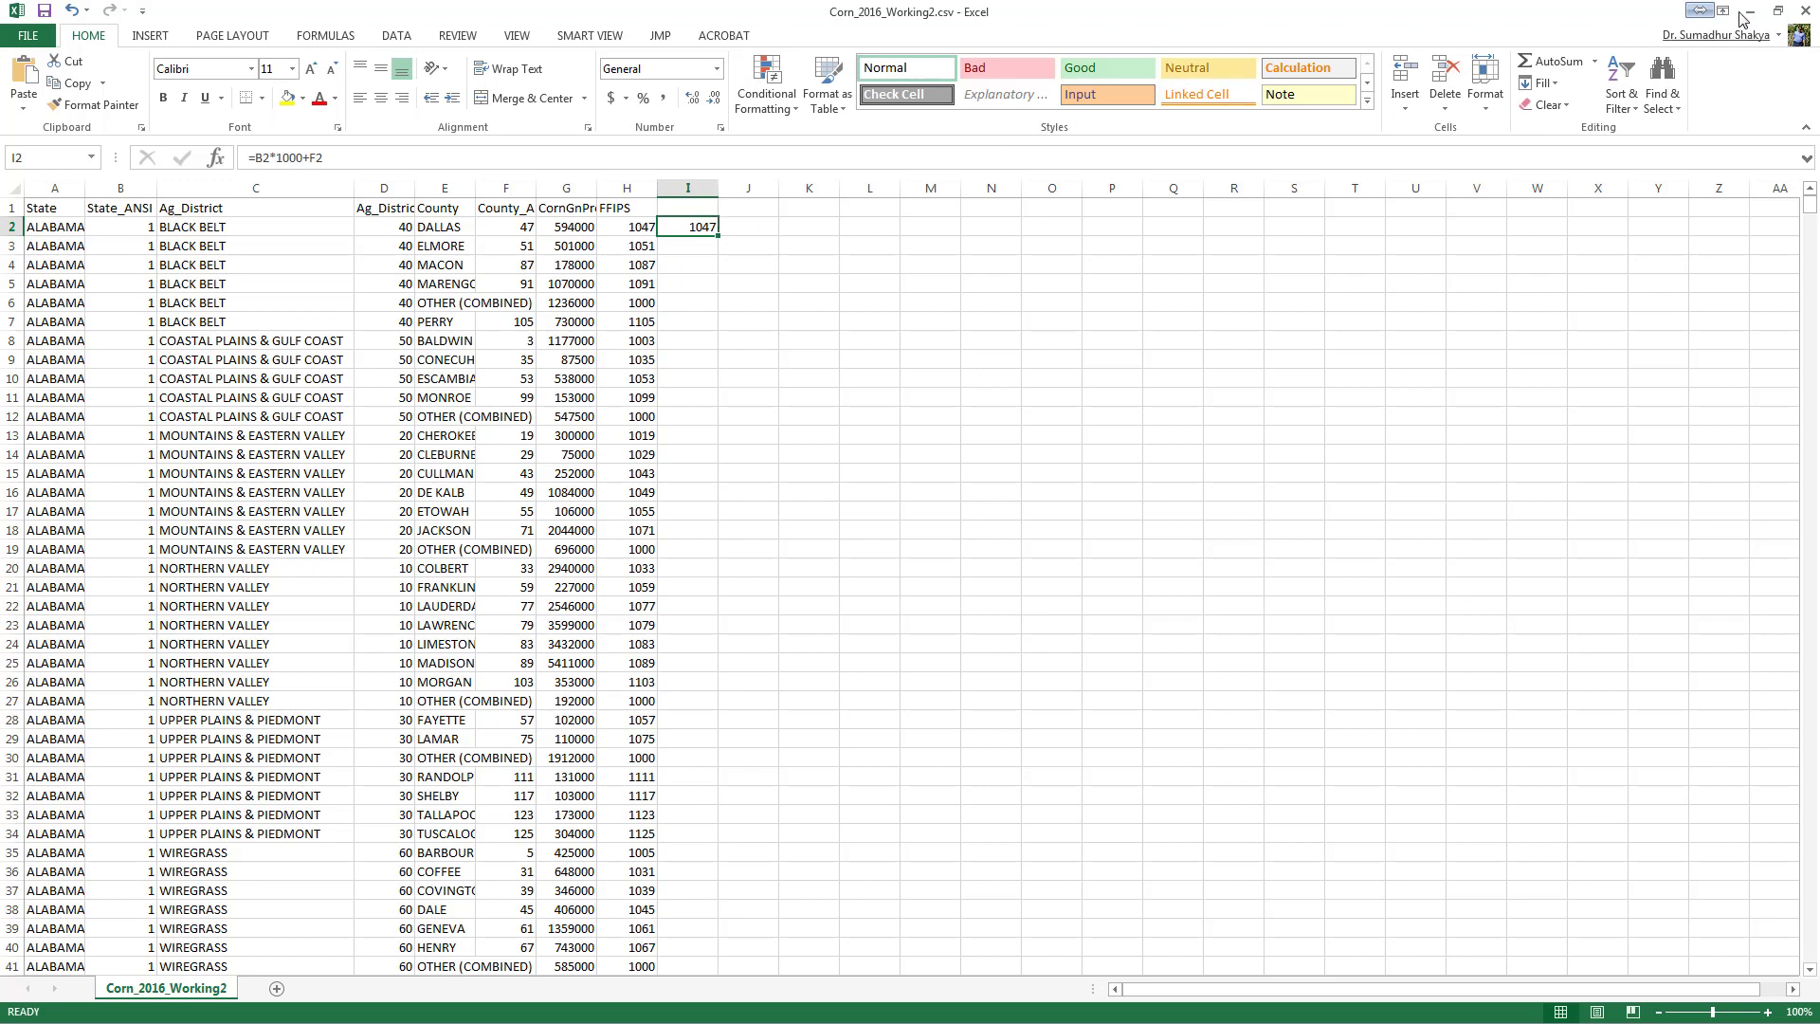
click(1805, 12)
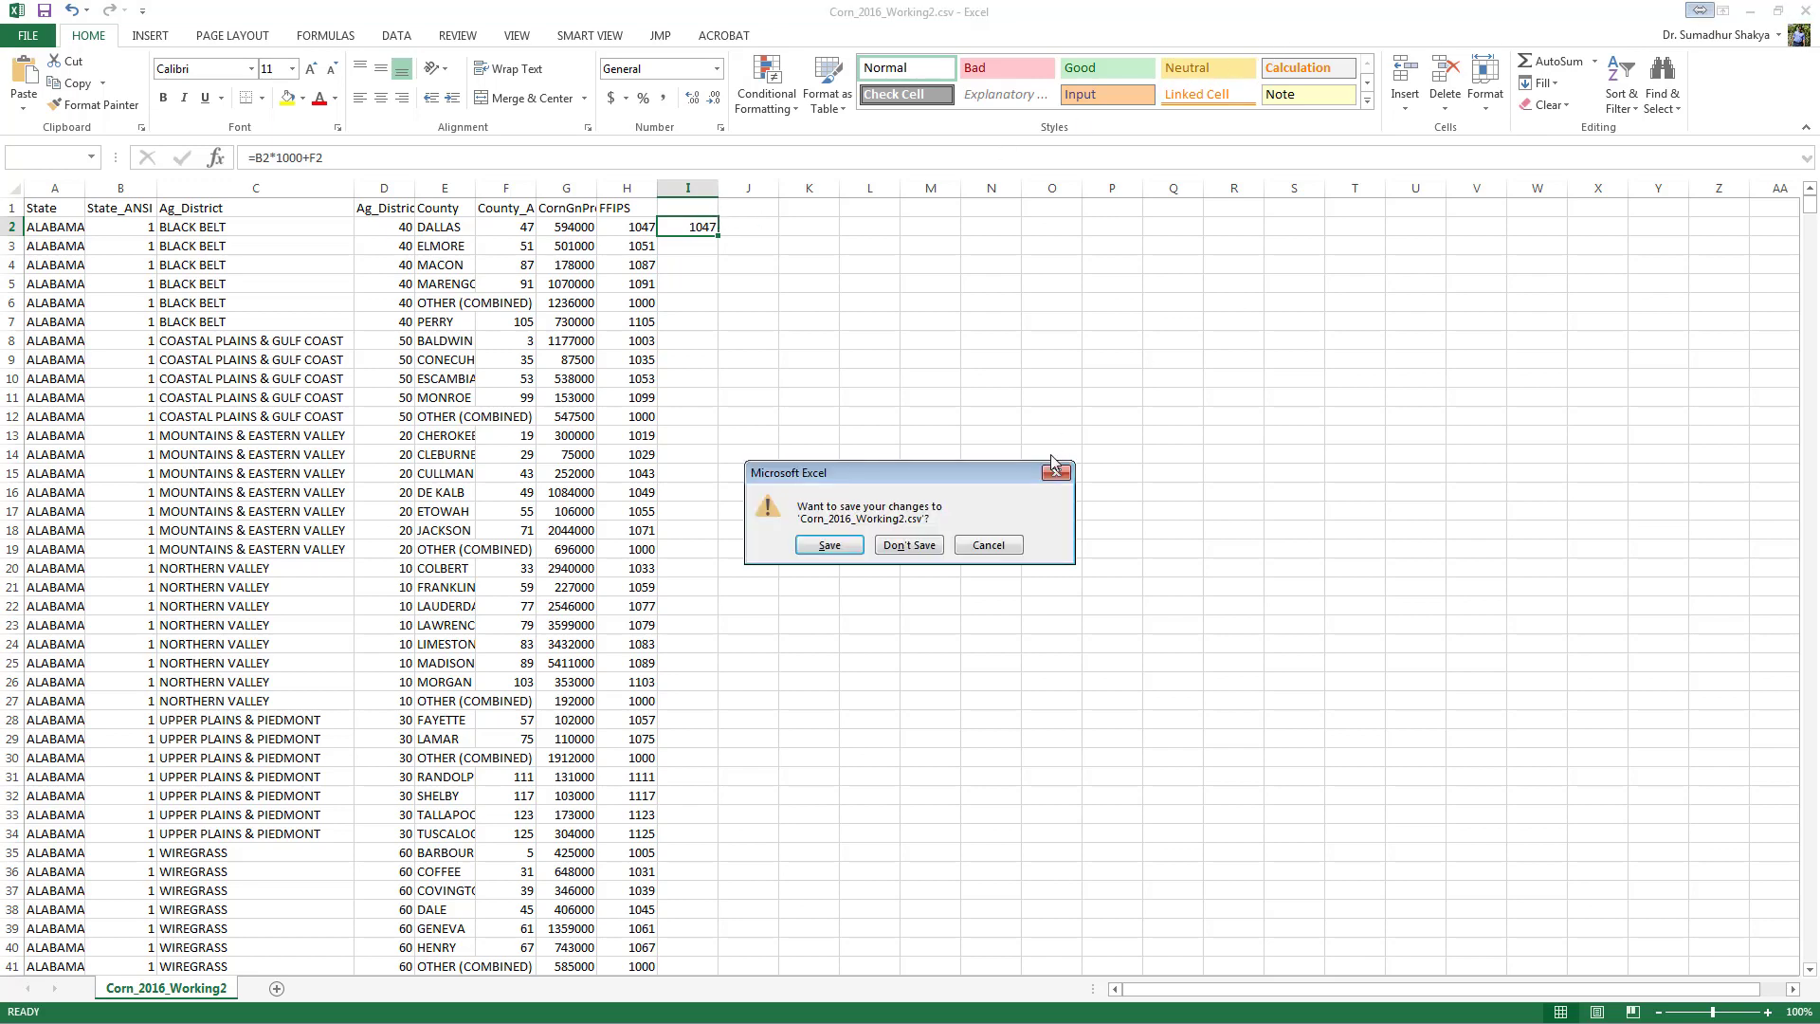
click(910, 548)
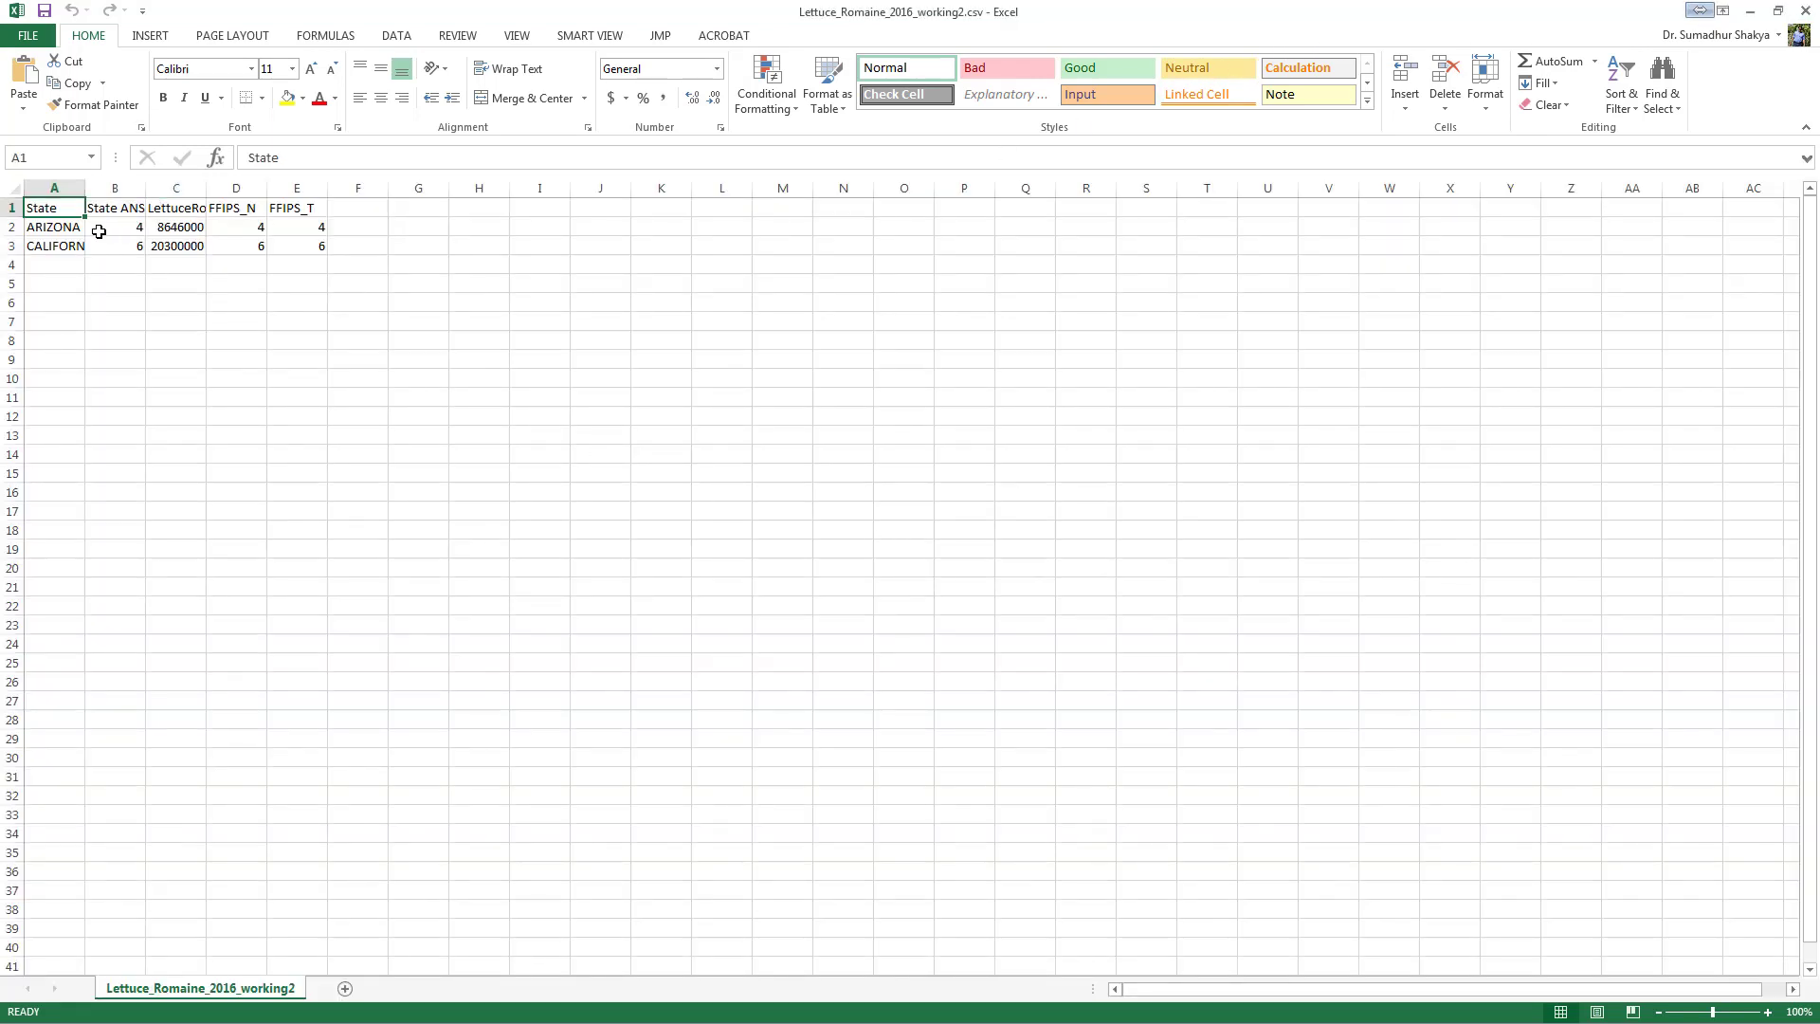
- Review the lettuce table's state code, production and FFIPS columns, and close the open spreadsheets without saving
drag(50, 207, 302, 254)
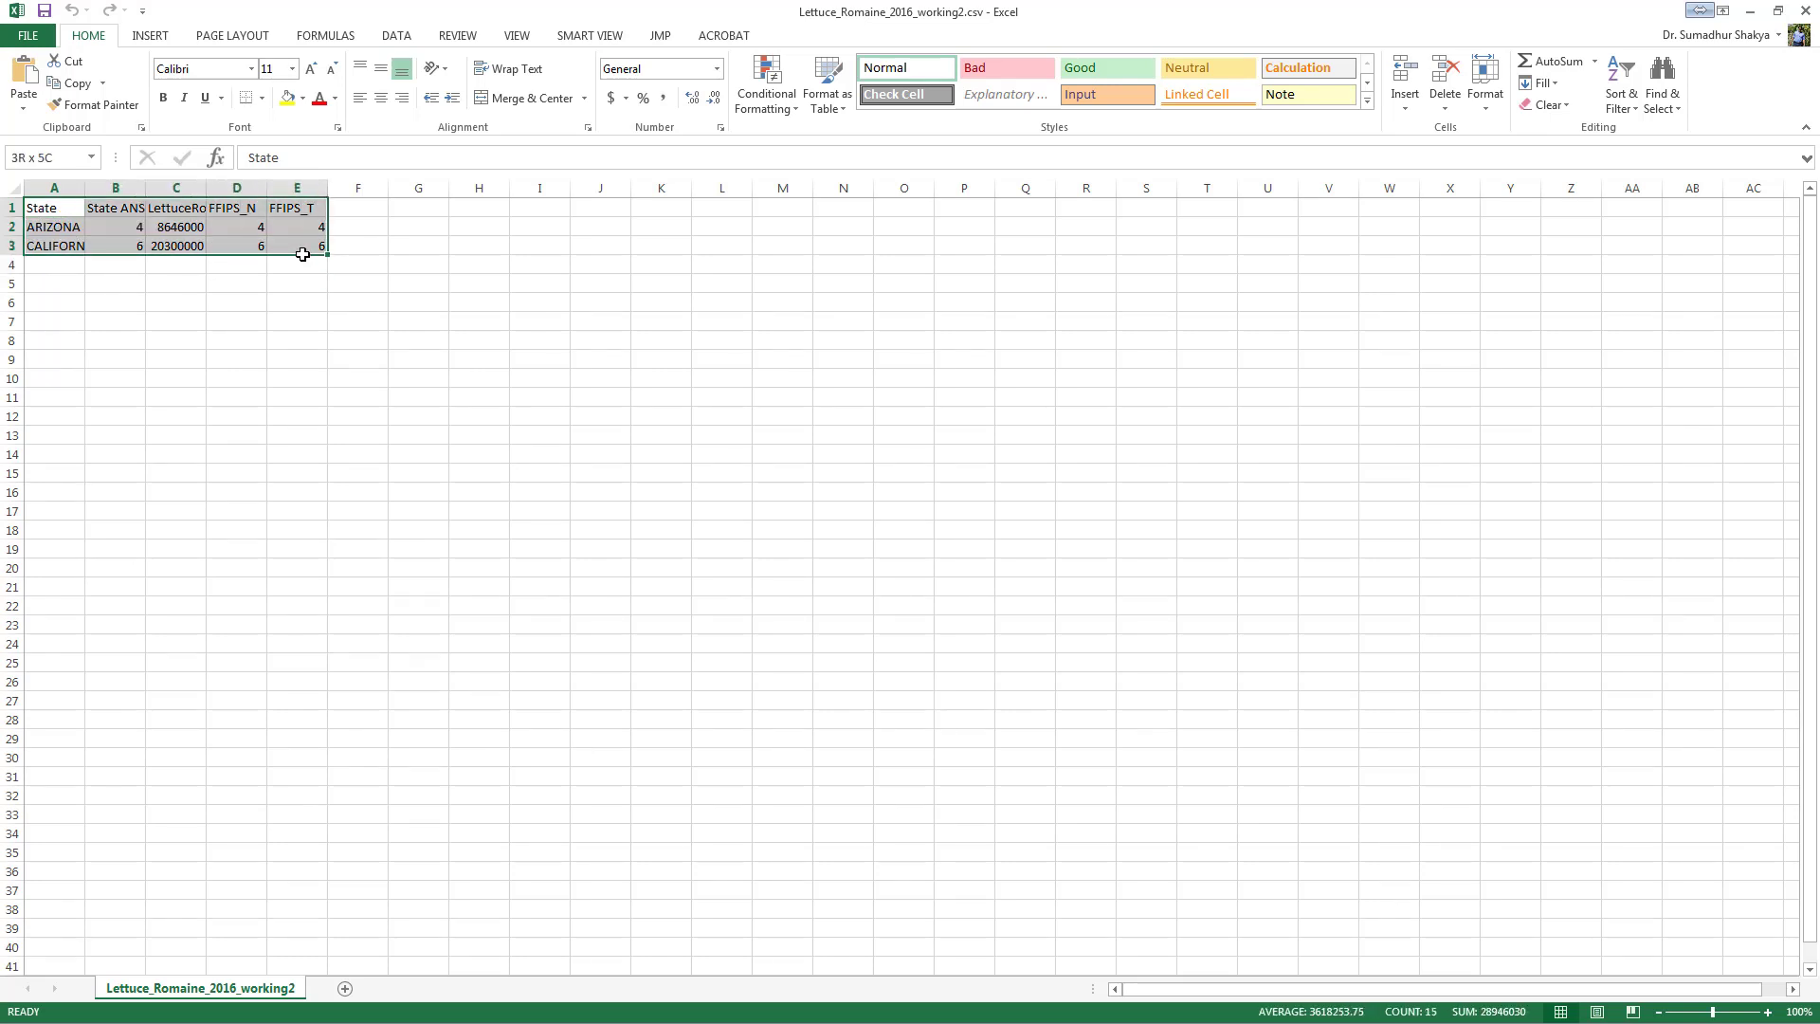
drag(327, 254, 327, 272)
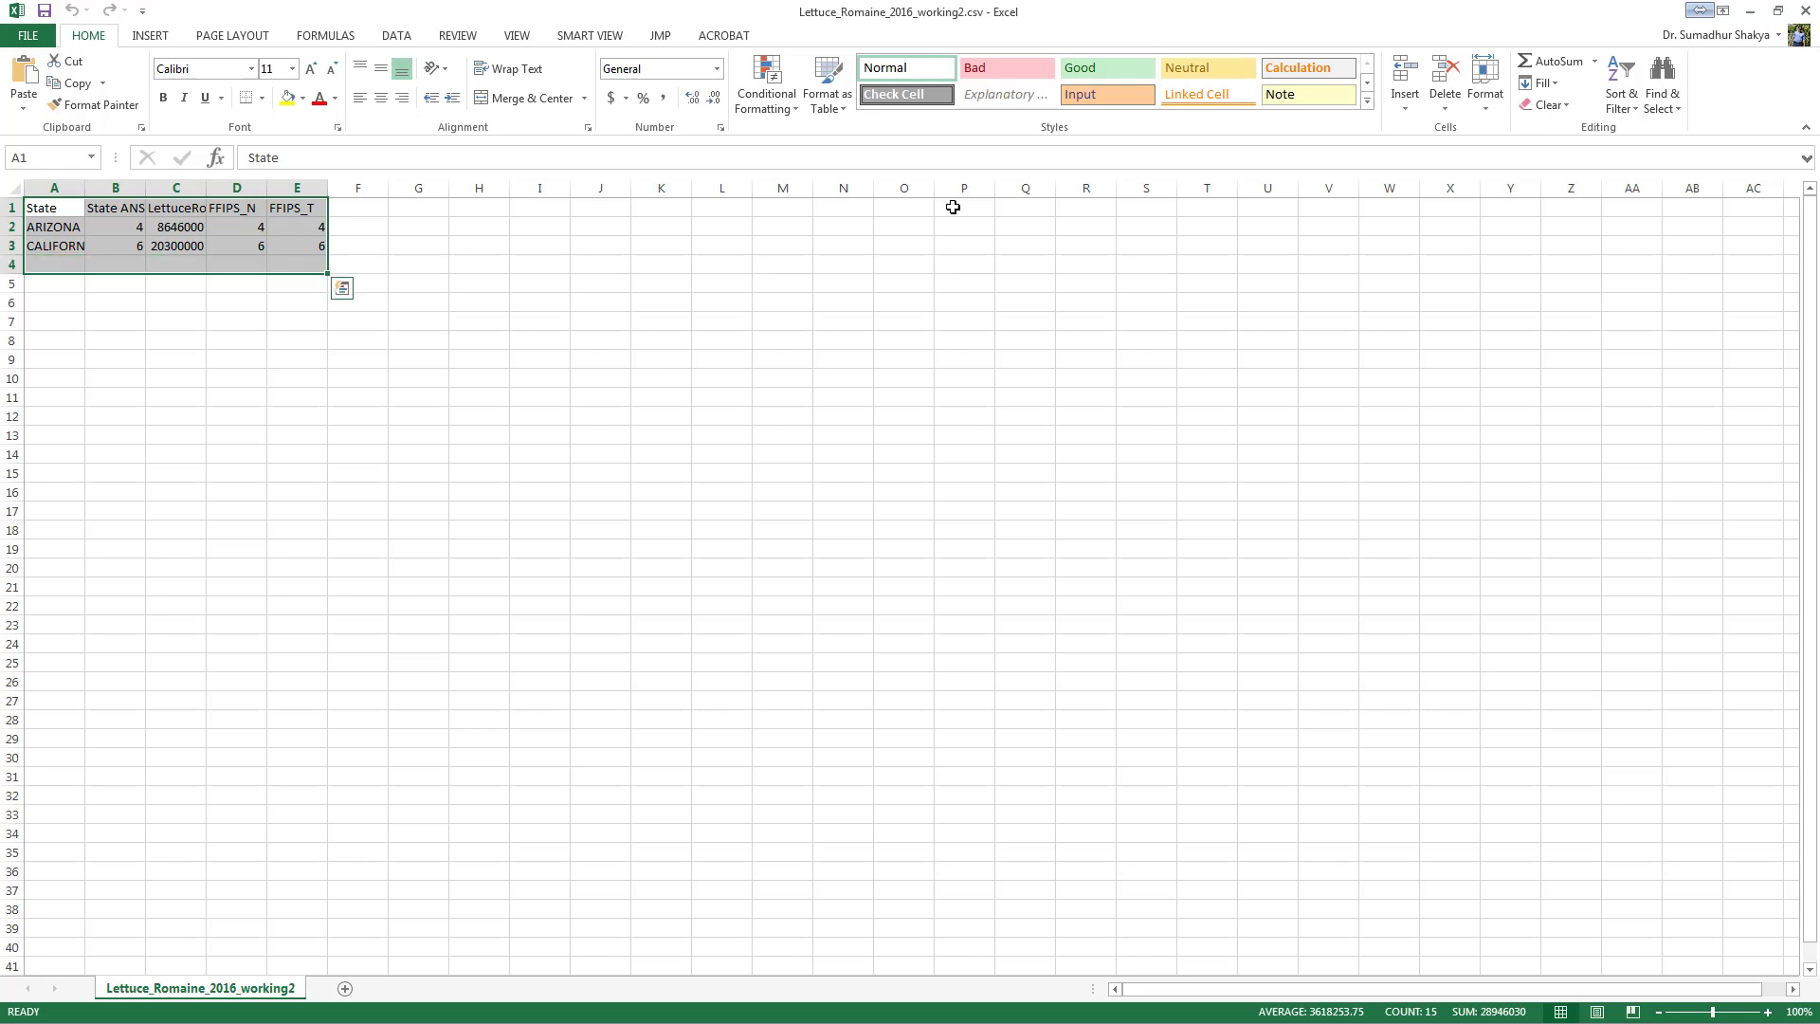
click(1805, 14)
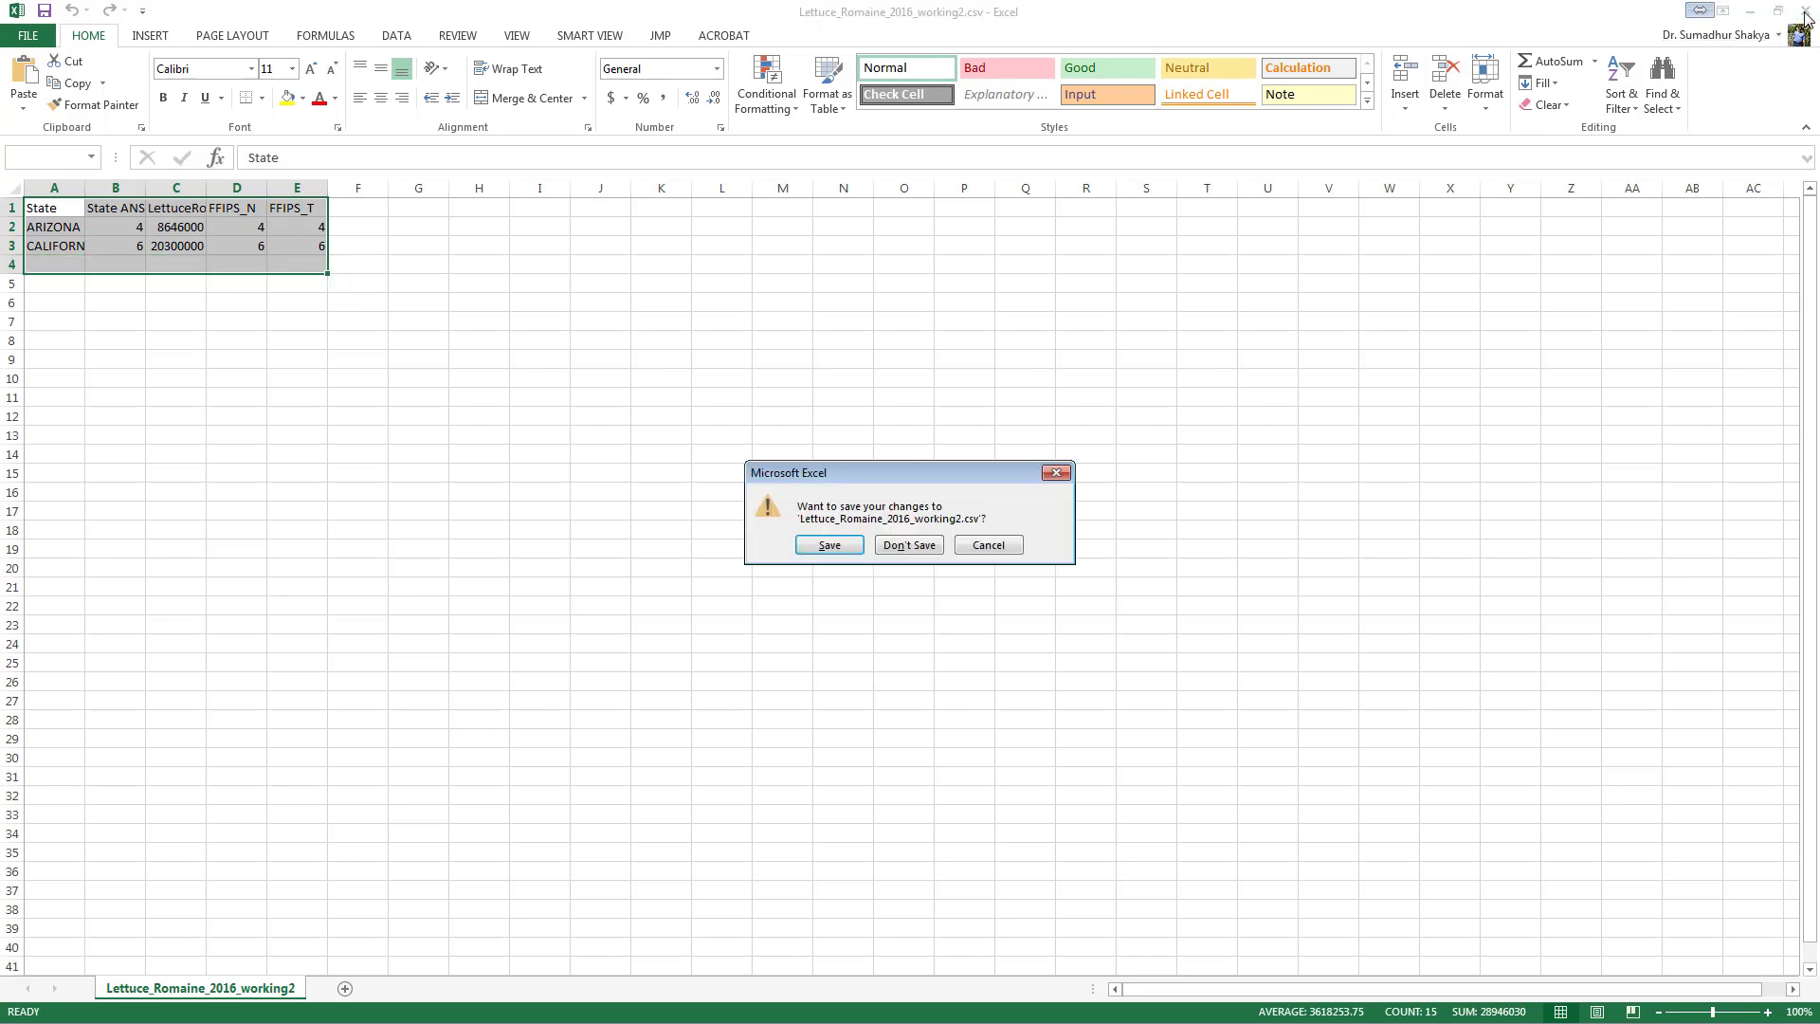
click(910, 546)
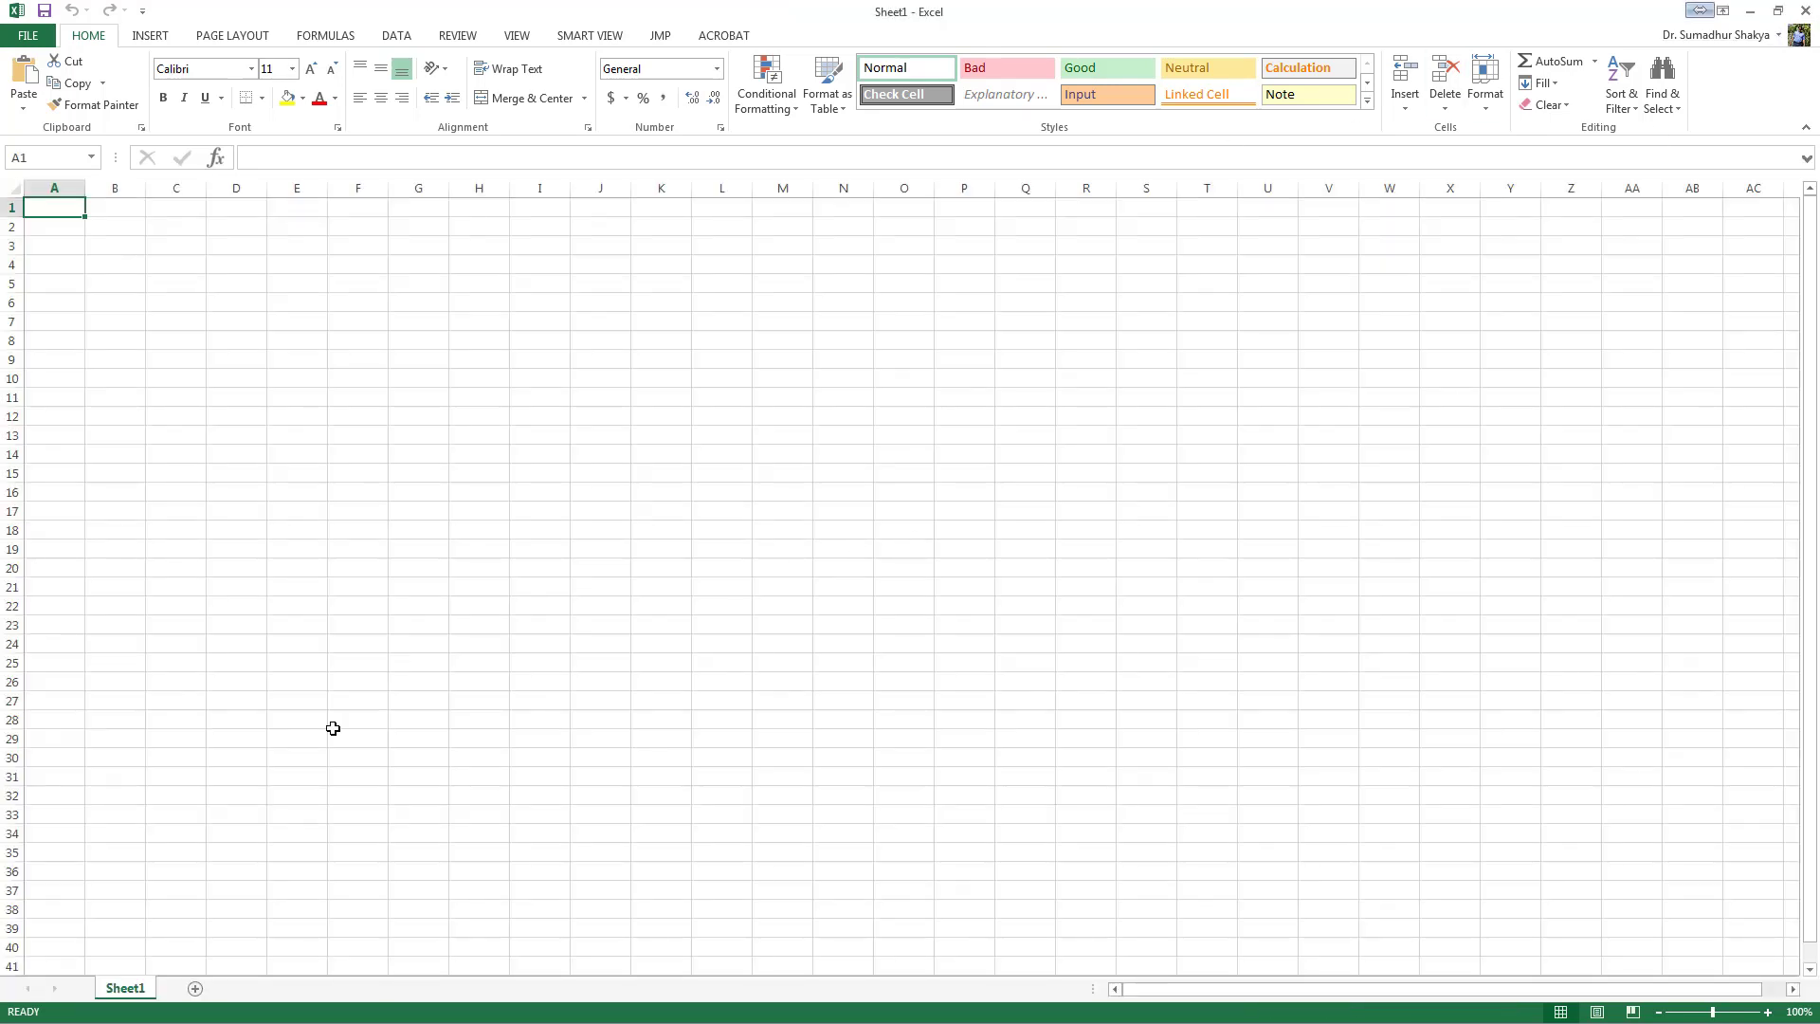
click(1805, 13)
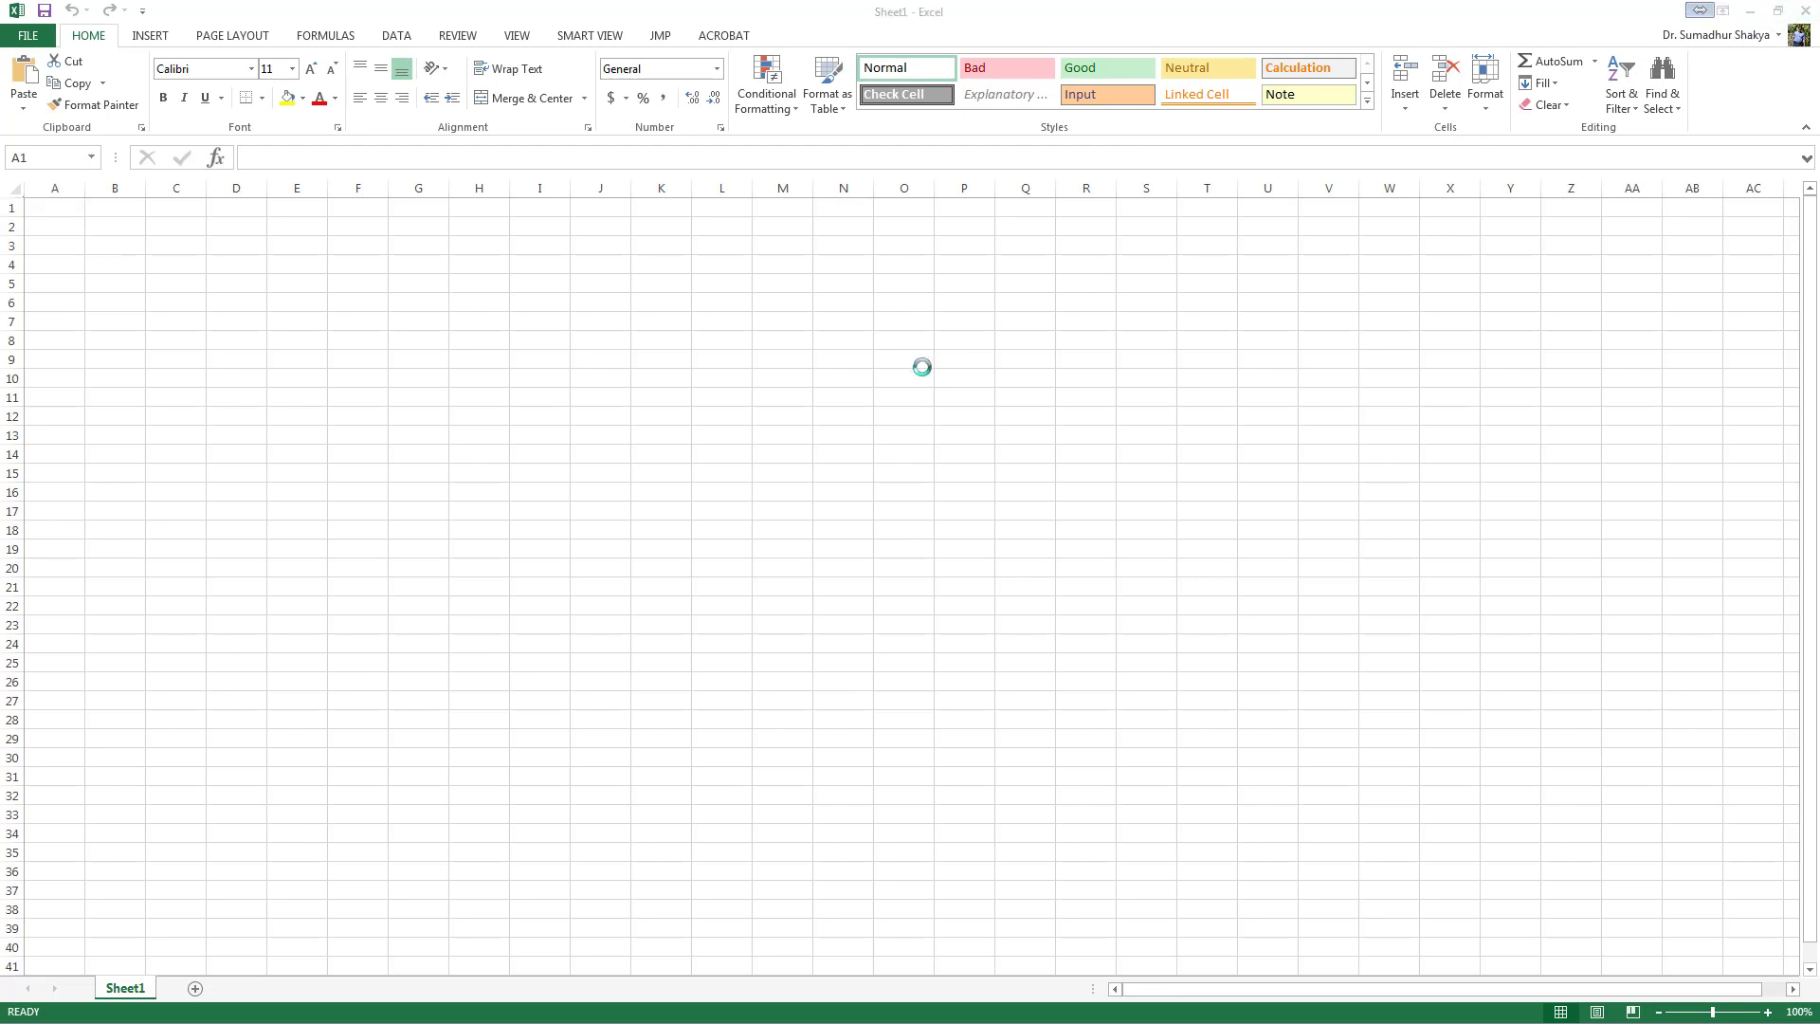
click(910, 543)
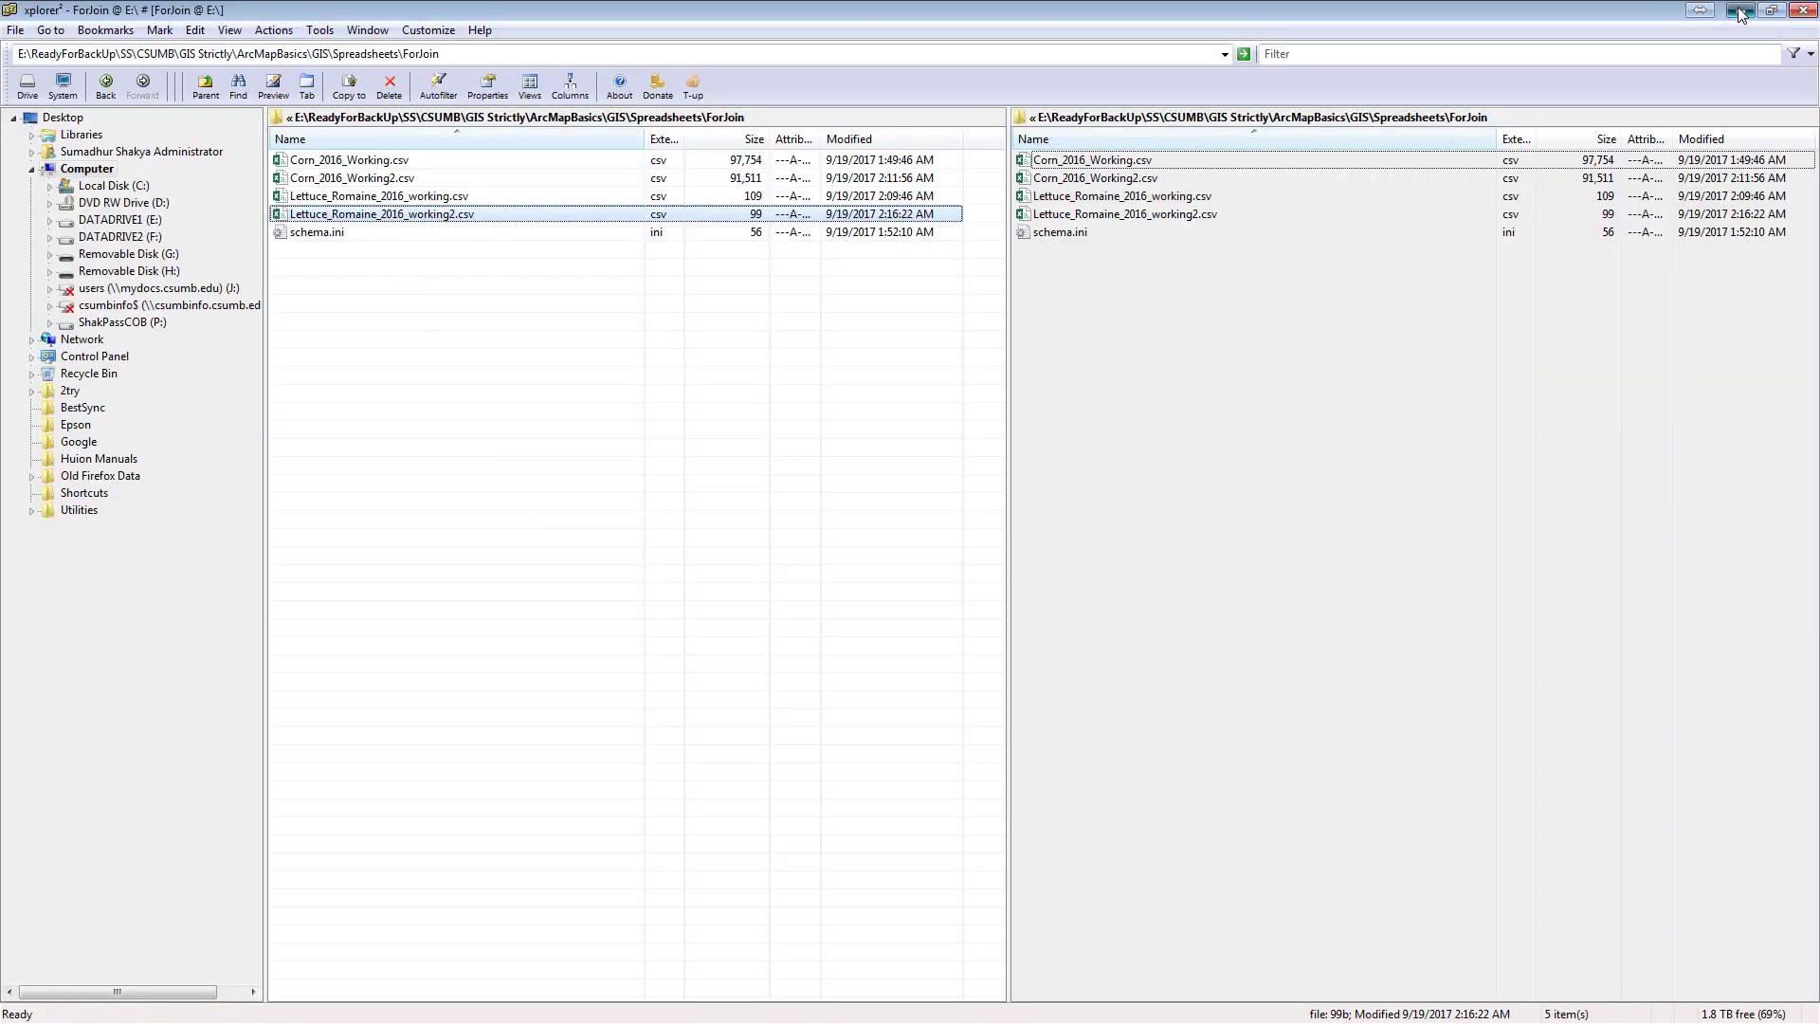
- Return to ArcMap and show the map in data view with the layers listed by source
click(1740, 11)
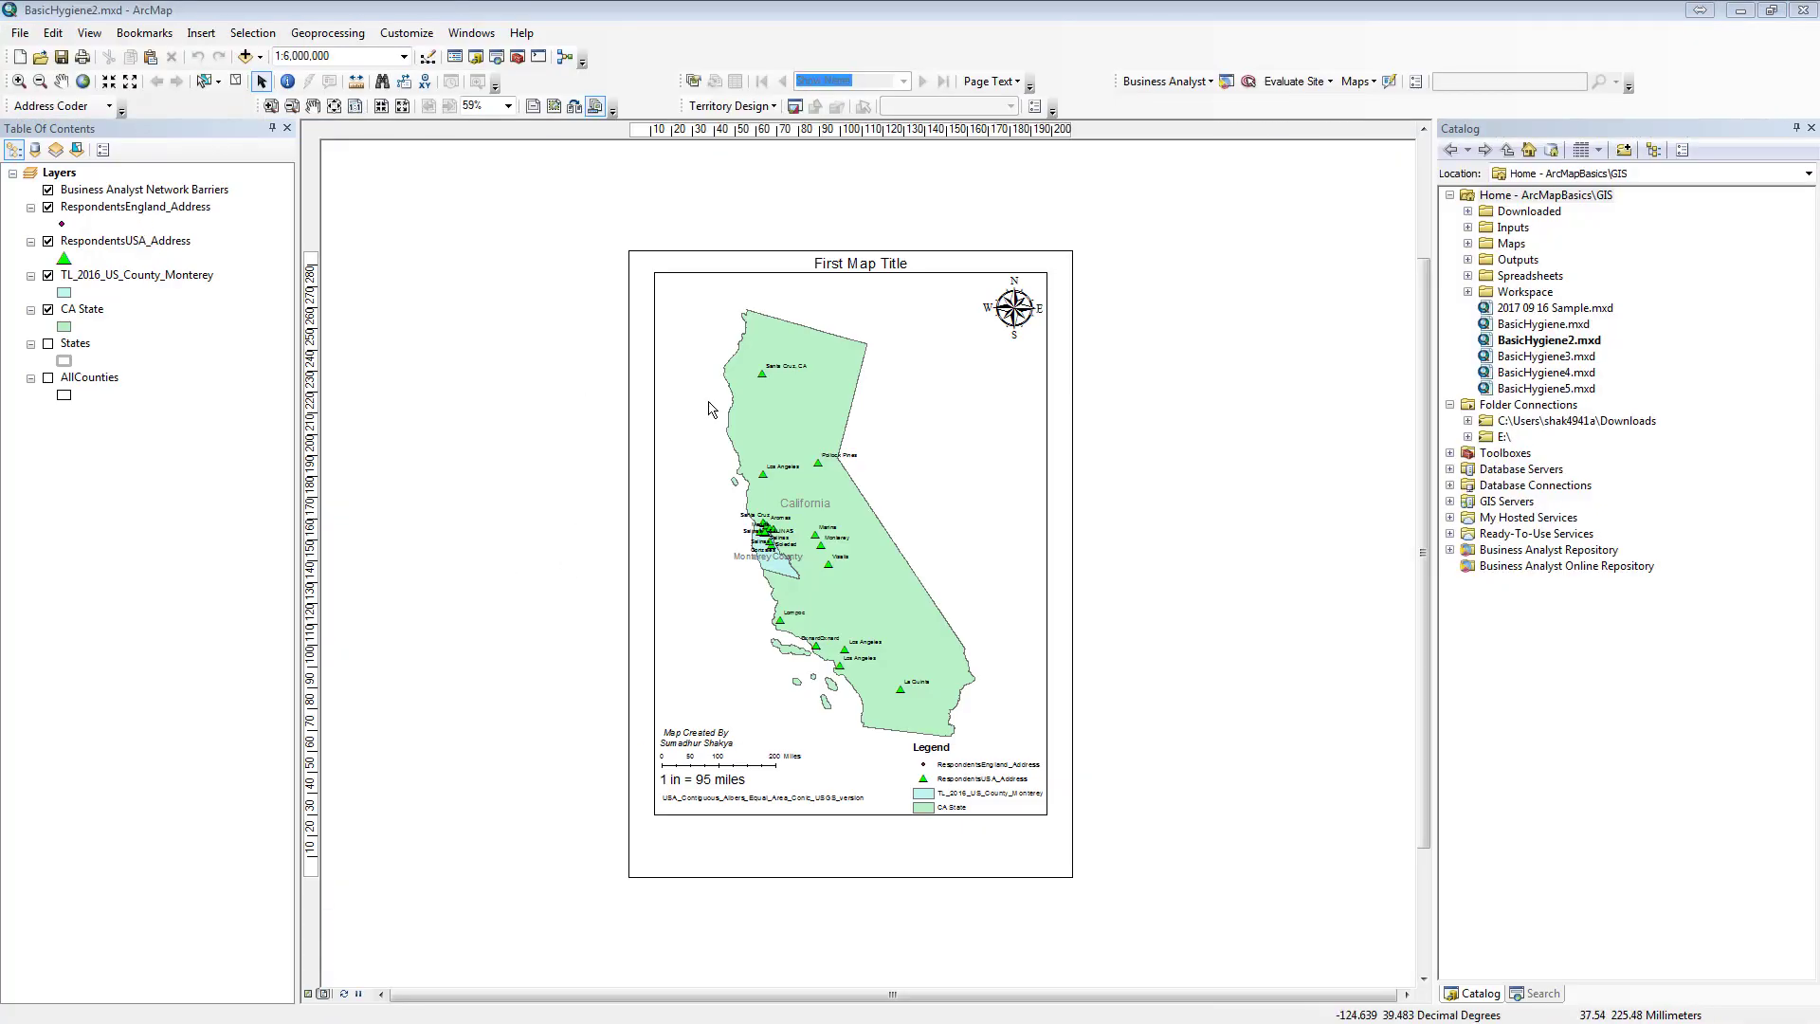
click(309, 993)
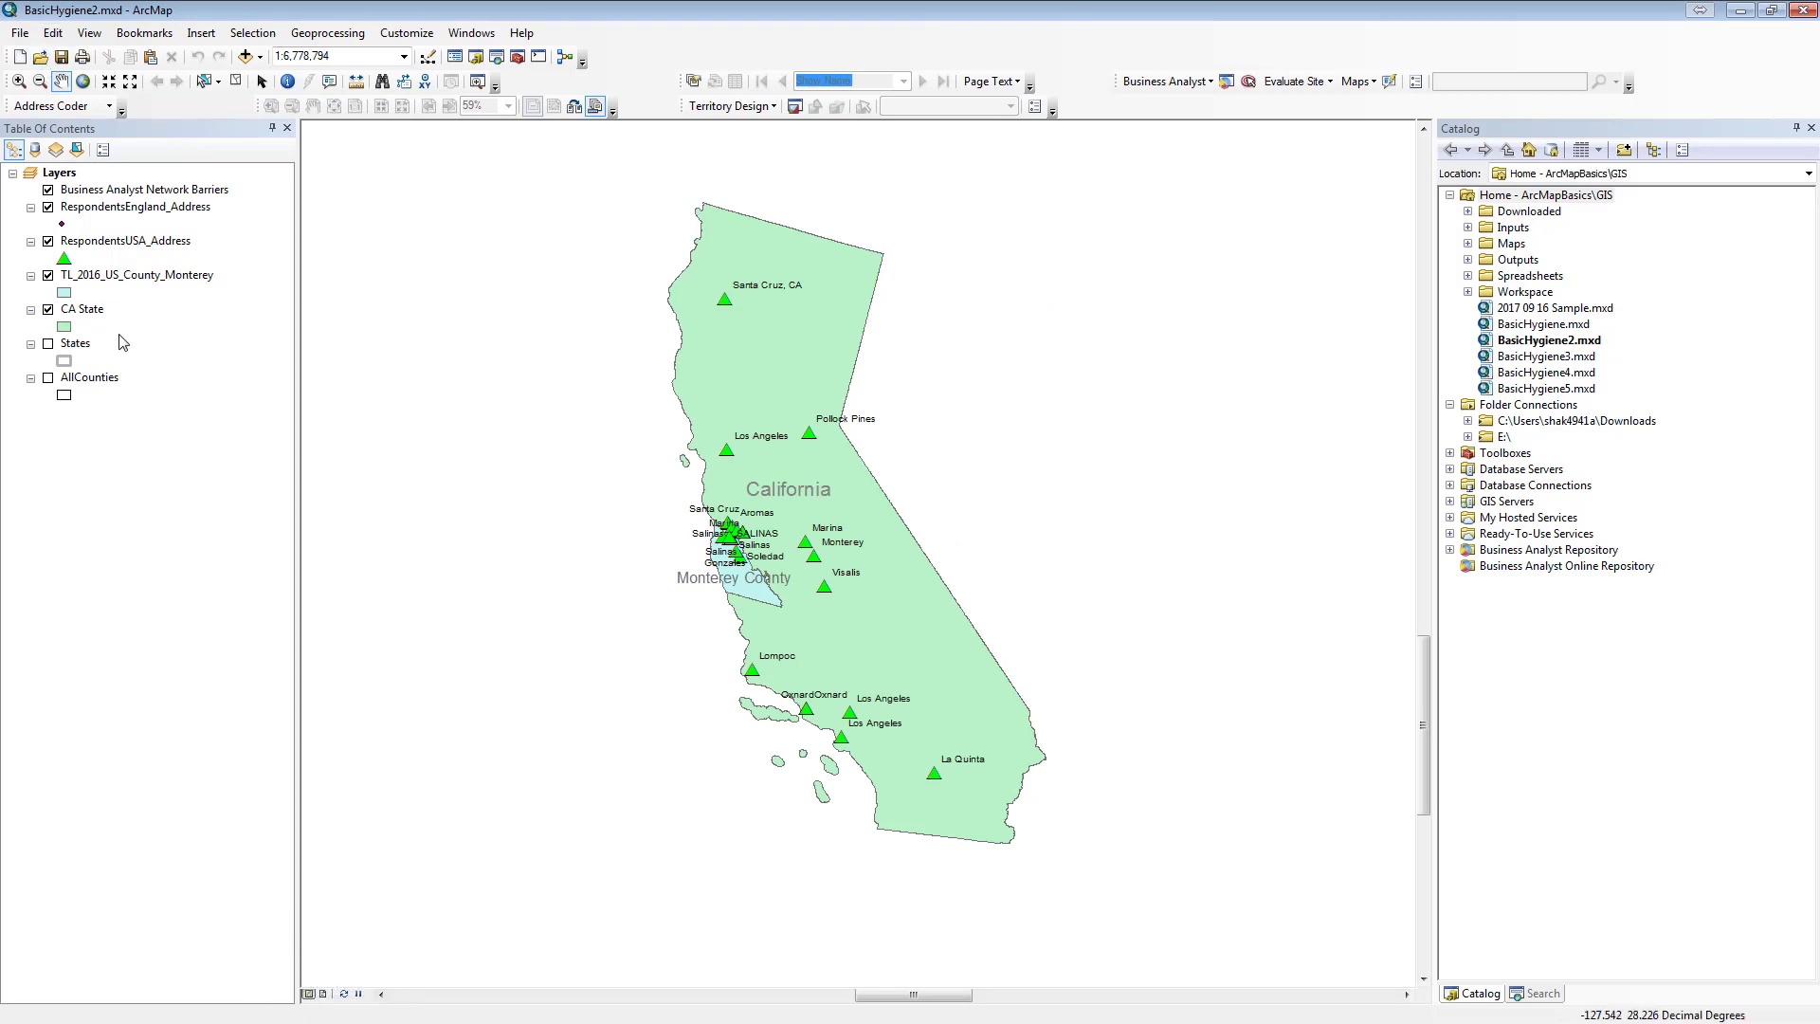
click(35, 149)
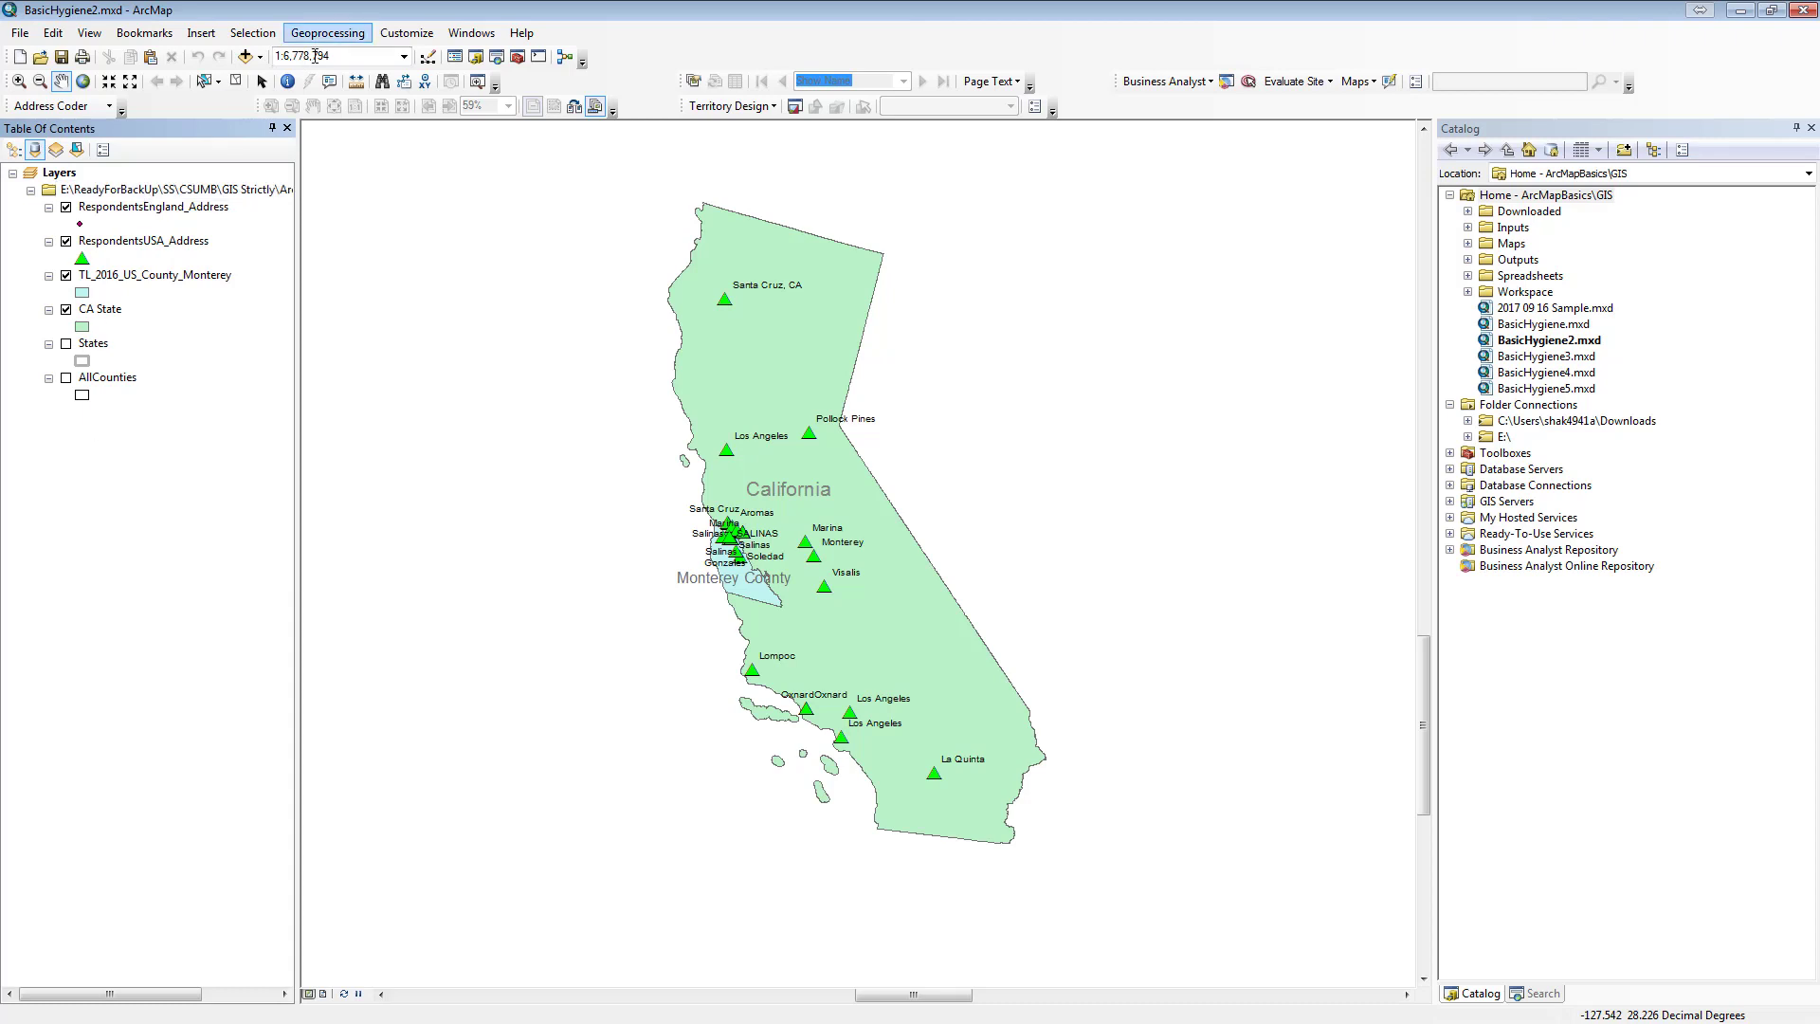
- Add the tables Corn_2016_Working2.csv and Lettuce_Romaine_2016_working2.csv to the map from the ForJoin folder under Spreadsheets
click(247, 62)
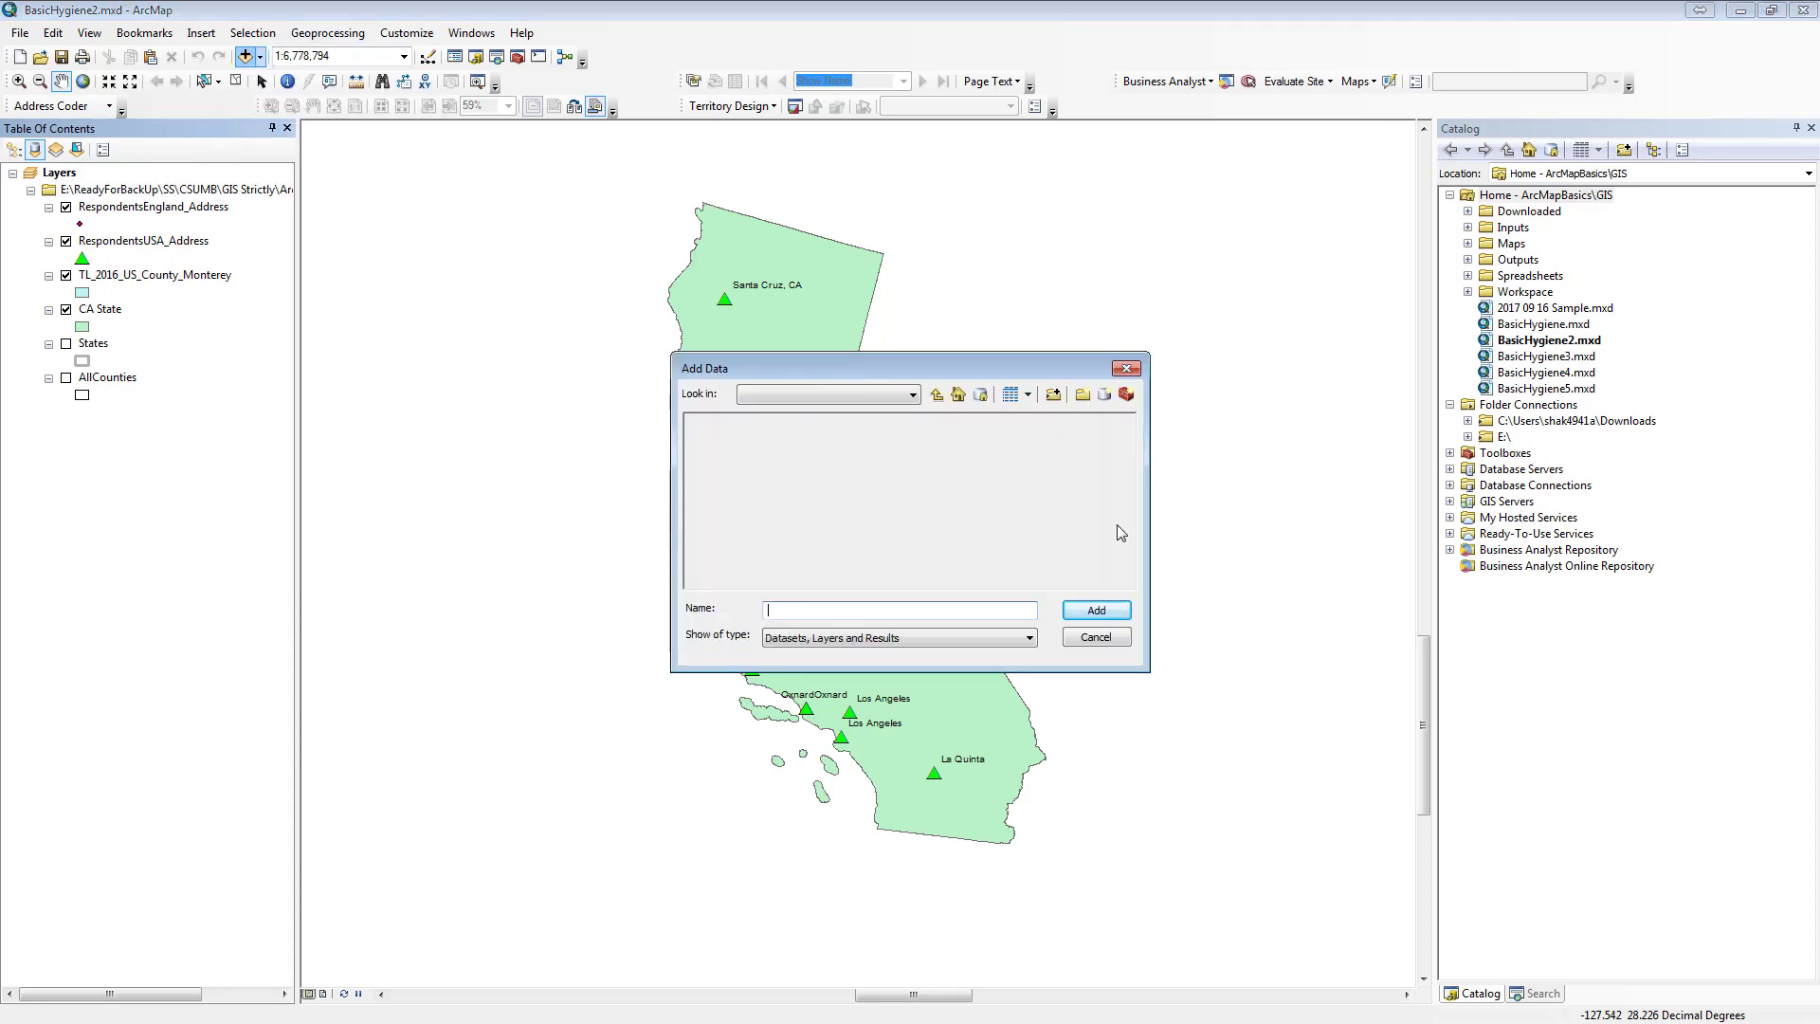
click(958, 395)
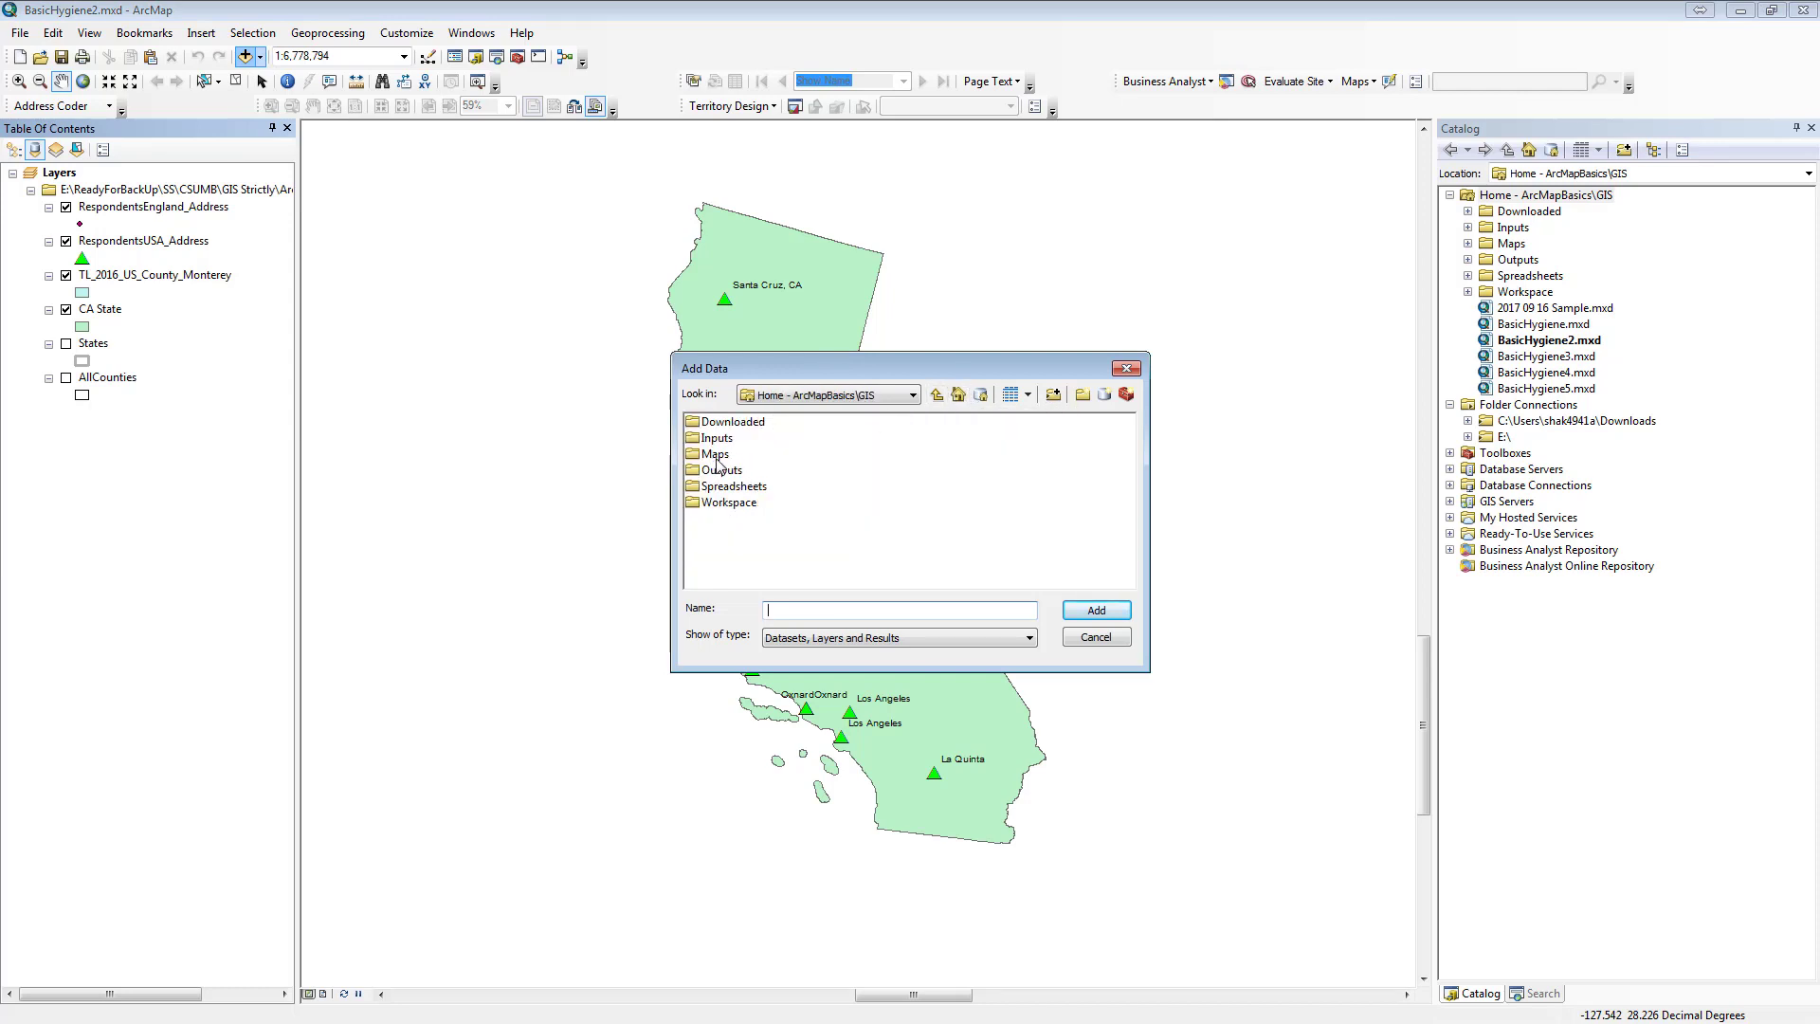
double_click(728, 488)
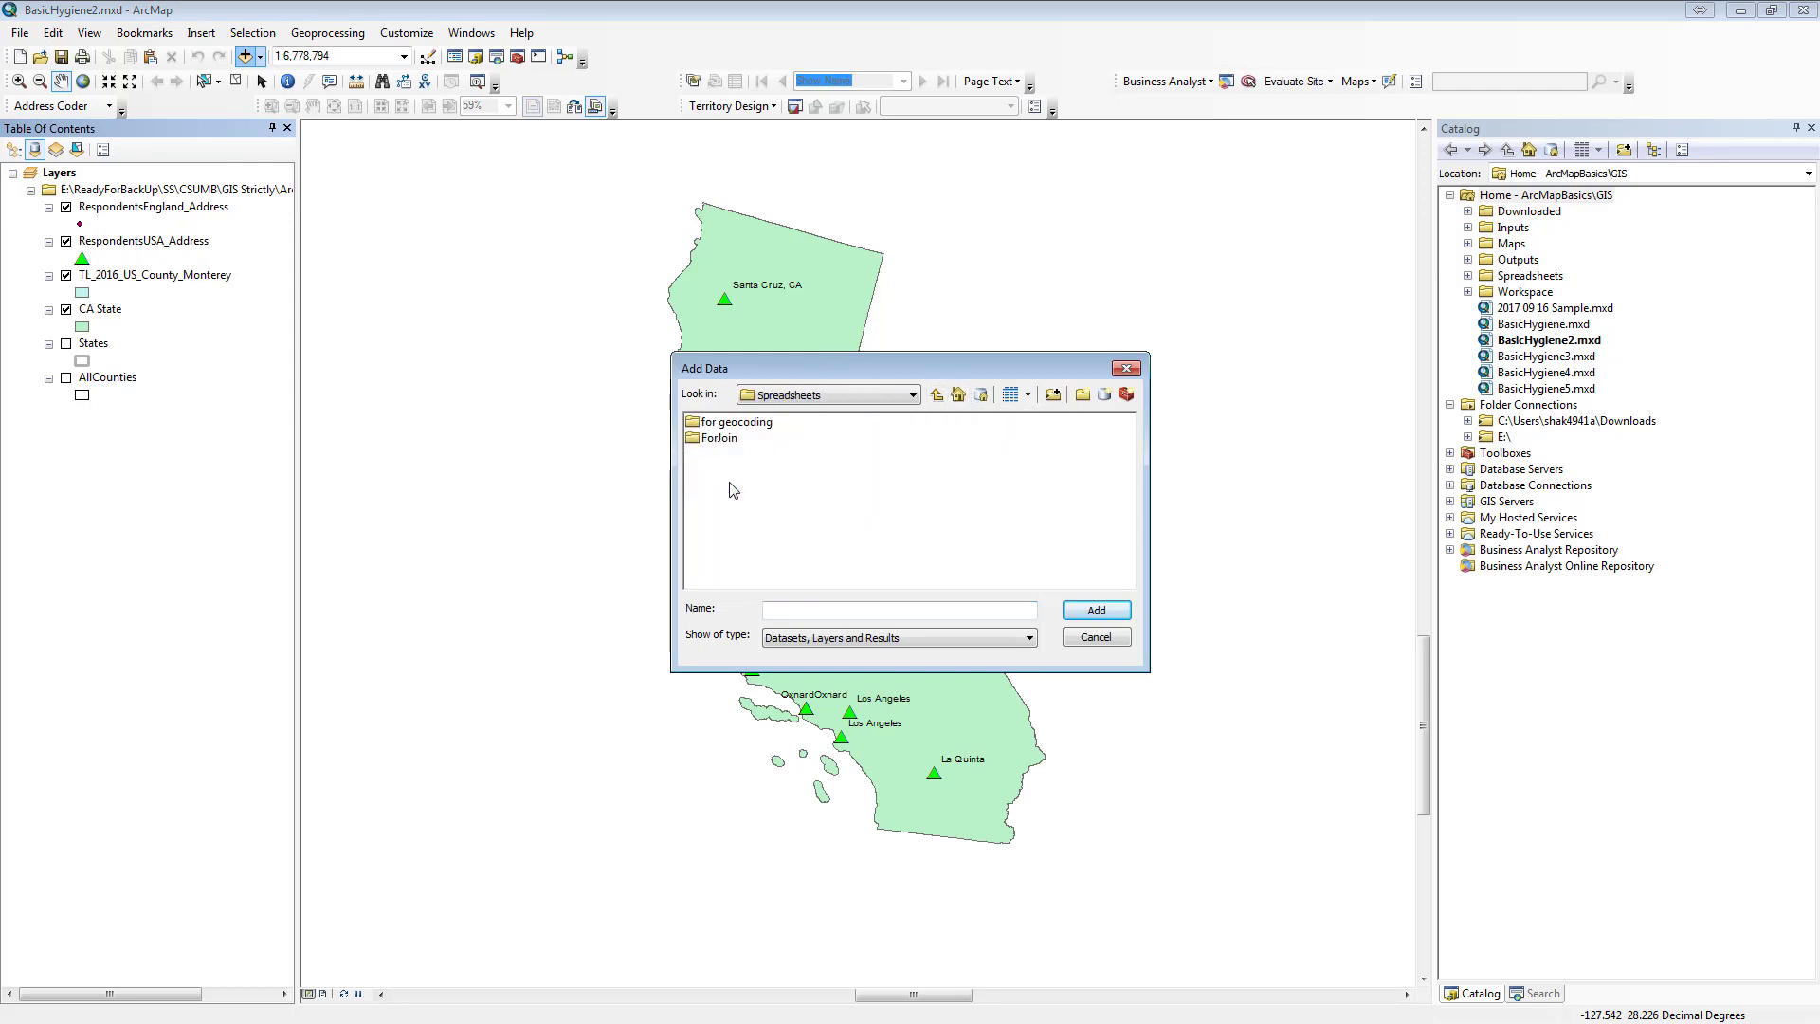
double_click(720, 439)
click(776, 439)
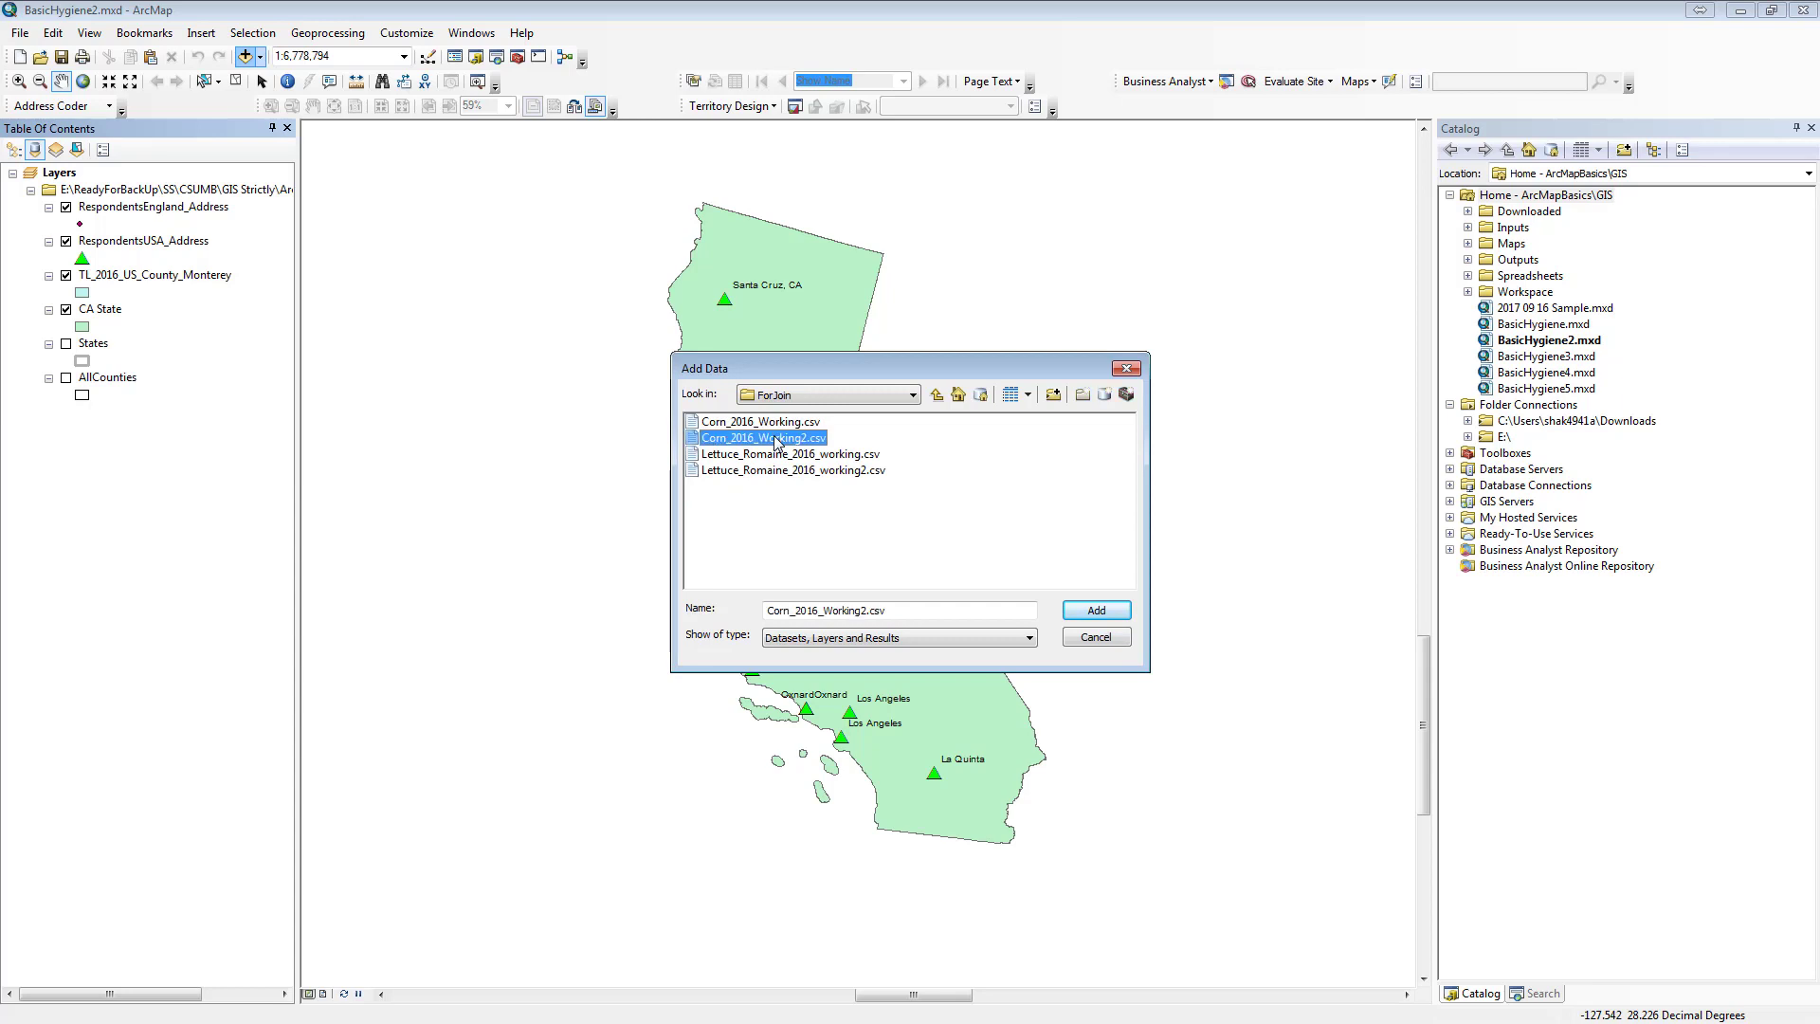
click(1095, 610)
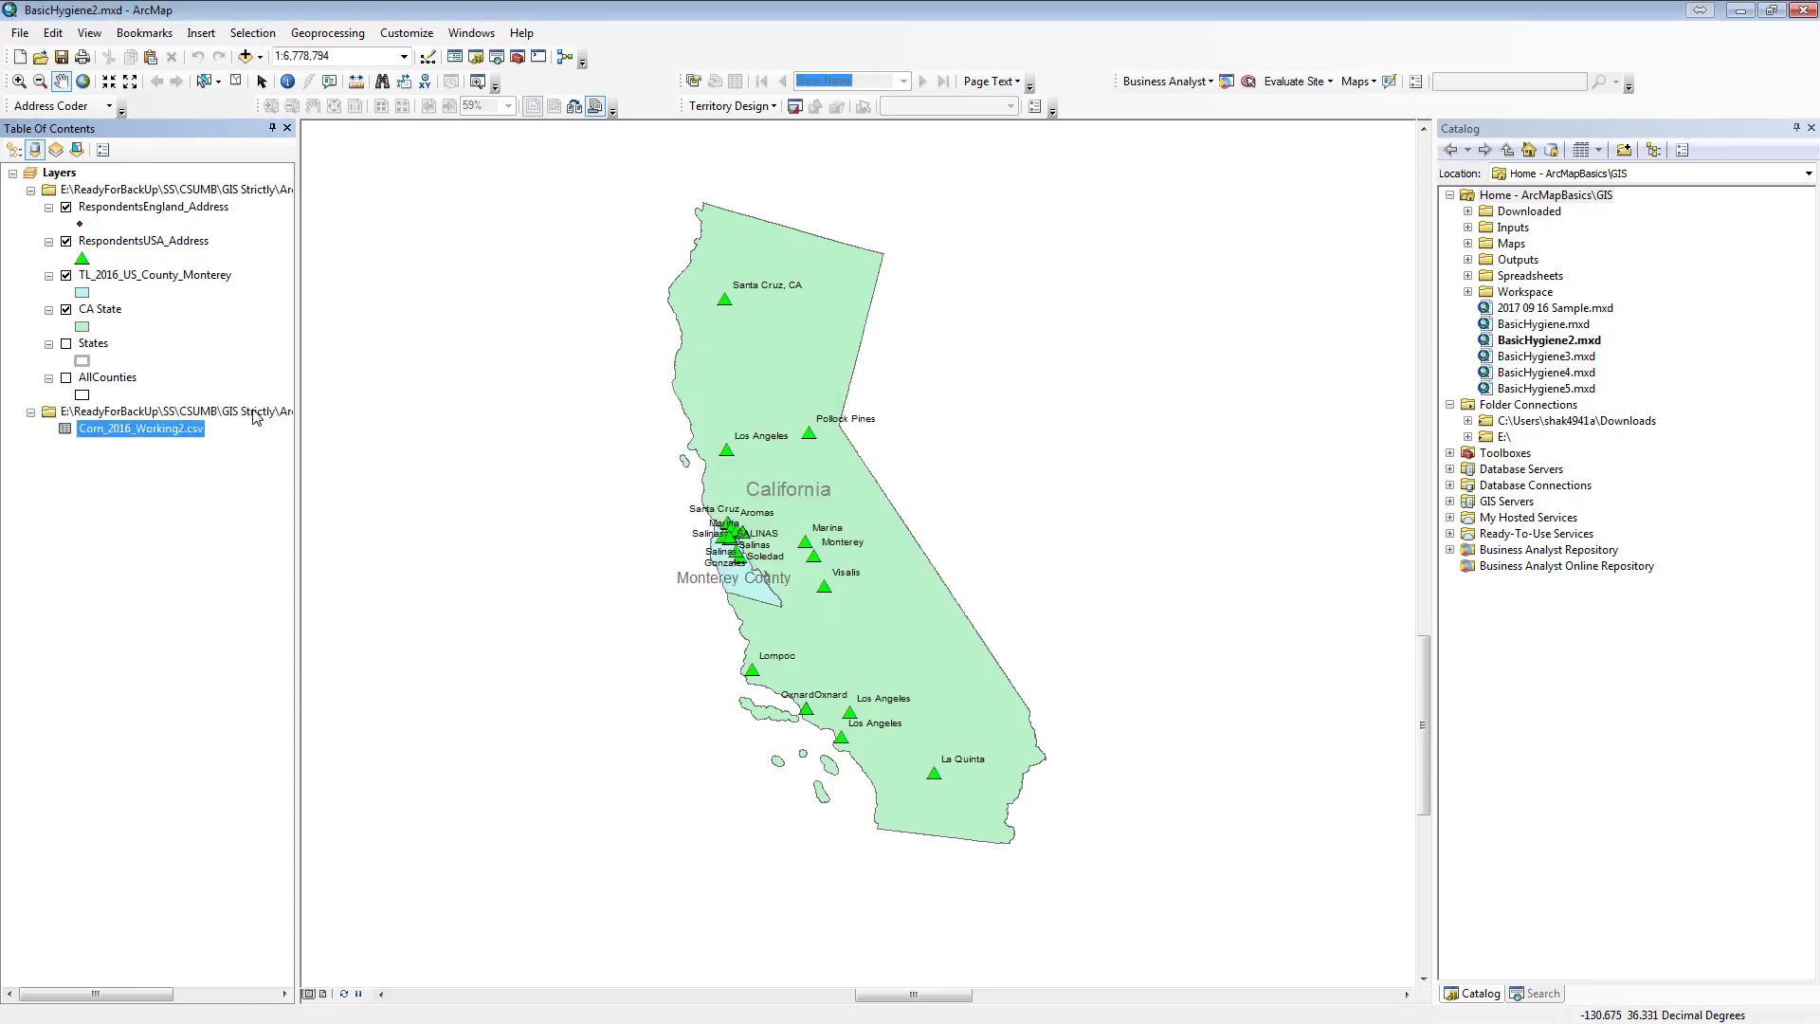
click(244, 57)
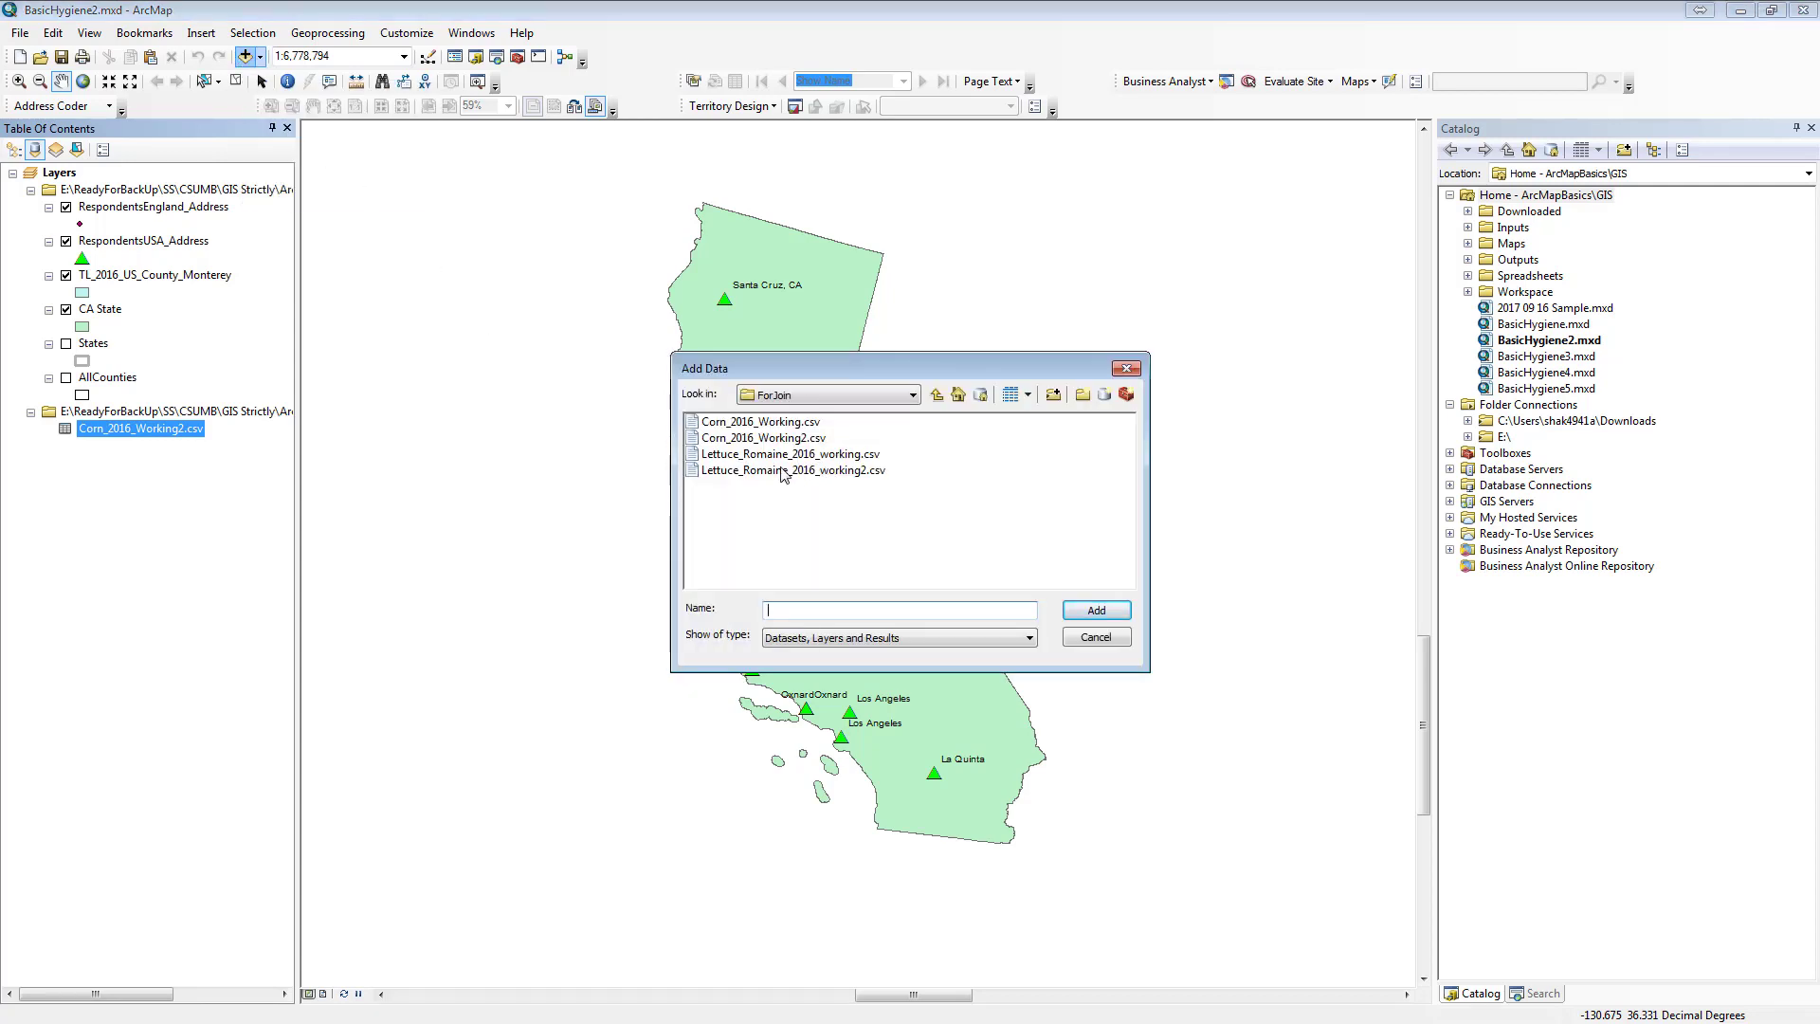
double_click(845, 471)
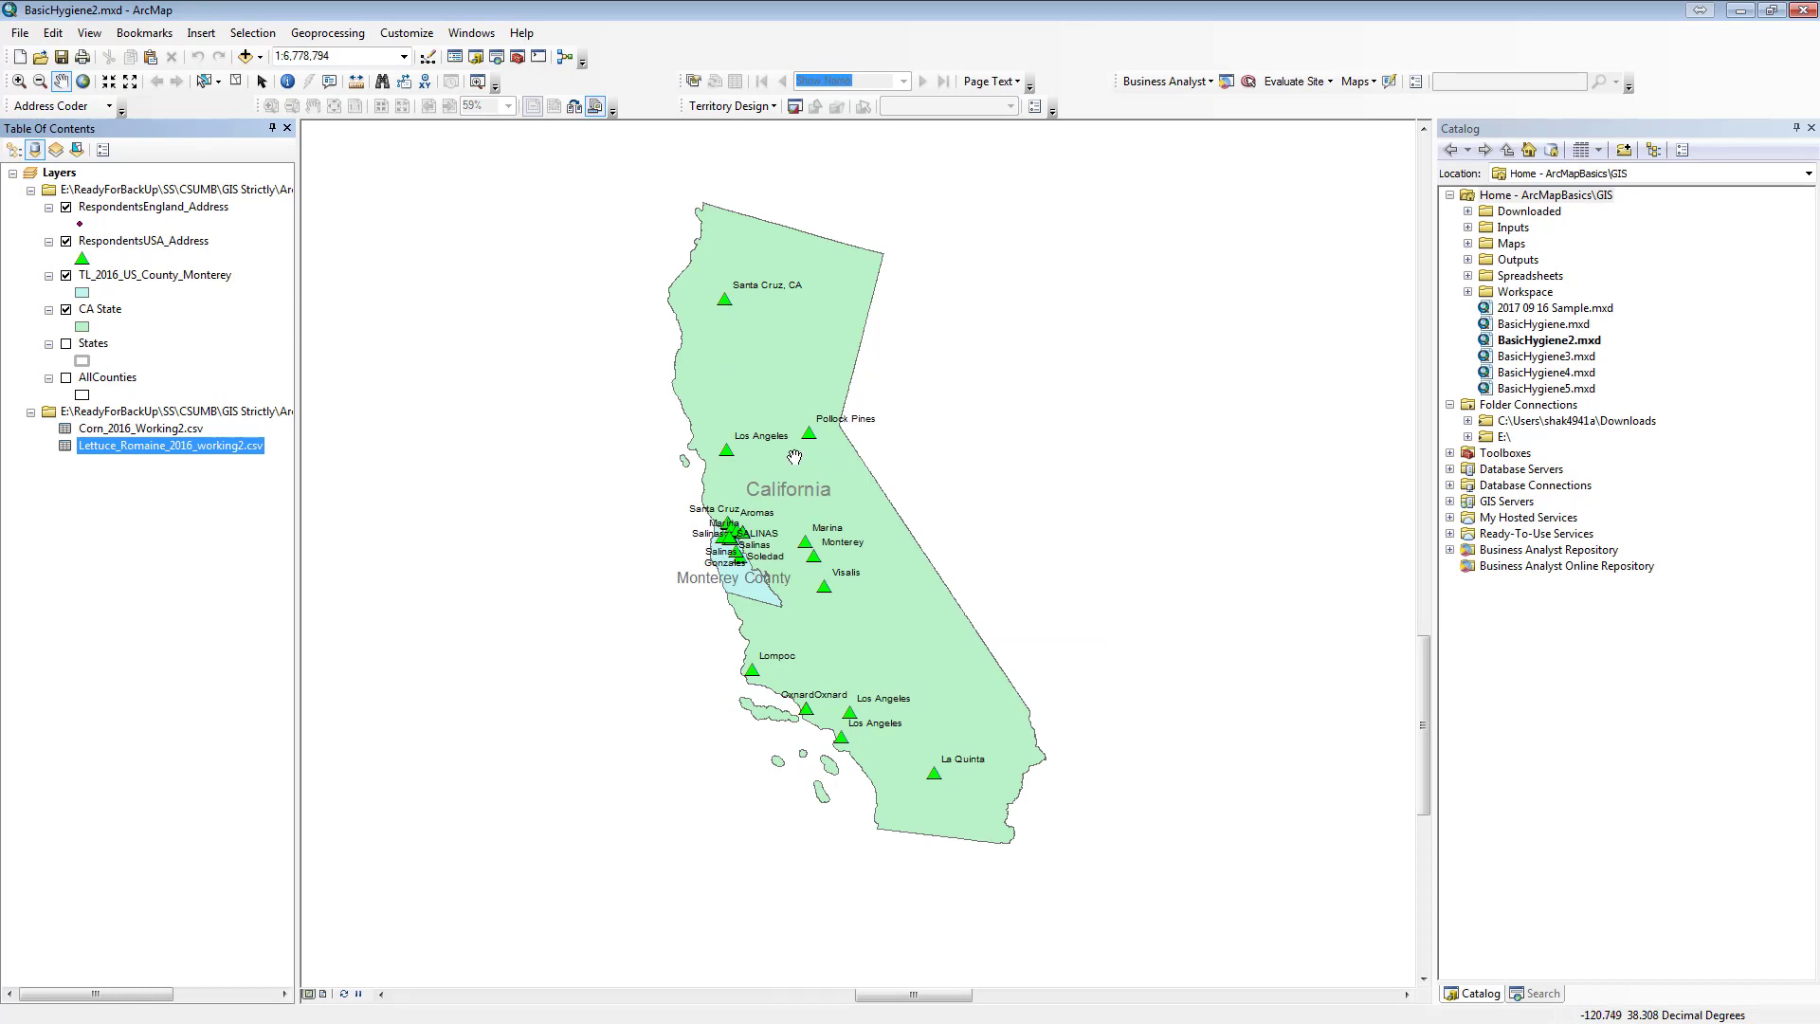
- Zoom the map out to a saved bookmark with a wider extent and list the layers by drawing order
click(144, 34)
click(202, 99)
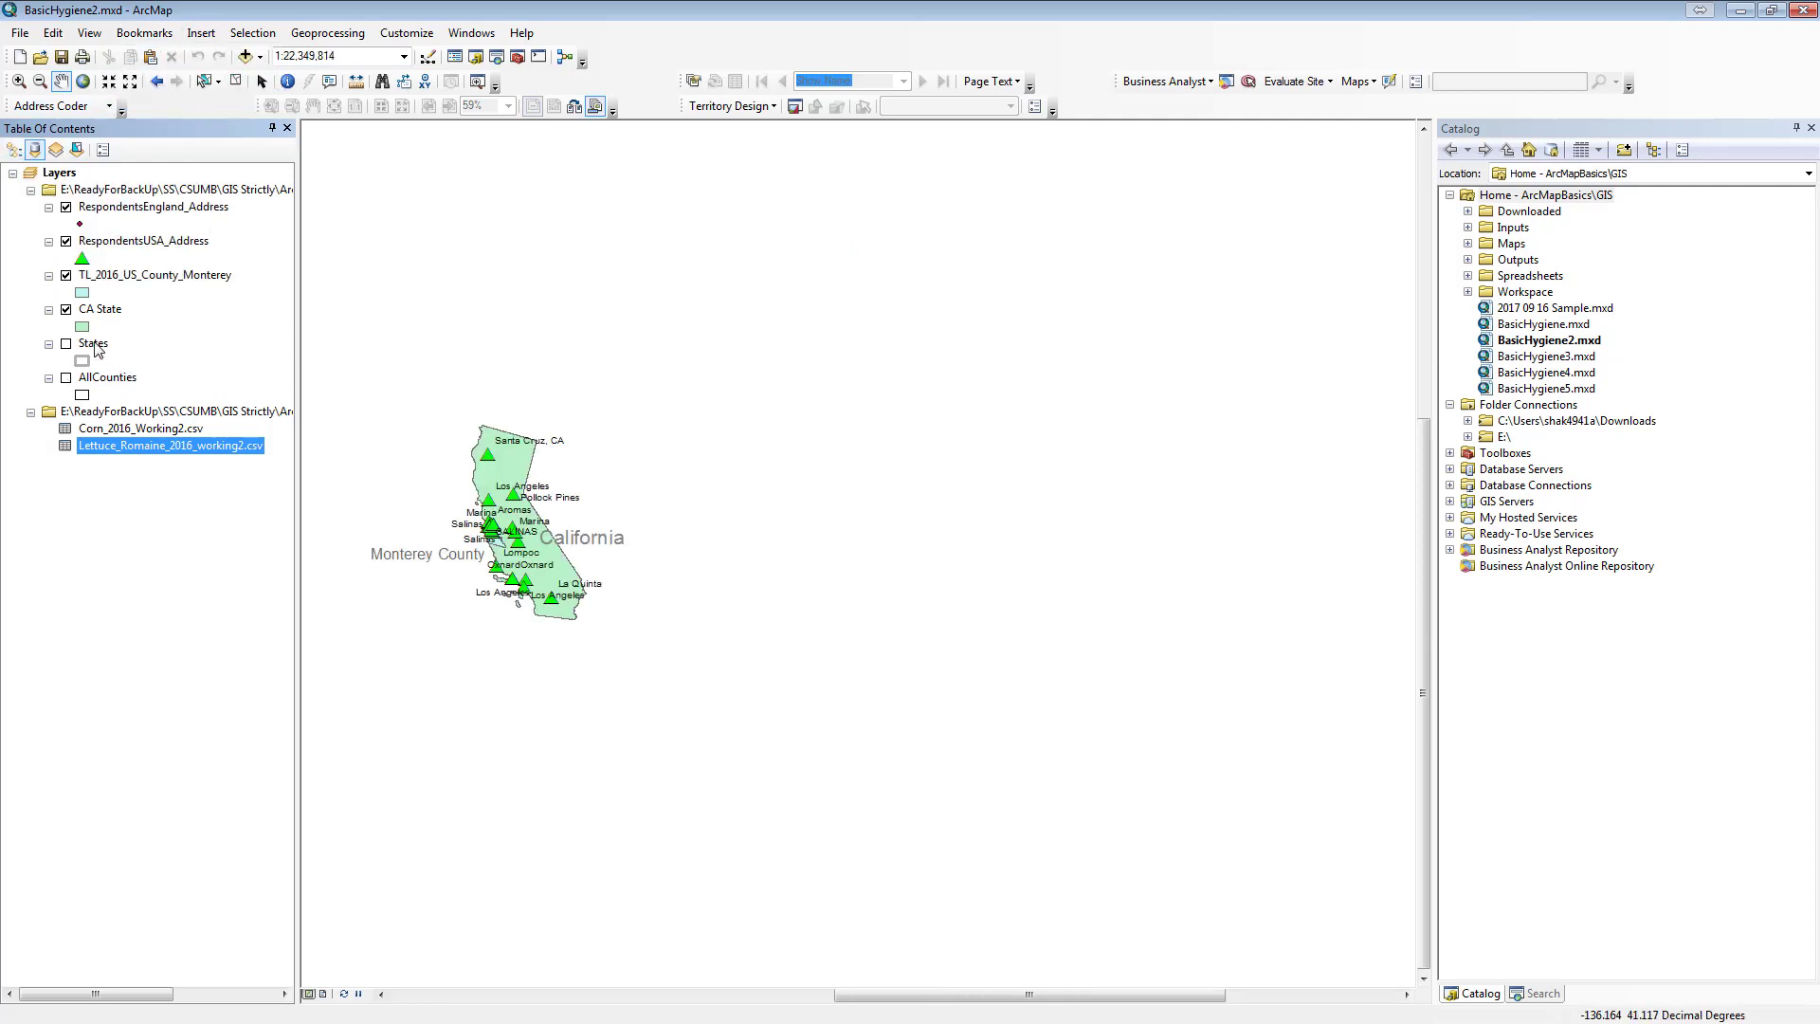
click(17, 154)
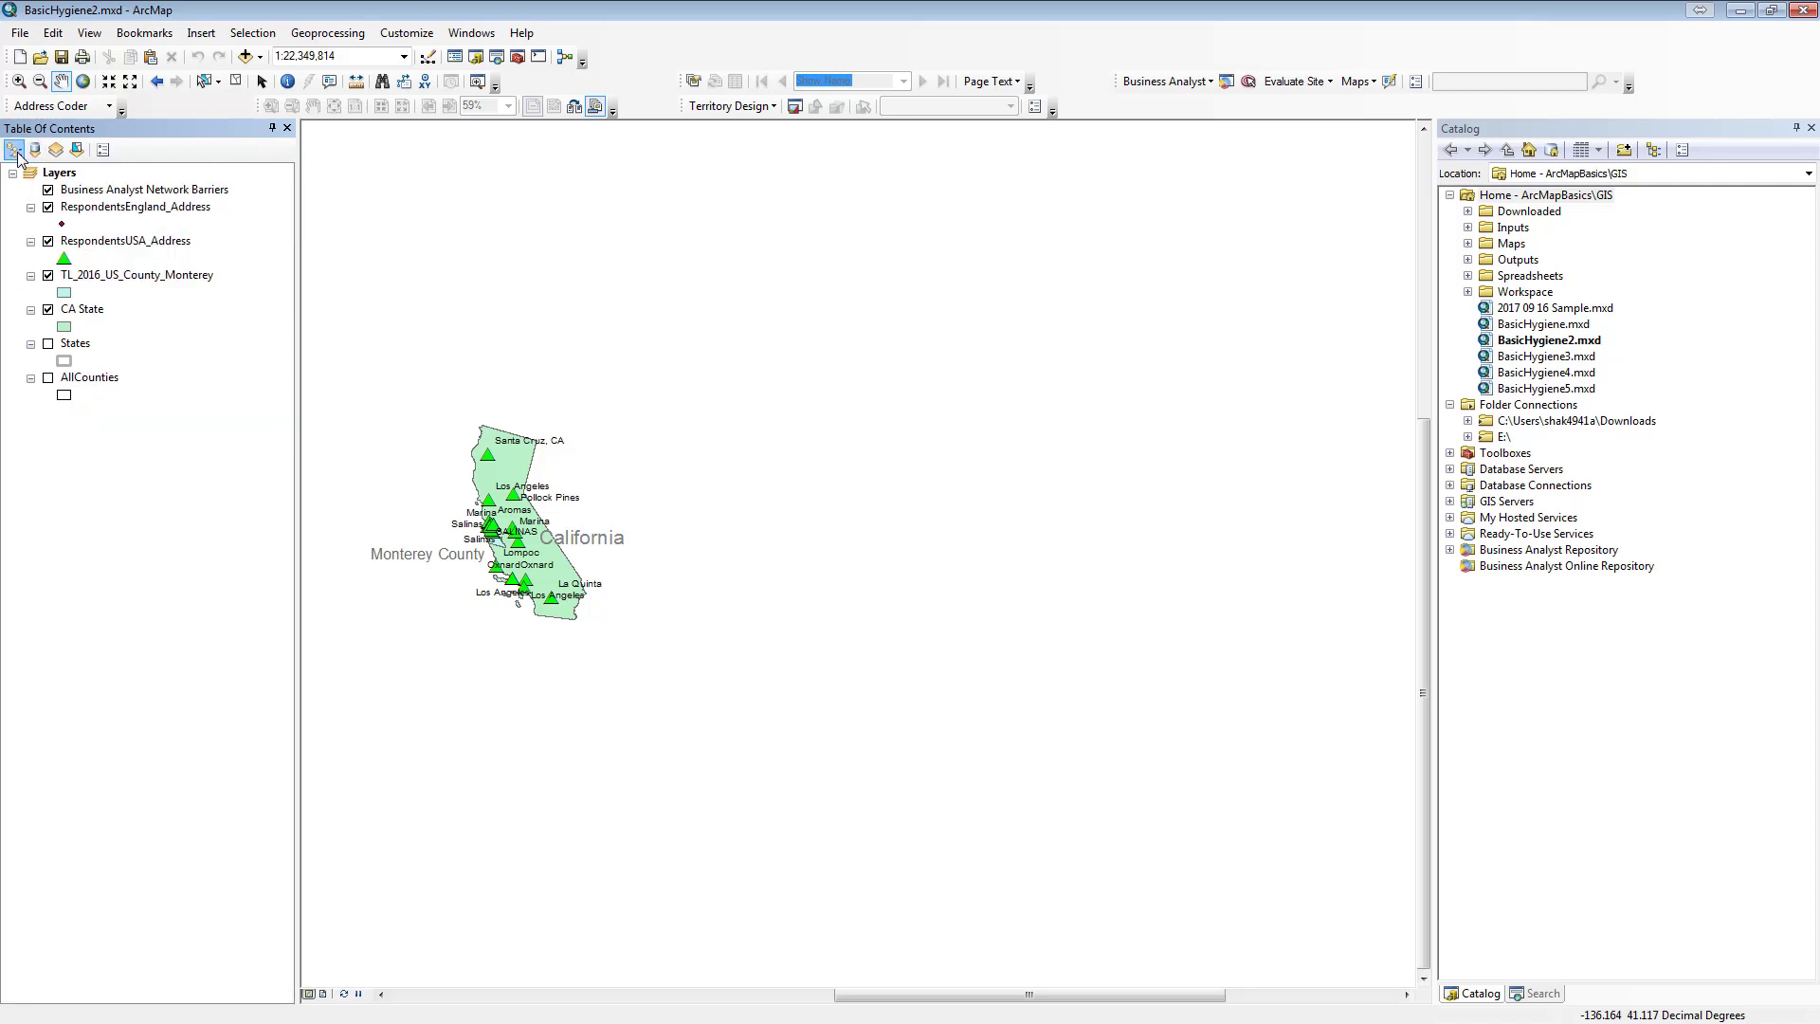
- Hide the Business Analyst Network Barriers, RespondentsUSA_Address, TL_2016_US_County_Monterey and CA State layers, and show the States layer
click(49, 191)
click(49, 344)
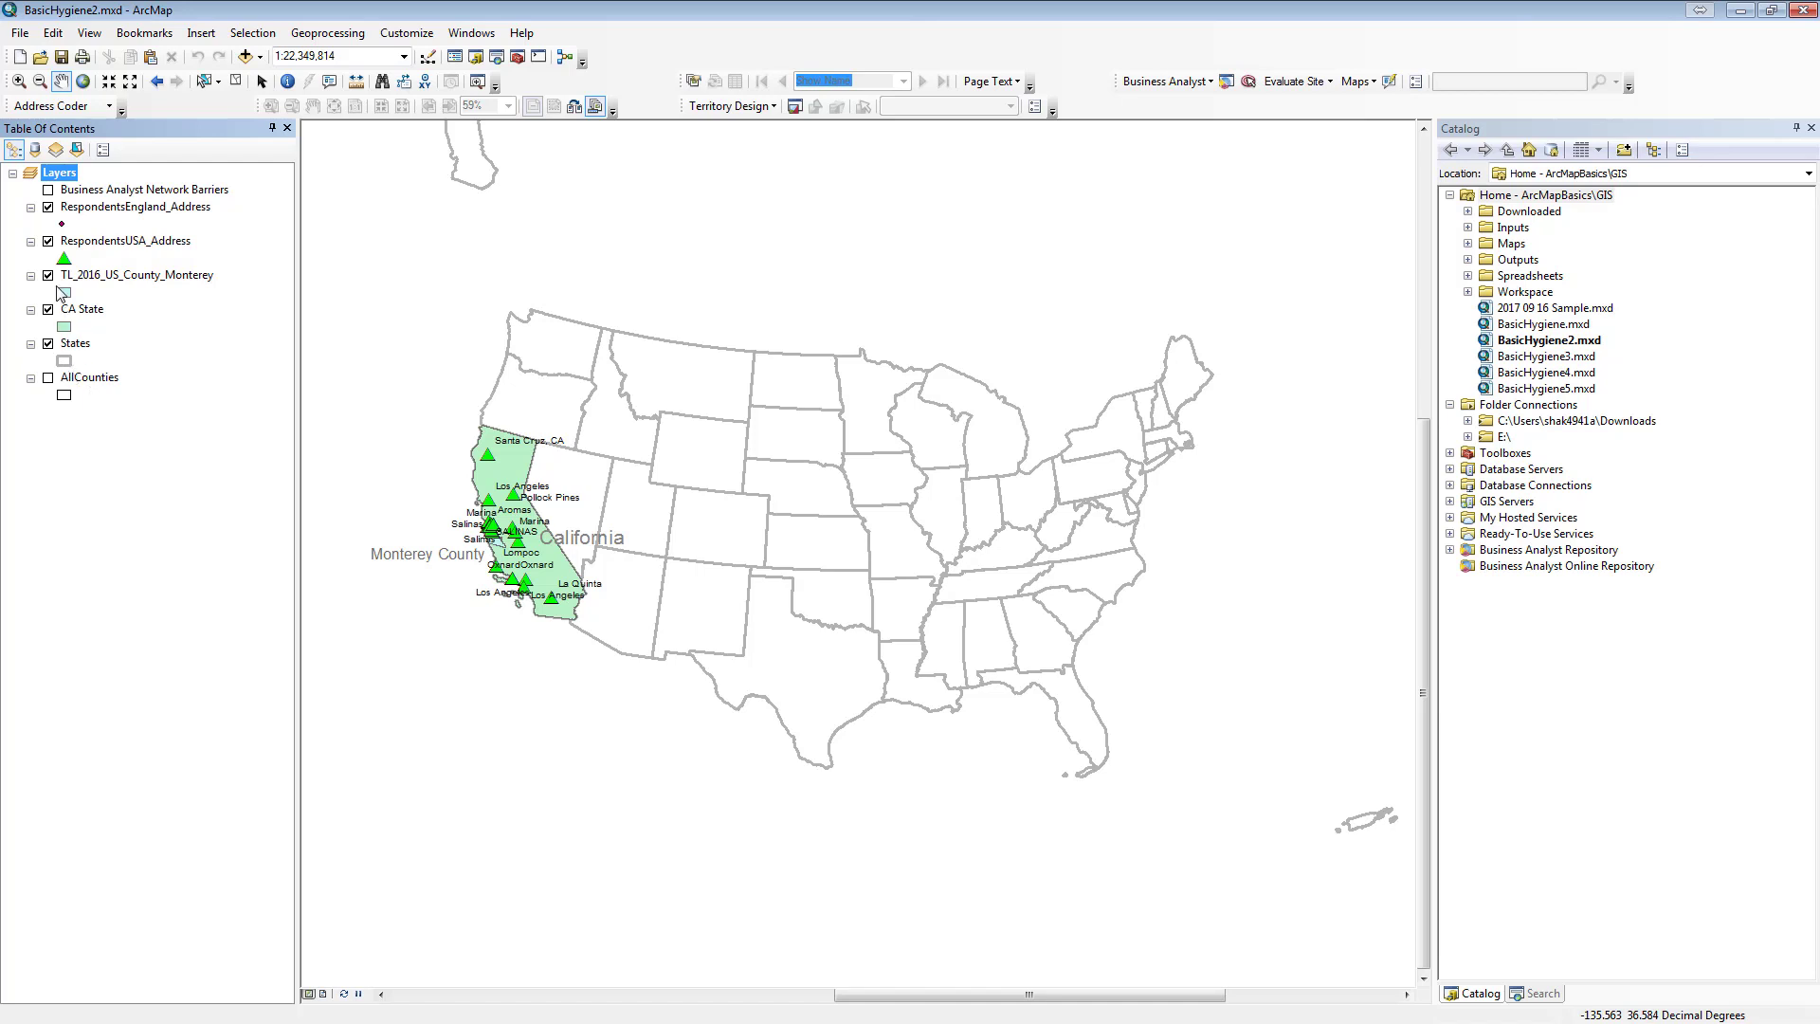
click(49, 242)
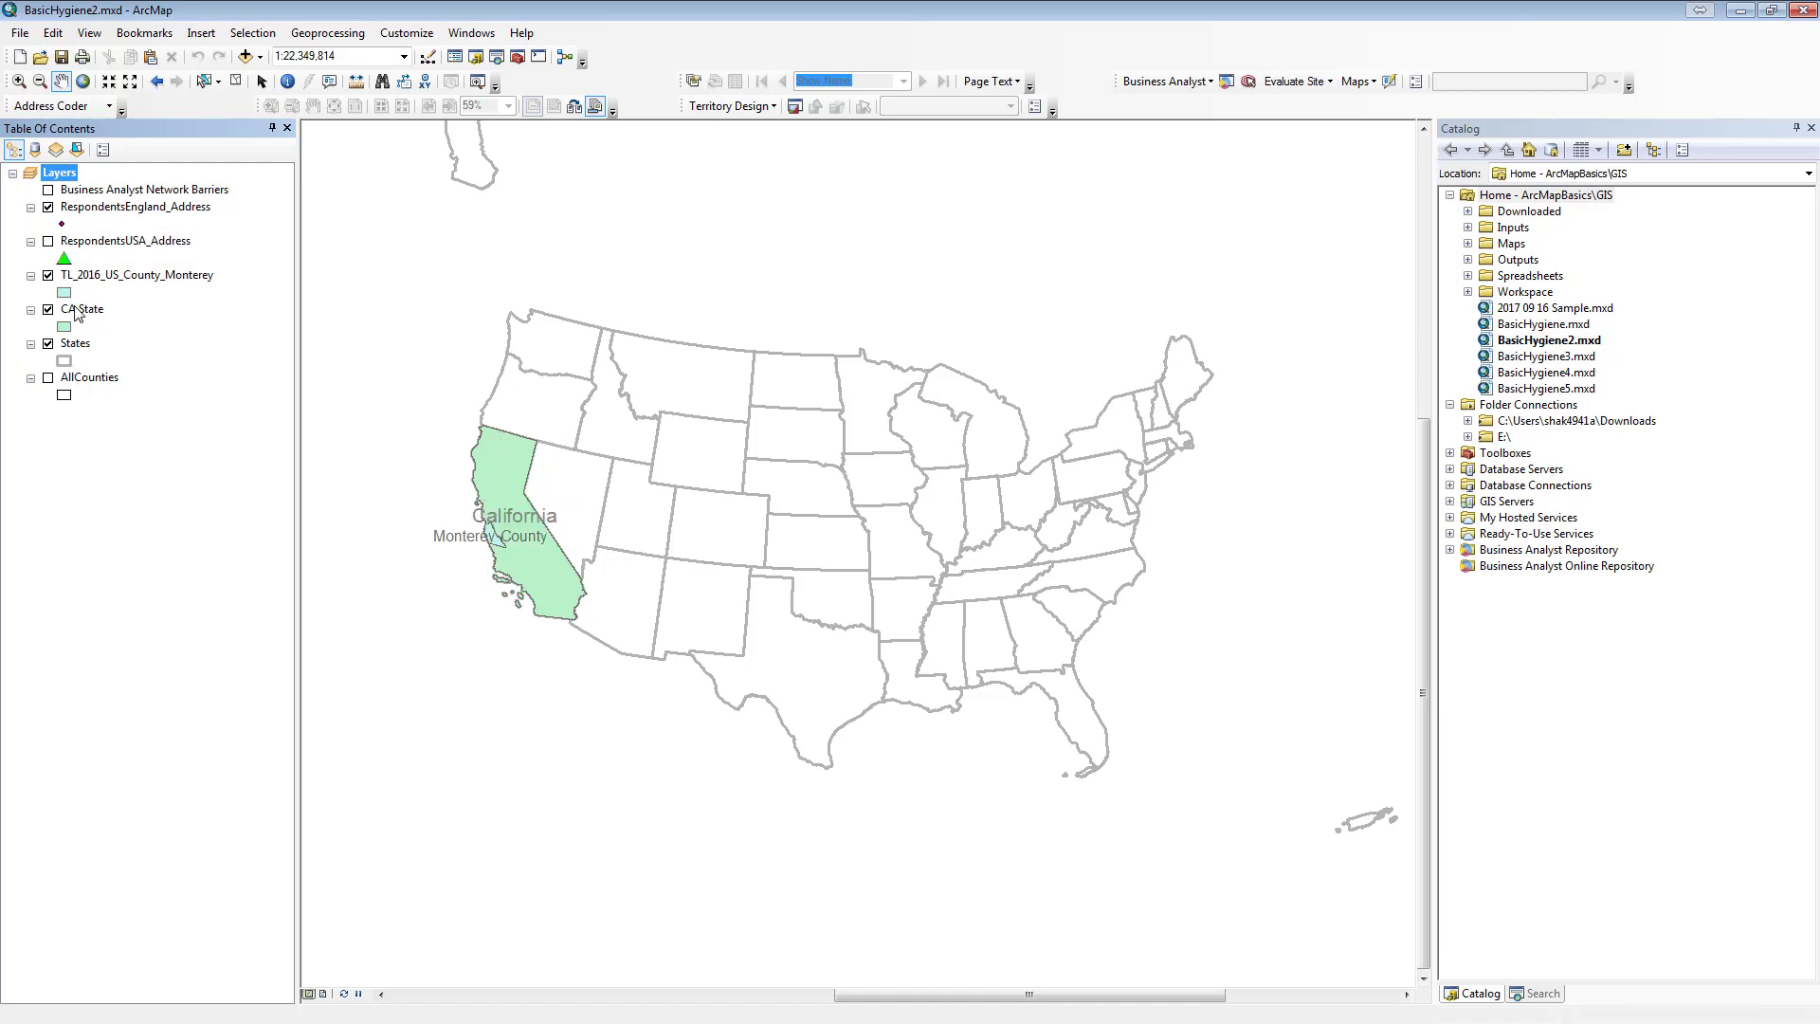
click(48, 276)
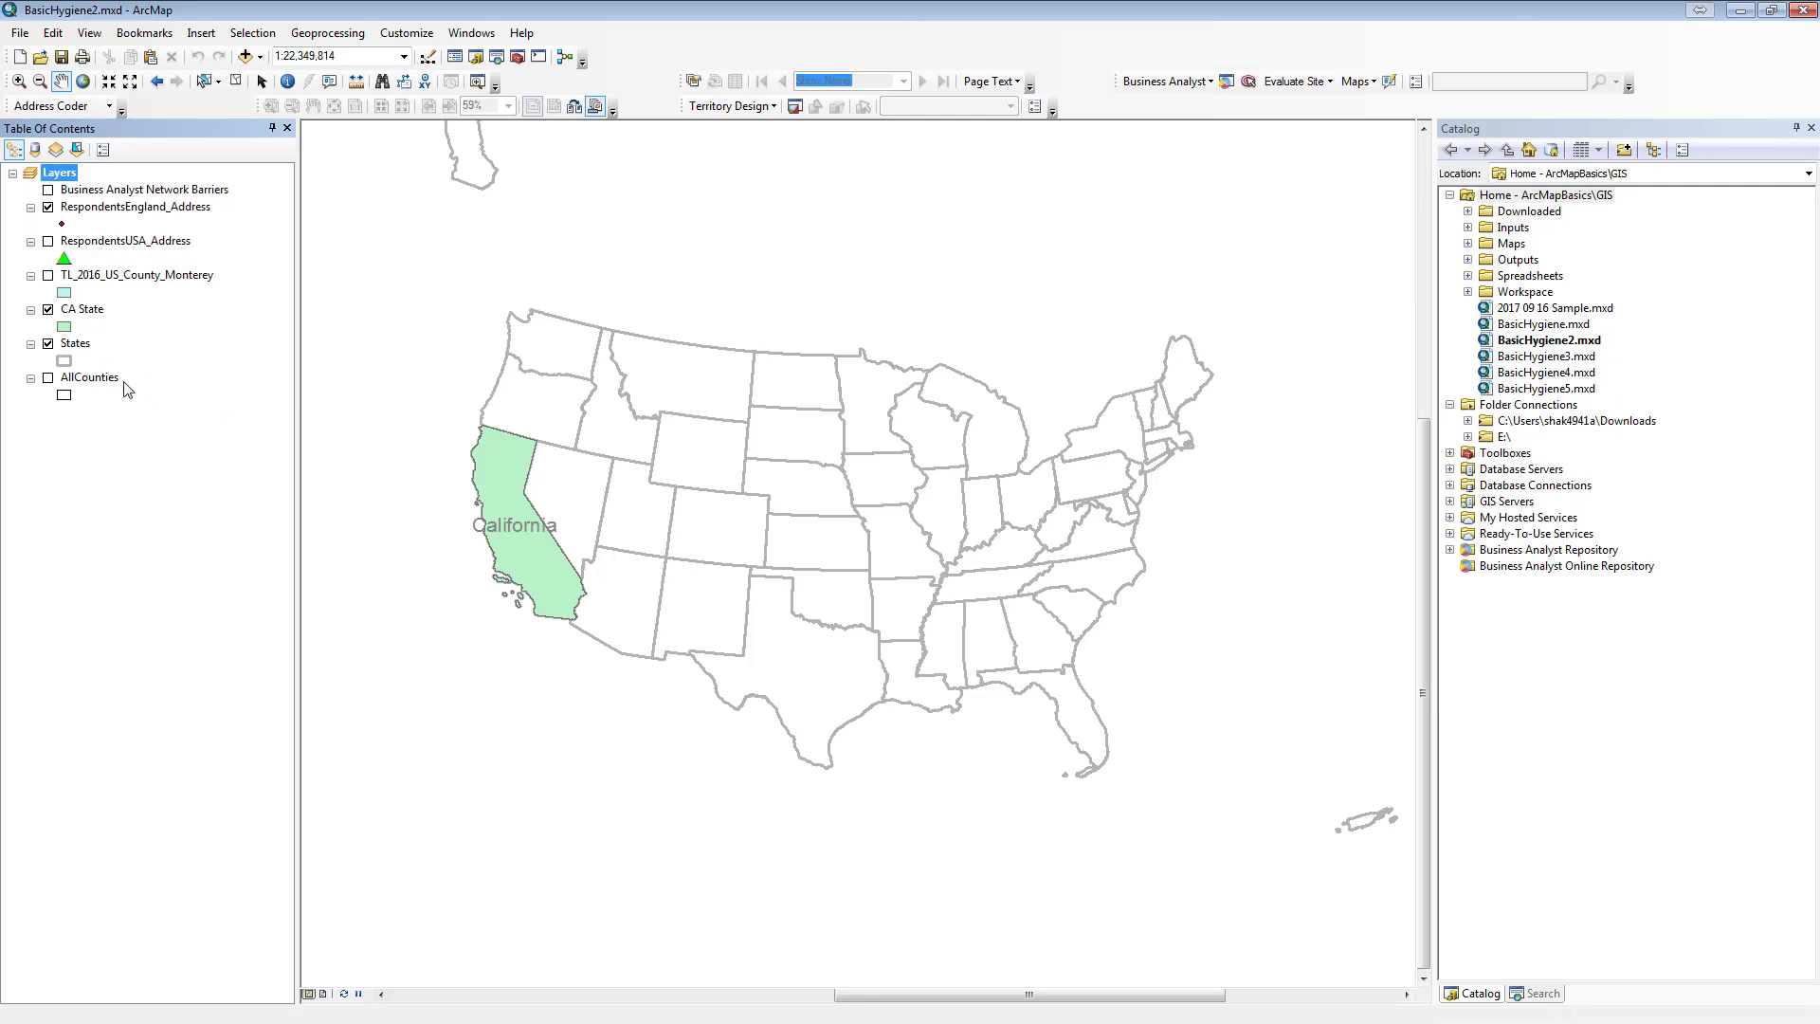
click(48, 310)
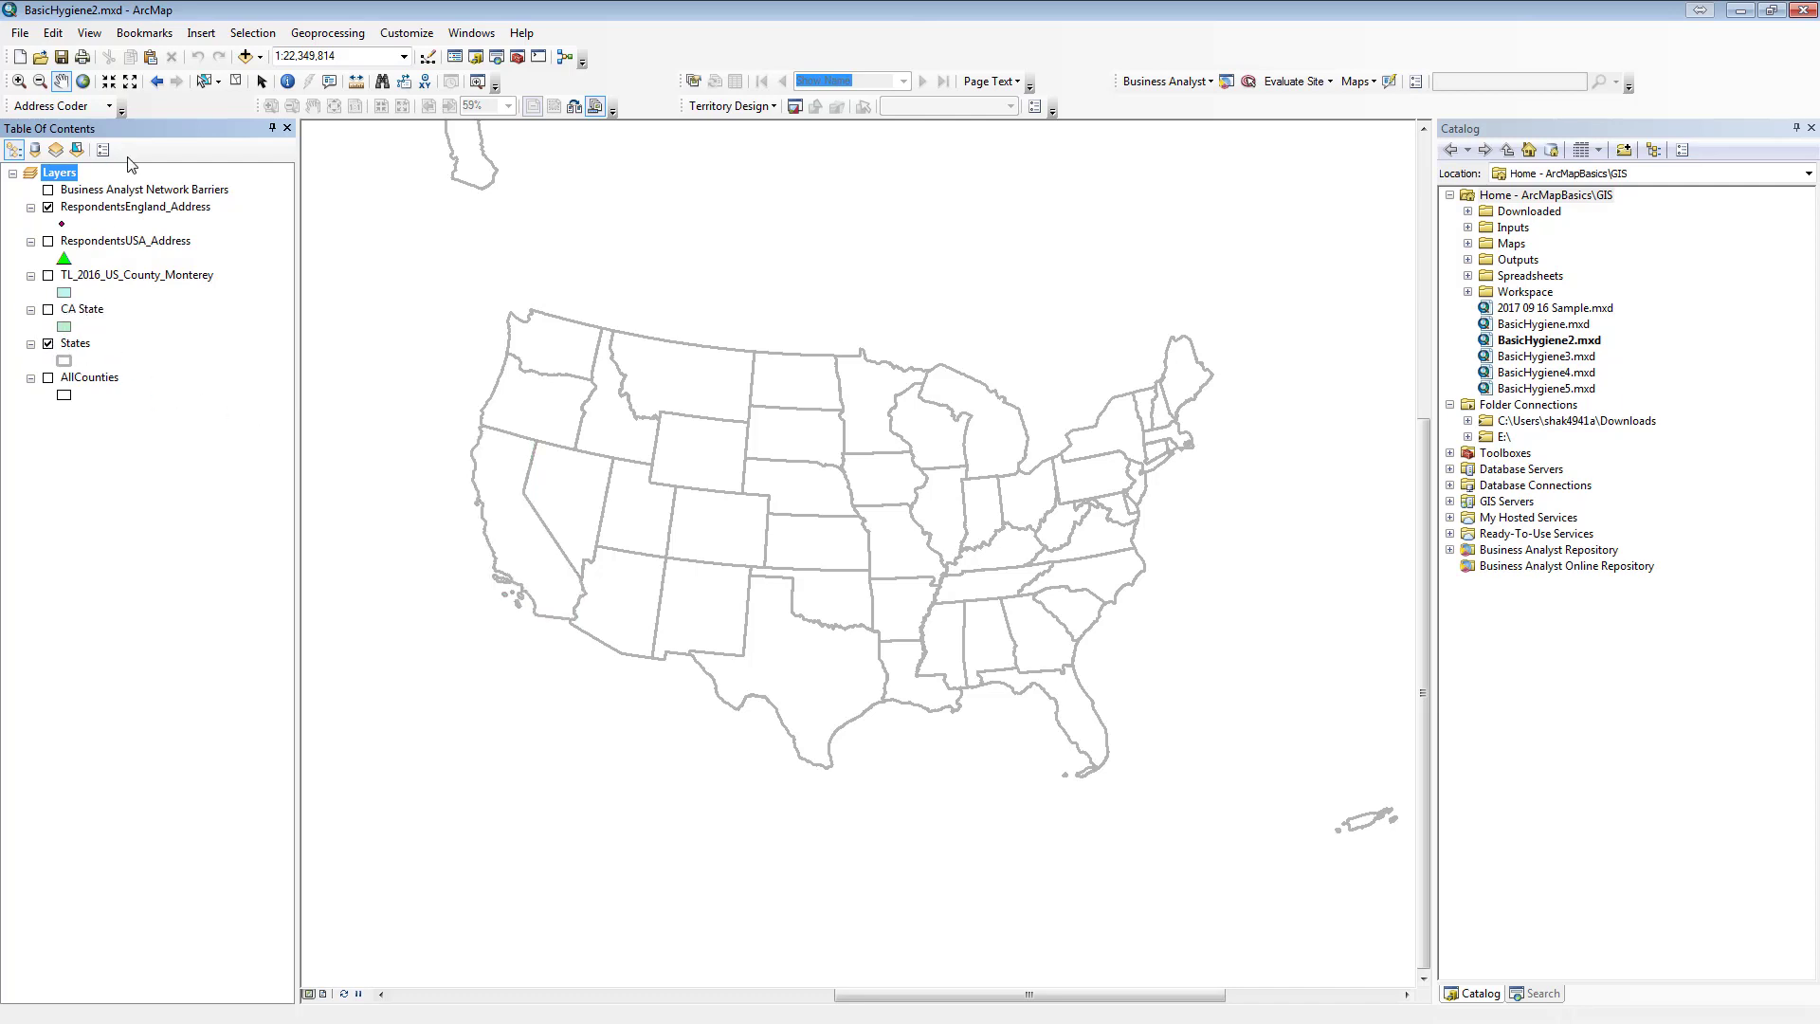
- Open the attribute table of the States layer and examine the STATEFP, GEOID, STUSPS and NAME columns
right_click(68, 345)
click(184, 402)
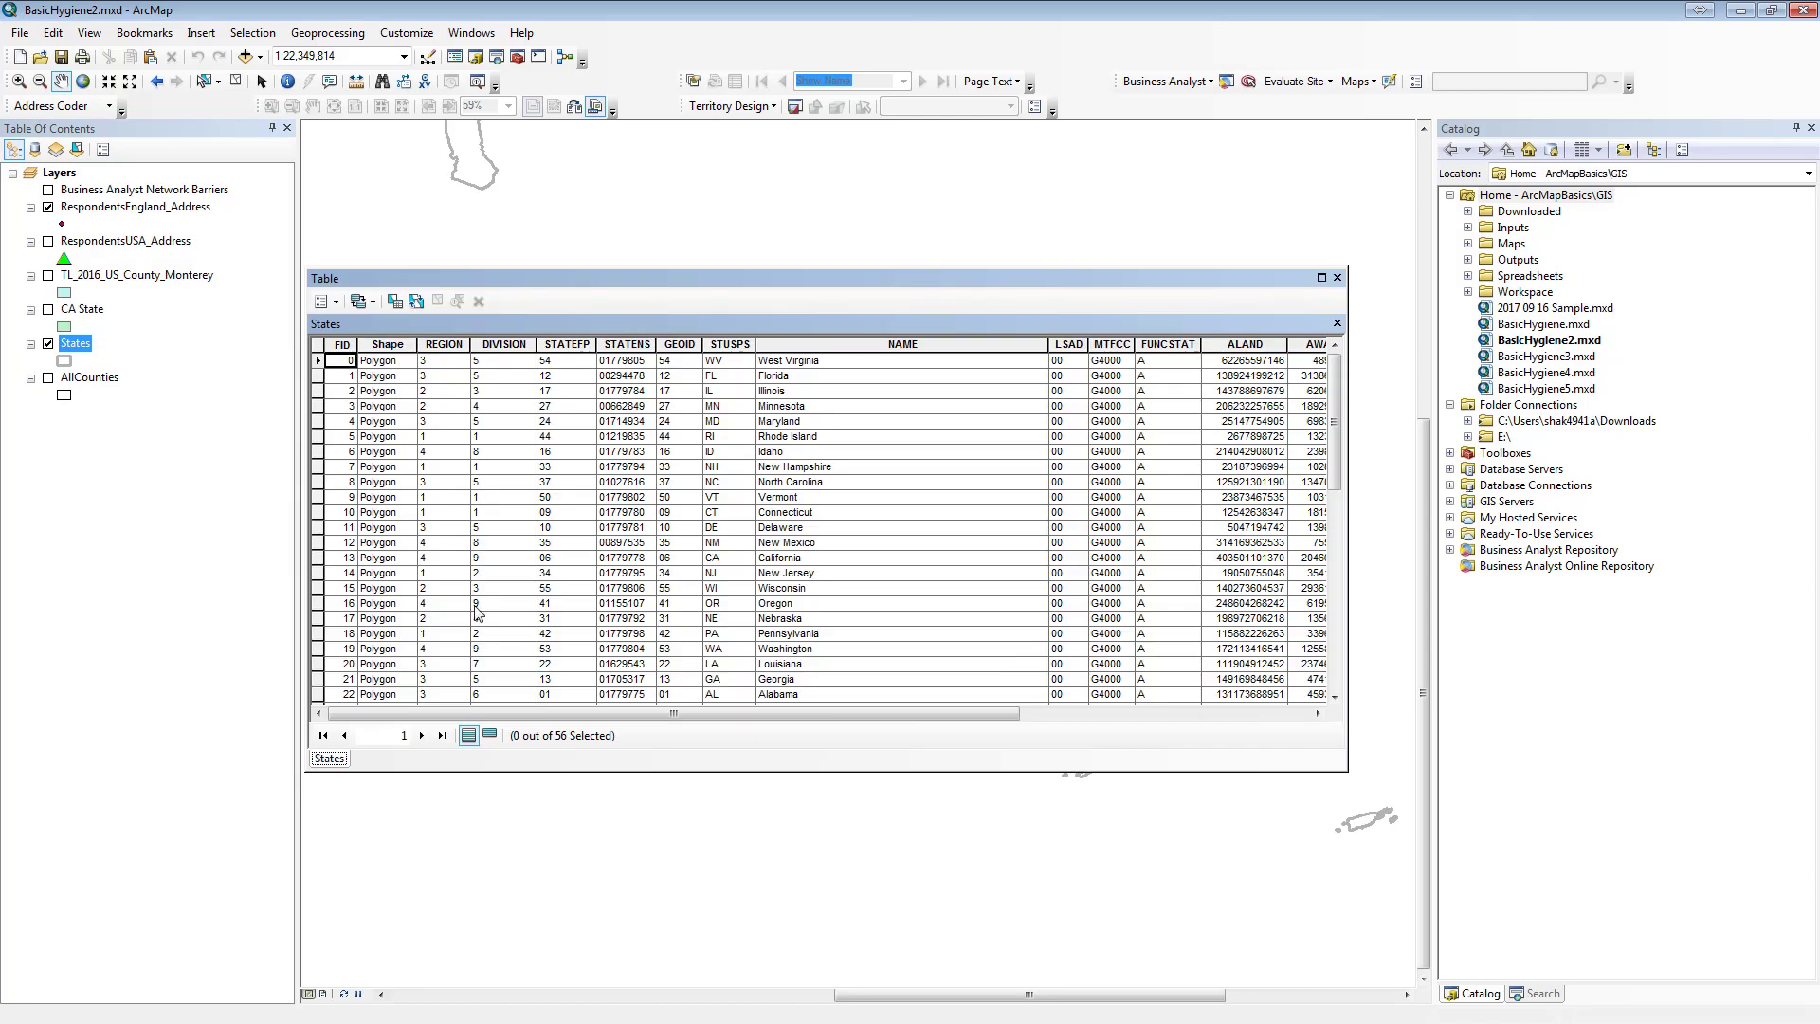
mouse_move(452, 712)
mouse_down()
mouse_move(777, 742)
mouse_move(458, 721)
mouse_up()
click(569, 343)
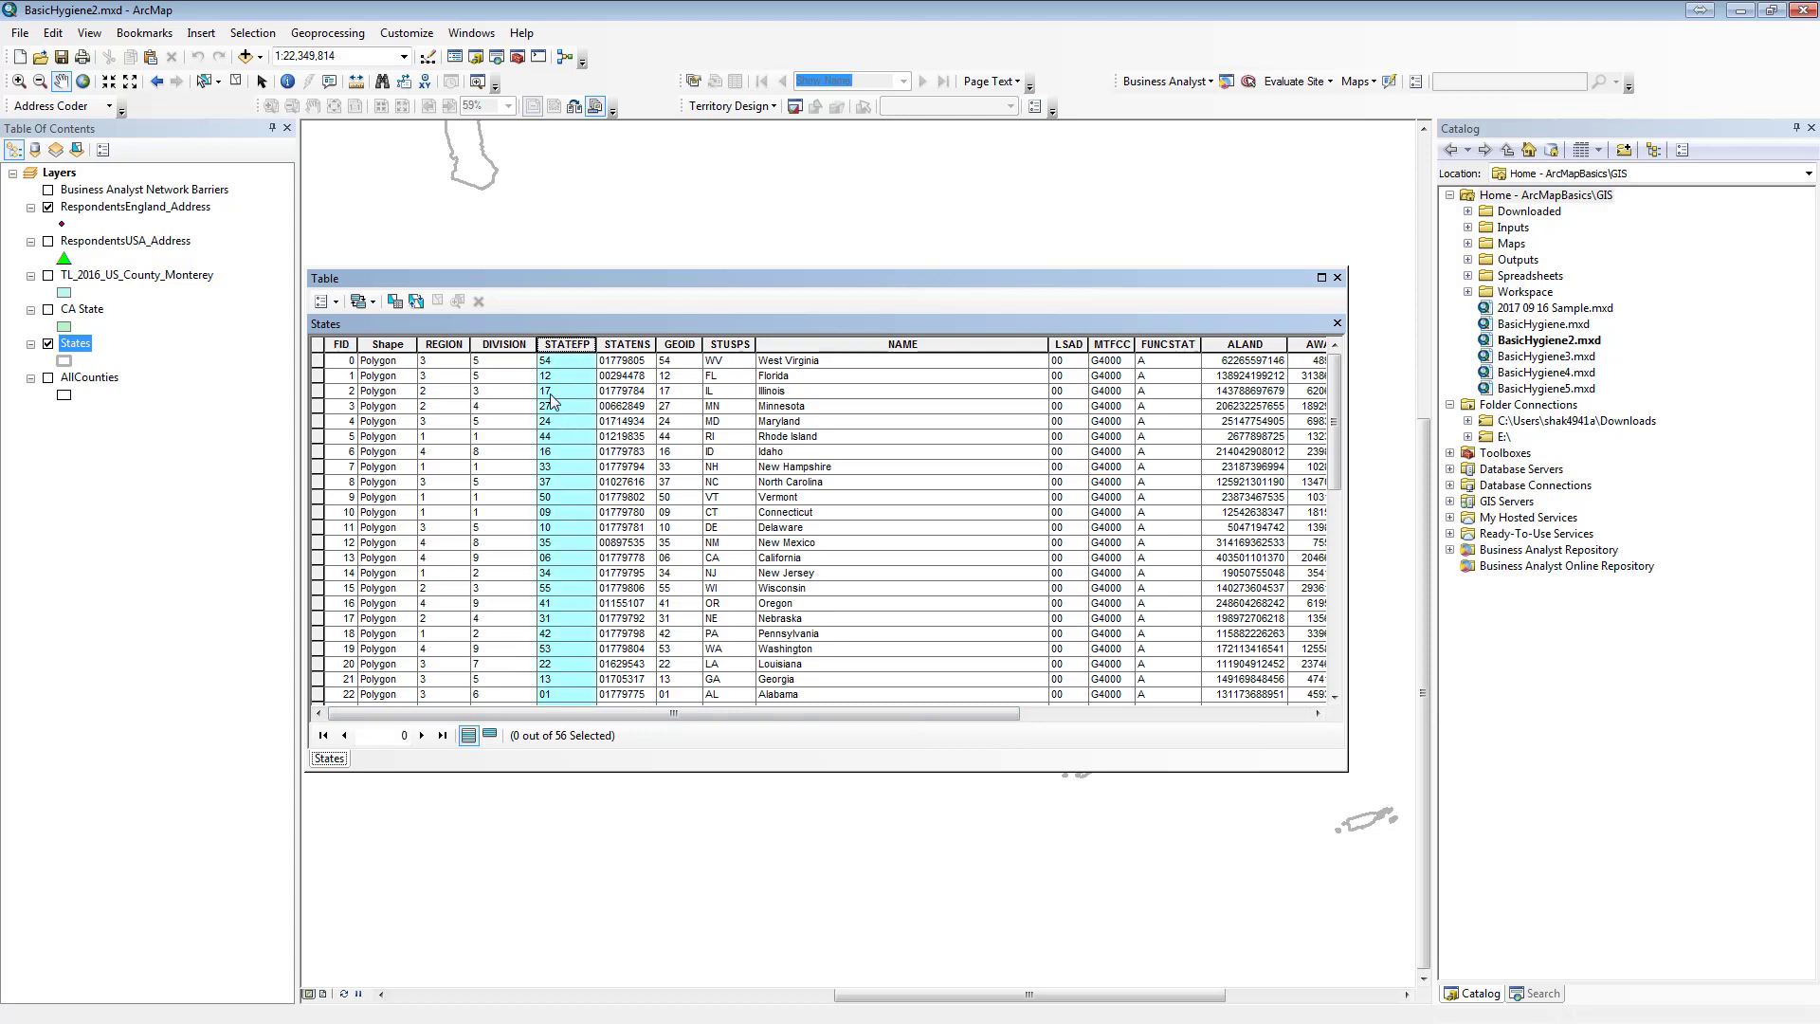
click(686, 343)
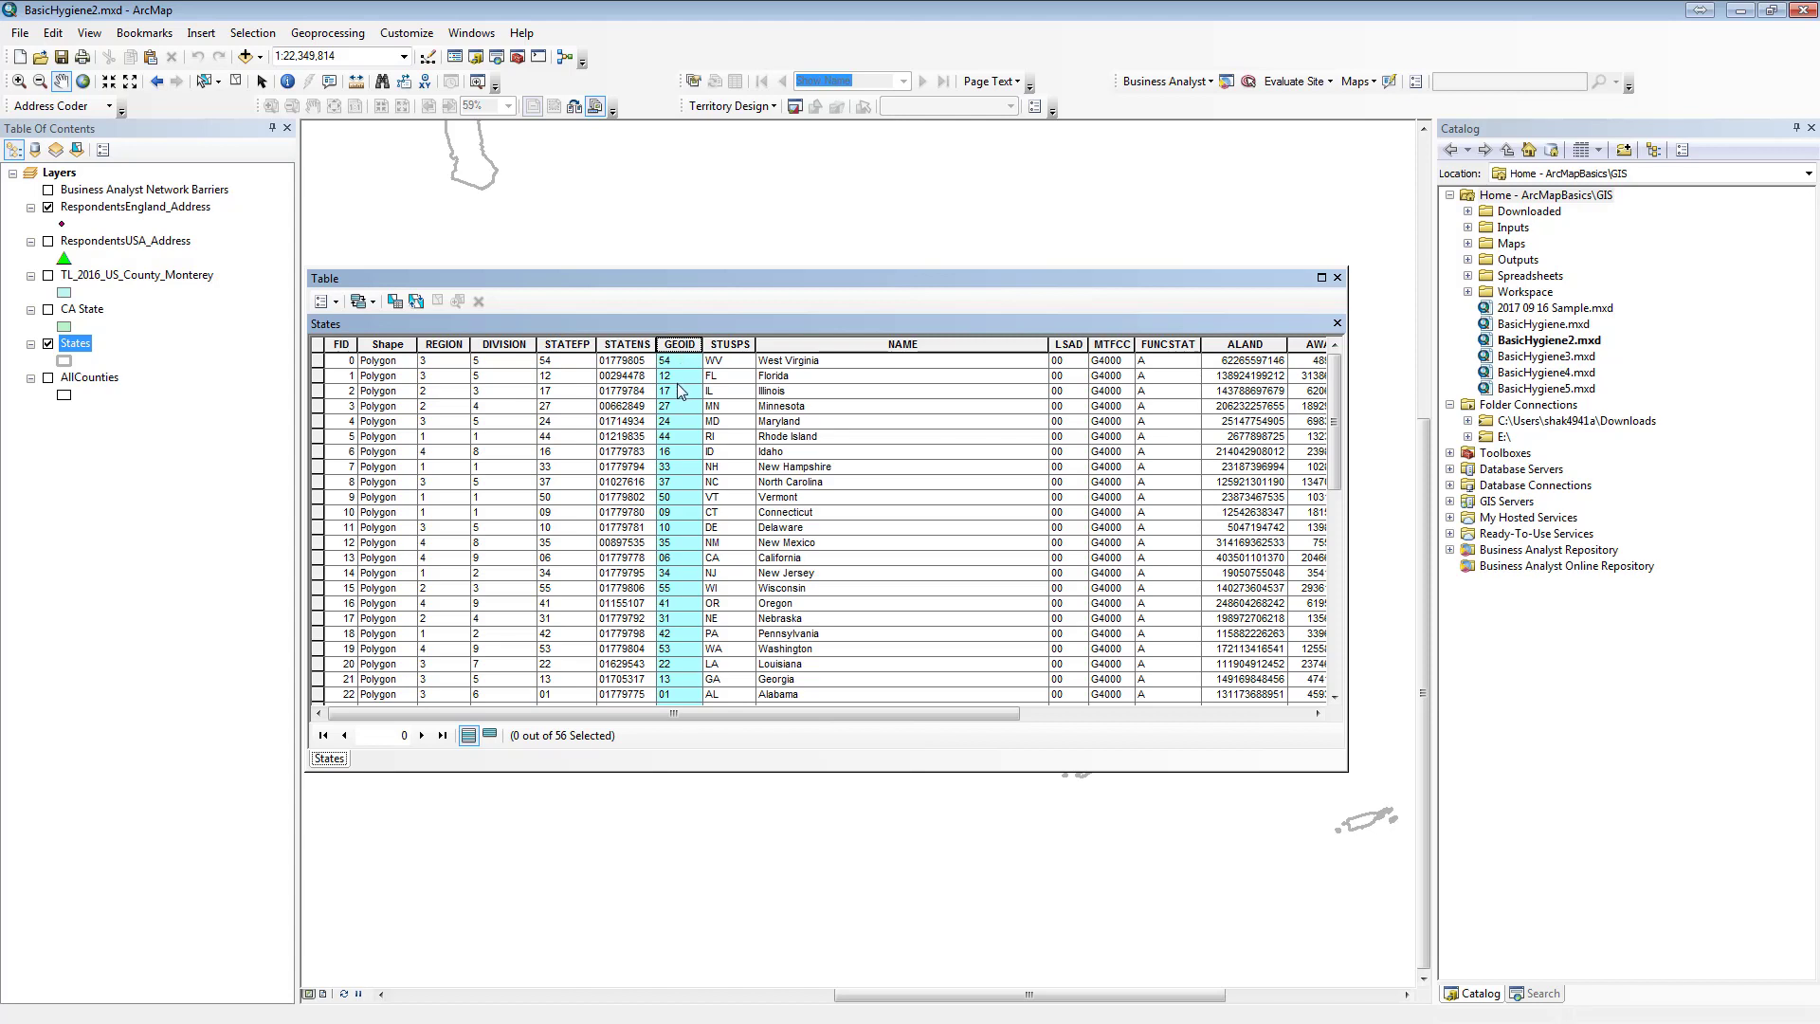
click(737, 343)
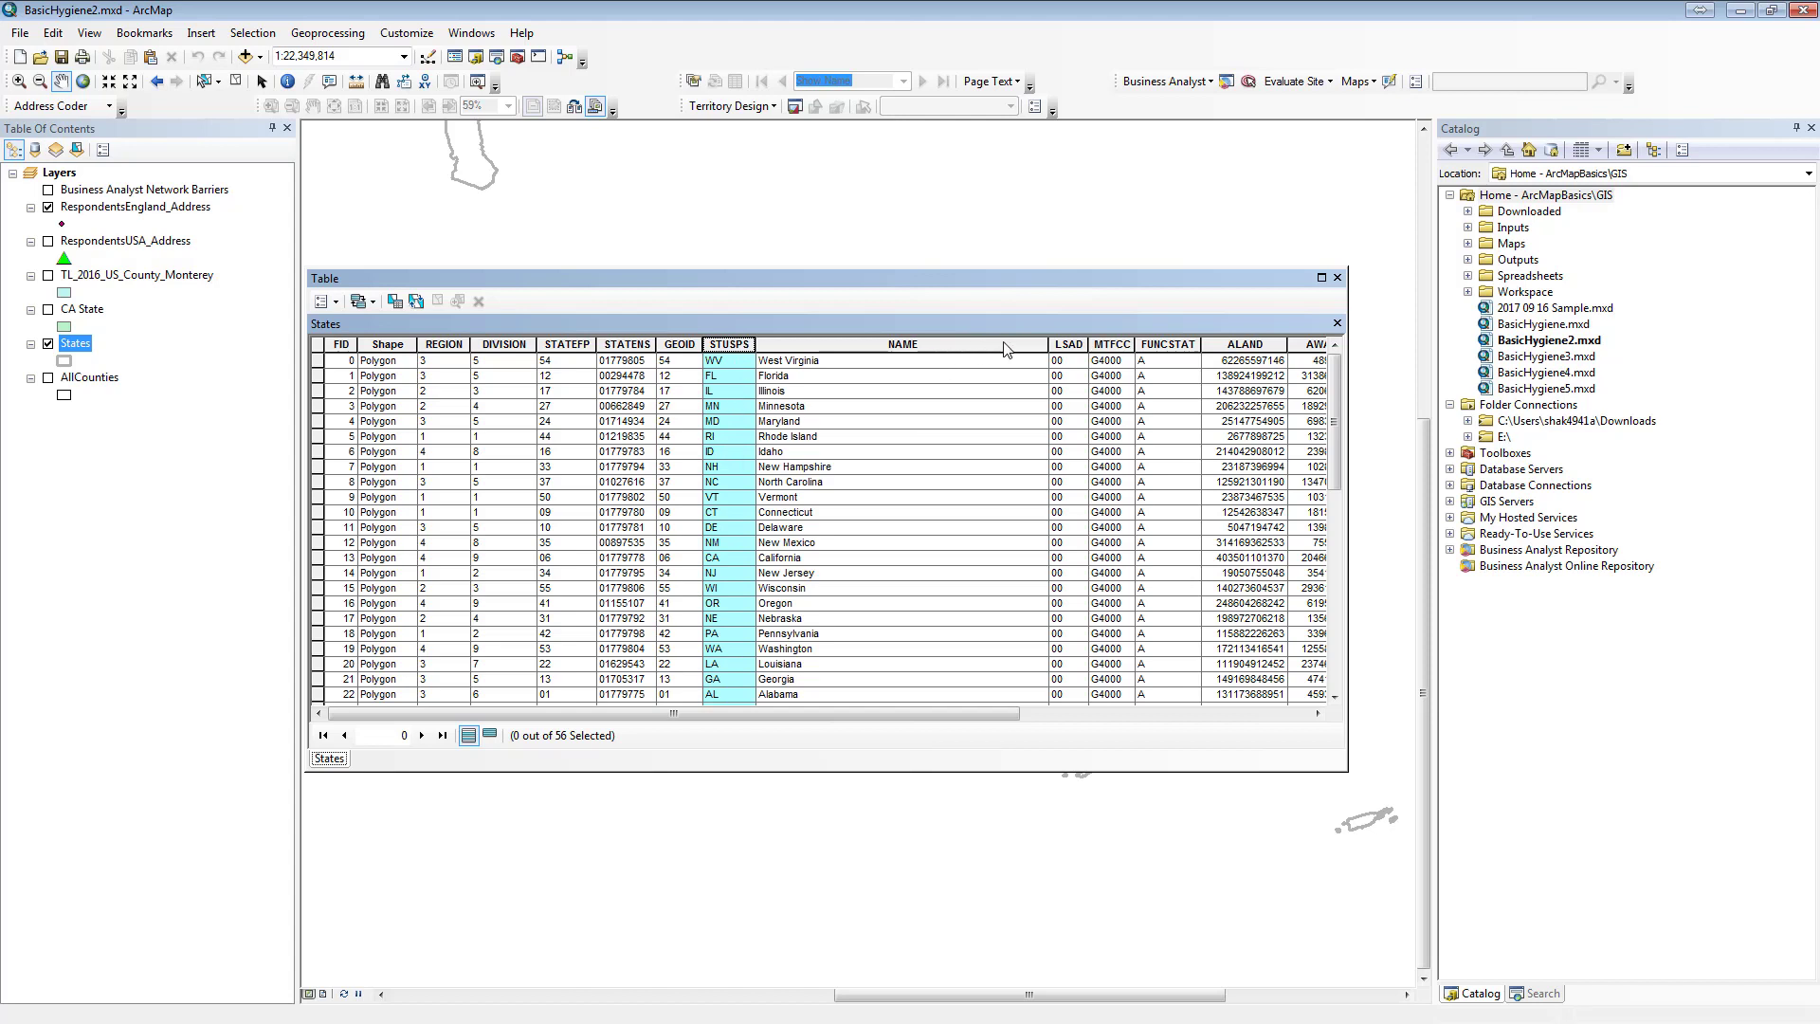
click(929, 345)
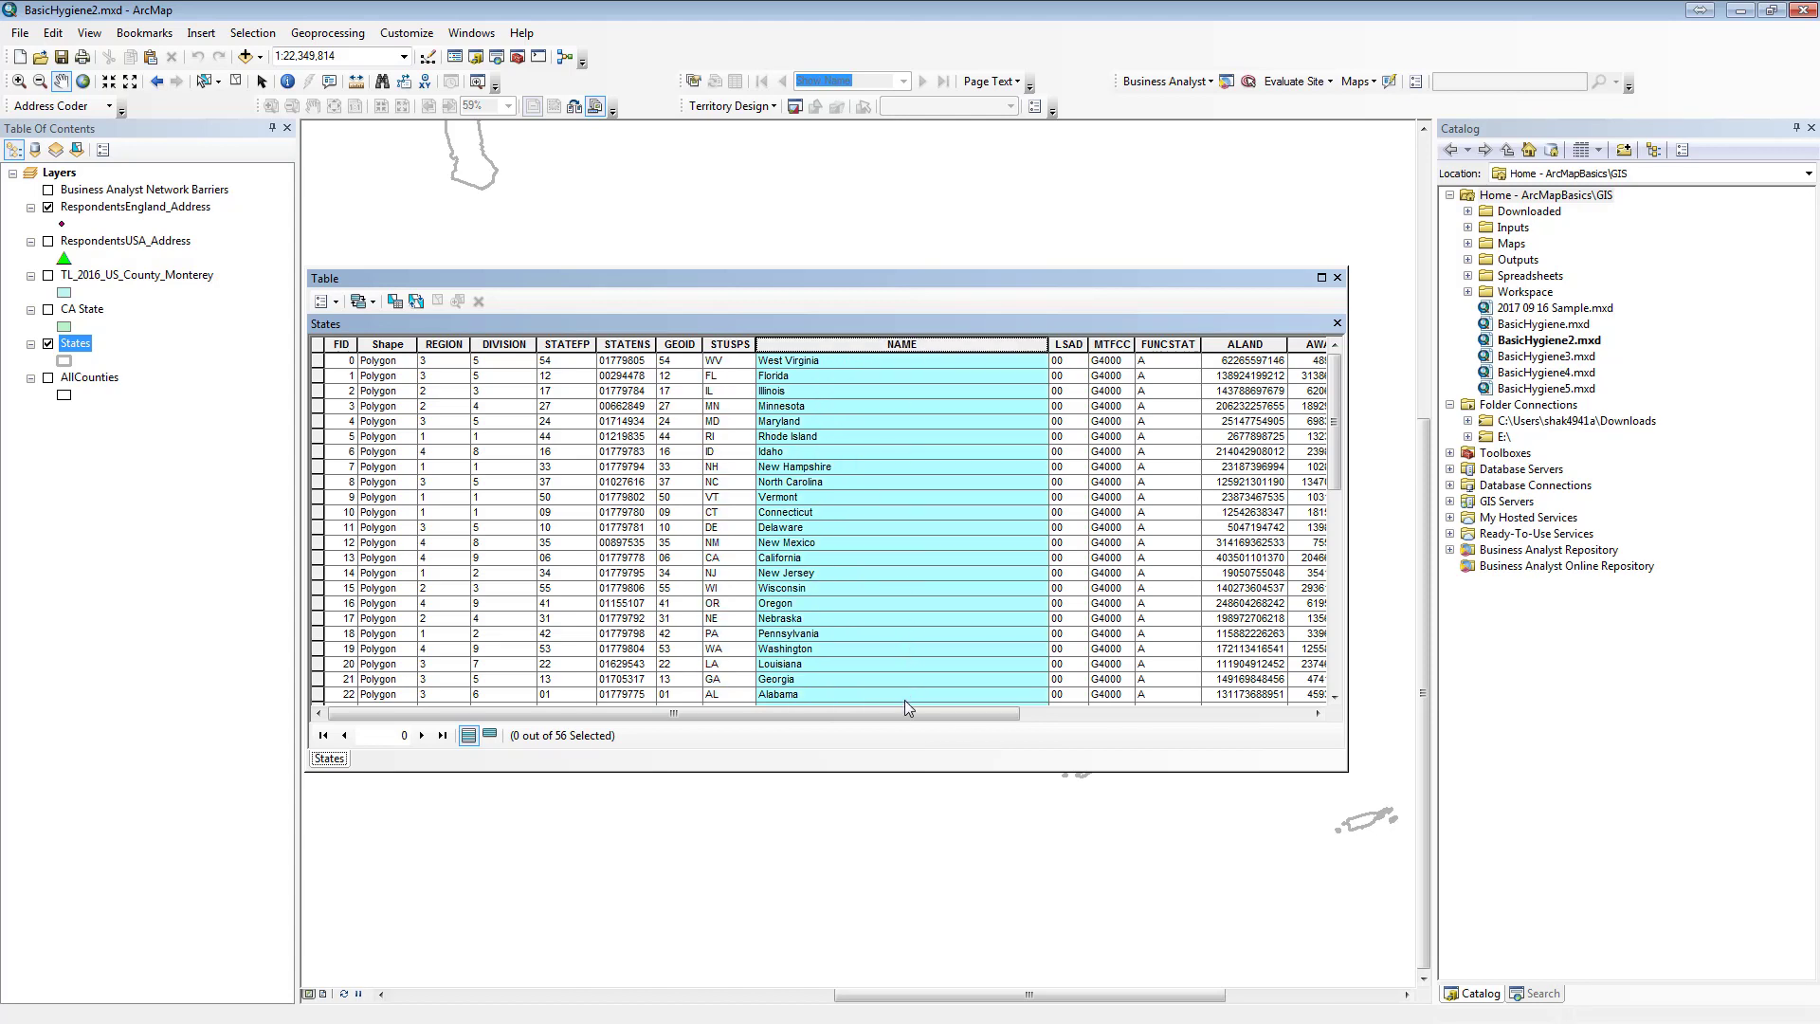
- Compare the STATEFP and GEOID columns of the States table with the GEOID_N column at its end
drag(901, 716, 955, 703)
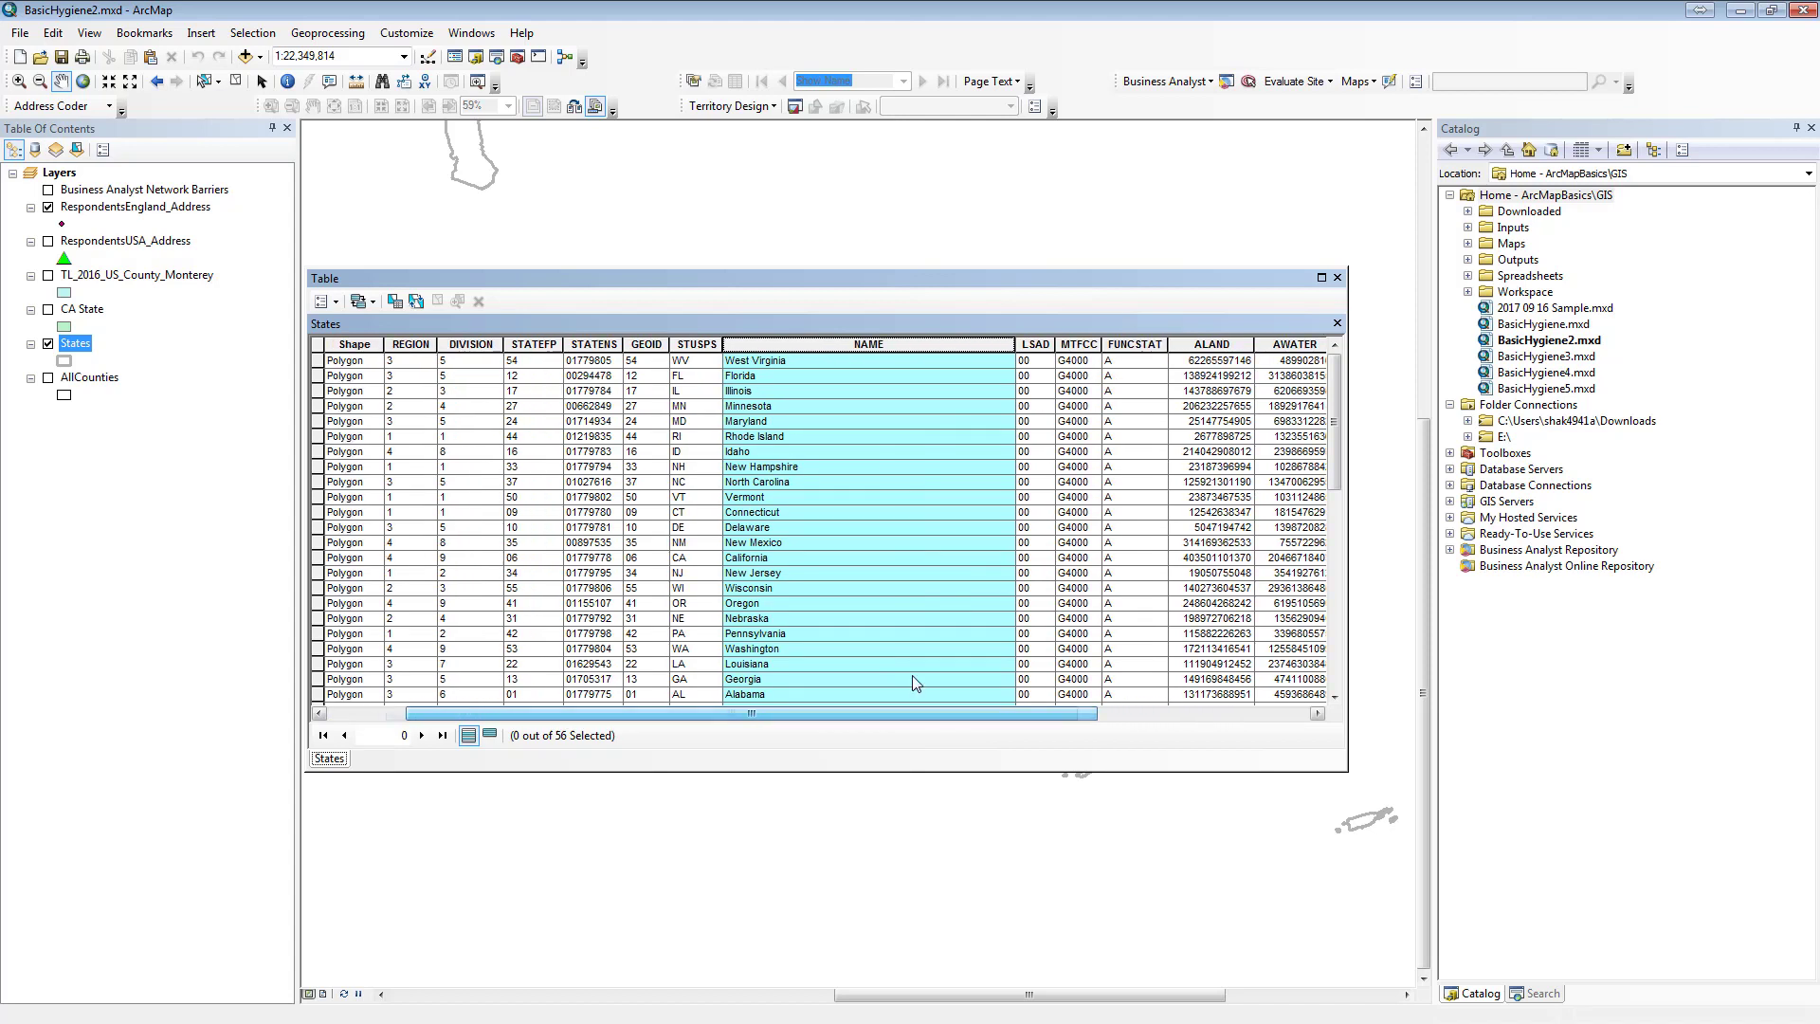
click(534, 345)
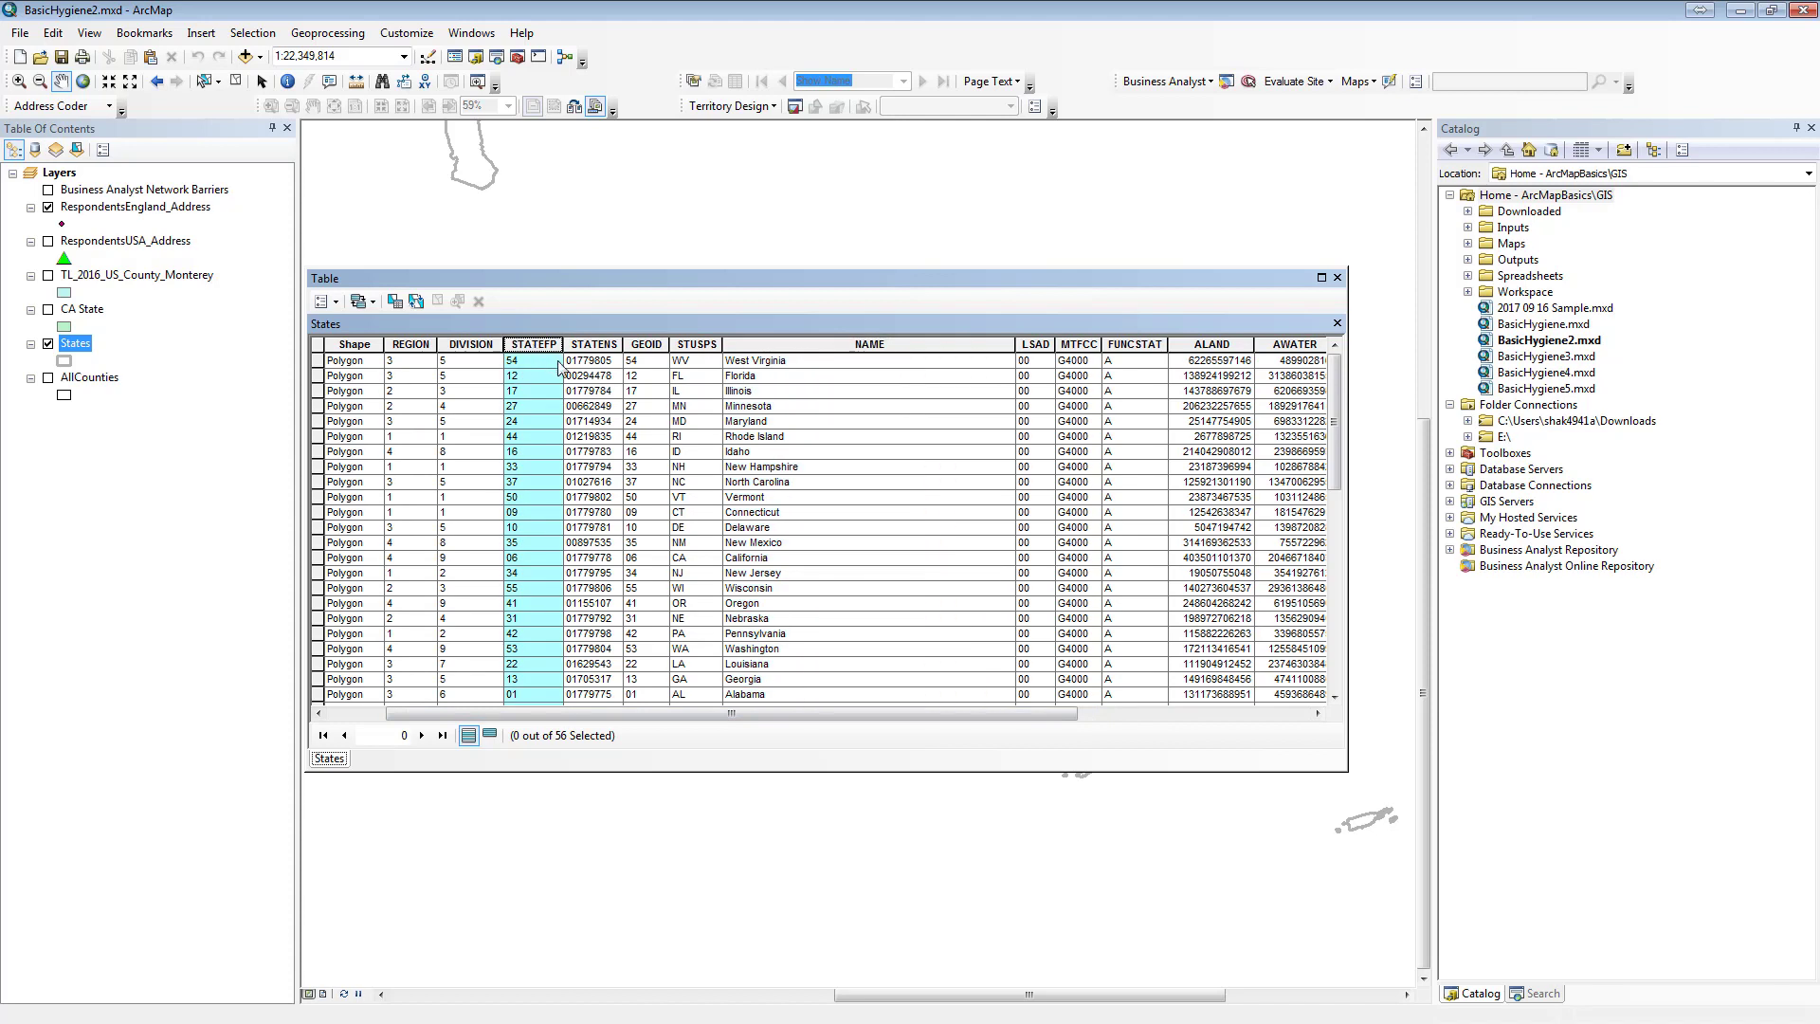
click(644, 346)
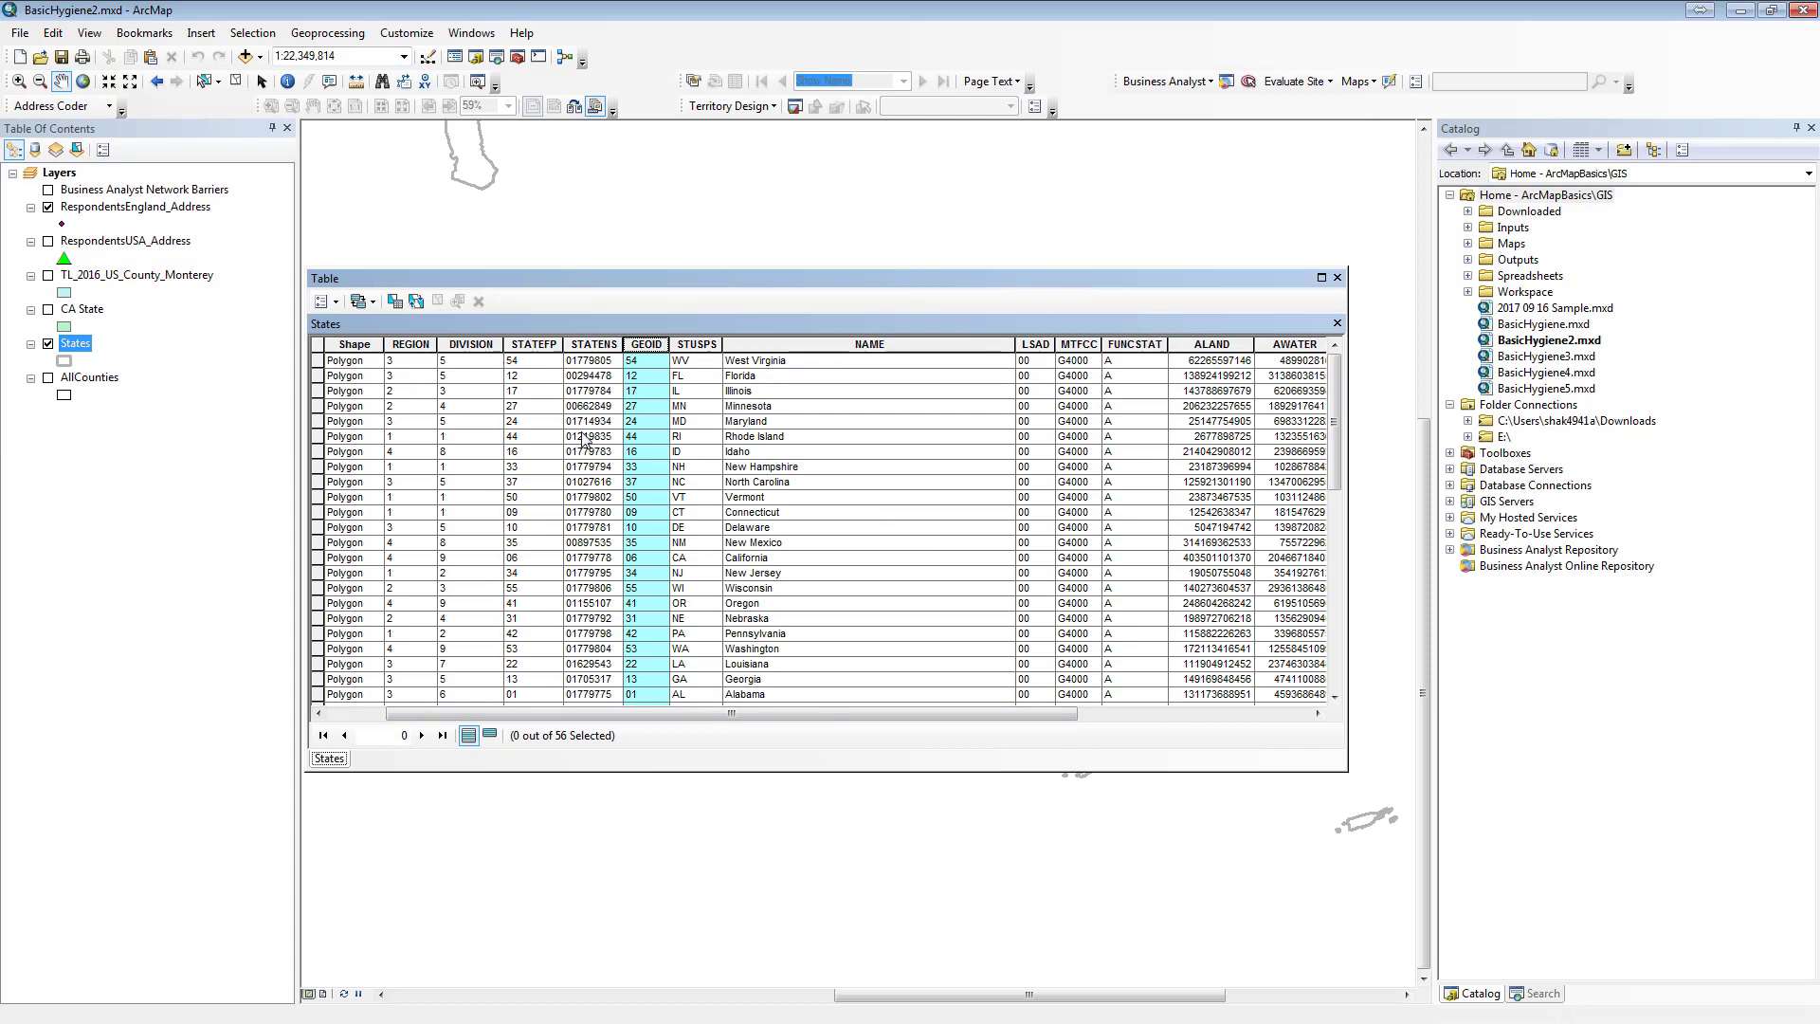
drag(1006, 720, 1276, 728)
click(1283, 363)
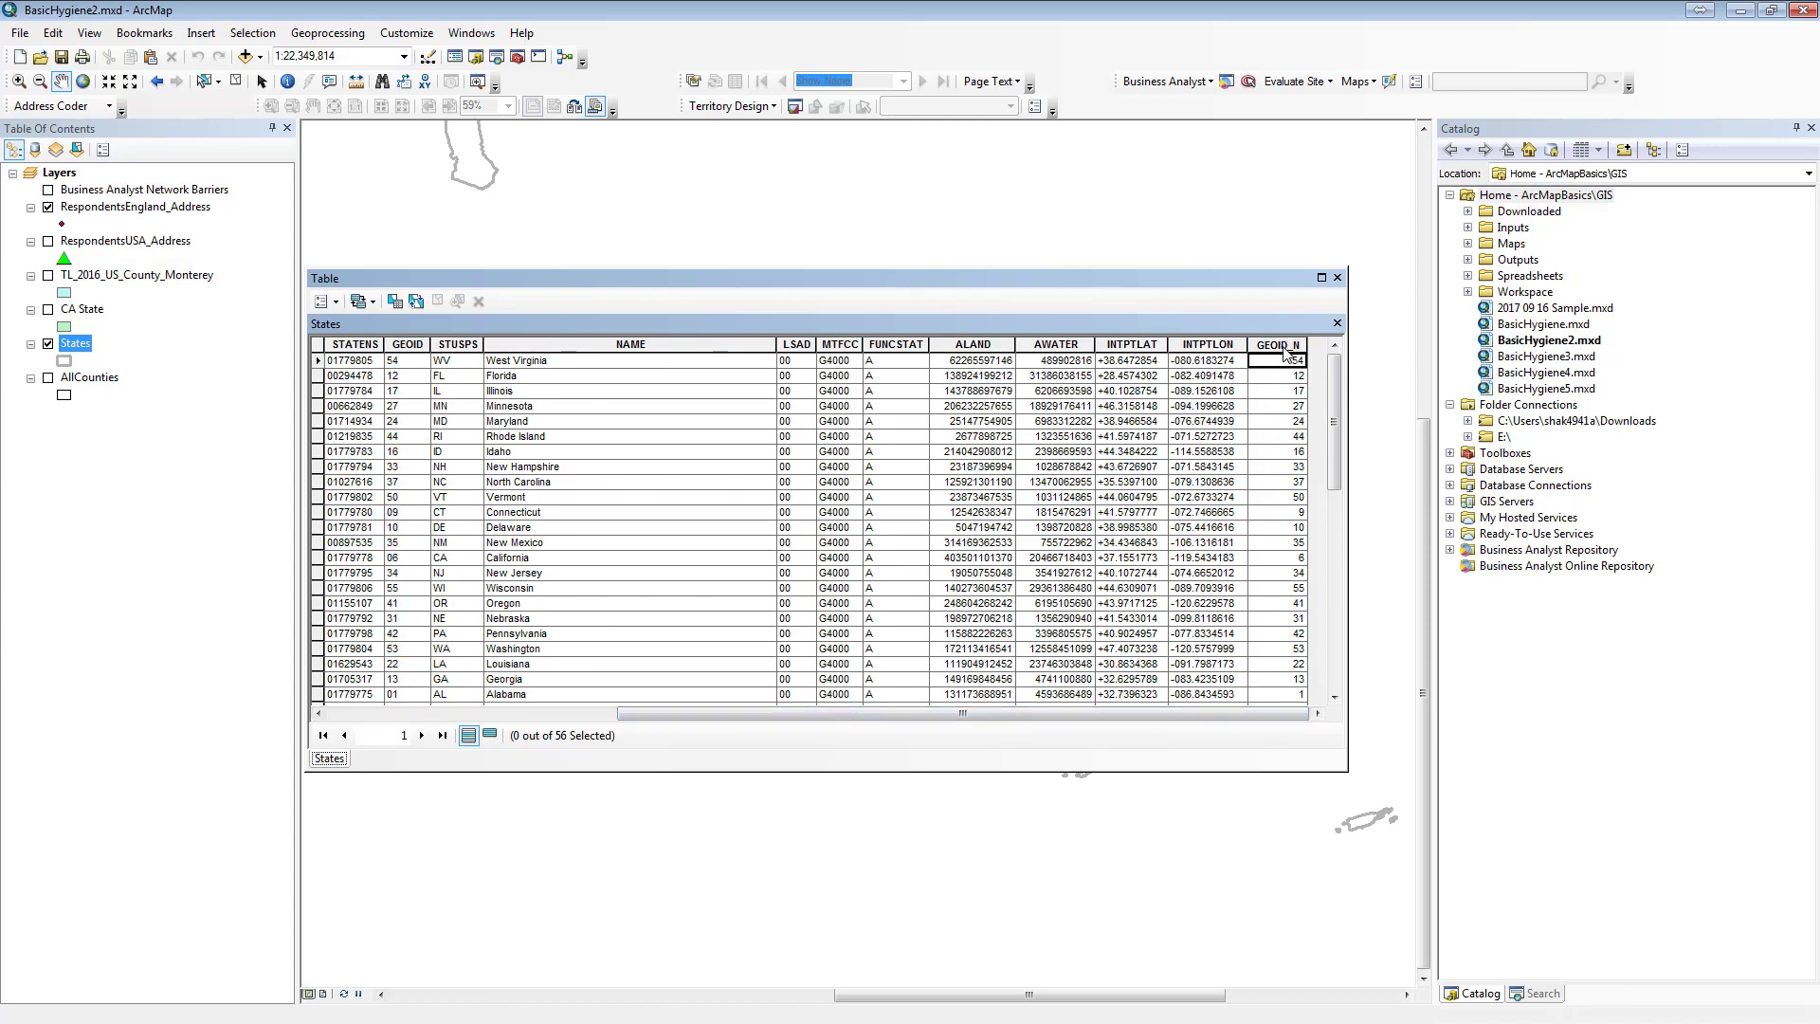
click(1268, 345)
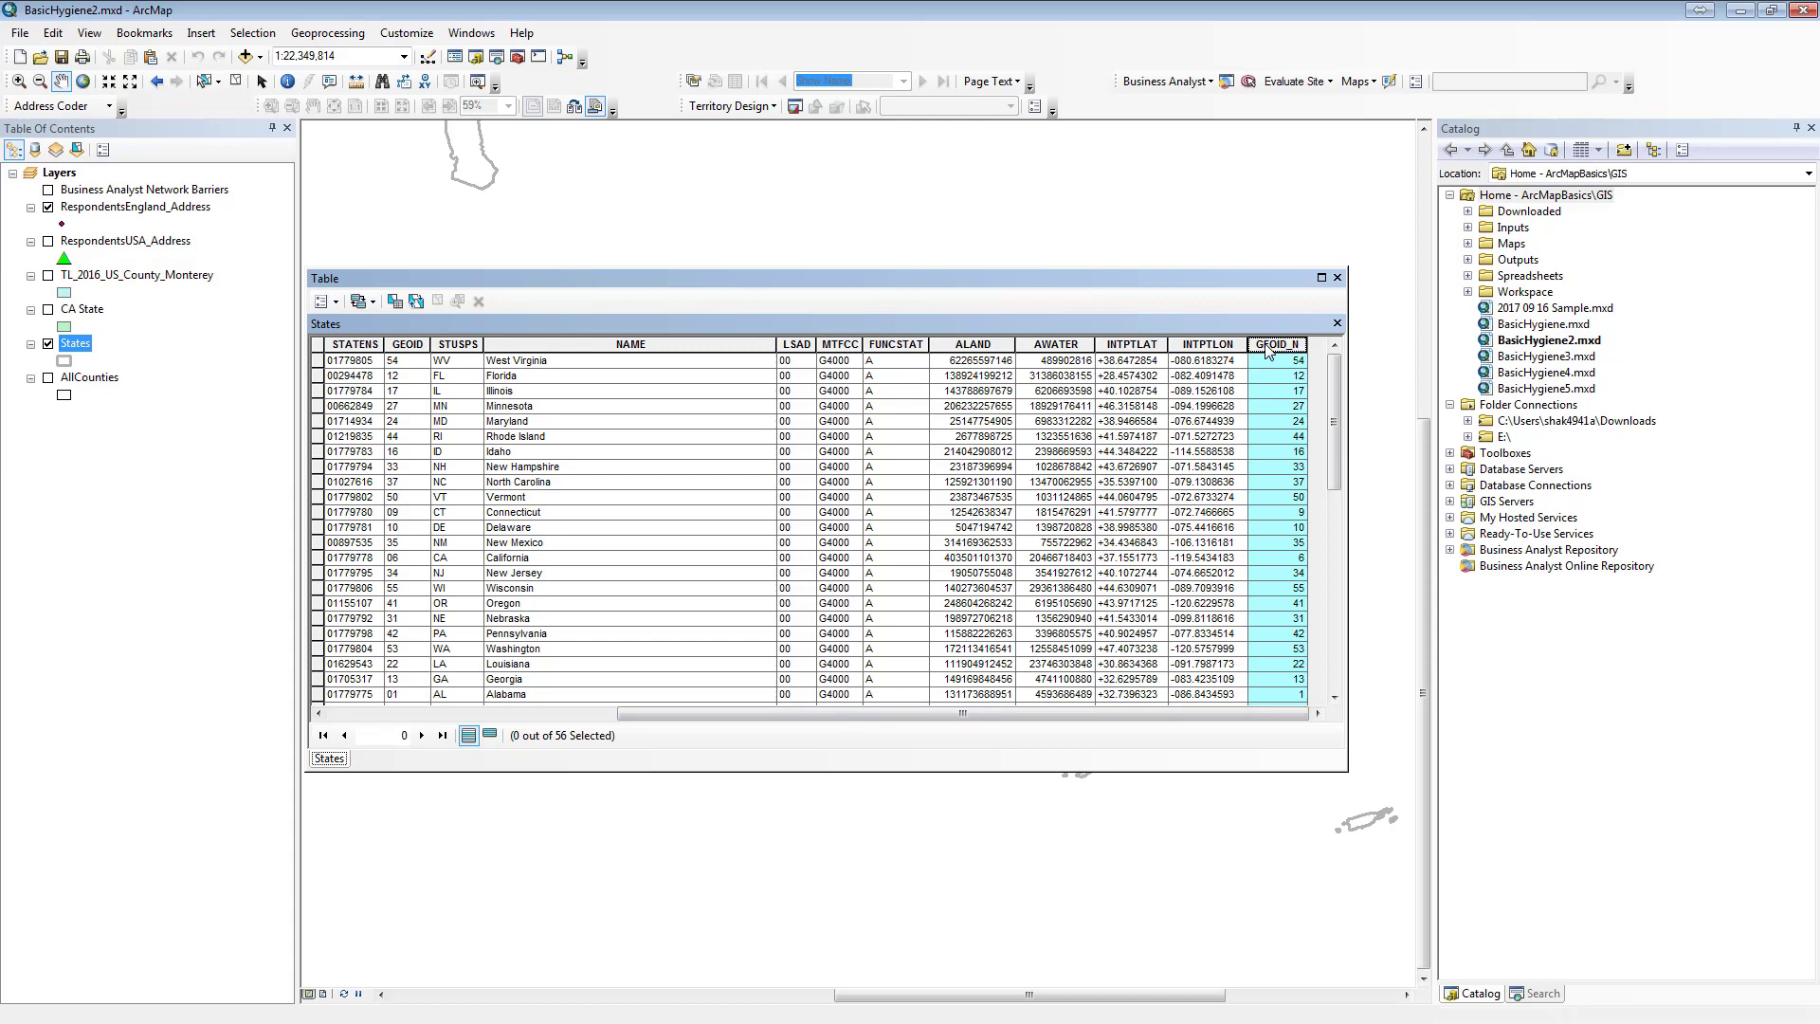
- Calculate the GEOID_N field from a multiplication of the GEOID field in the Field Calculator, using VB Script
right_click(1267, 349)
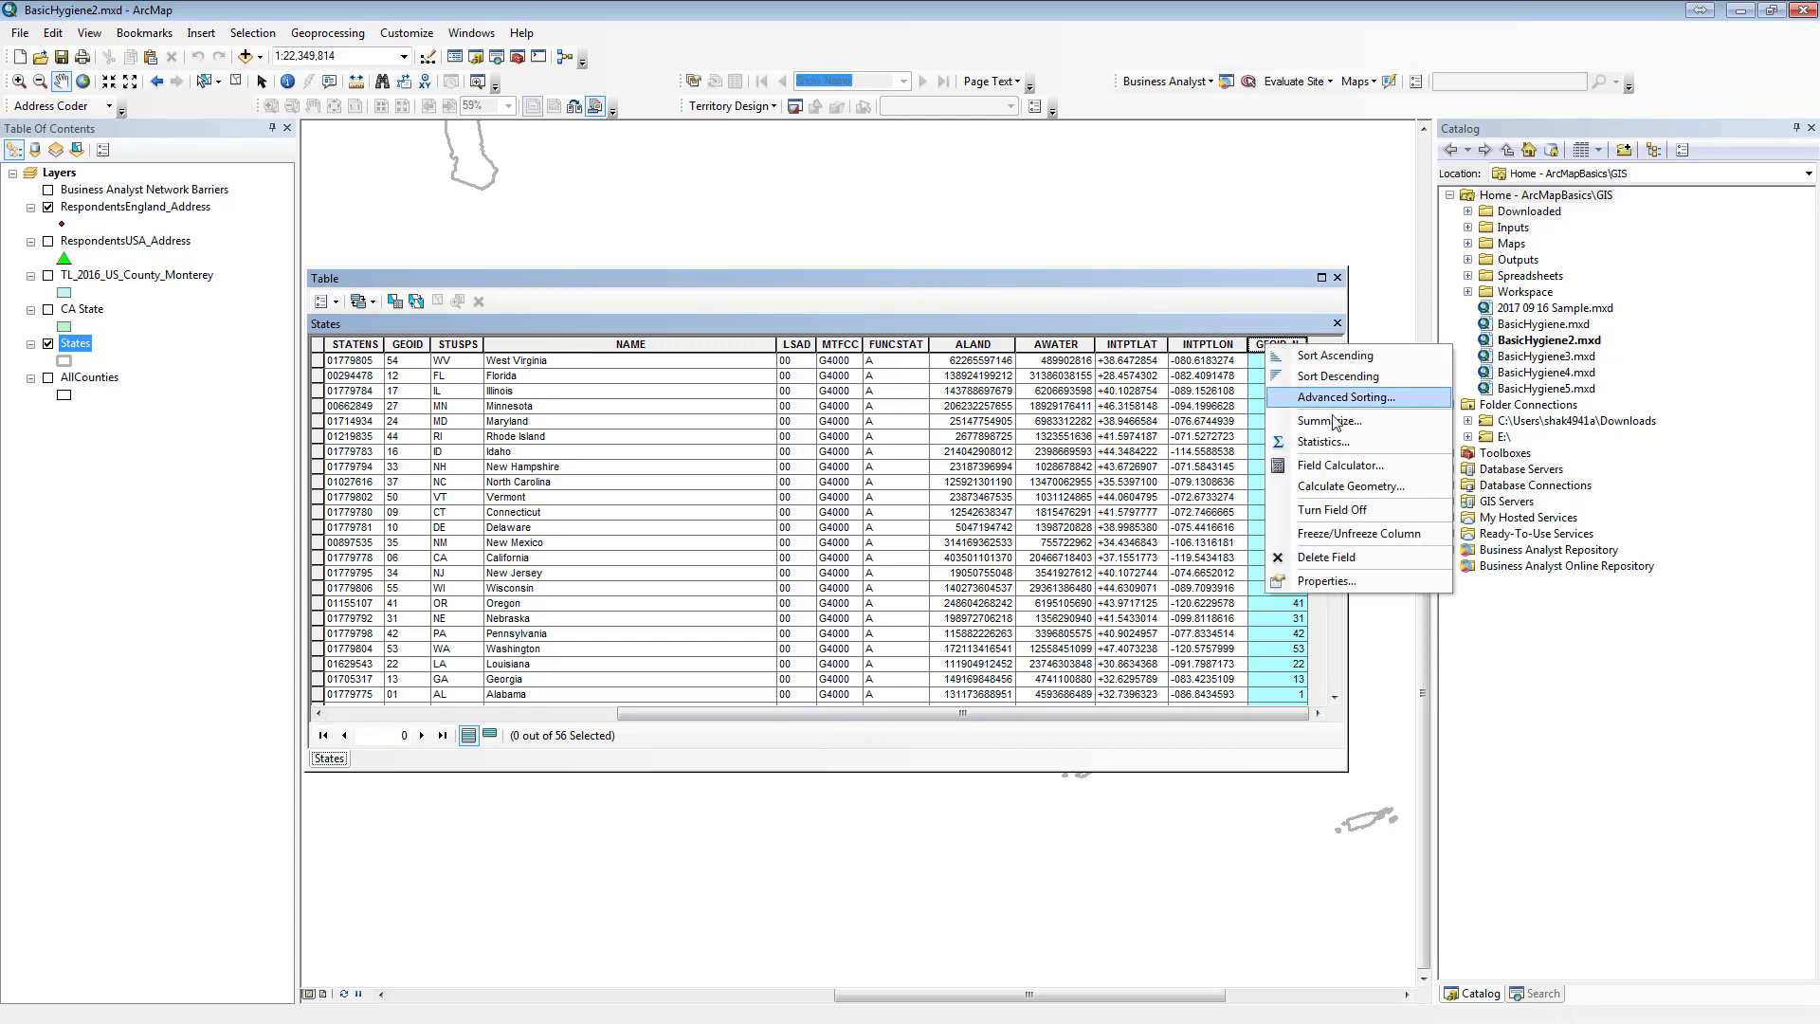
click(1358, 467)
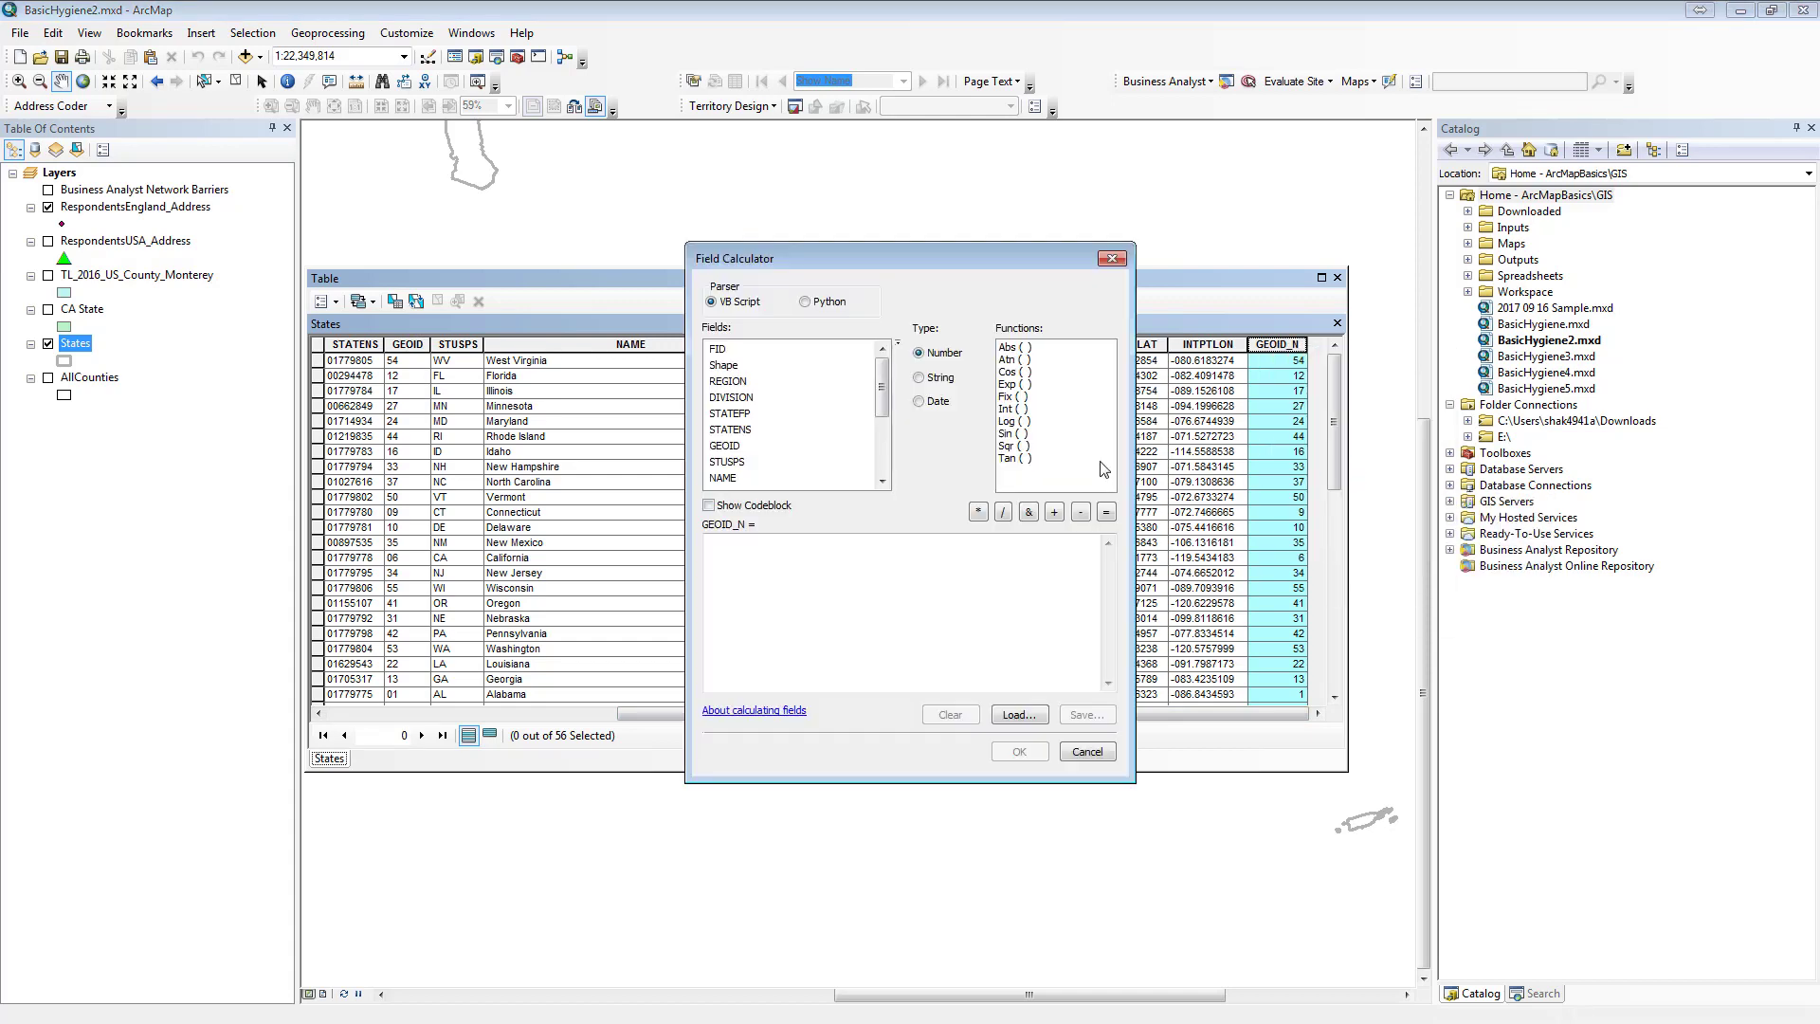
click(734, 450)
double_click(735, 449)
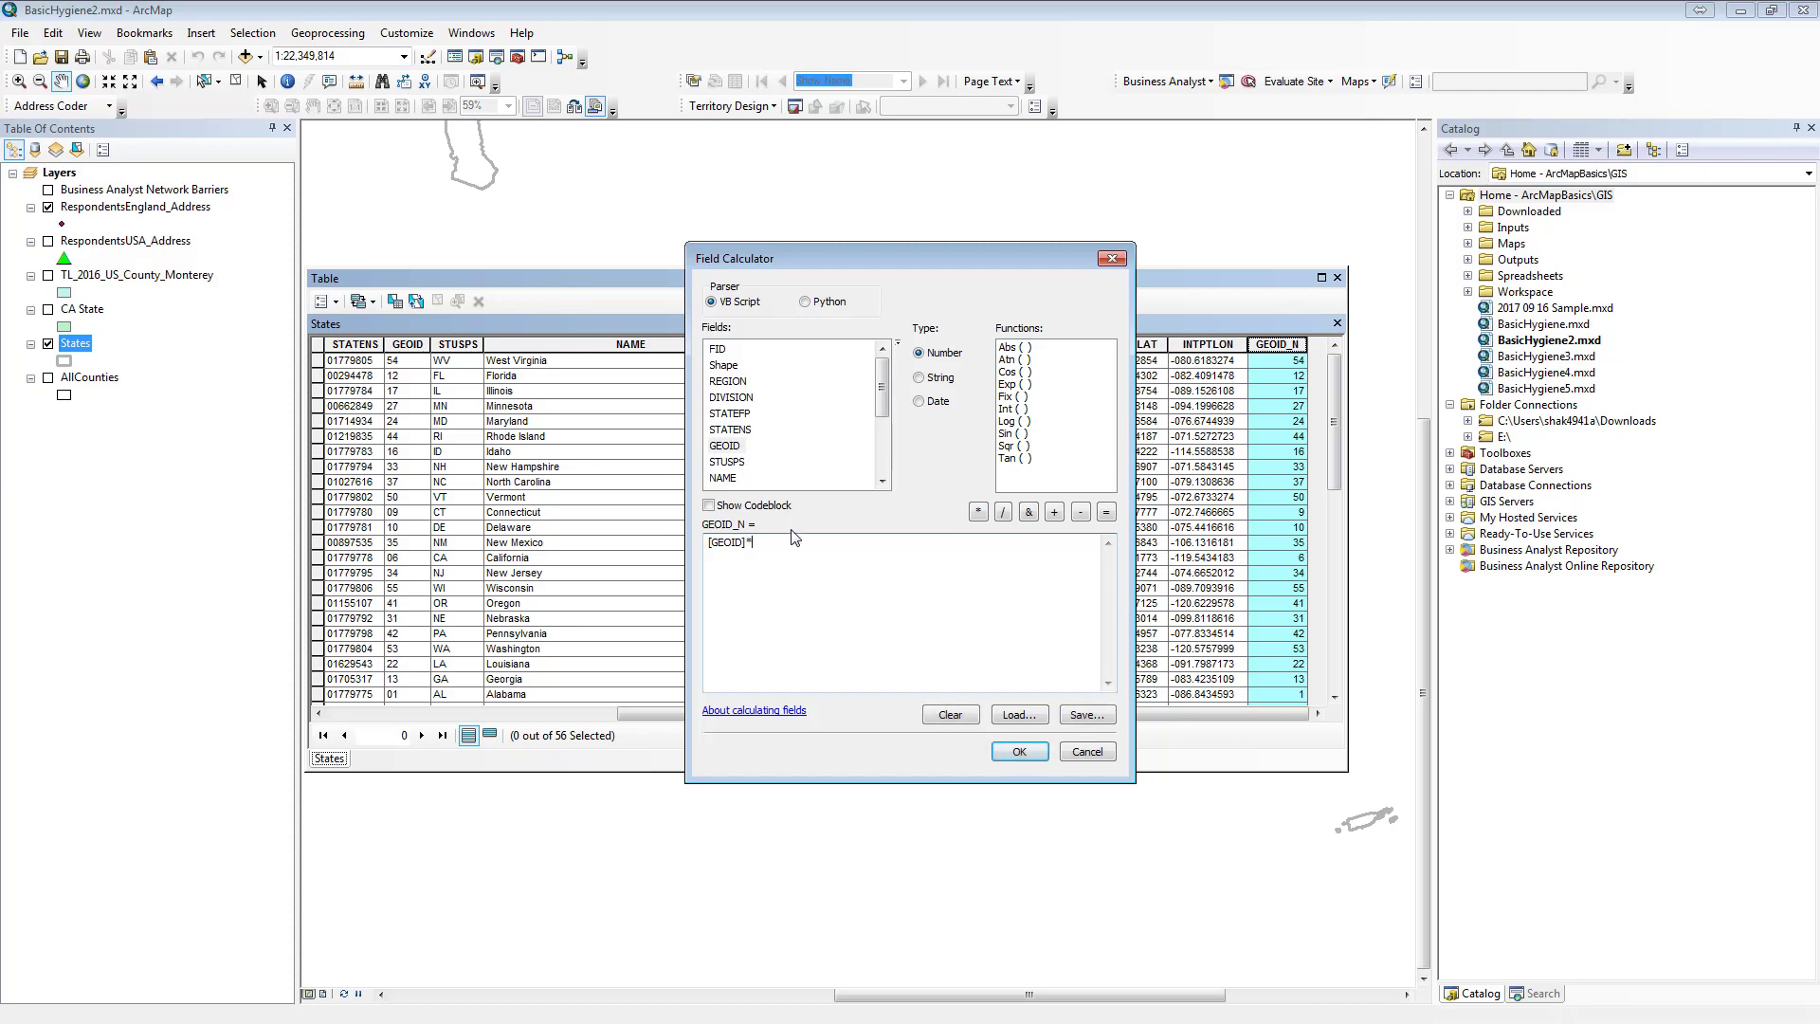
click(1019, 750)
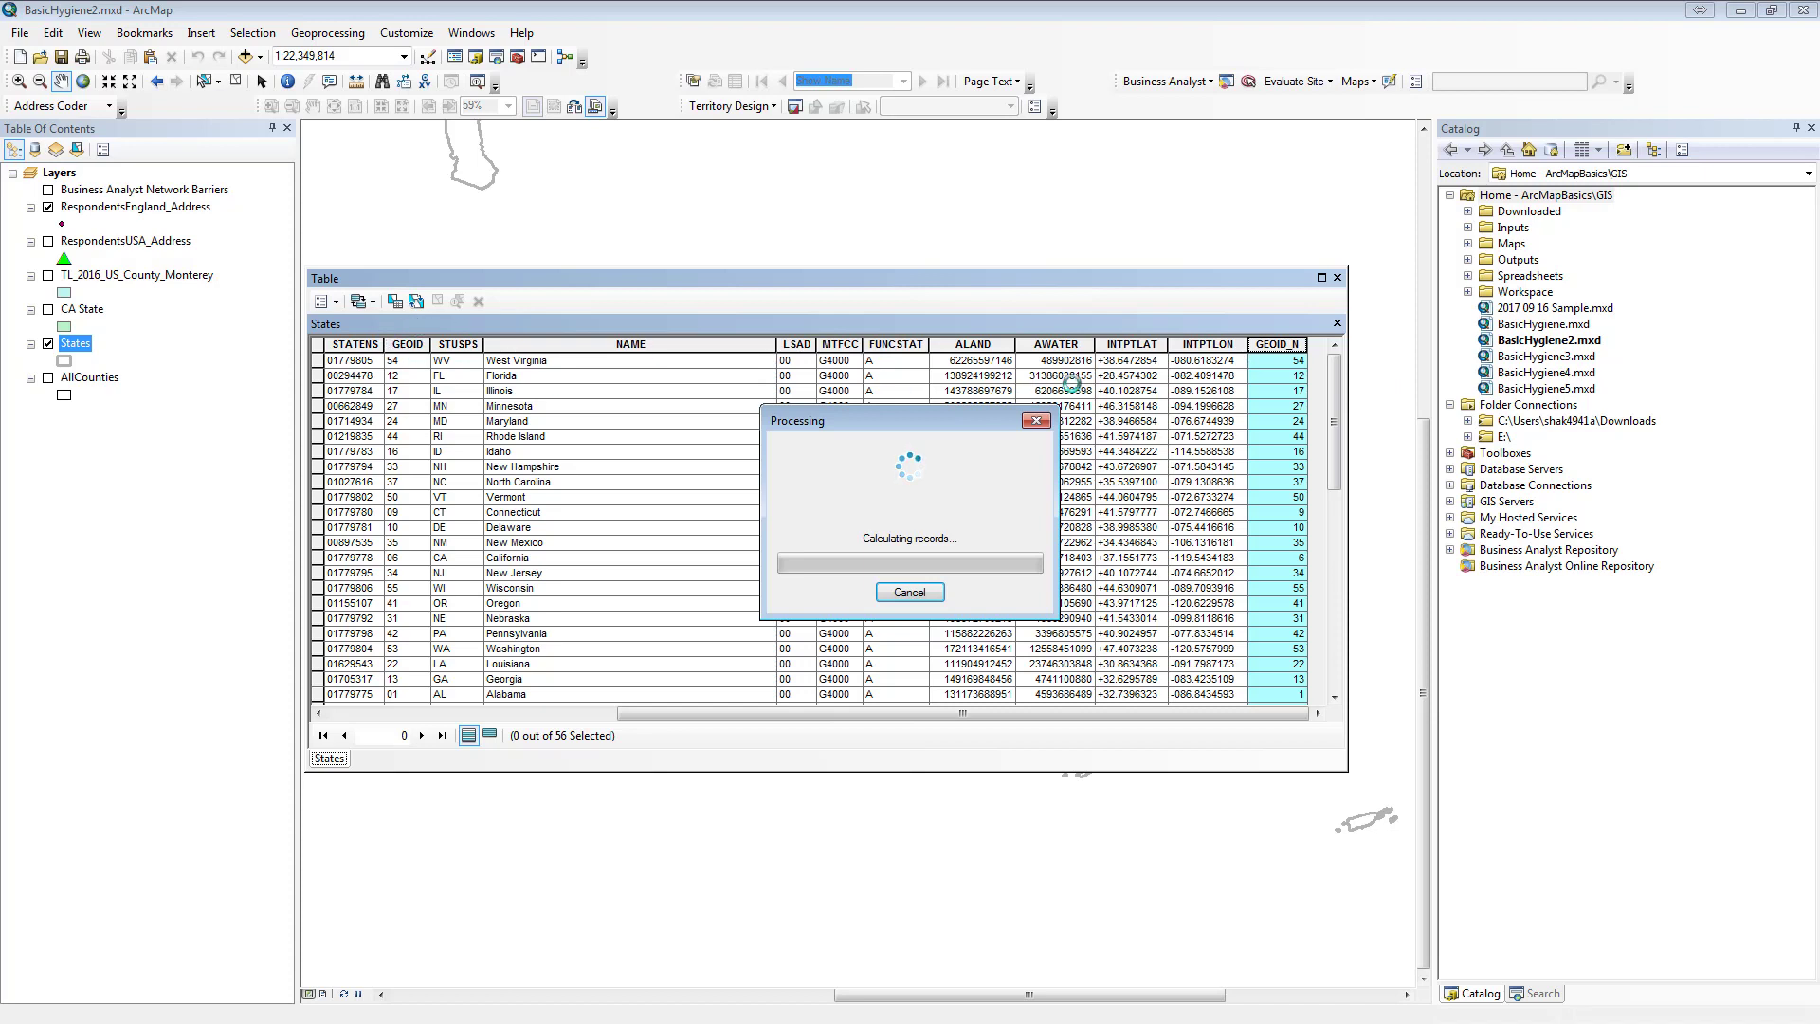
- Try to delete the GEOID_N field and to add a new field to the States table
right_click(1270, 349)
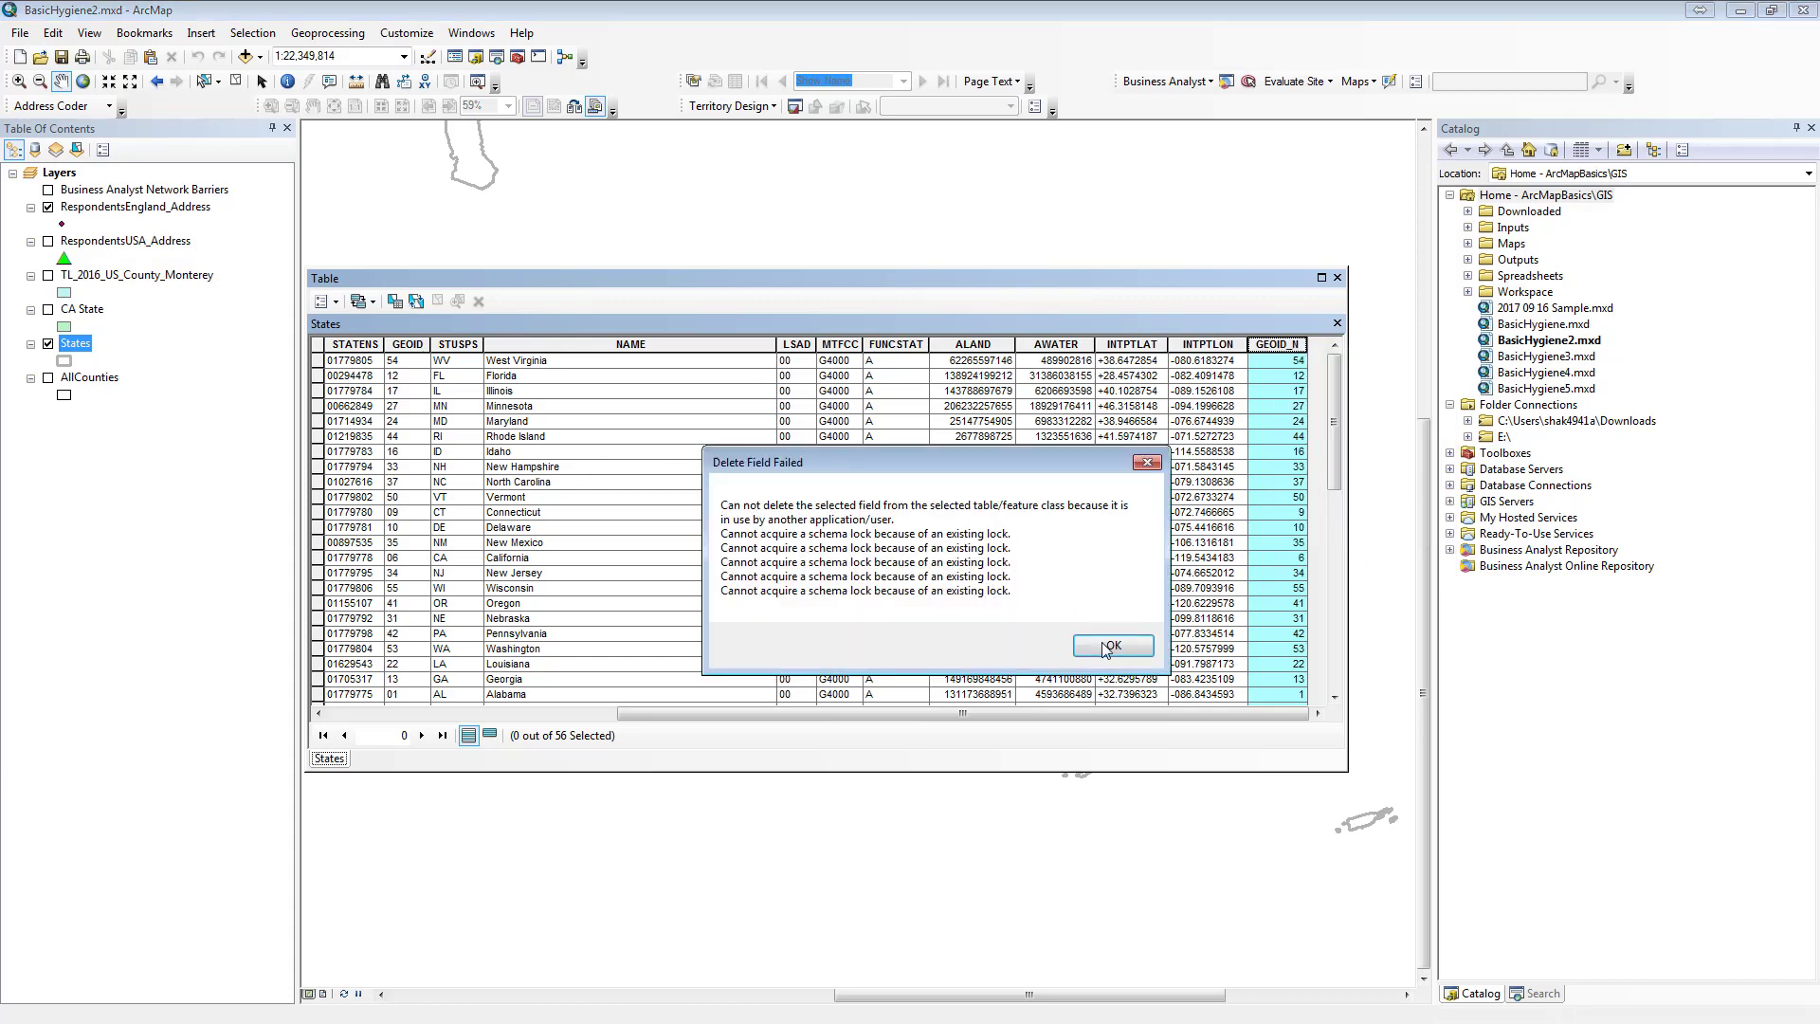
click(1110, 652)
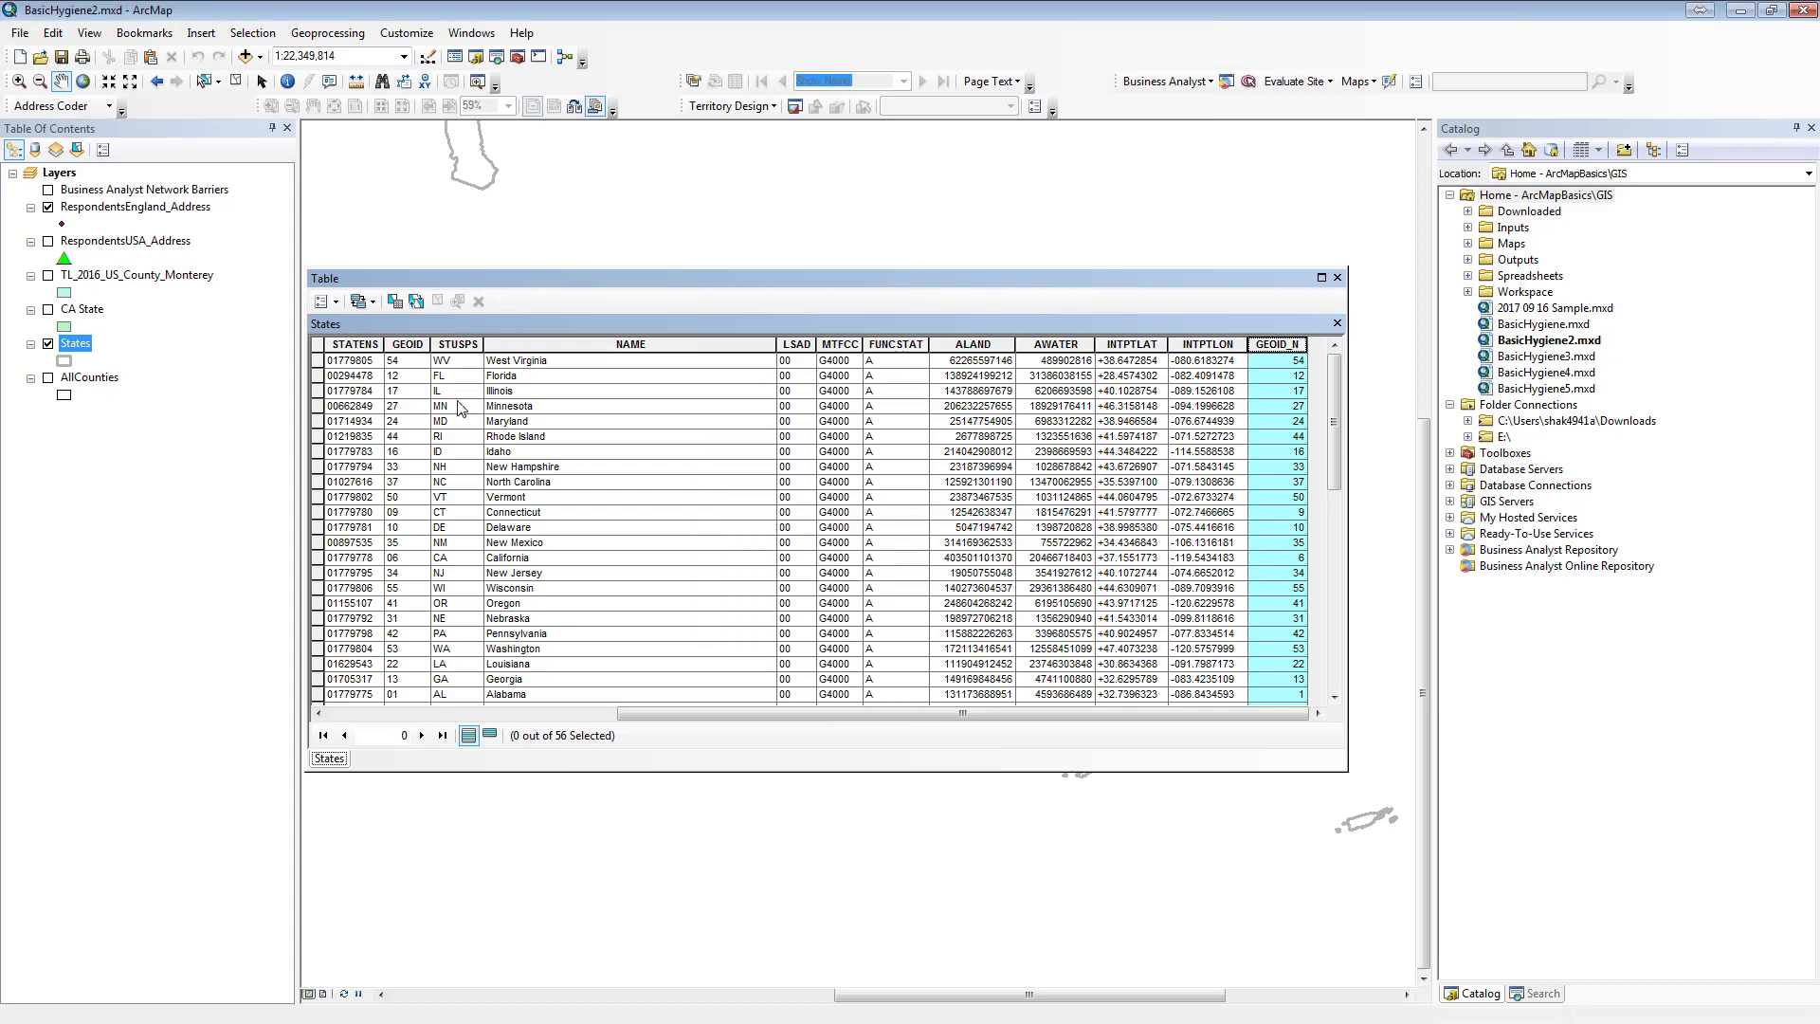
click(322, 300)
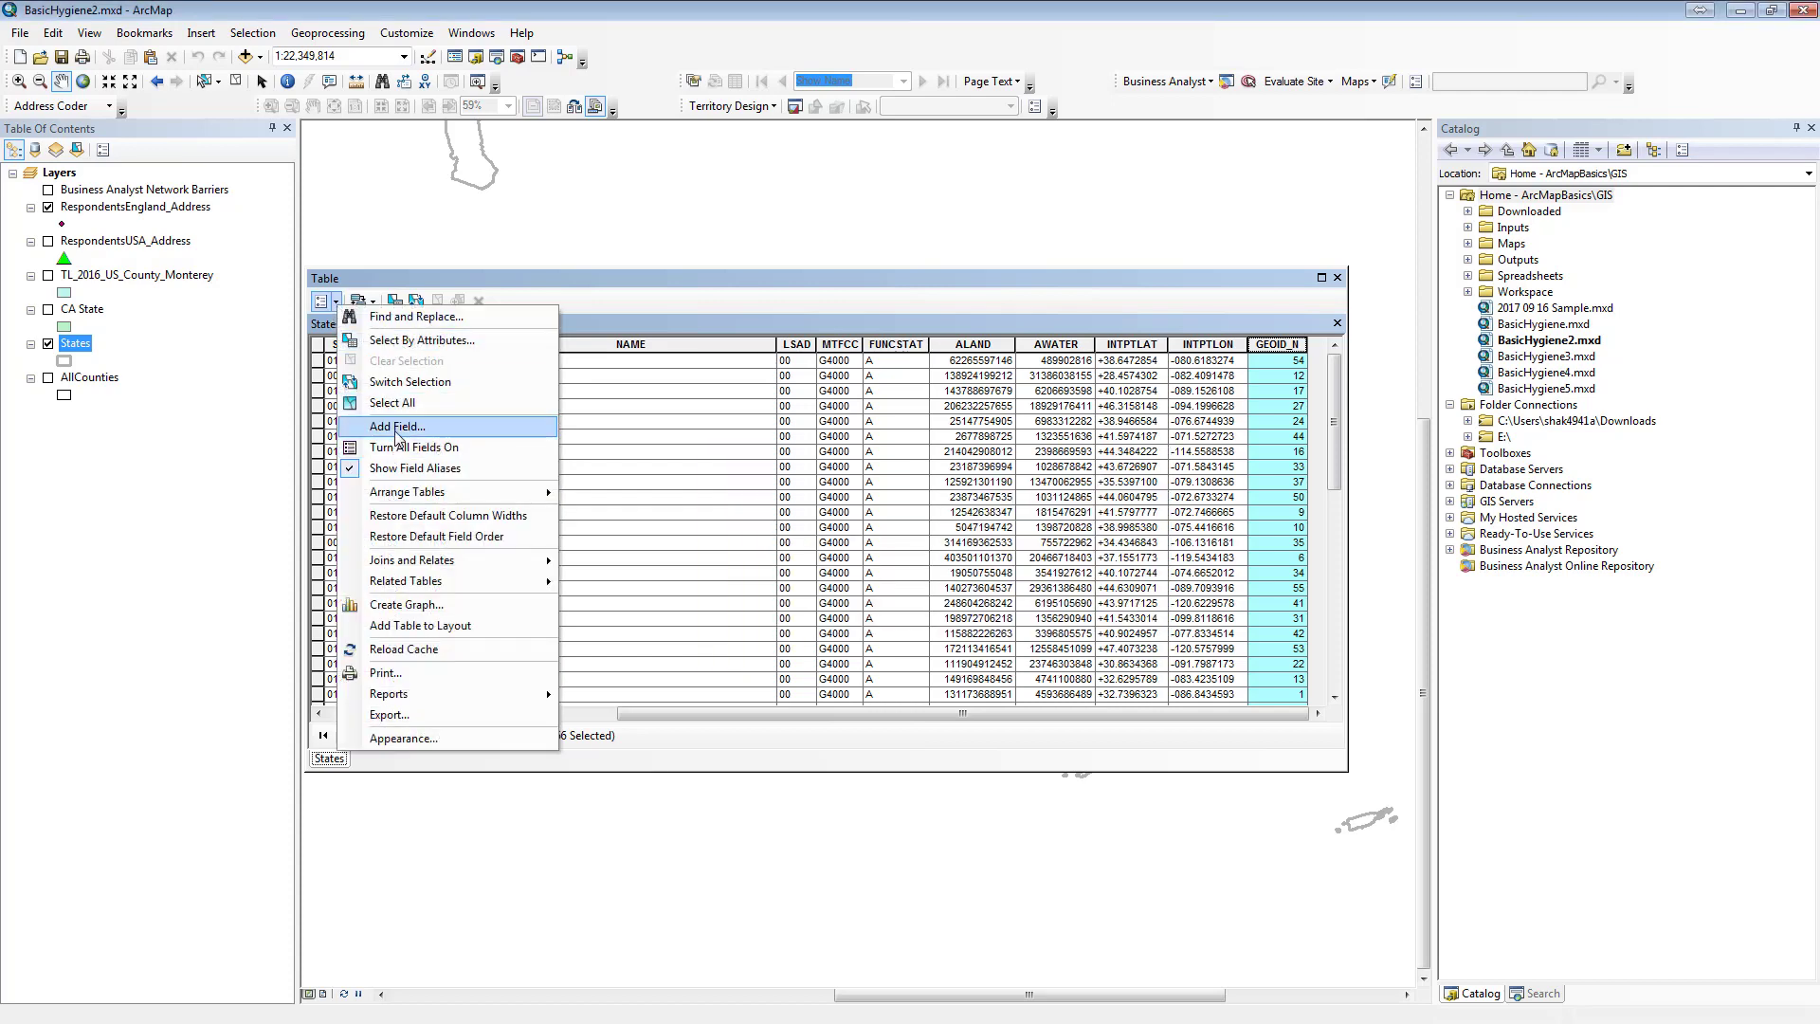
click(396, 436)
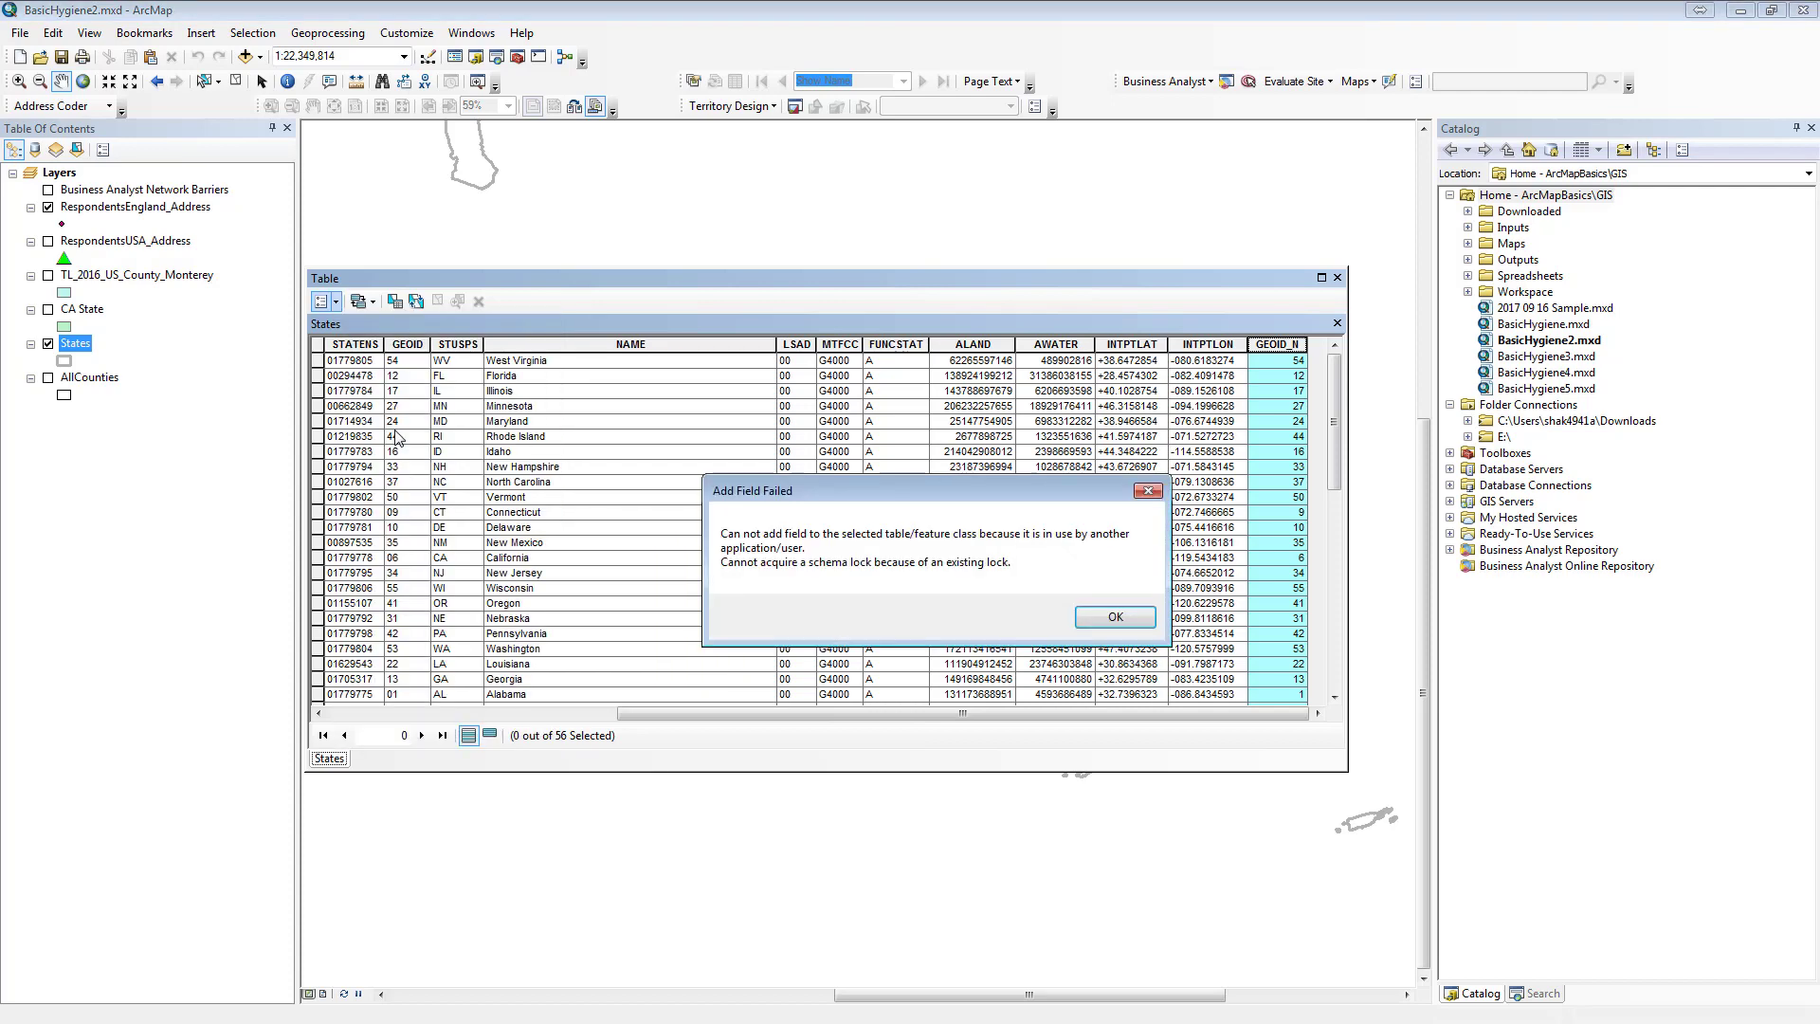
click(1118, 618)
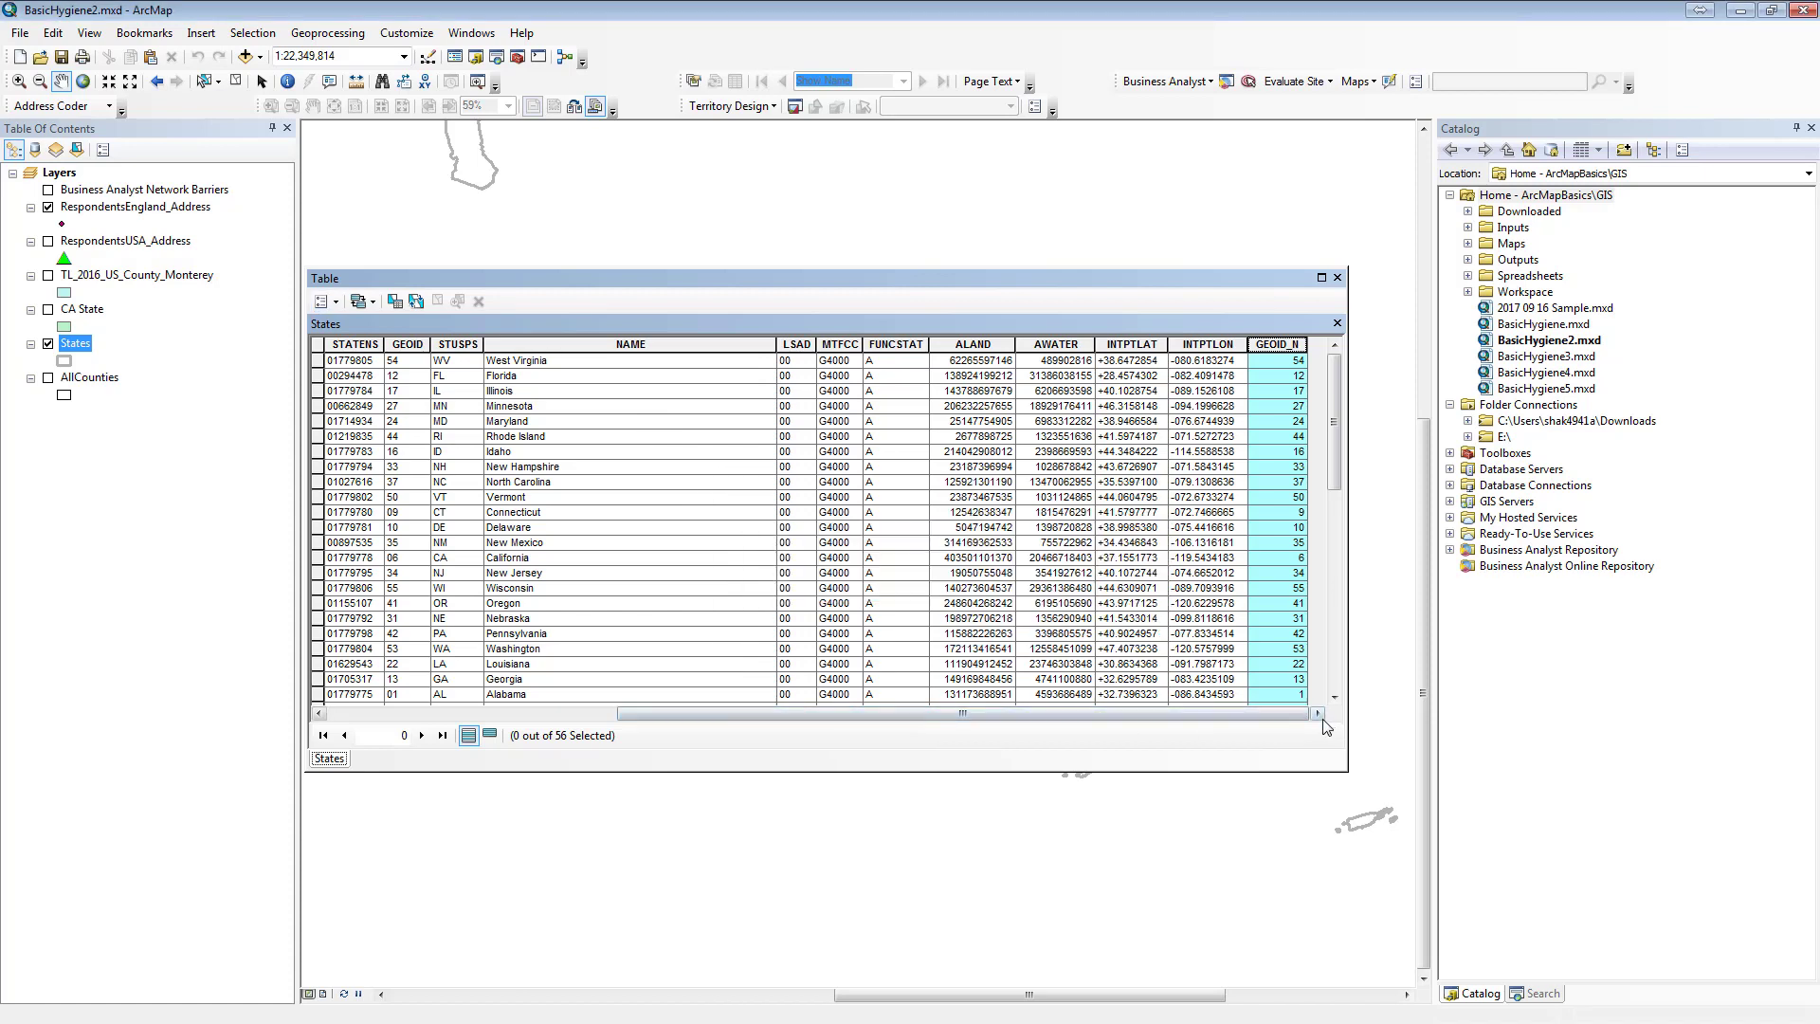
click(1334, 698)
click(1335, 698)
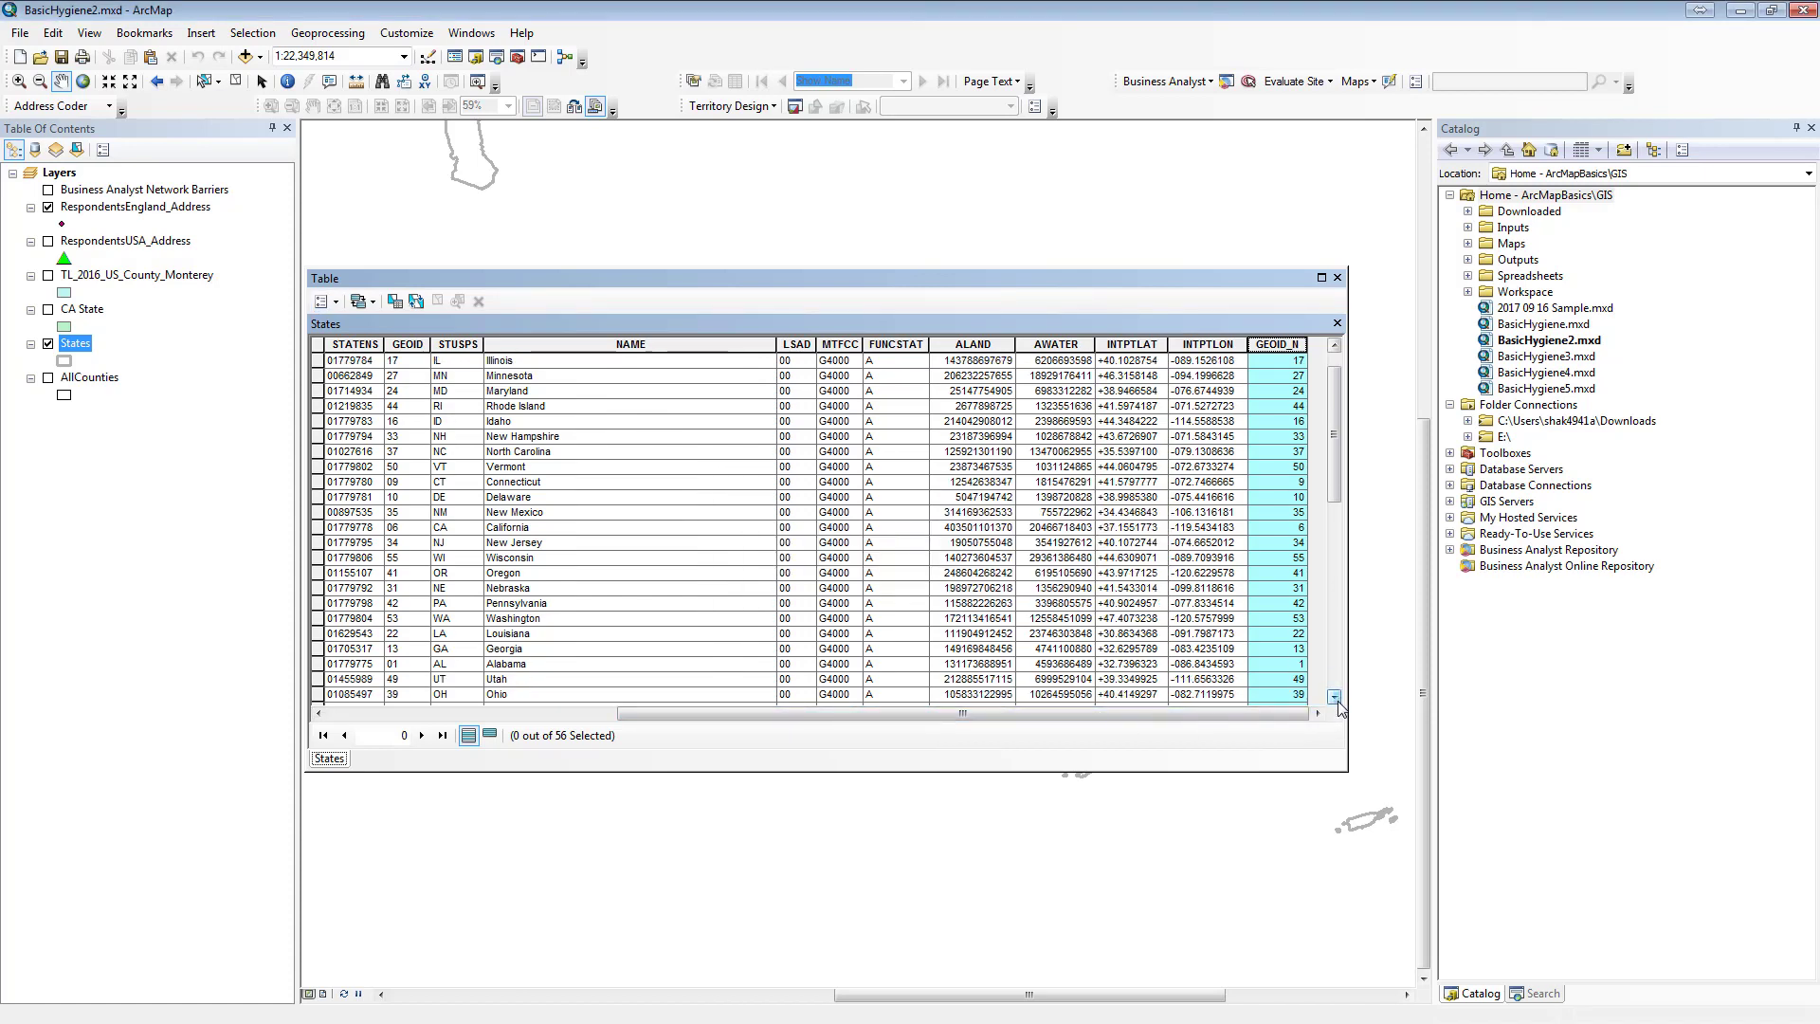
drag(1332, 418, 1338, 387)
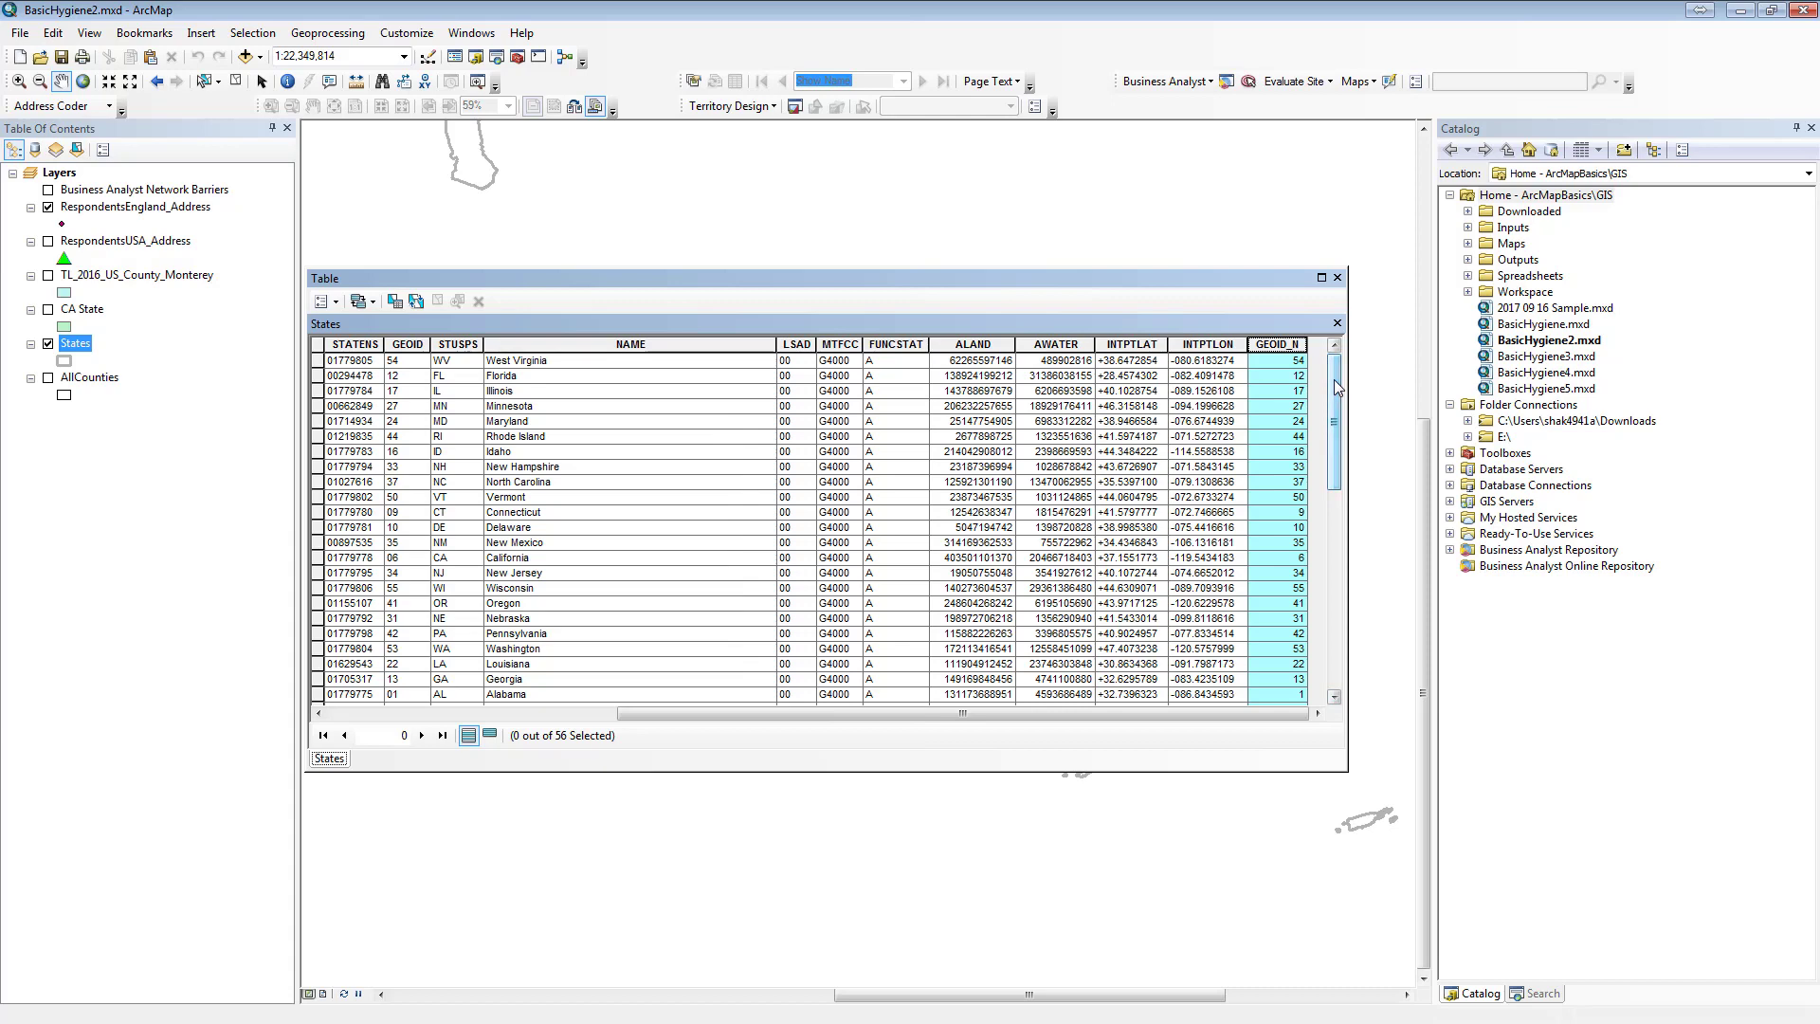
click(322, 301)
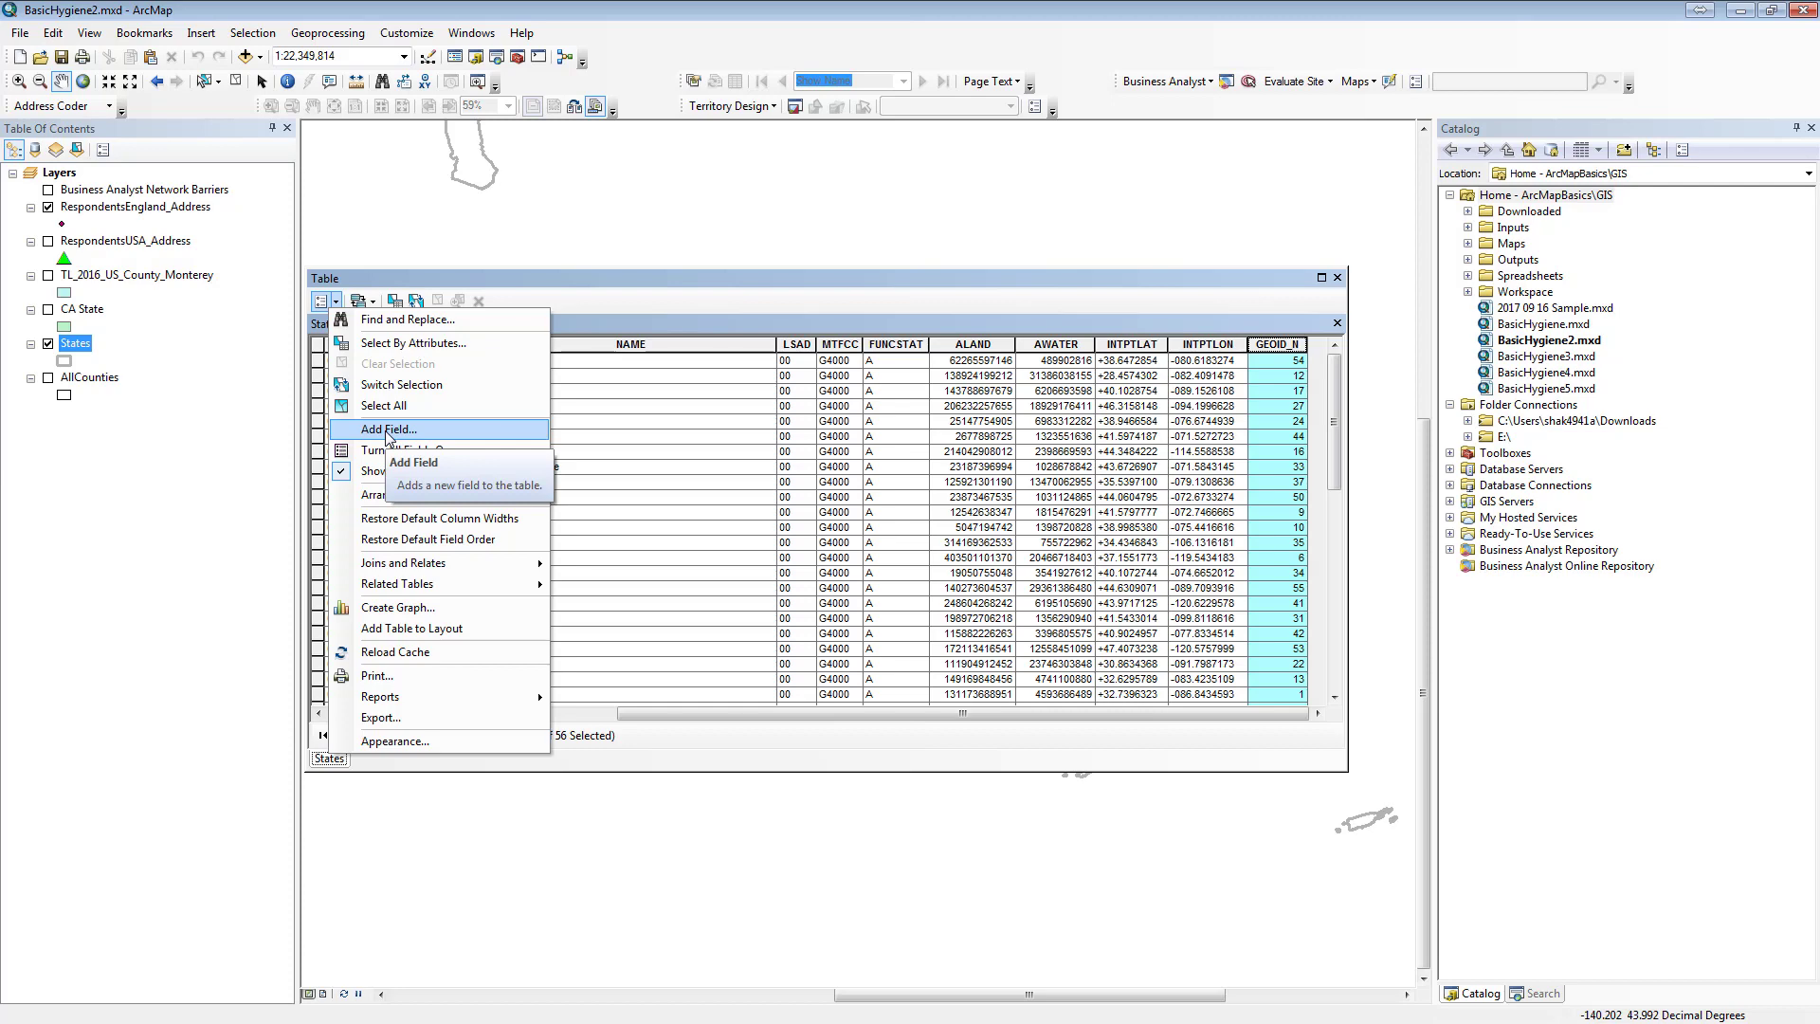
click(1289, 358)
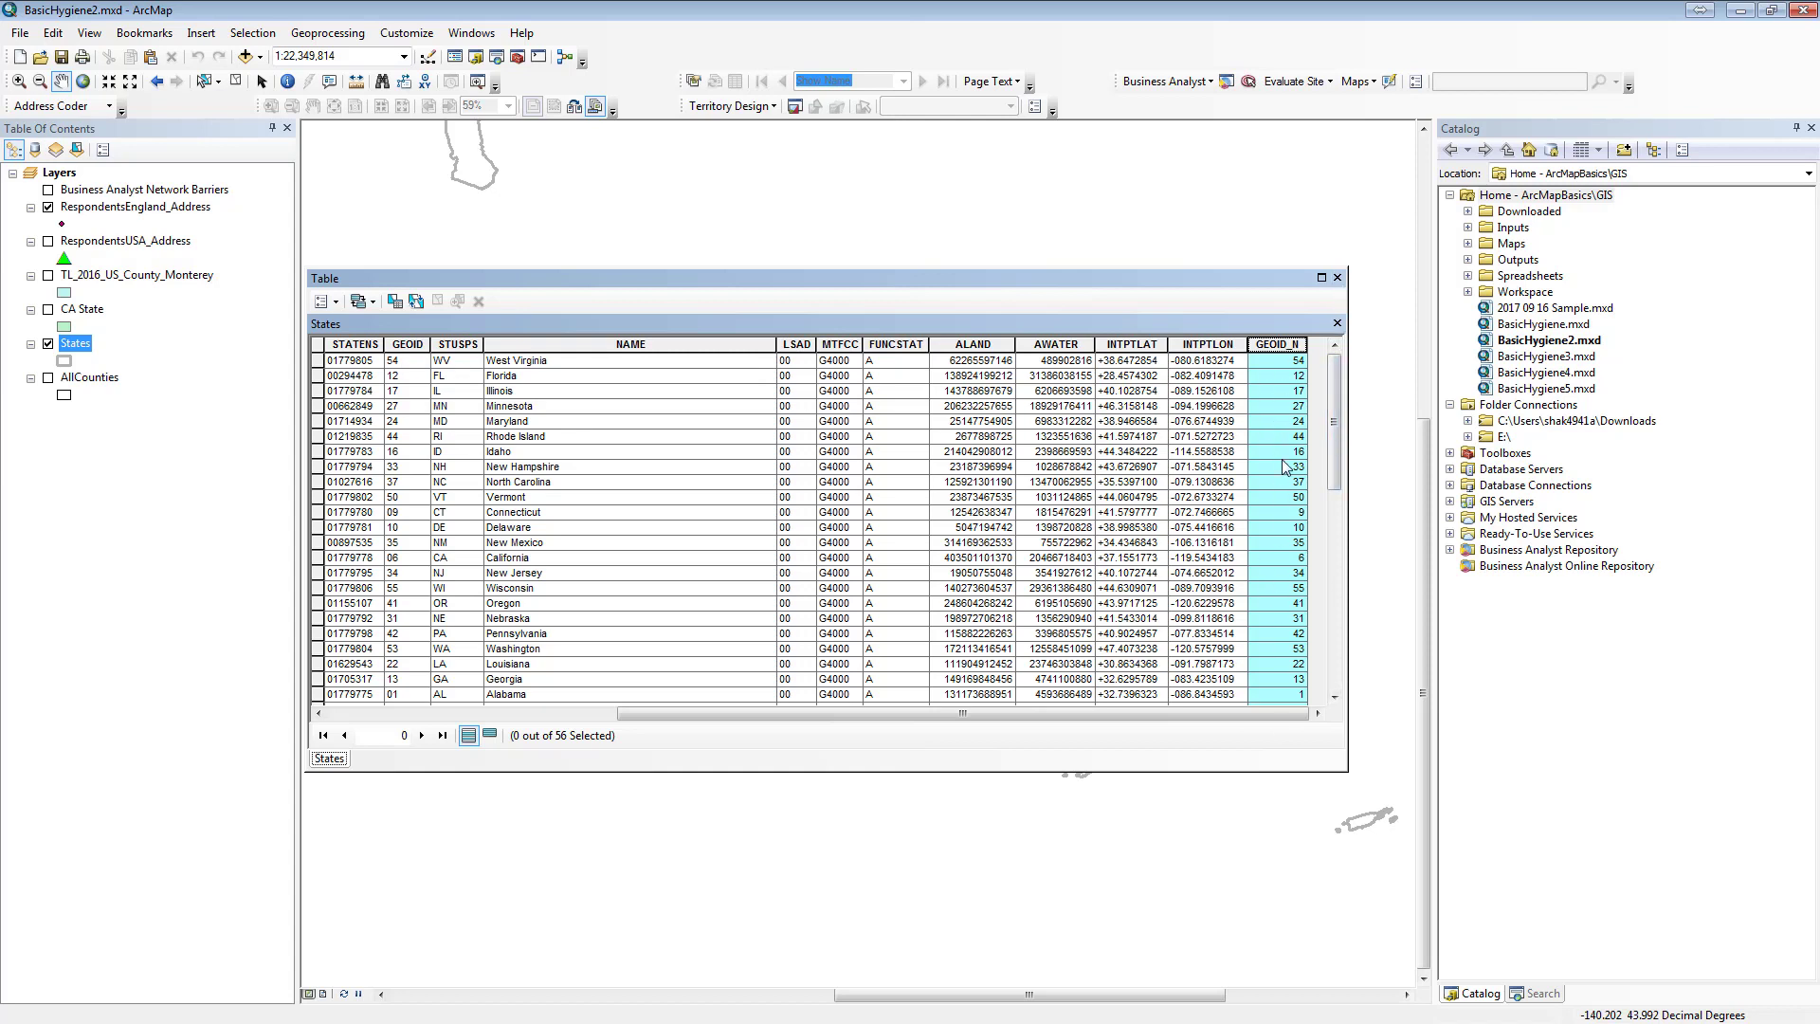
- Start an attribute join on the States layer and choose Lettuce_Romaine_2016_working2.csv as the table to join
right_click(79, 346)
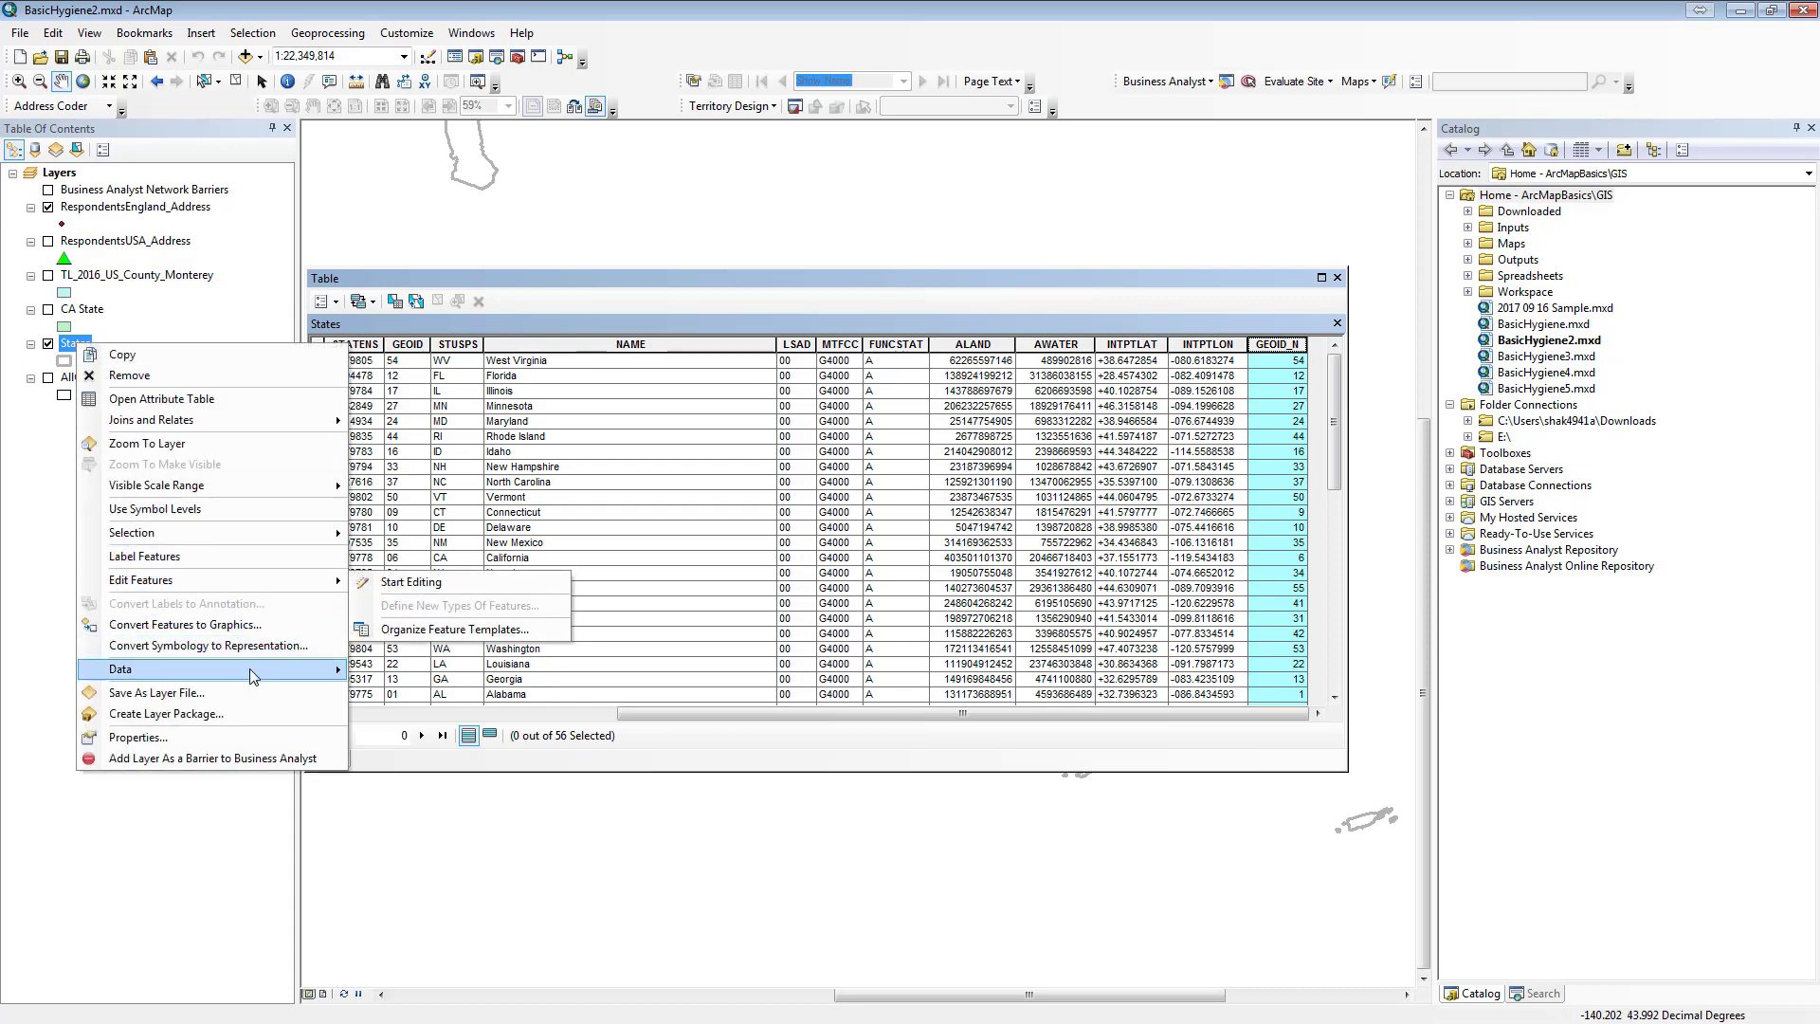
mouse_move(270, 422)
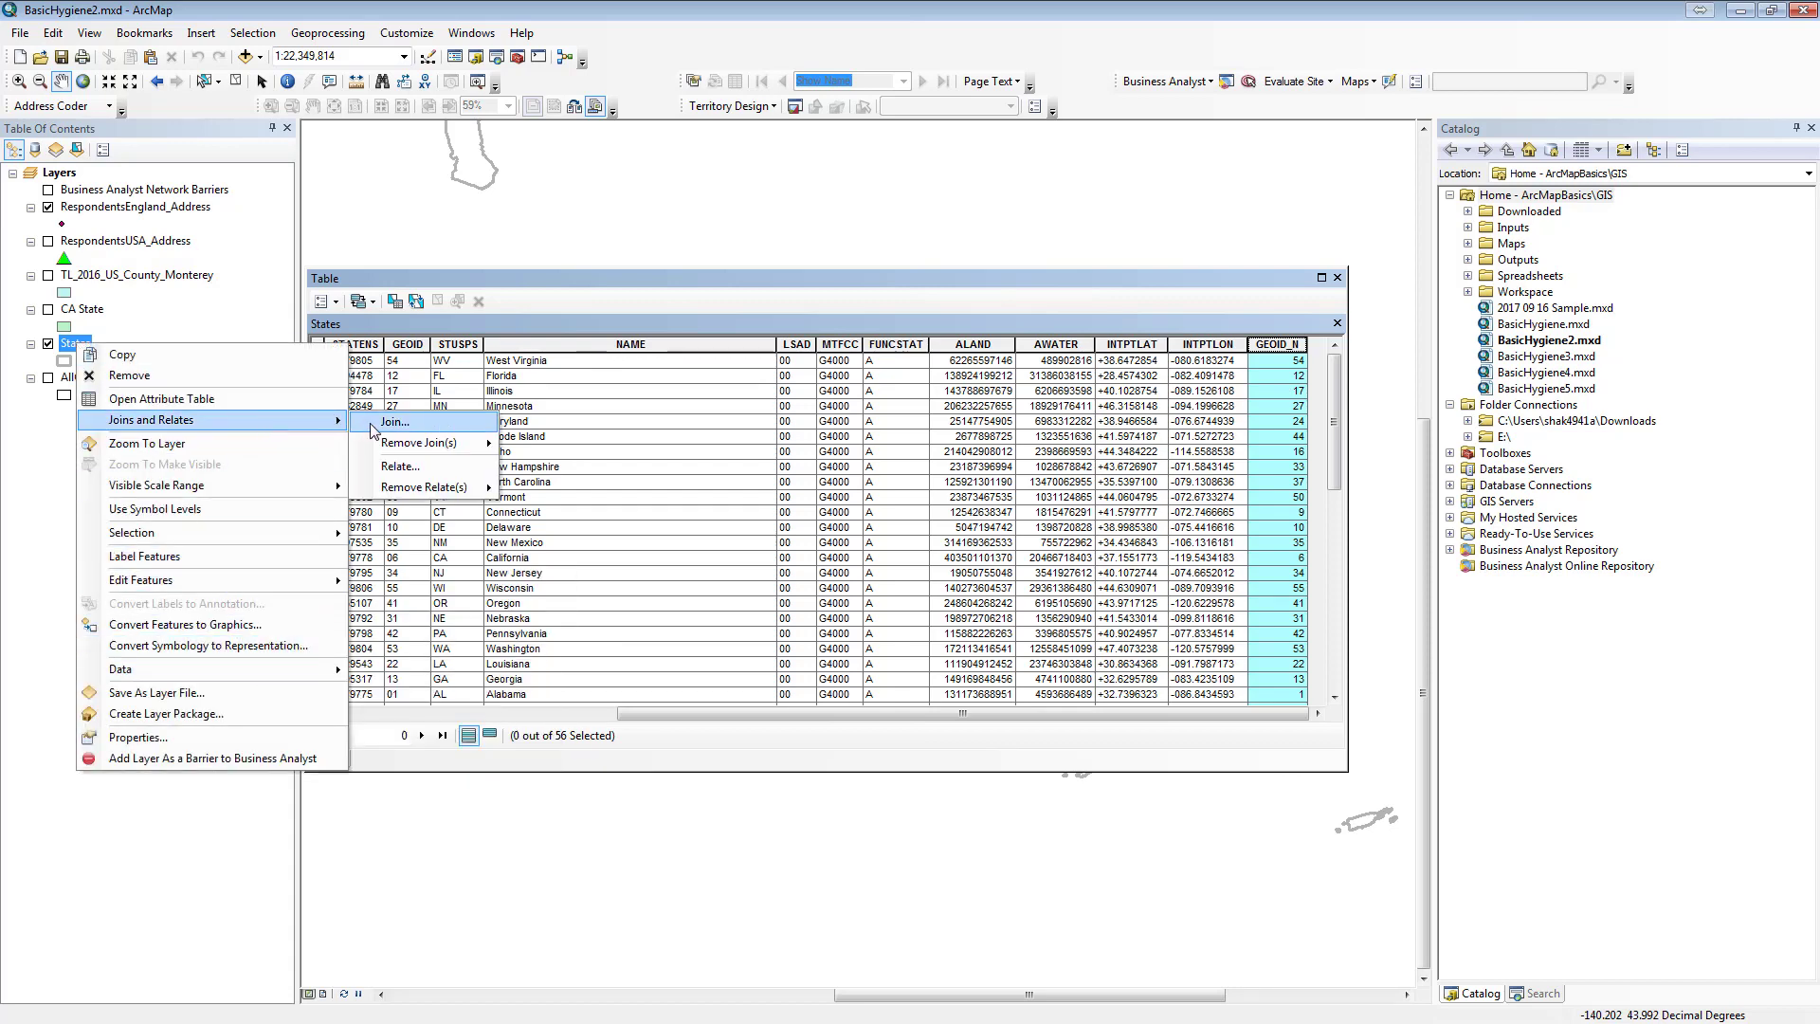
click(419, 423)
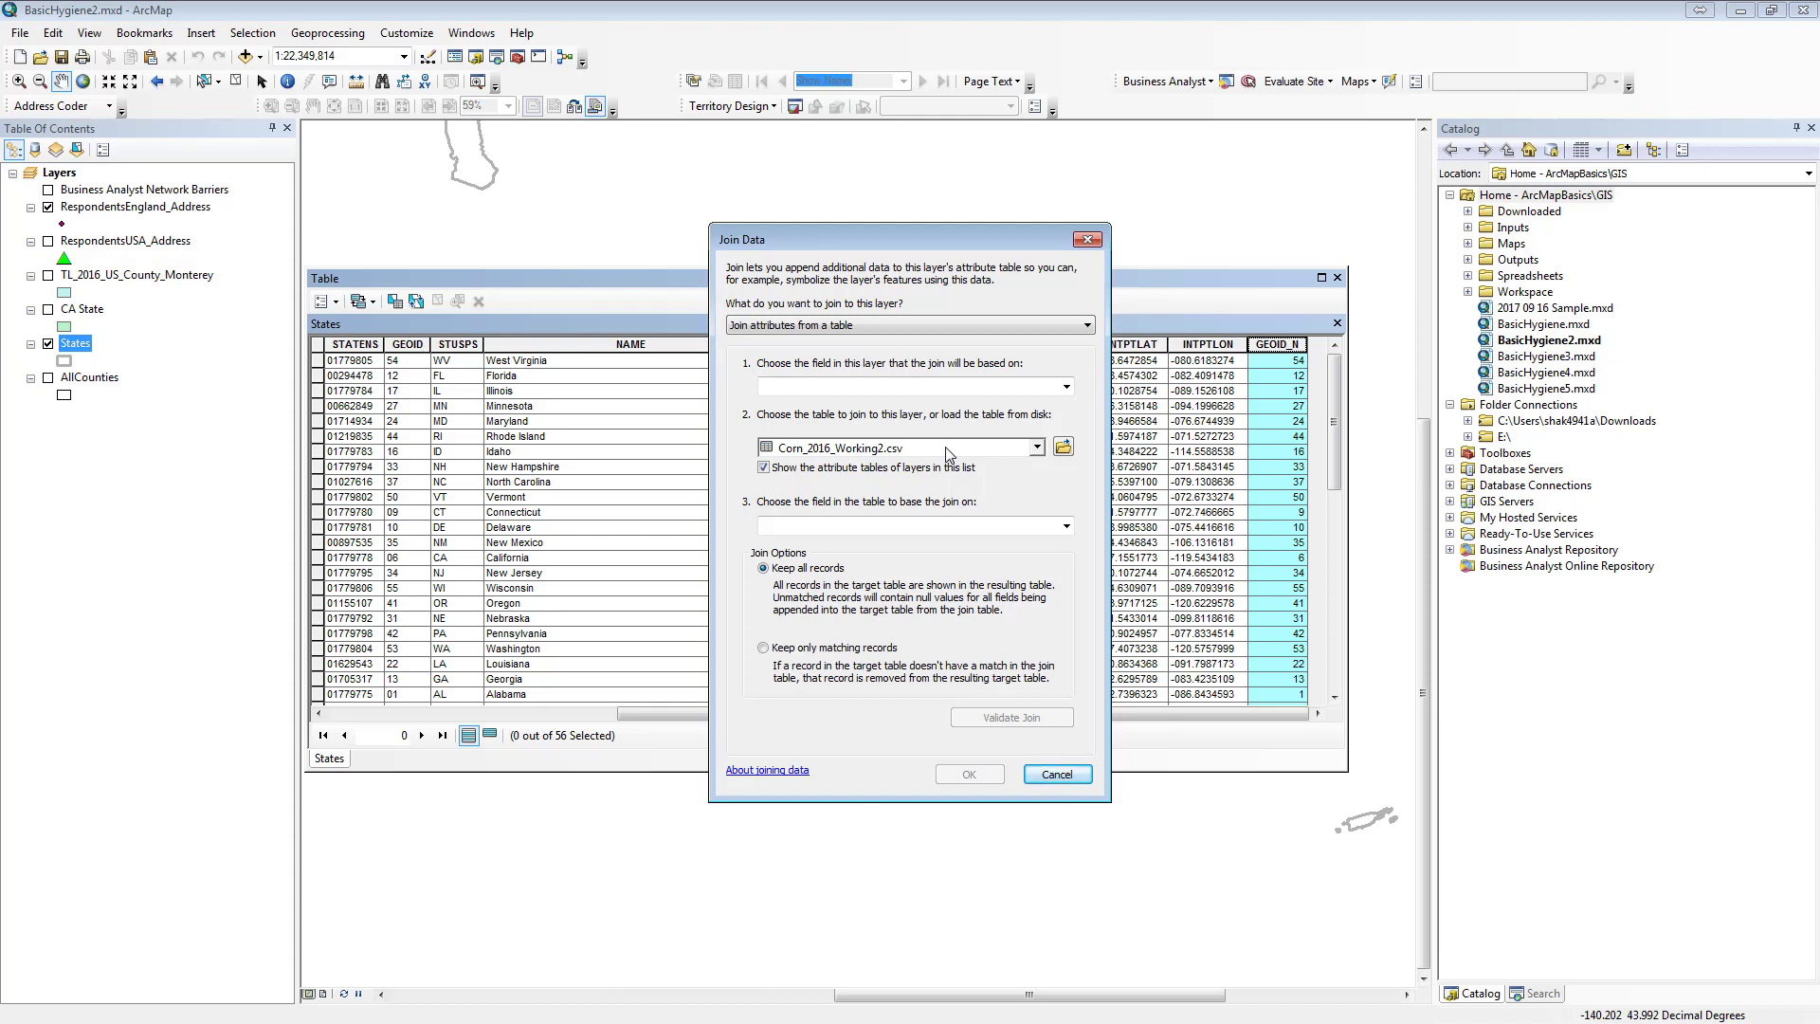
click(949, 454)
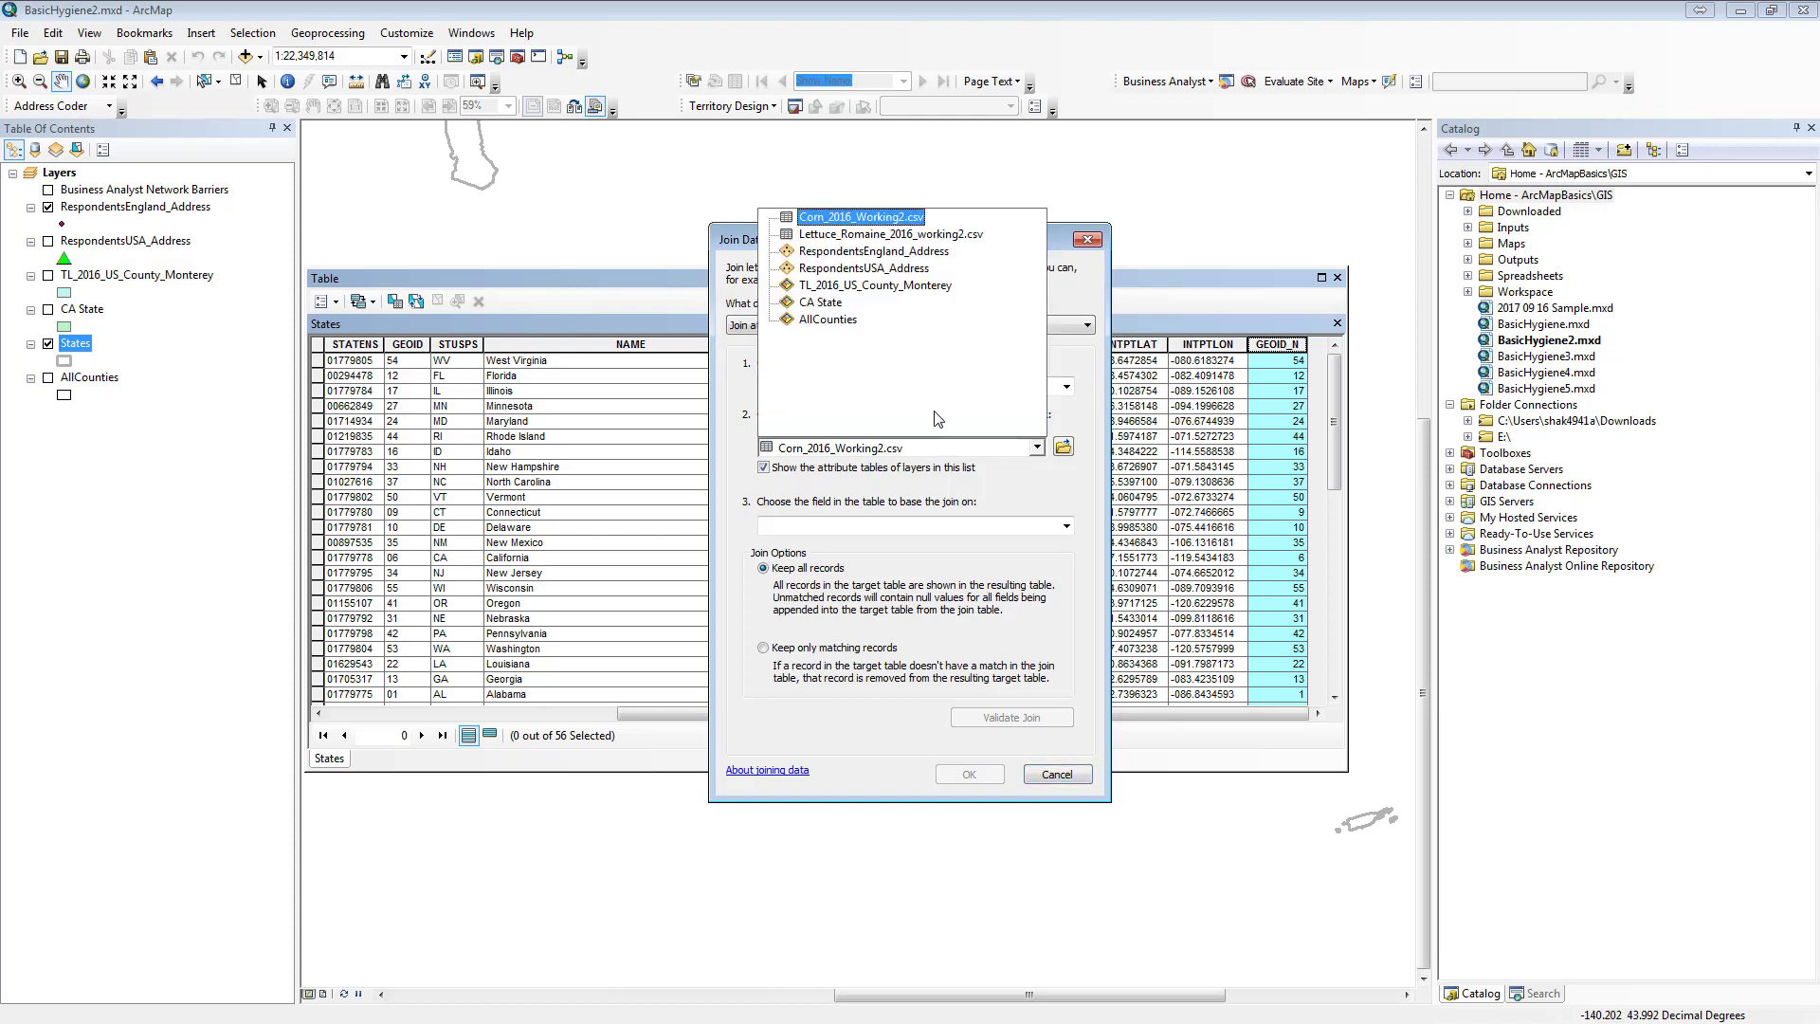
click(880, 235)
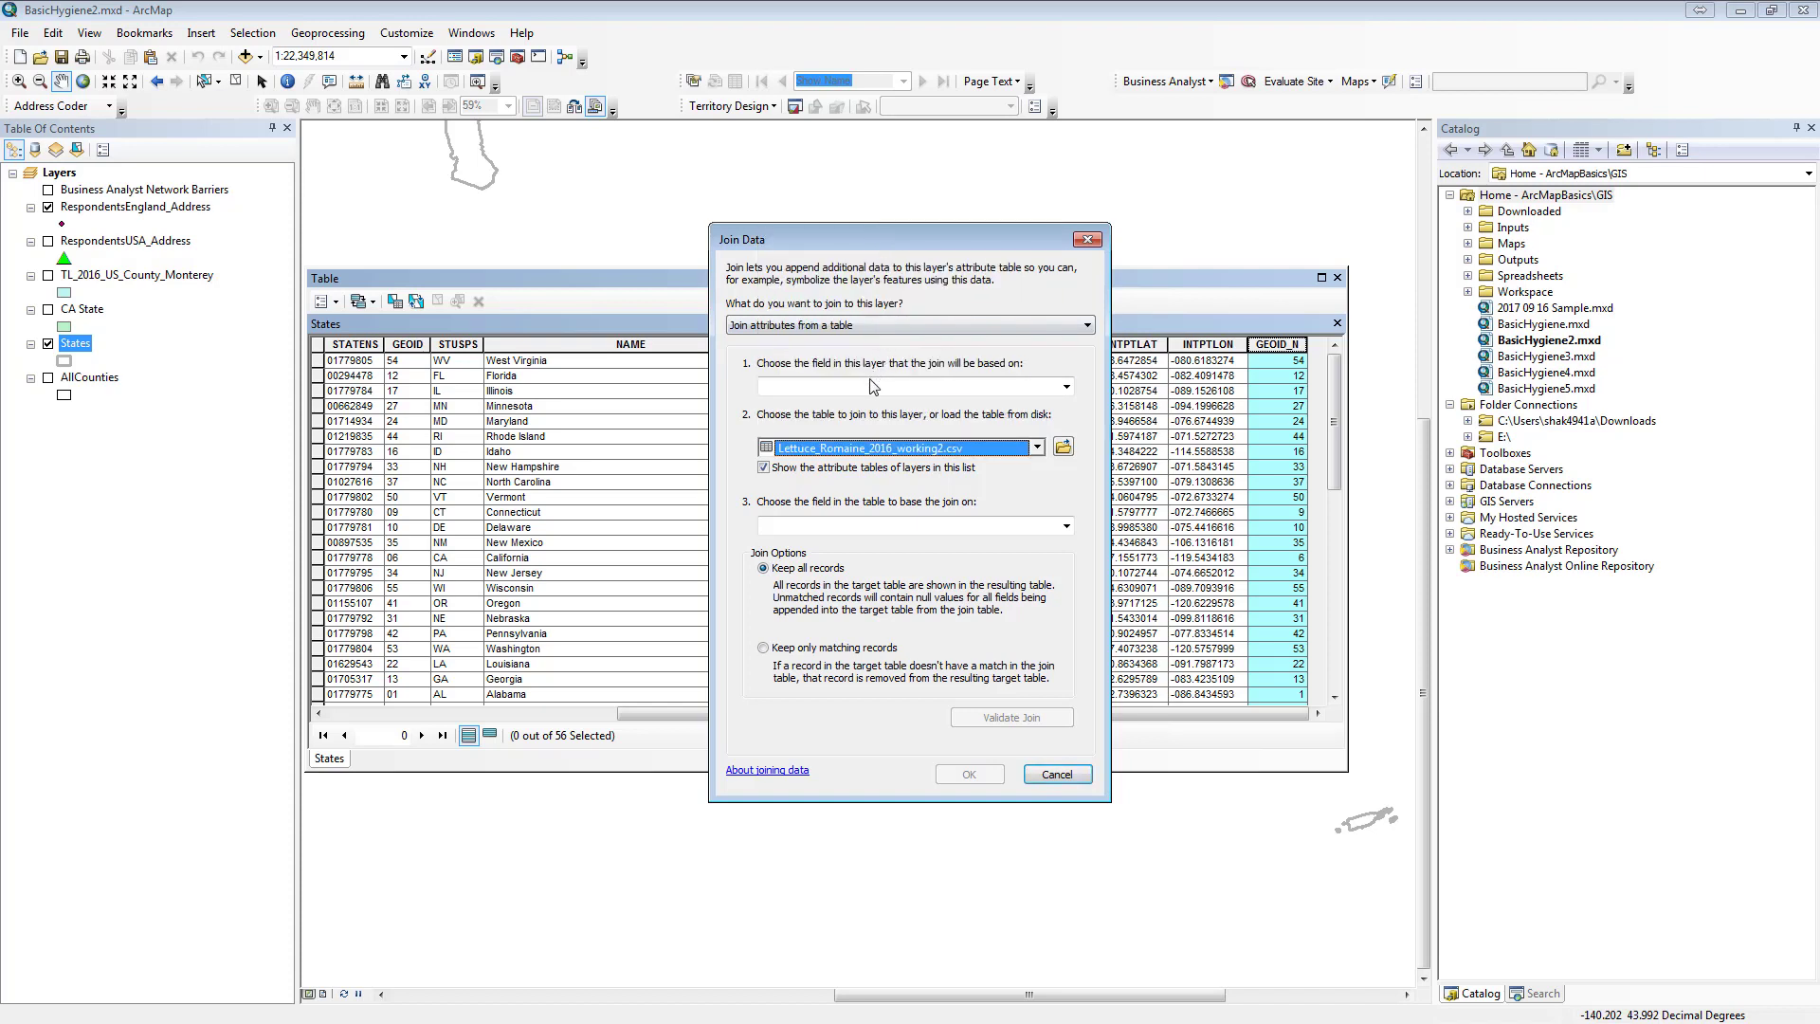
- Base the join on GEOID_N in the layer and FFIPS_N in the table, validate it, and apply it keeping all records
click(873, 386)
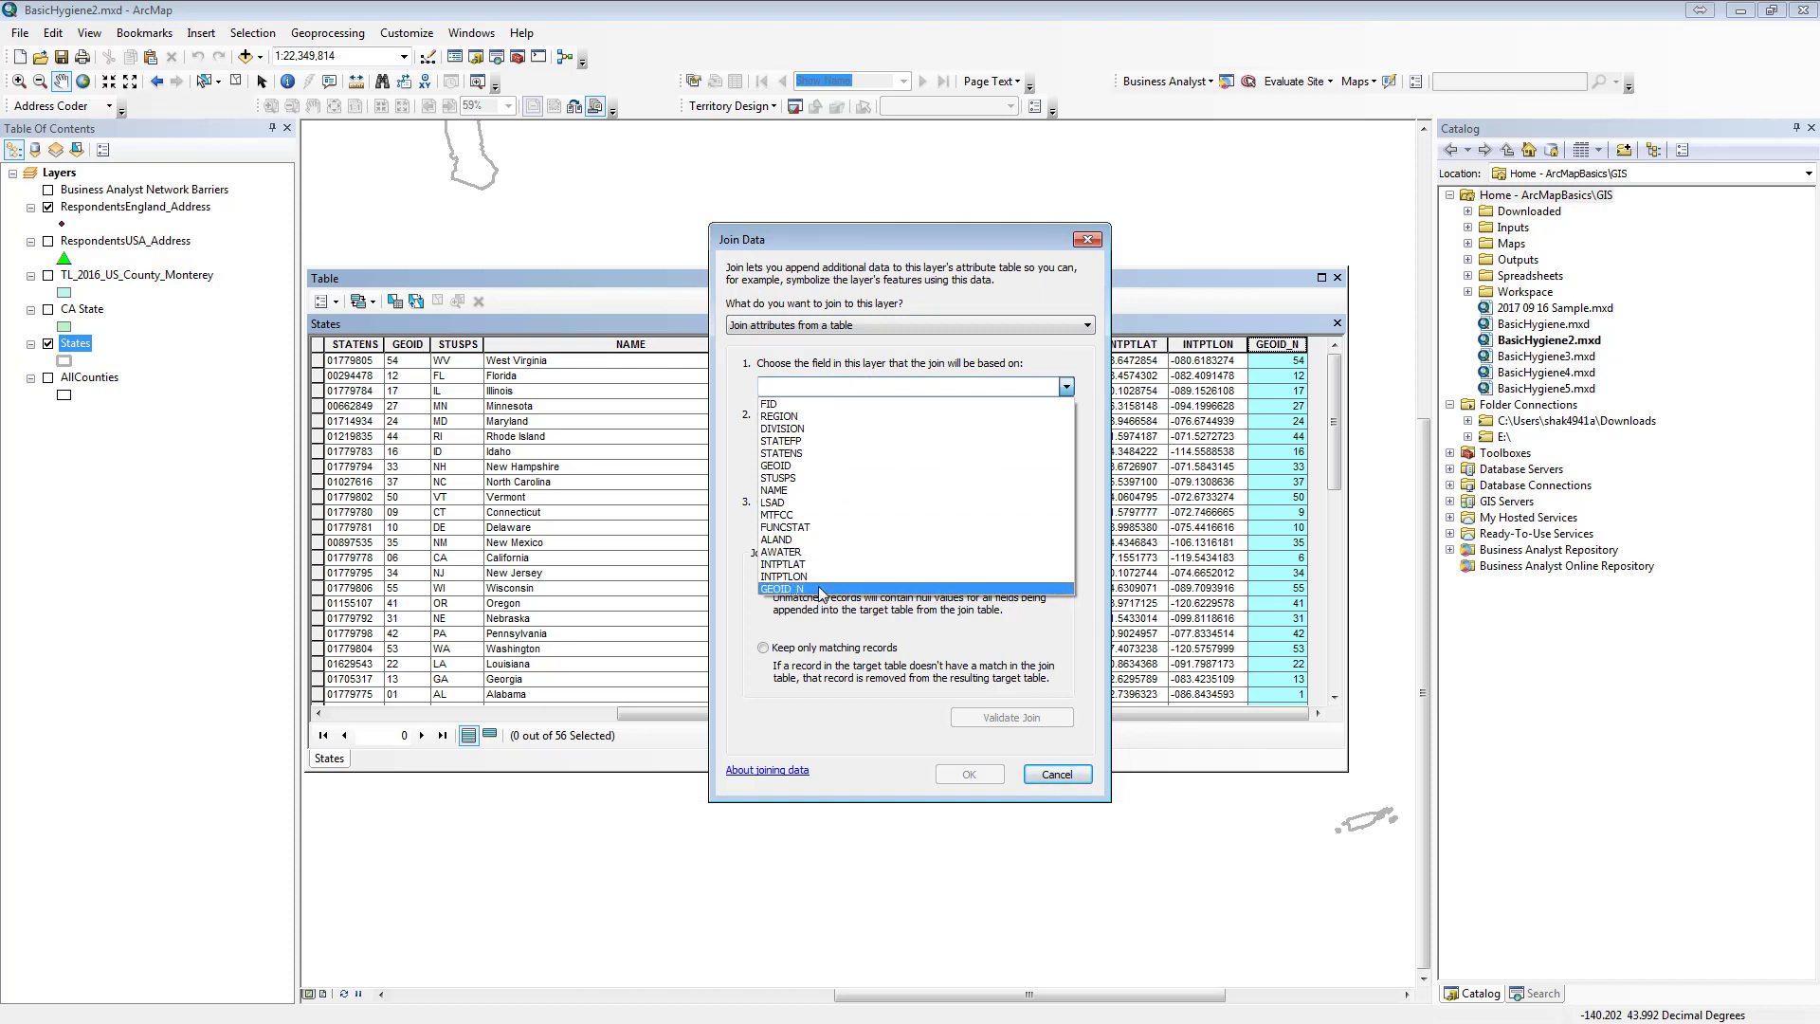
click(821, 589)
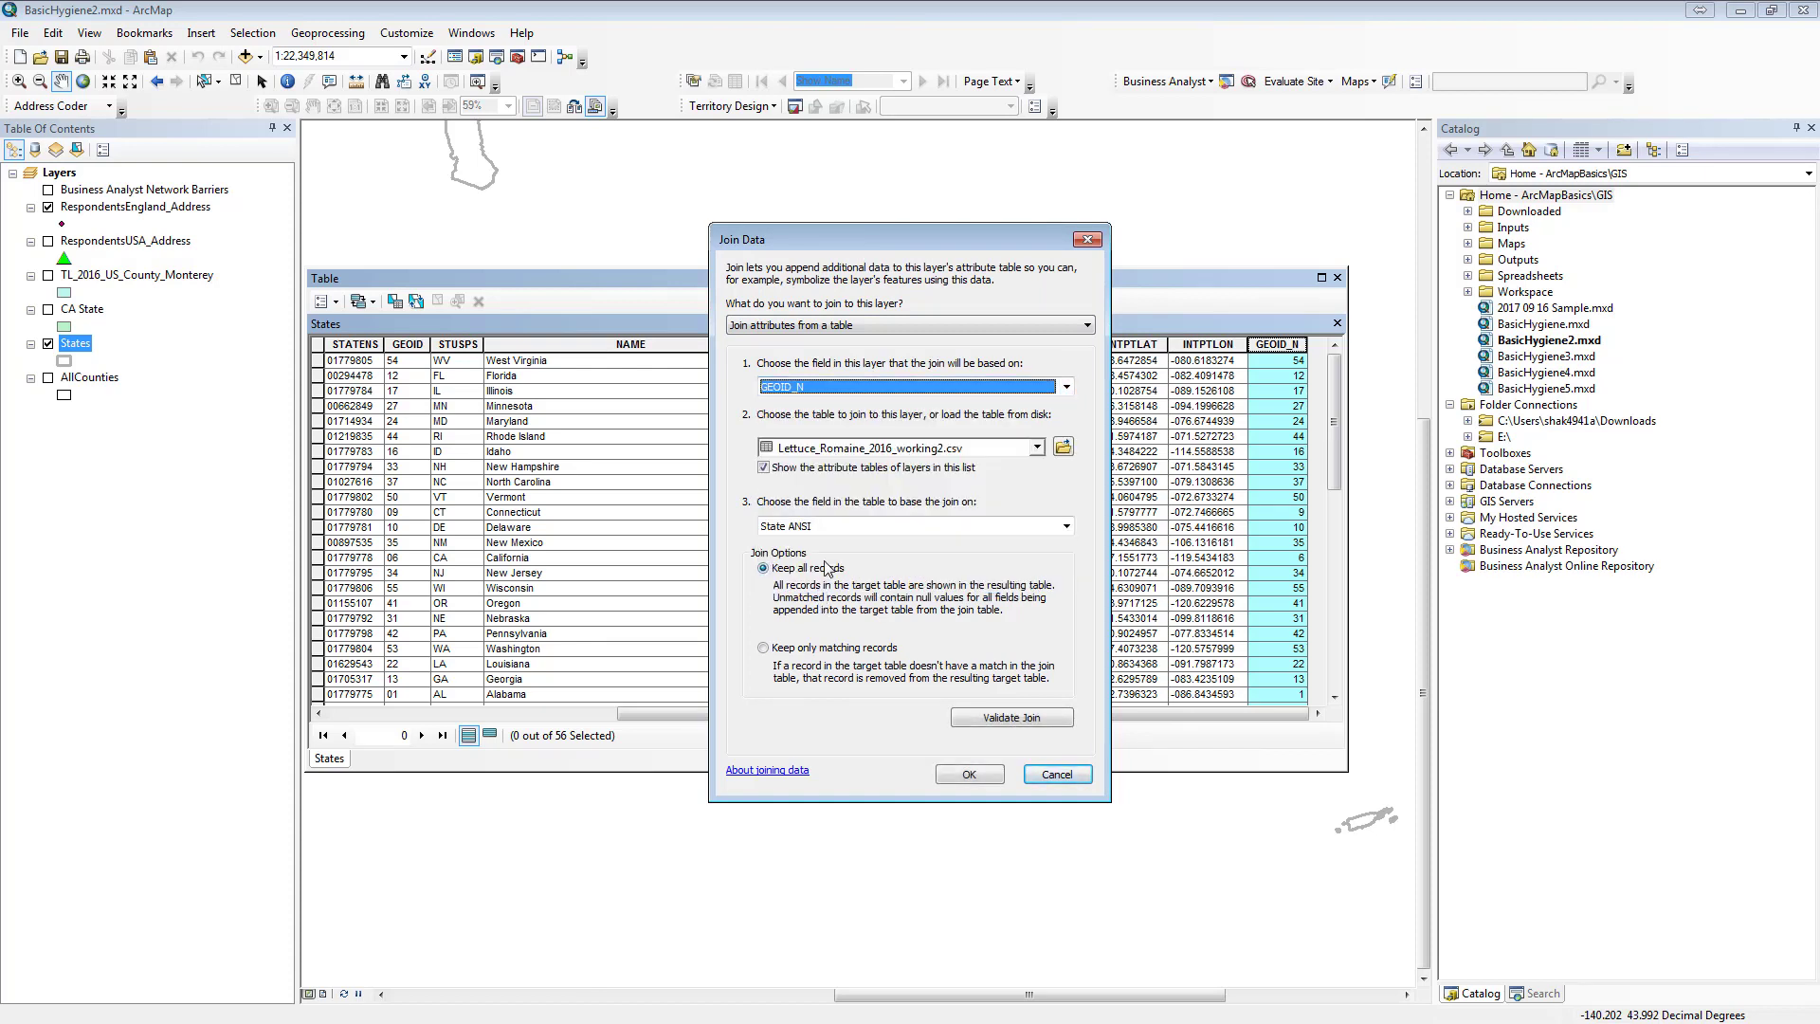
click(831, 527)
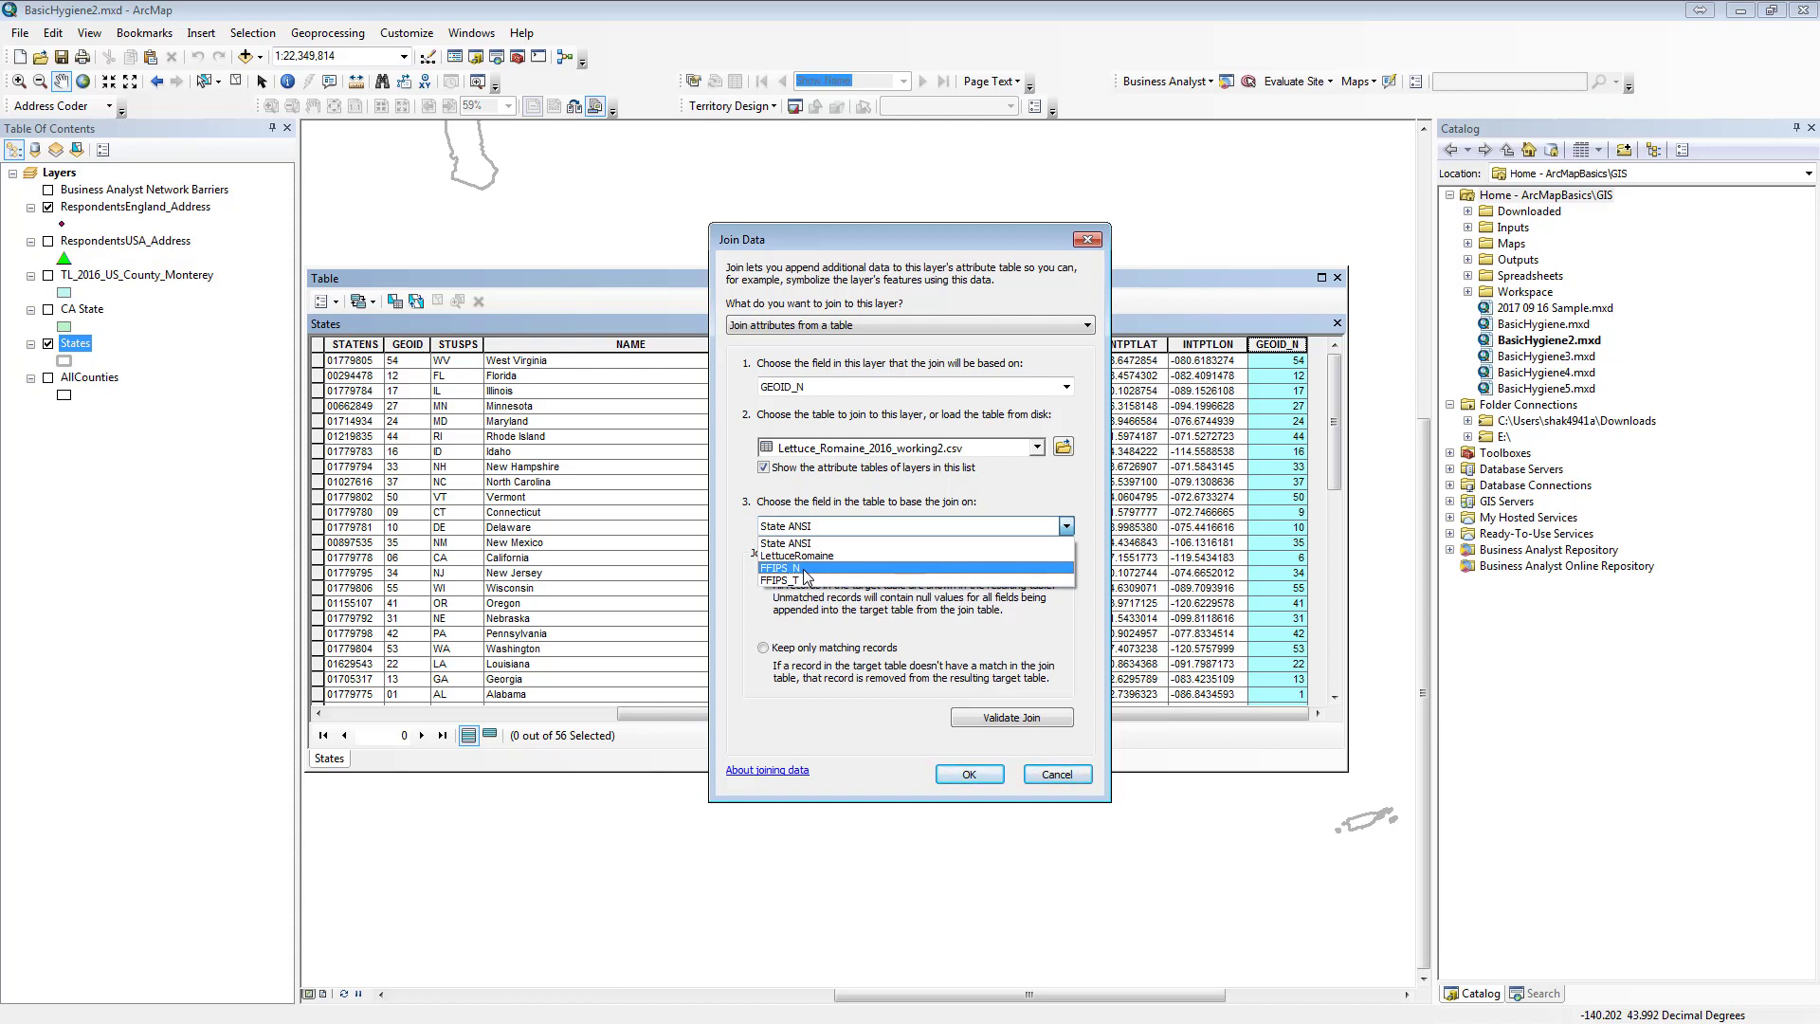
click(804, 569)
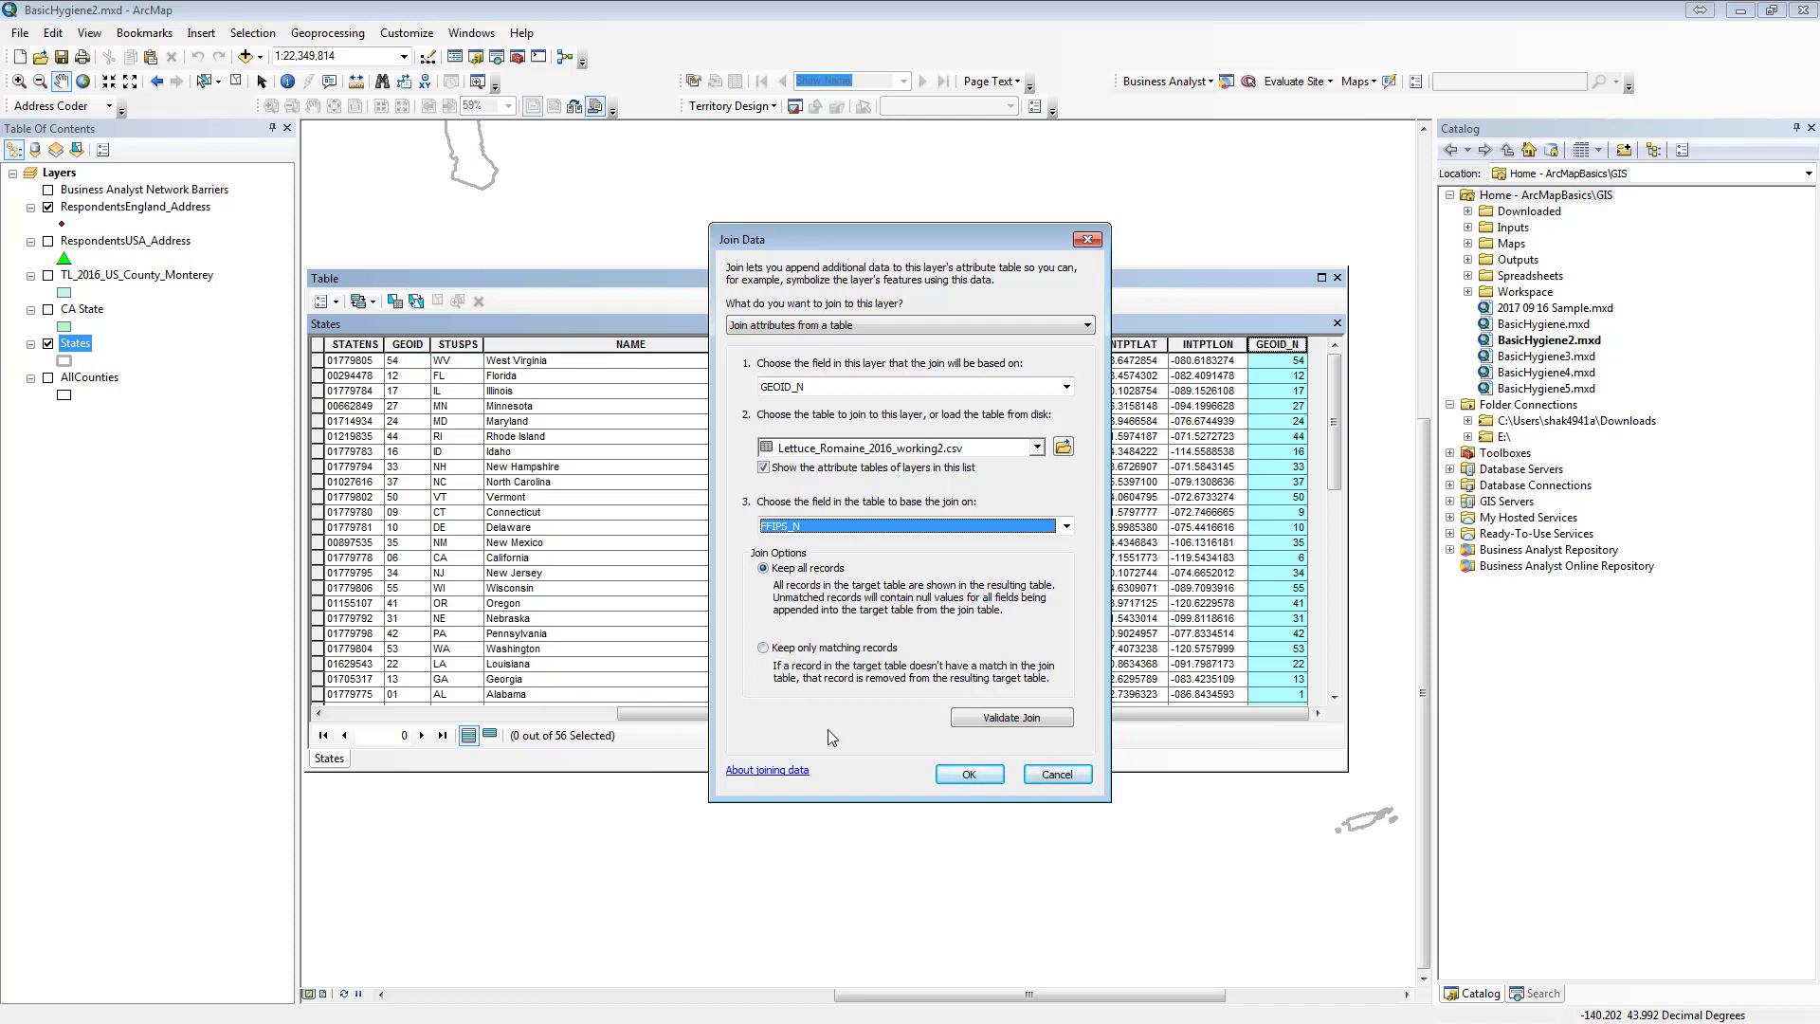
click(1011, 718)
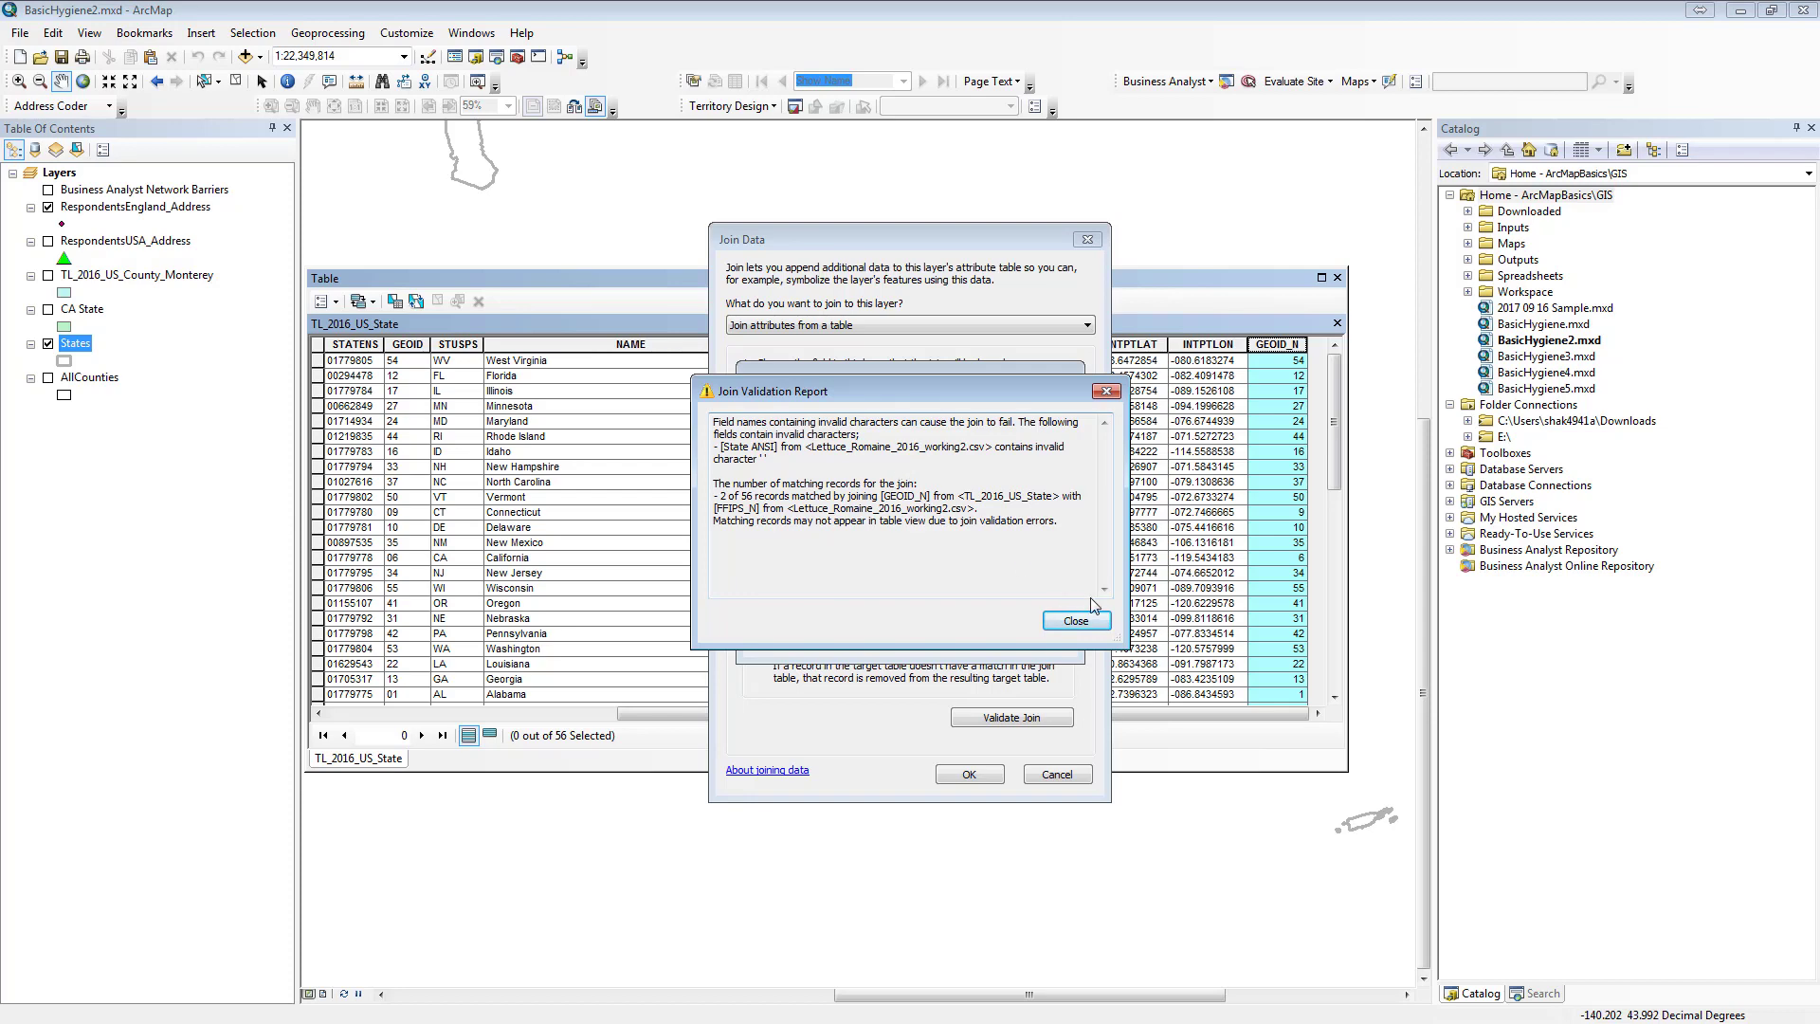
click(1075, 622)
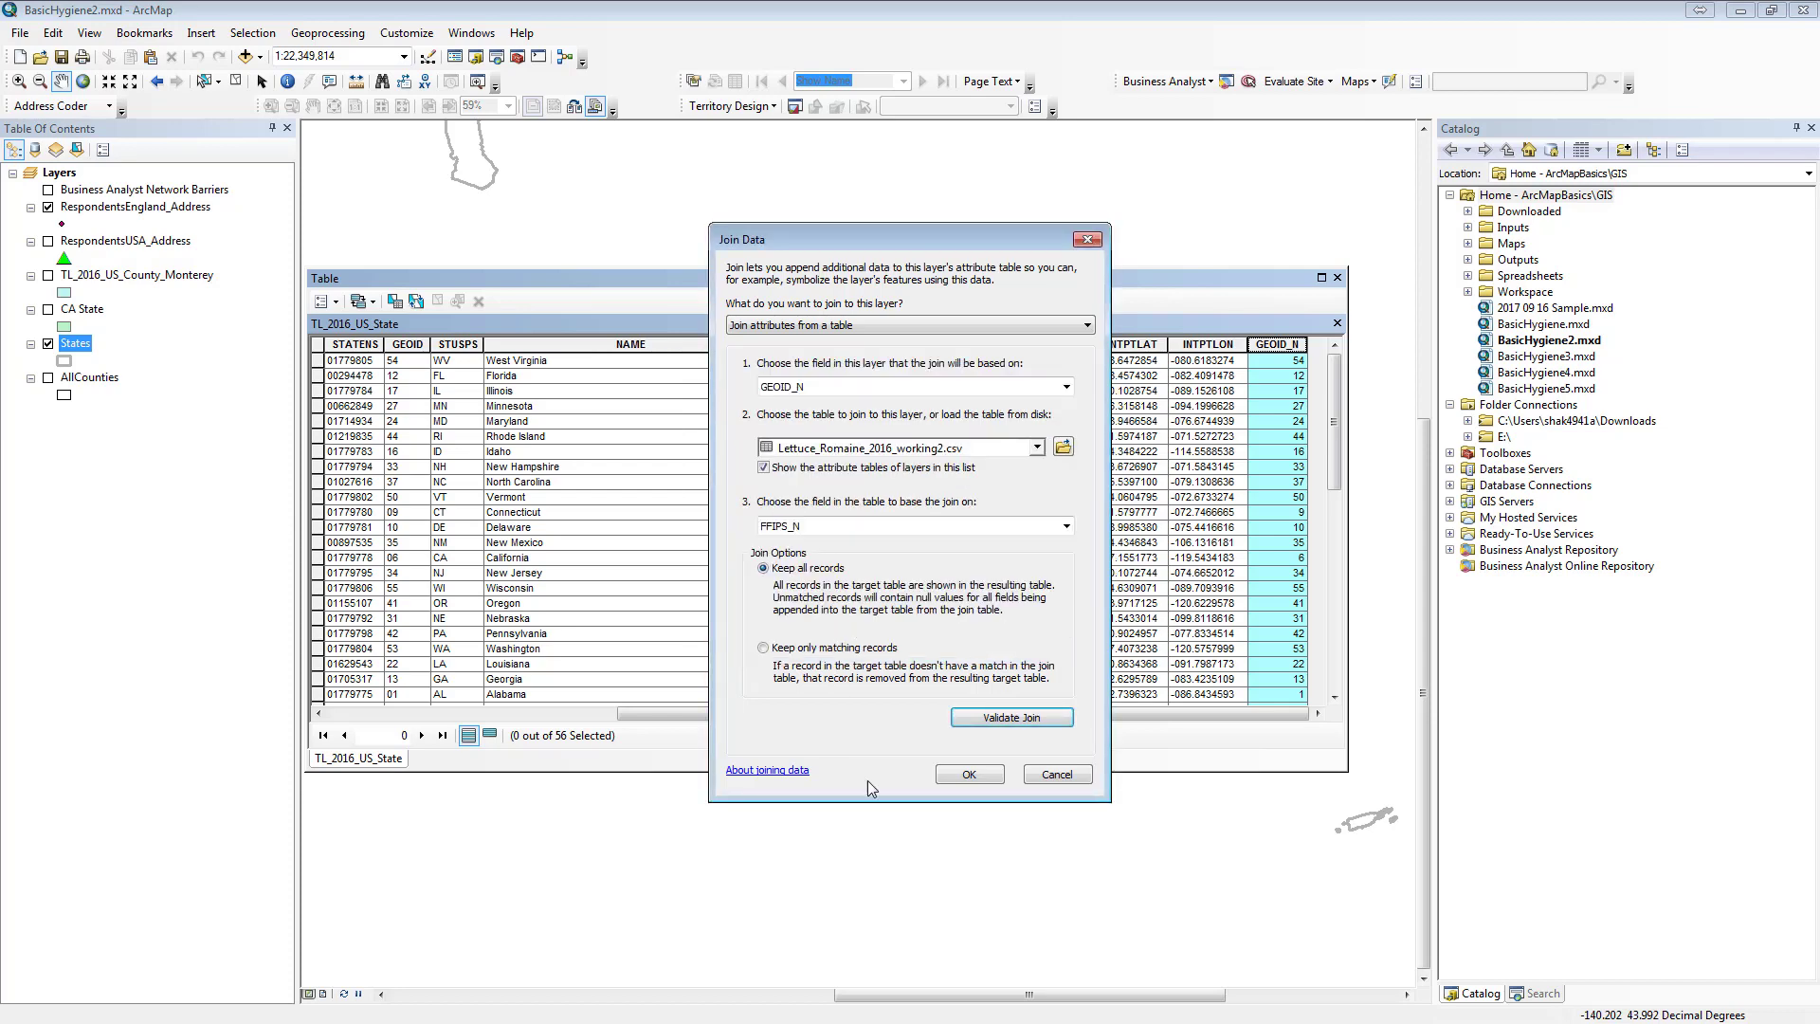
click(967, 776)
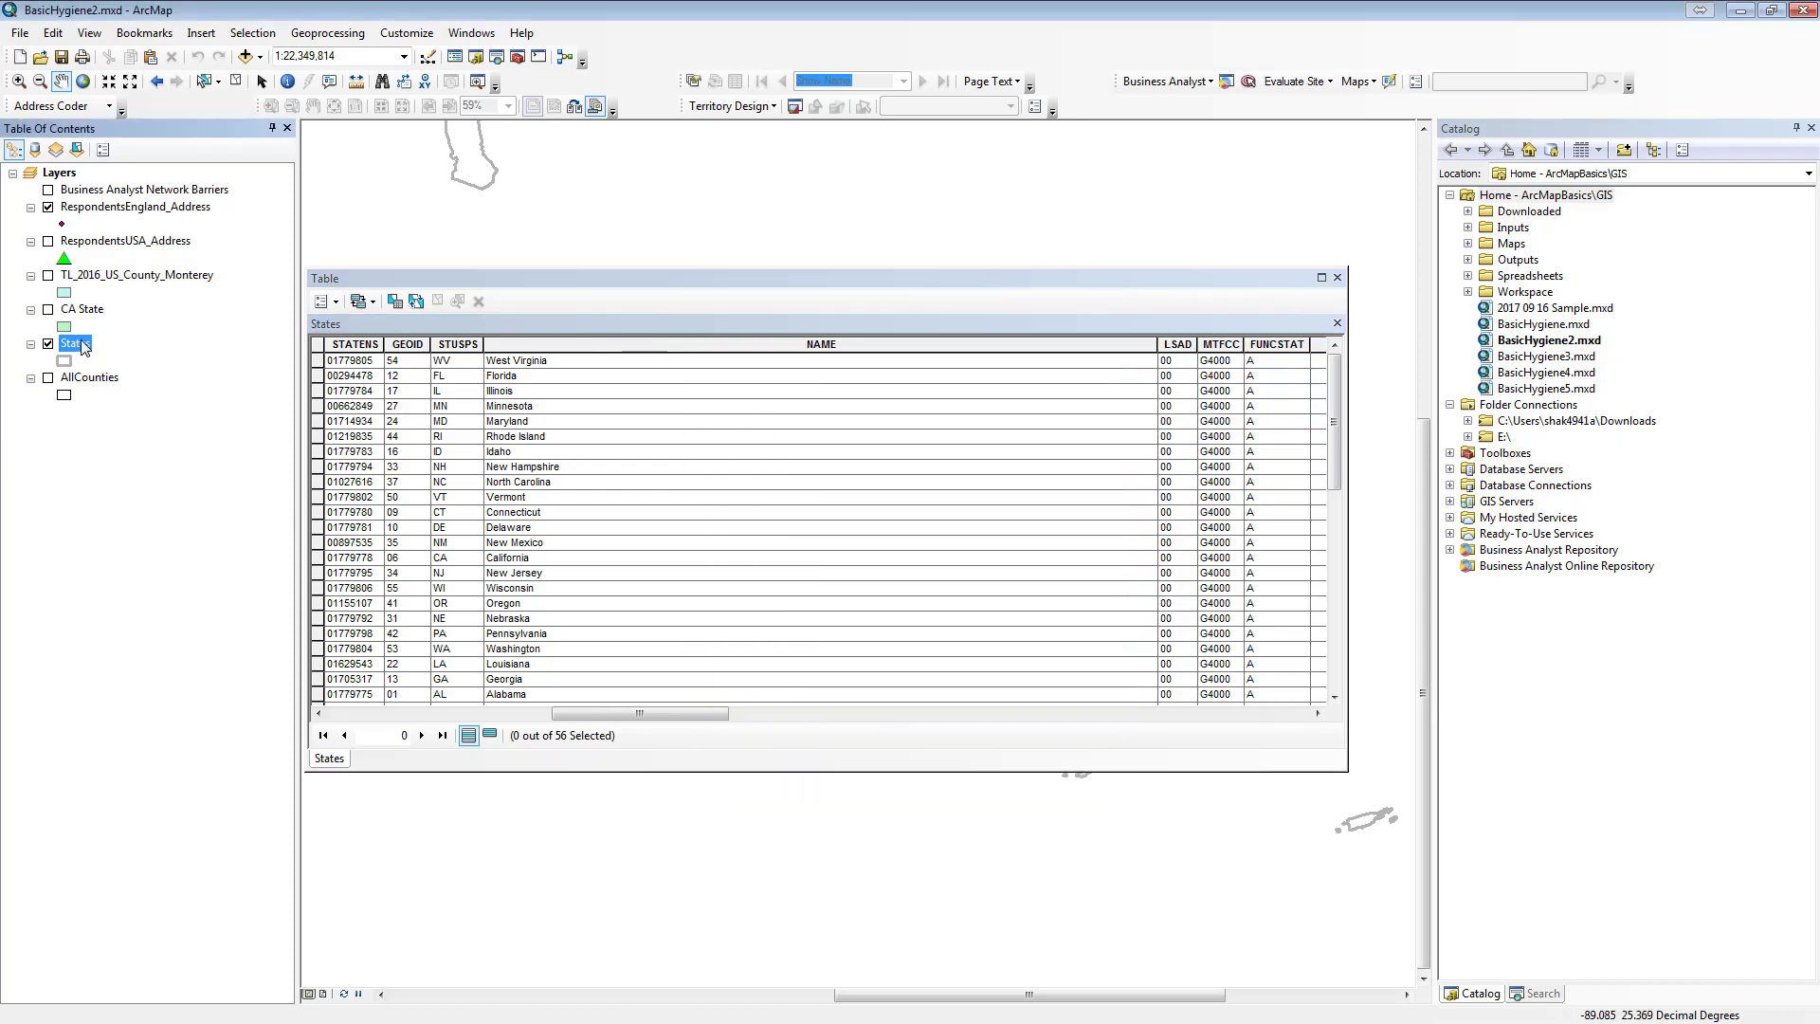
- Check the joined columns at the end of the States table and remove all joins from the layer
drag(635, 714, 1079, 706)
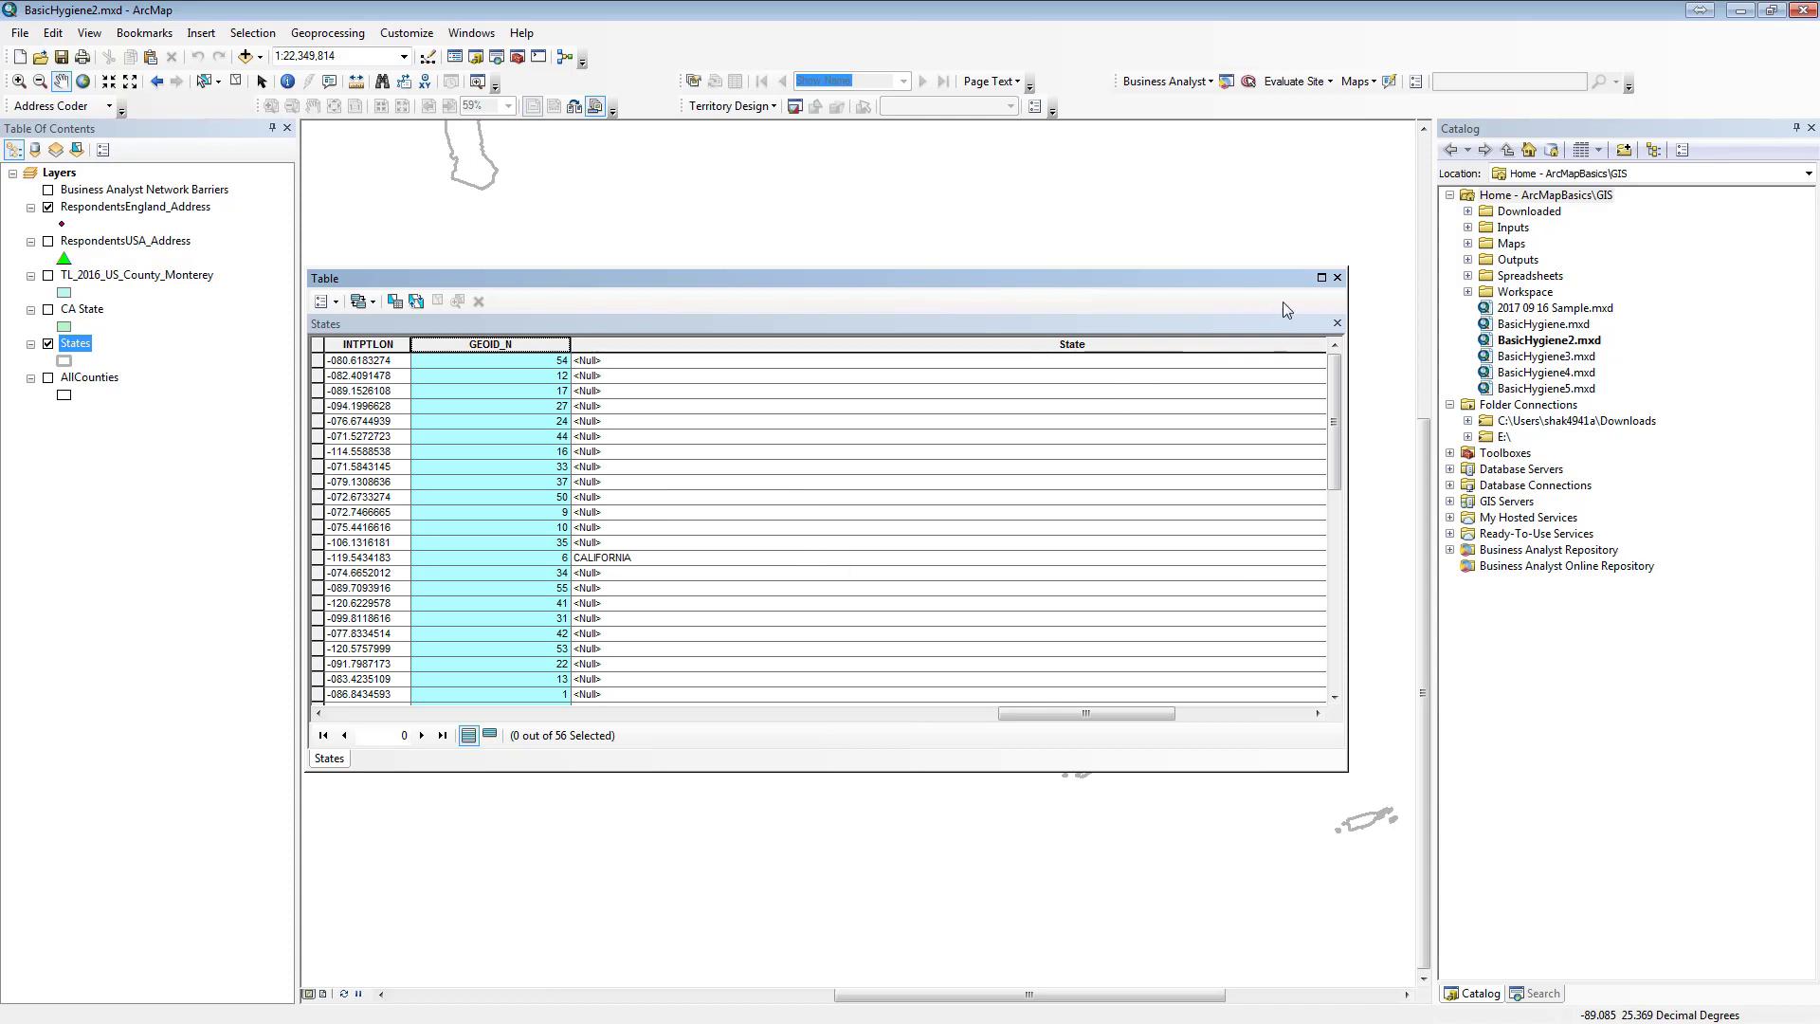
drag(1085, 712, 1220, 713)
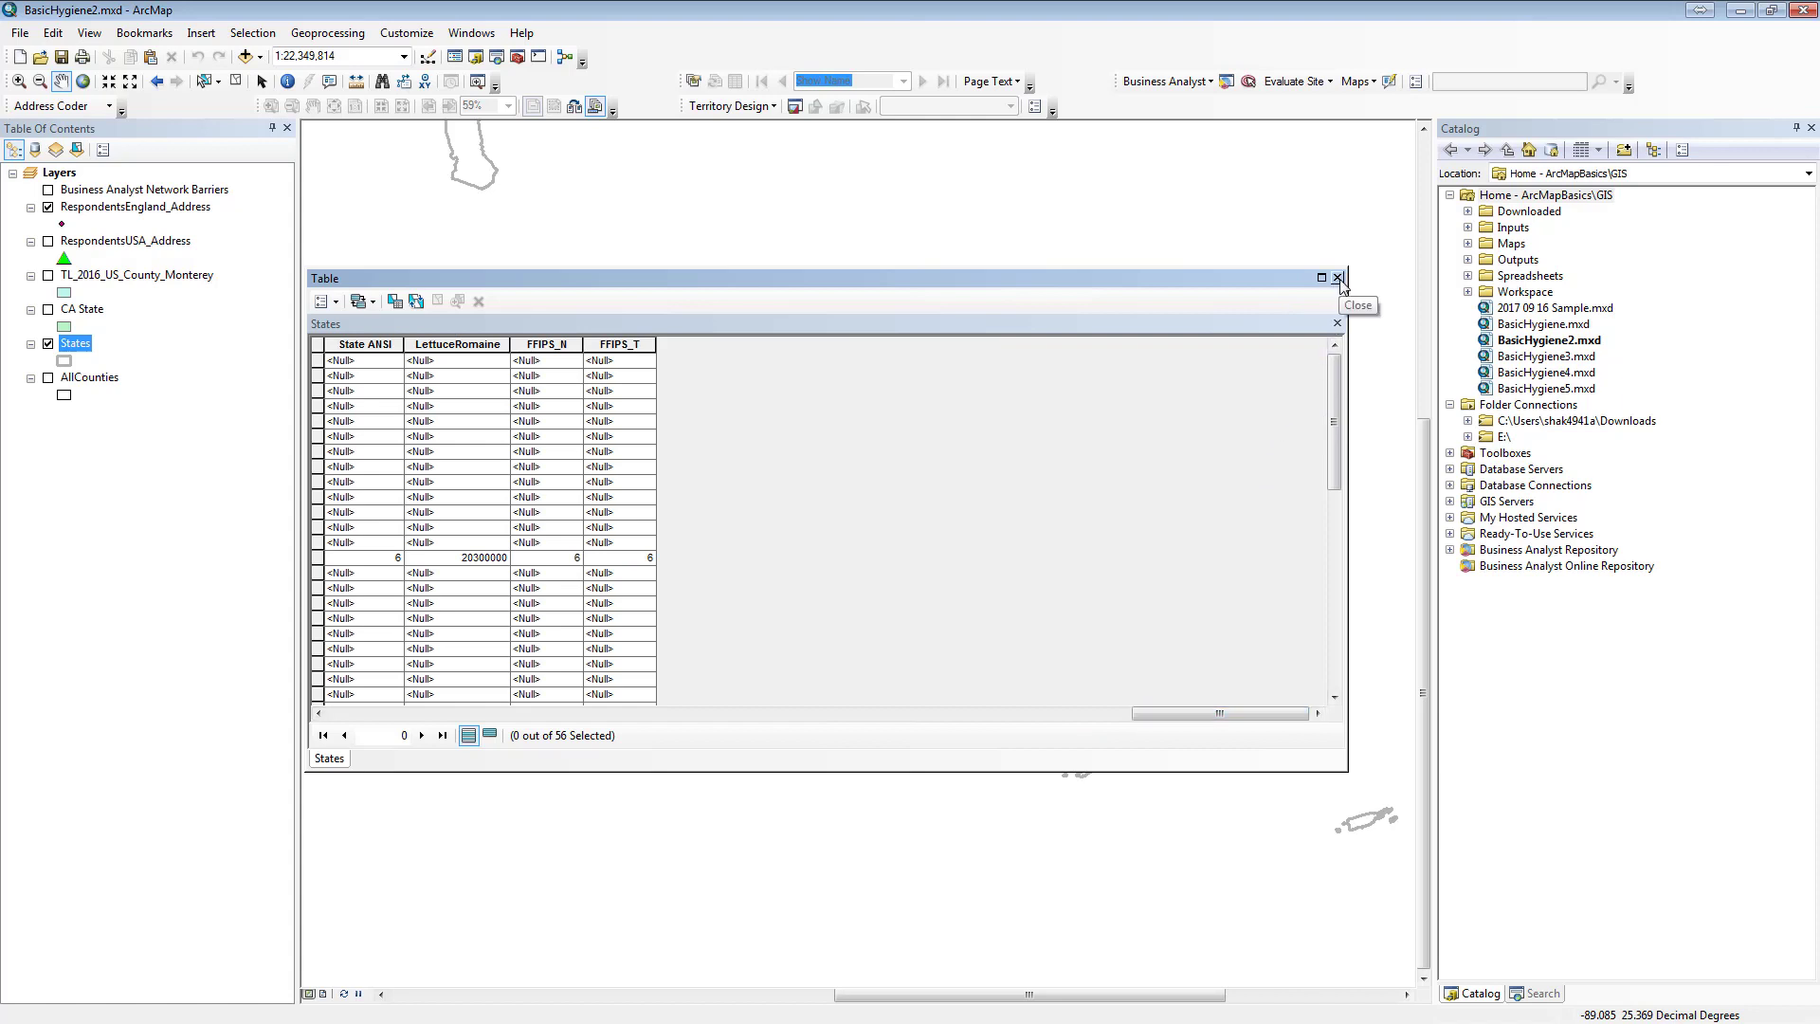
right_click(72, 349)
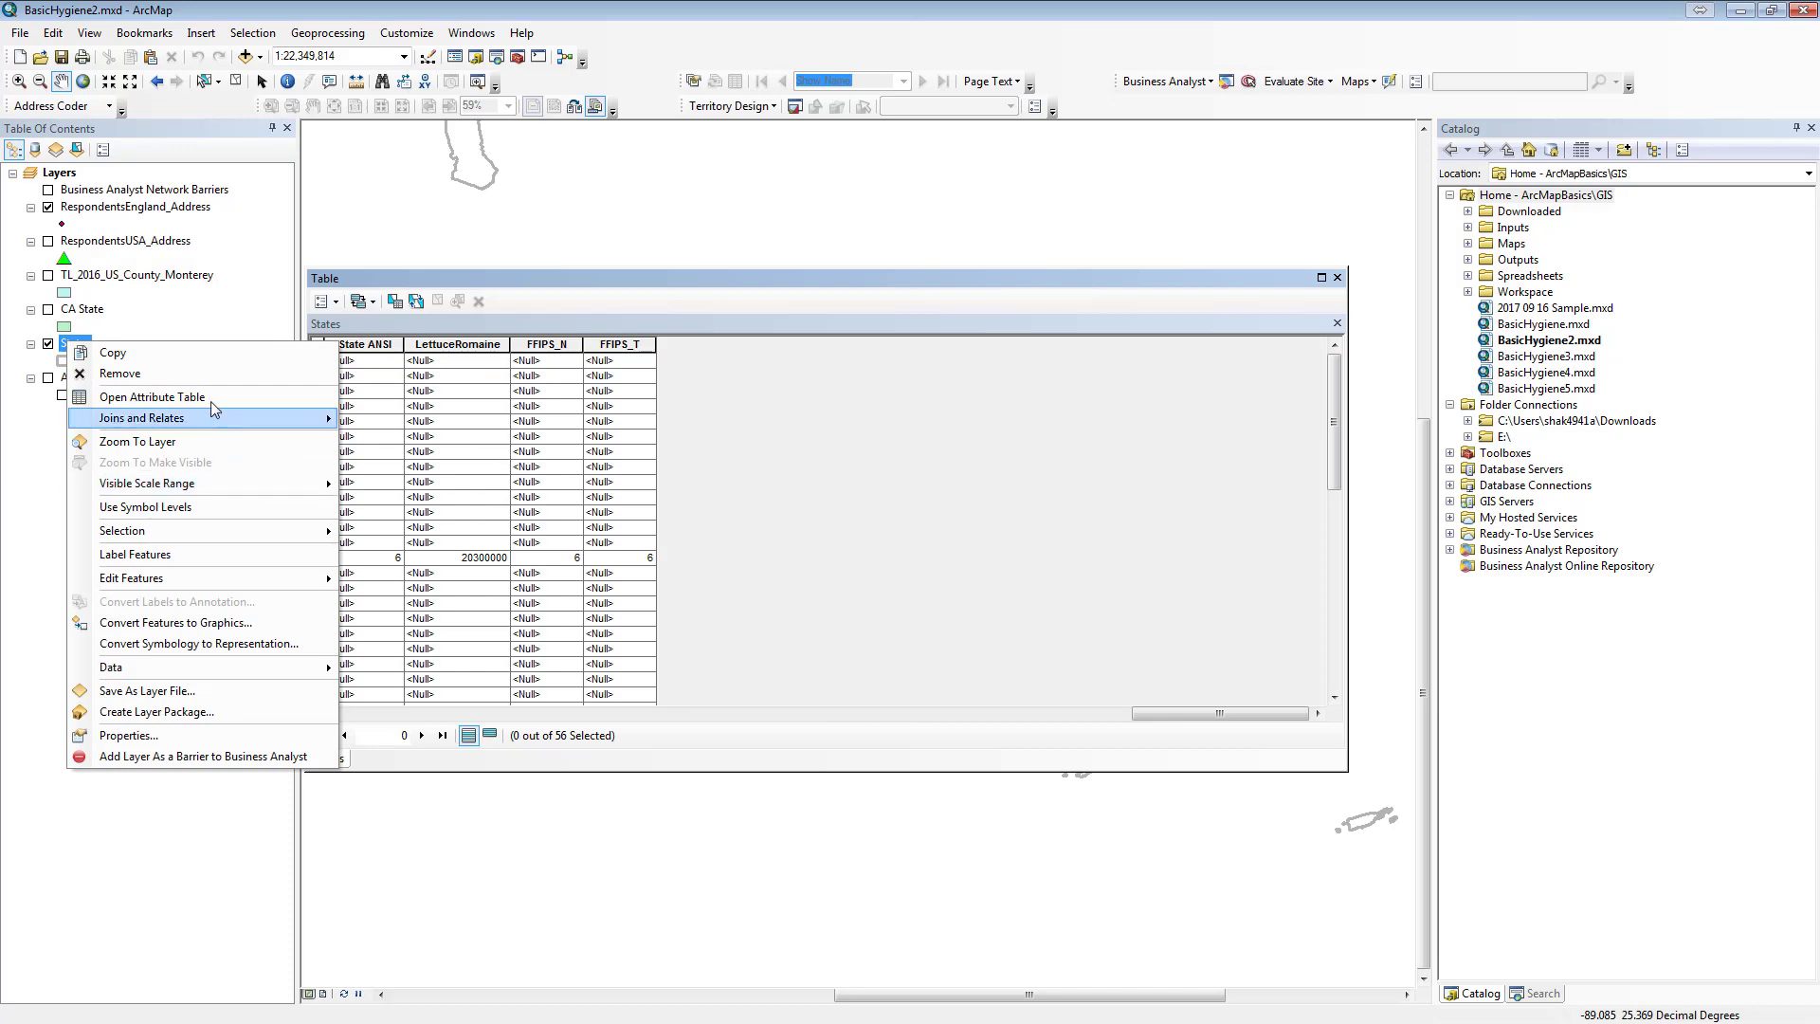
mouse_move(226, 415)
mouse_move(479, 450)
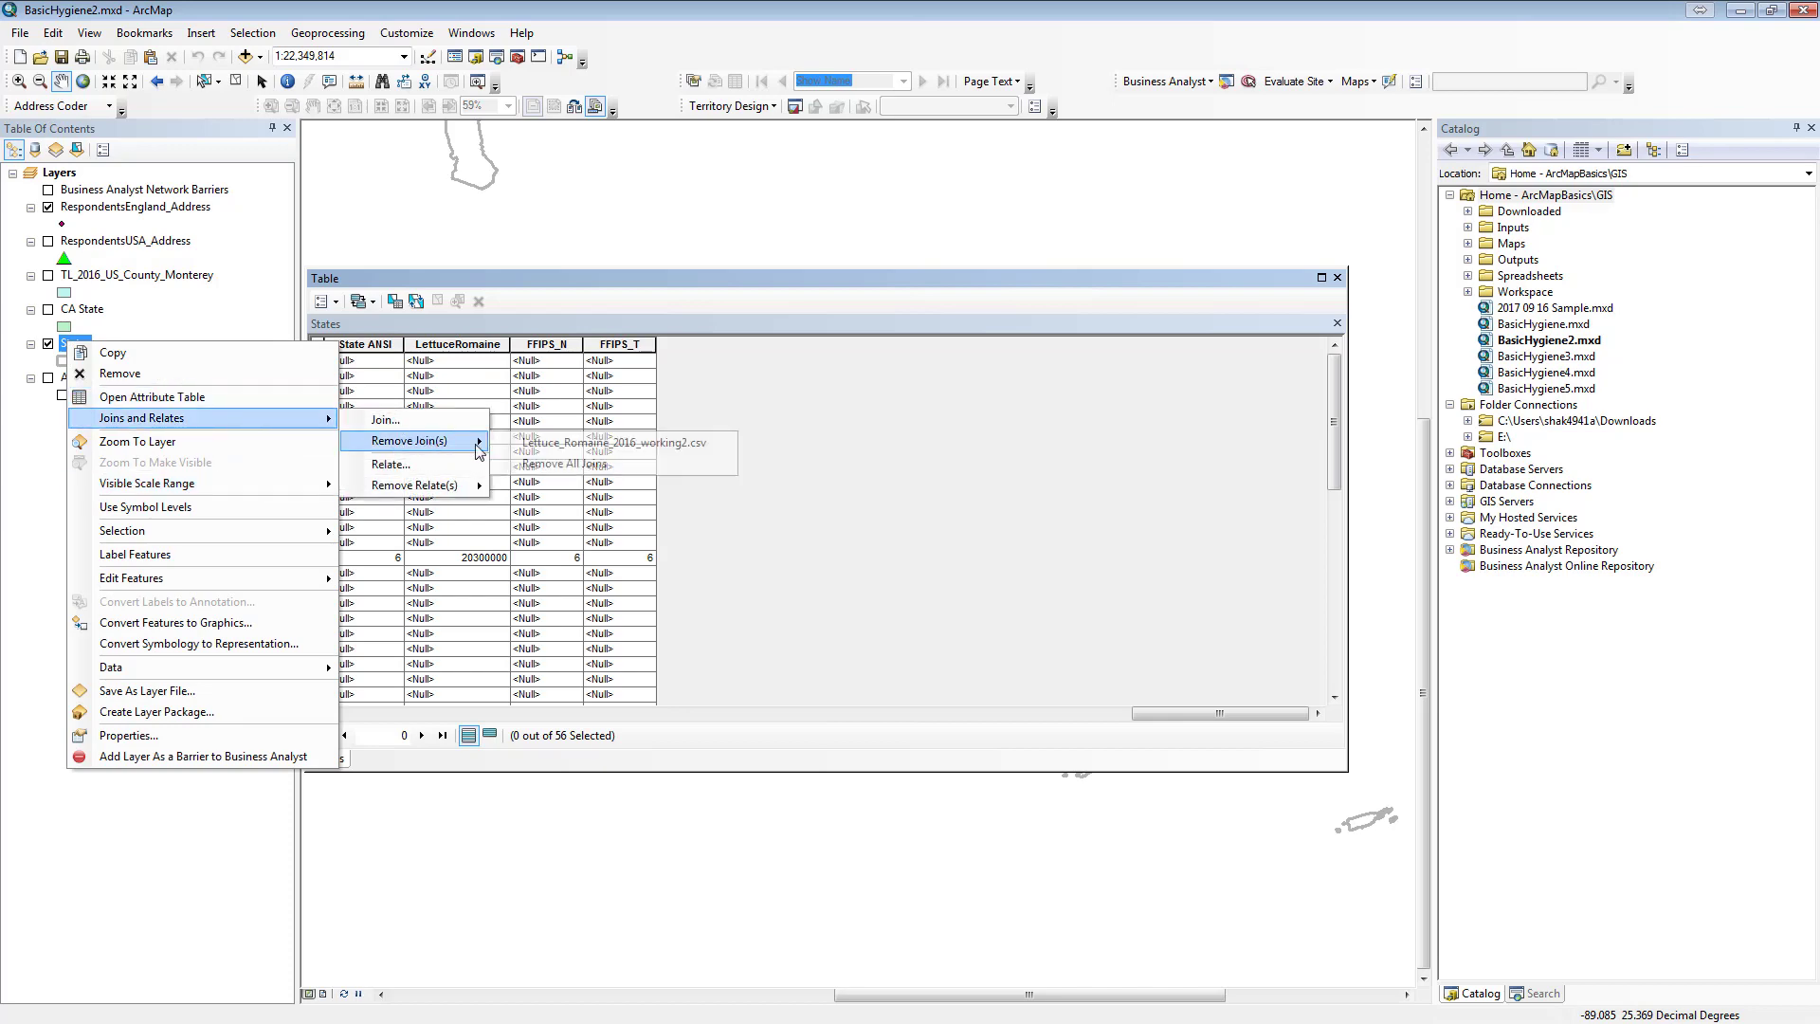
click(564, 464)
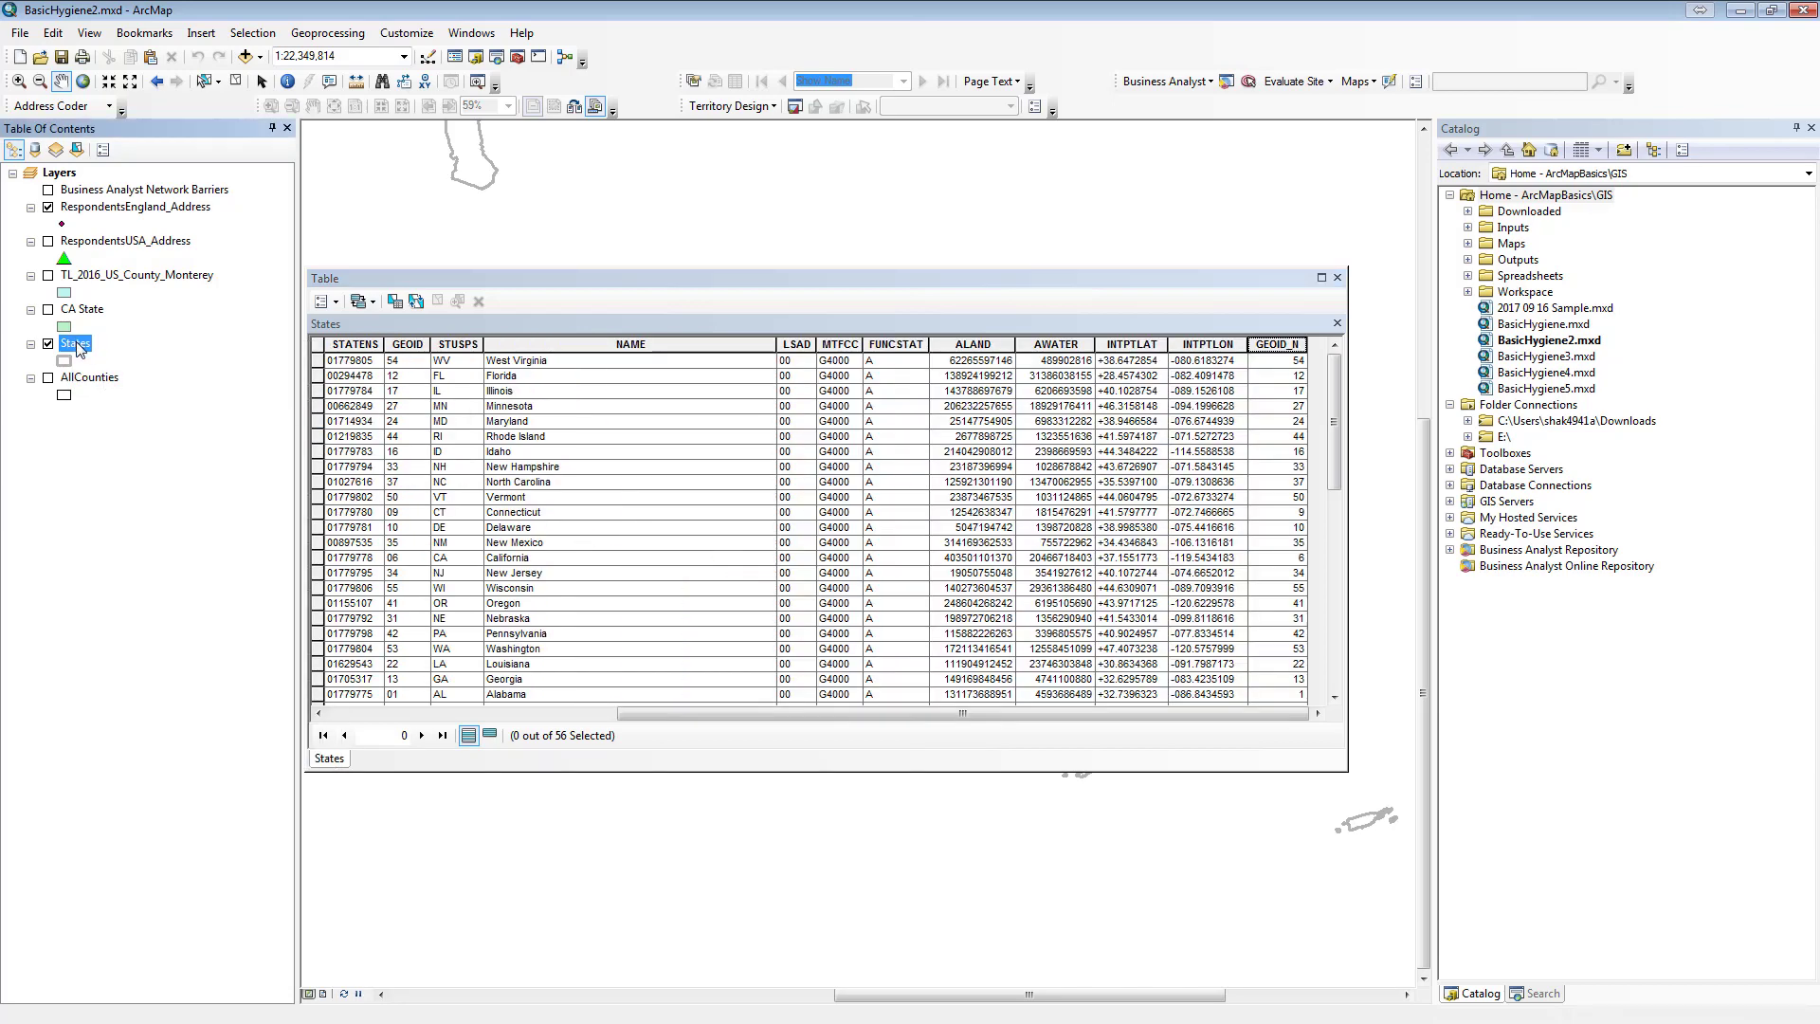
- Start a new attribute join on the States layer with Lettuce_Romaine_2016_working2.csv as the join table
right_click(79, 349)
mouse_move(256, 418)
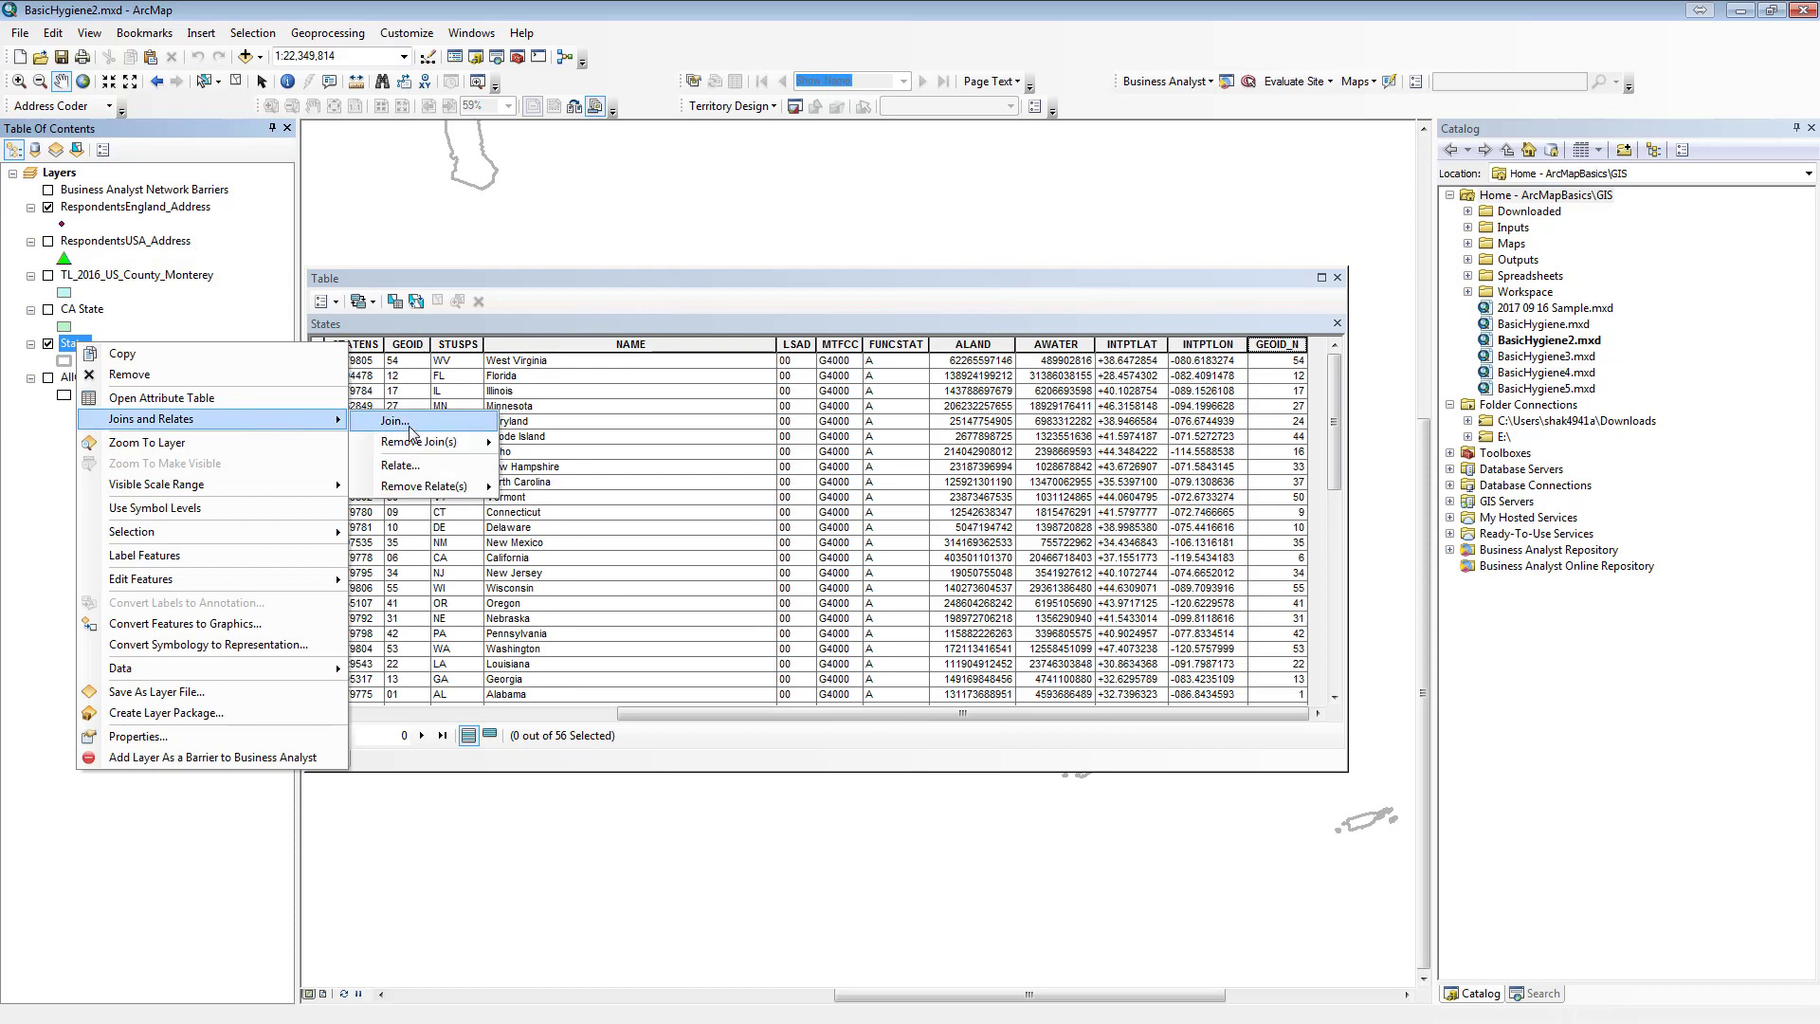
click(413, 429)
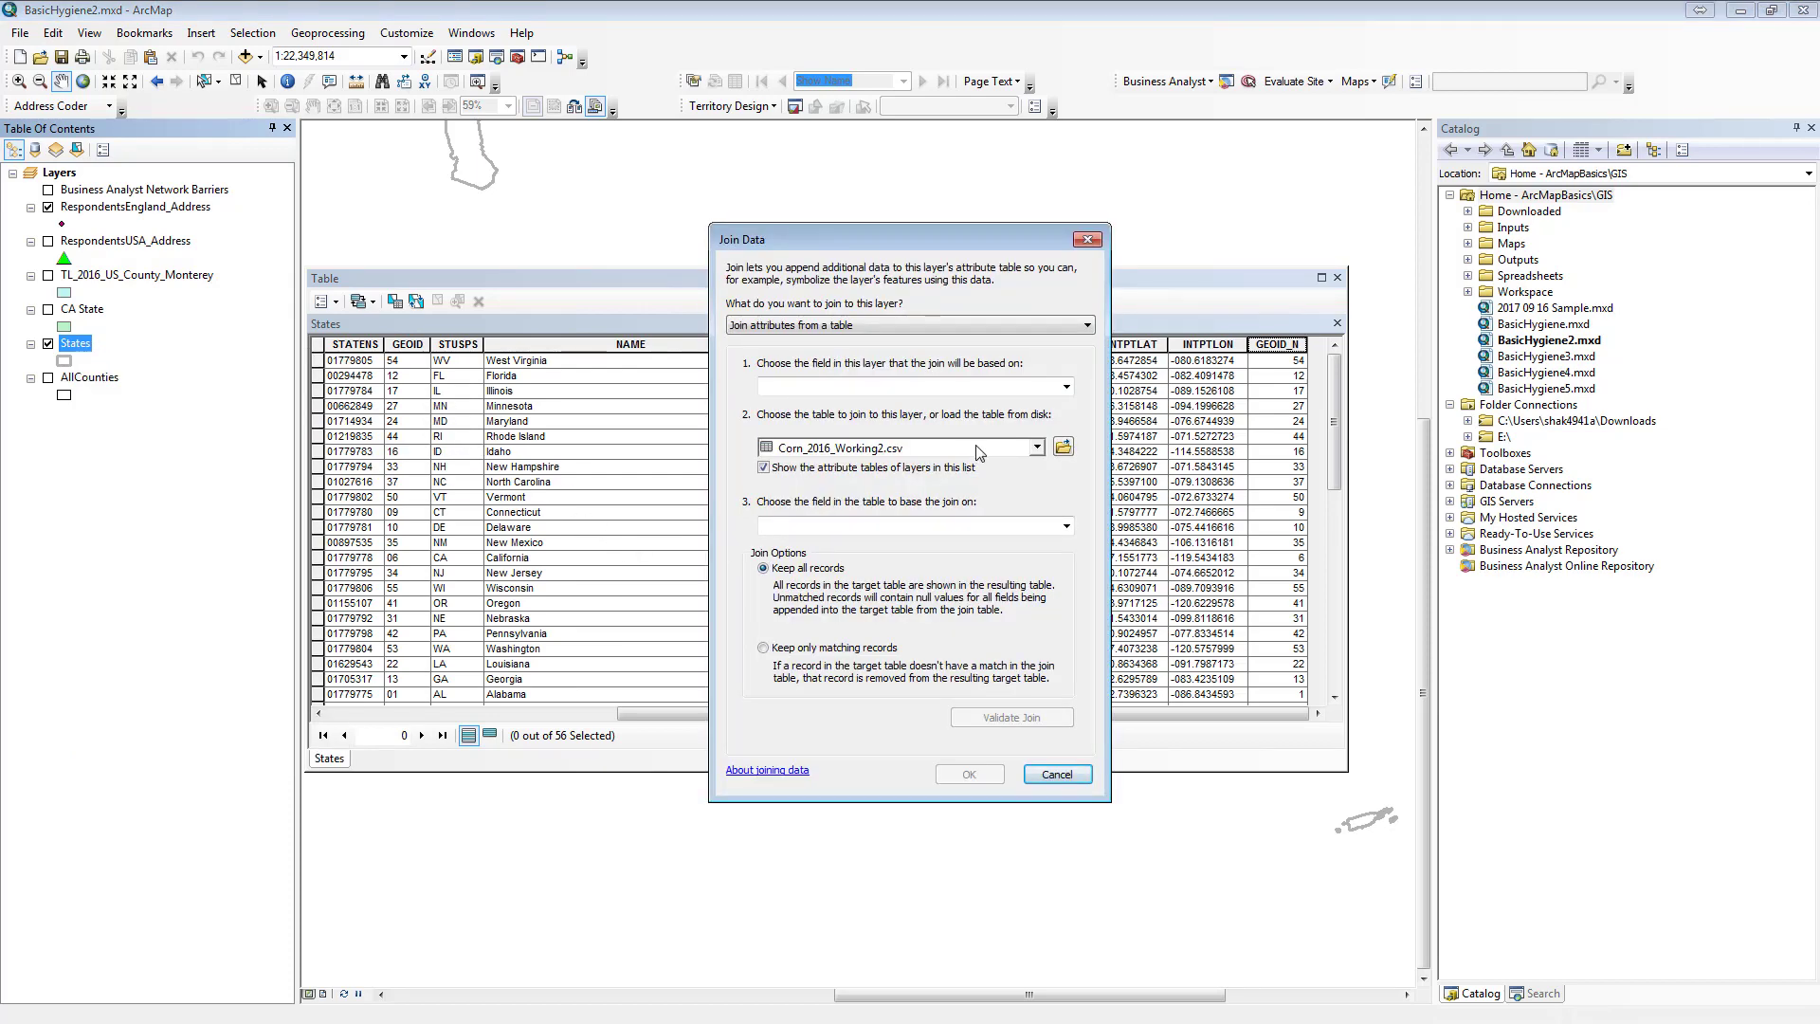
click(896, 453)
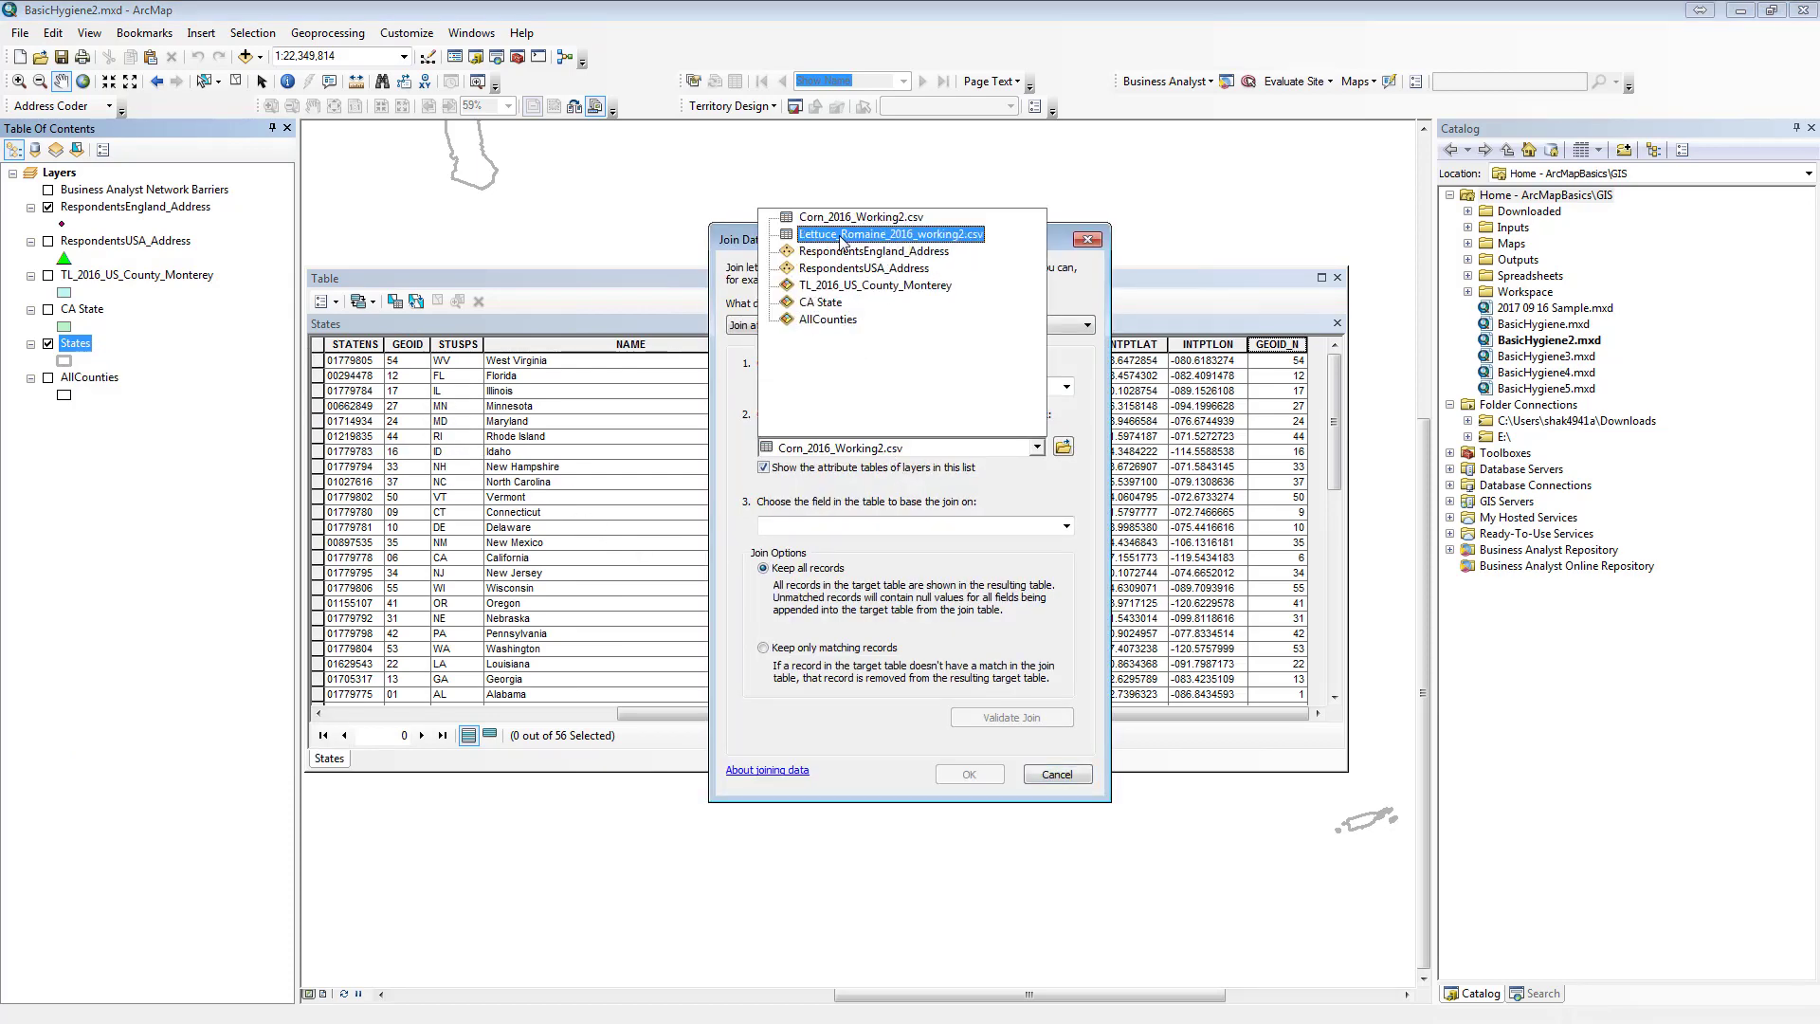
click(843, 232)
- Join the layer's GEOID_N field to the table's FFIPS_N field, keeping only matching records
click(850, 388)
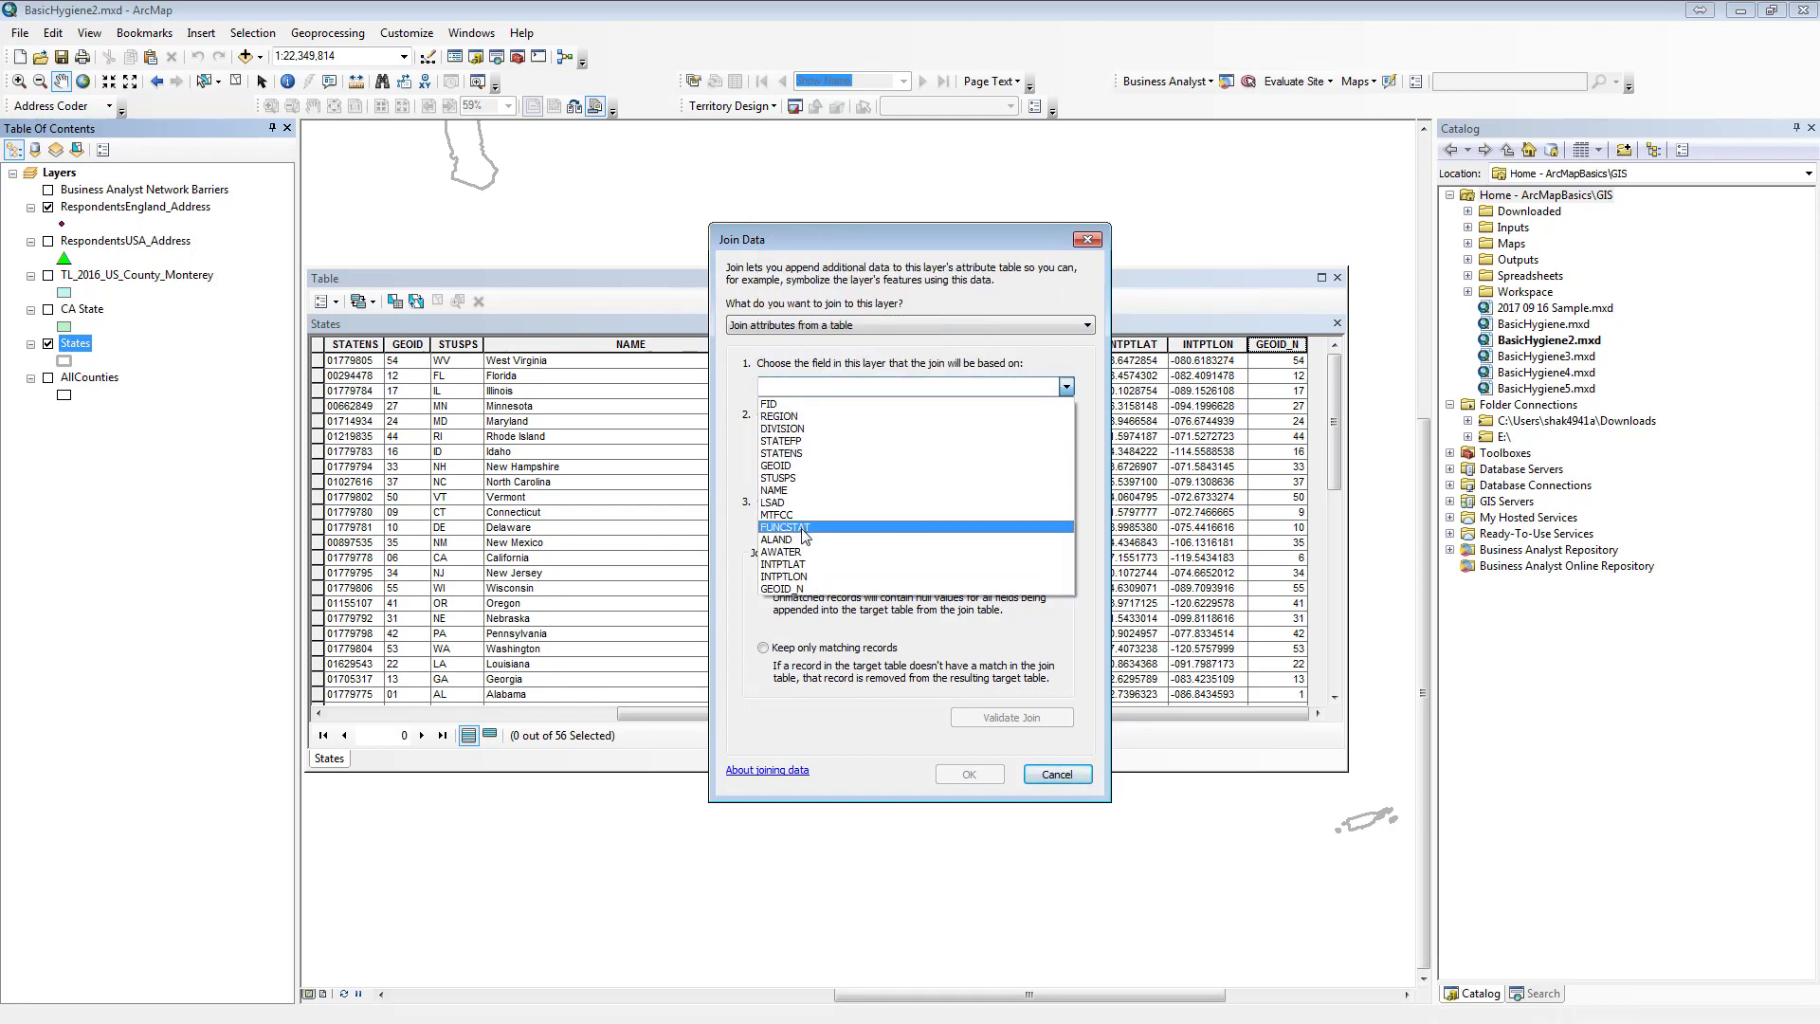
click(802, 589)
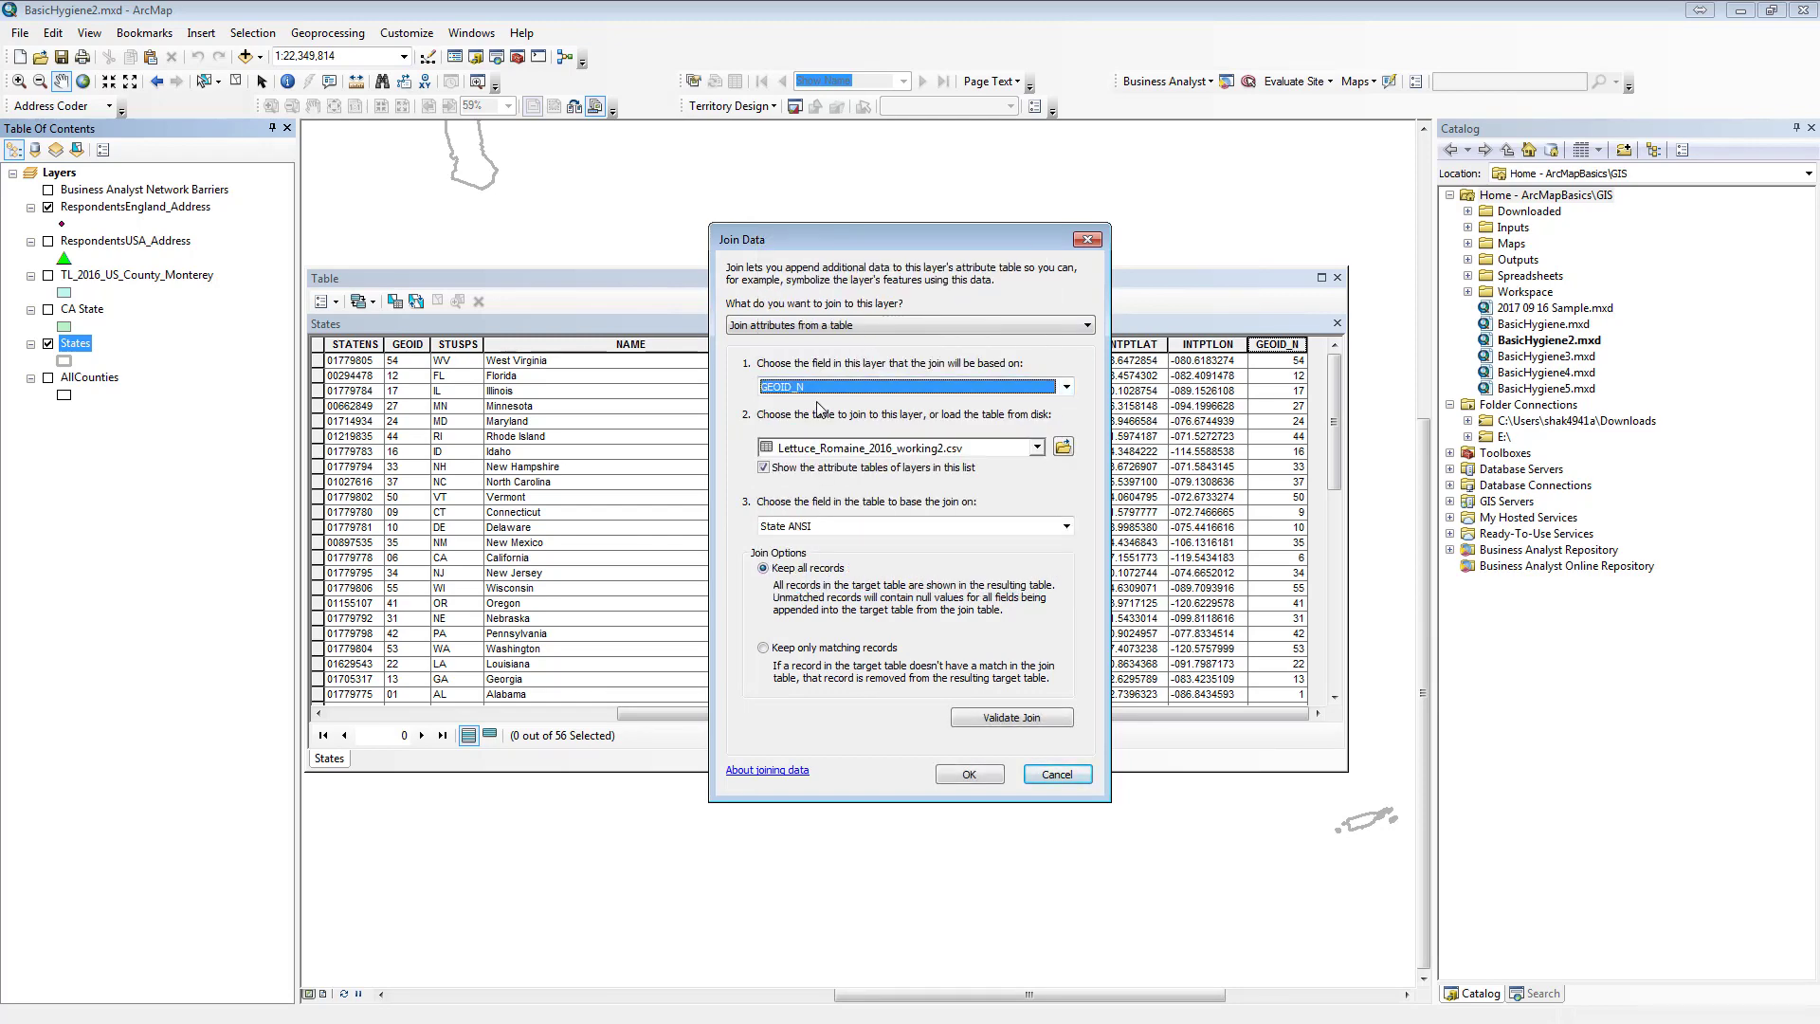
click(820, 527)
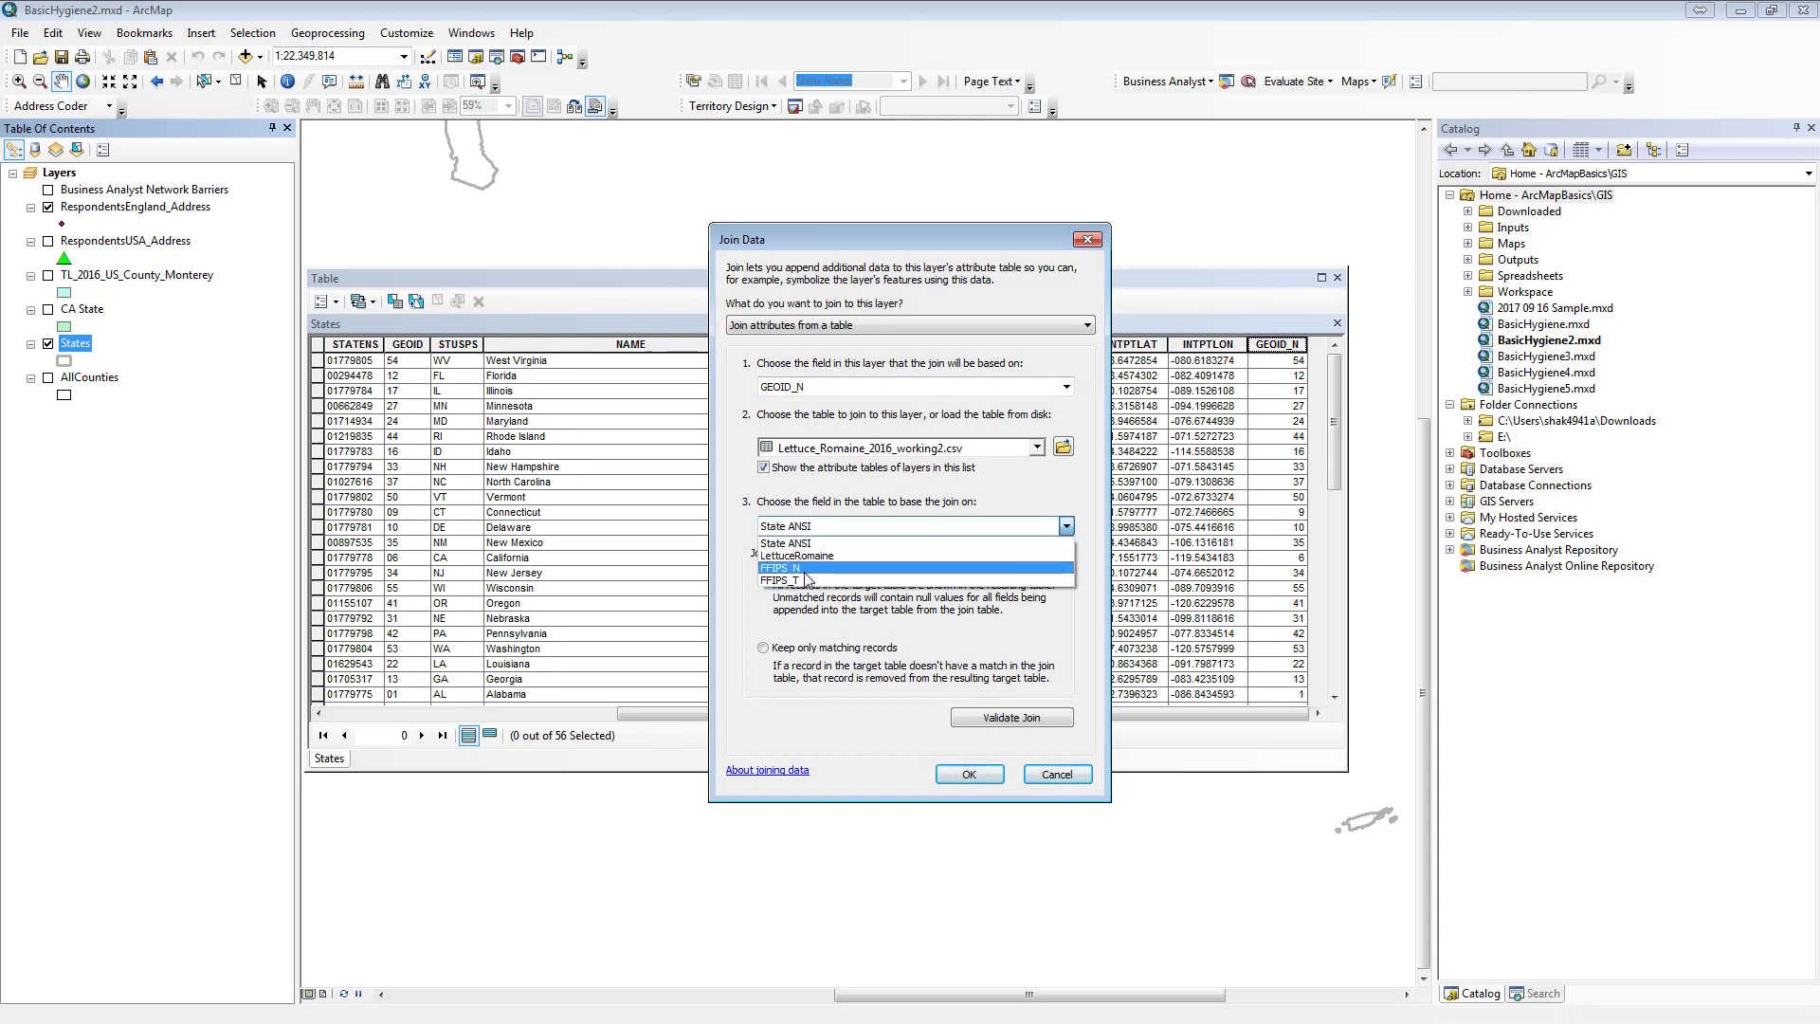
click(805, 568)
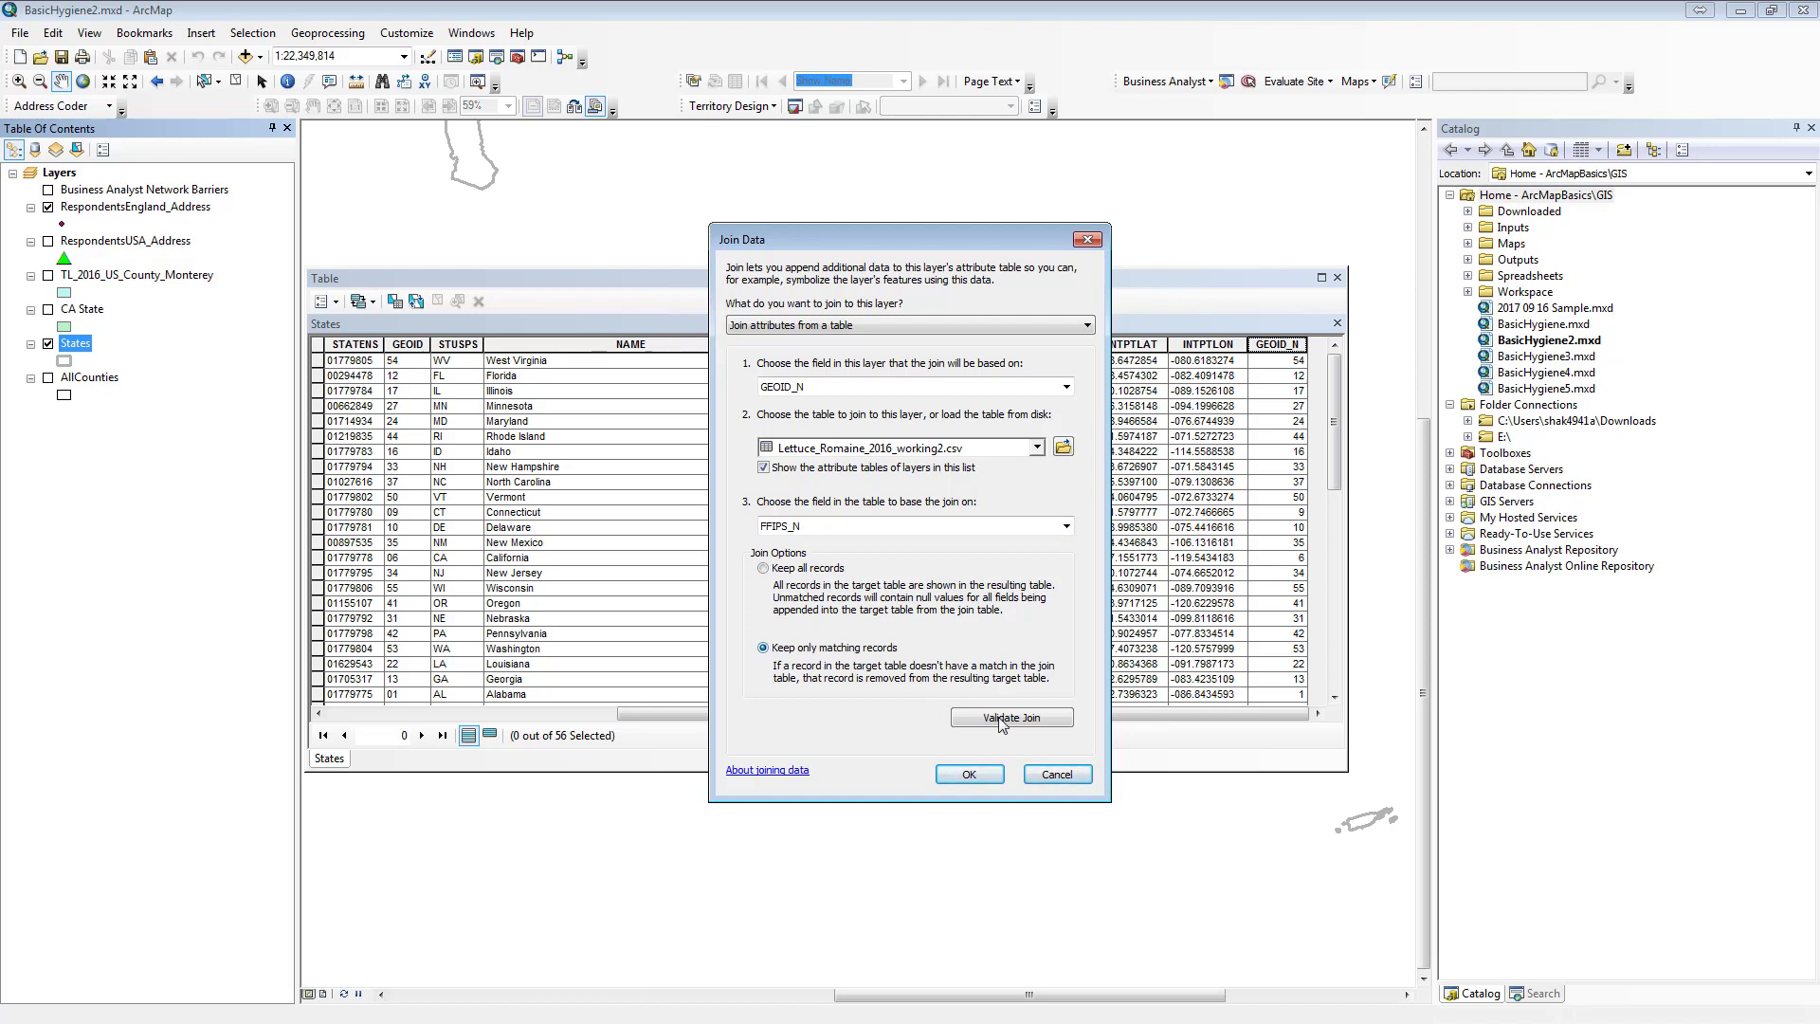
click(969, 777)
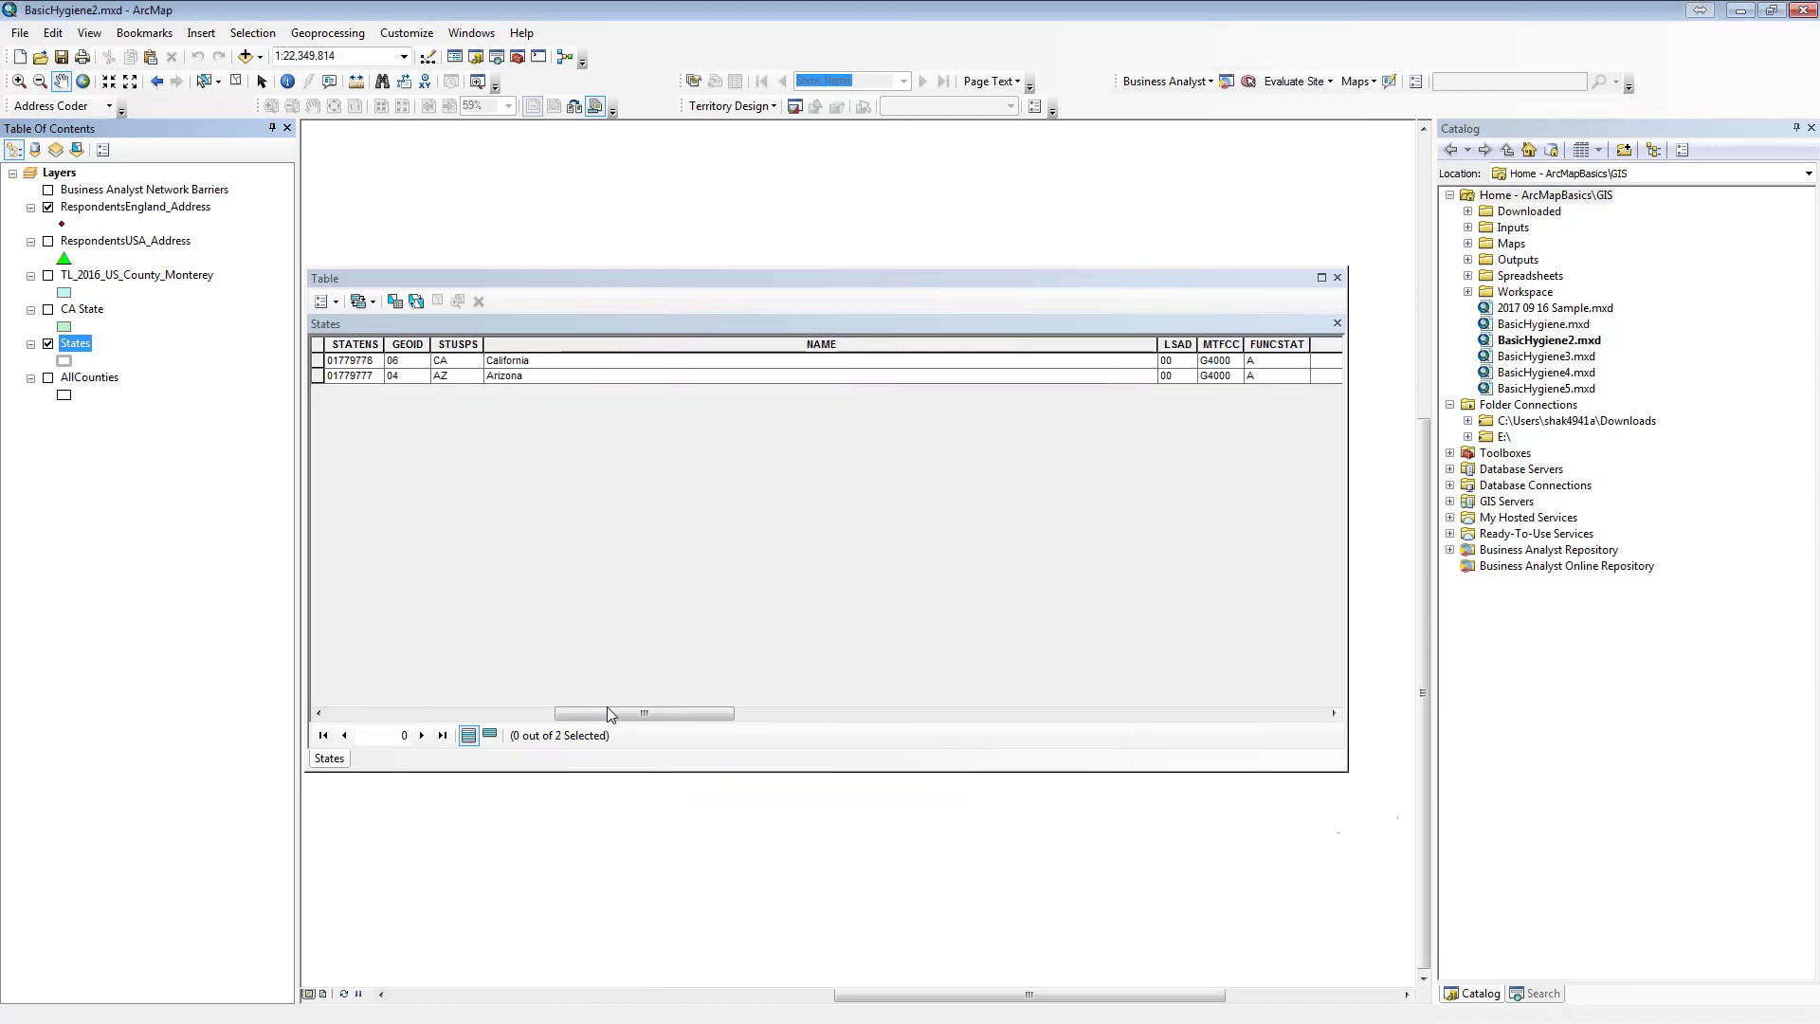
- Examine the joined State, LettuceRomaine and FFIPS_N columns in the States table
drag(608, 708, 1324, 772)
click(577, 346)
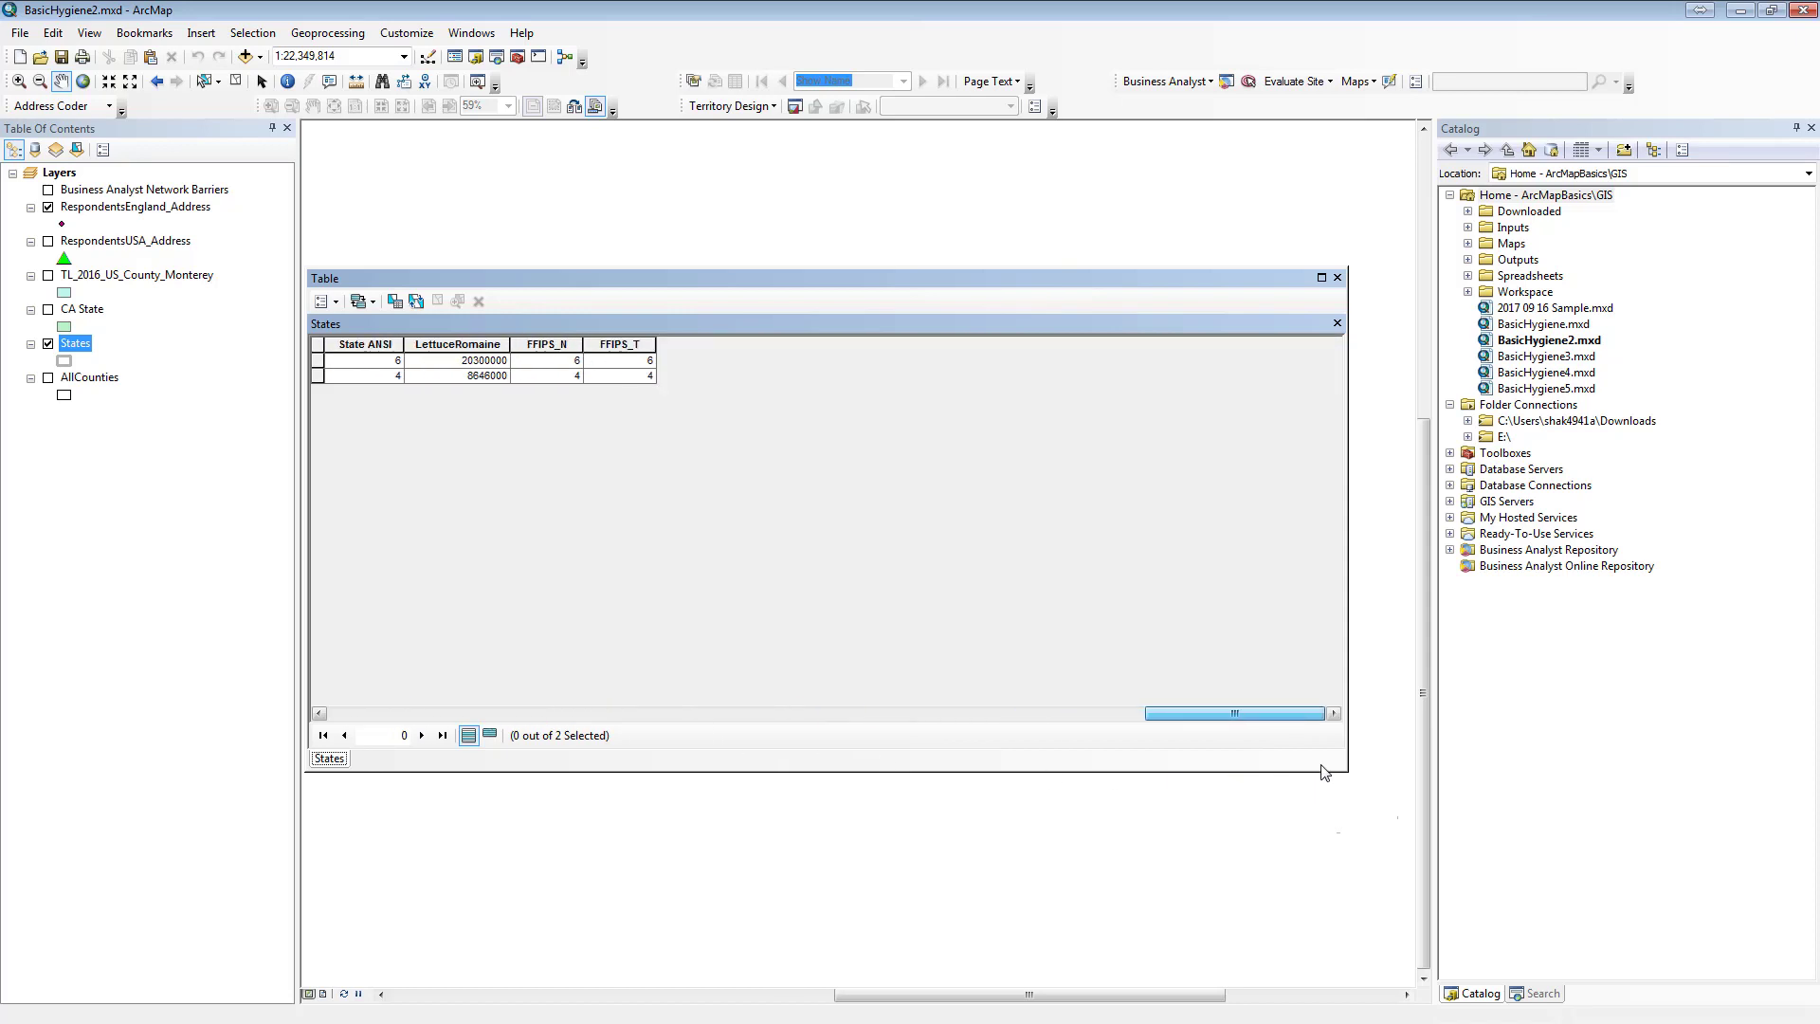
click(561, 345)
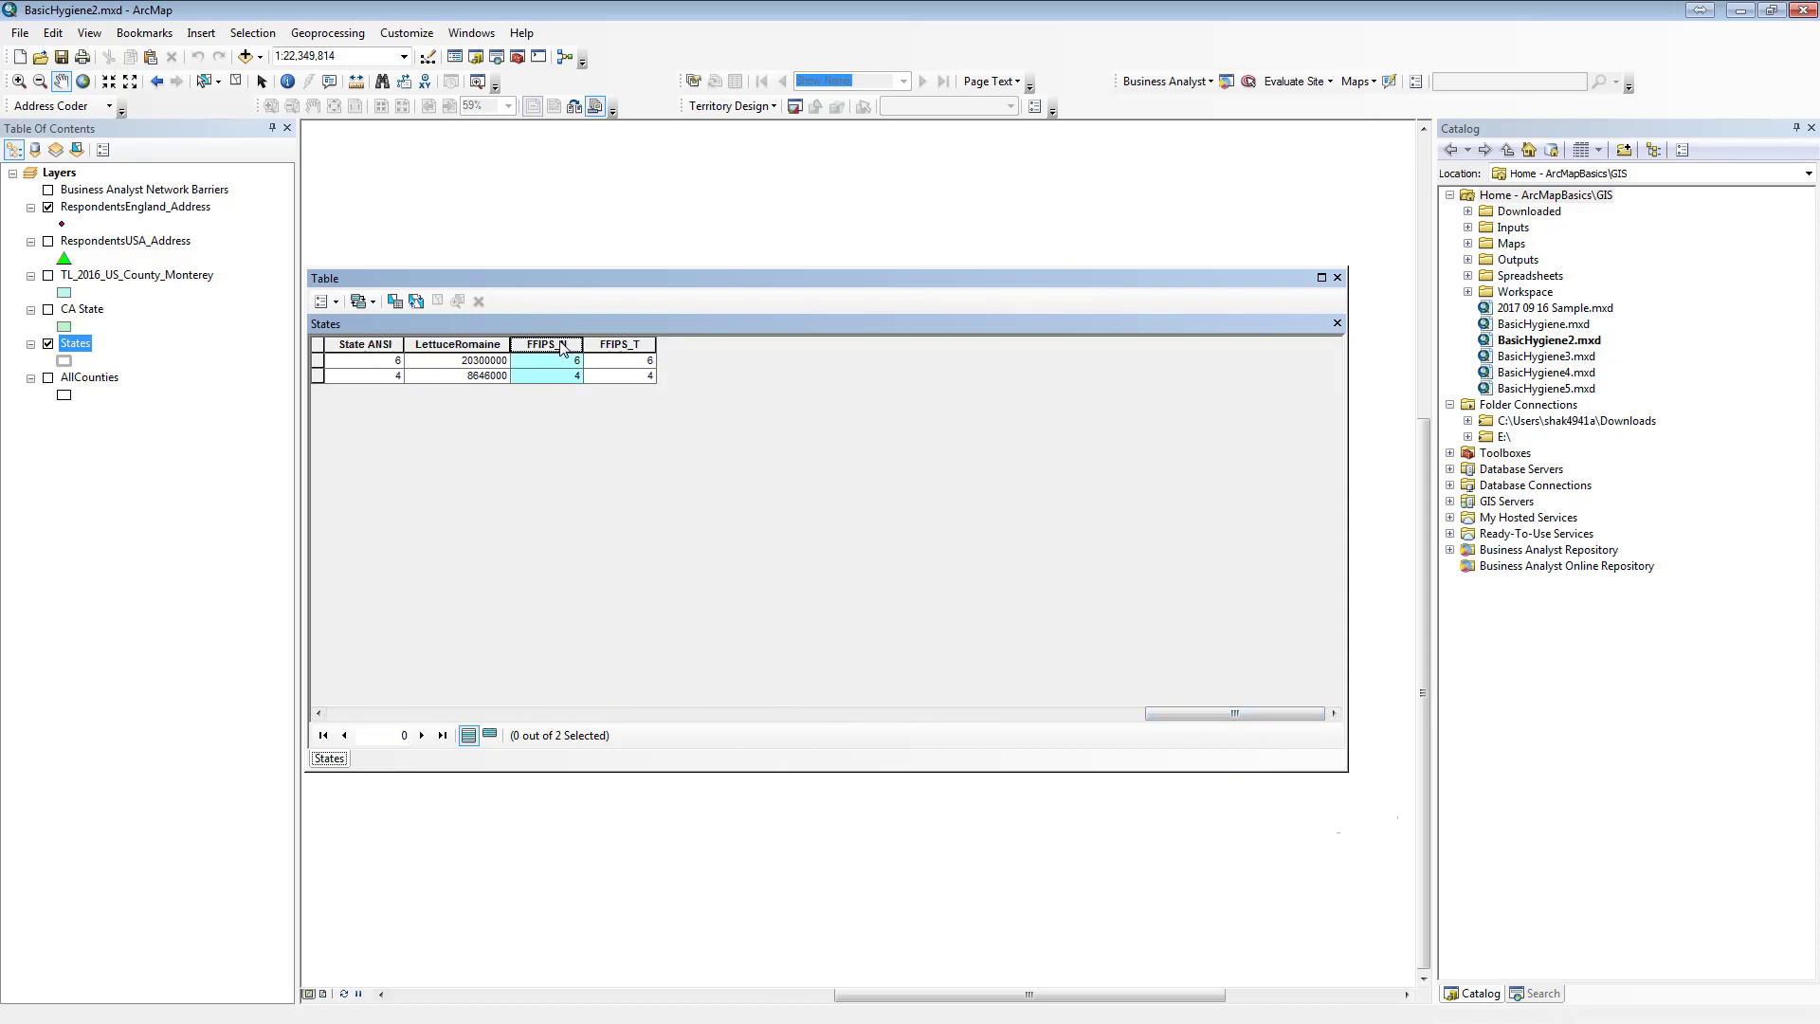
drag(1220, 713, 1171, 713)
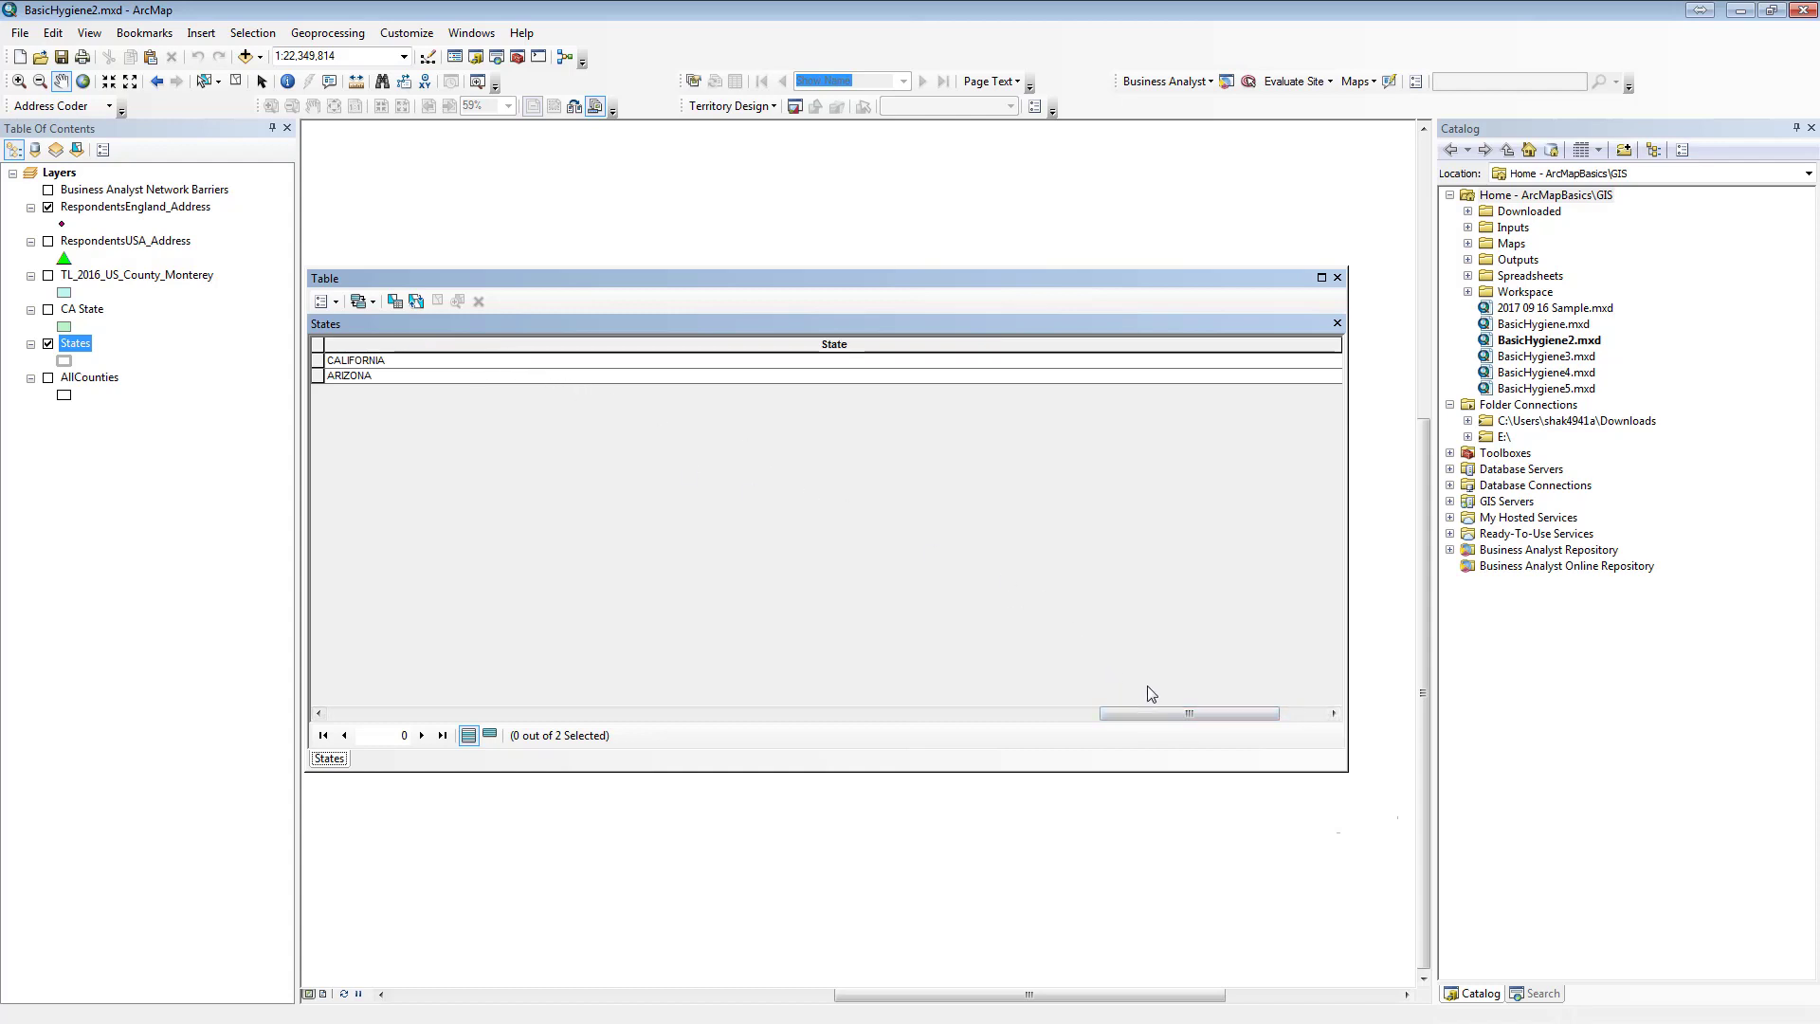
drag(1191, 713, 1237, 714)
drag(1086, 723, 183, 508)
- Start exporting all features of the joined States layer and choose the Outputs folder as the save location
right_click(80, 352)
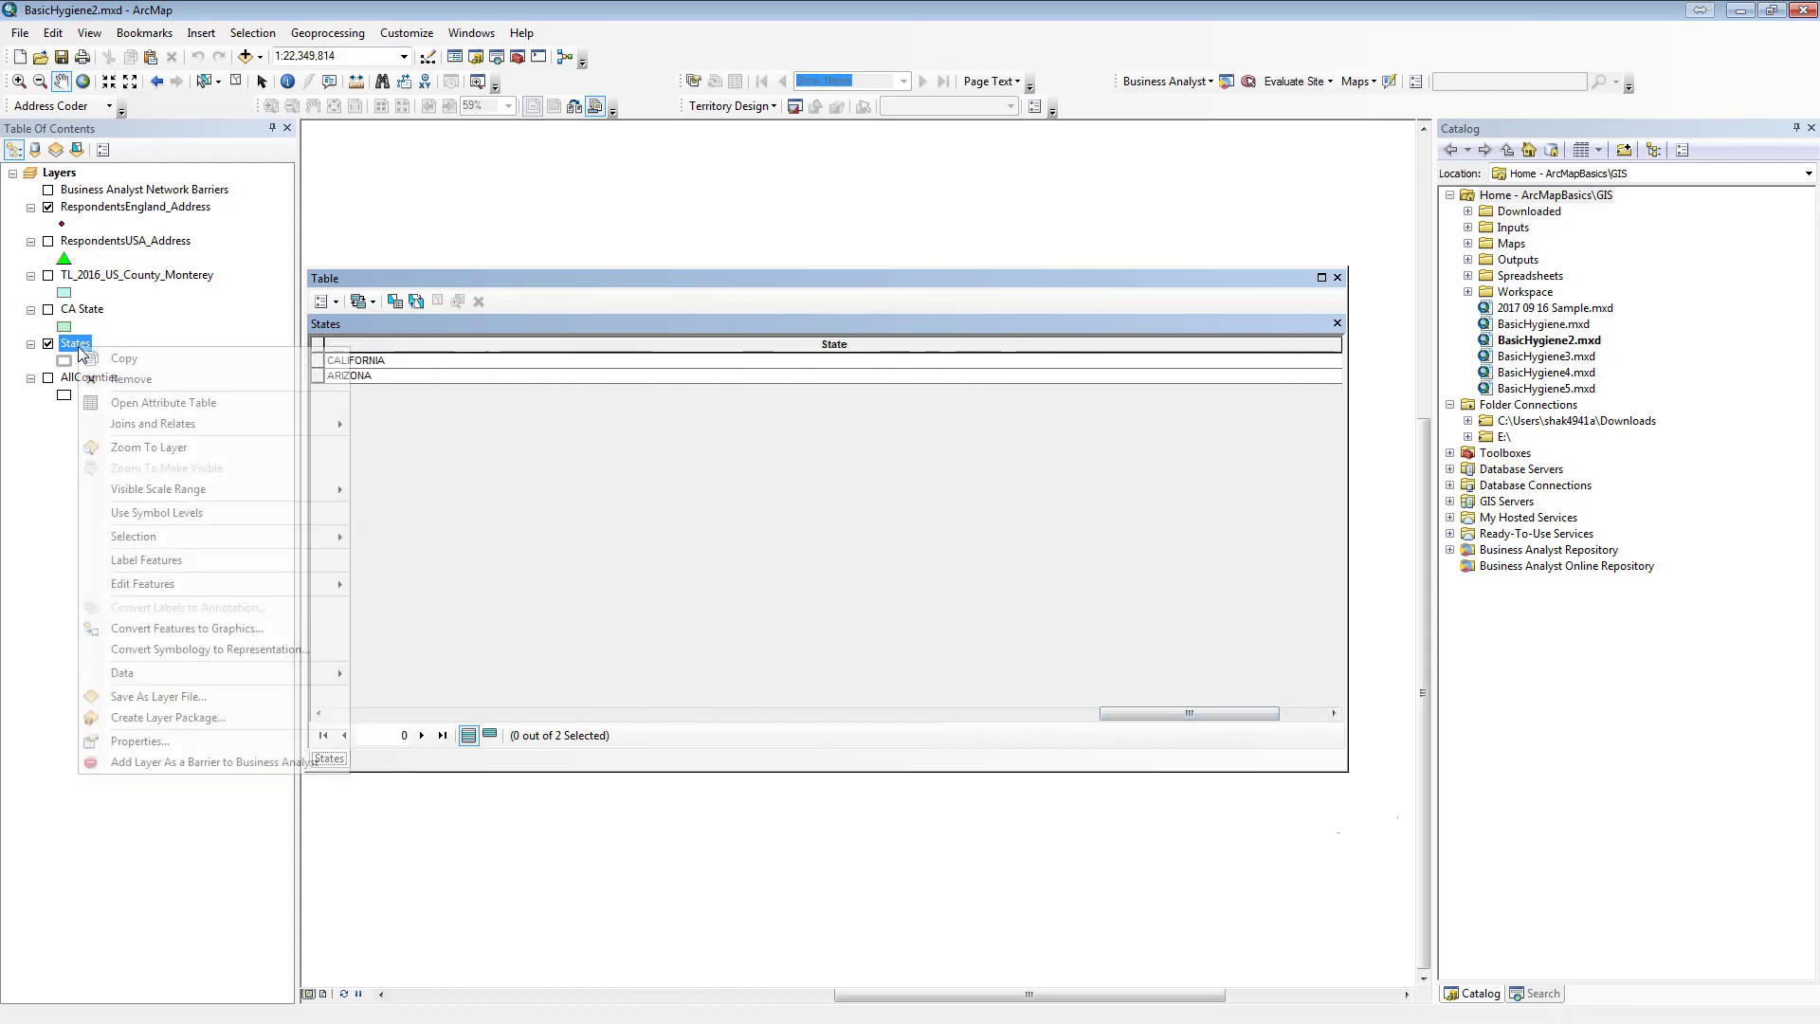
mouse_move(277, 673)
click(391, 697)
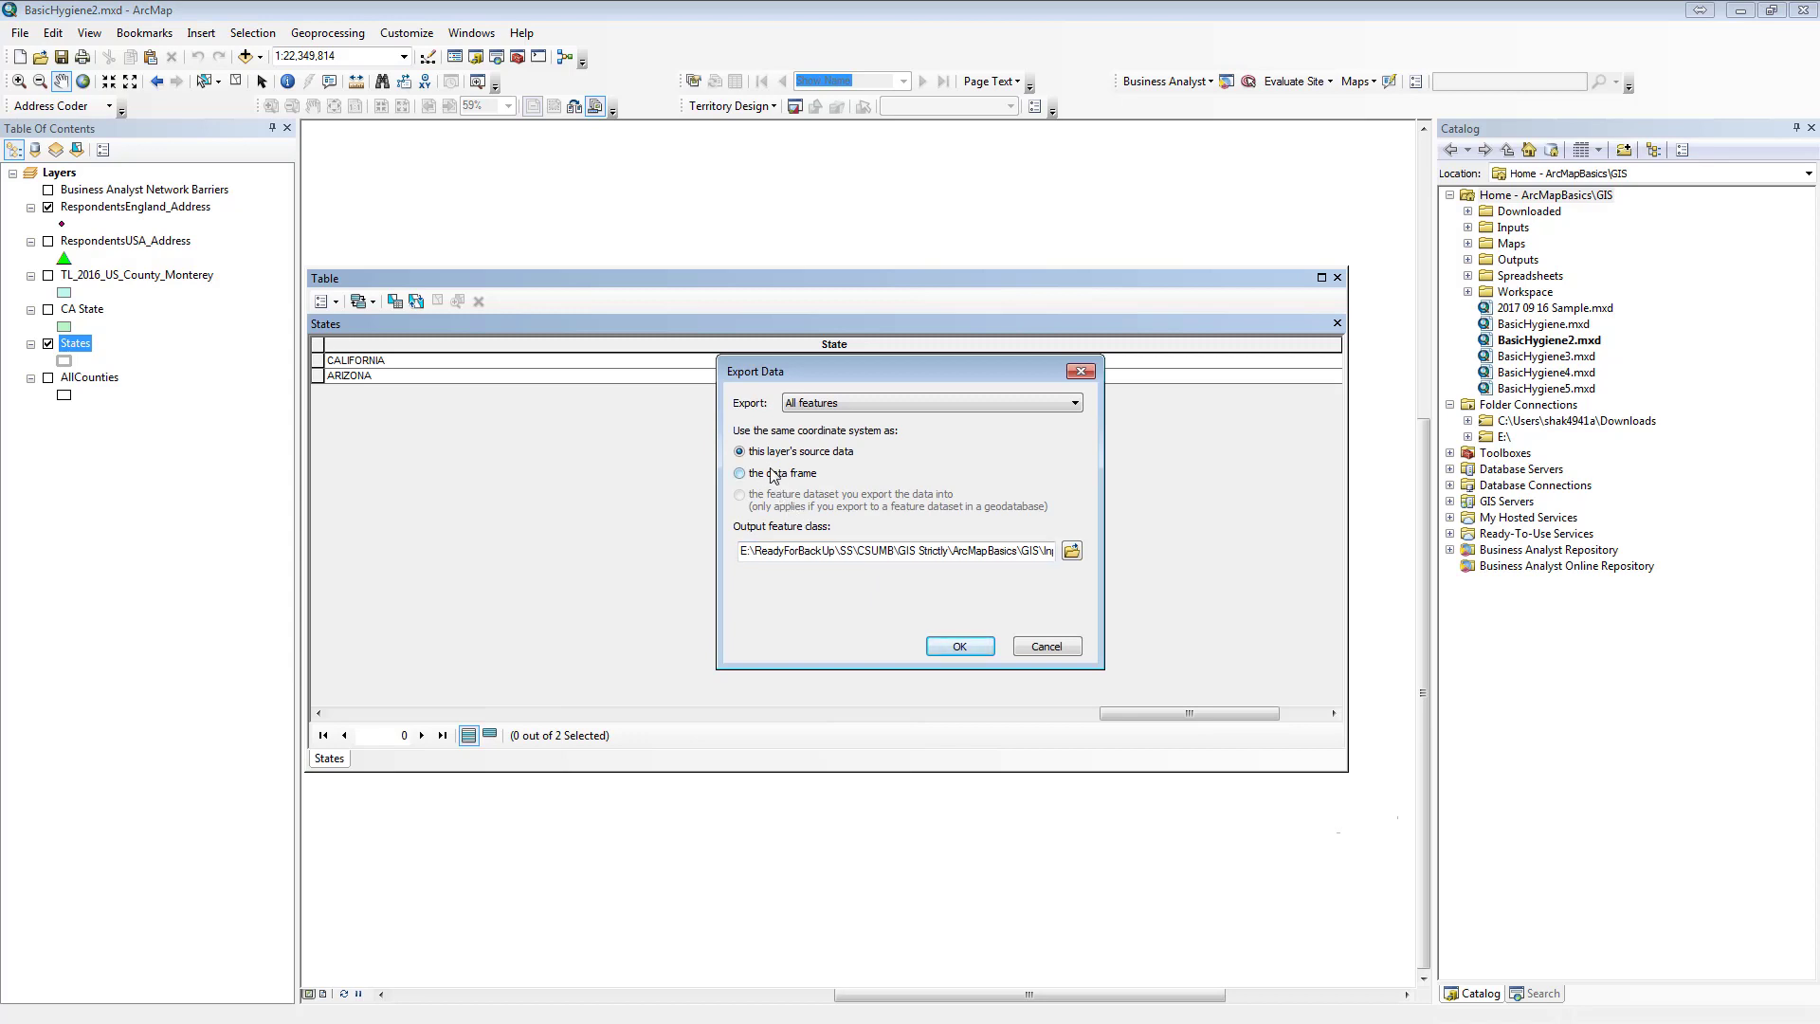
click(1072, 551)
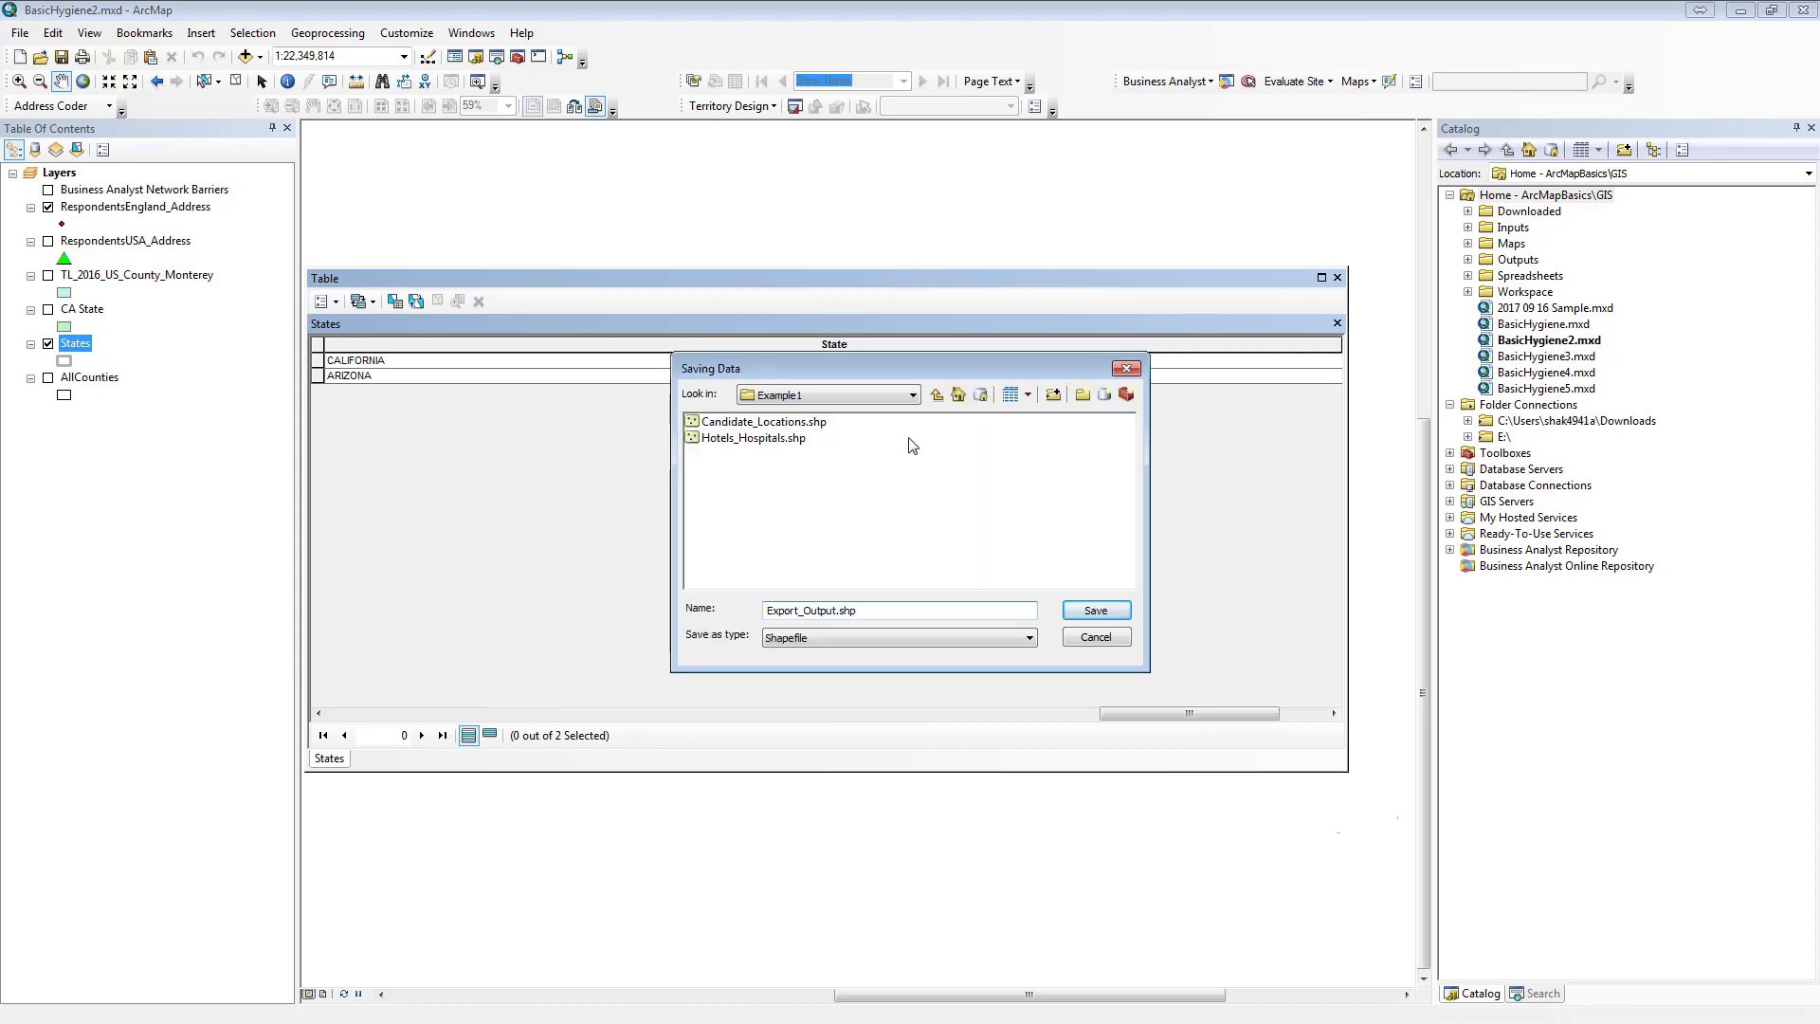
click(936, 395)
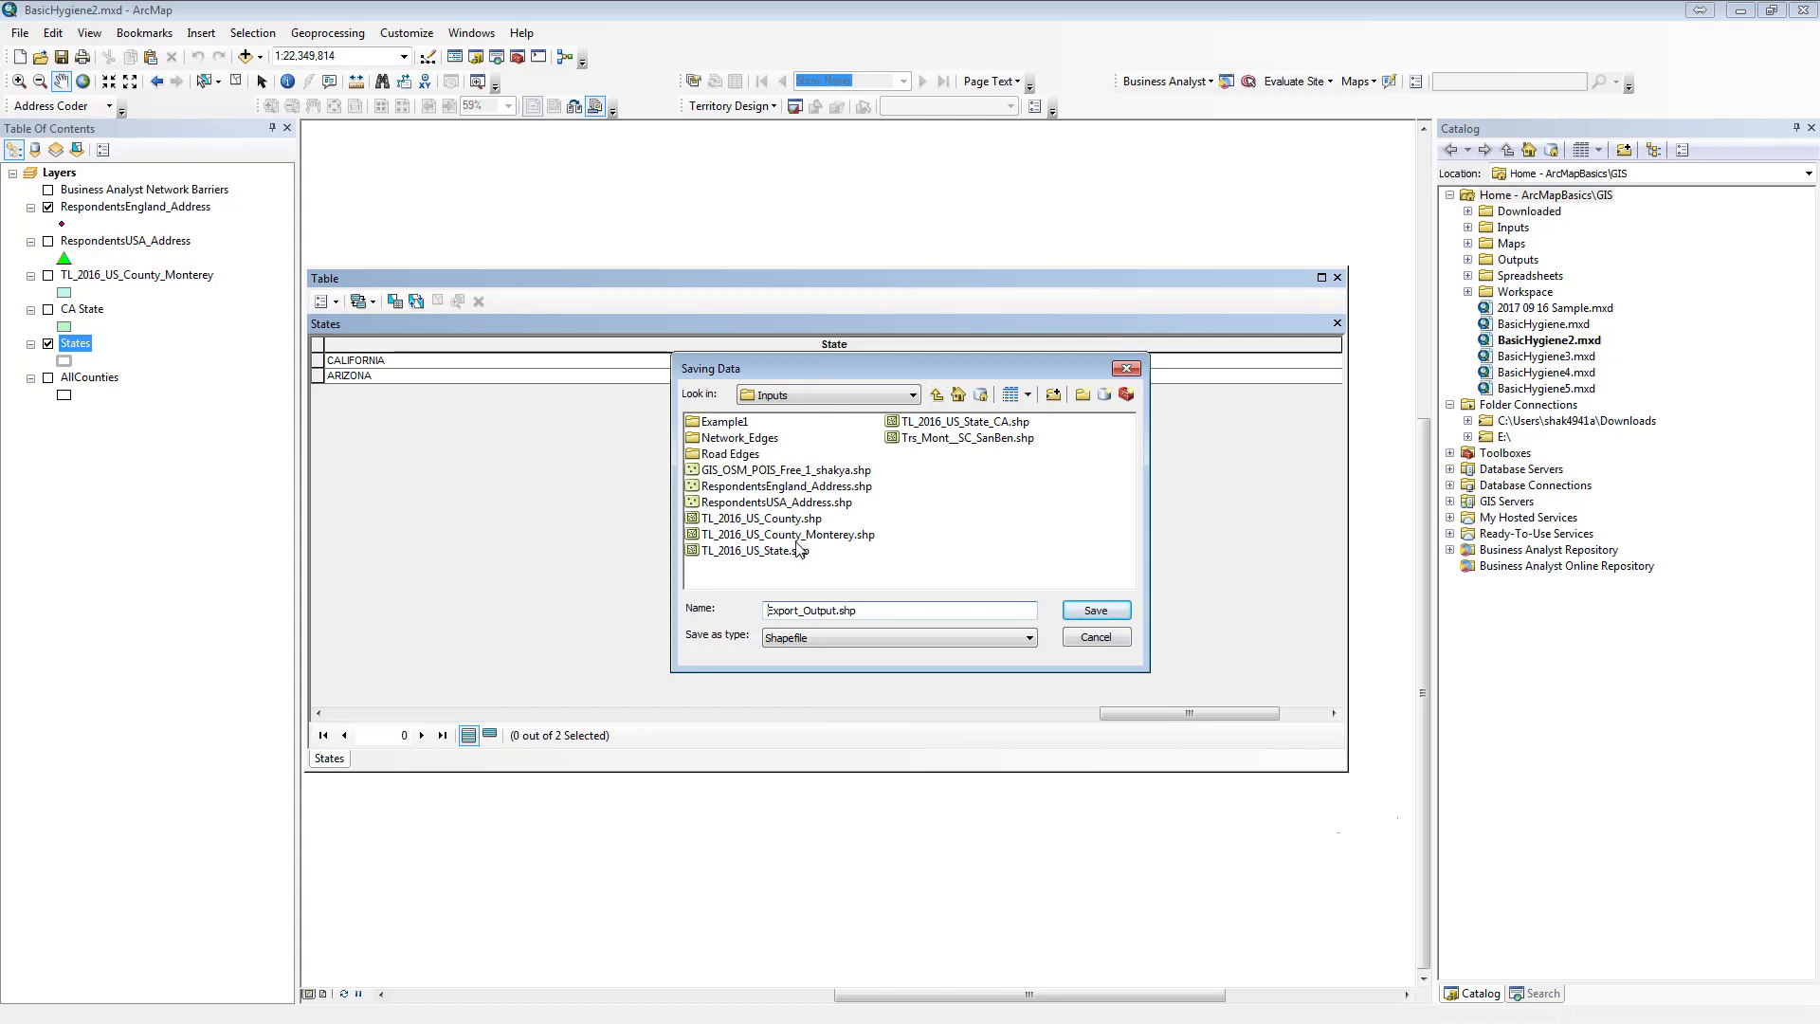
click(958, 394)
click(721, 472)
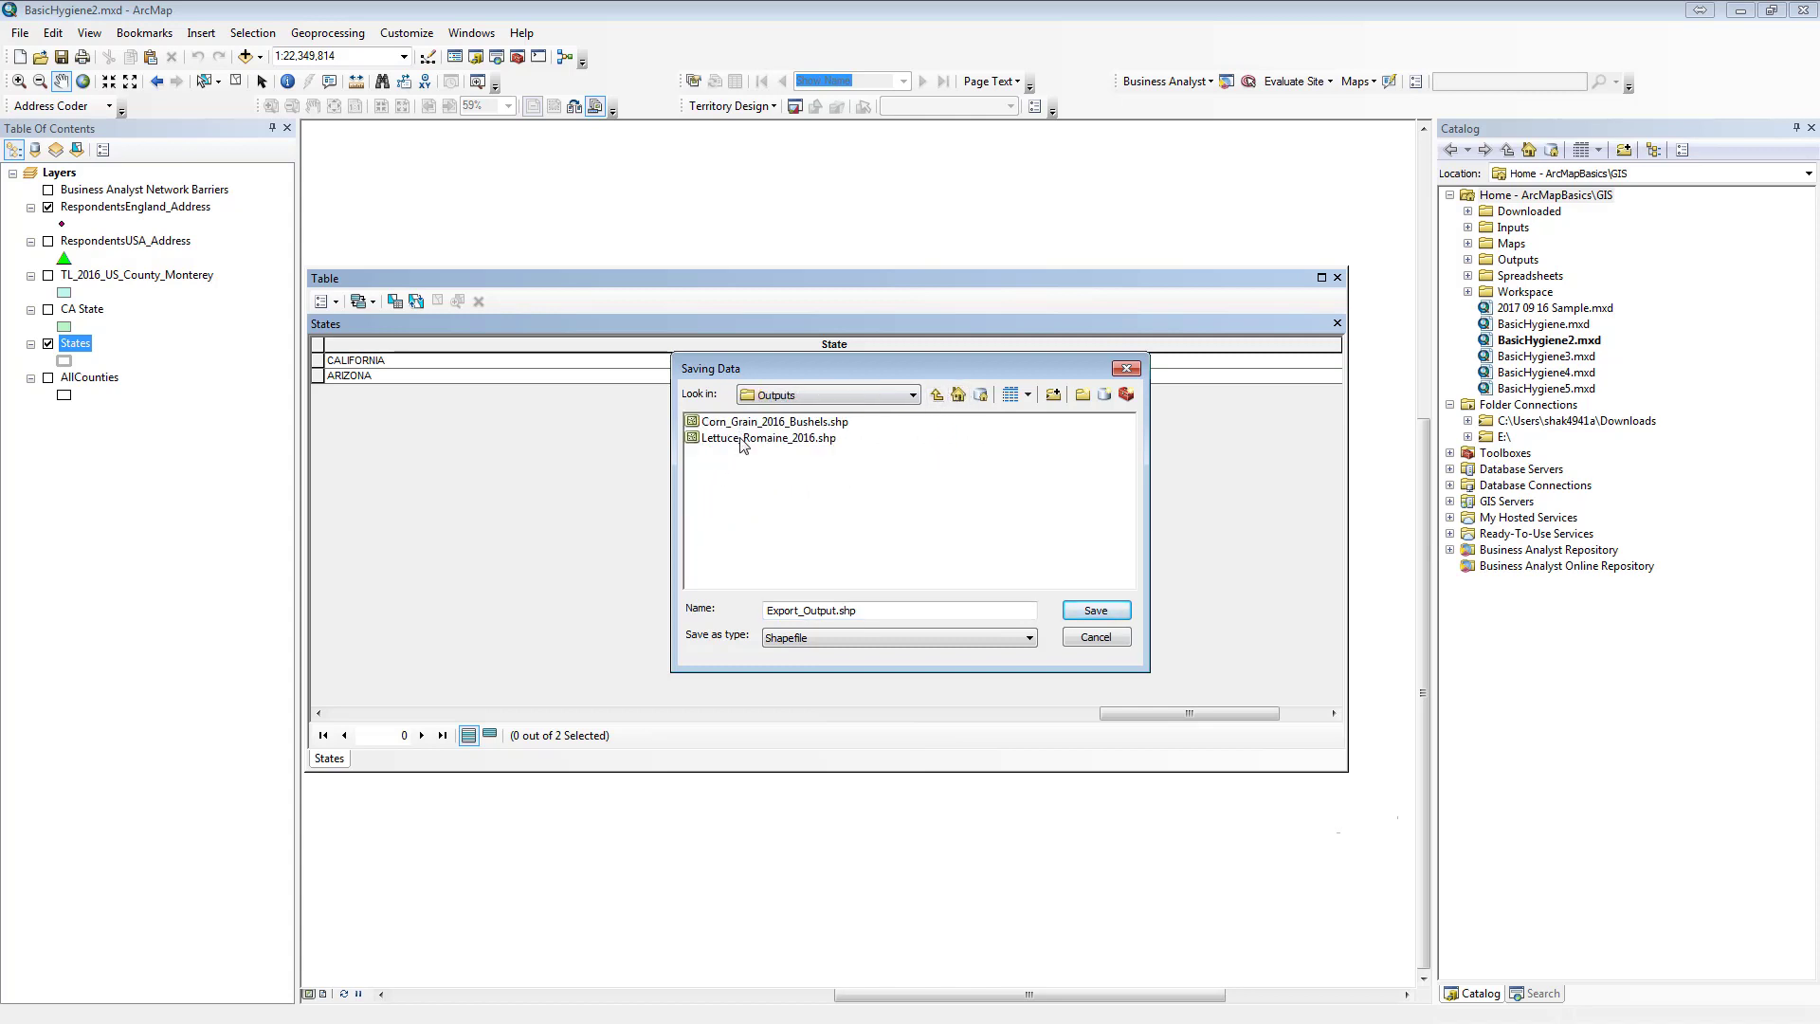
- Export over the existing Lettuce_Romaine_2016.shp using the data frame's coordinate system, and add the exported layer to the map
click(743, 441)
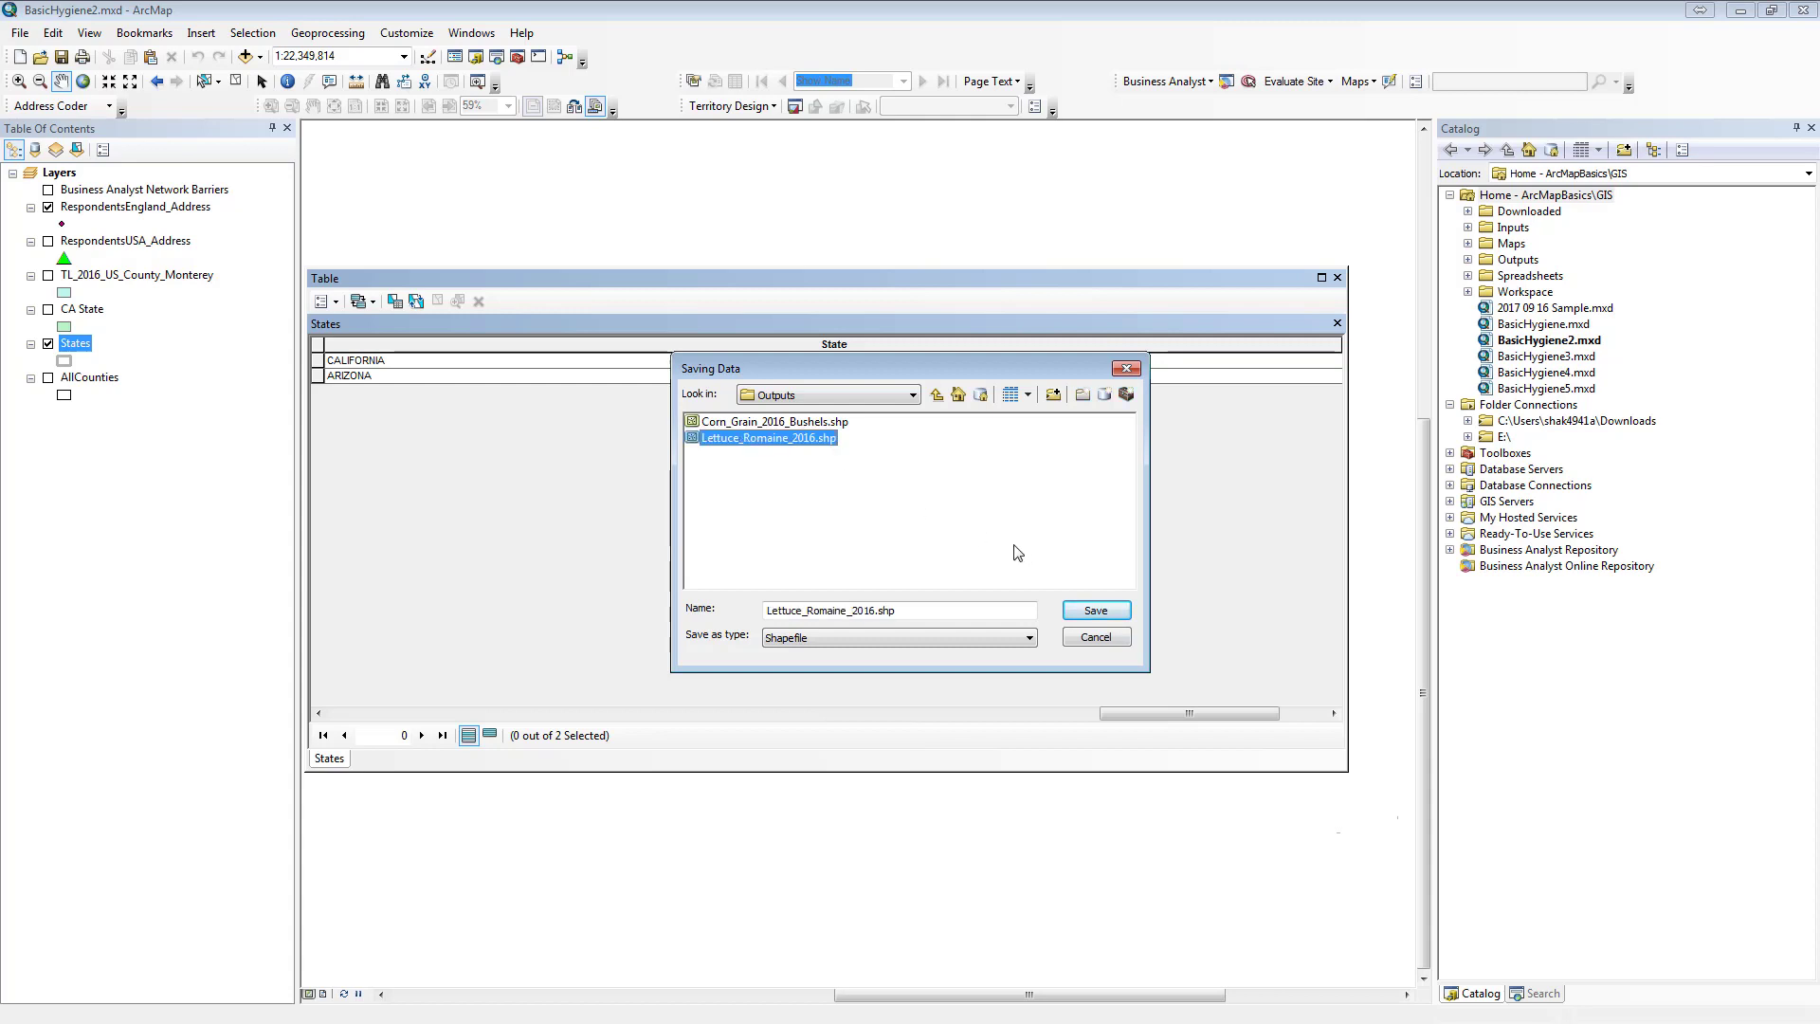
click(1097, 612)
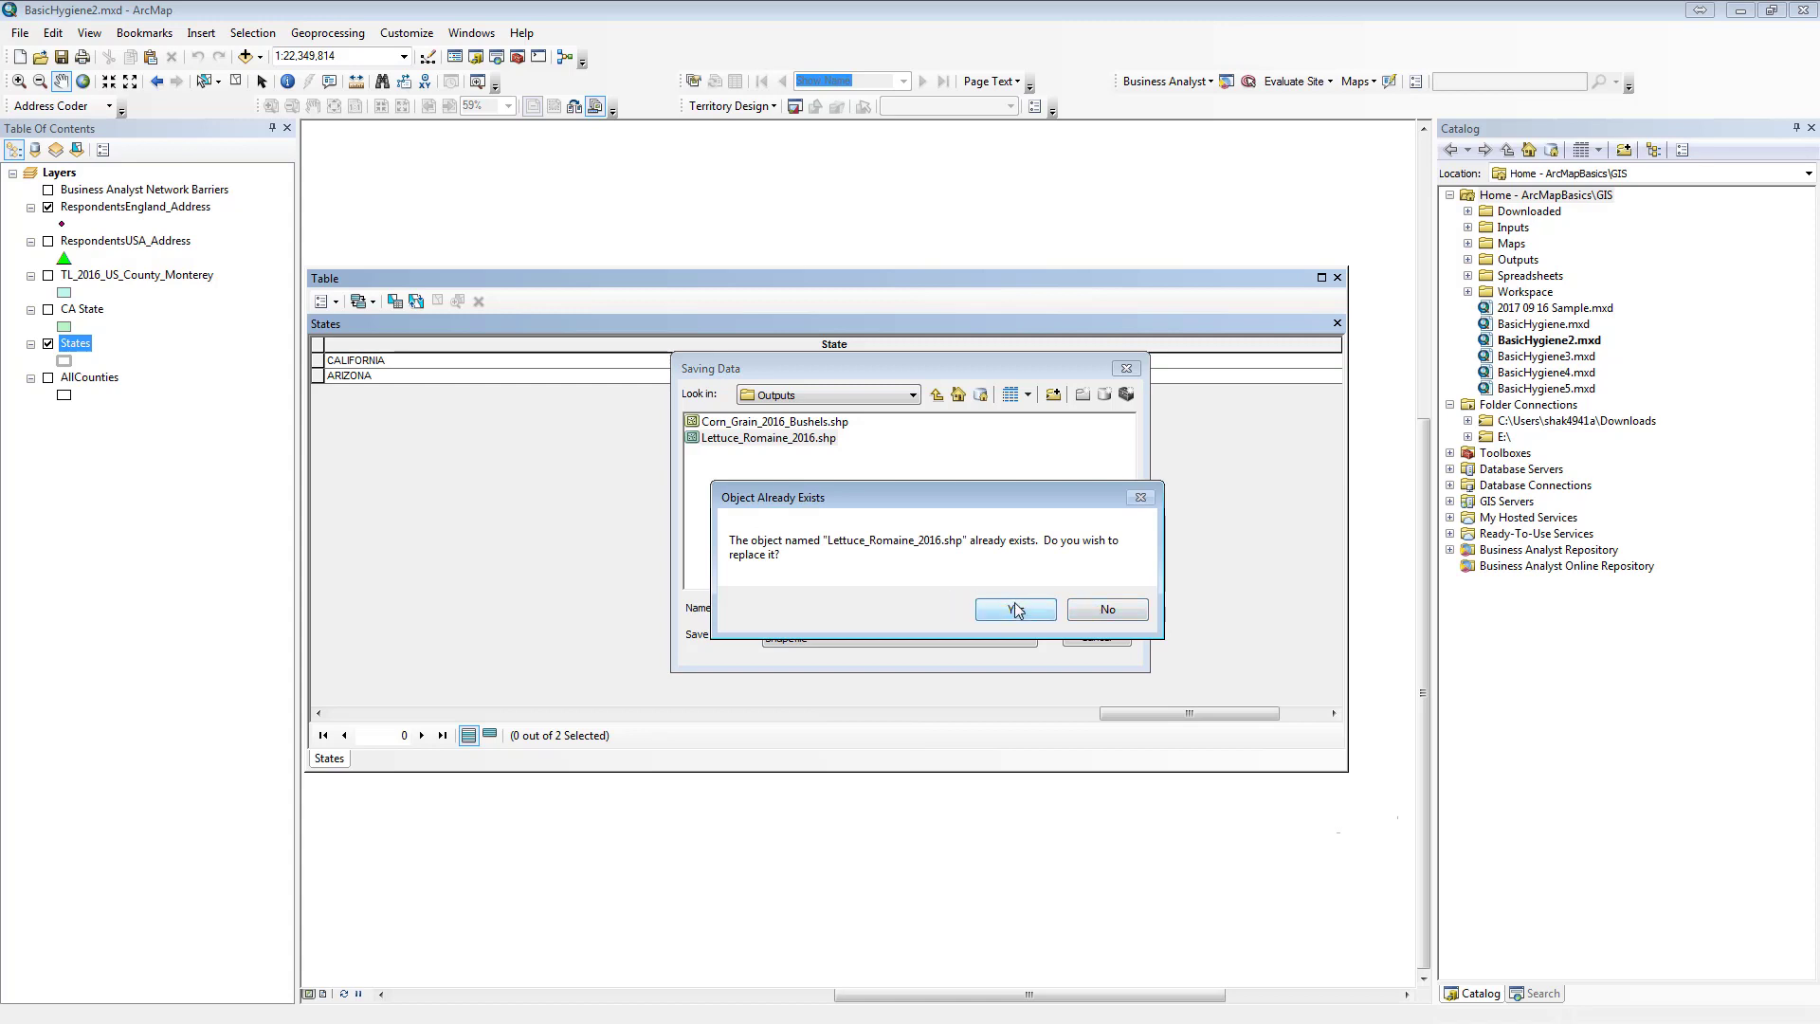
click(1015, 609)
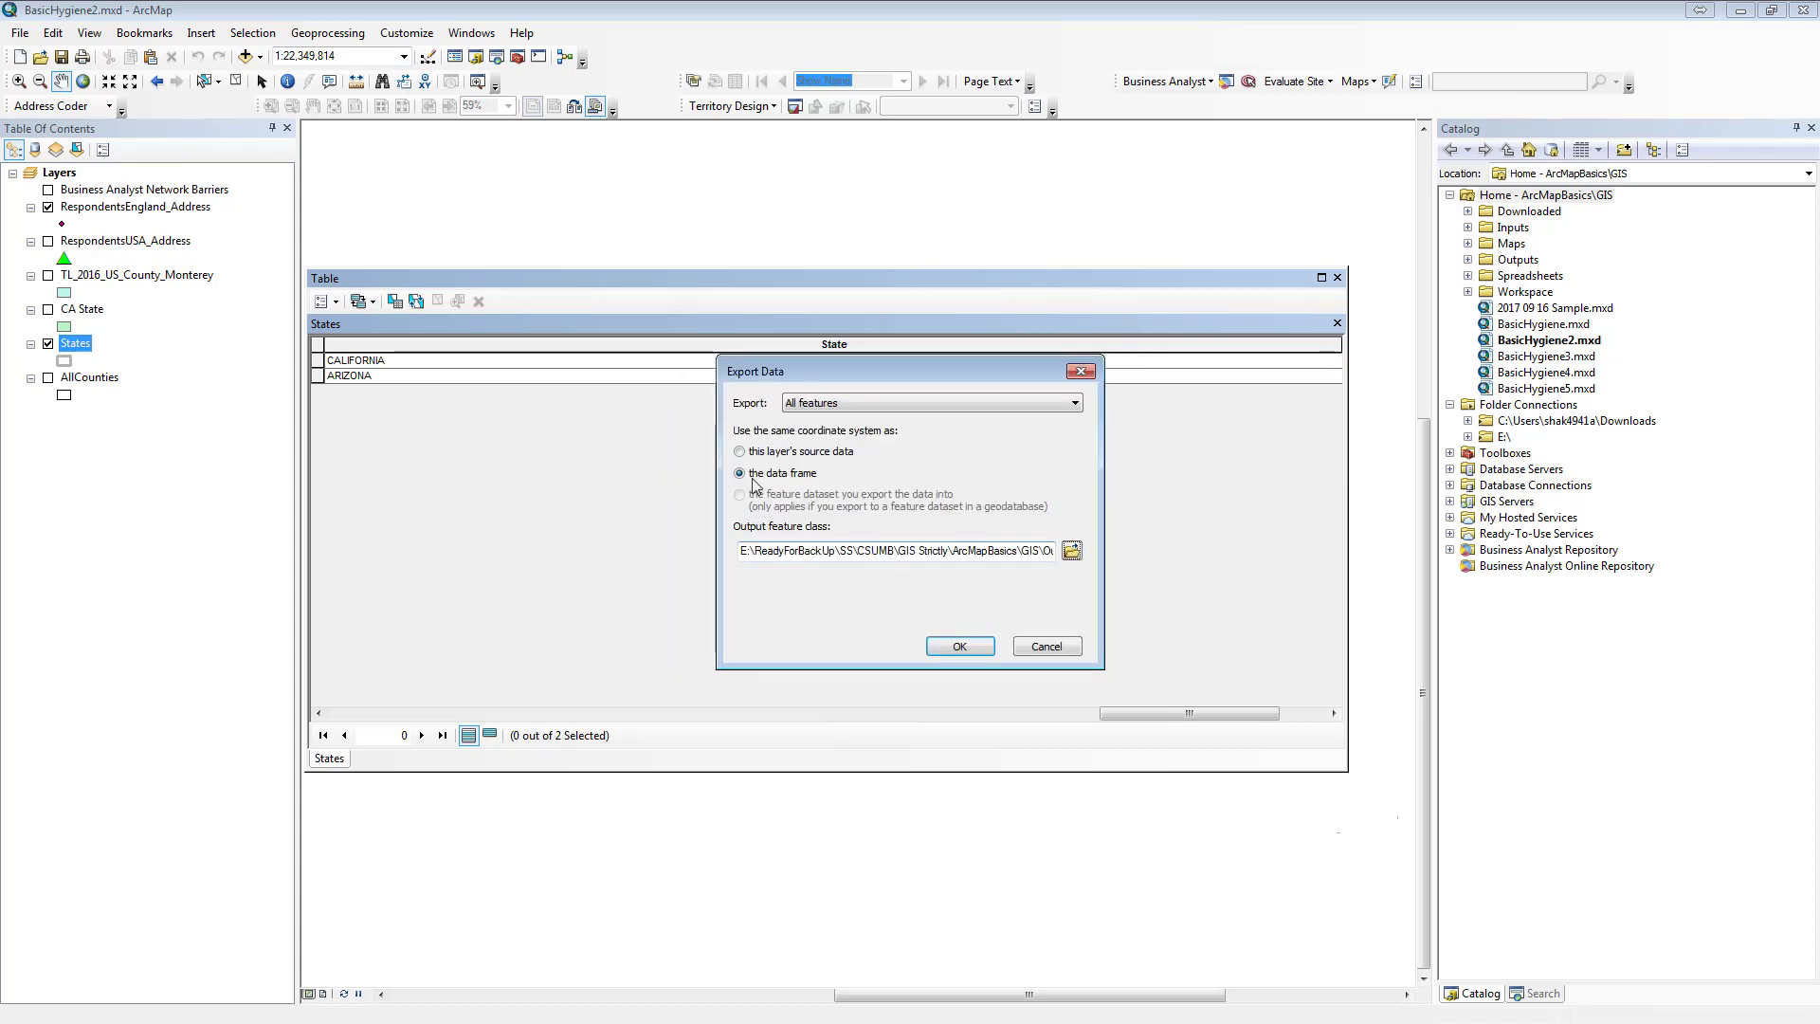
click(951, 643)
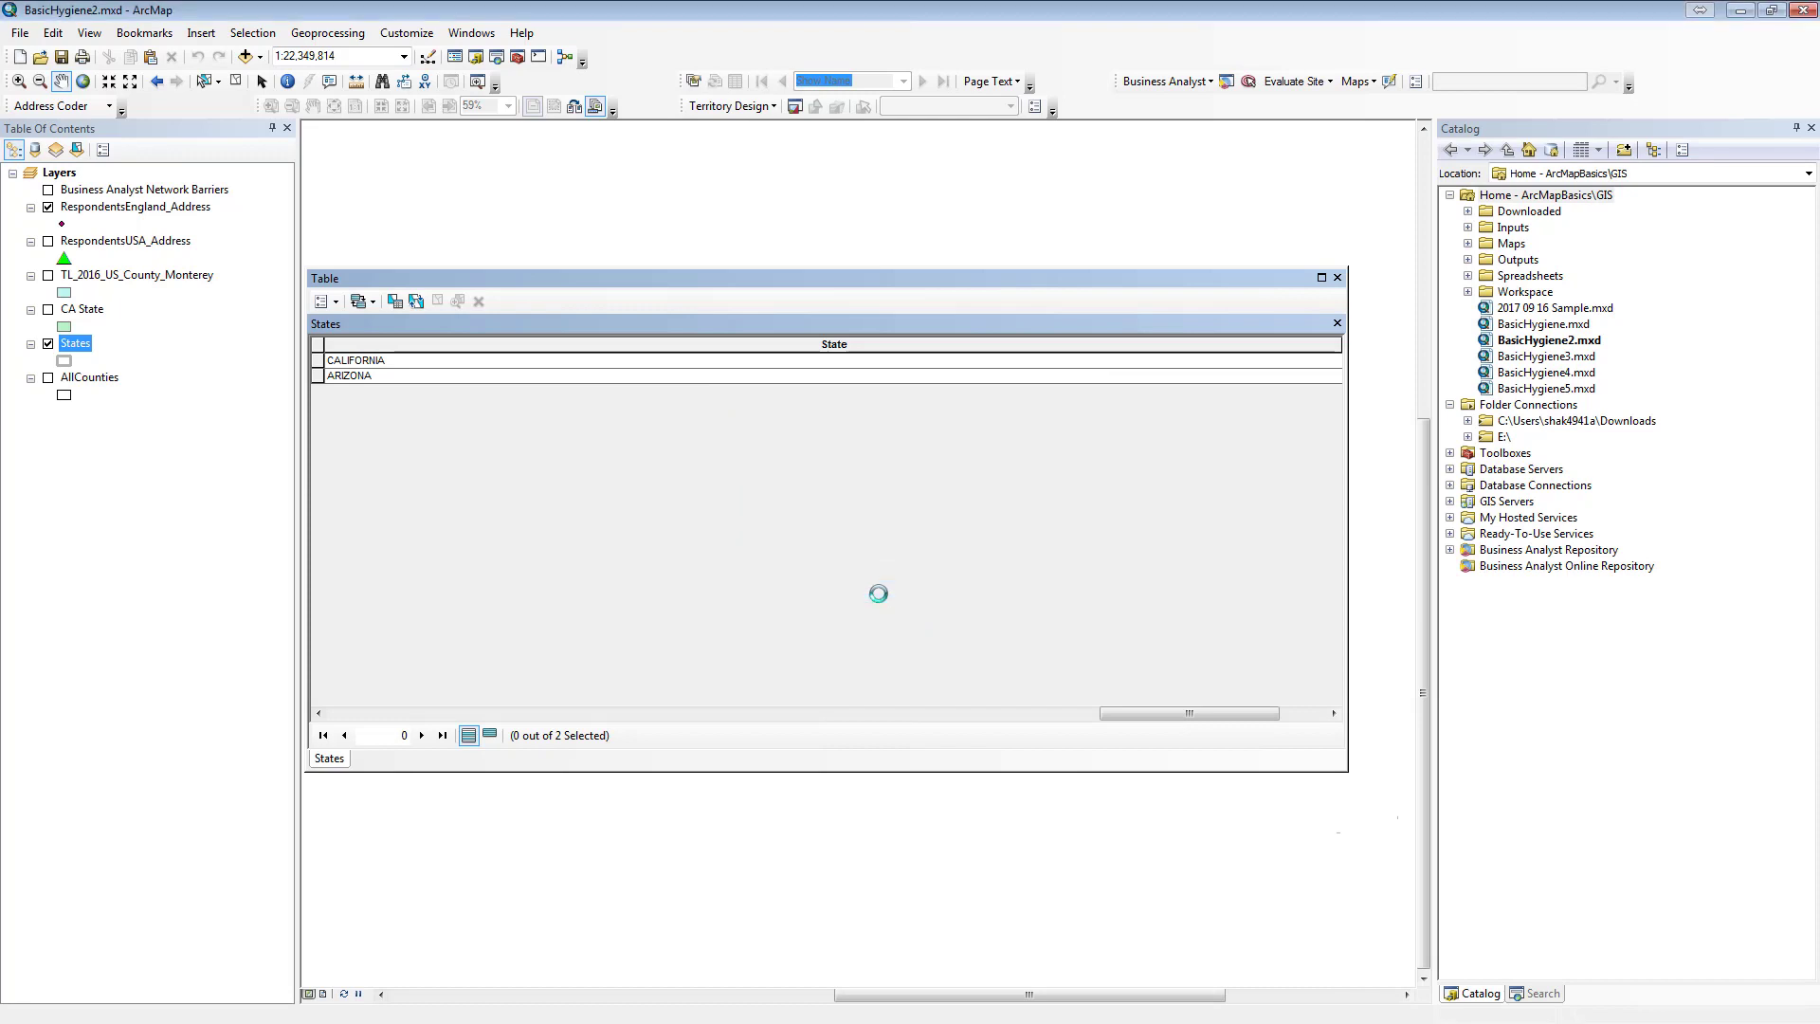
click(1006, 612)
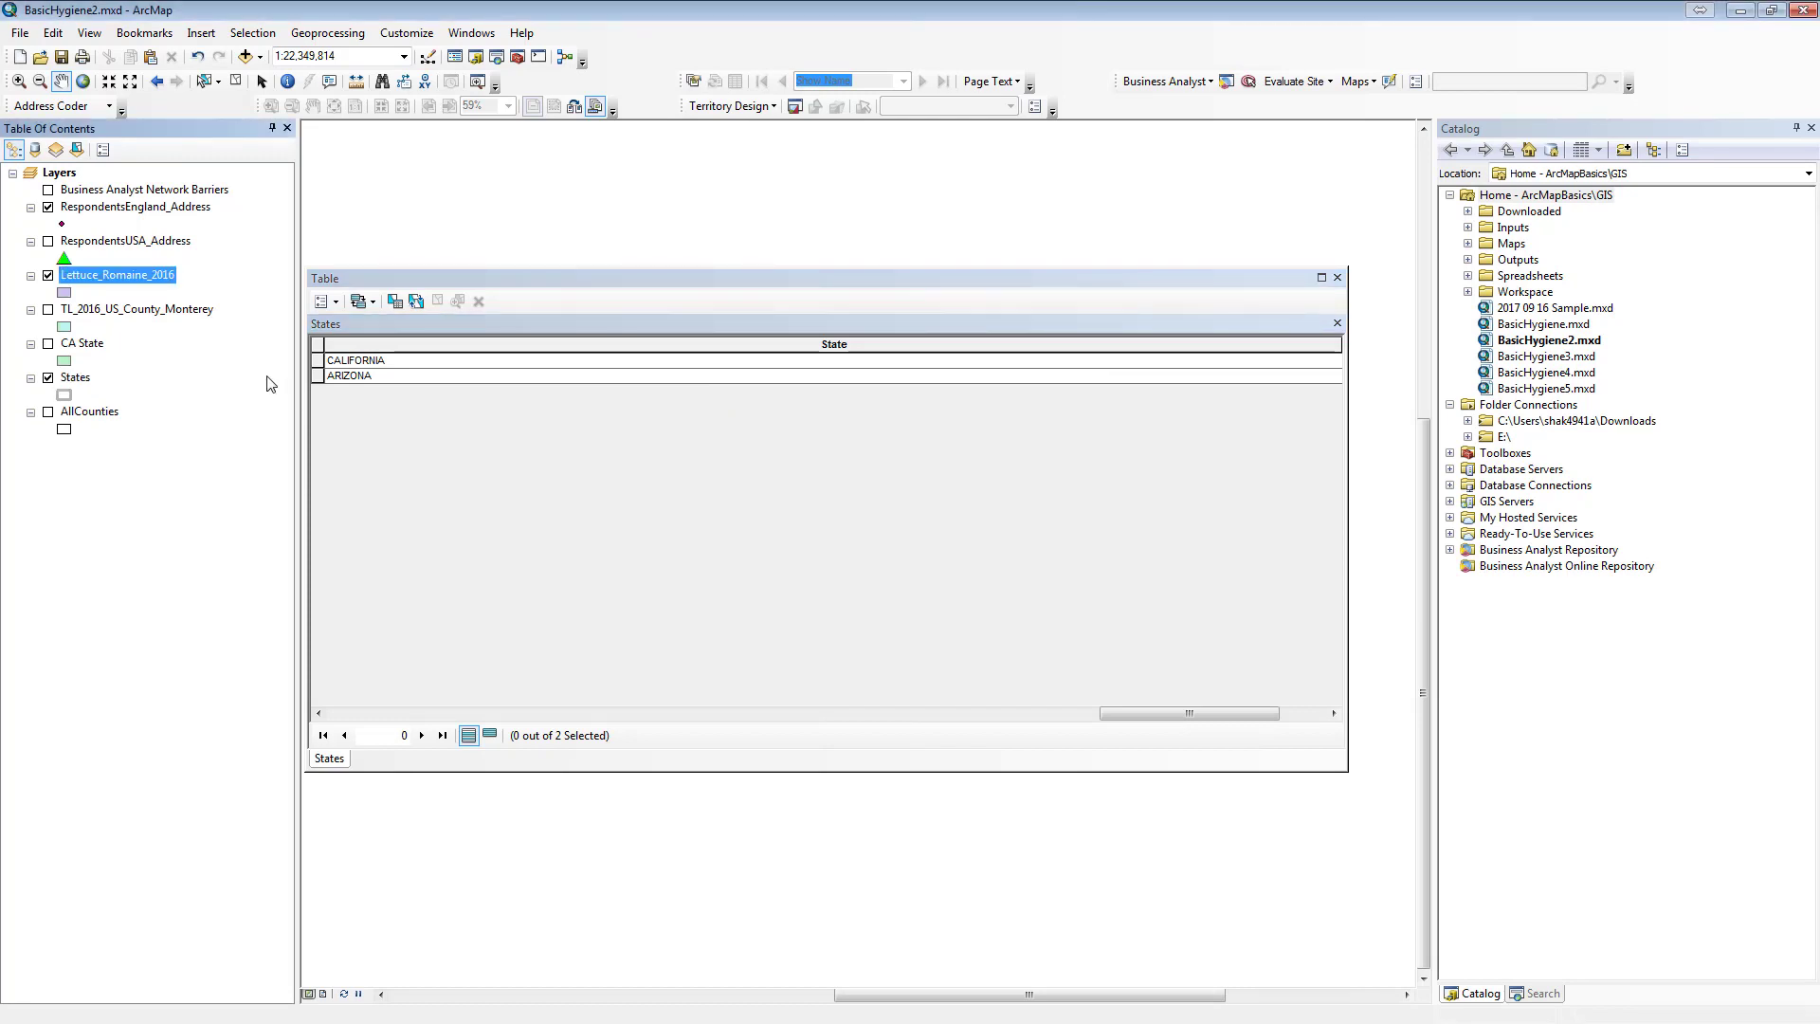
drag(1040, 285, 1062, 713)
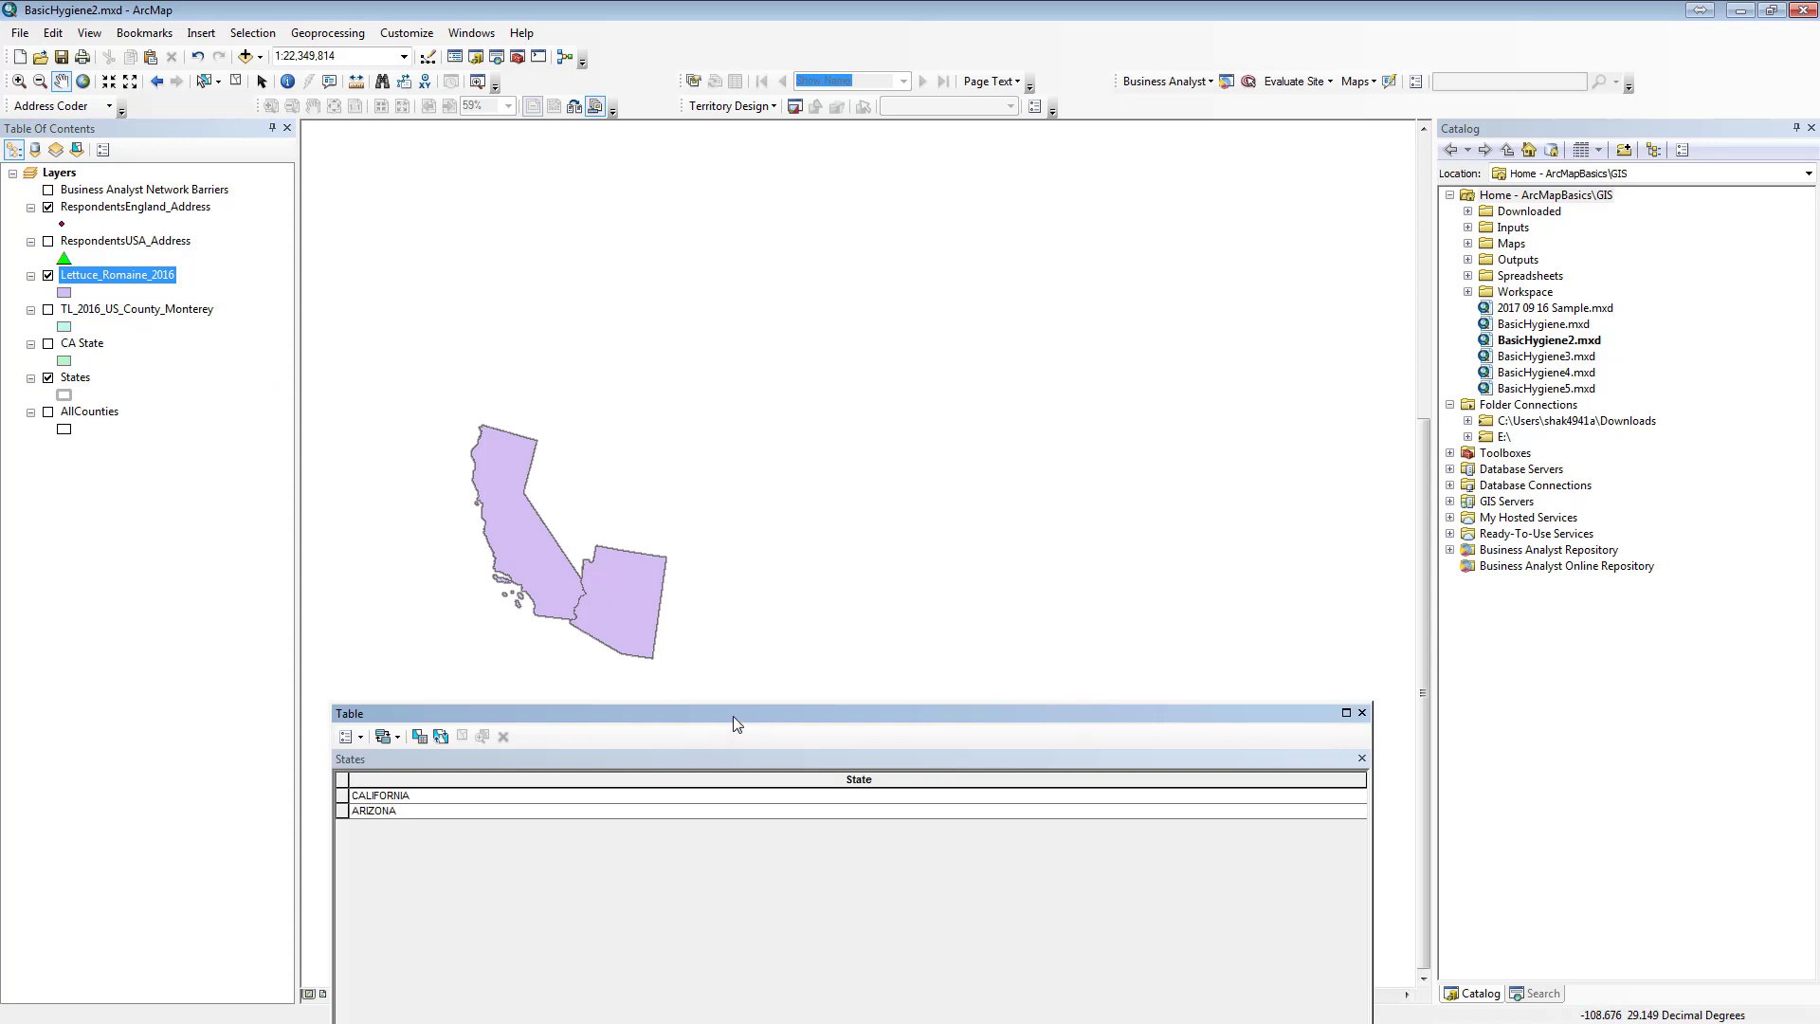
- Remove the table join from the States layer and close its attribute table
right_click(62, 380)
mouse_move(284, 455)
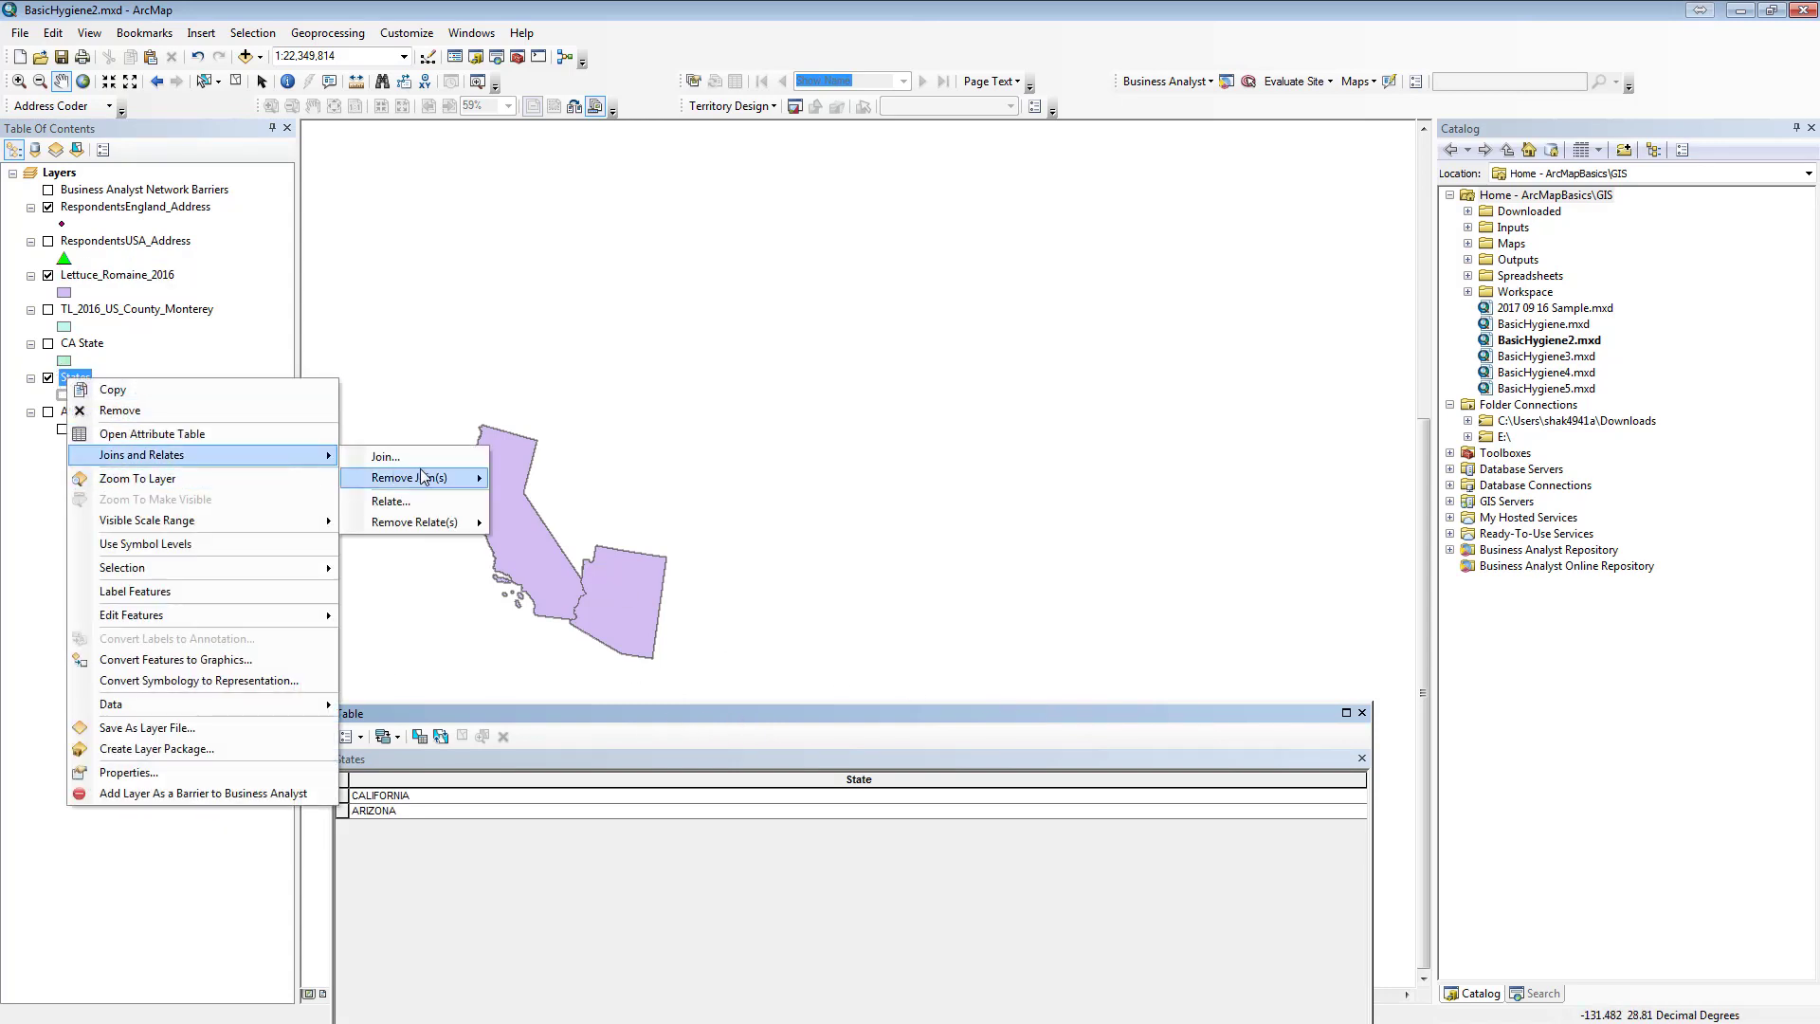
mouse_move(422, 477)
click(555, 502)
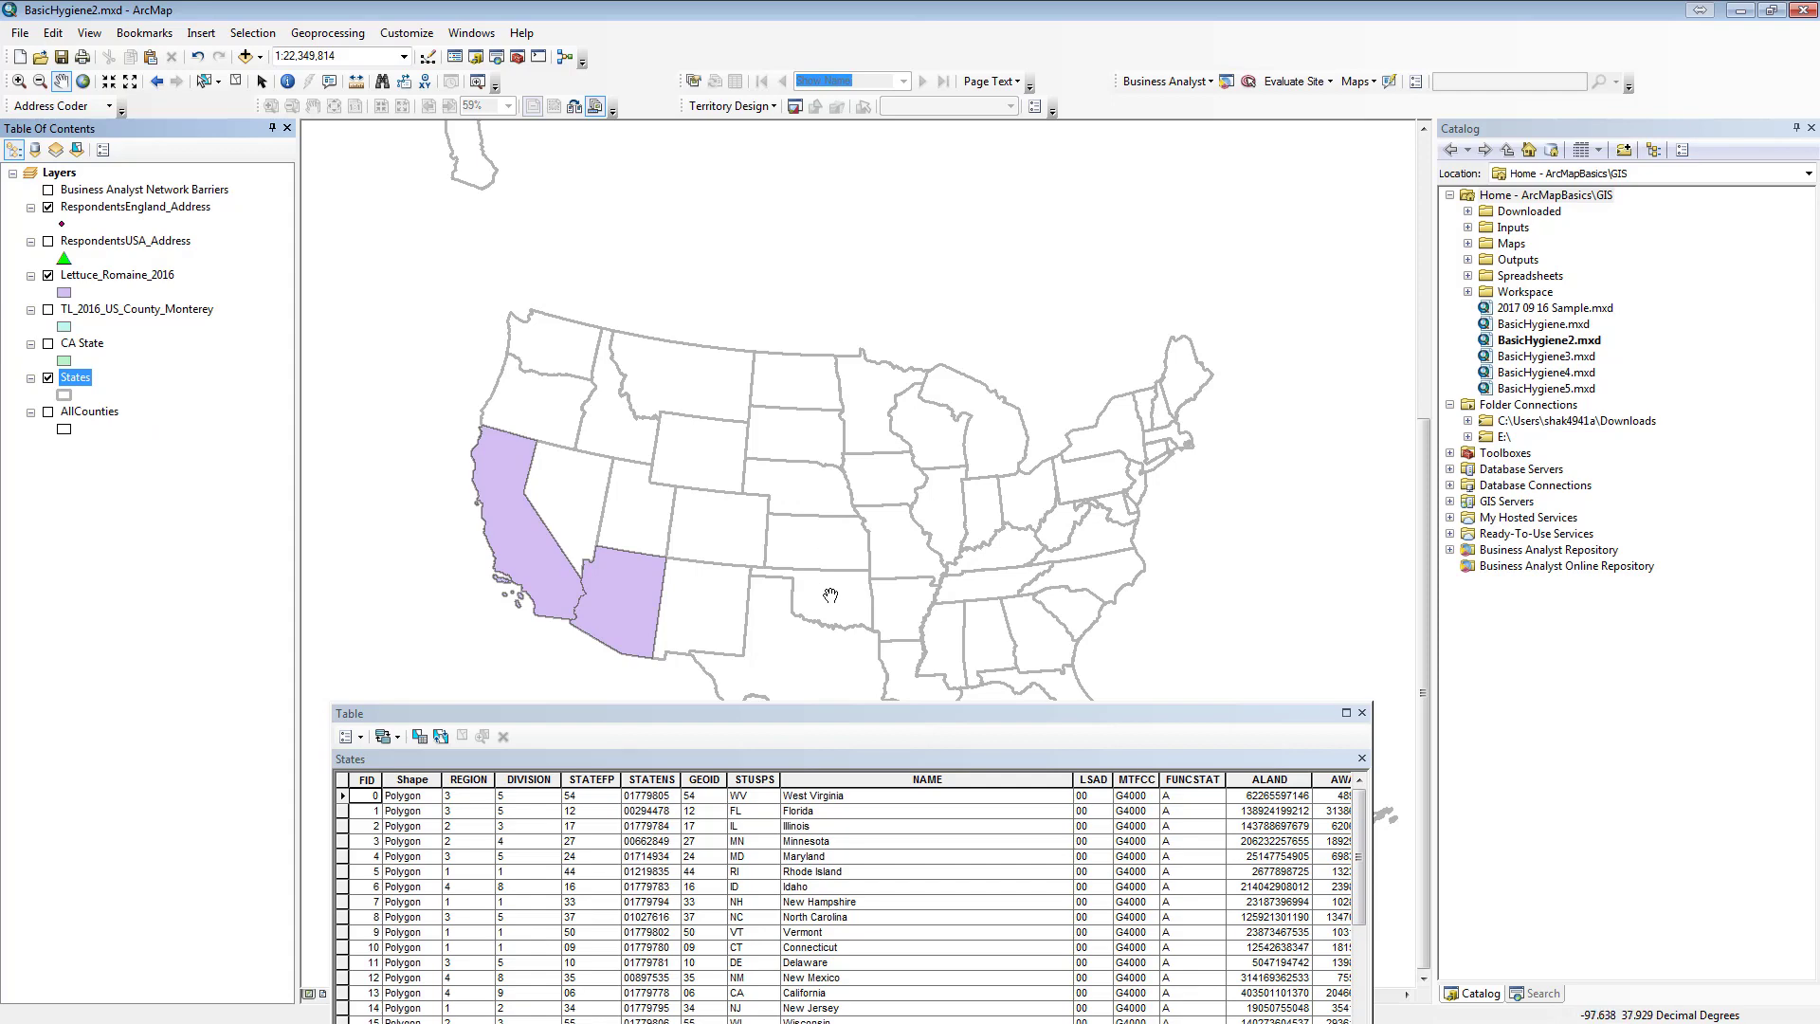
click(773, 714)
drag(771, 713, 774, 711)
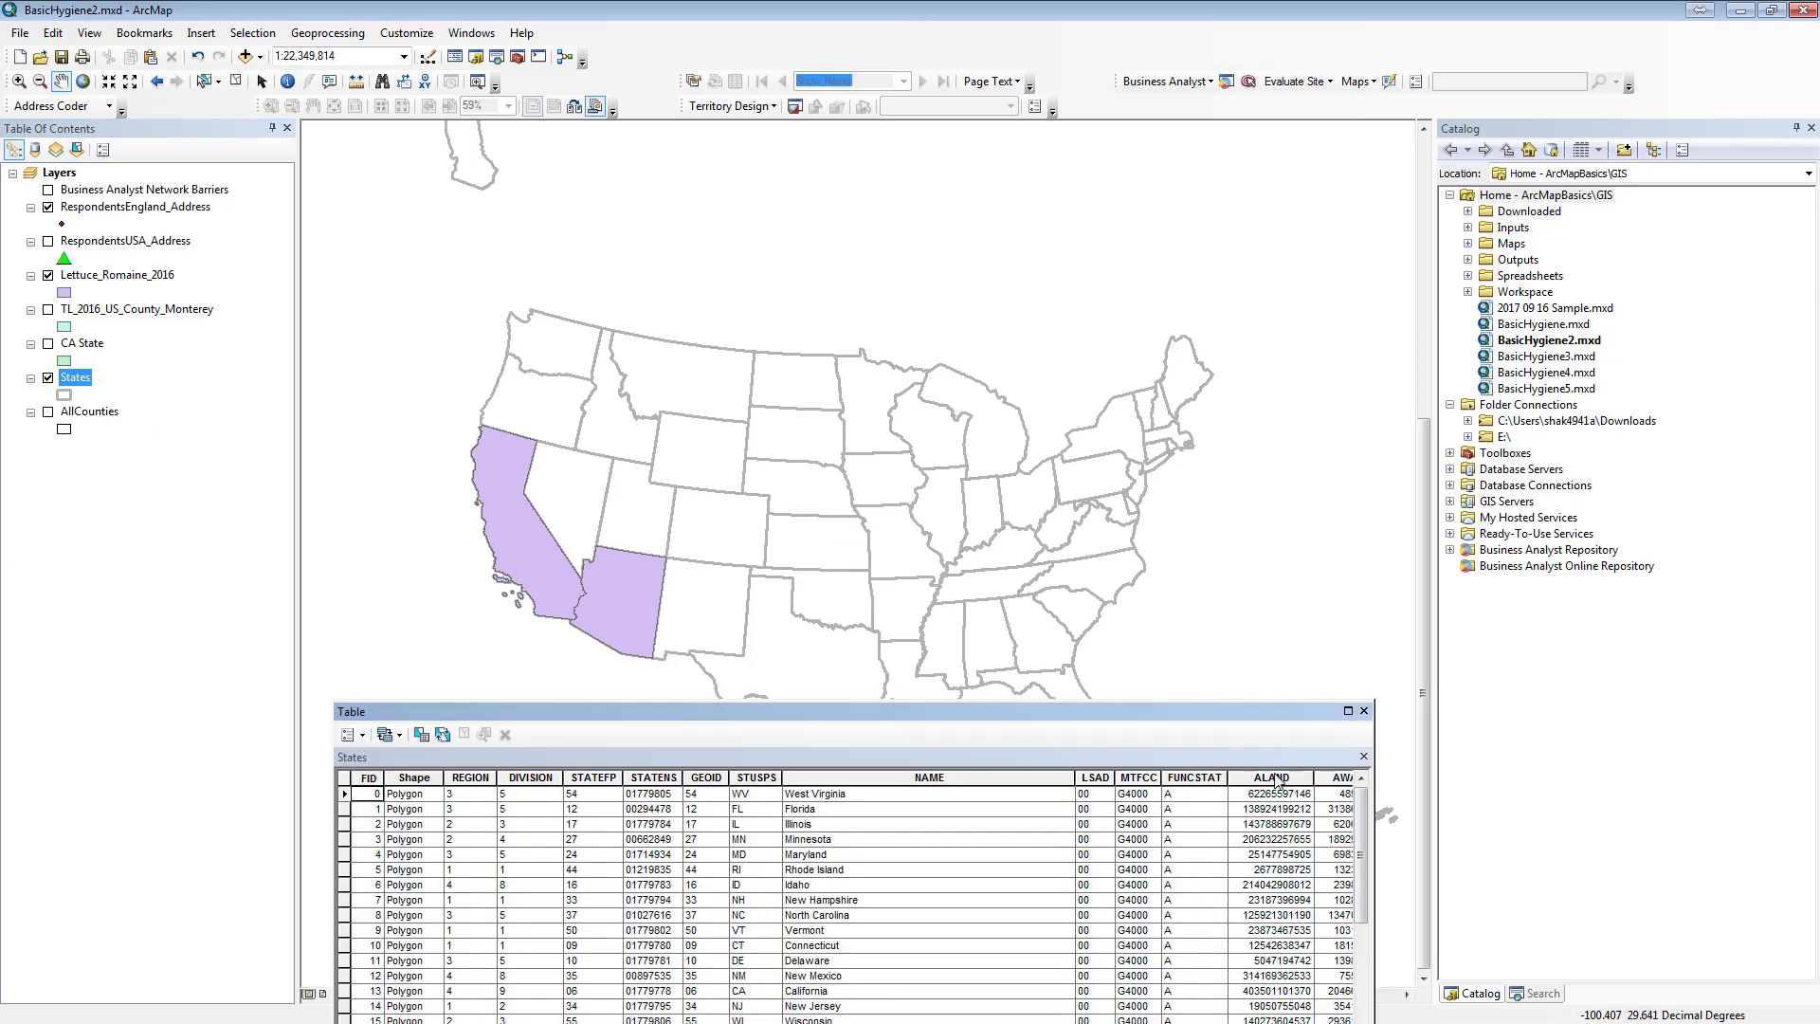
click(1365, 712)
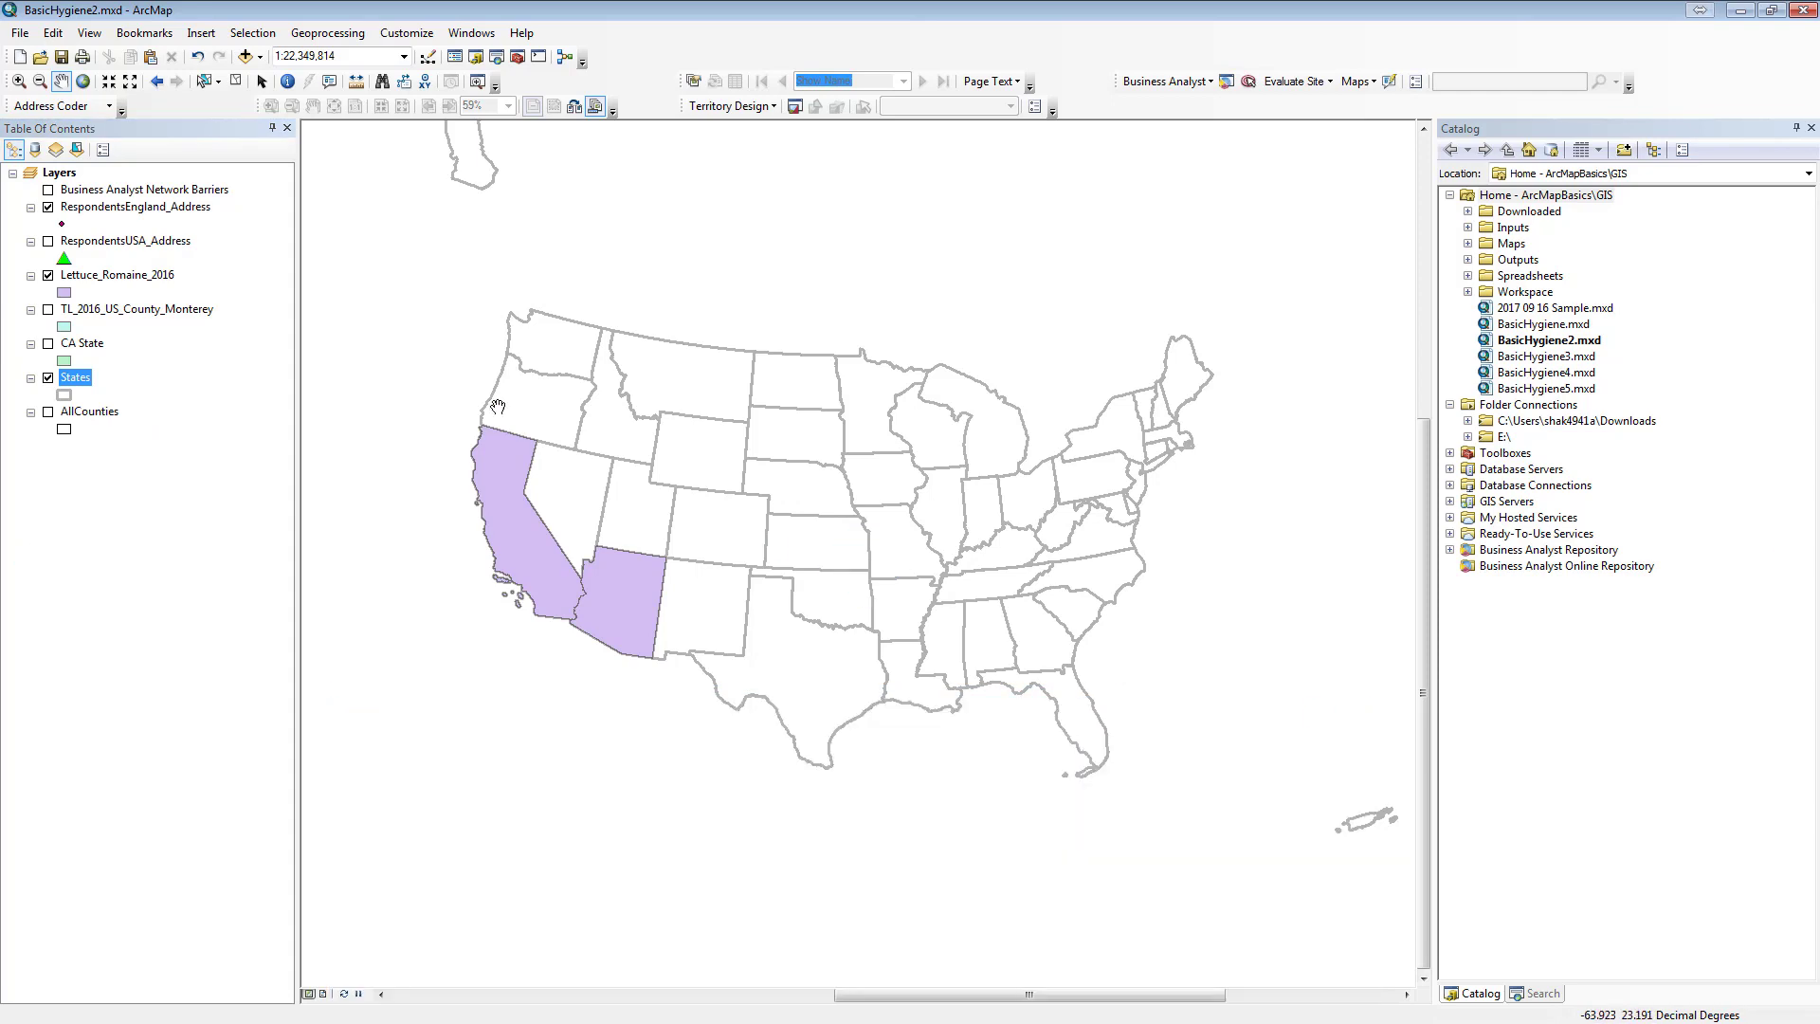
- Show the AllCounties layer instead of Lettuce_Romaine_2016 and States, and clear the selected features
click(48, 276)
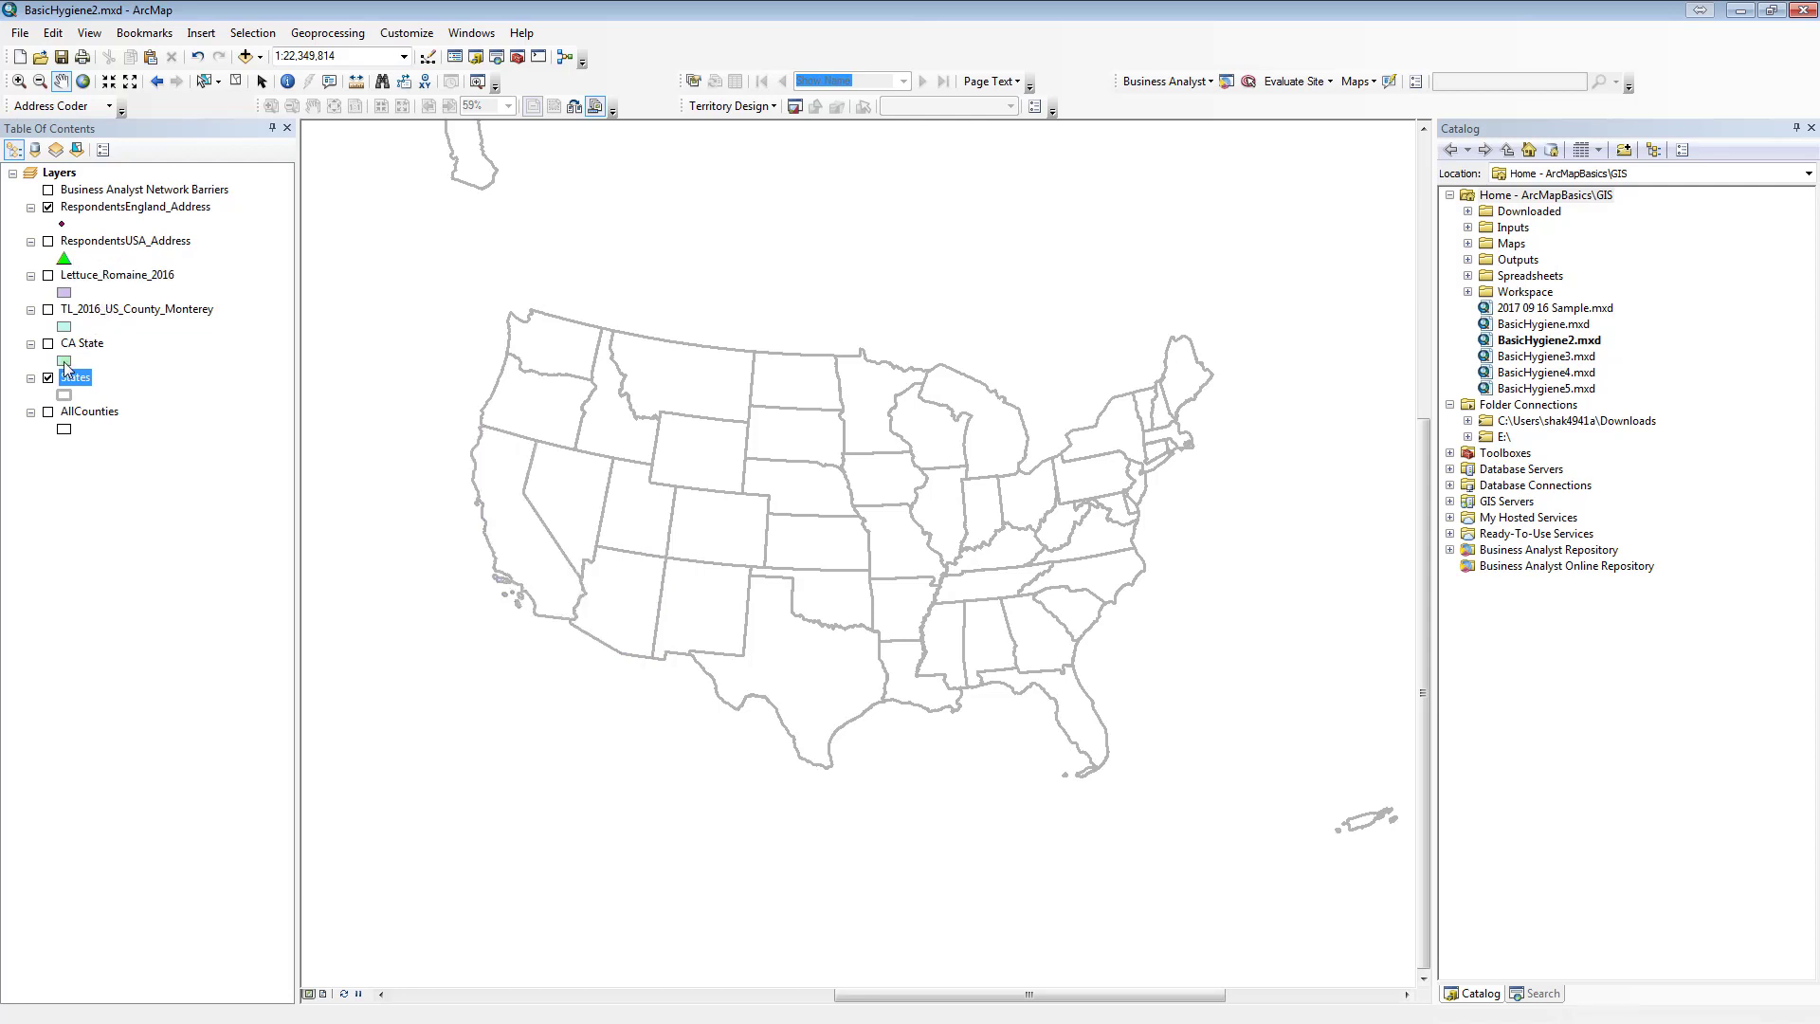
click(48, 413)
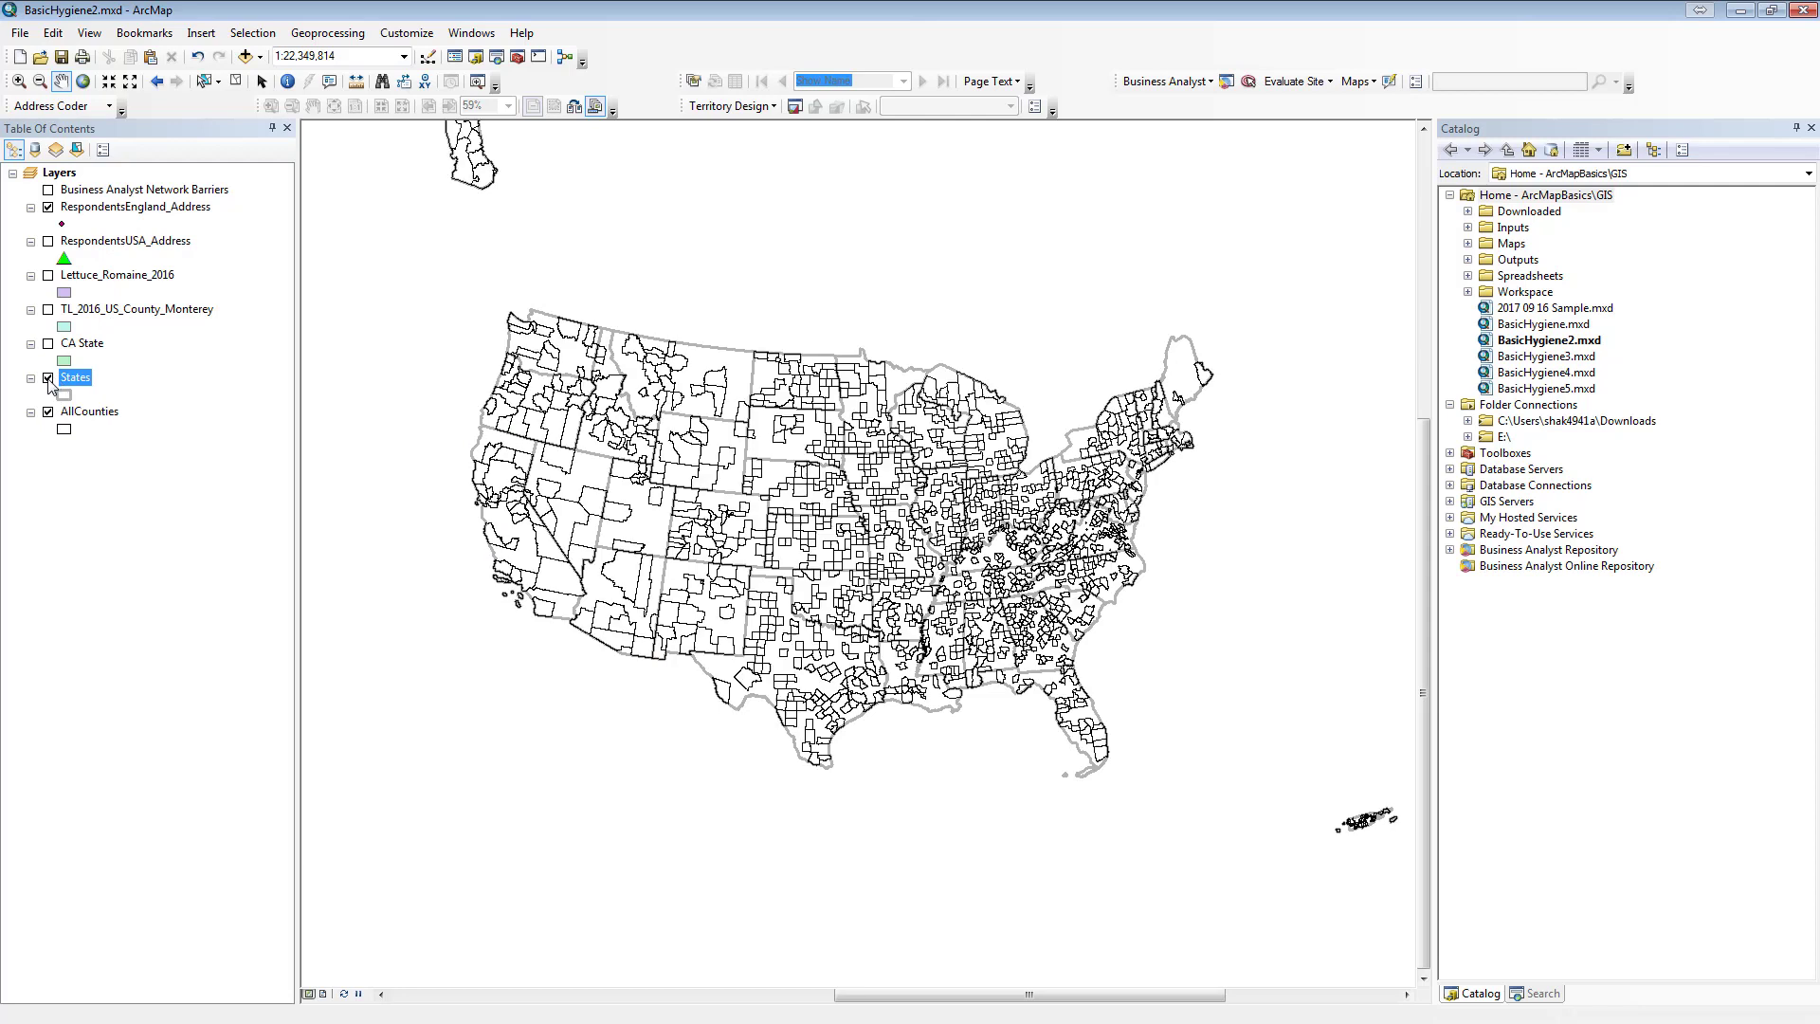
click(48, 379)
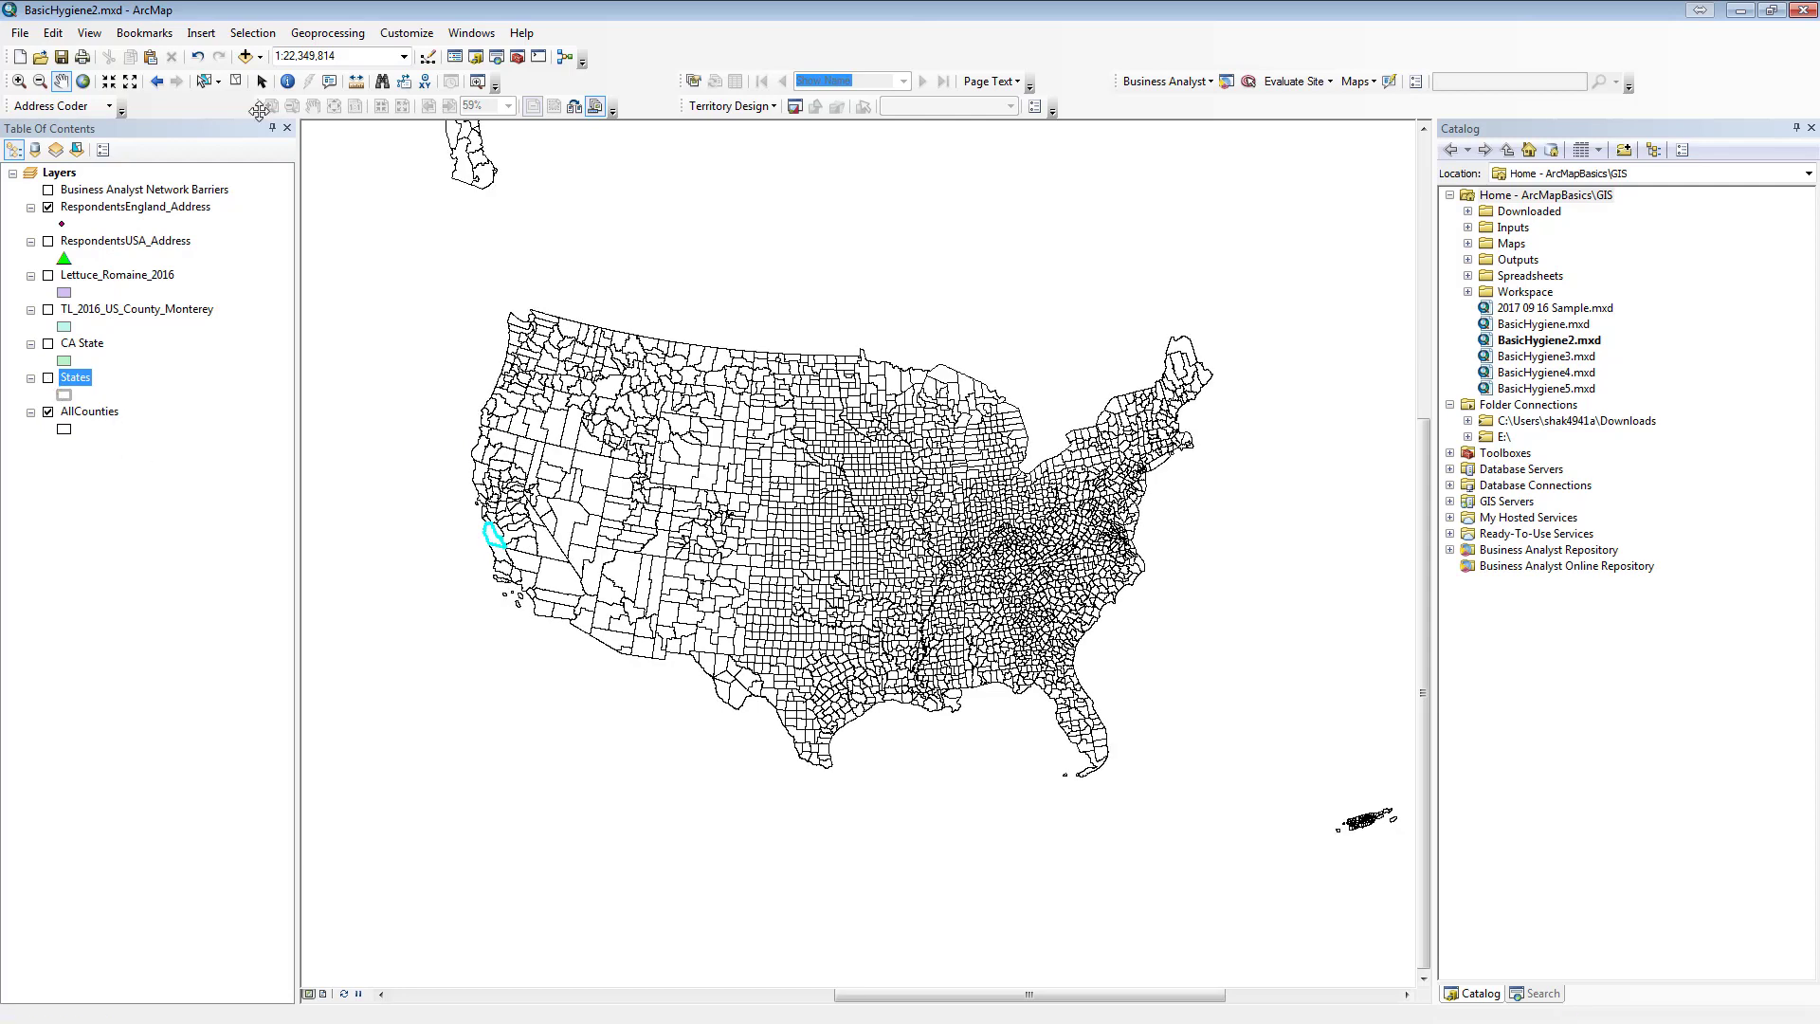
click(254, 33)
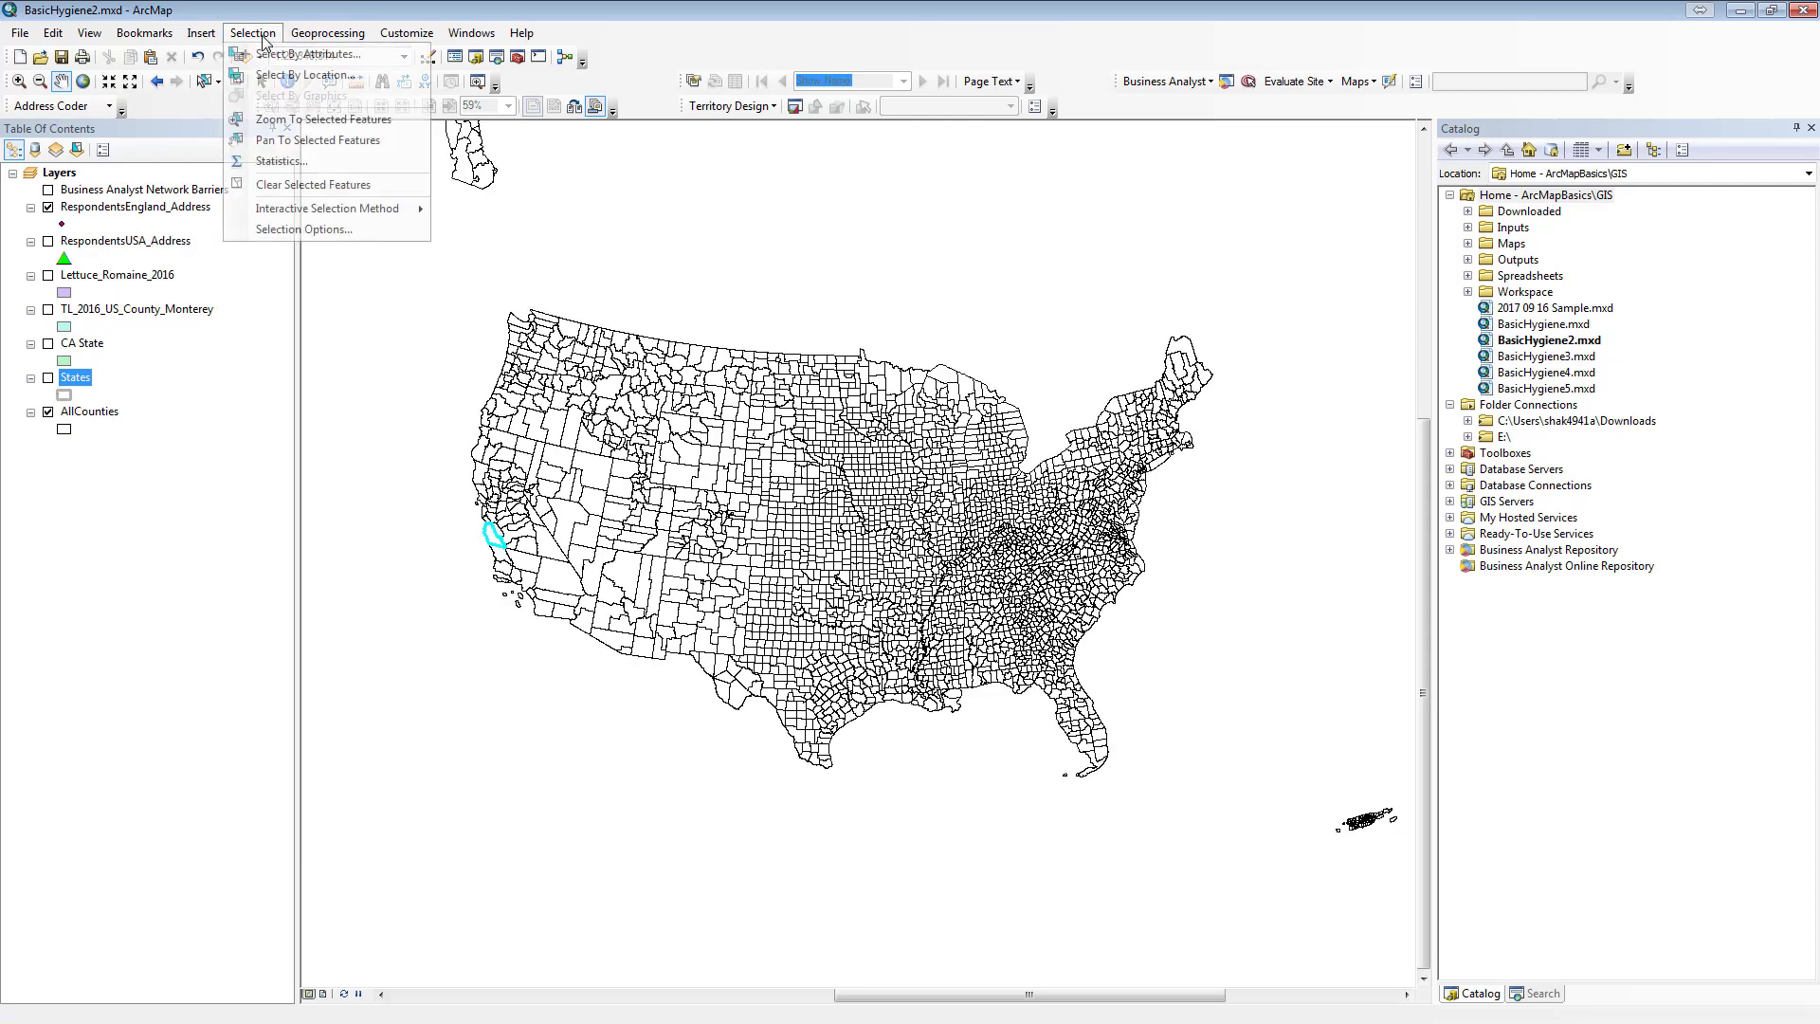
click(273, 186)
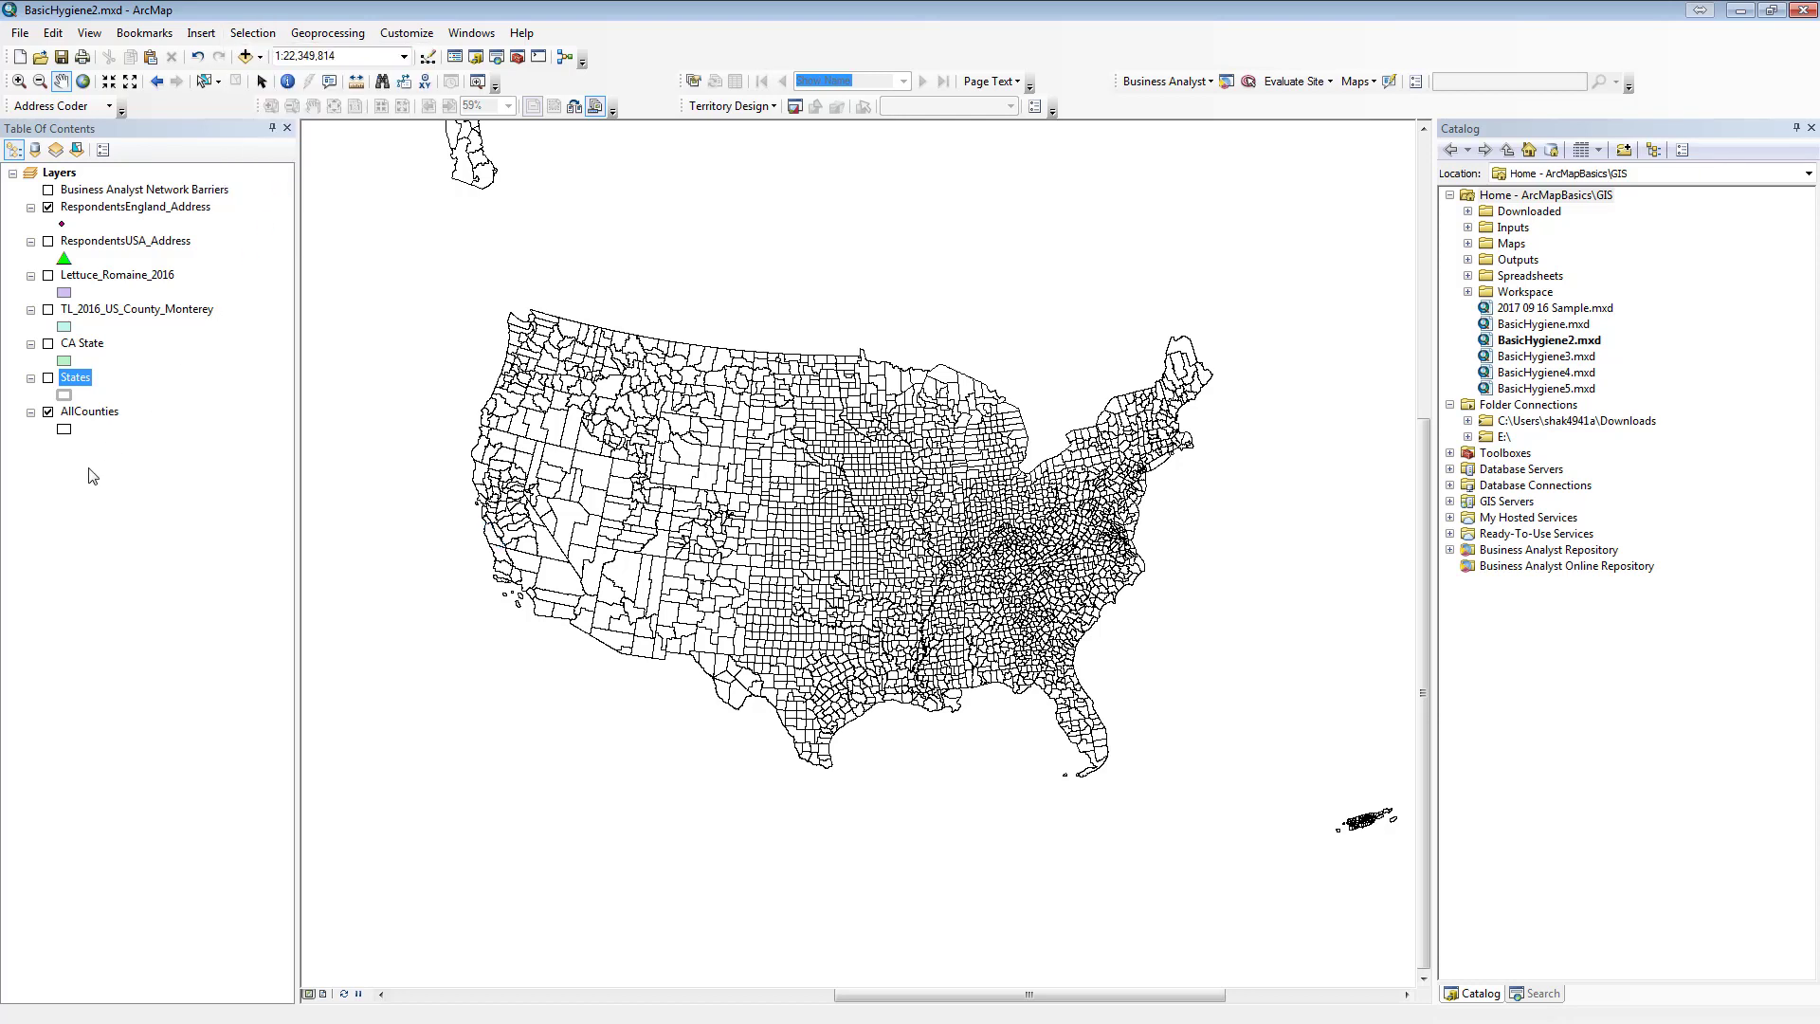
- Join Corn_2016_Working2.csv to AllCounties by matching GEOIOD_N with the table's FFIPS field, keeping only matching records
right_click(90, 413)
mouse_move(228, 492)
click(398, 492)
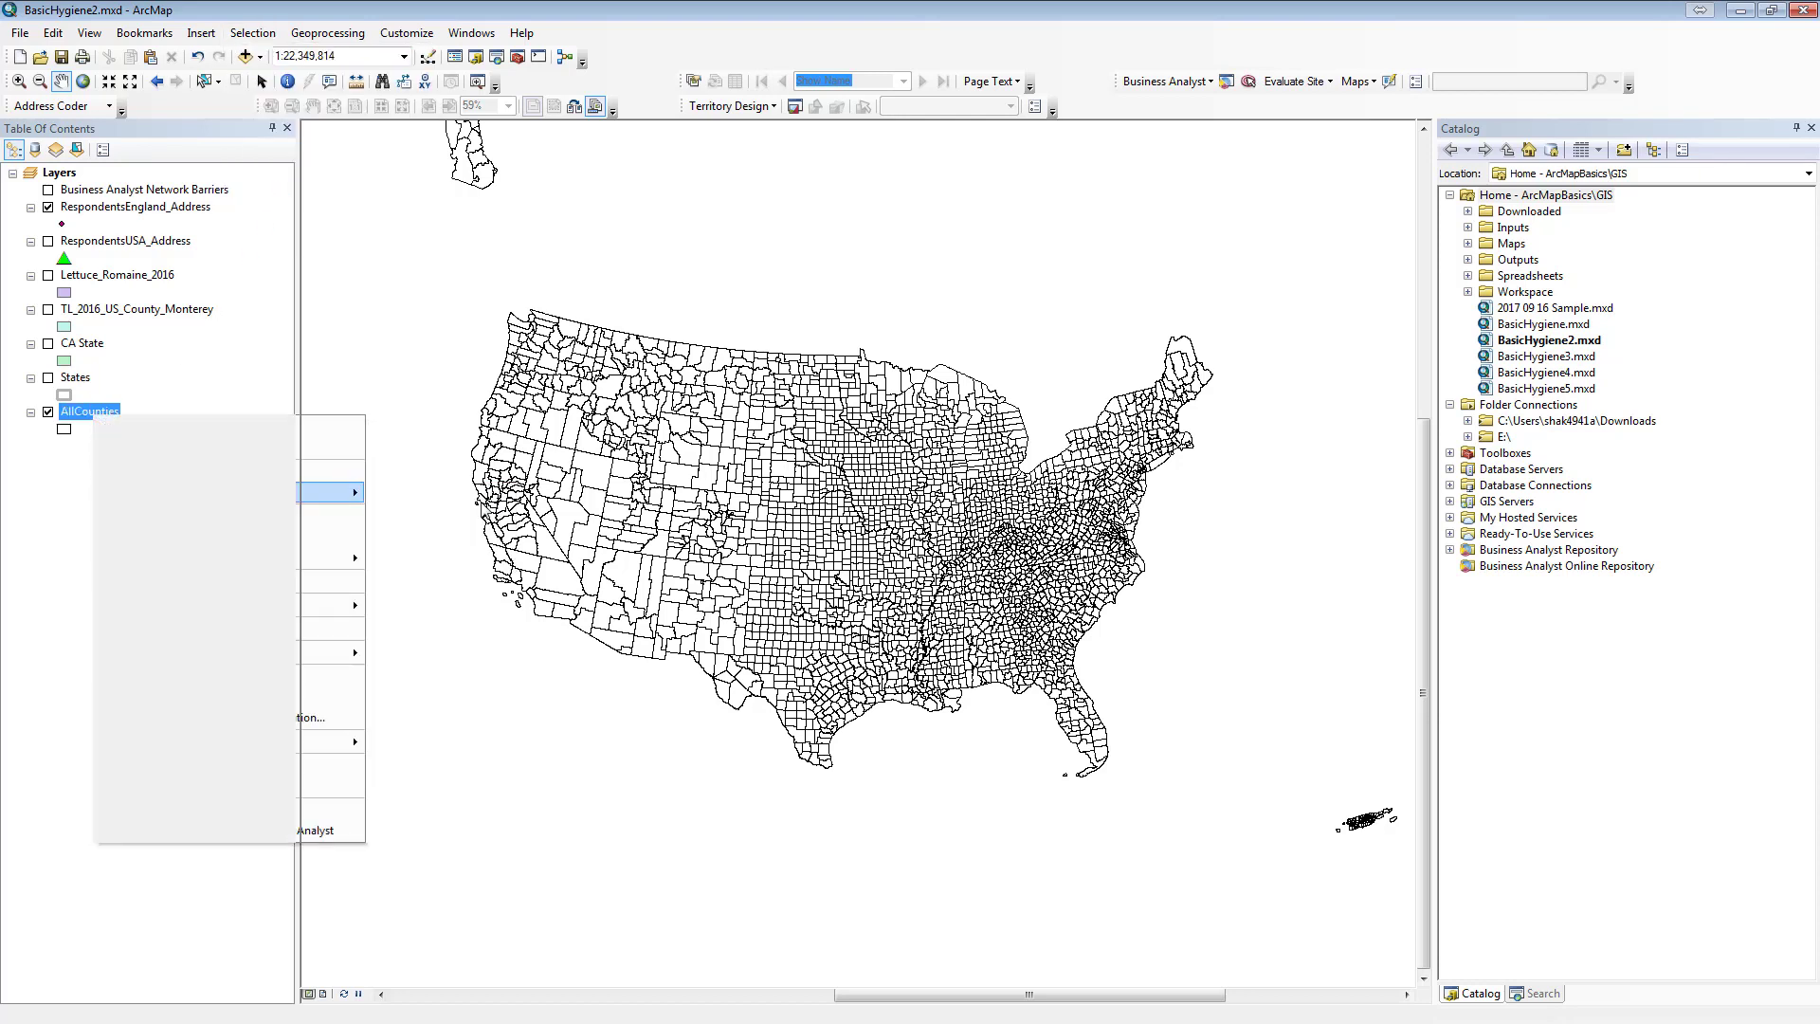
click(907, 452)
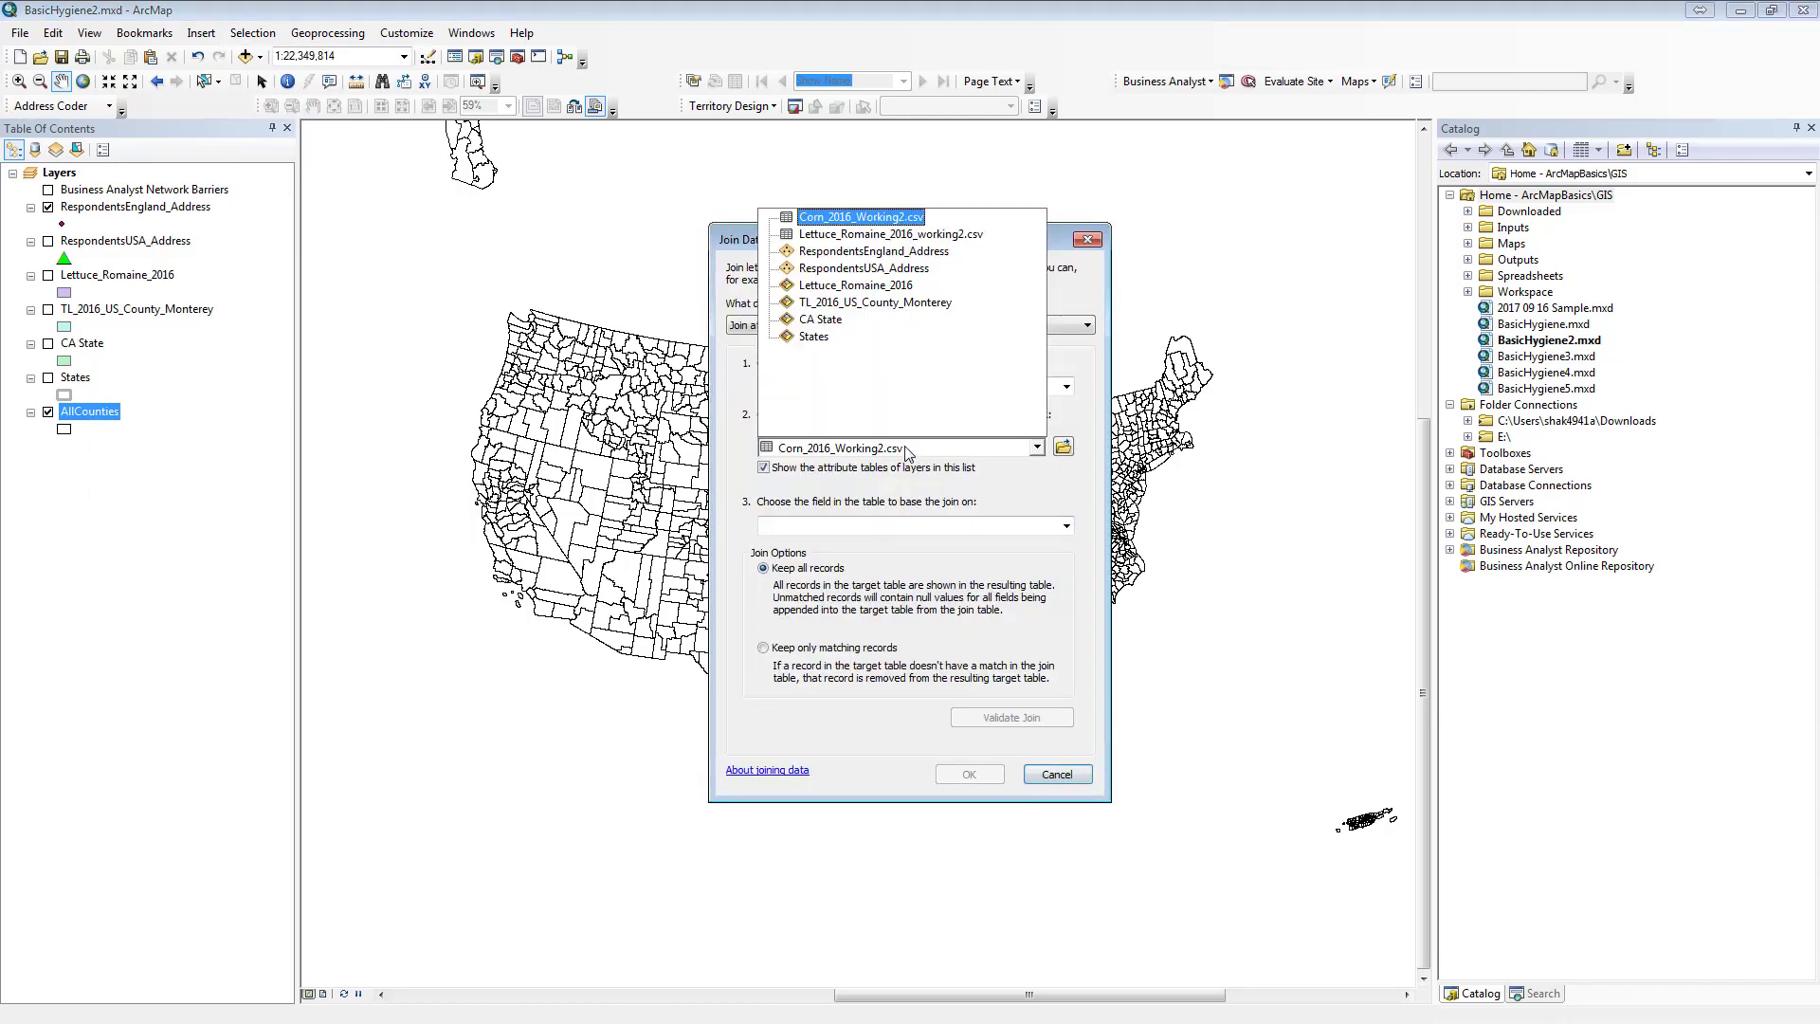
click(1098, 383)
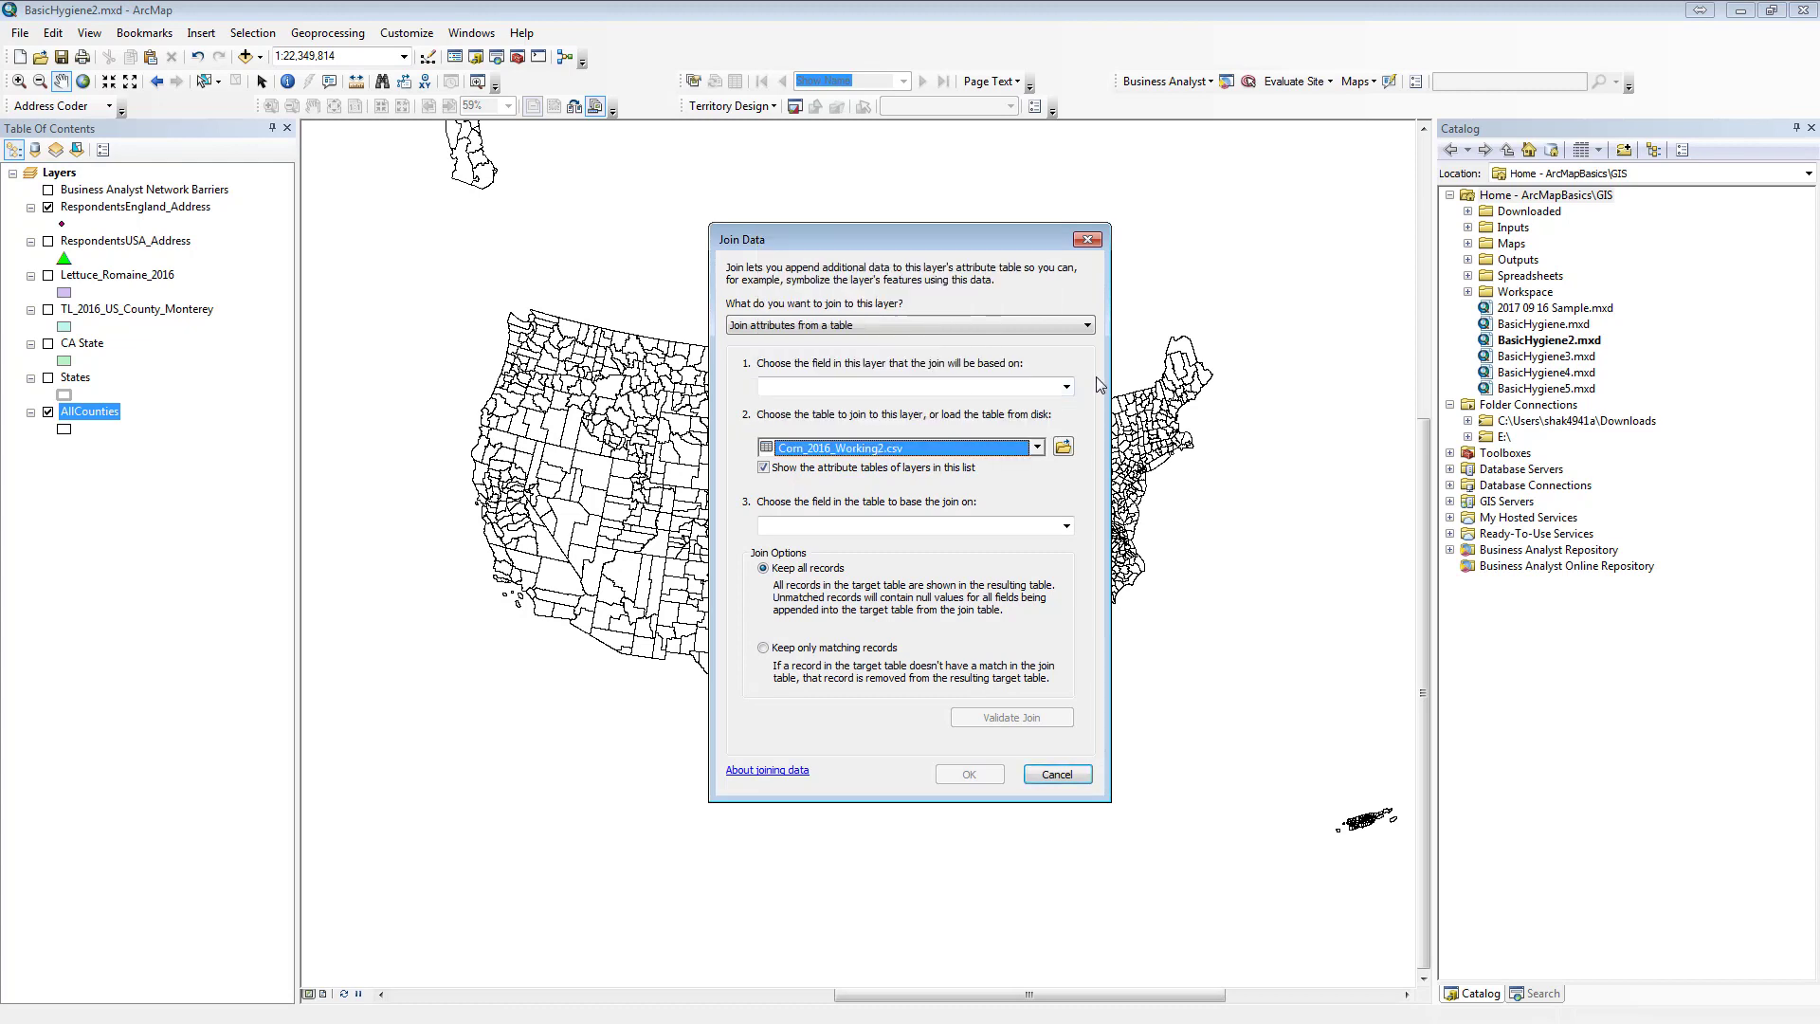
click(1029, 391)
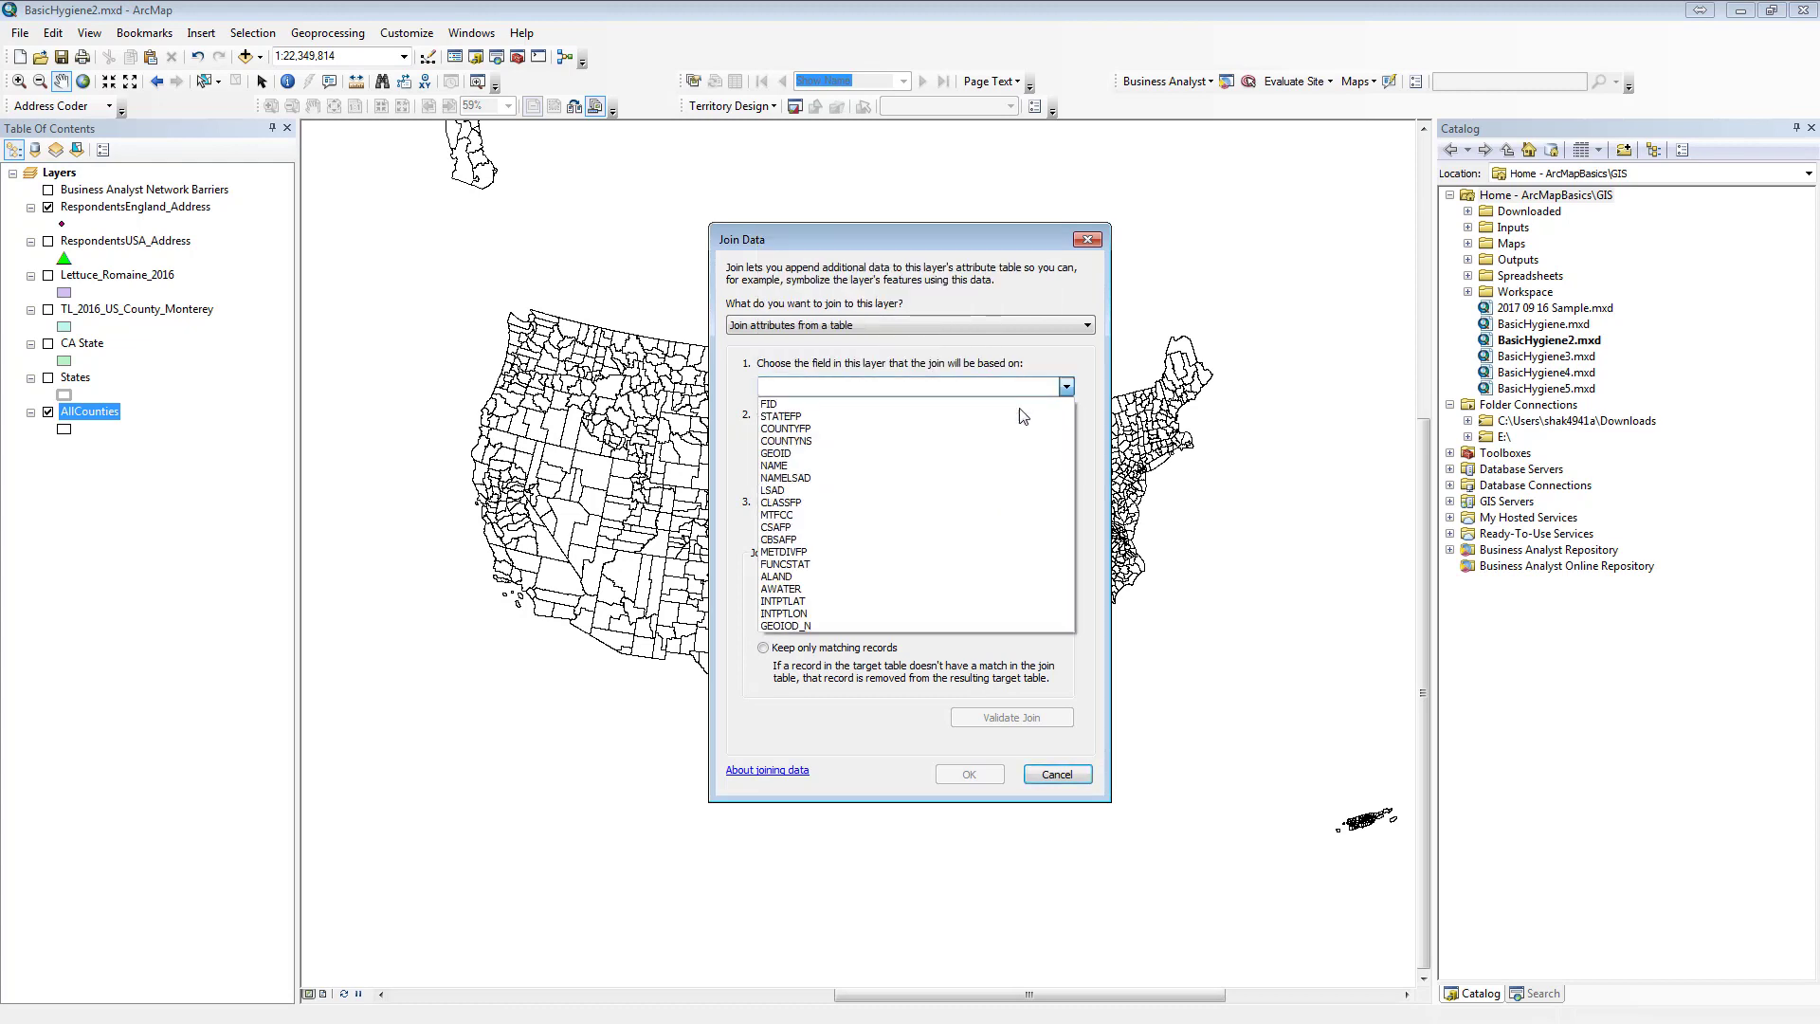
click(821, 625)
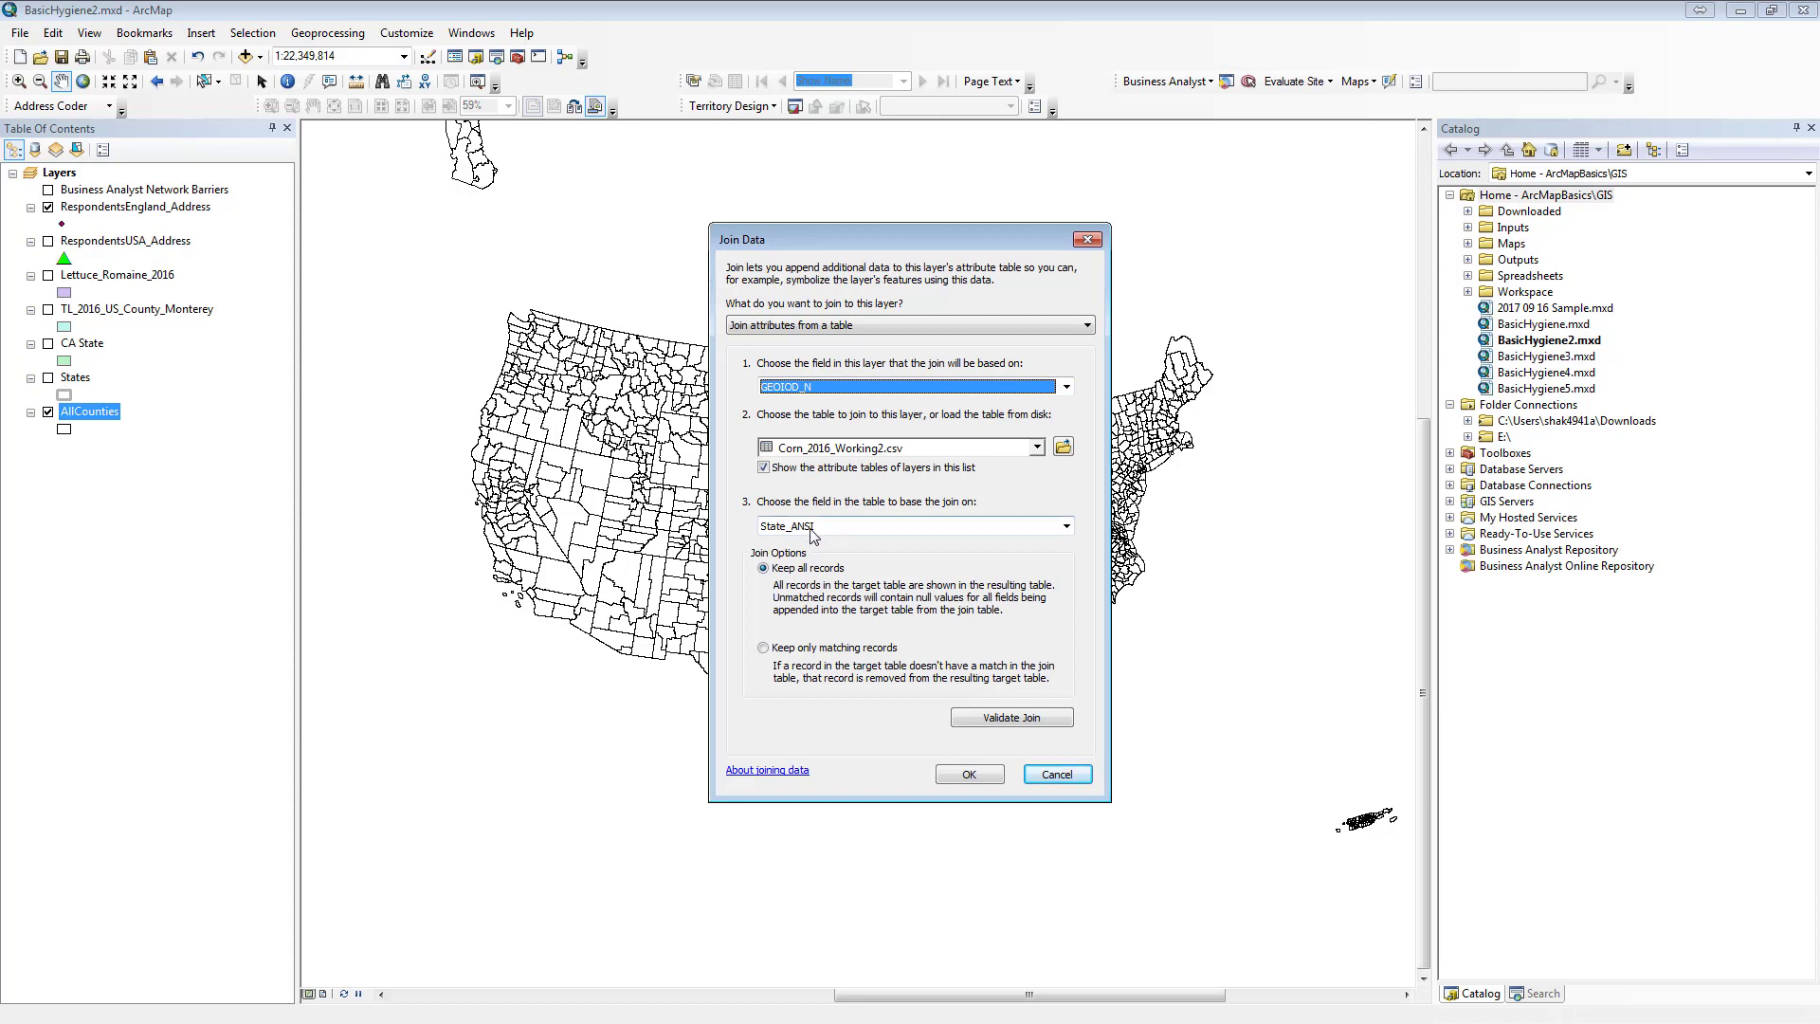
click(847, 529)
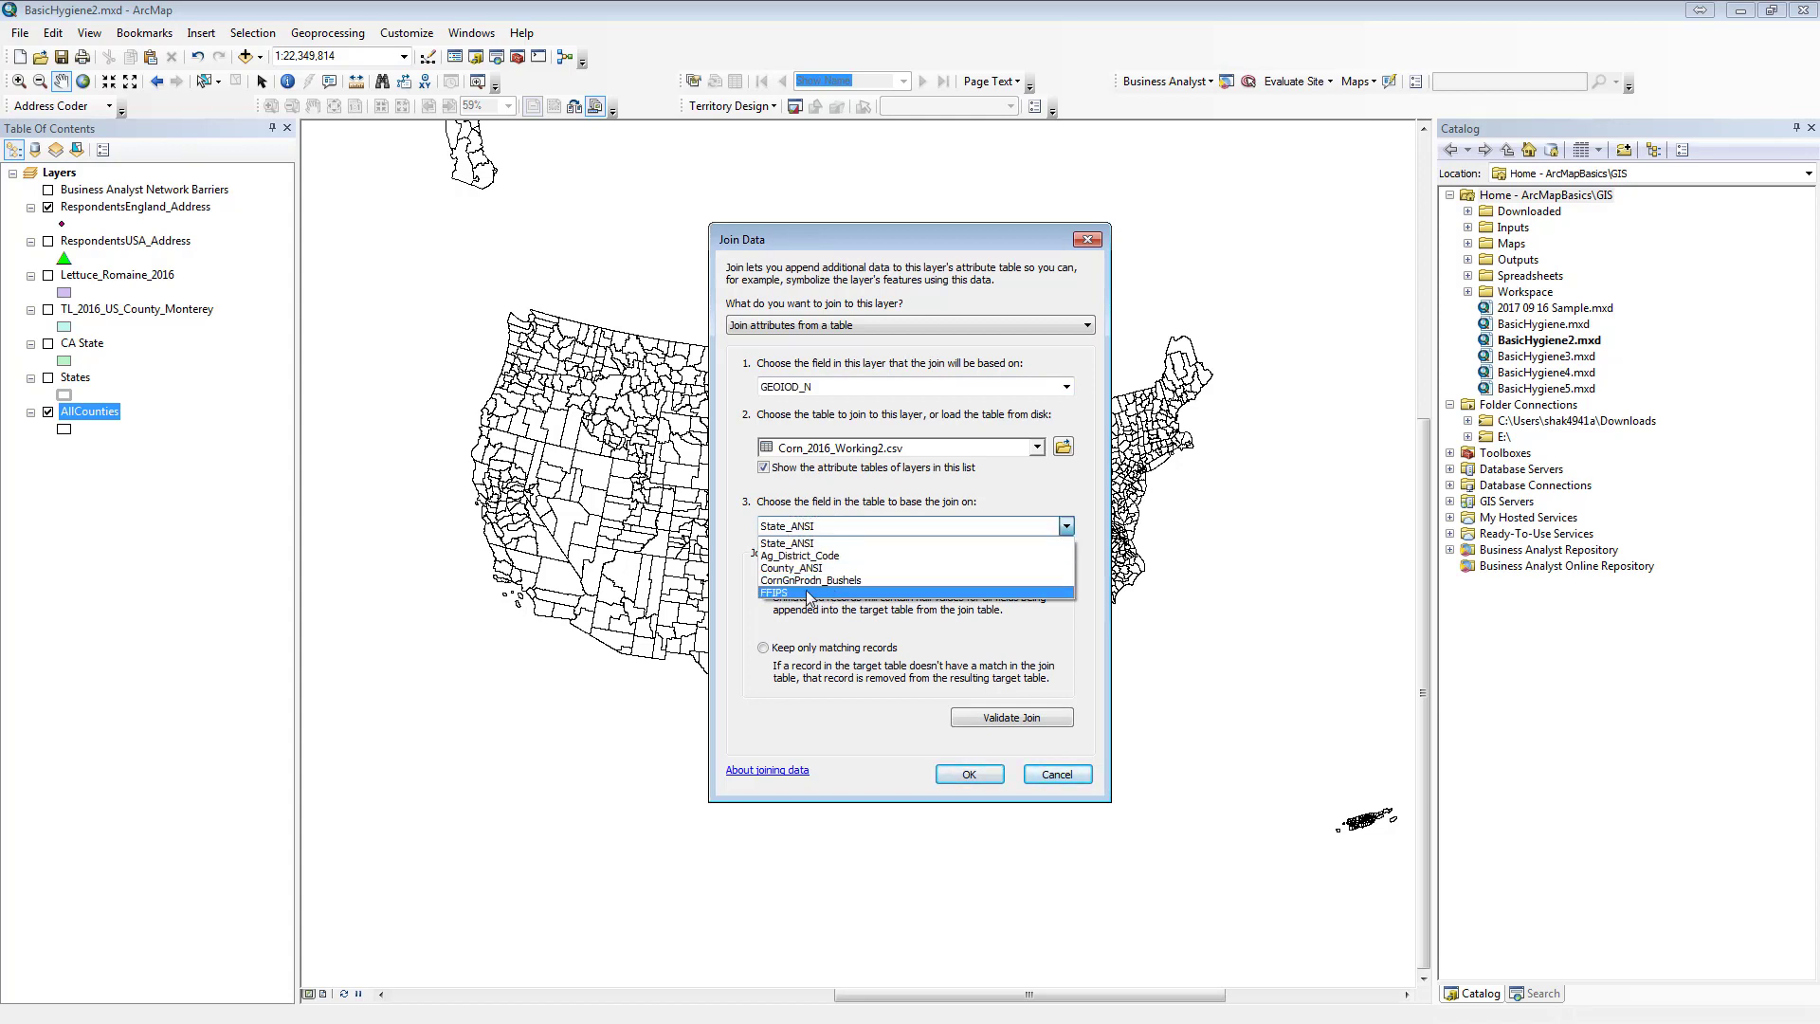
click(798, 592)
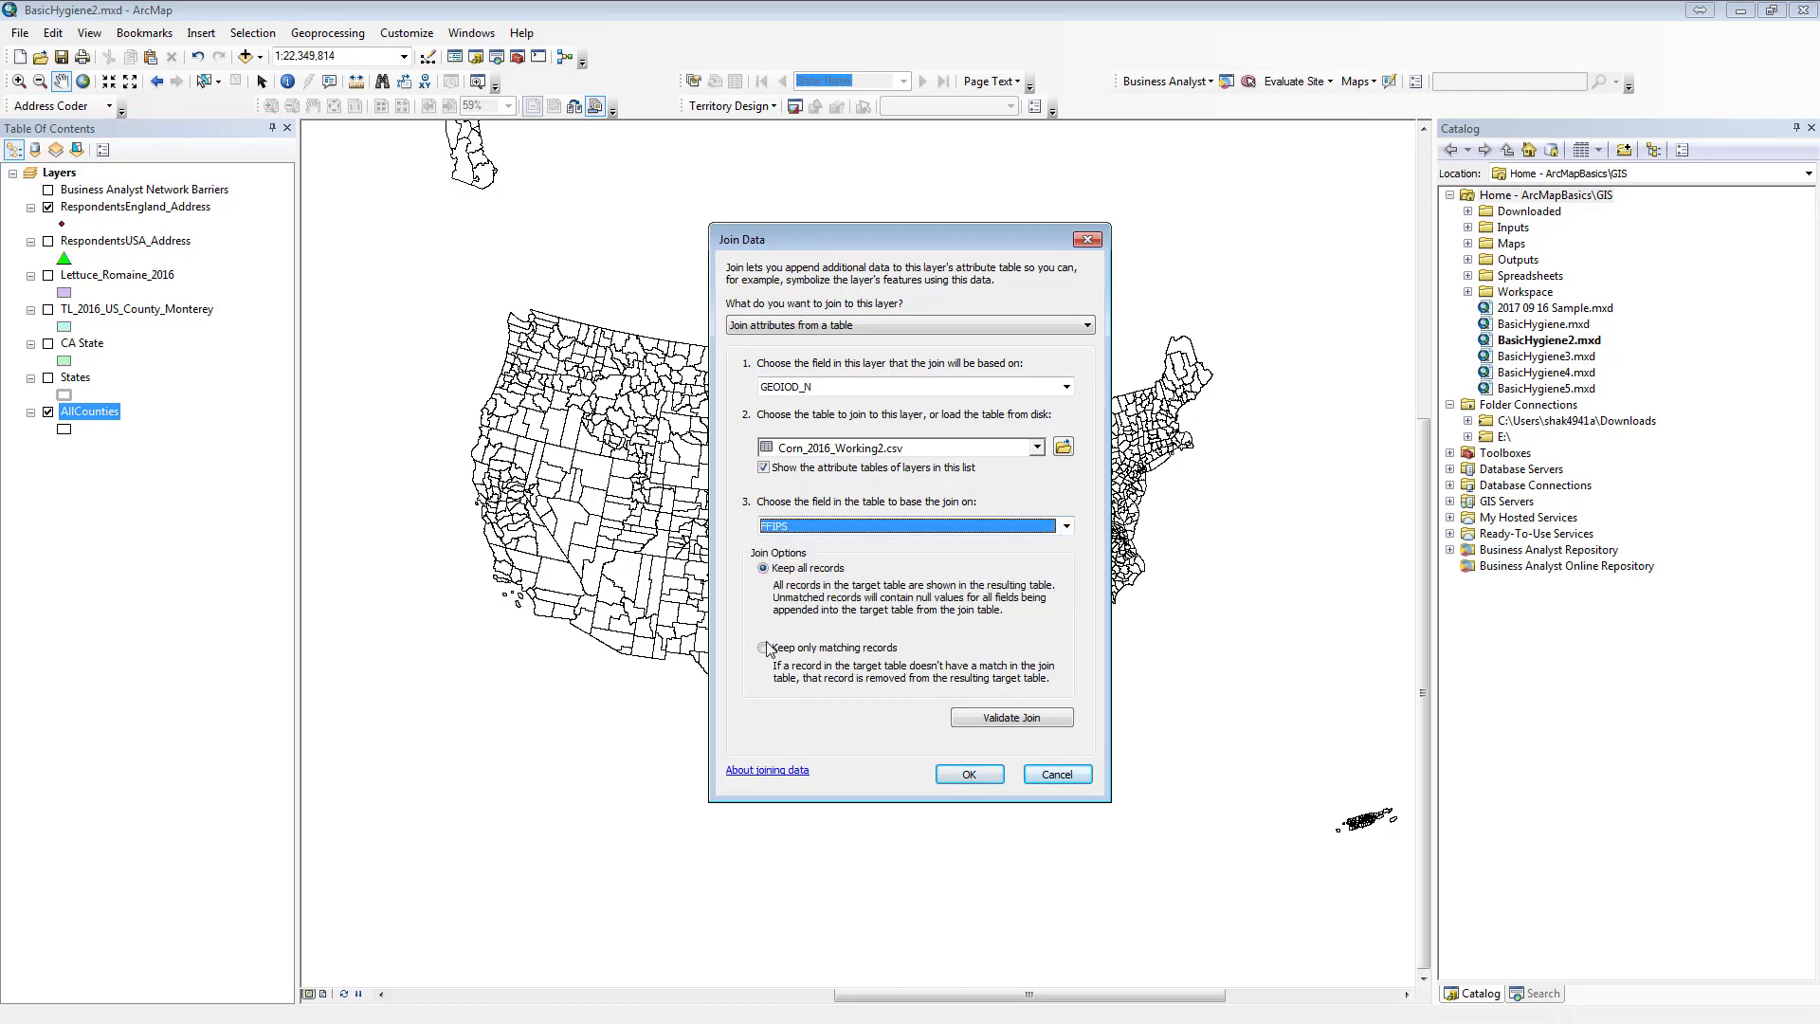
click(763, 648)
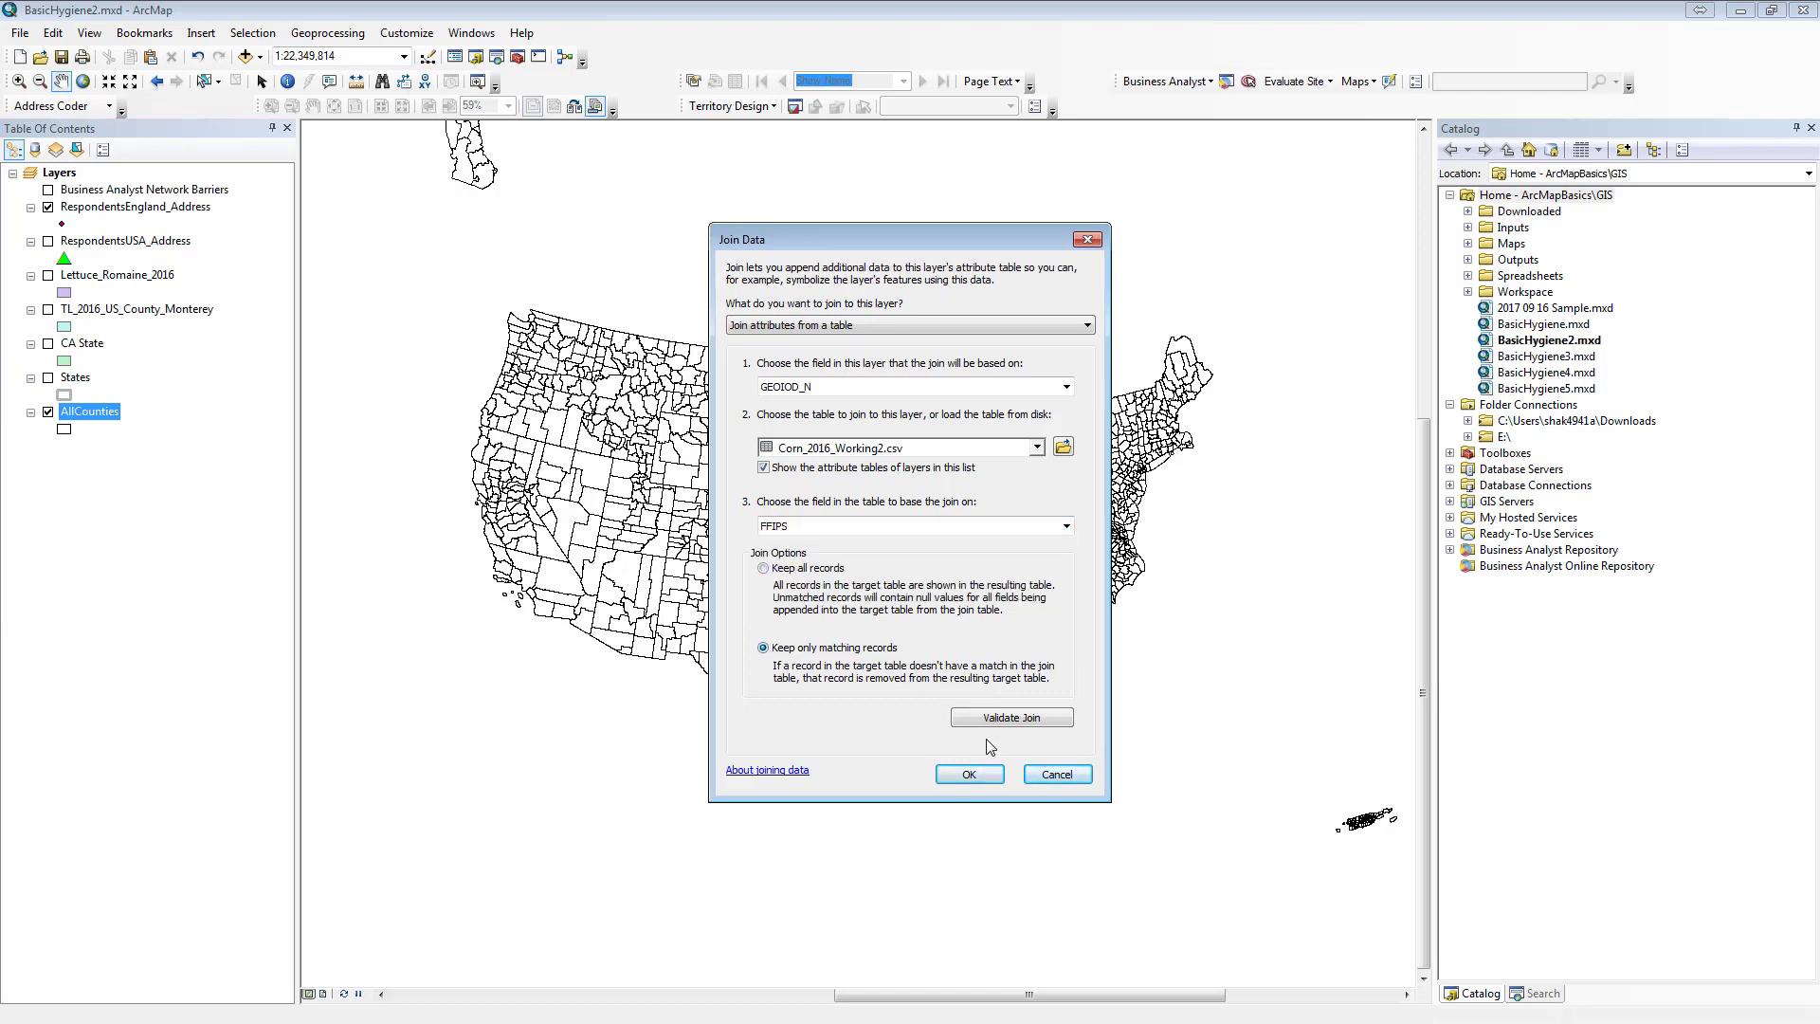
click(970, 775)
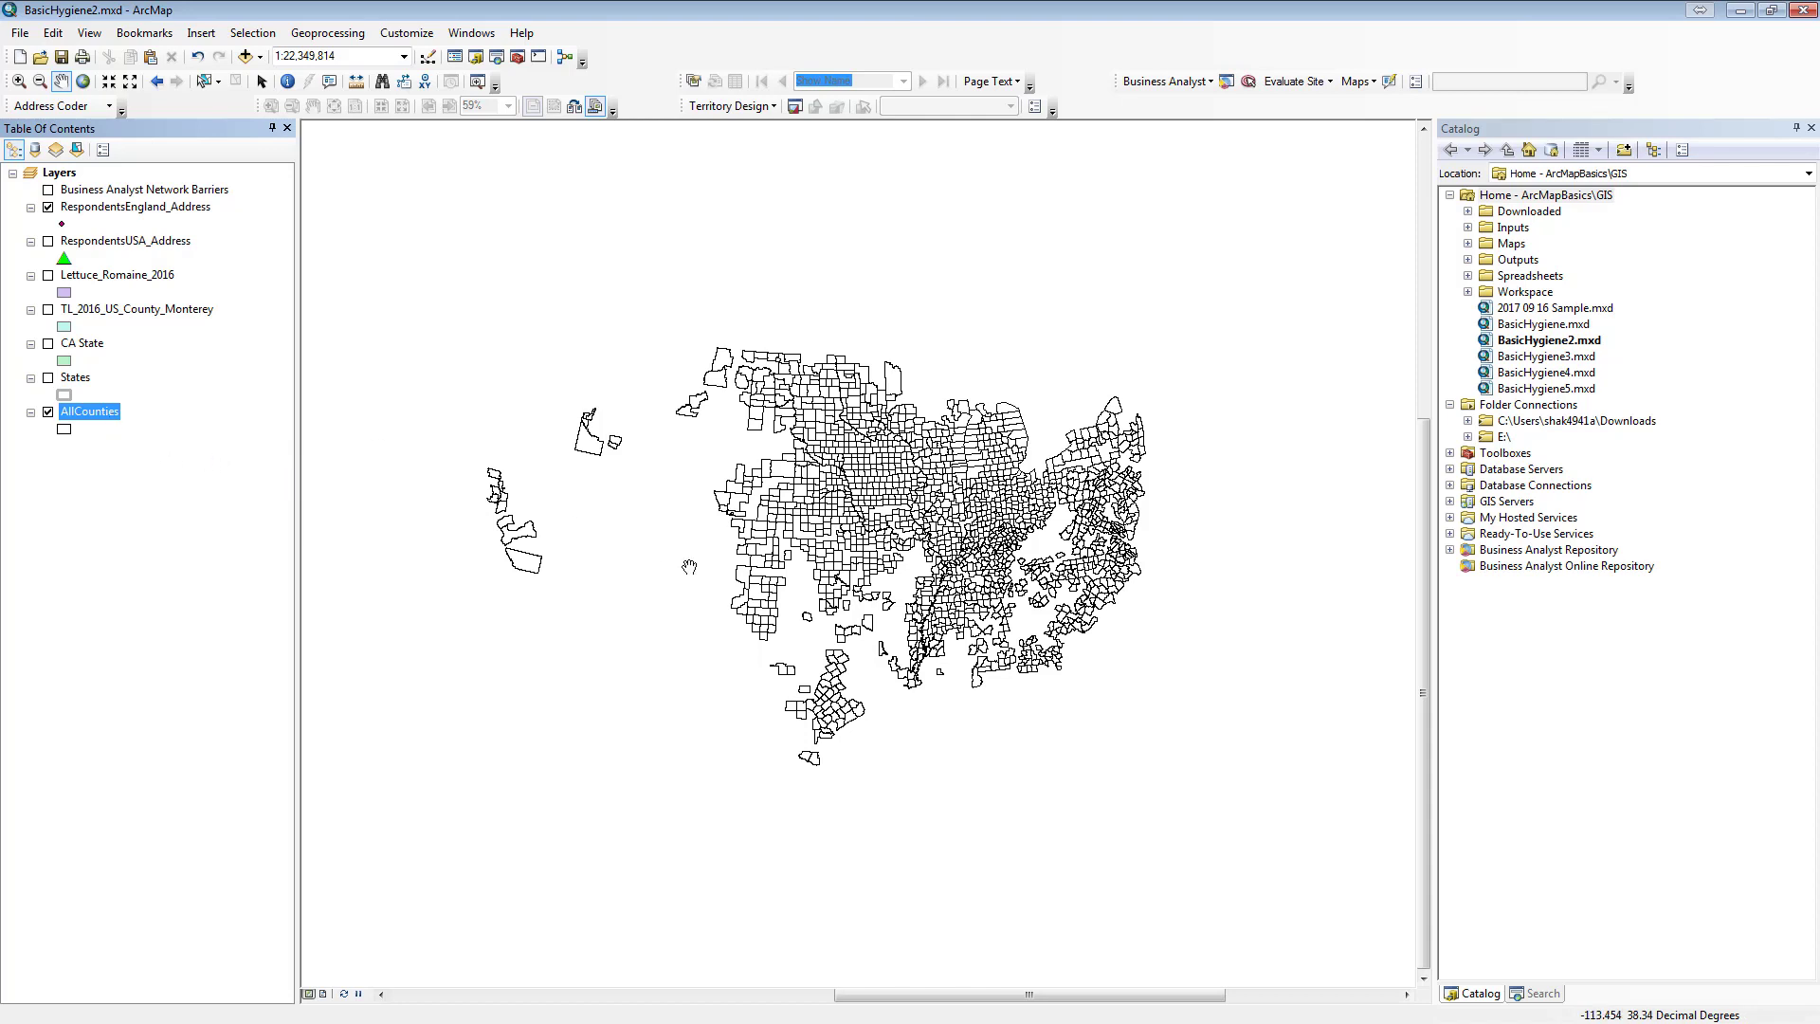
- Examine the joined CornGnProdn_Bushels column in the AllCounties attribute table, then close the table
right_click(104, 418)
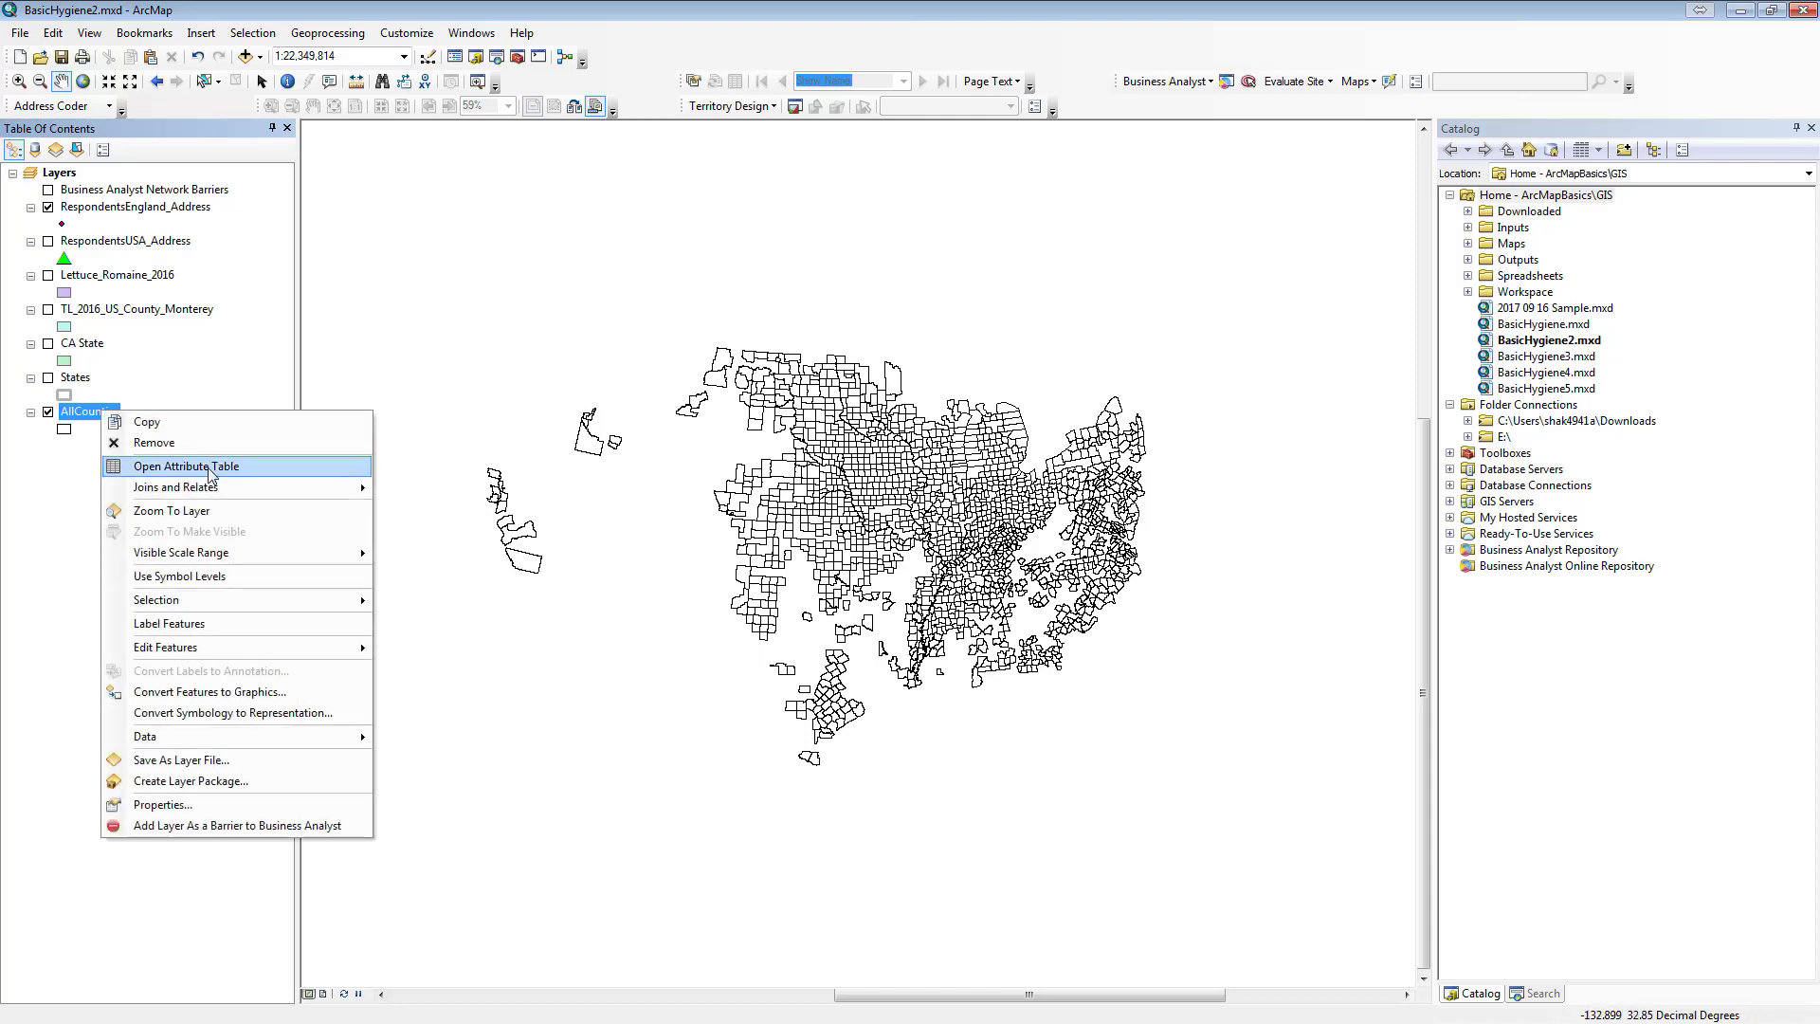
click(204, 471)
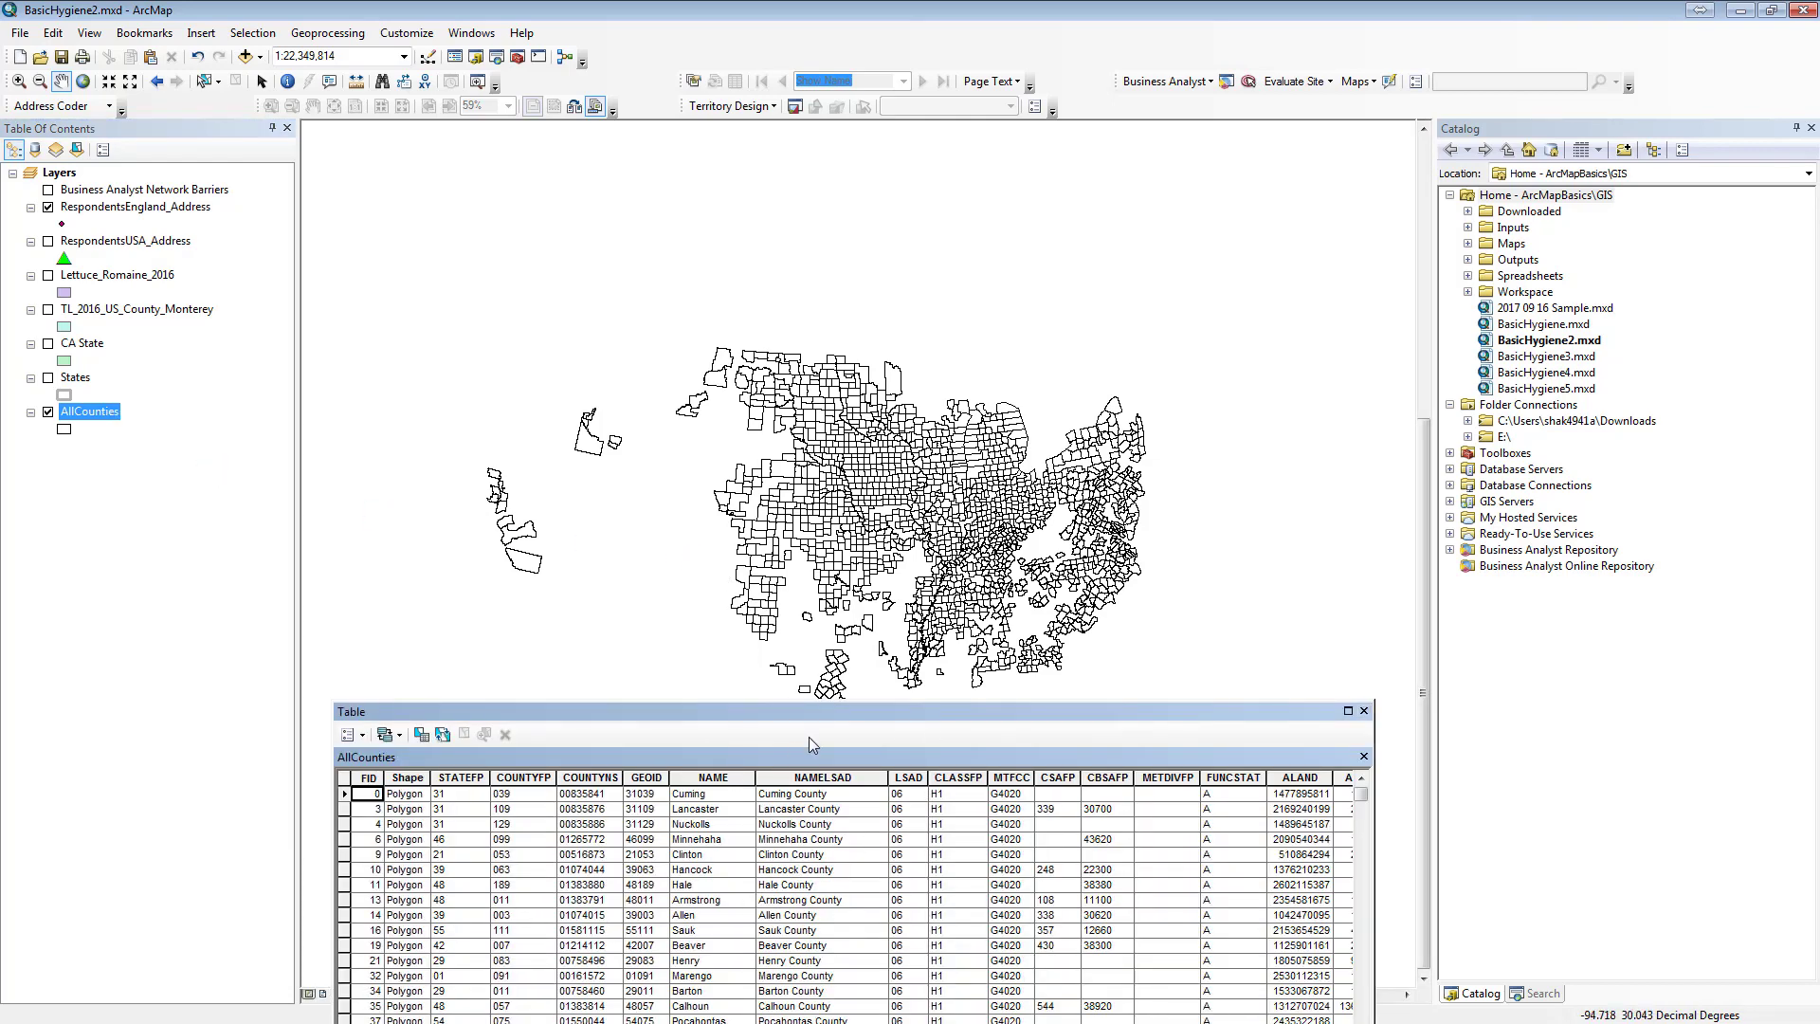
drag(820, 727, 654, 673)
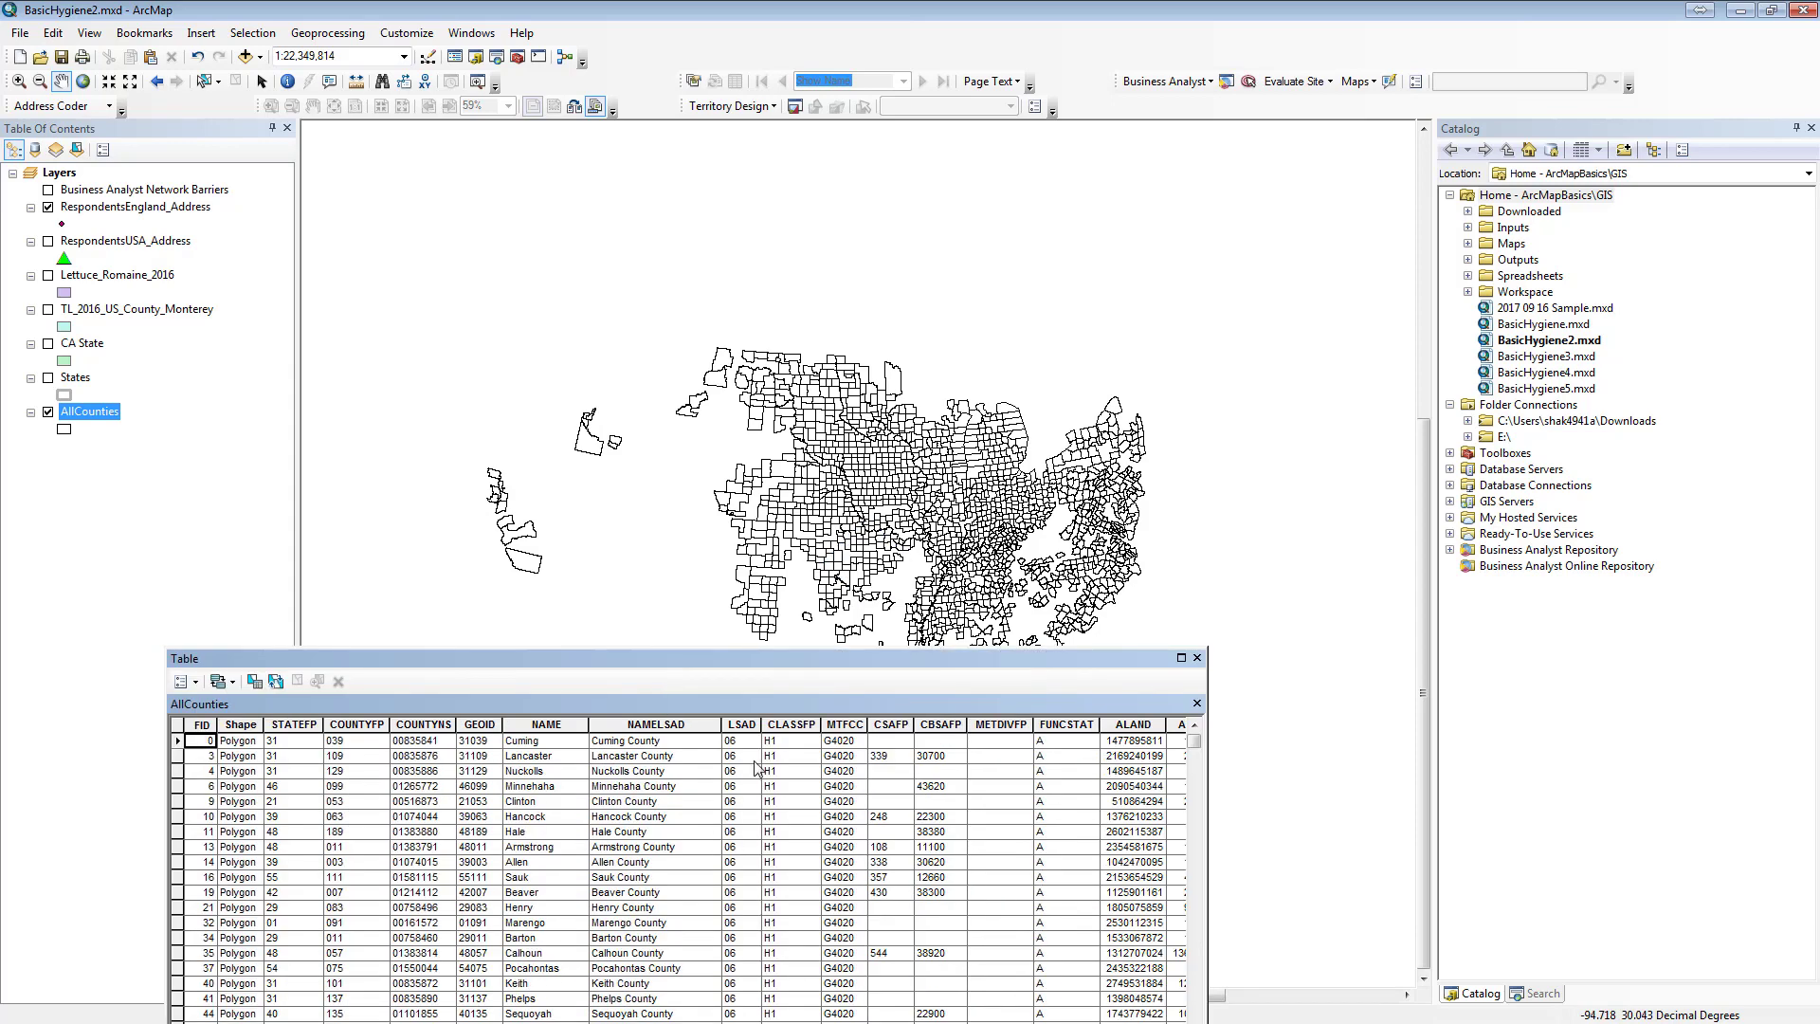
drag(796, 658, 856, 271)
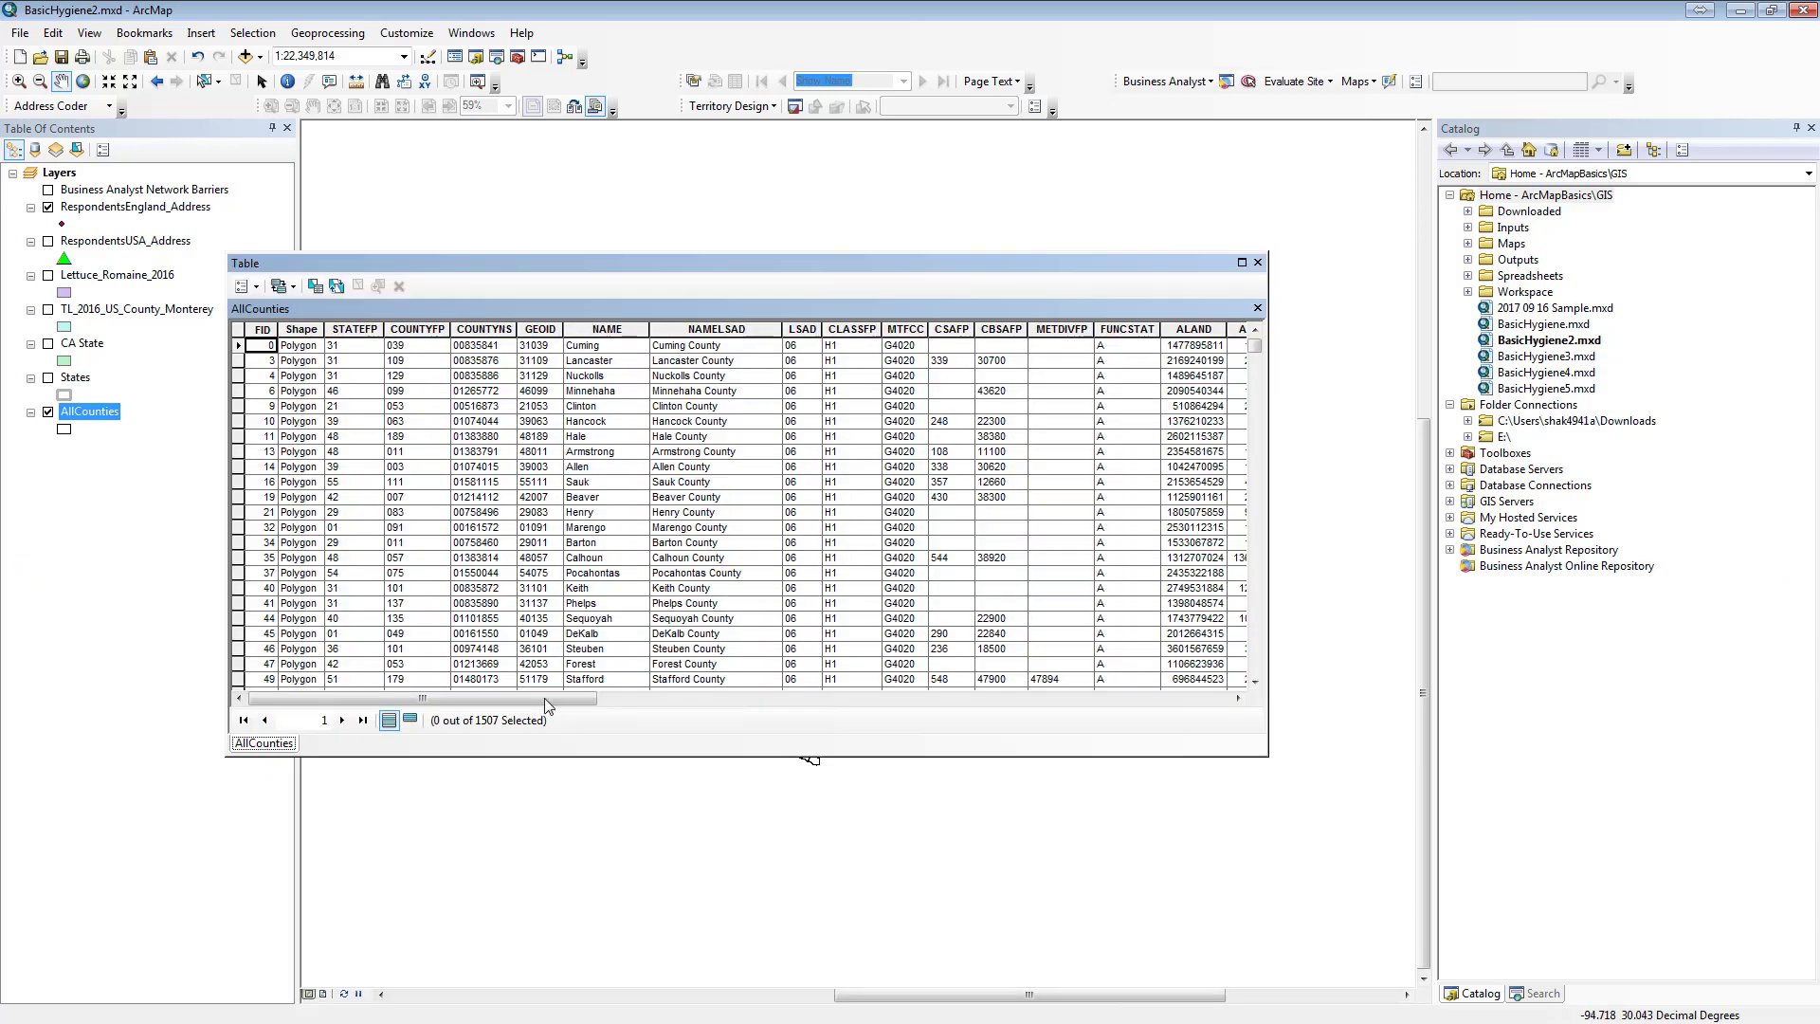
drag(518, 706, 1179, 699)
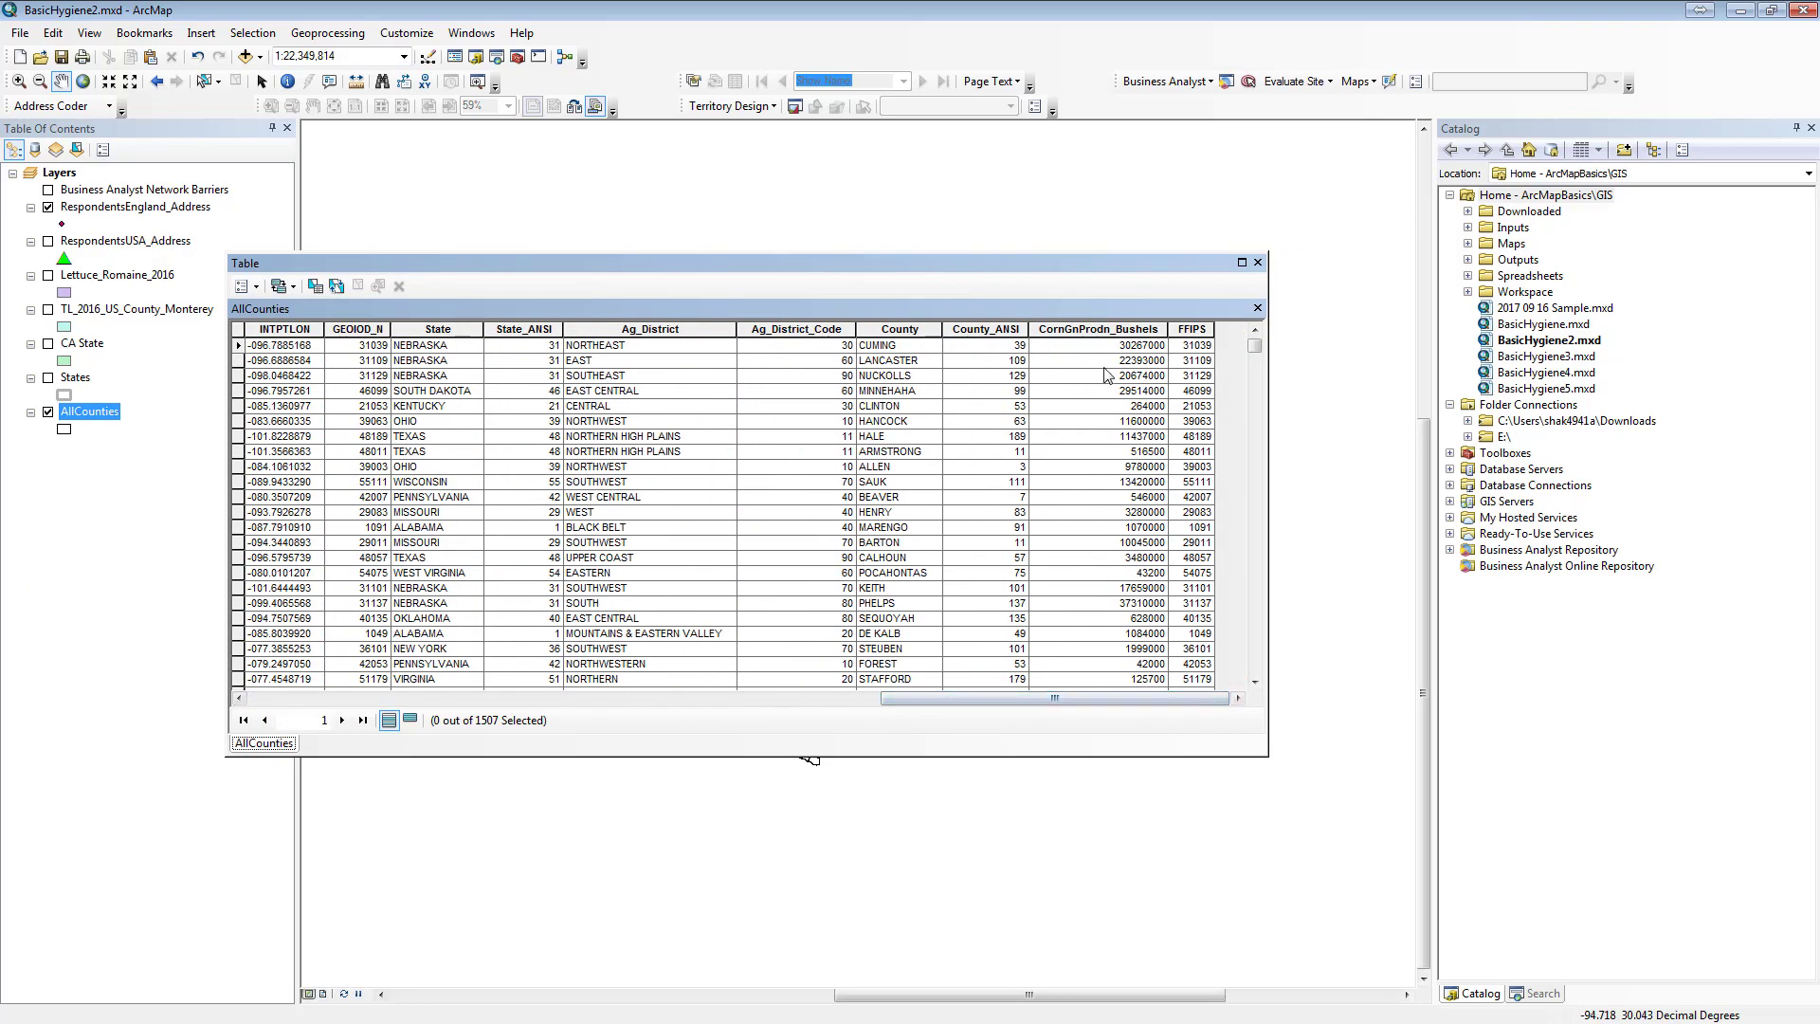
click(1113, 330)
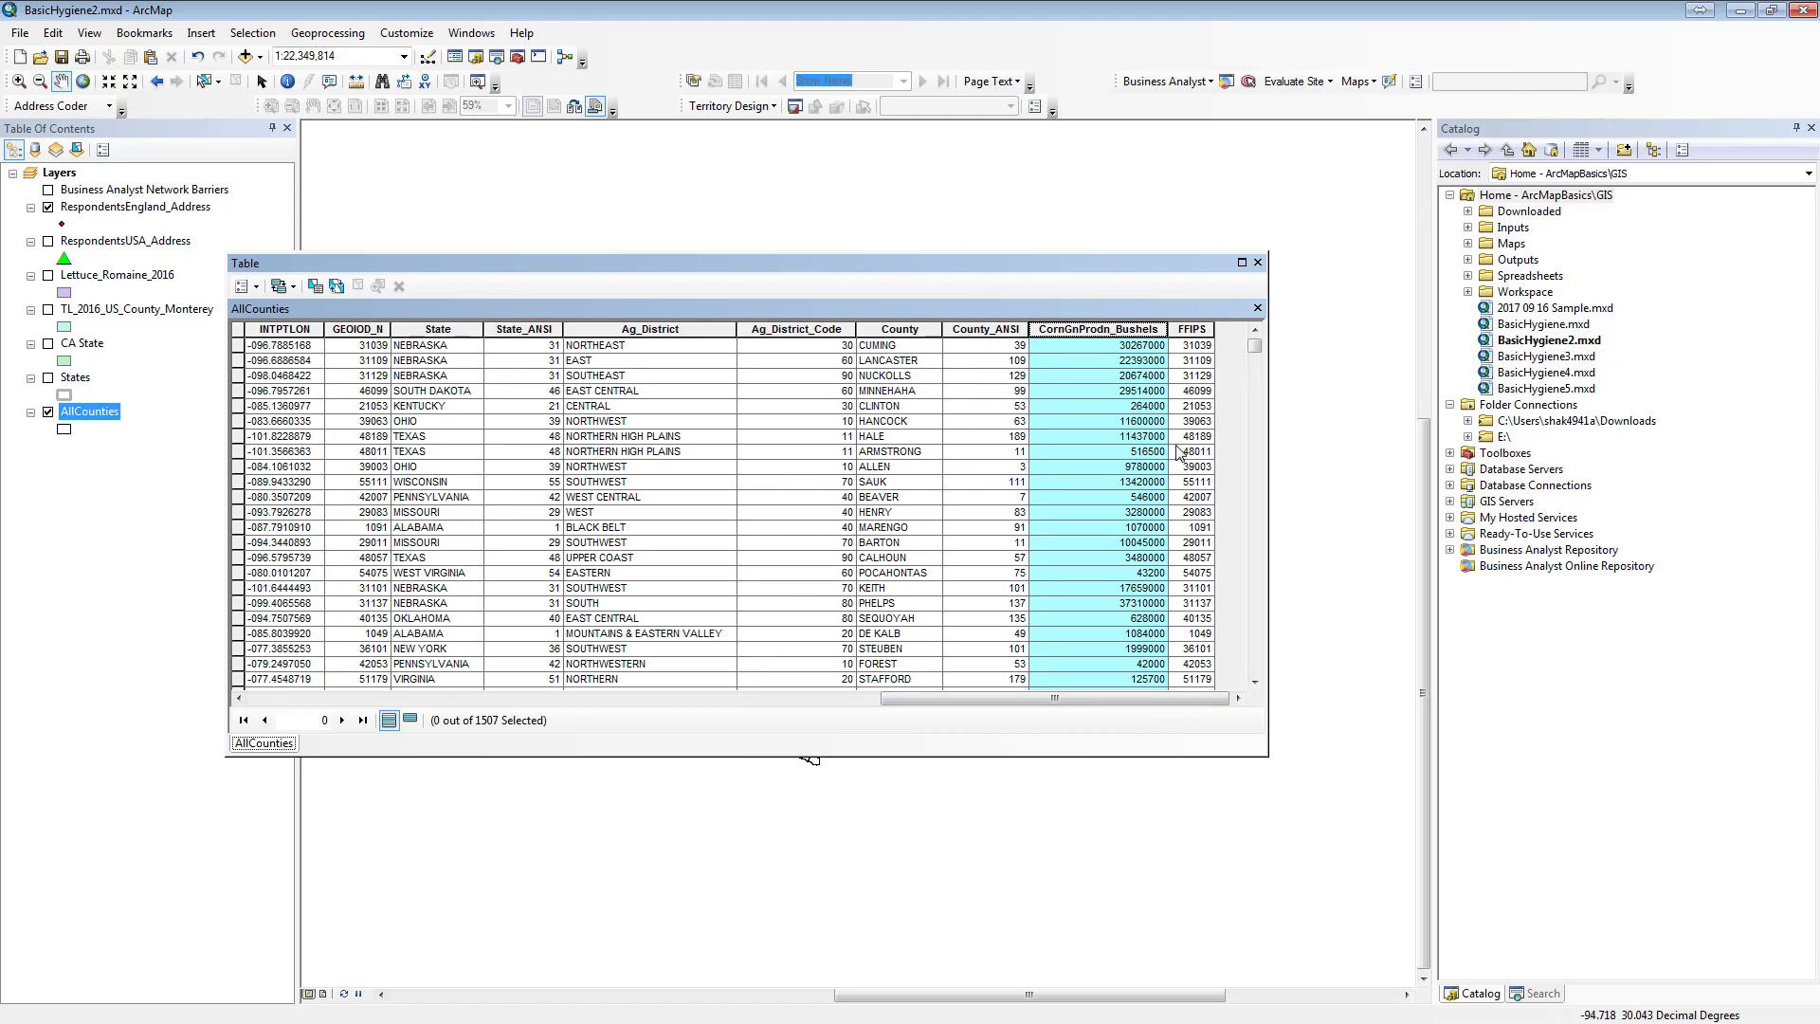
click(1136, 377)
click(1133, 482)
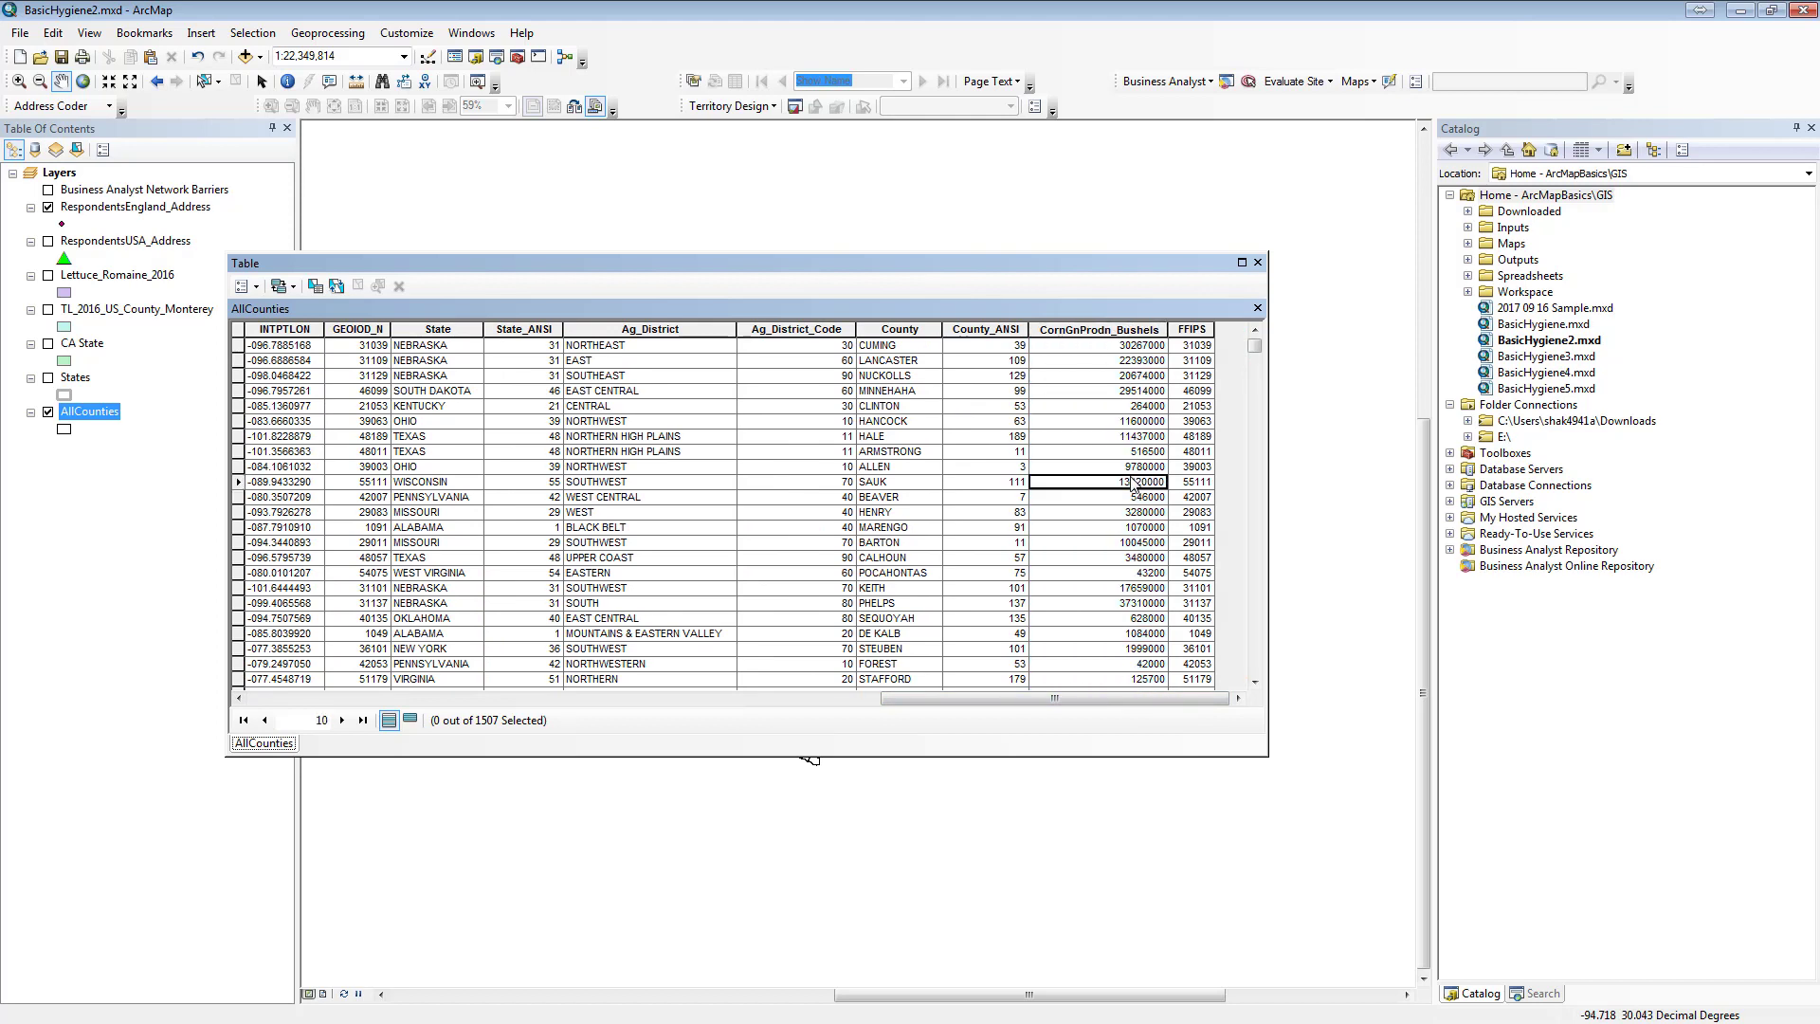
click(1130, 575)
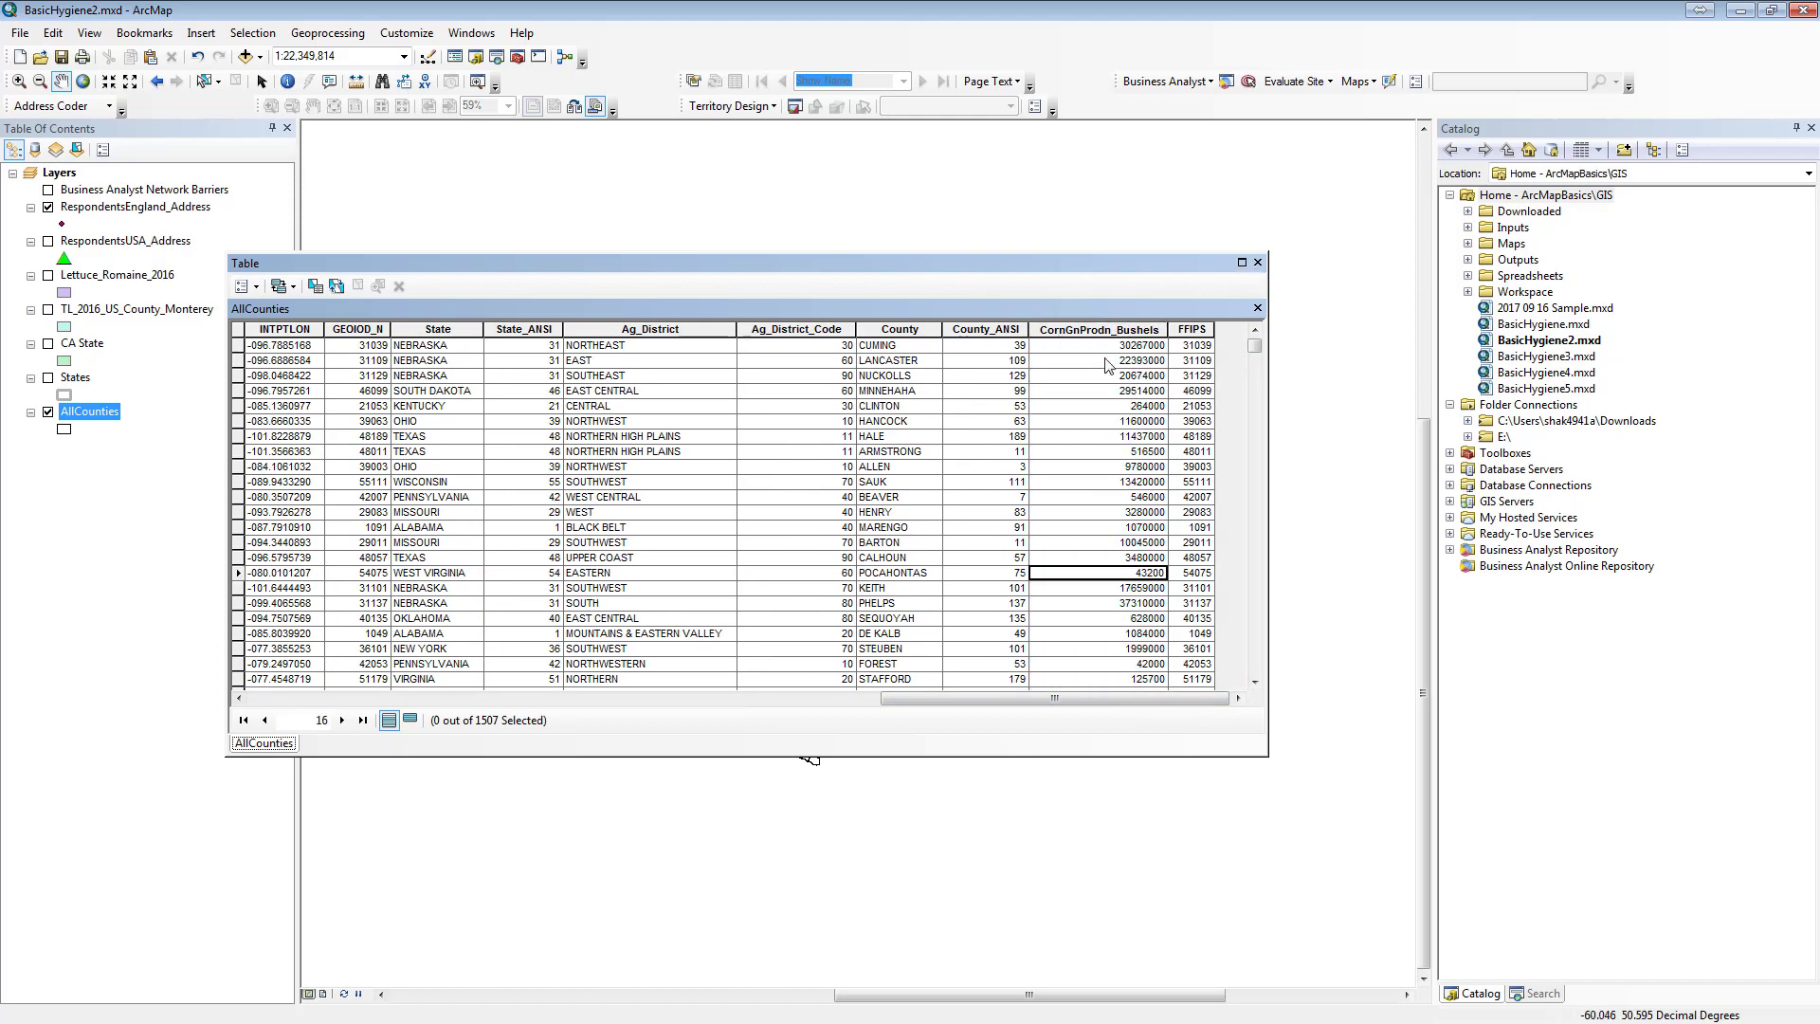
click(1118, 330)
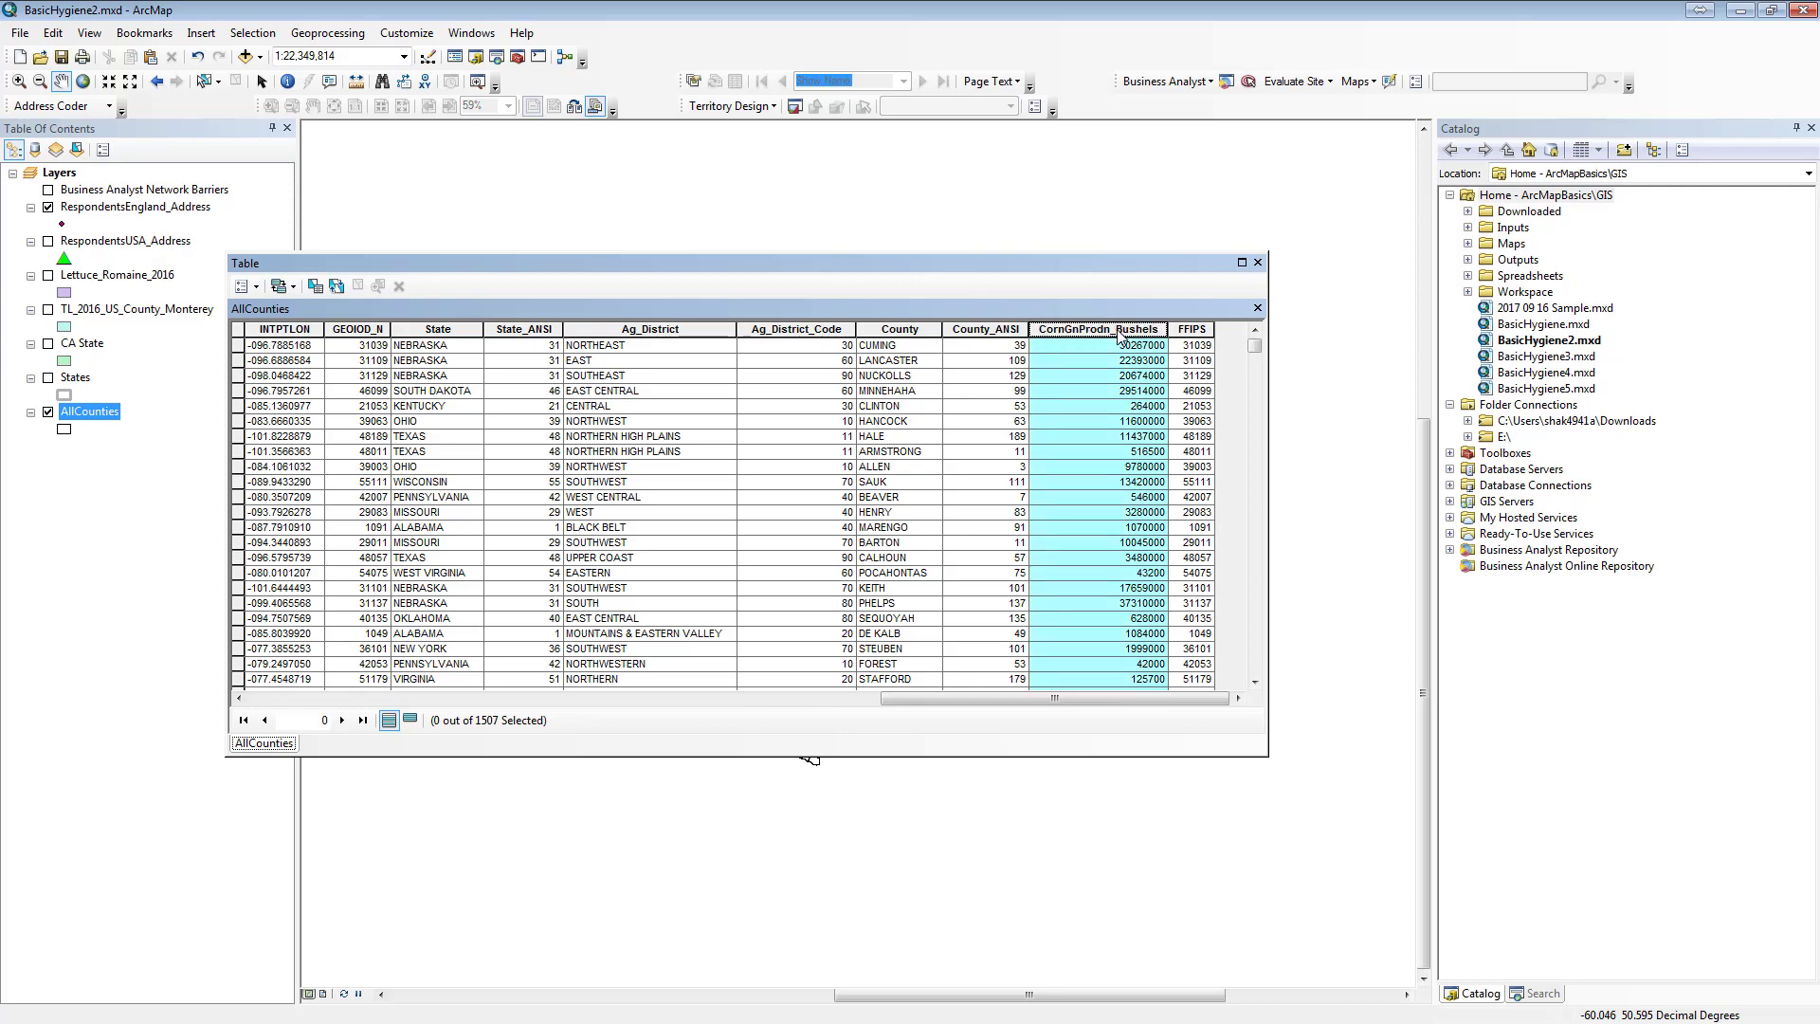
click(1258, 263)
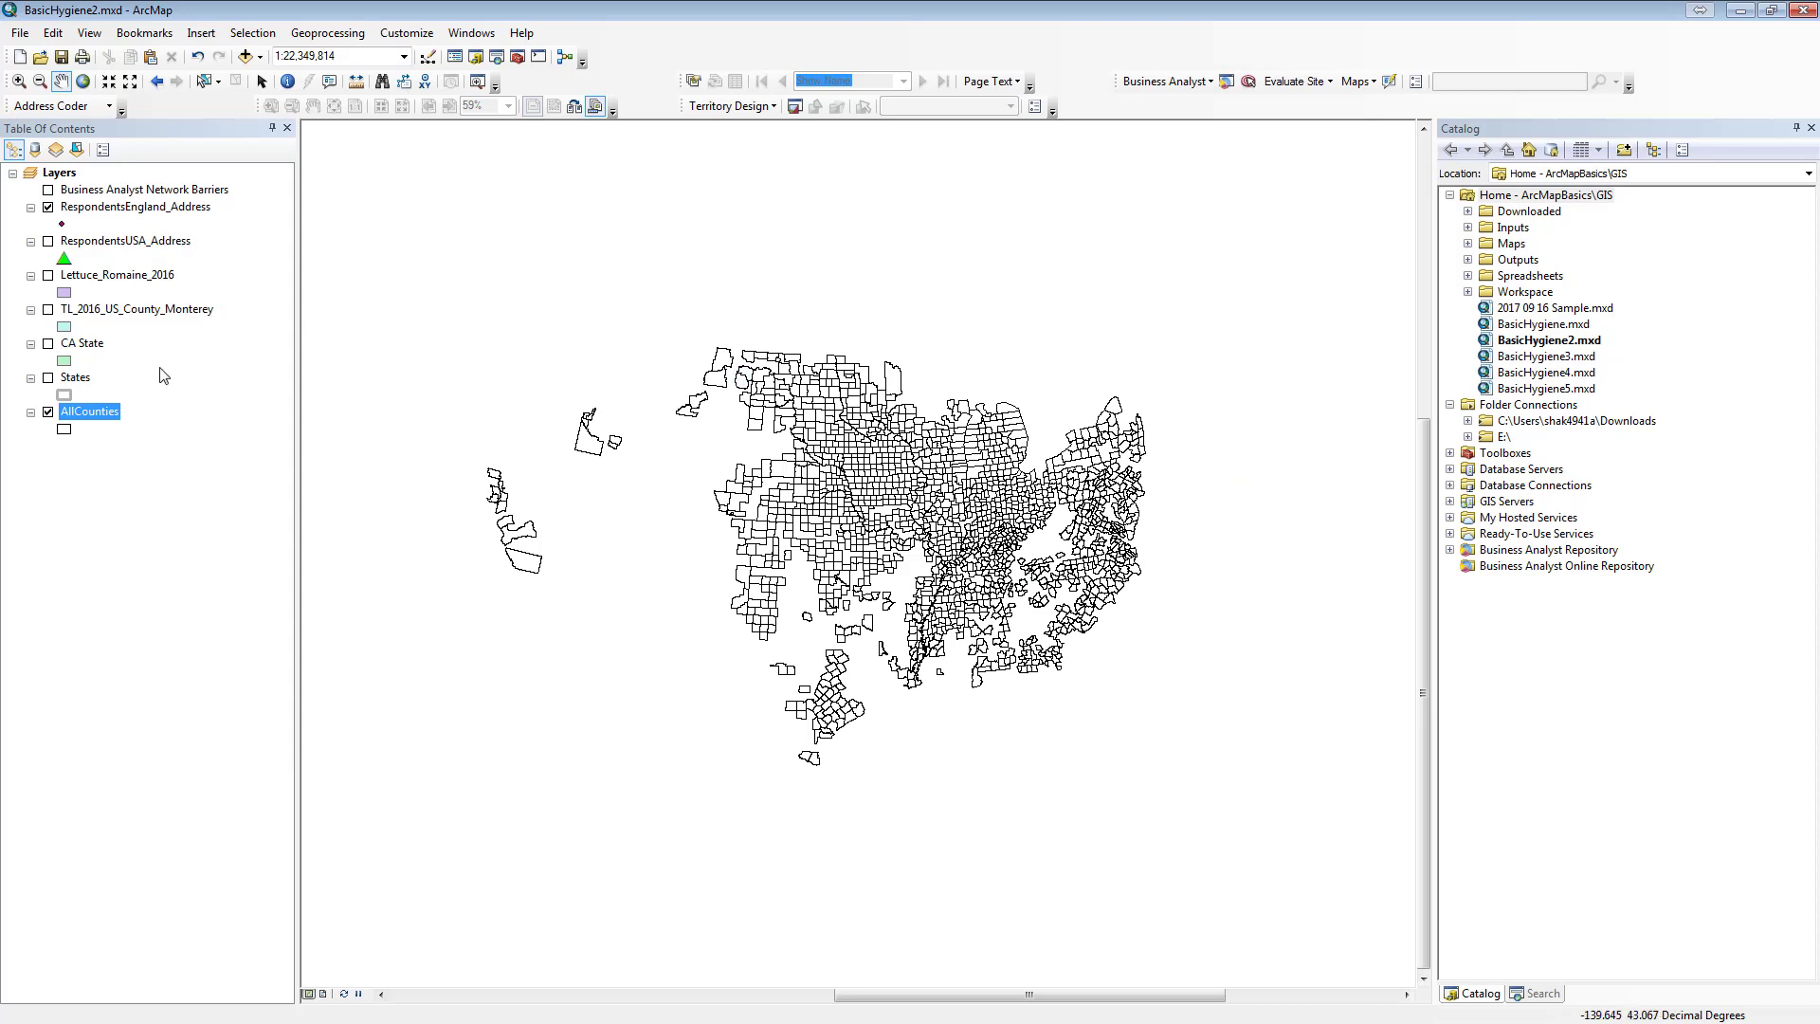
- Export all AllCounties features over the existing Corn_Grain_2016_Bushels.shp in the Outputs folder, using the data frame's coordinate system
right_click(91, 414)
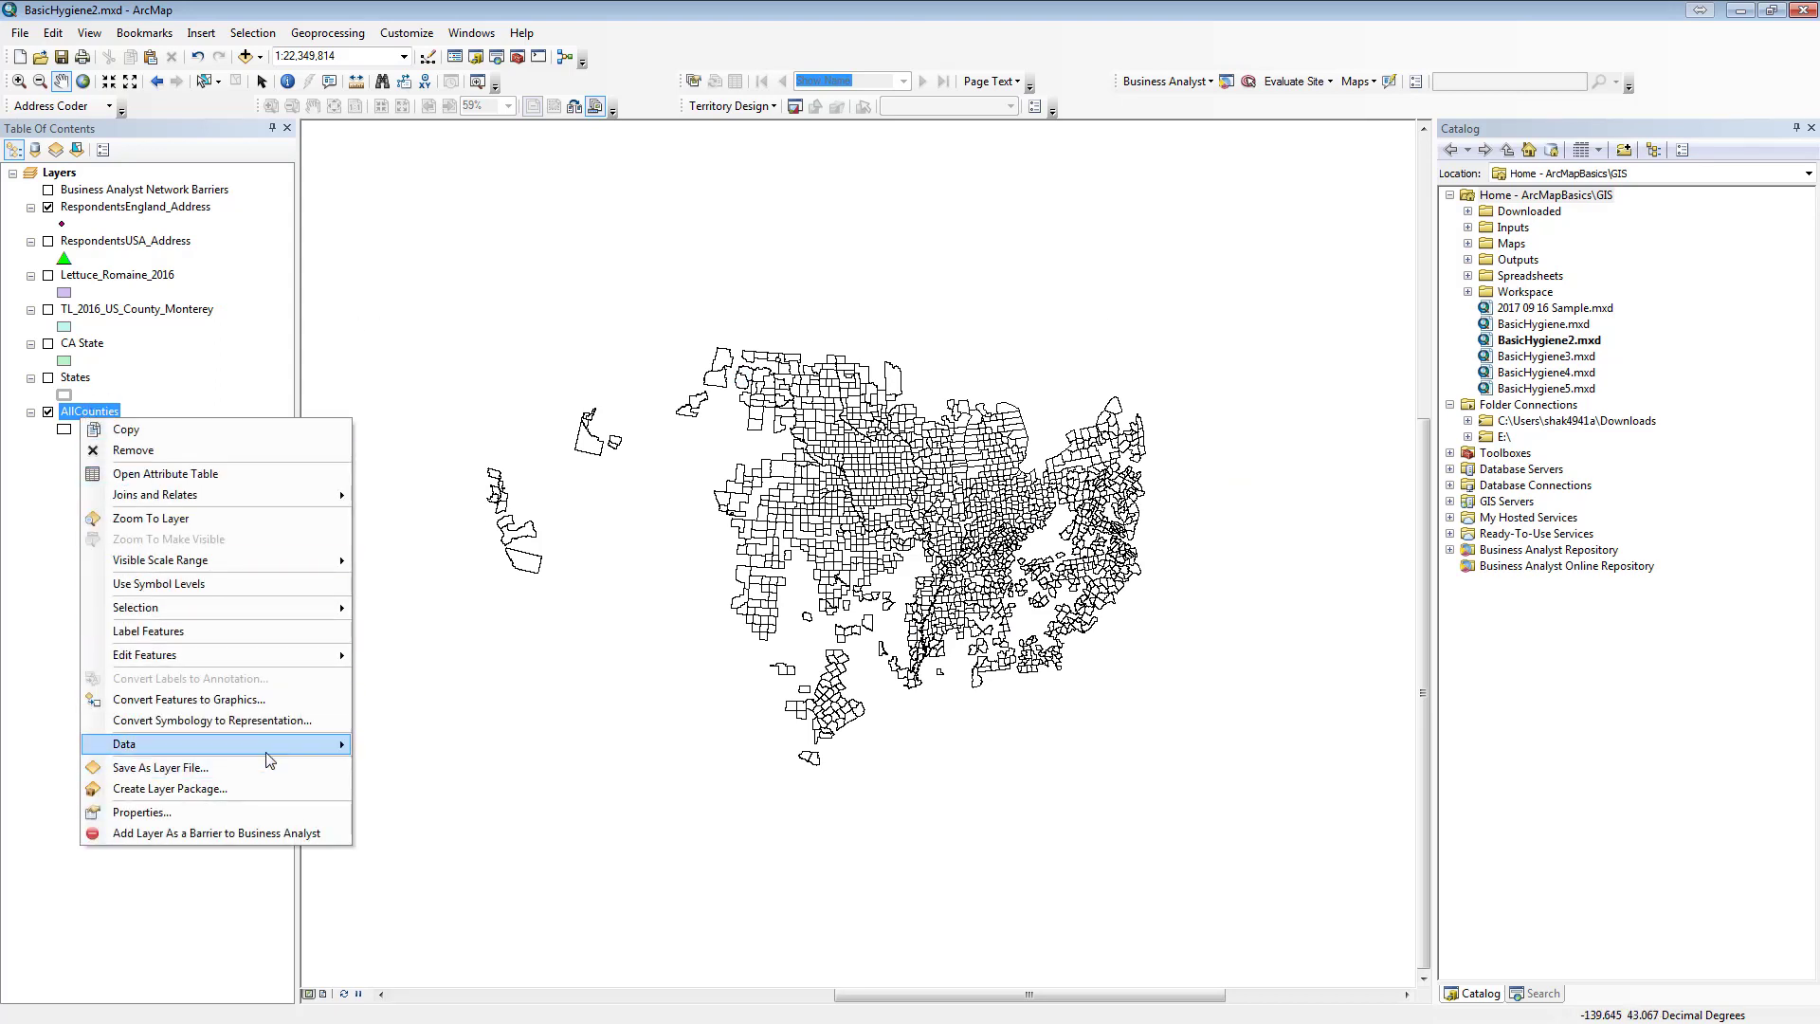
mouse_move(327, 744)
click(418, 769)
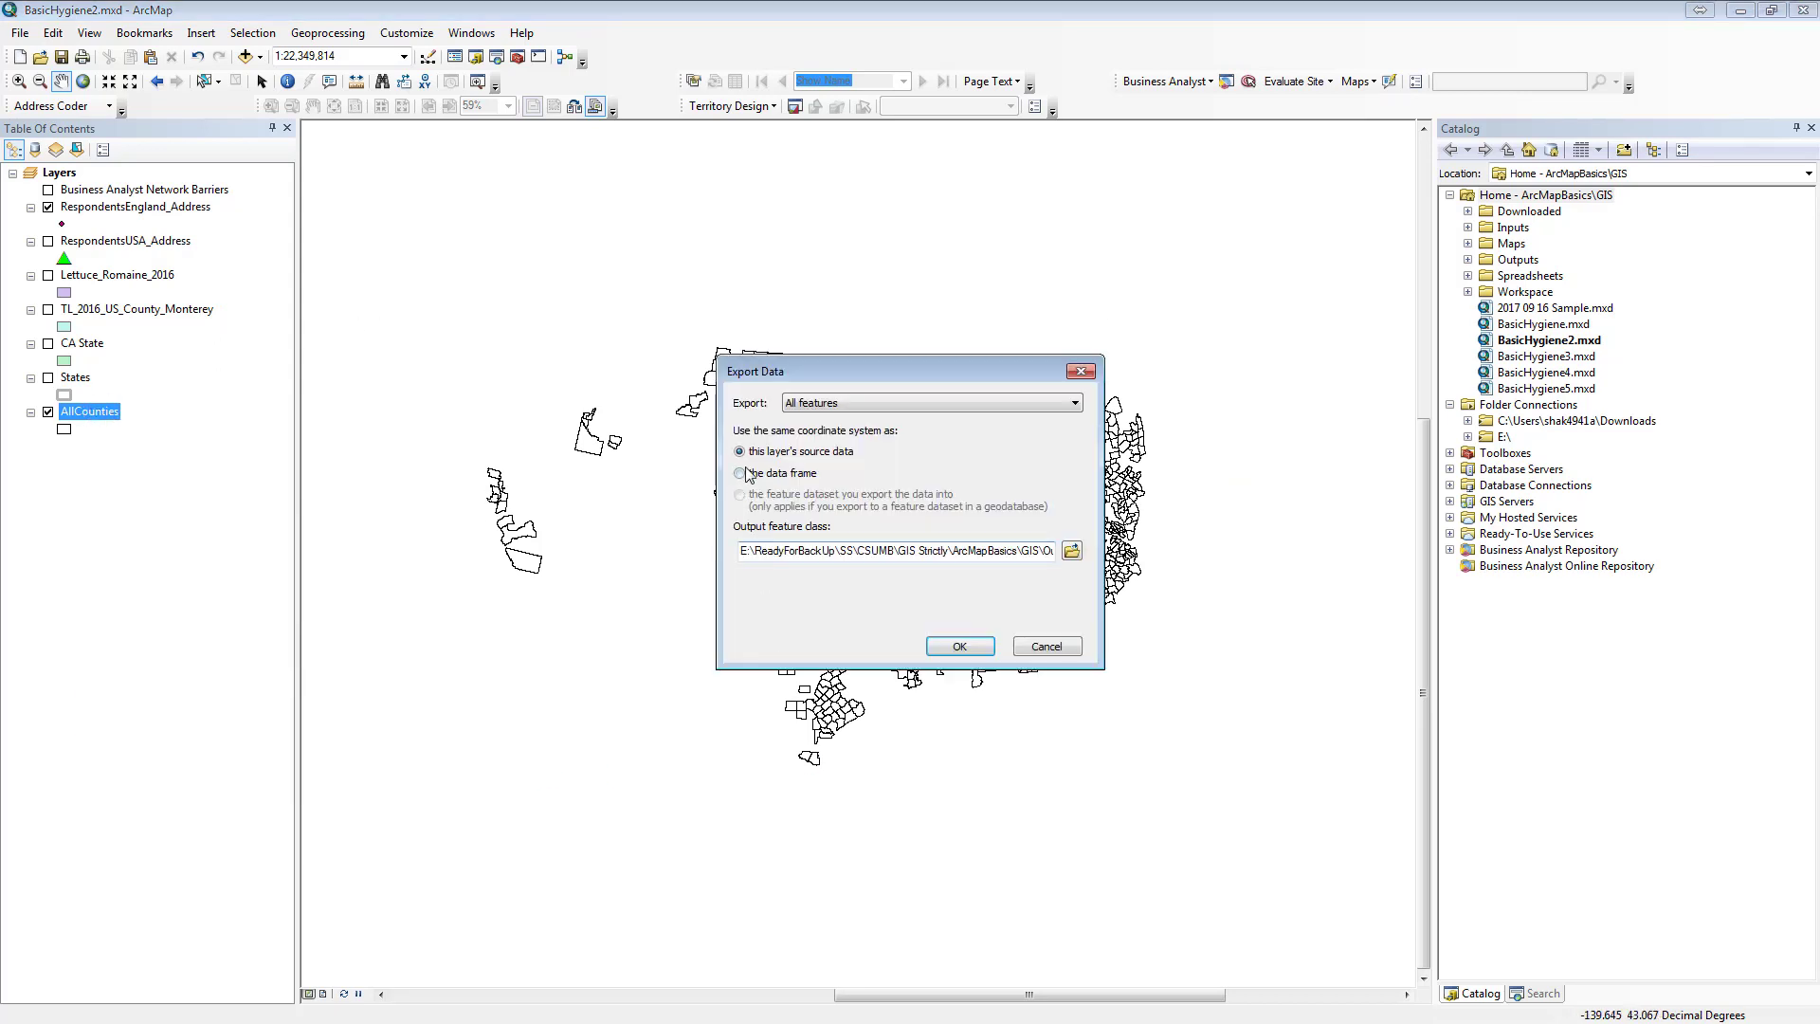
click(1072, 552)
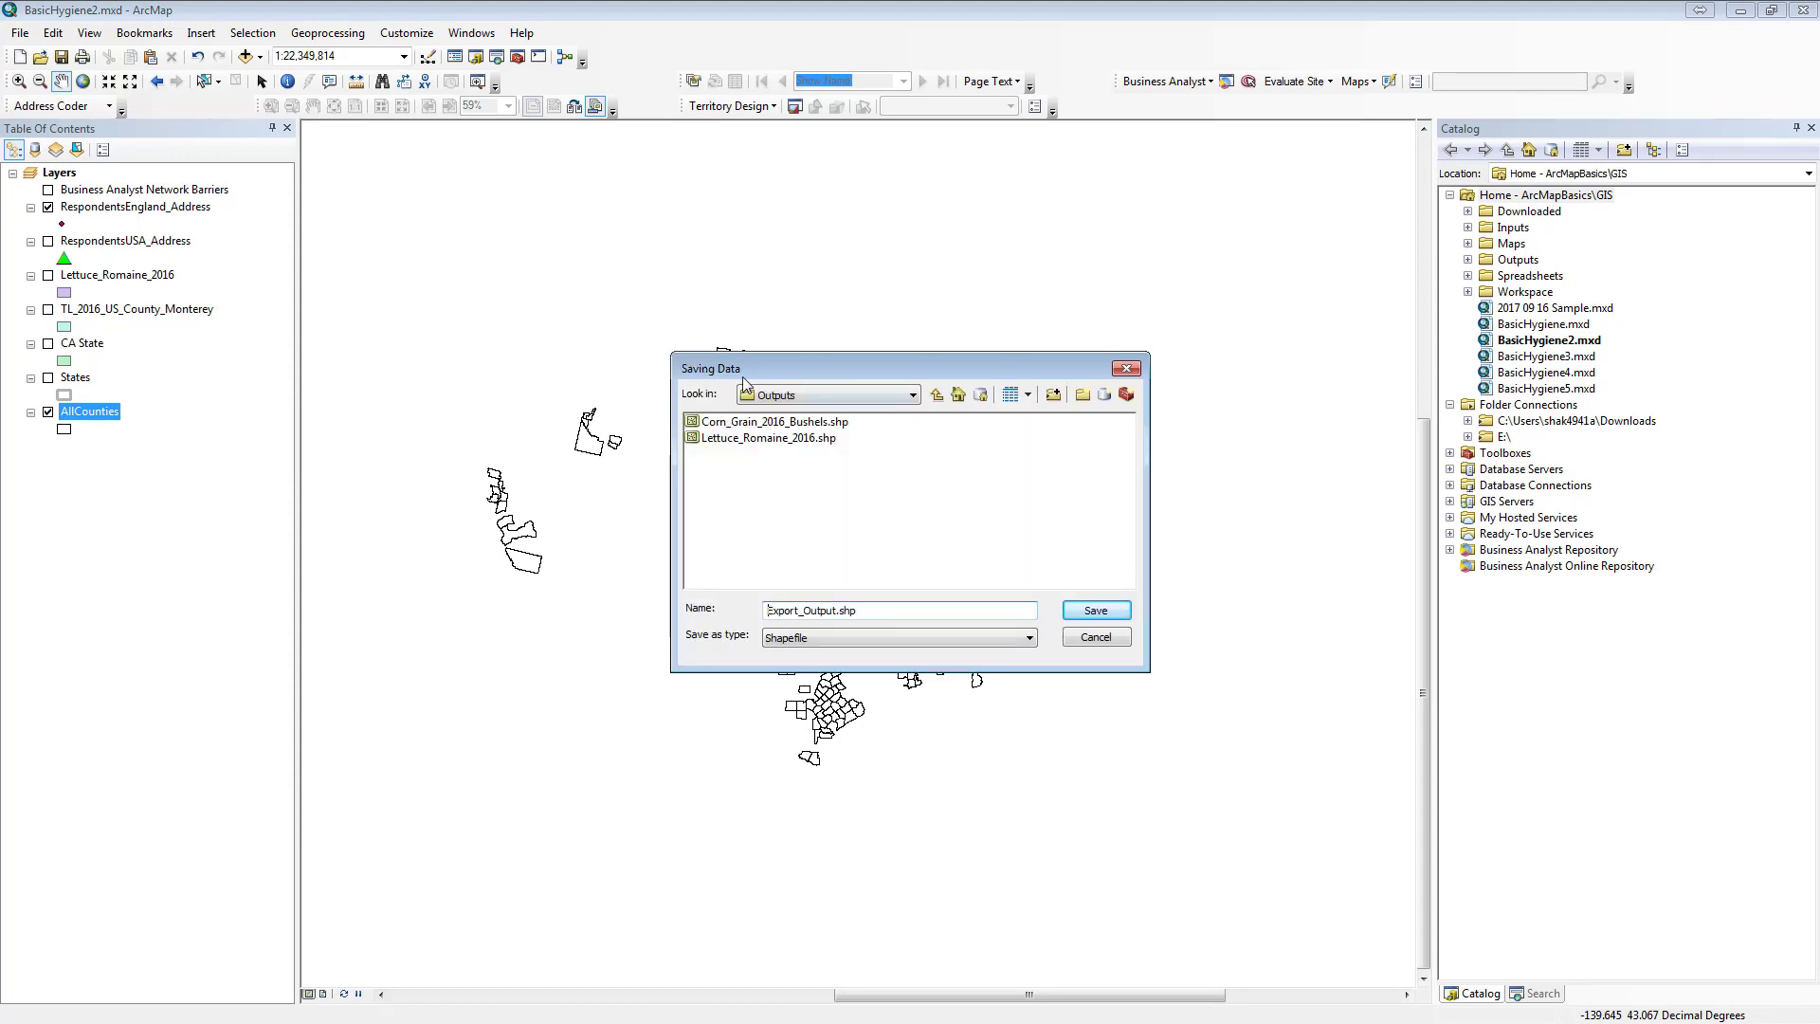
click(736, 423)
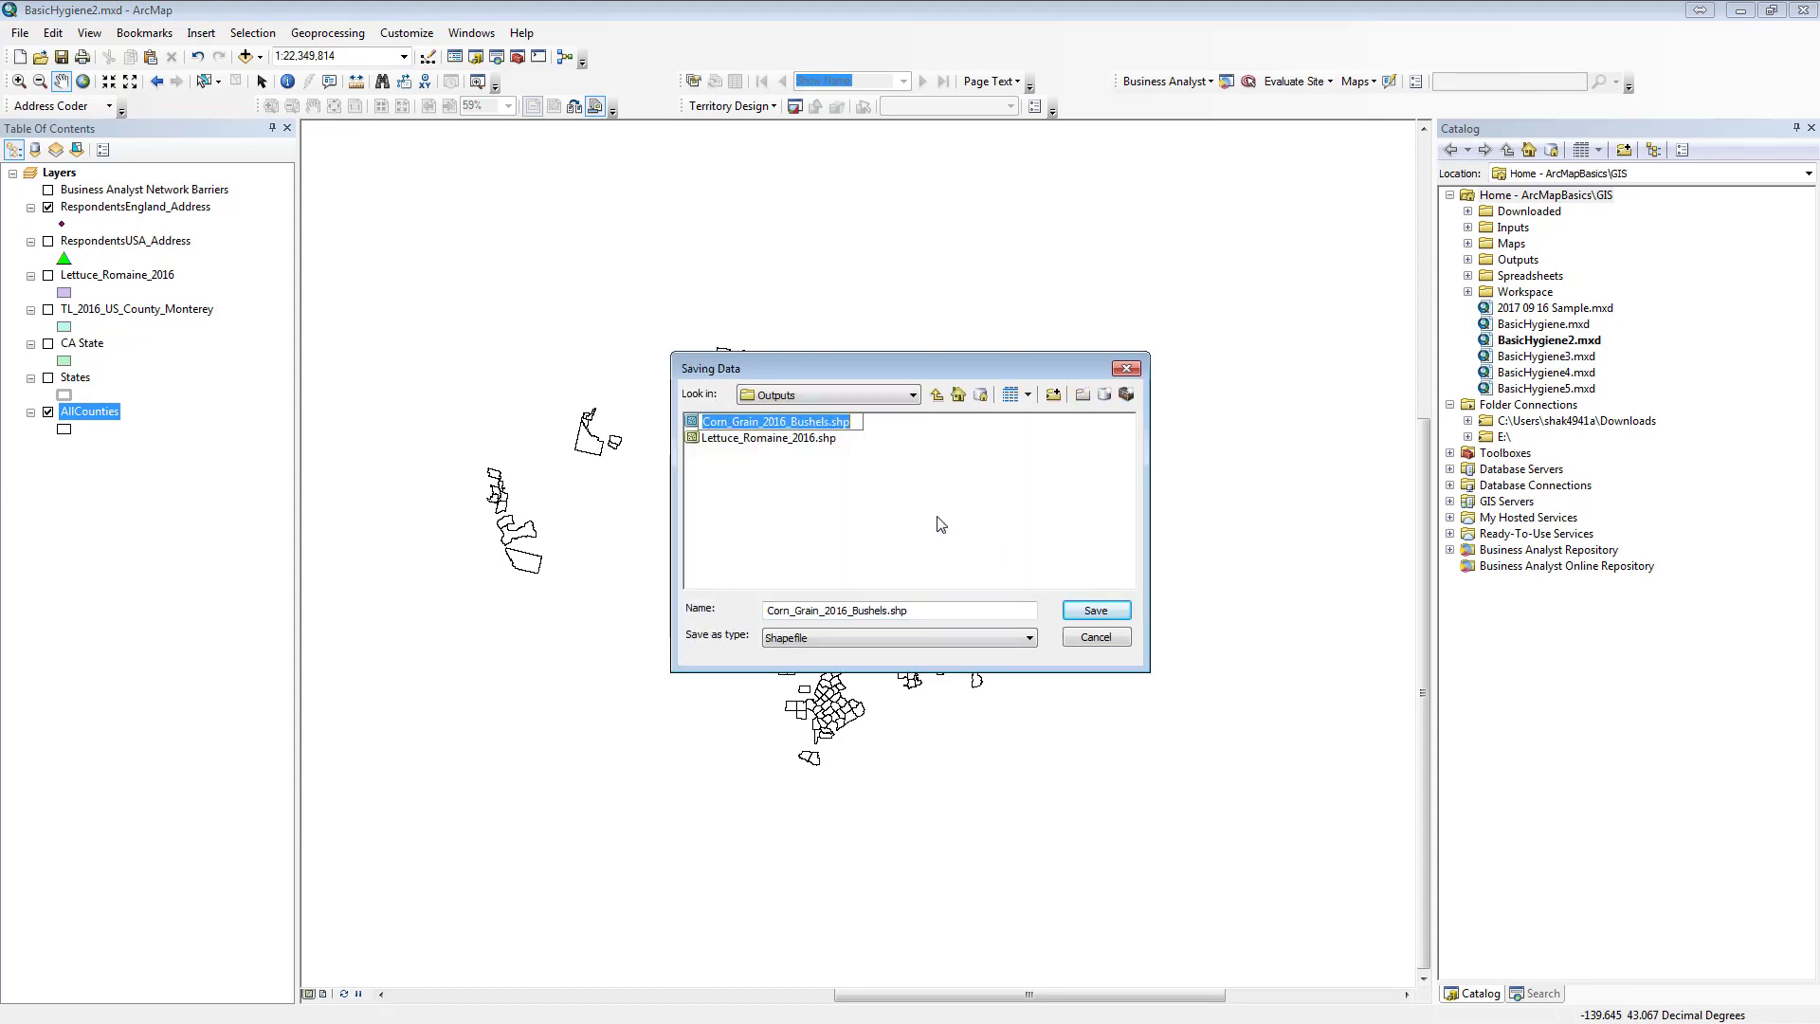
click(1106, 617)
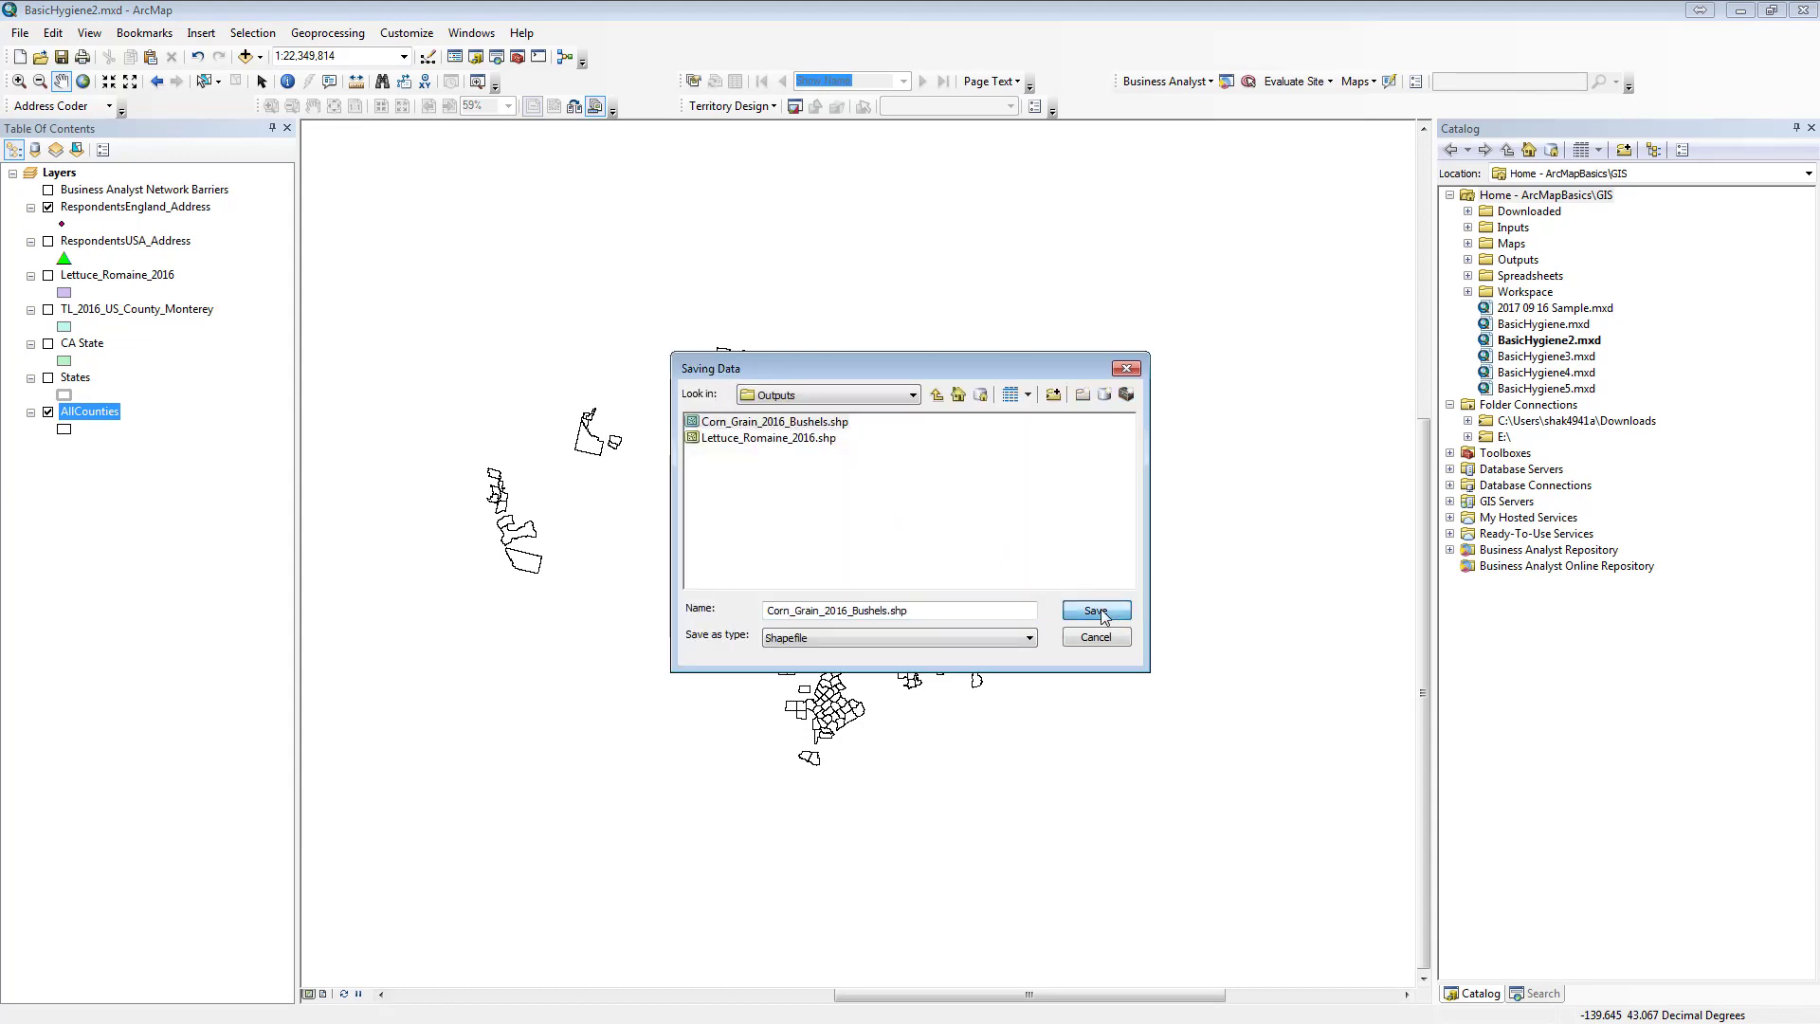
click(1021, 614)
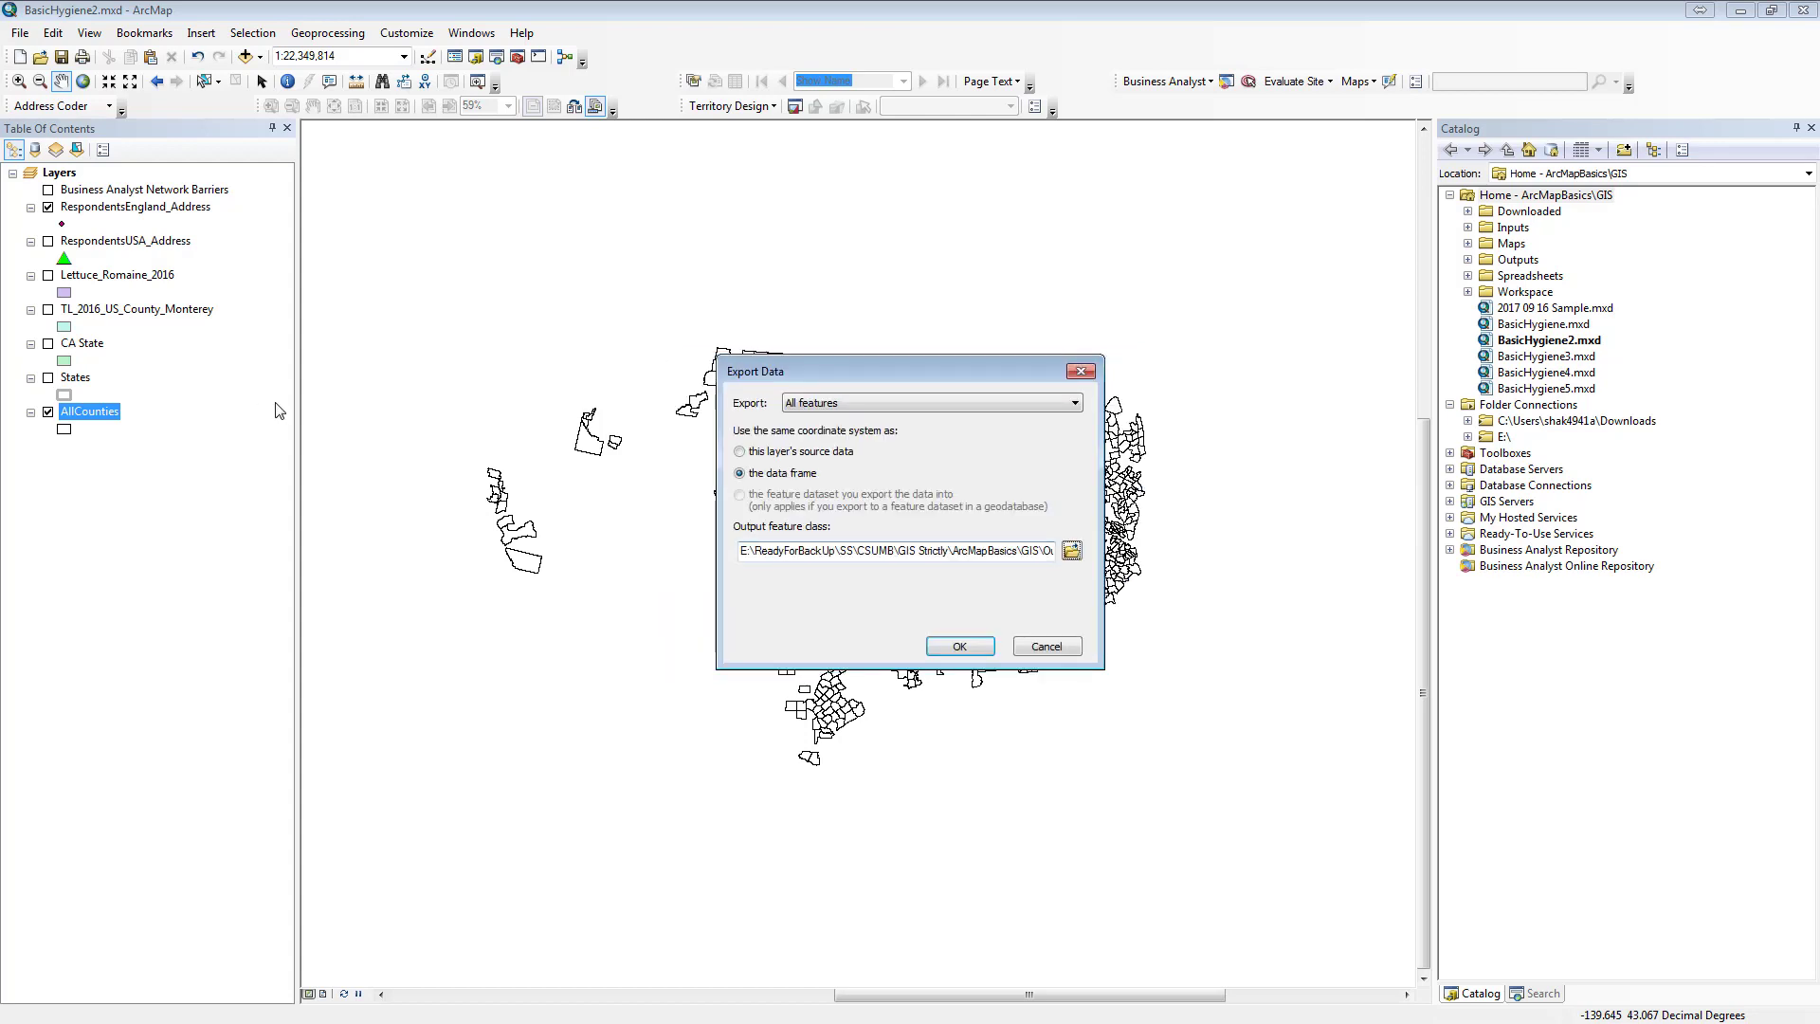
click(965, 644)
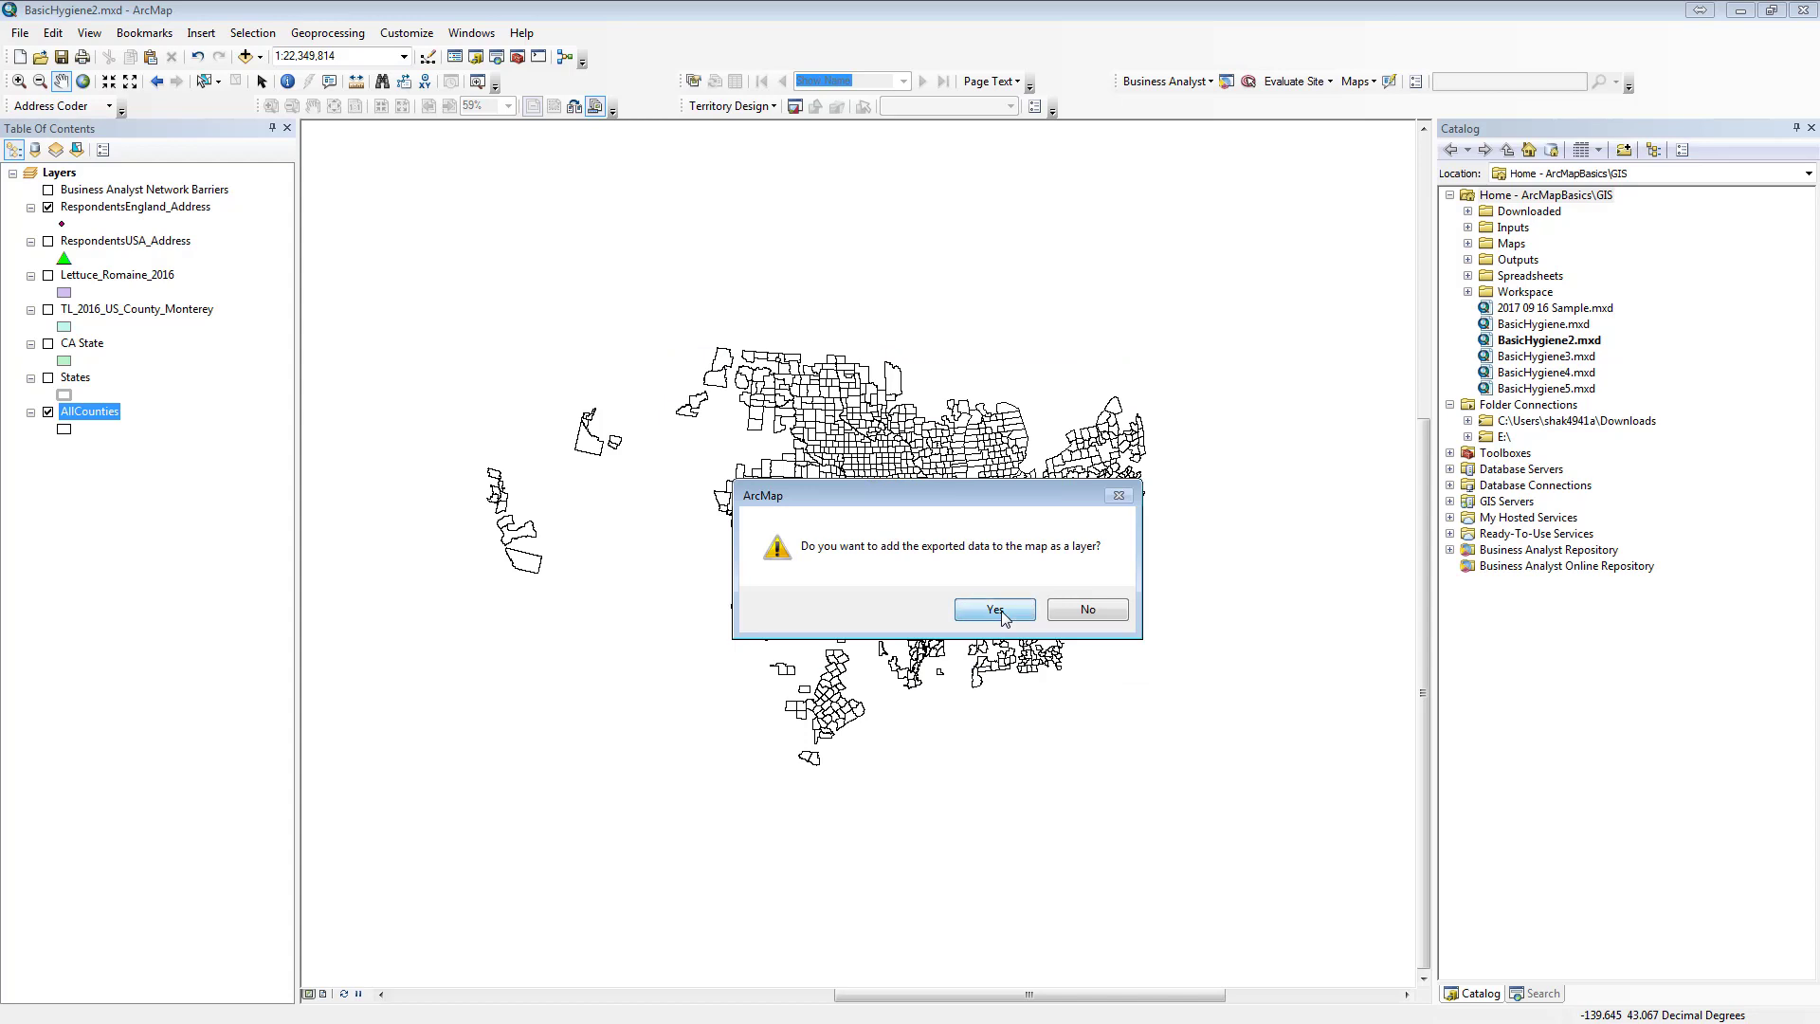
- Add the exported corn shapefile to the map as a layer and remove the table join from AllCounties
click(996, 610)
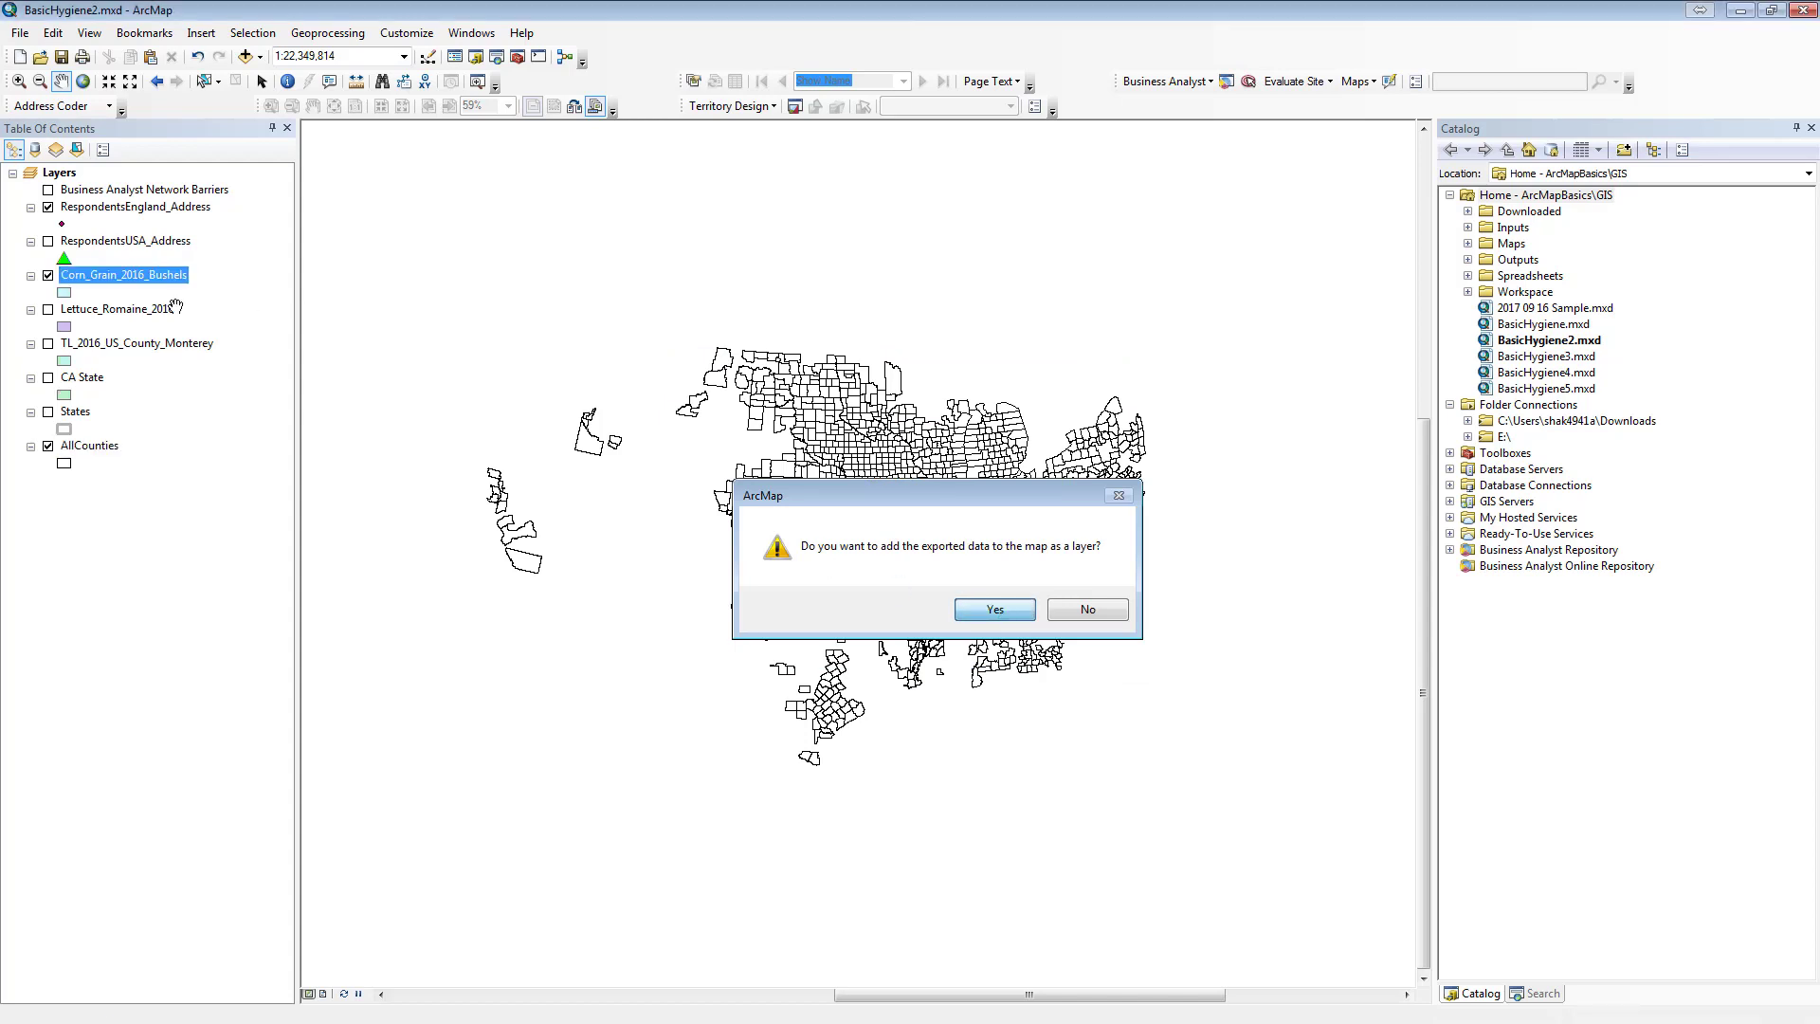
right_click(84, 453)
mouse_move(190, 523)
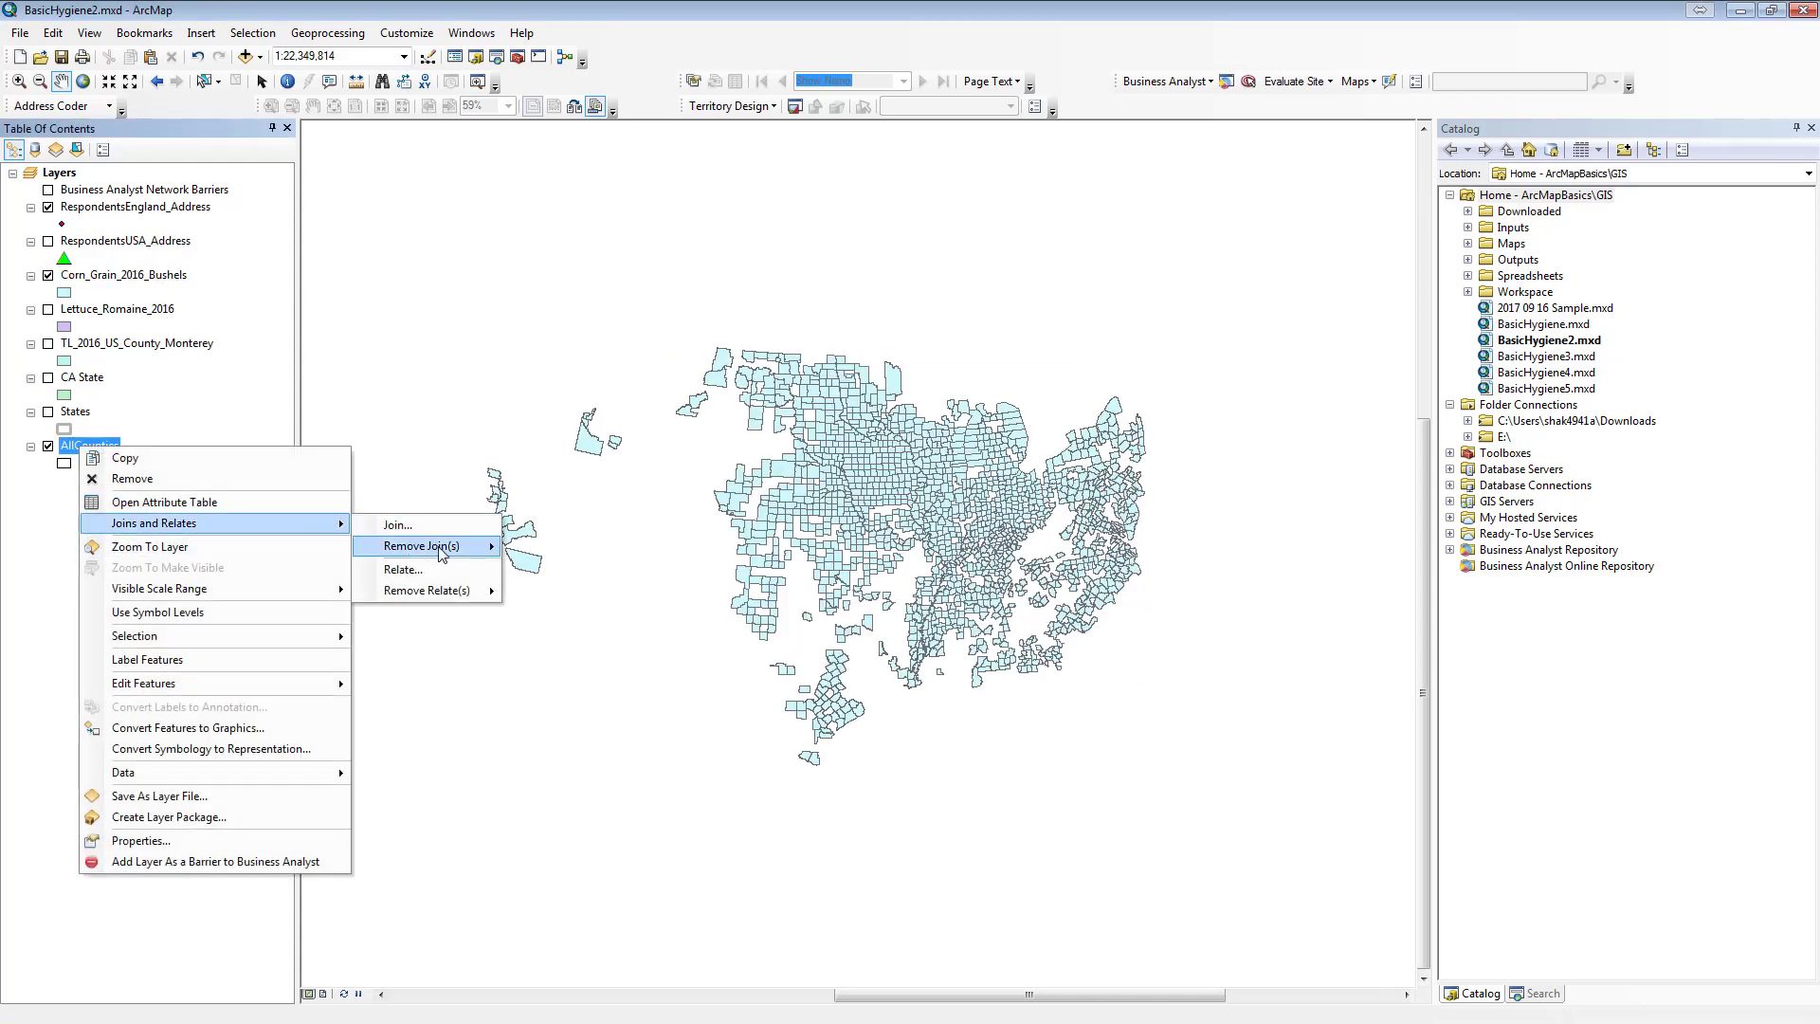
mouse_move(441, 550)
click(561, 573)
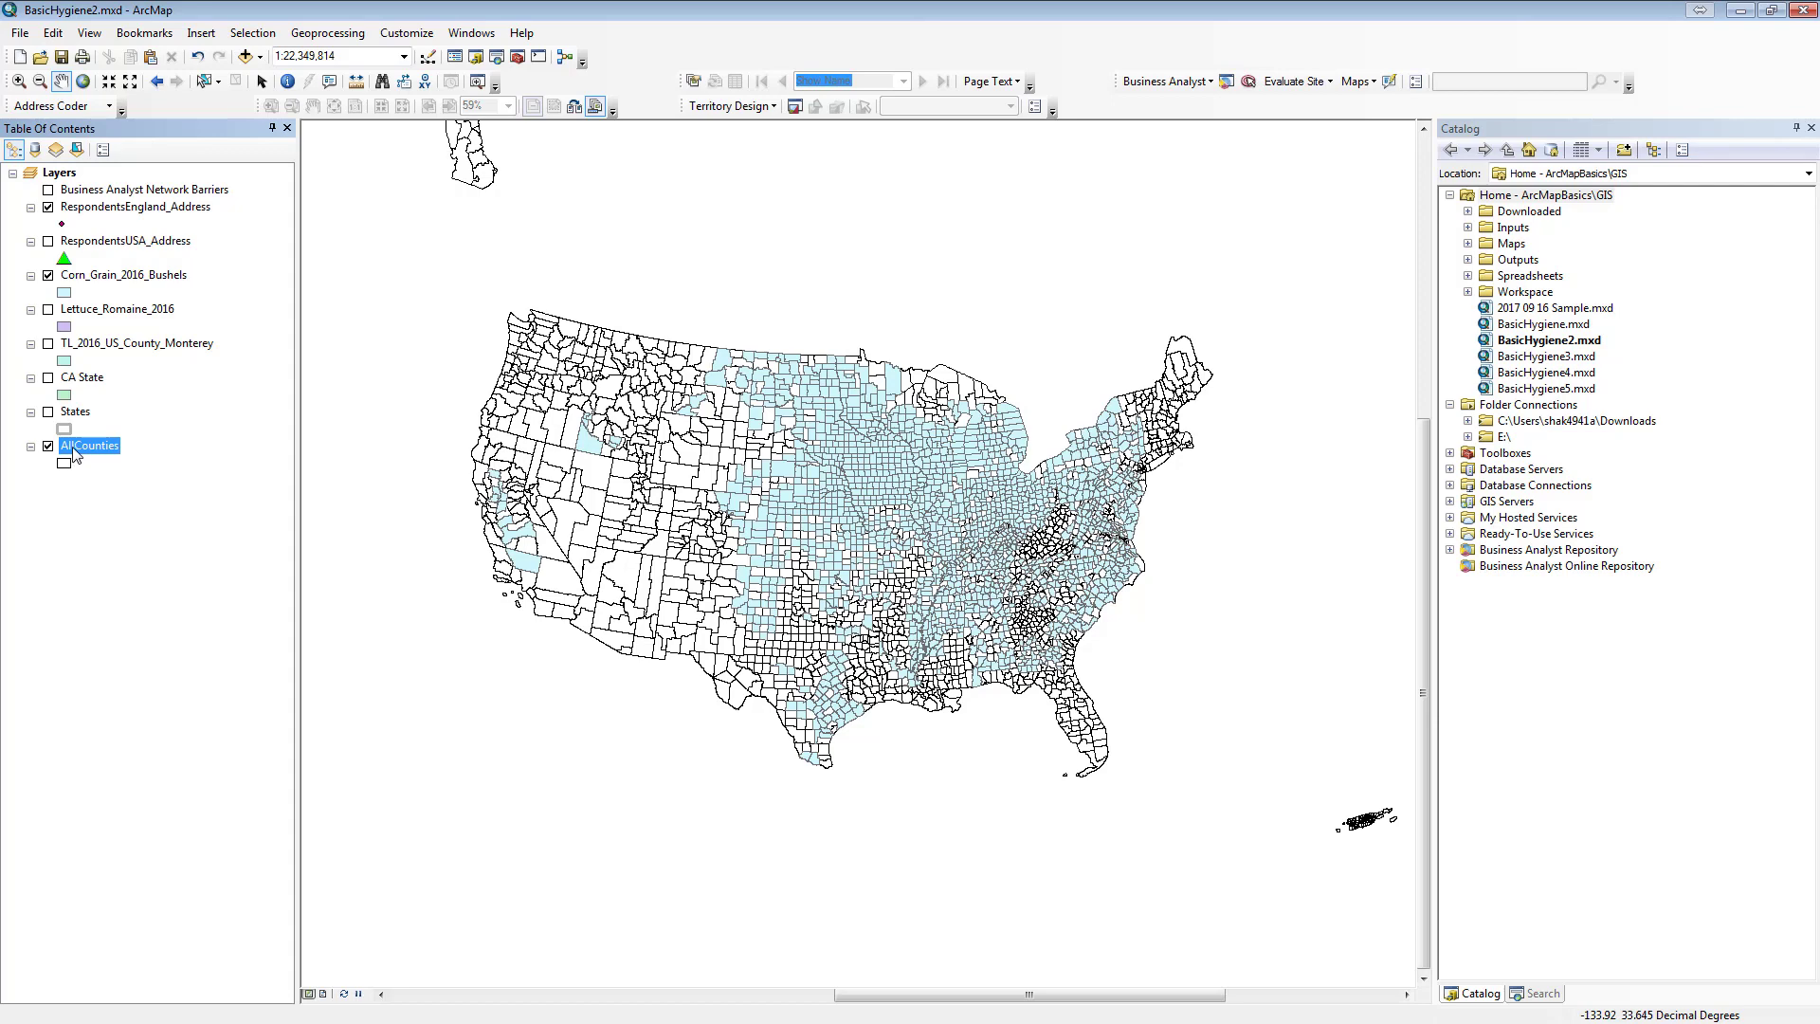
- Show Lettuce_Romaine_2016 instead of Corn_Grain_2016_Bushels and examine the LettuceRom column in its attribute table
click(48, 277)
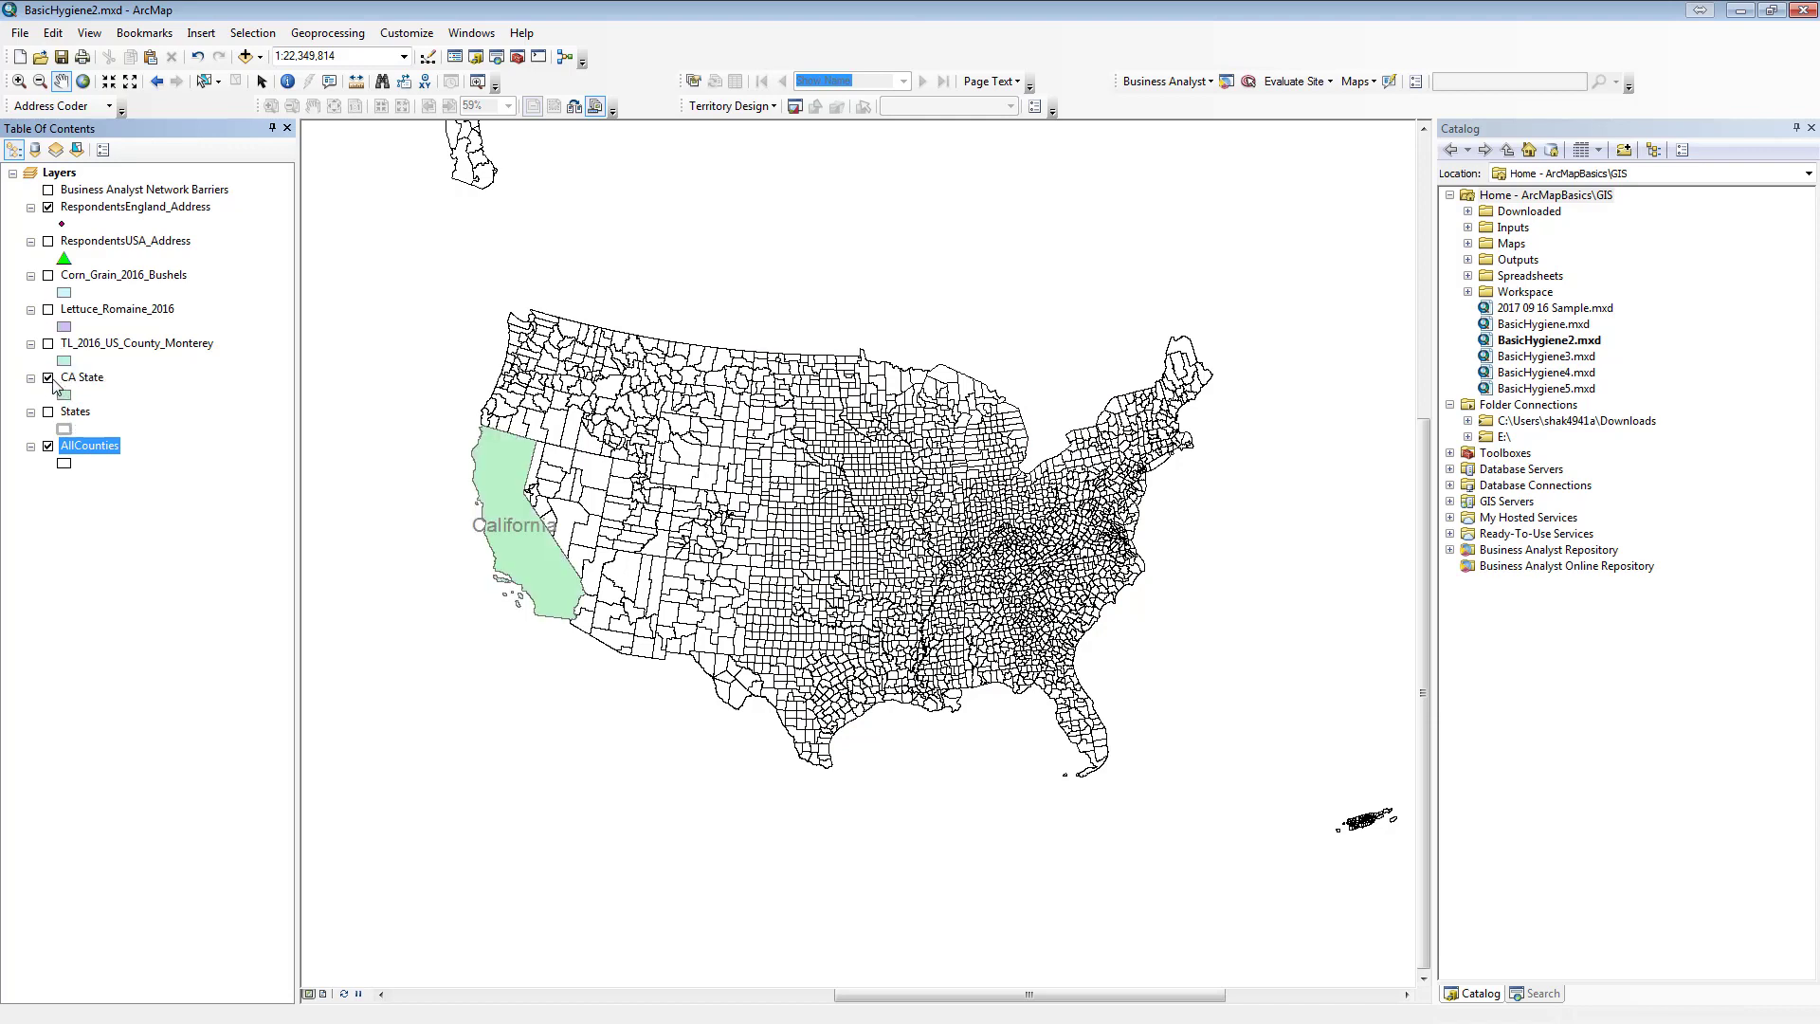
click(48, 377)
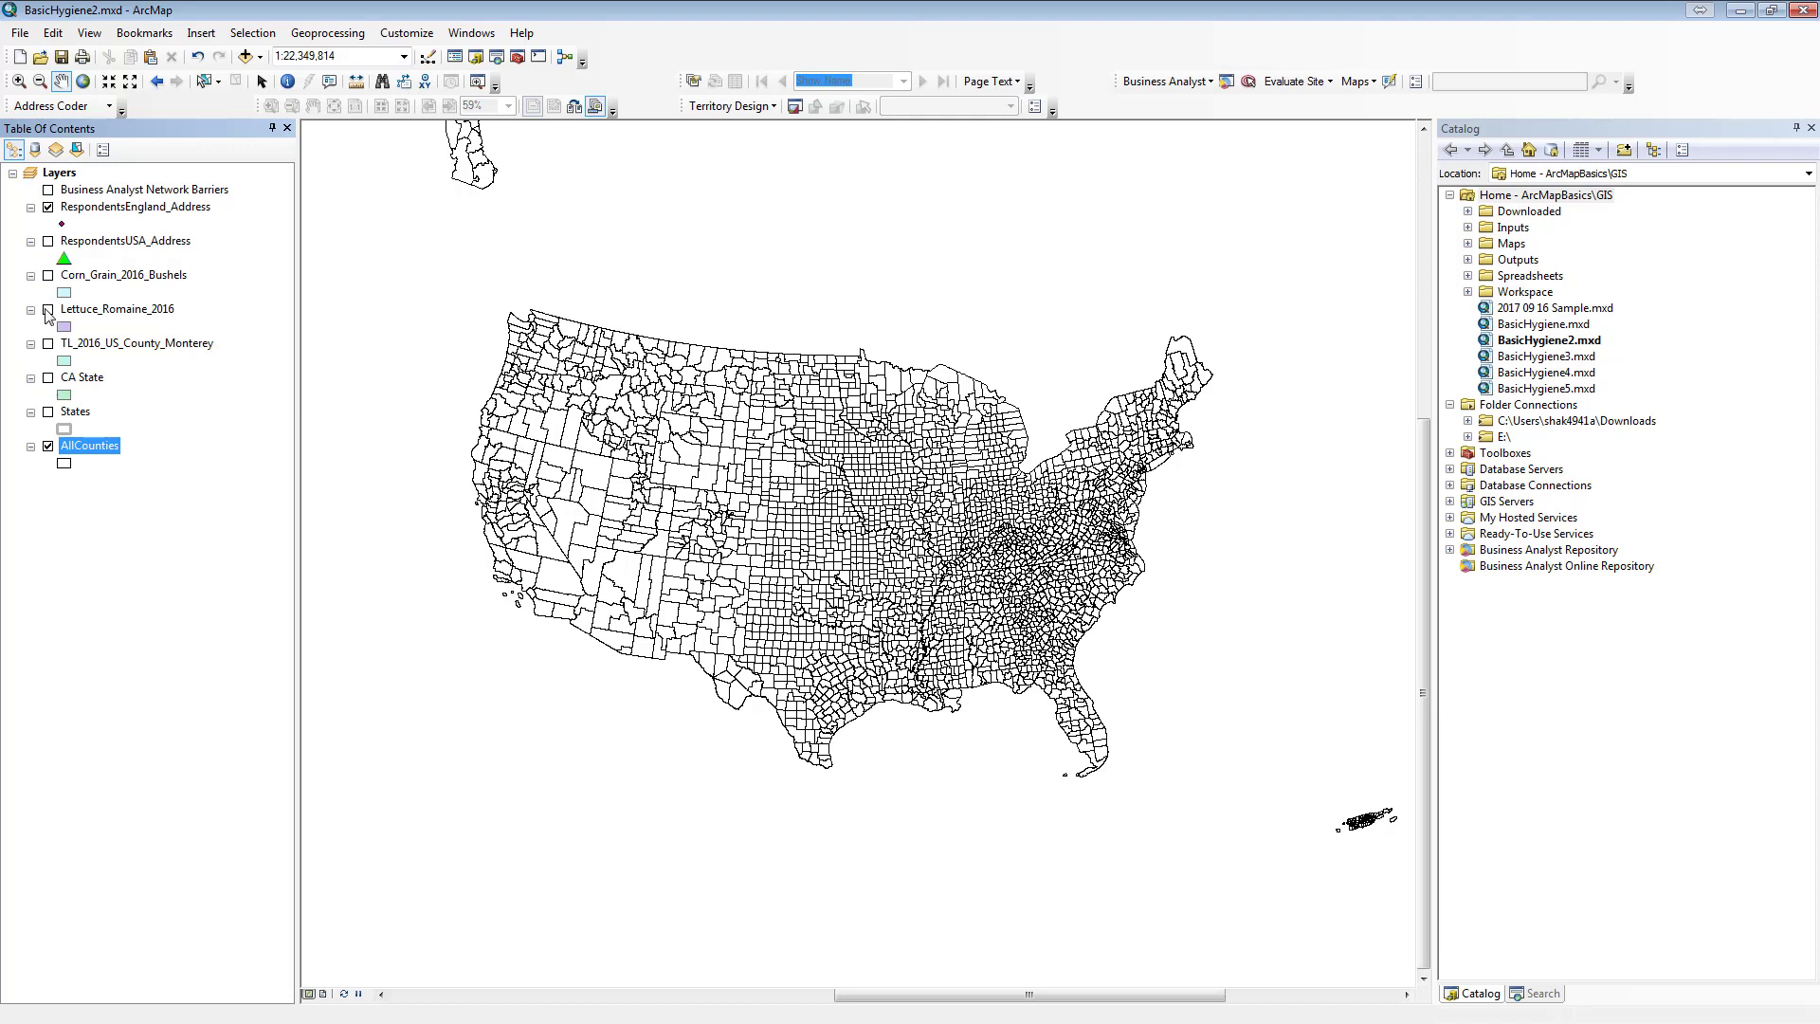
right_click(117, 316)
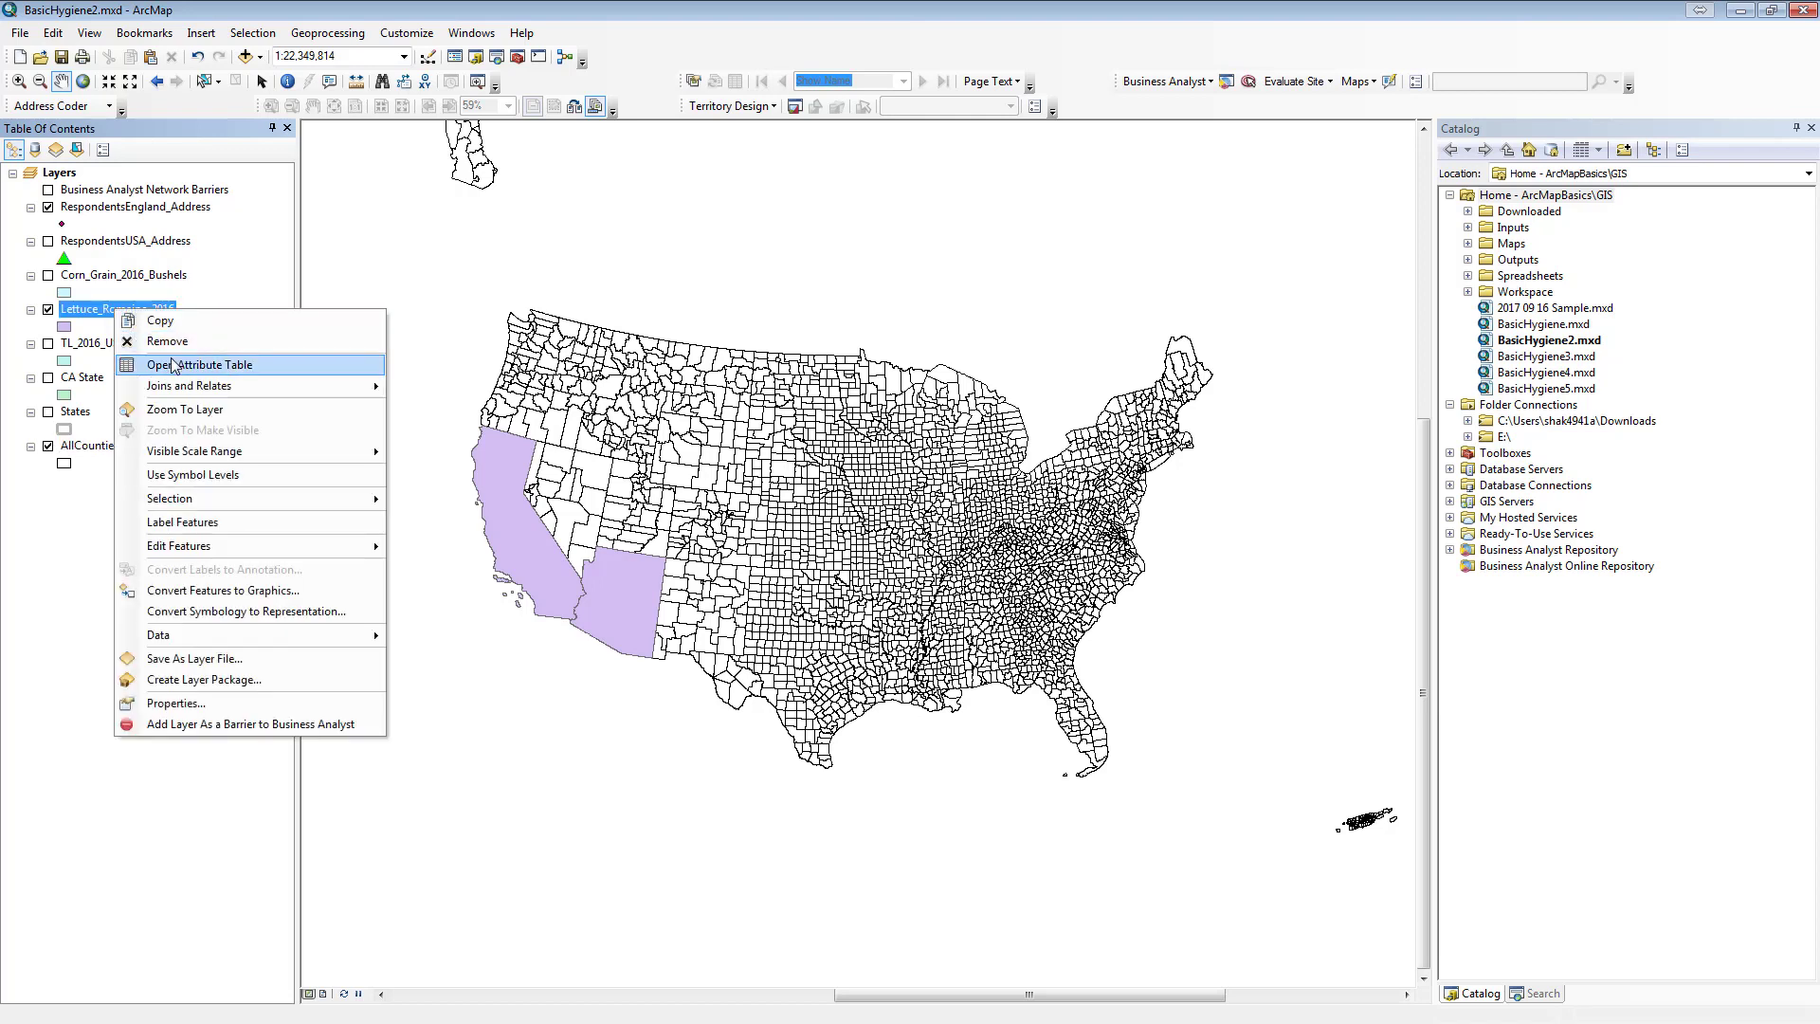
click(170, 361)
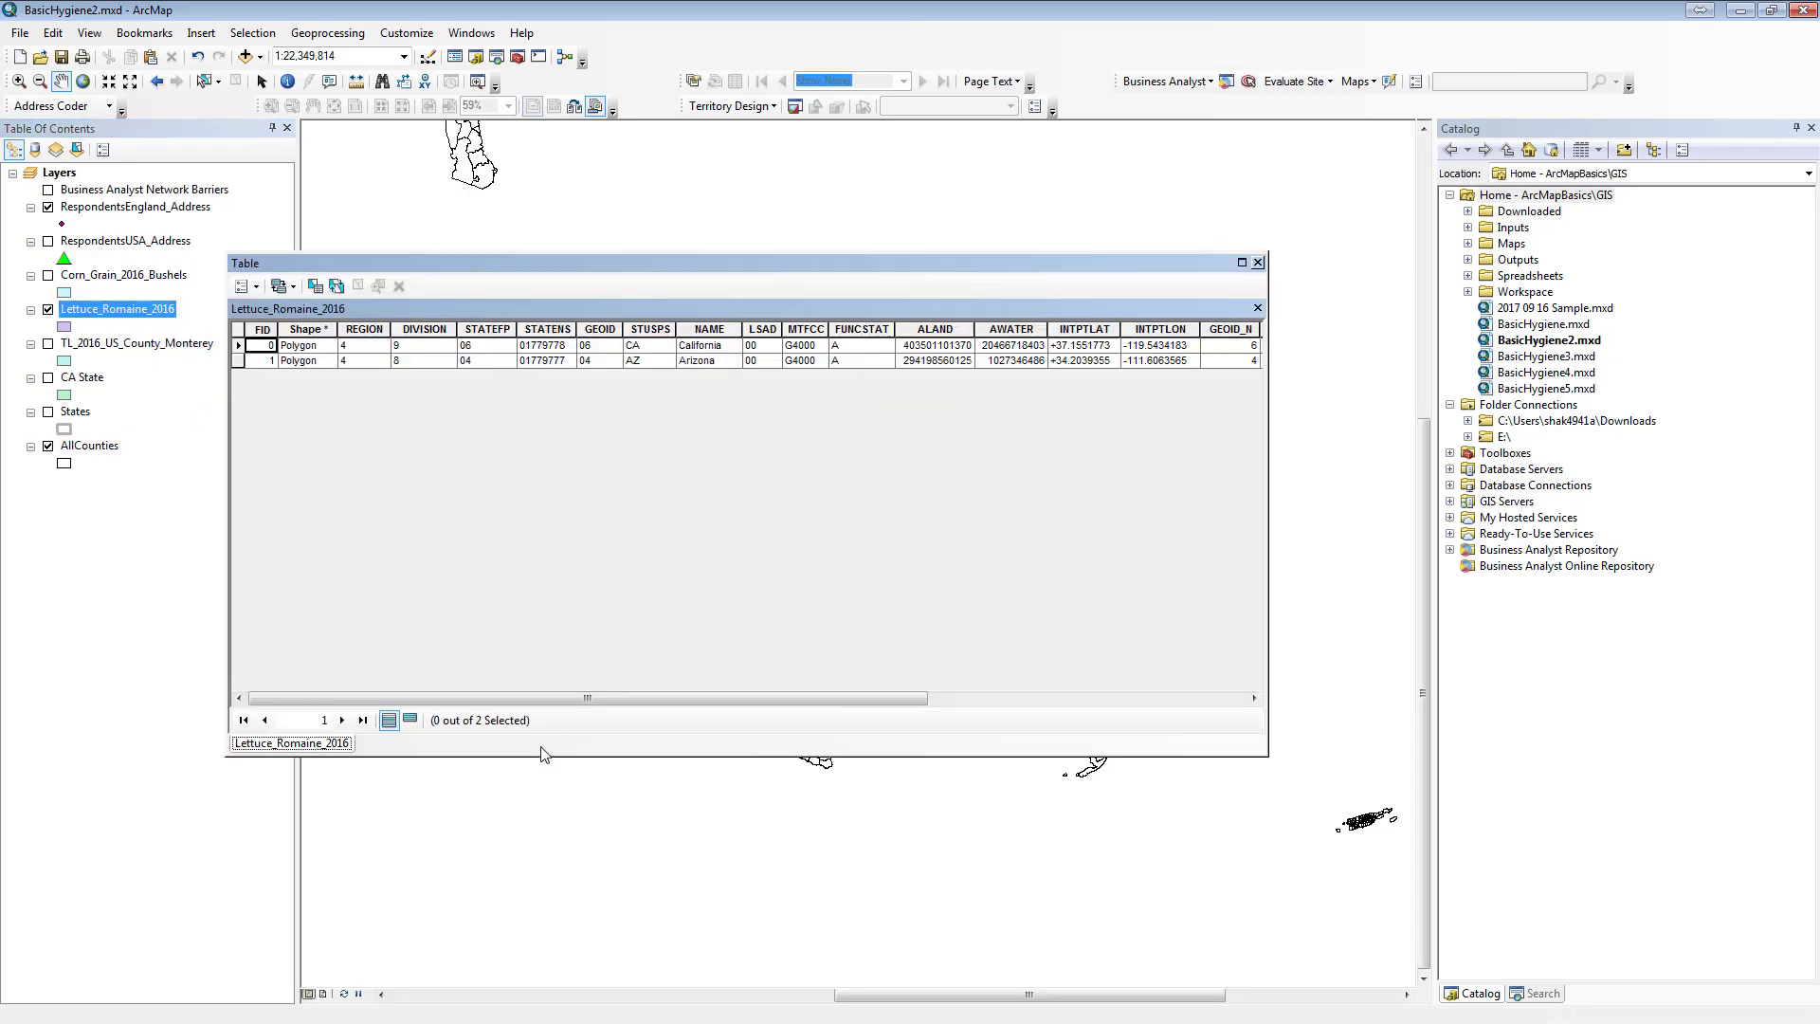
drag(612, 699, 934, 698)
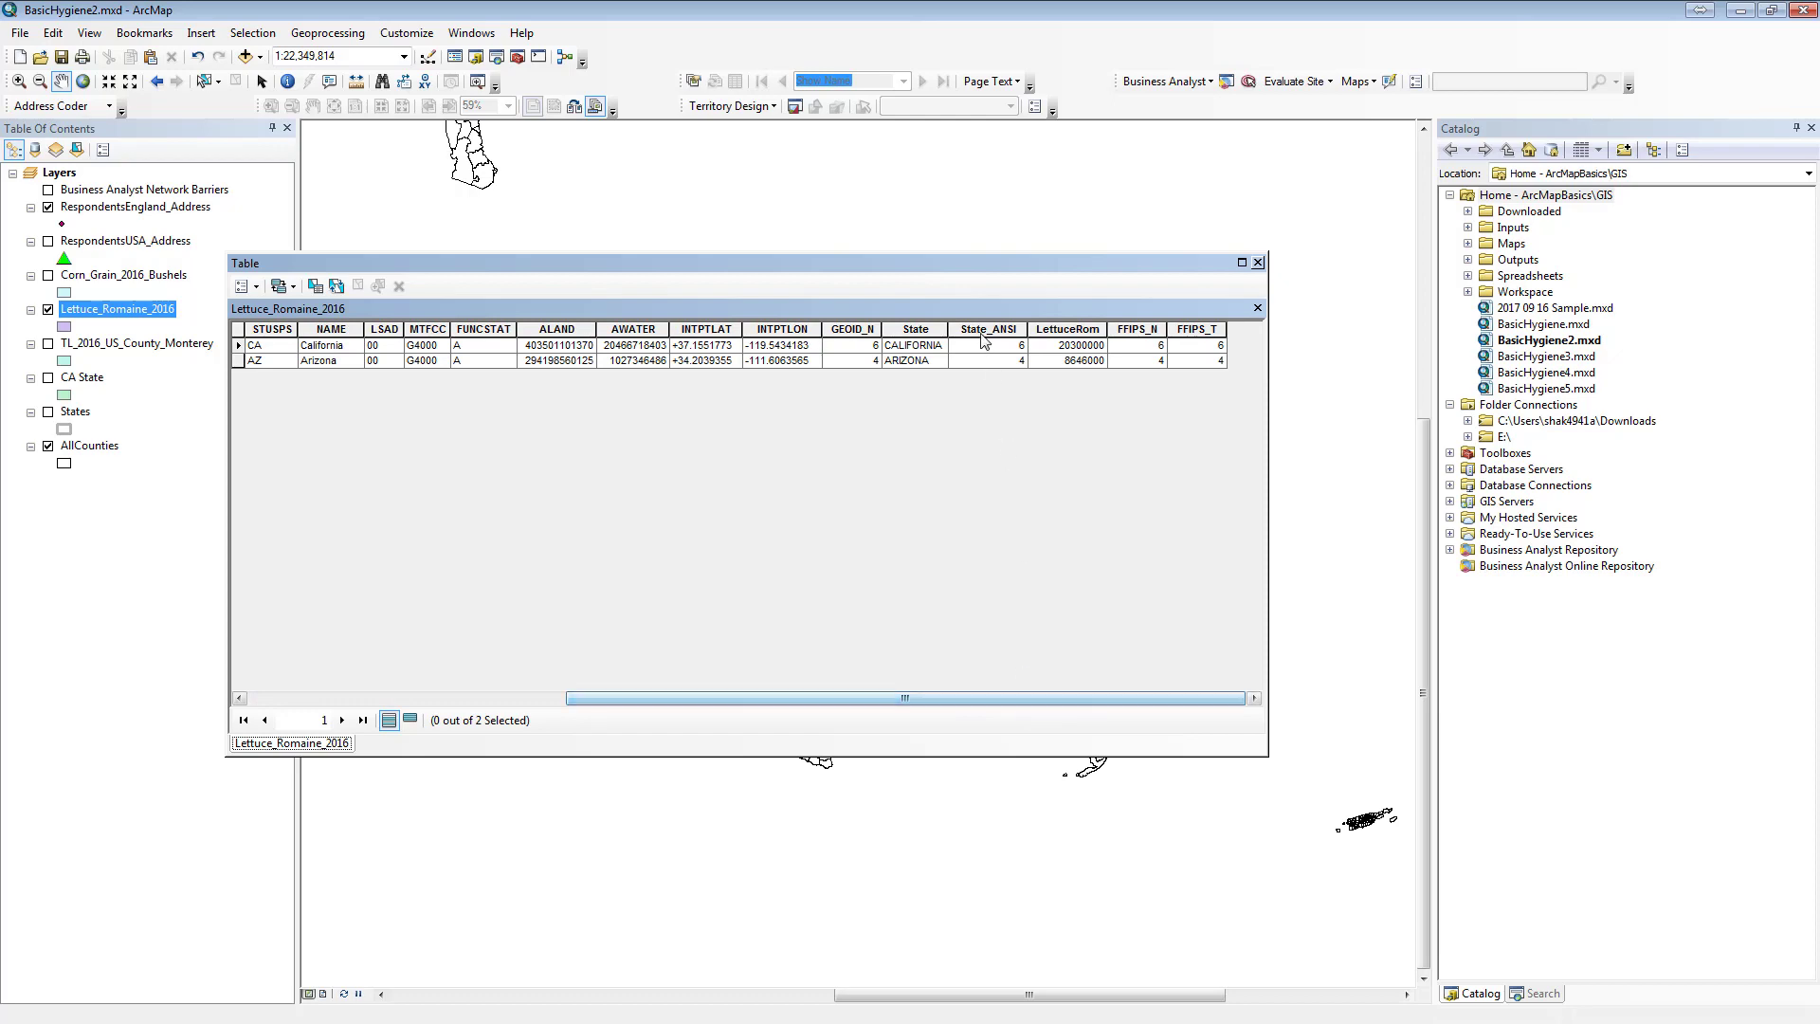
- Dock the attribute table window beside the table of contents, narrow it, and set it to auto-hide
drag(862, 264, 1390, 462)
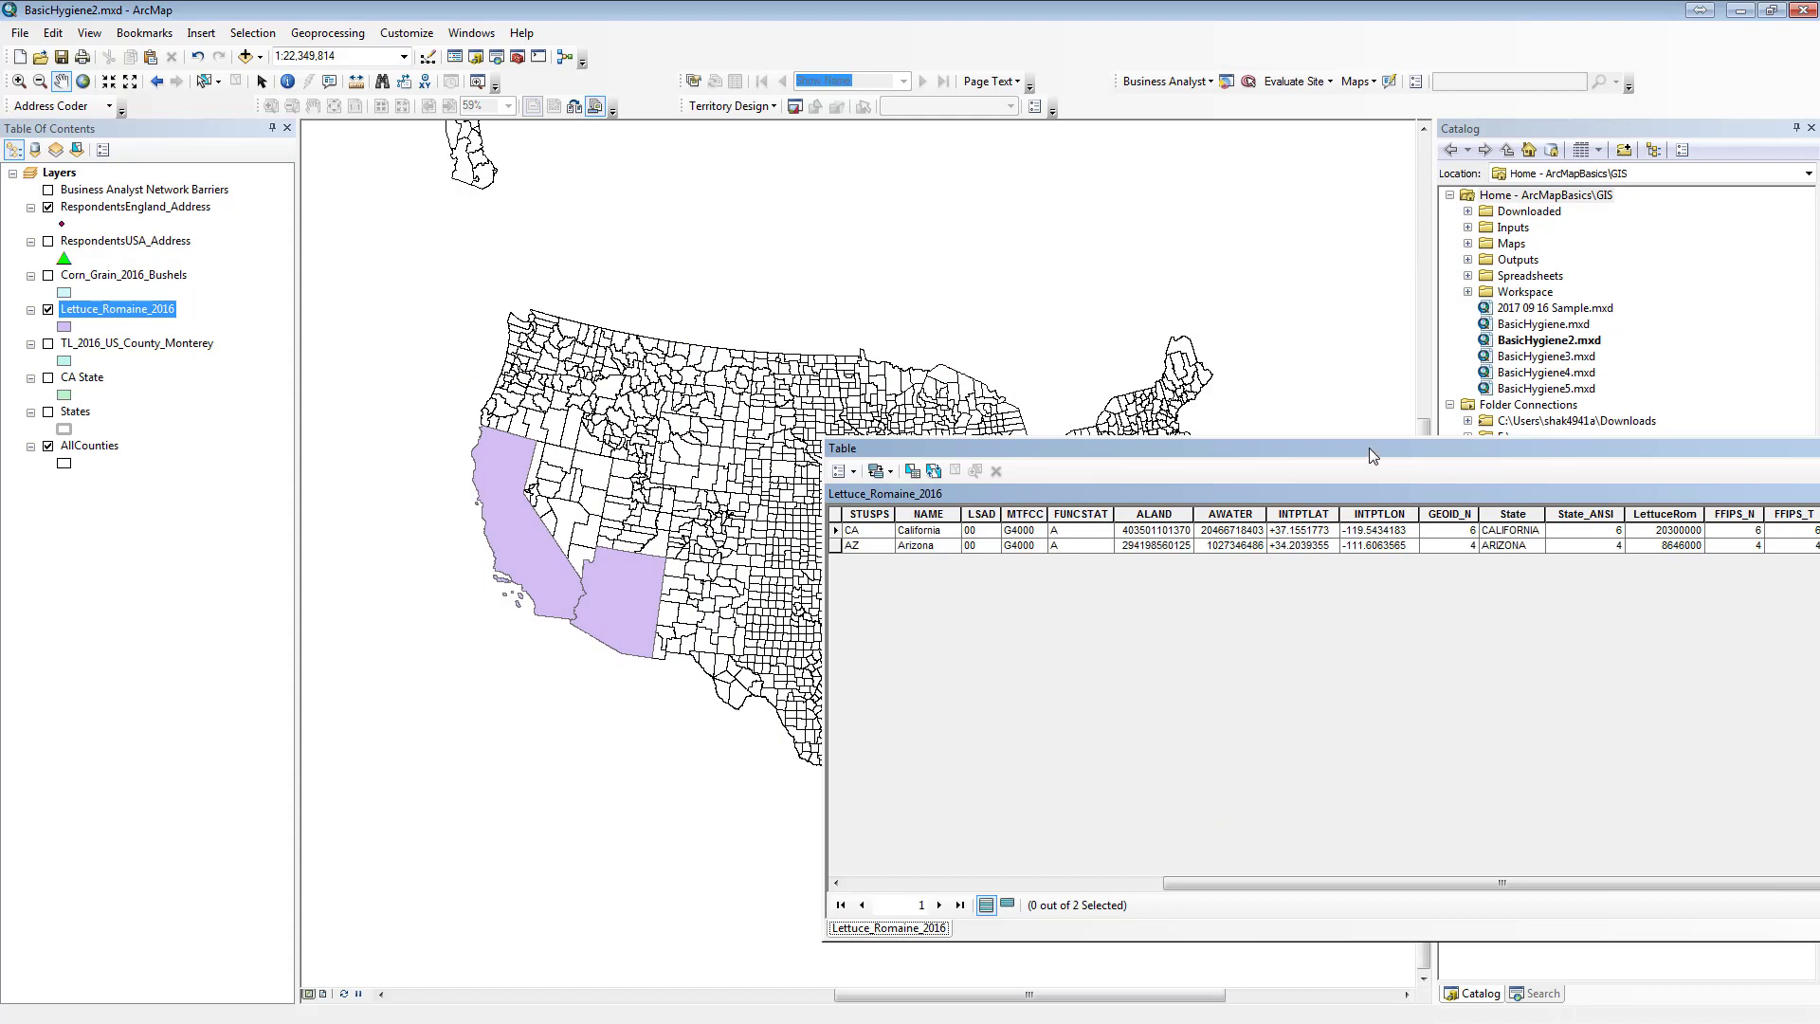
drag(1369, 448, 1406, 389)
double_click(1406, 389)
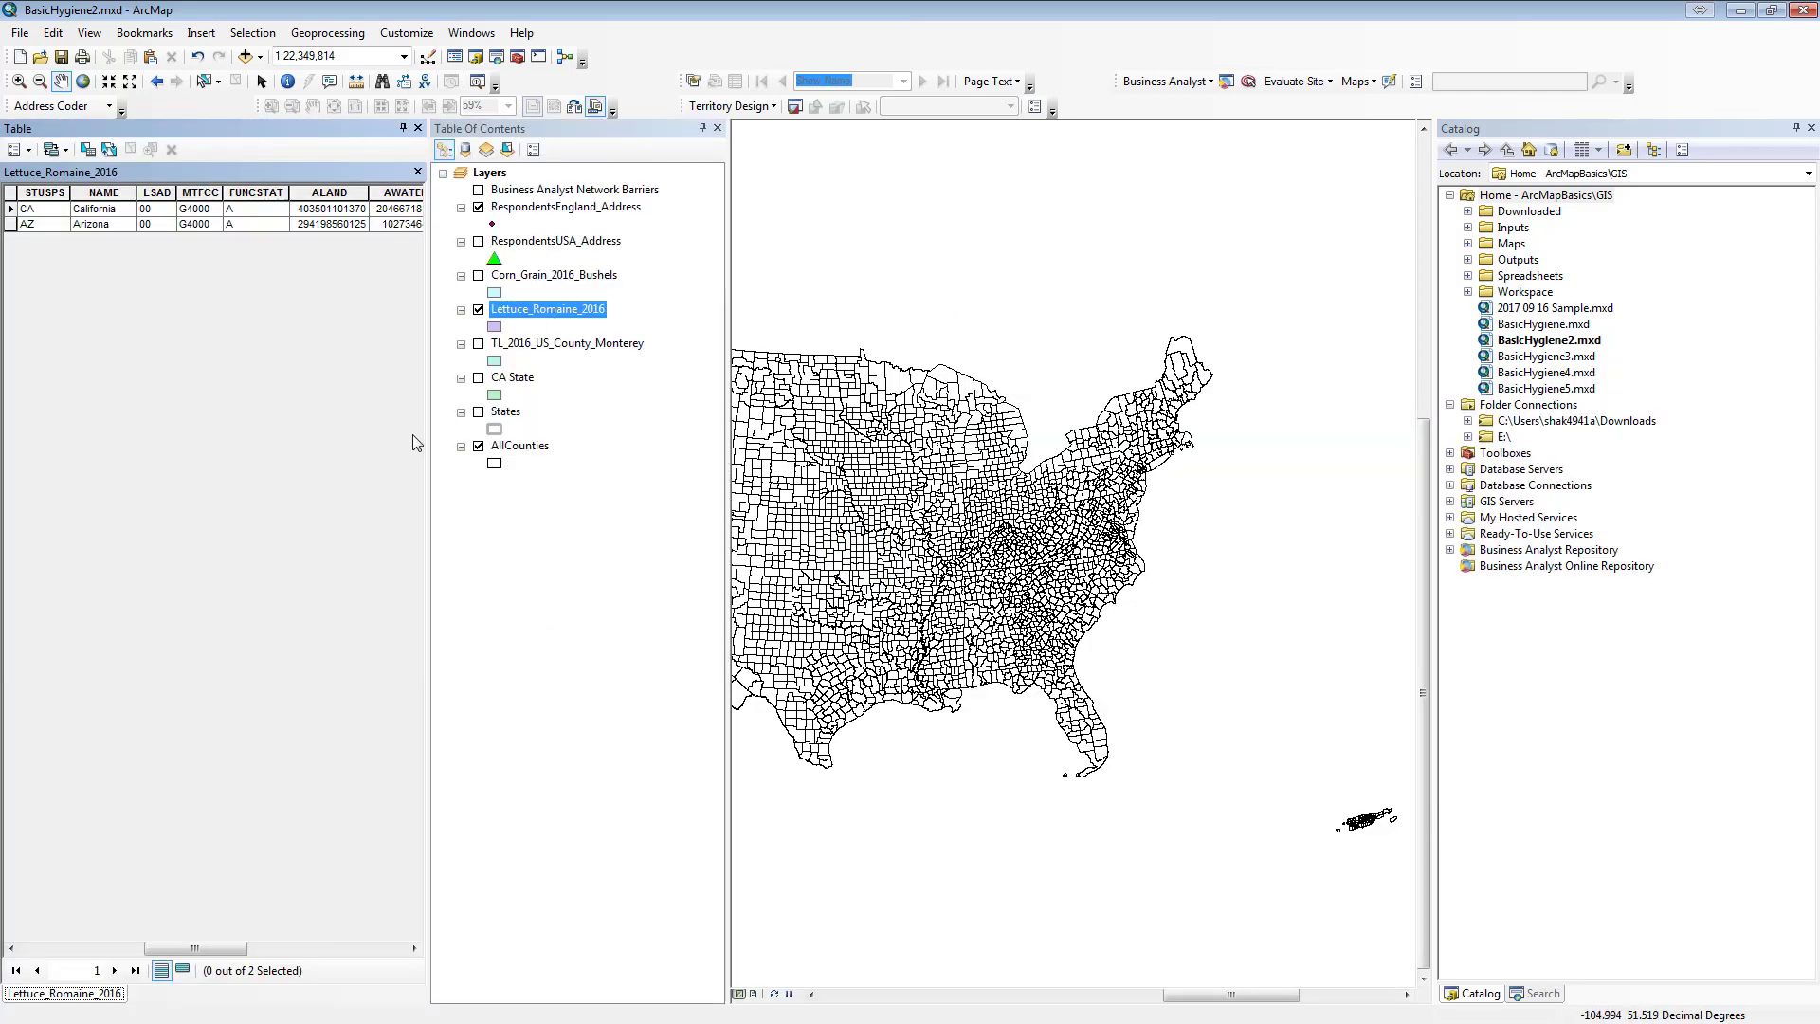
drag(429, 441, 393, 452)
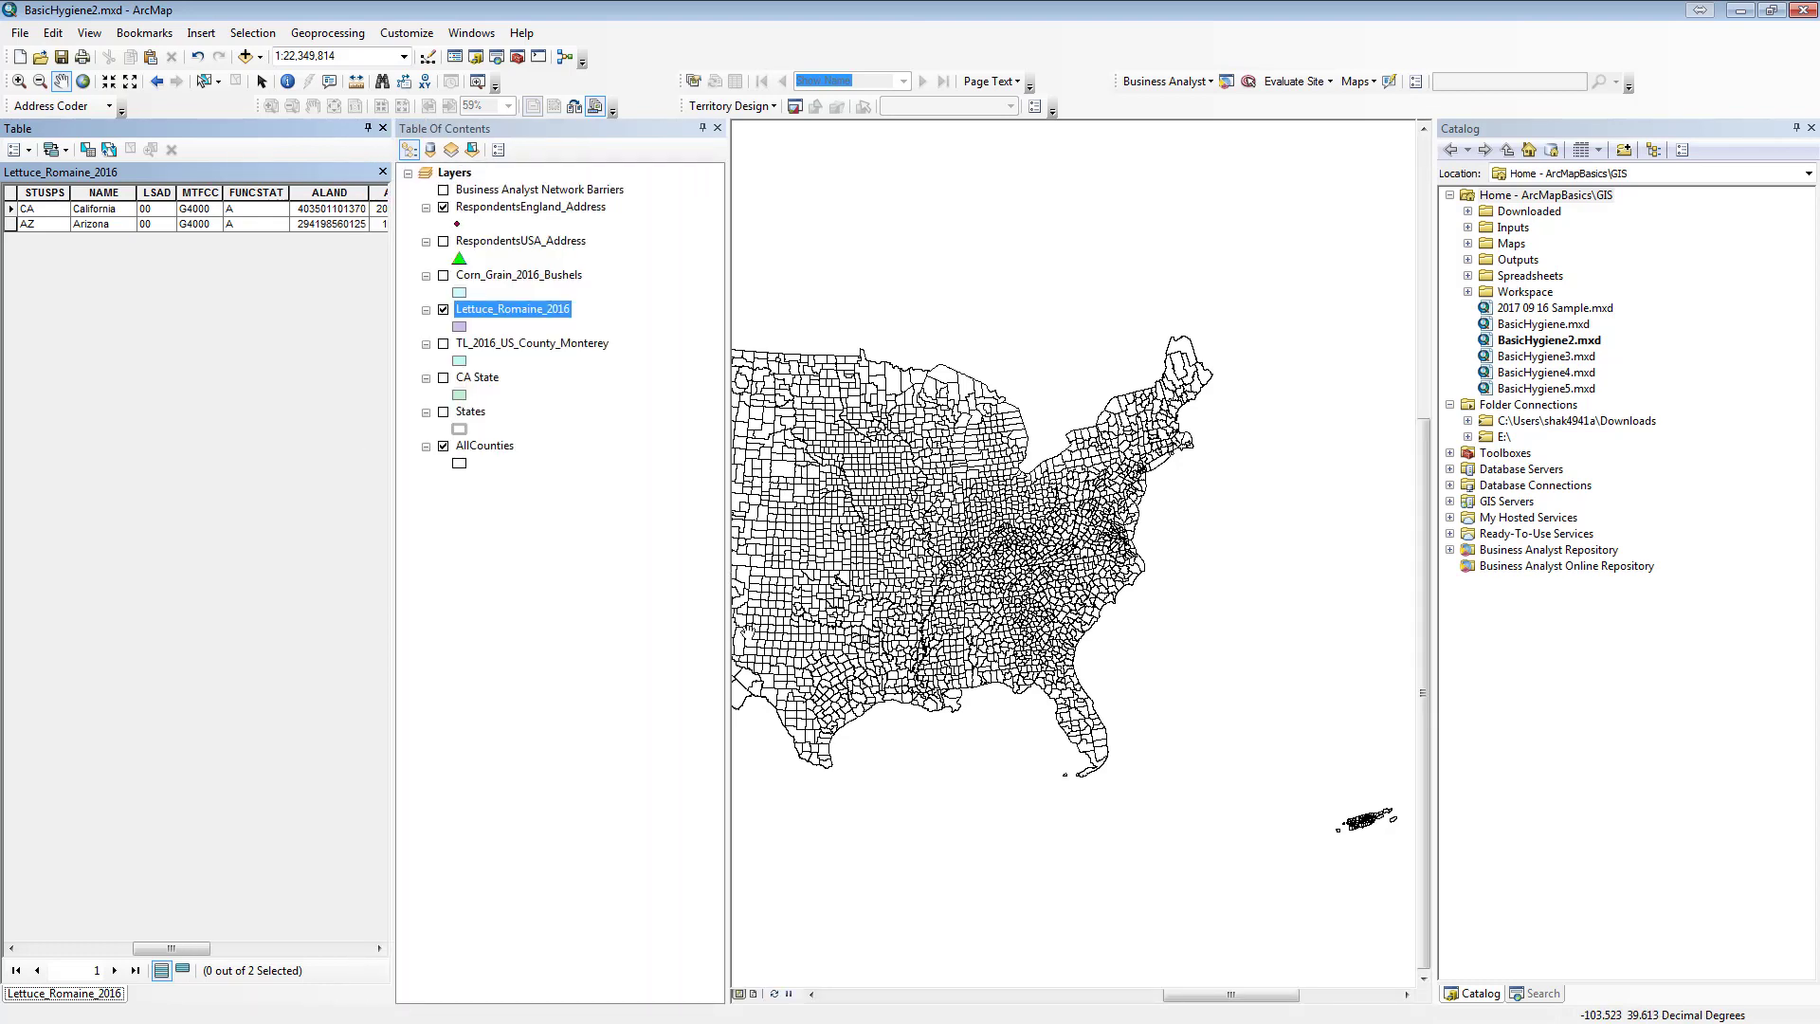
- Switch to the layout view, display the page at 75%, and apply the Mainland USA bookmark
click(753, 995)
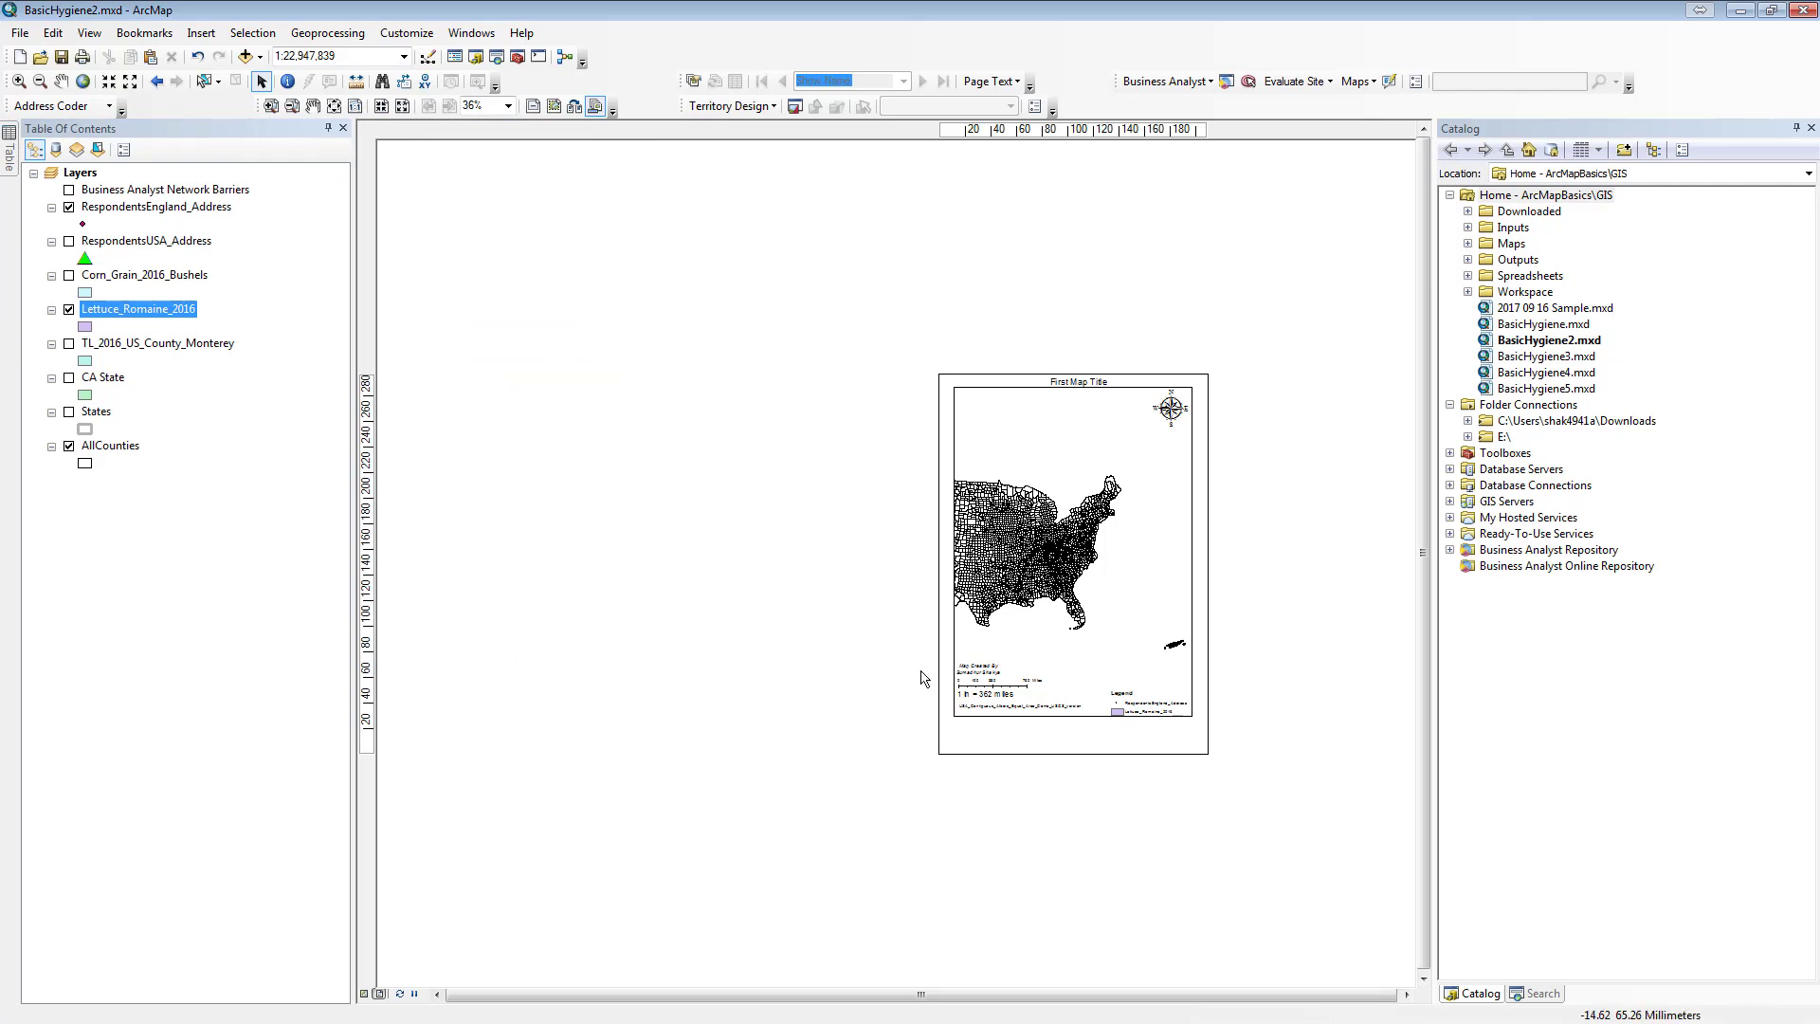
click(508, 105)
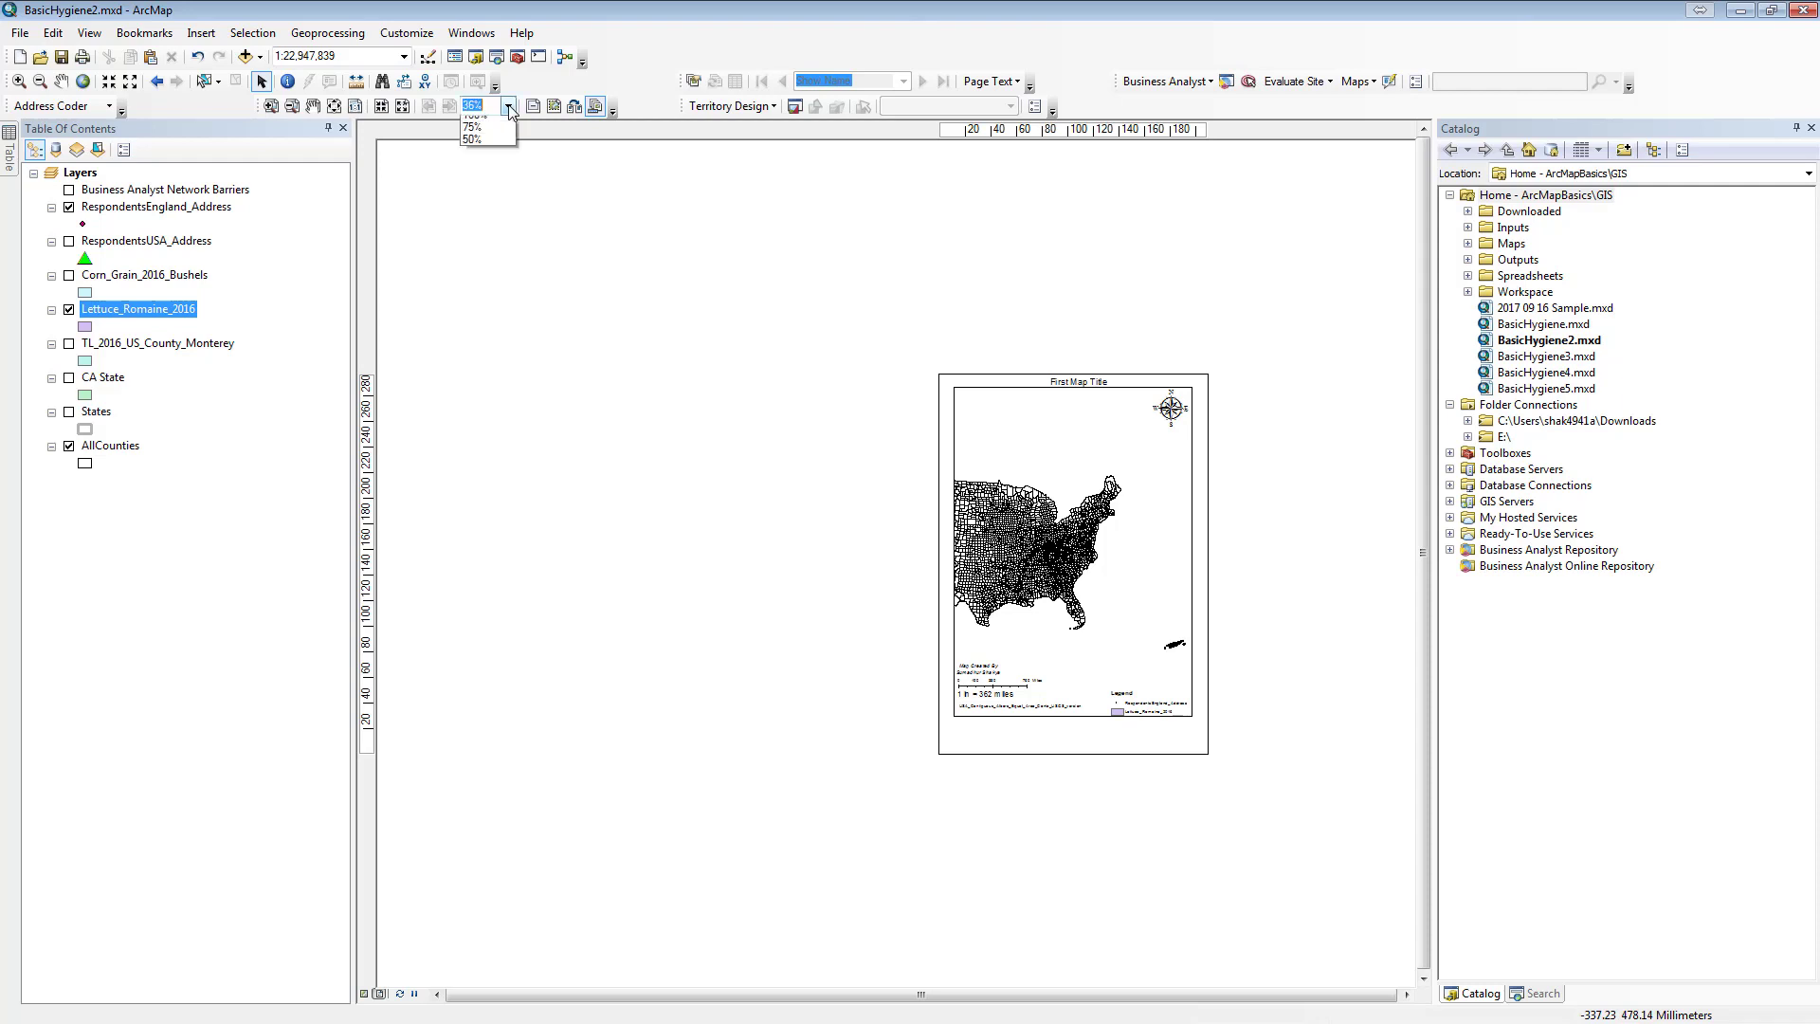
click(482, 160)
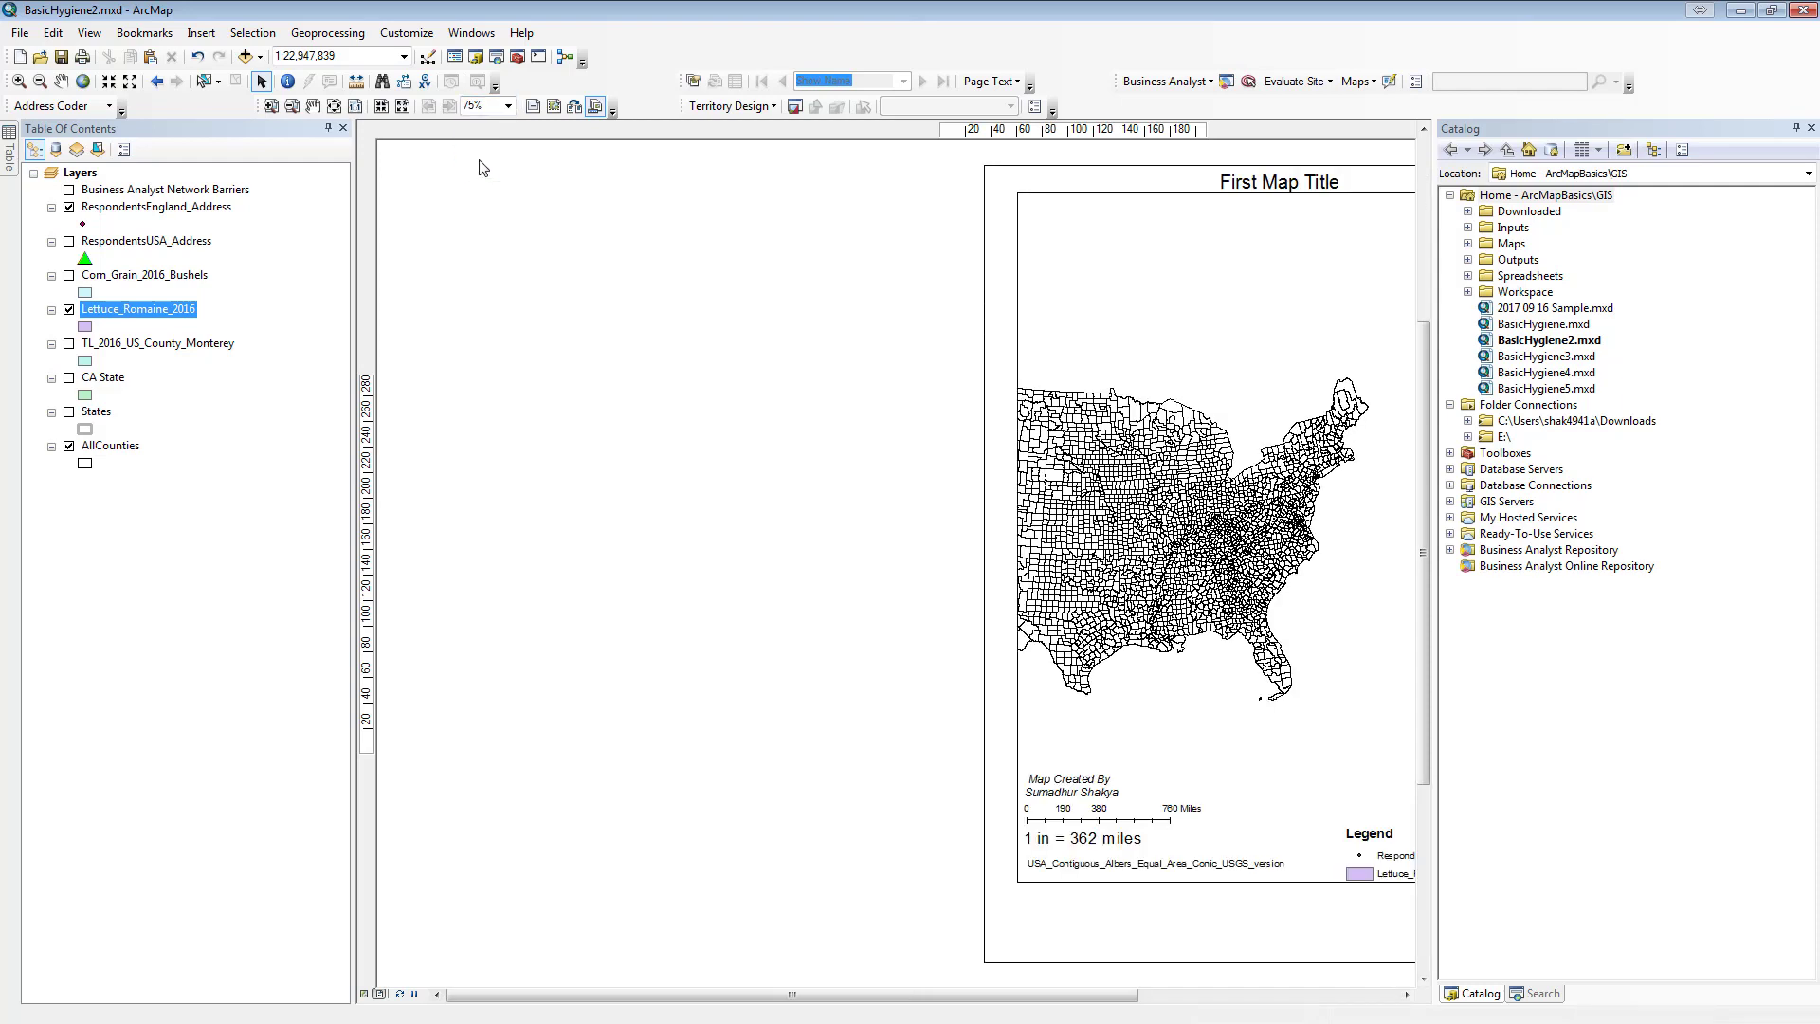
drag(981, 994, 1293, 1014)
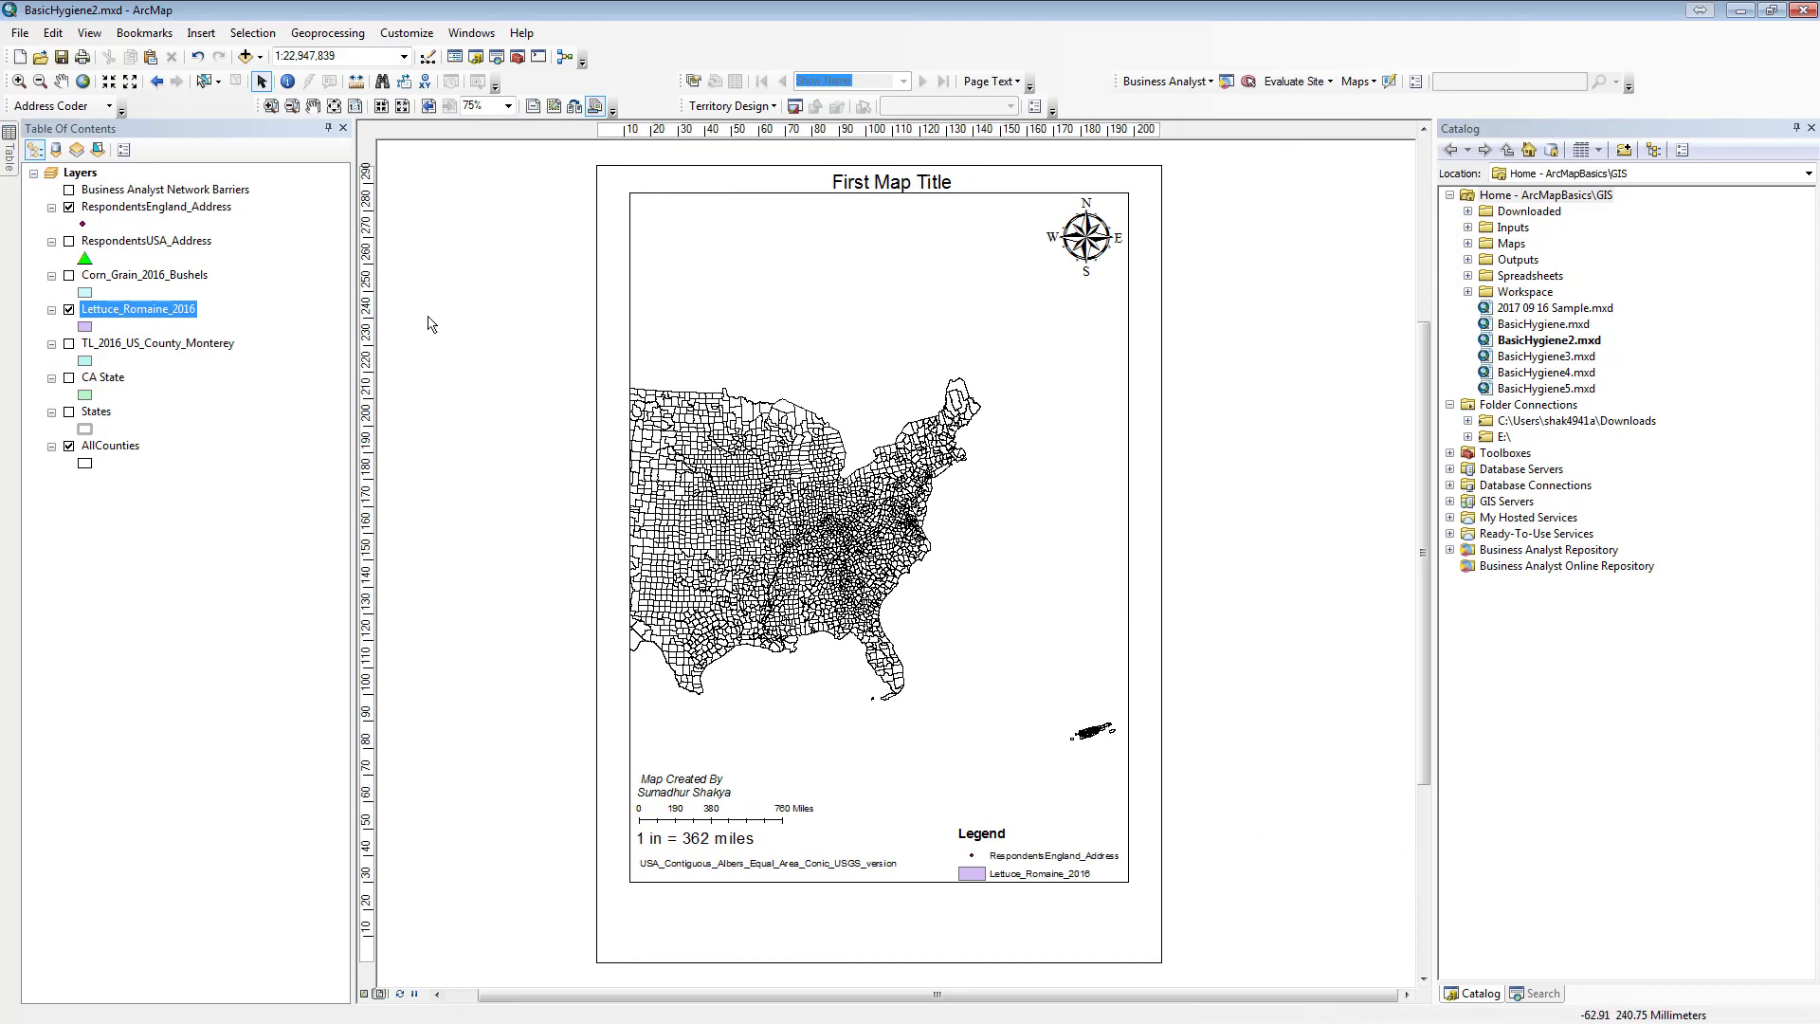
click(167, 34)
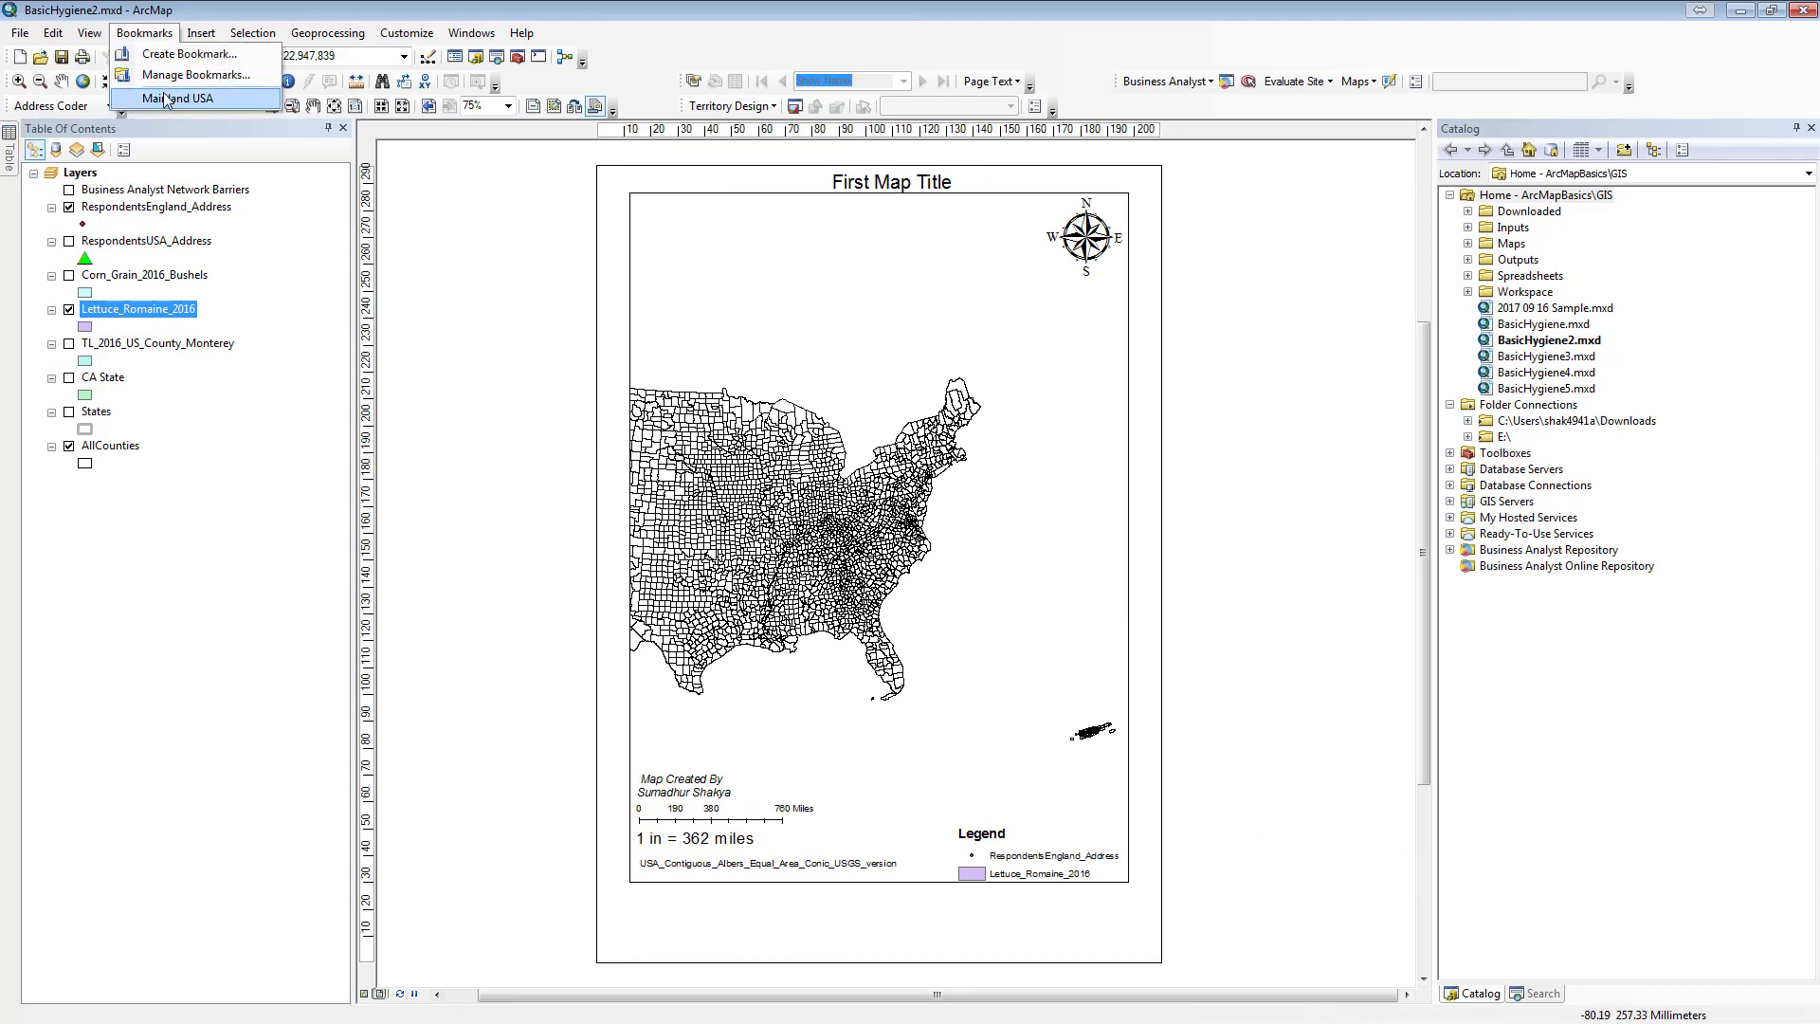
click(166, 99)
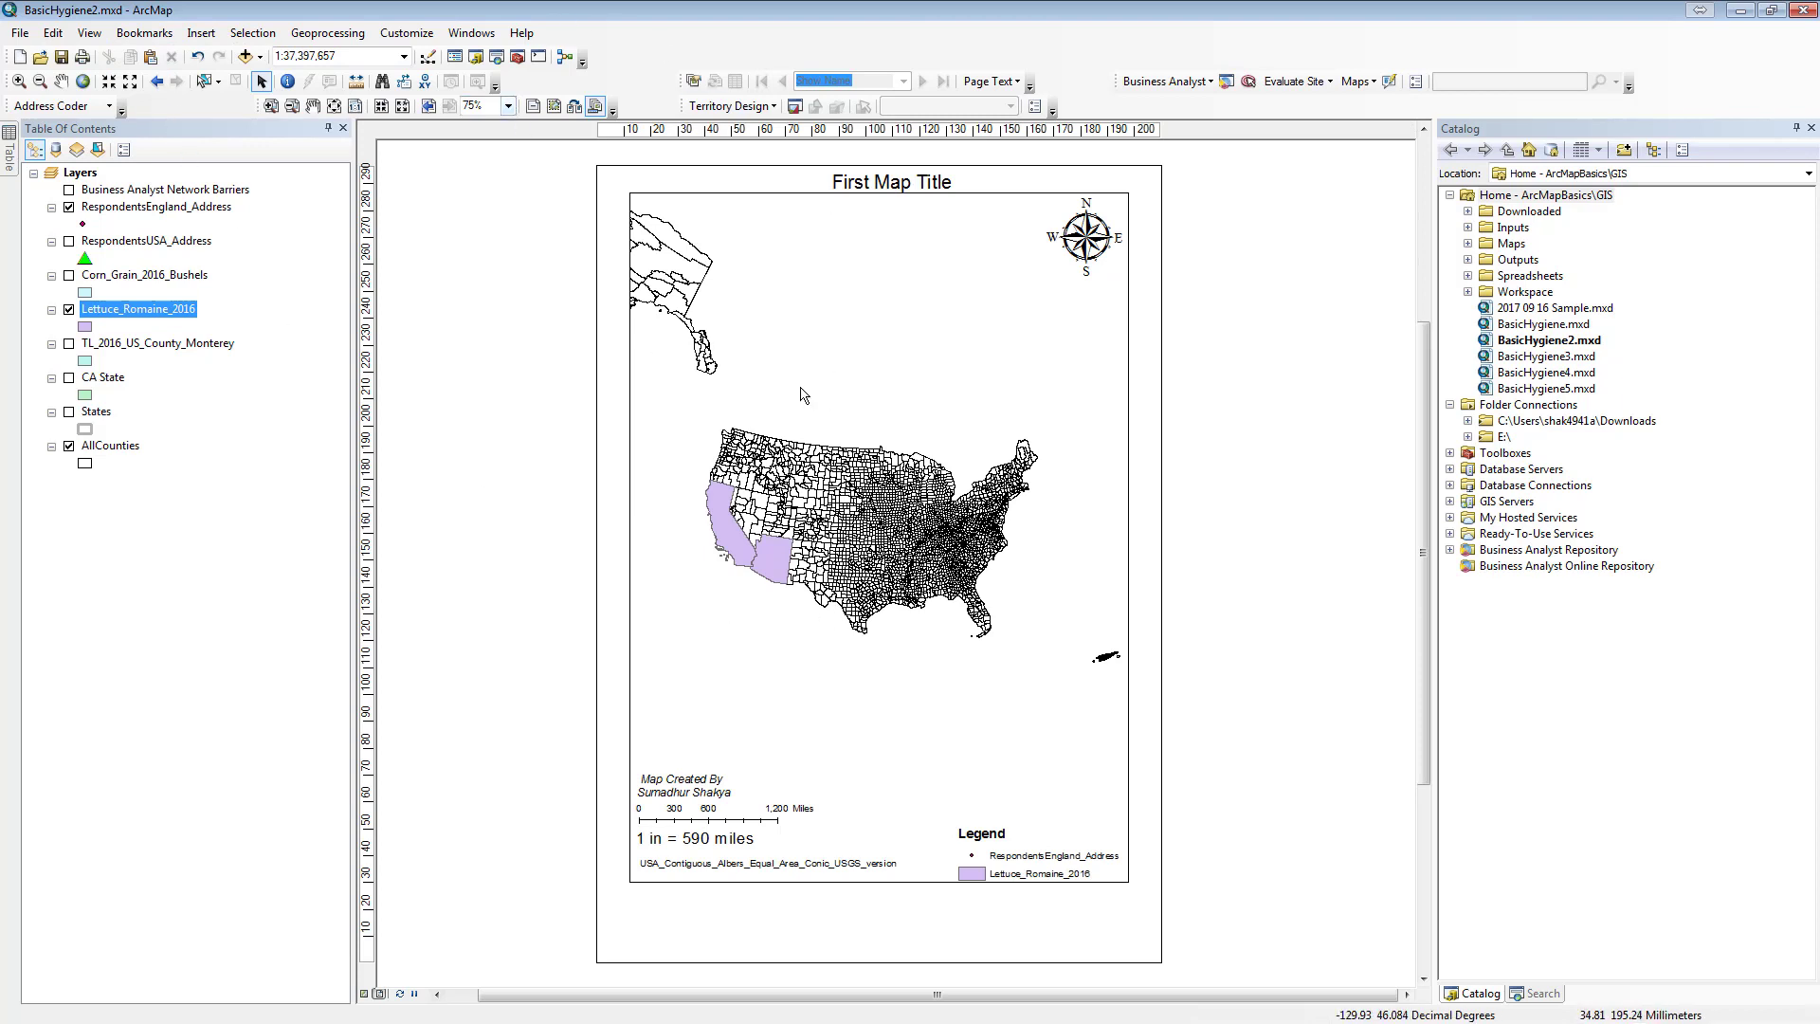
- Change the page layout to the ISO A4 Landscape template
click(574, 105)
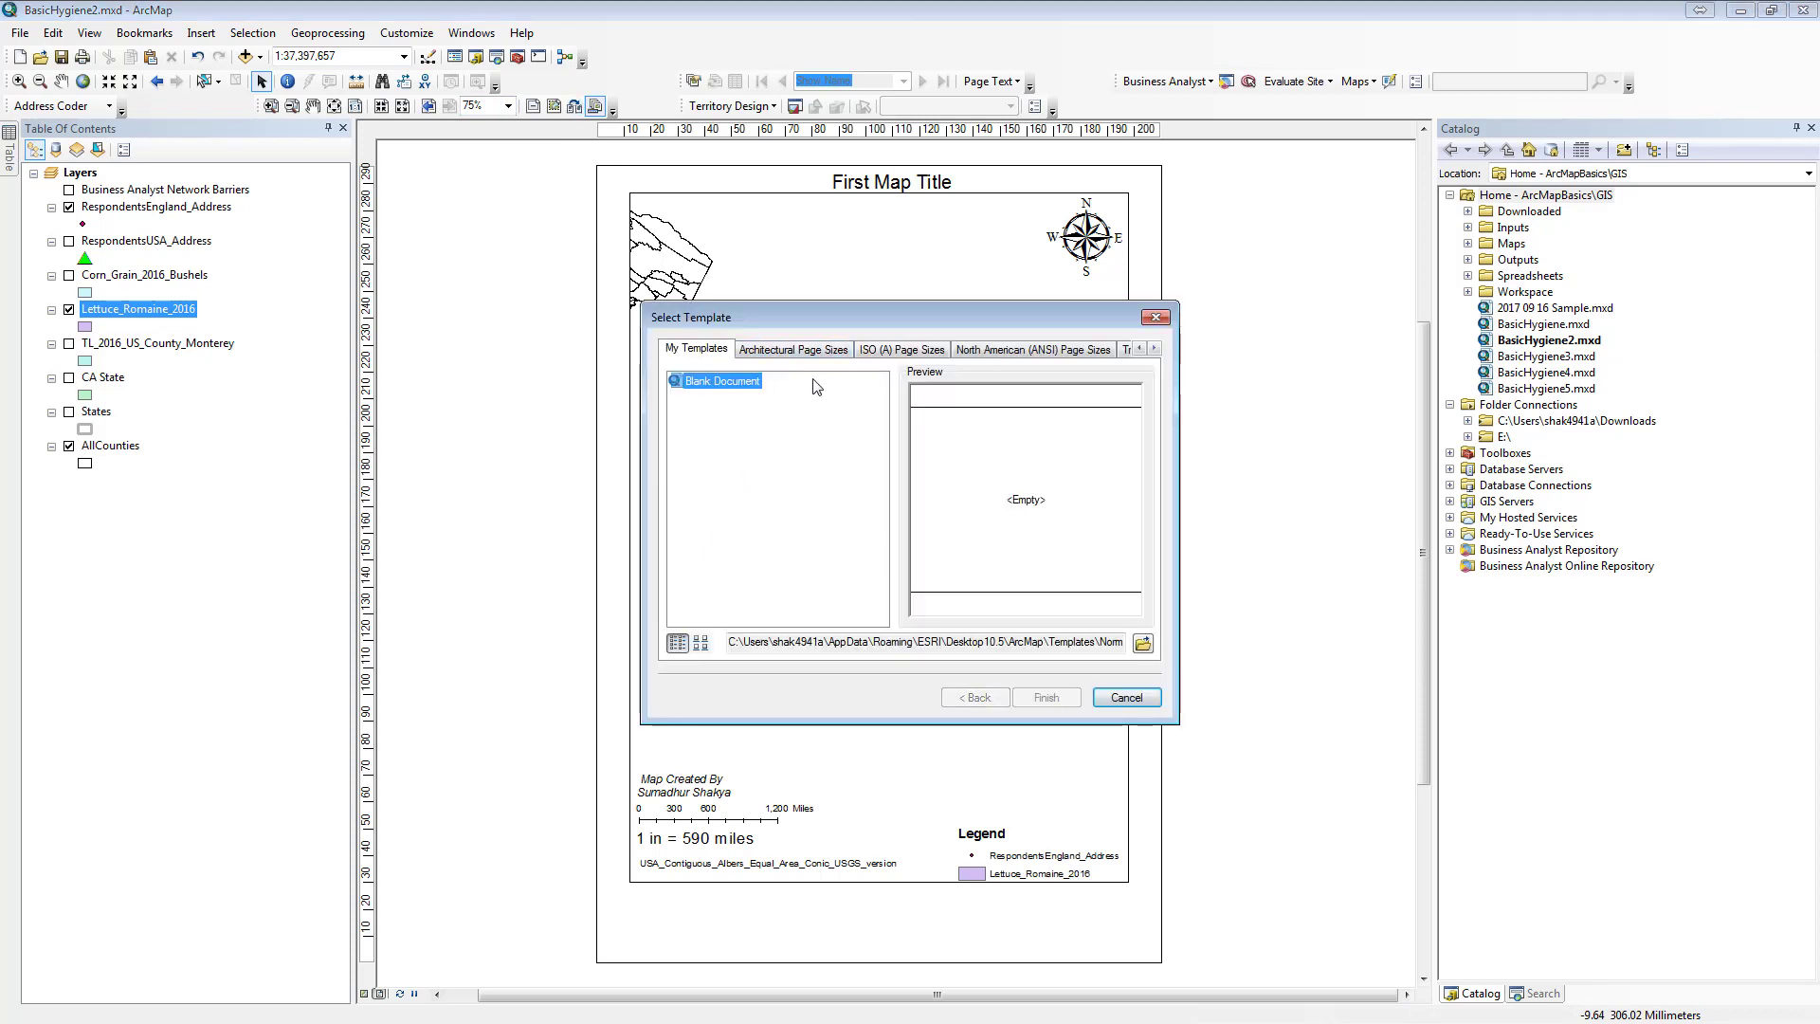
click(901, 348)
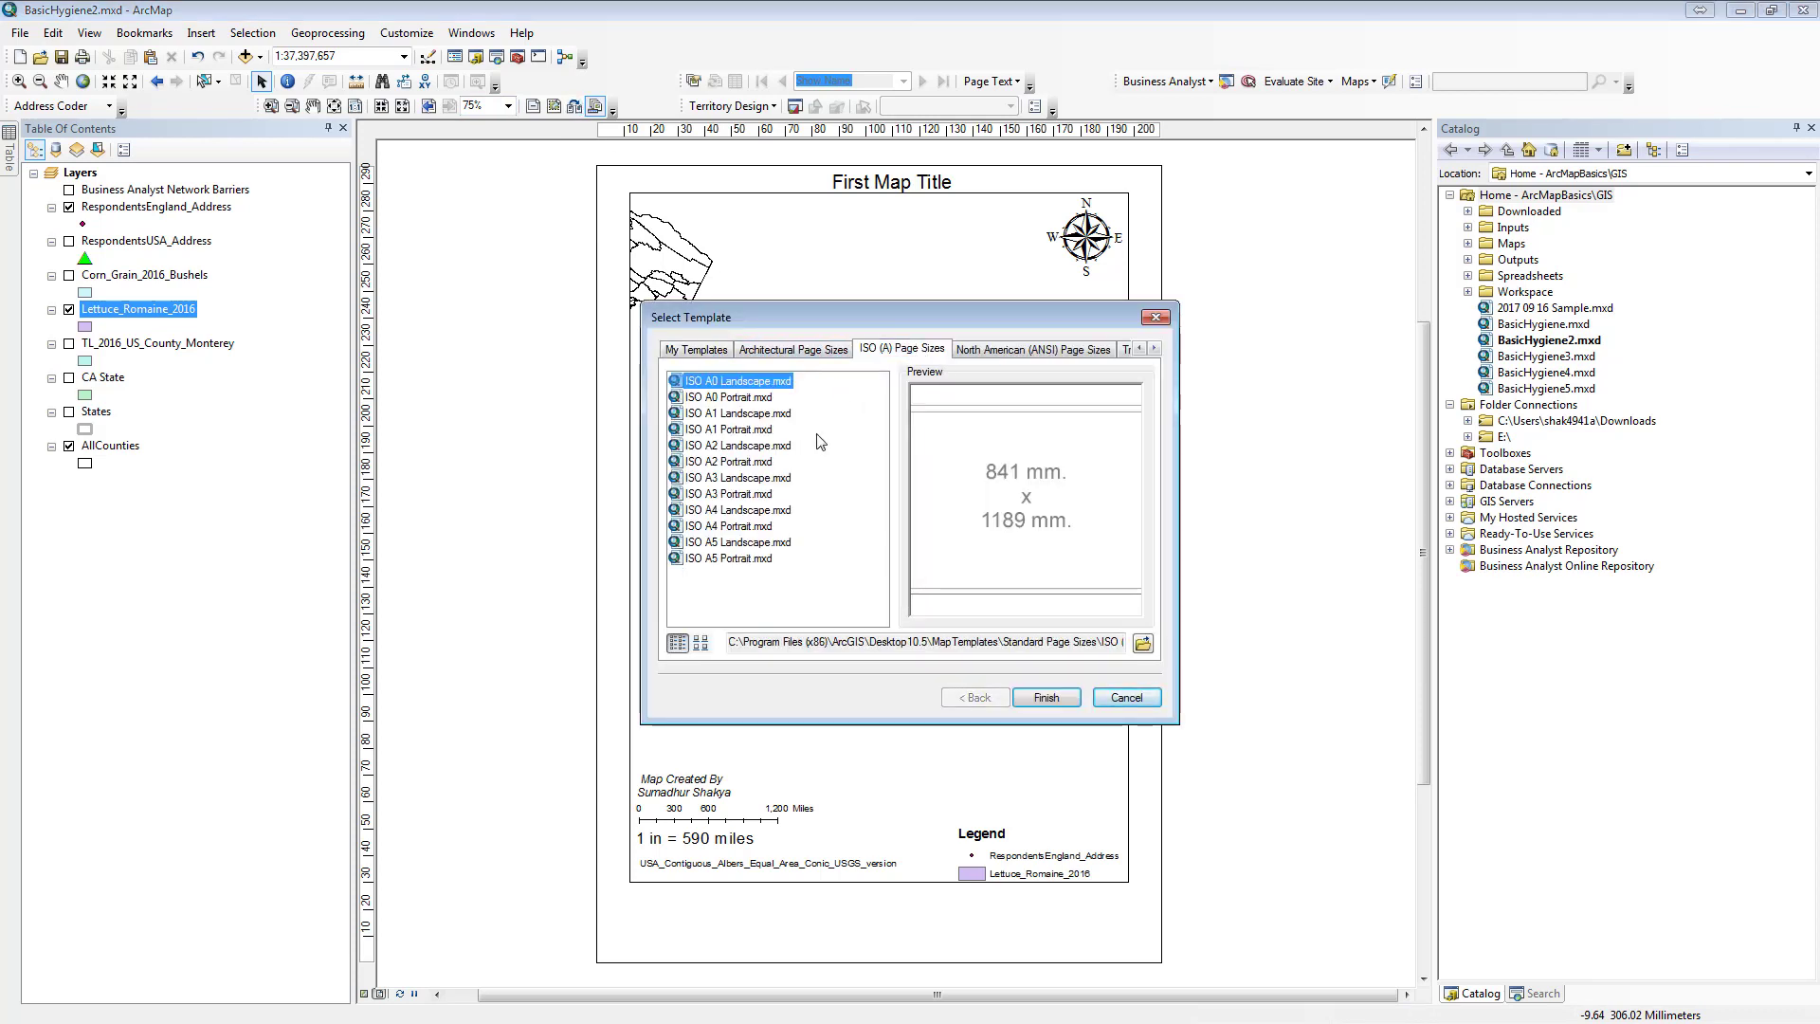
click(736, 510)
click(1047, 698)
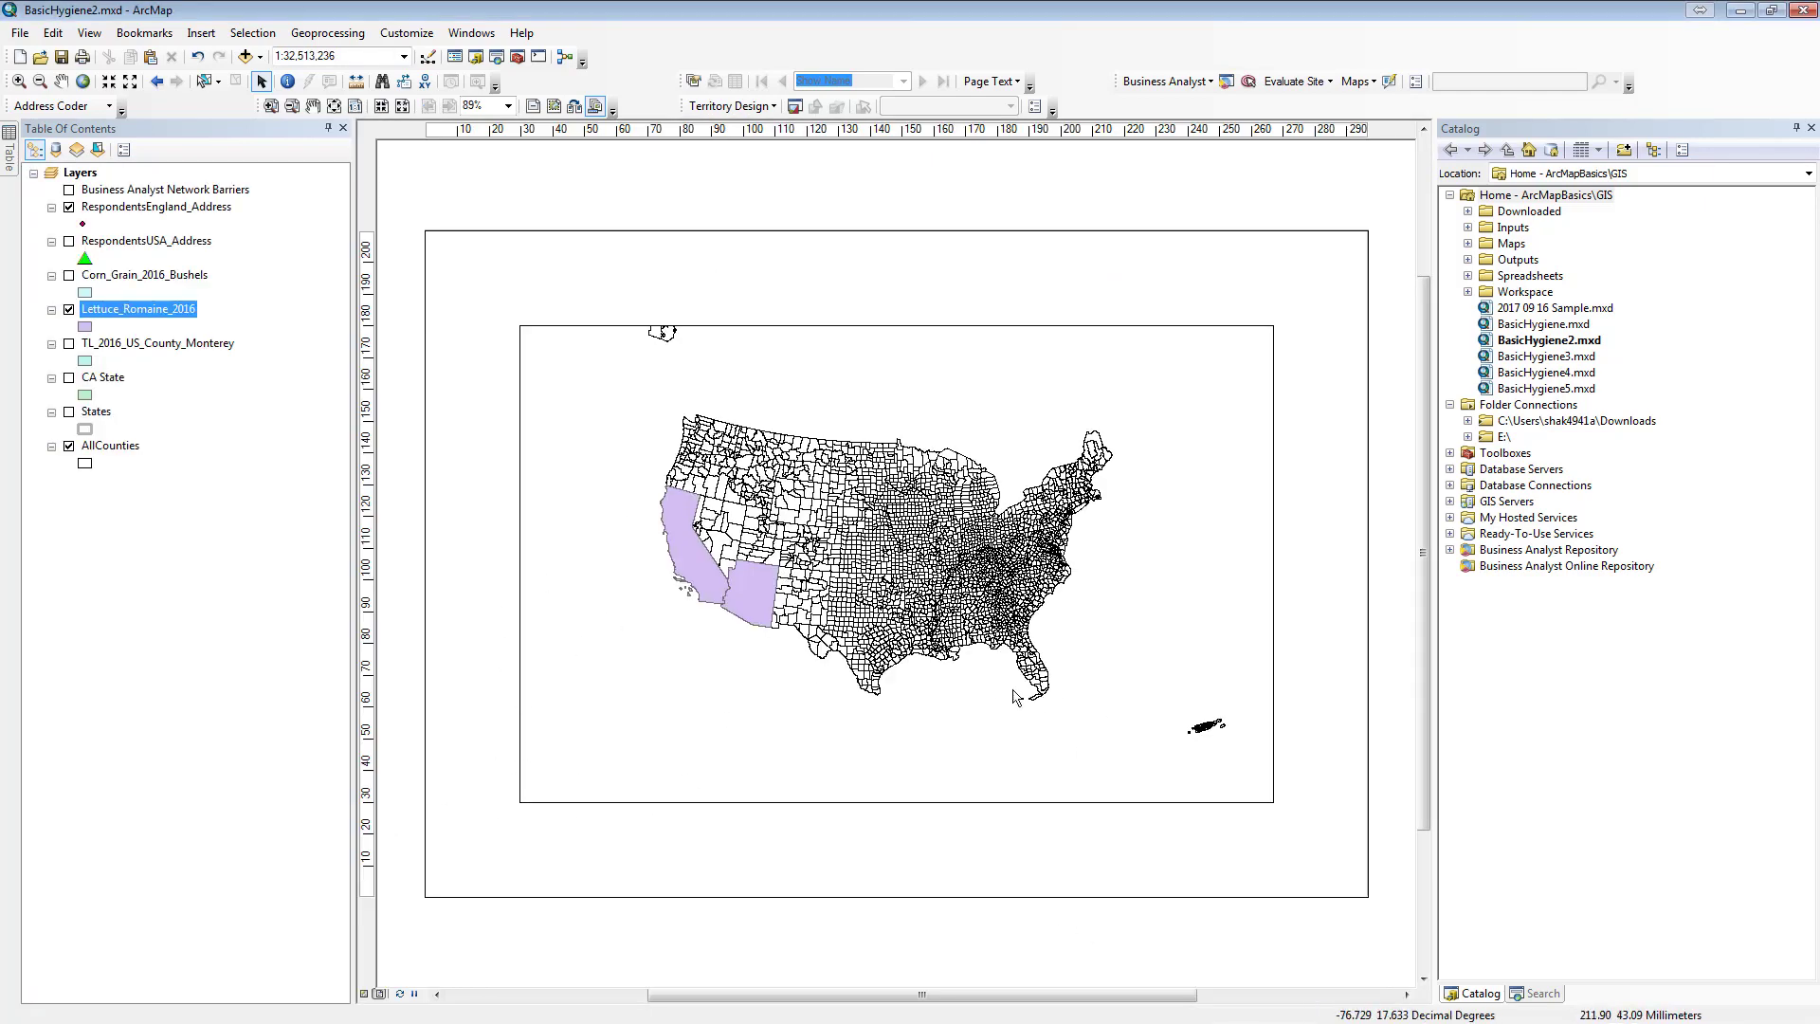
- Show States instead of AllCounties and frame California and Arizona in the layout at a scale of 1:12,500,000
click(129, 83)
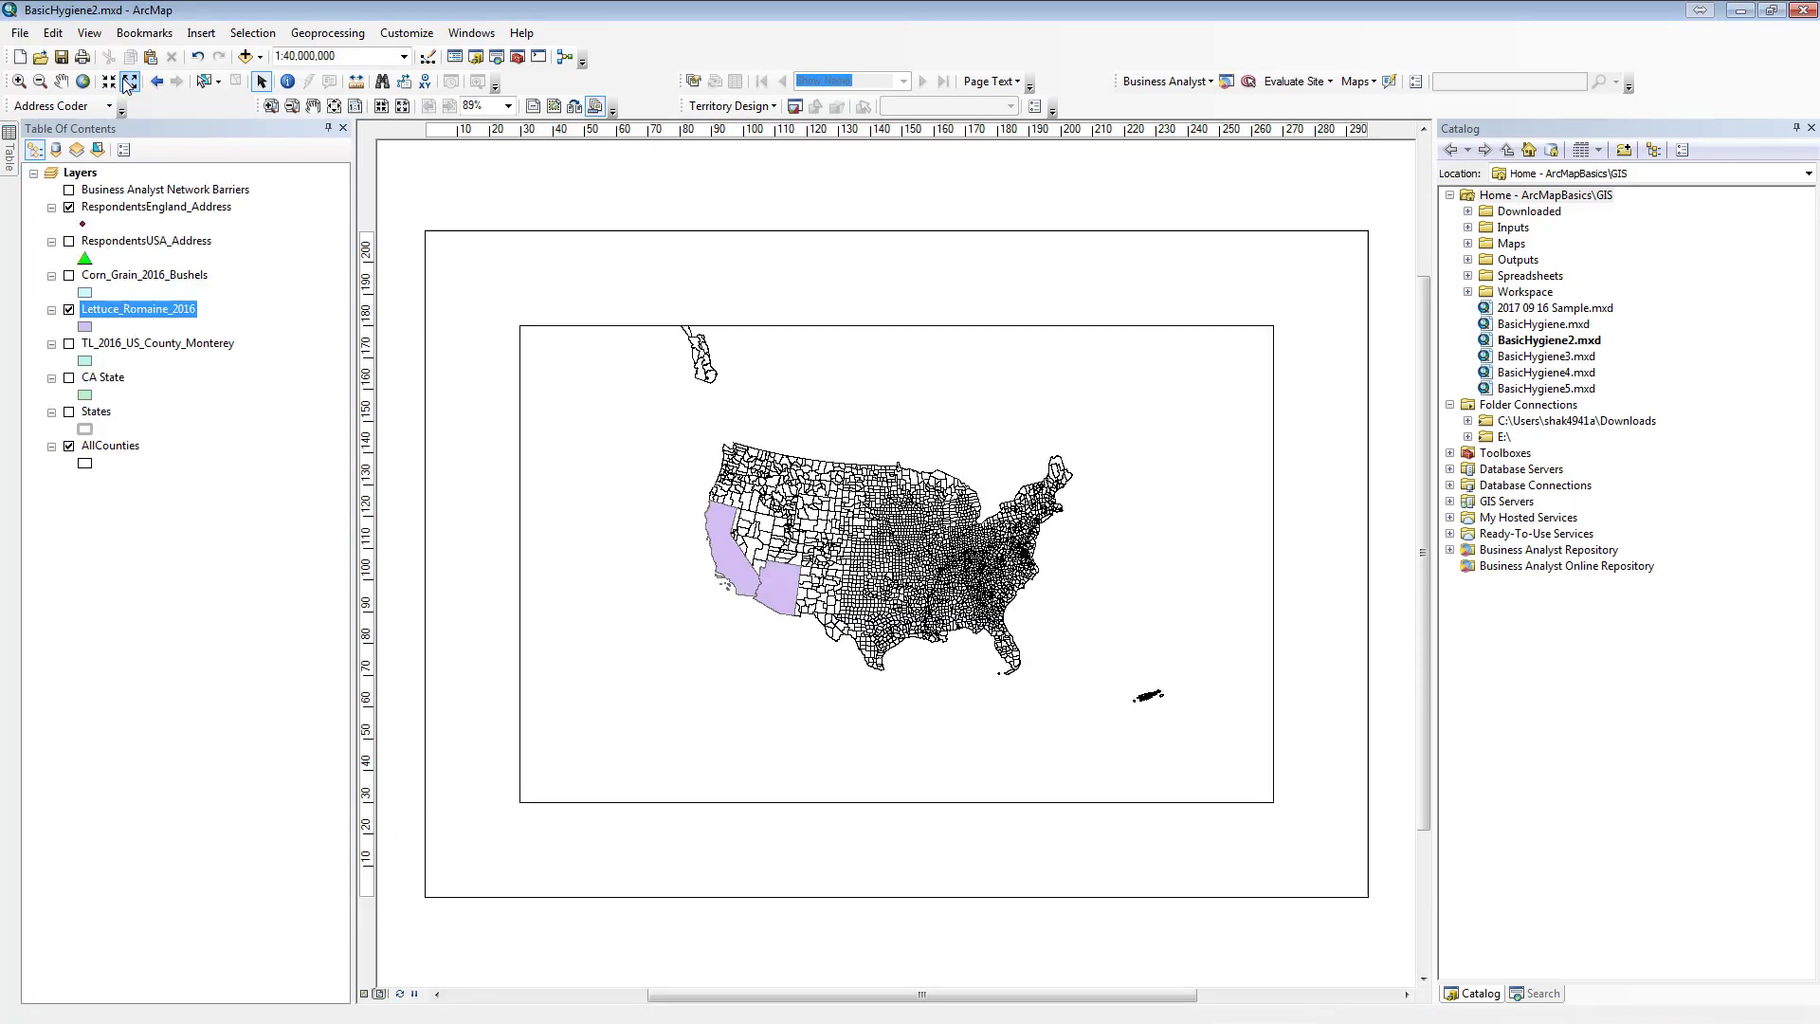
click(110, 82)
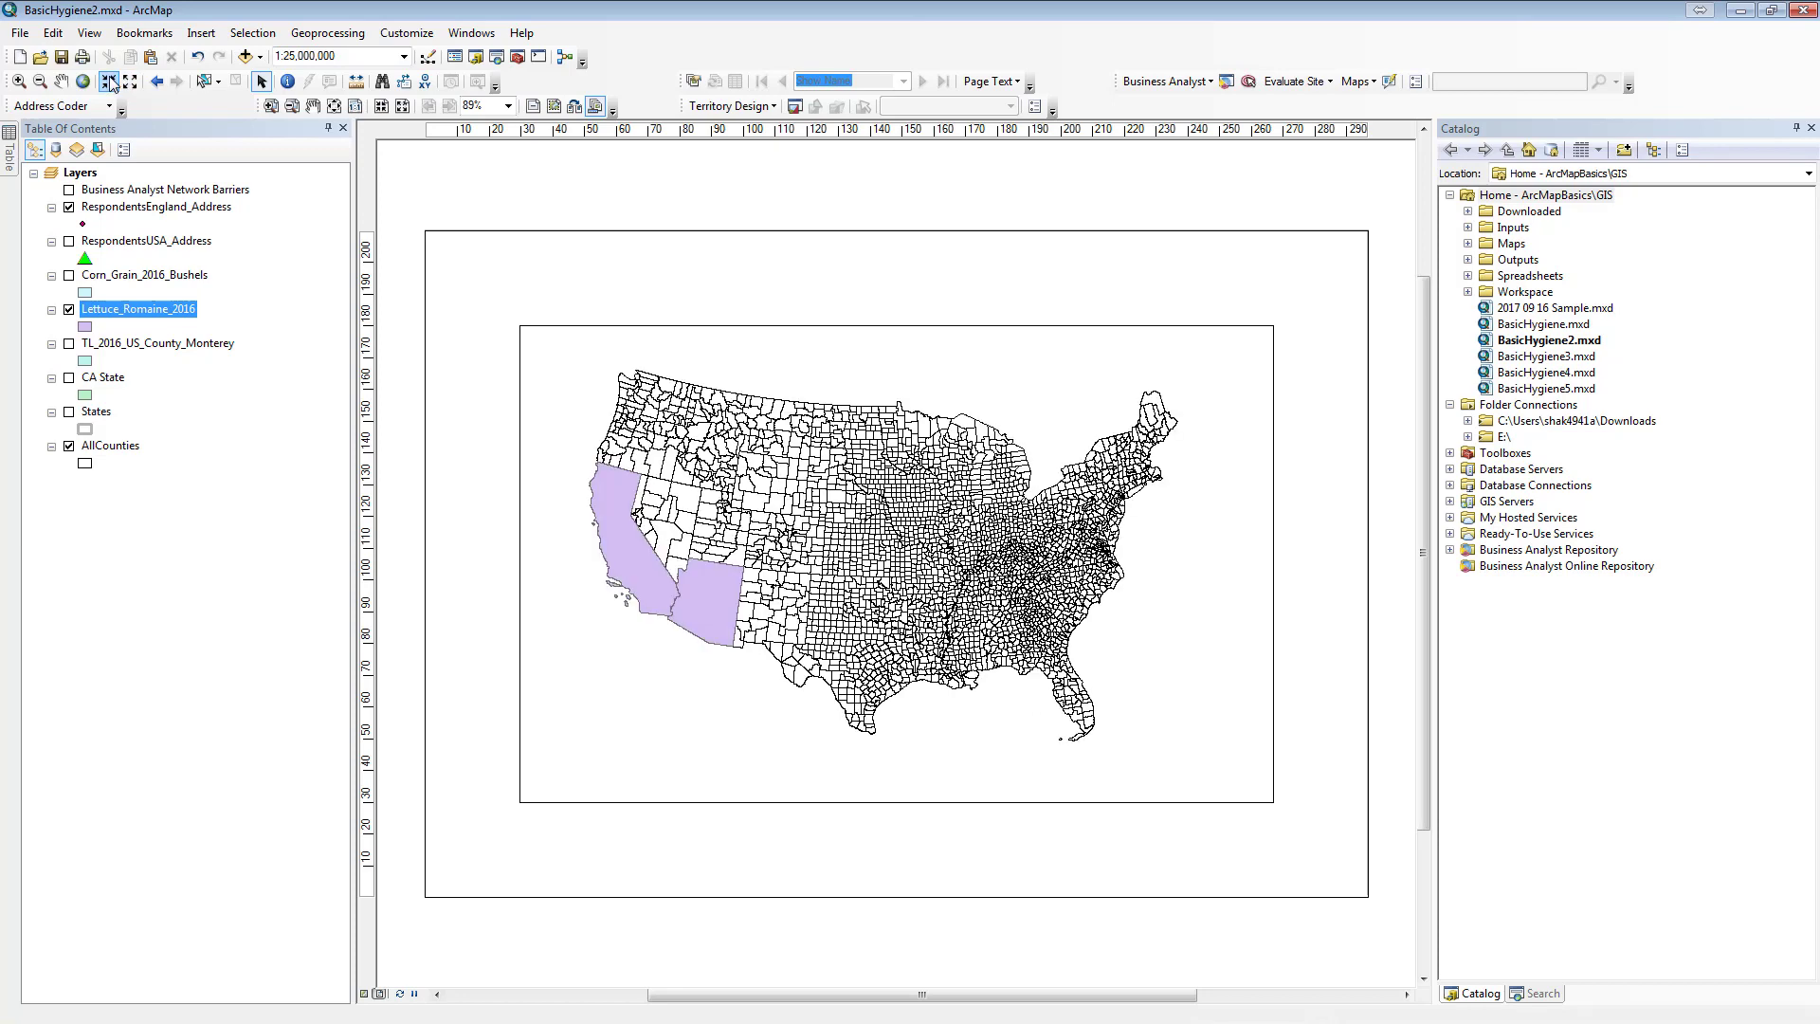
click(110, 83)
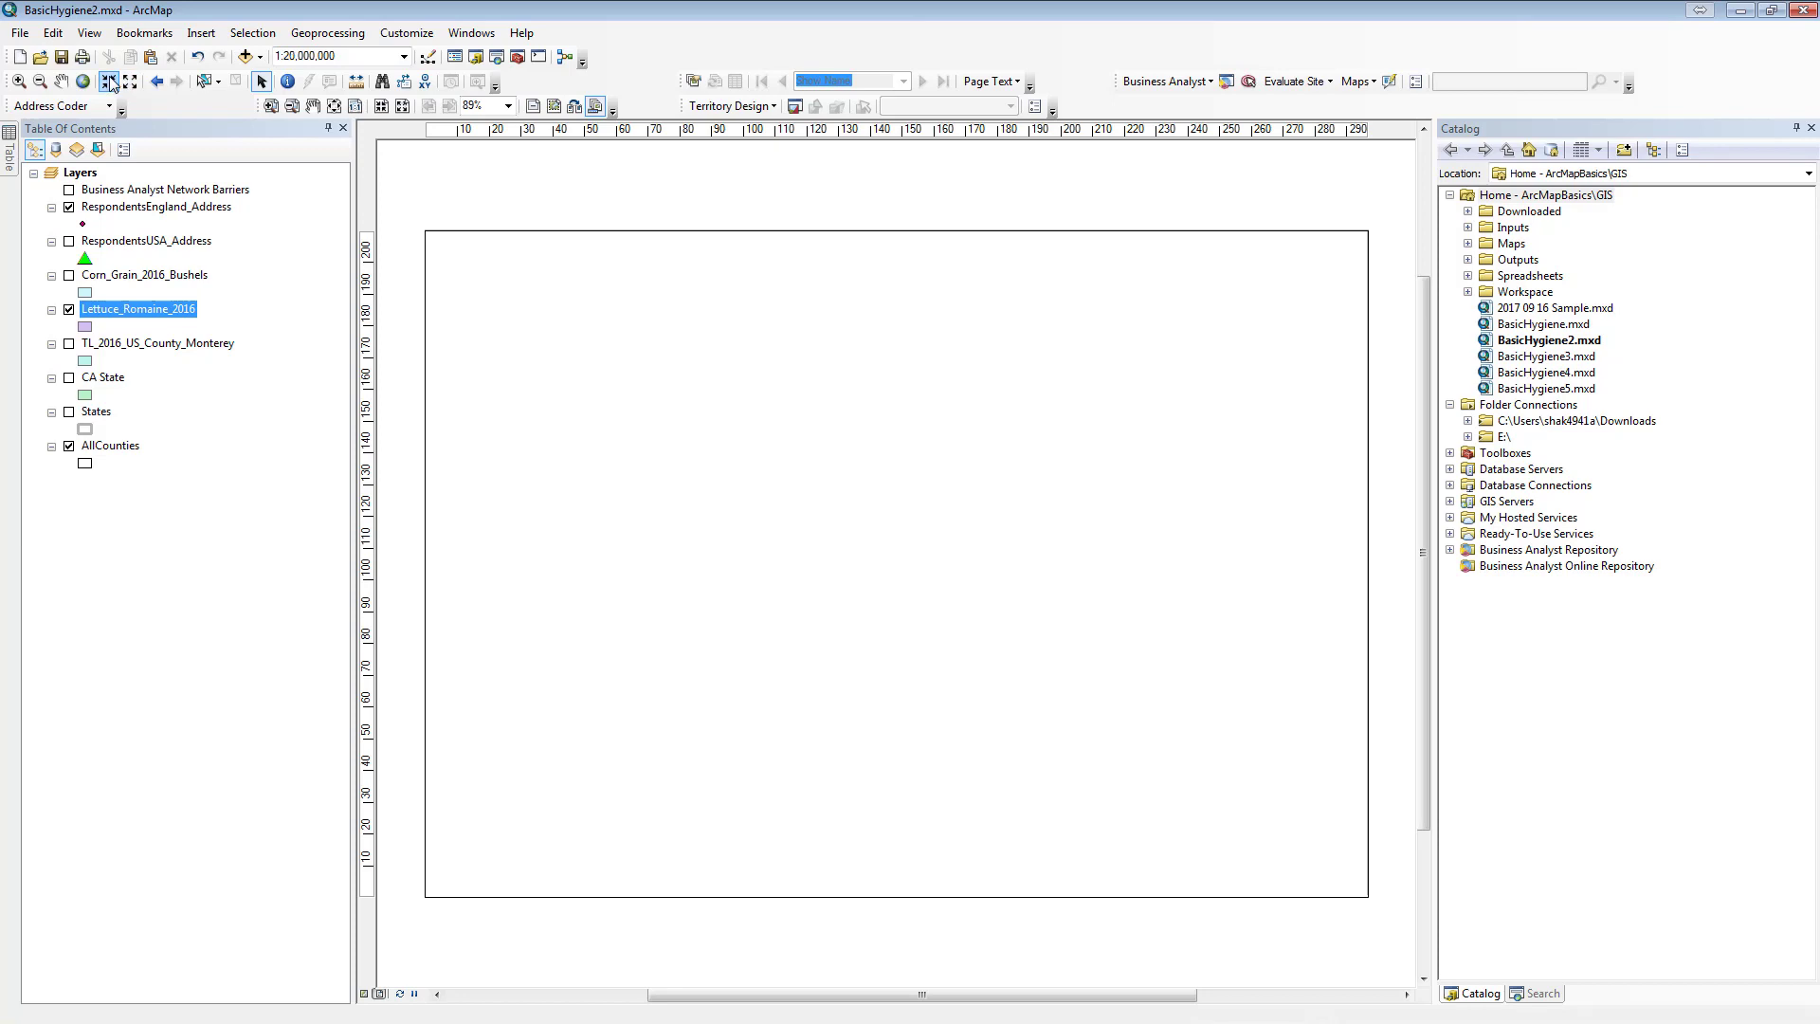
click(61, 82)
drag(721, 497, 831, 509)
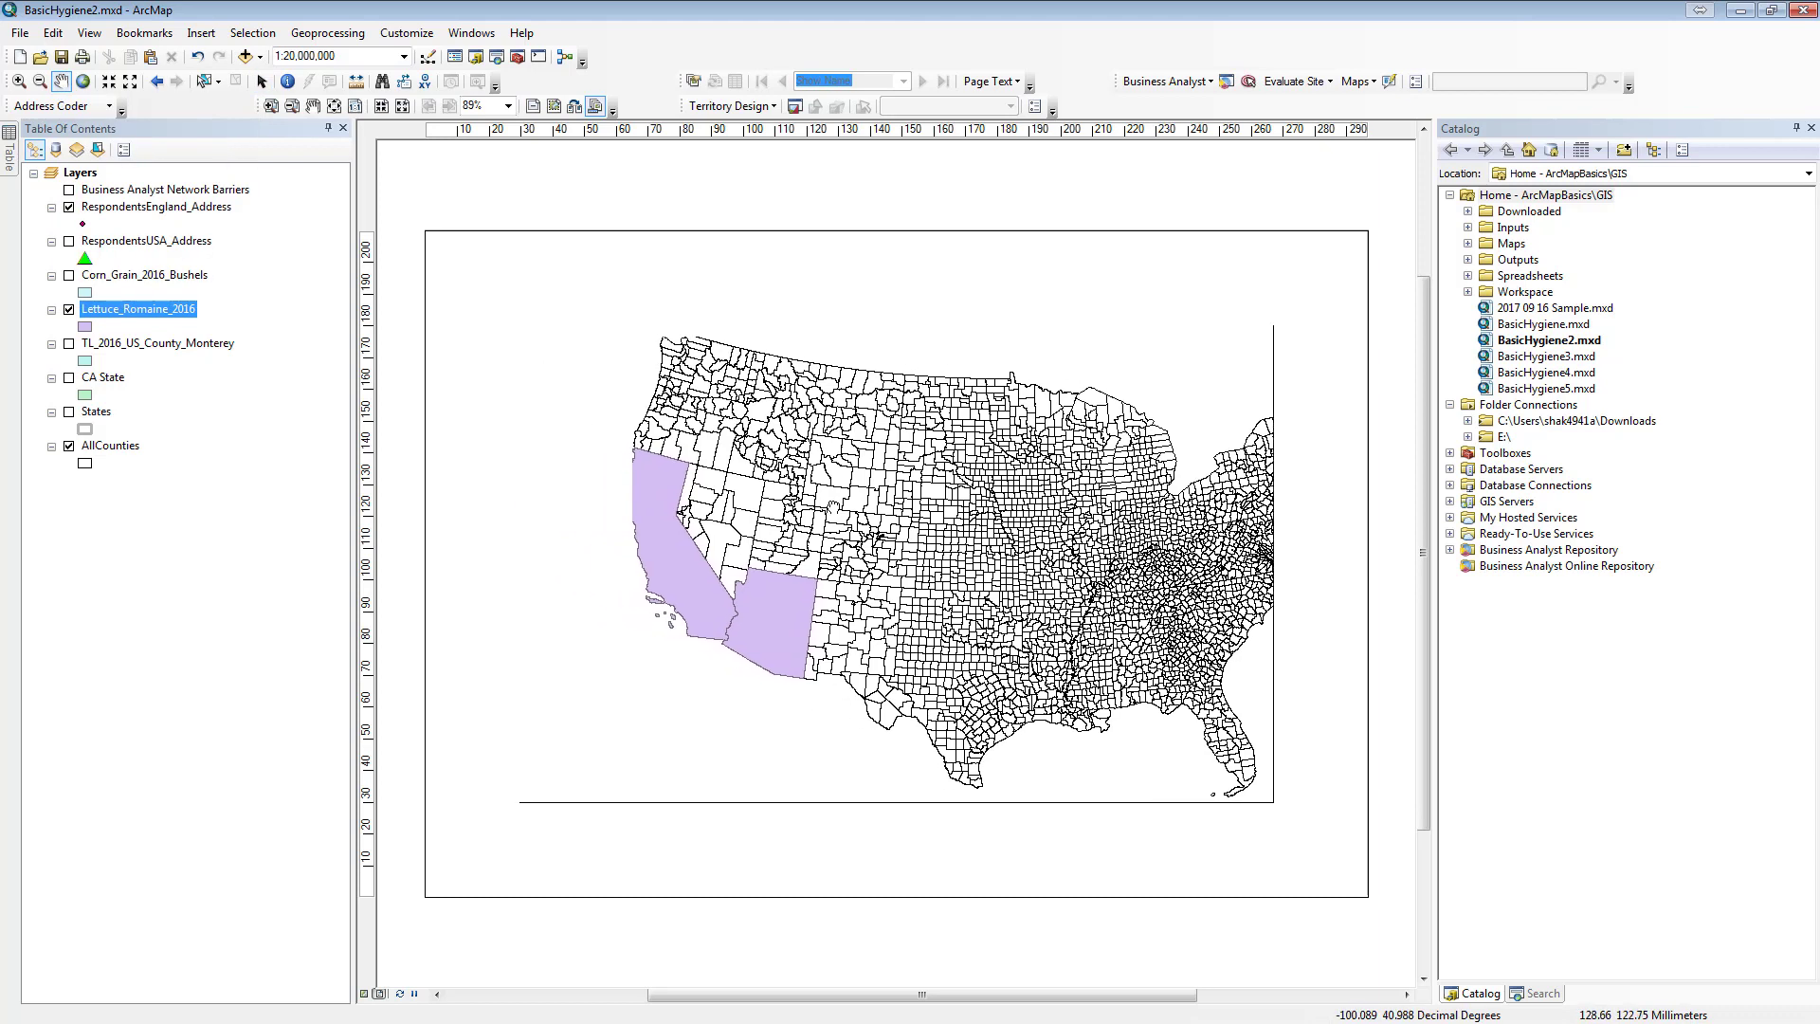
click(68, 446)
click(68, 412)
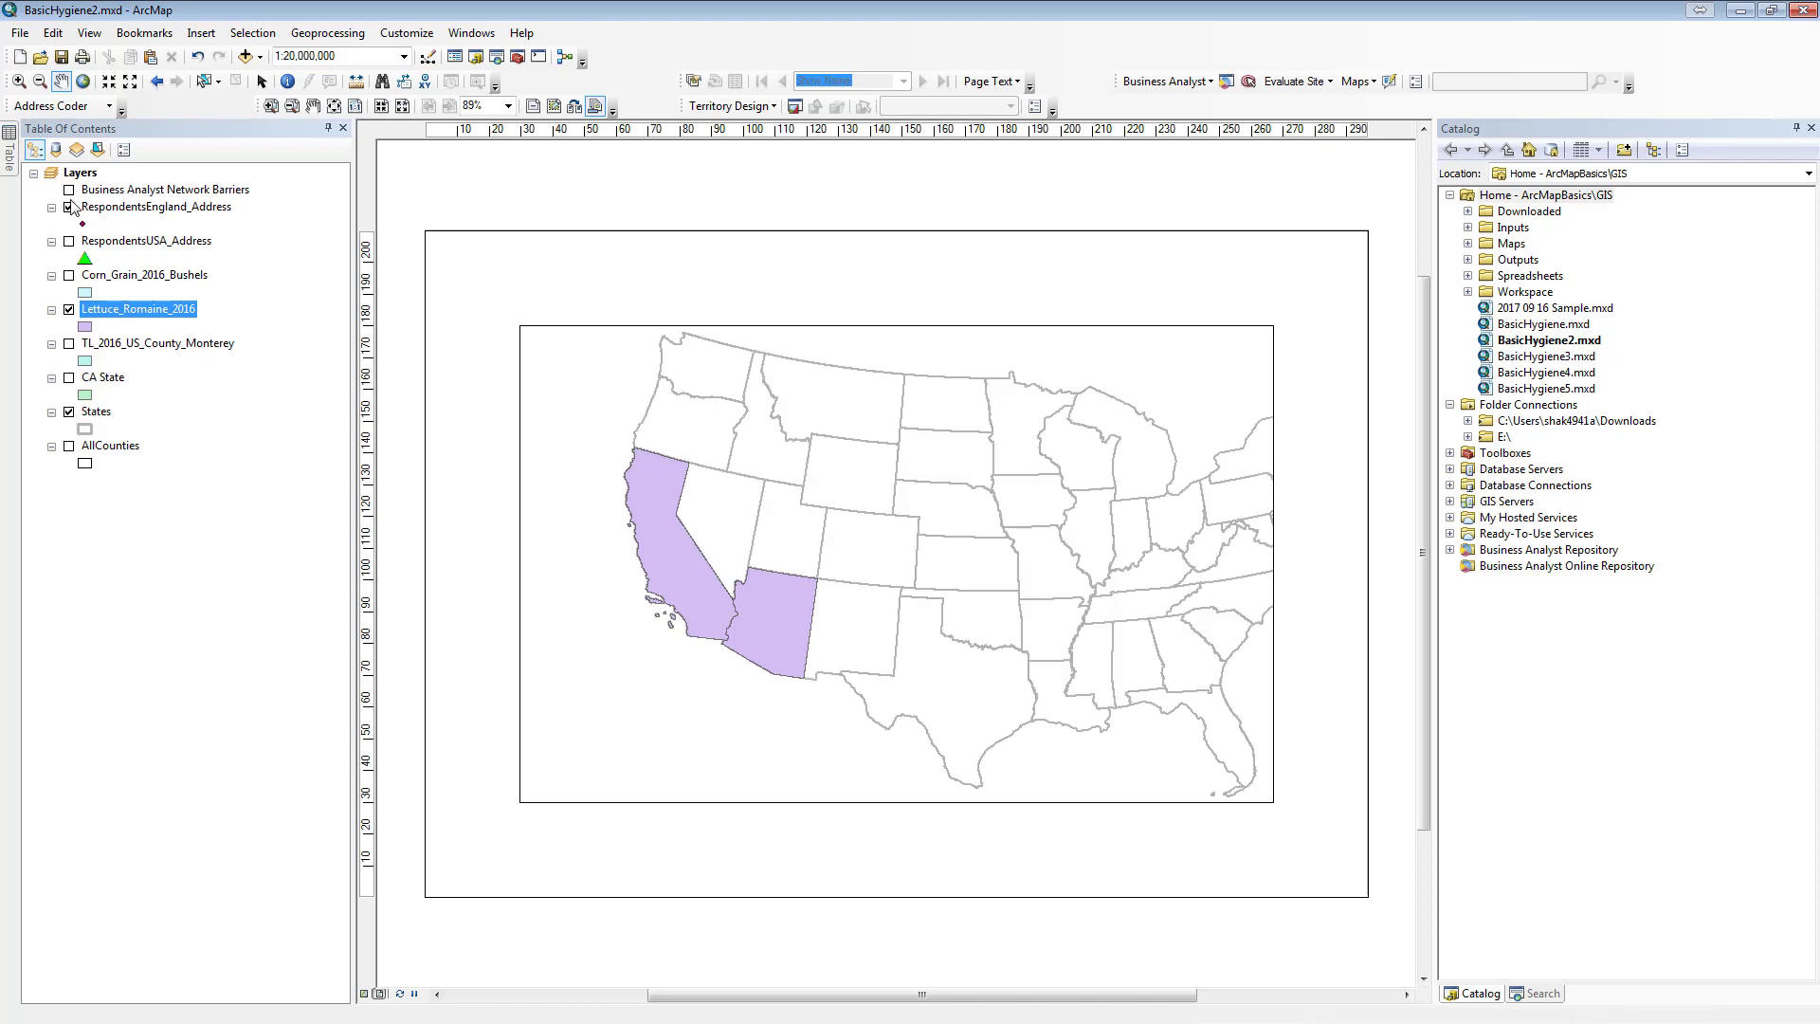
click(109, 81)
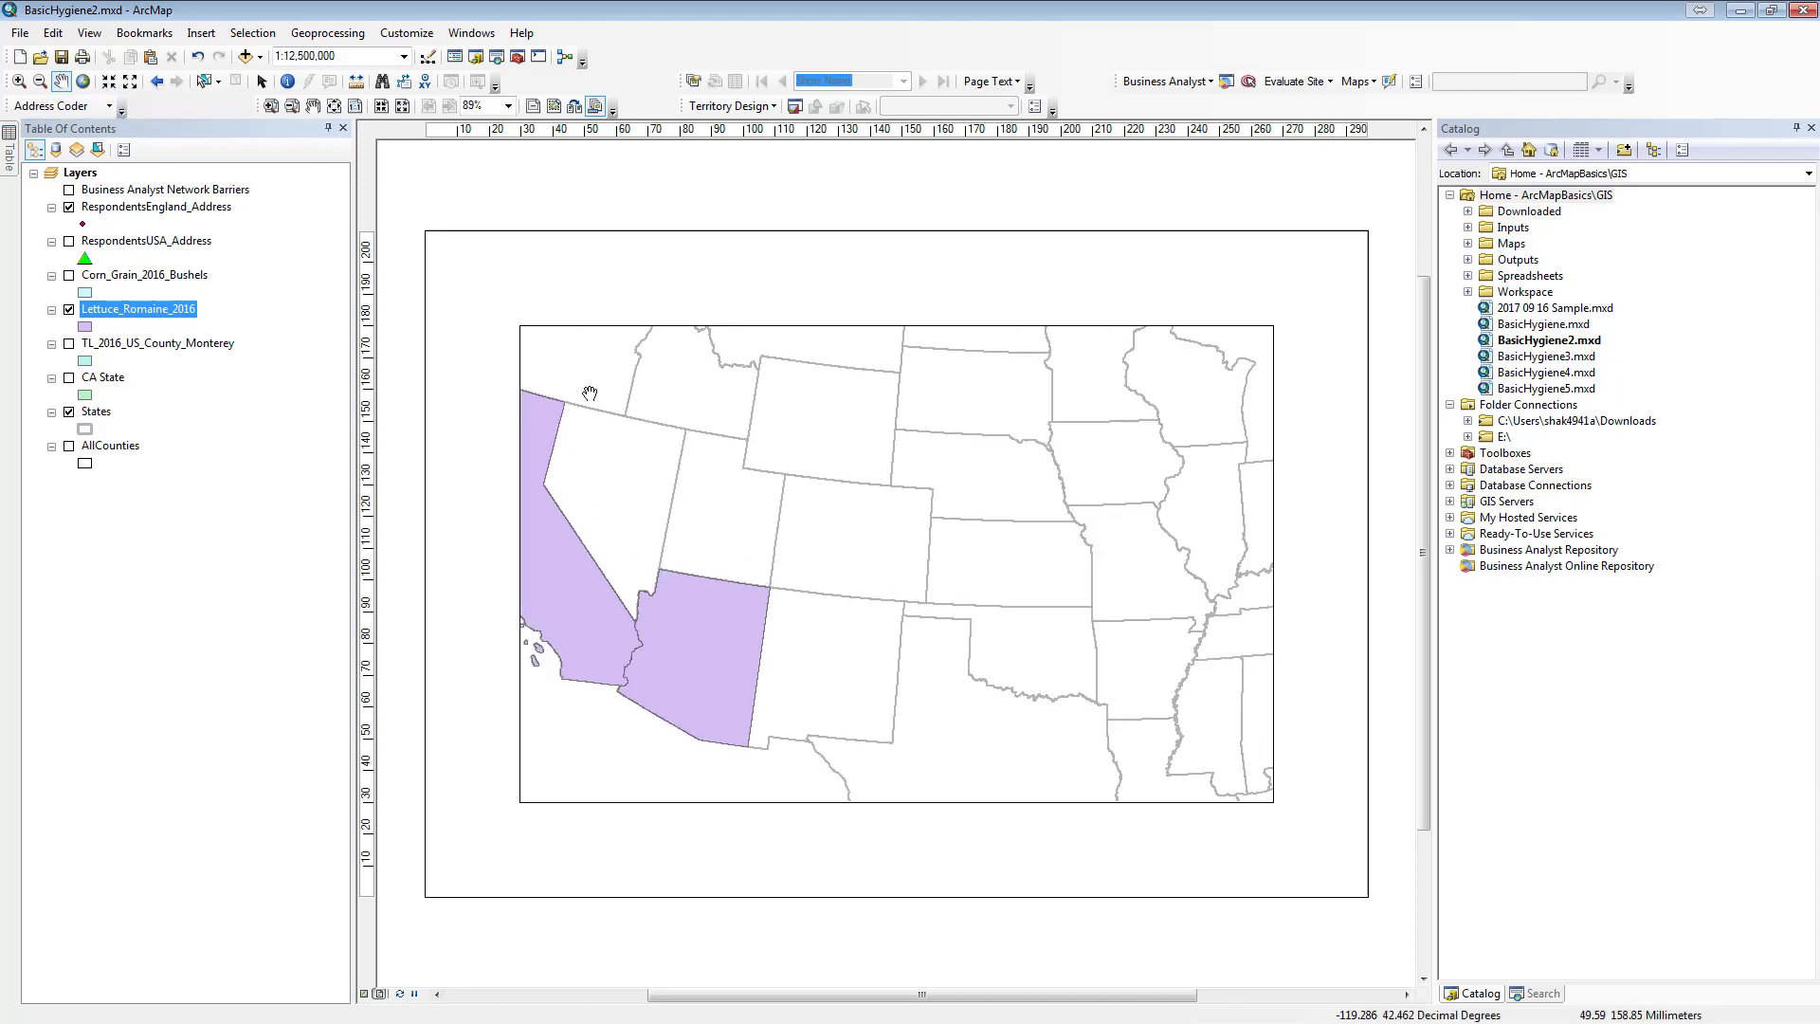
drag(589, 392, 840, 533)
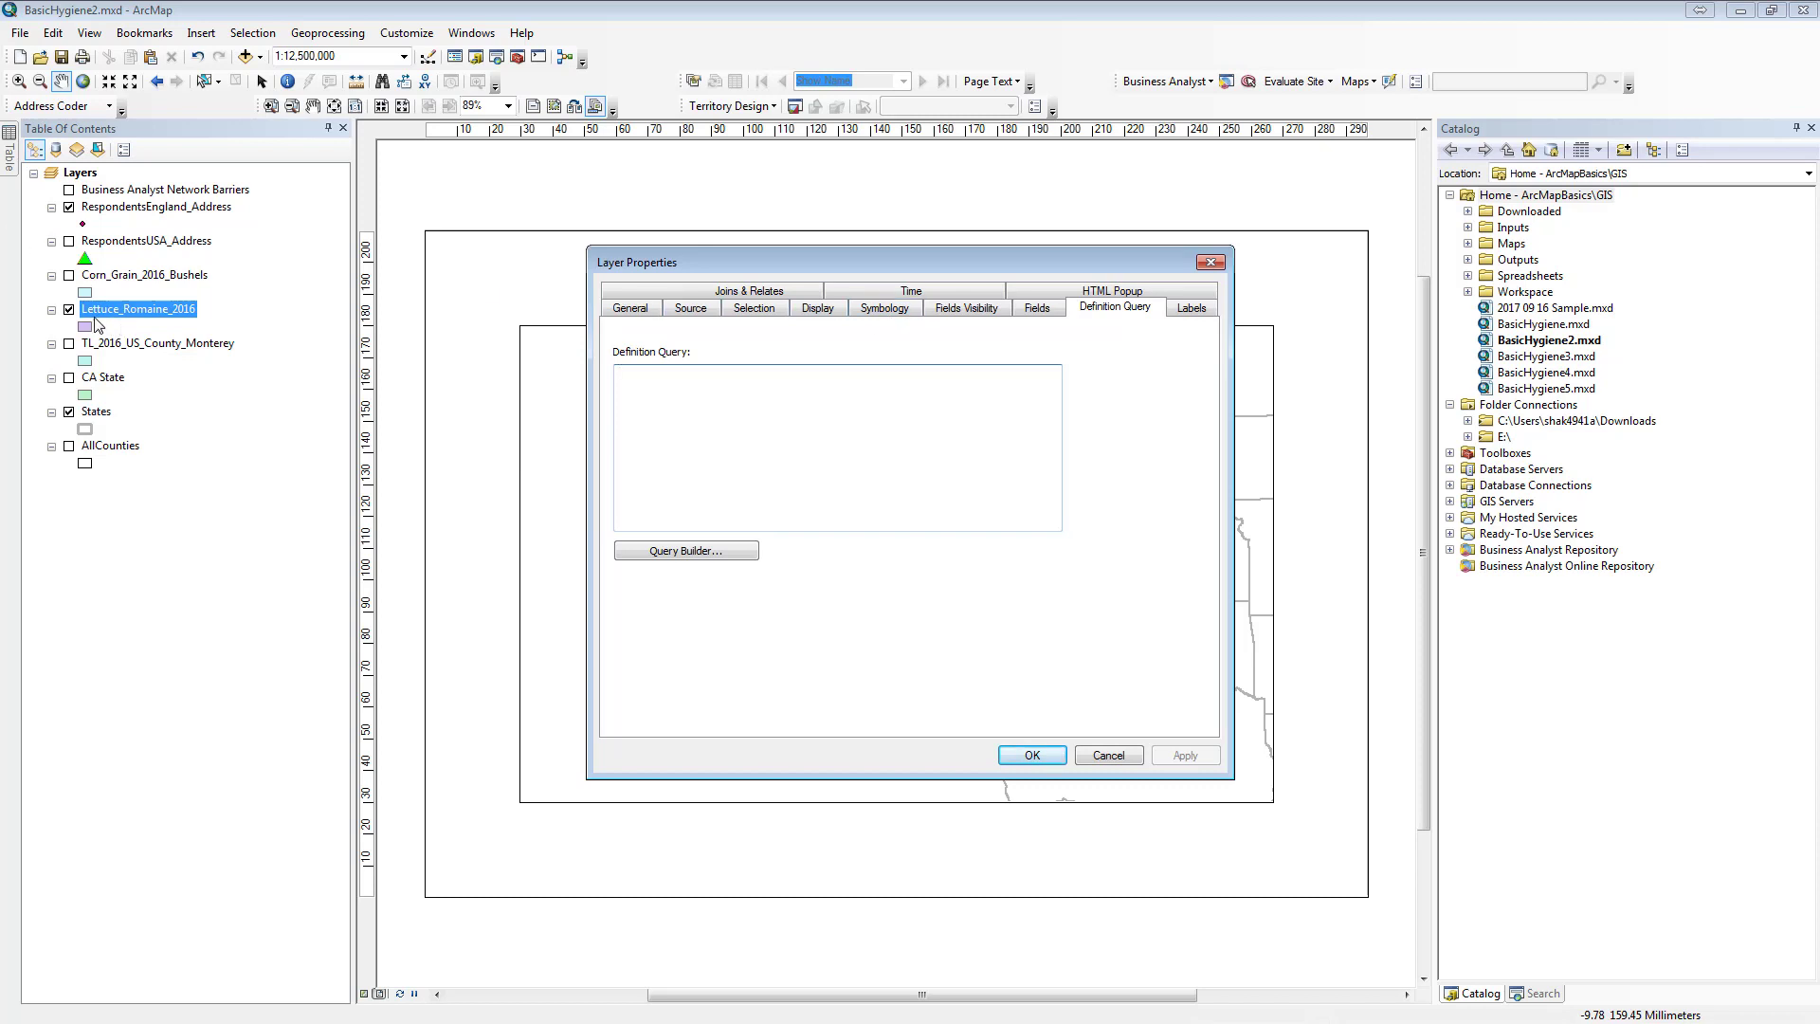
- Symbolize the Lettuce_Romaine_2016 layer with graduated colors based on the LettuceRom field
click(891, 310)
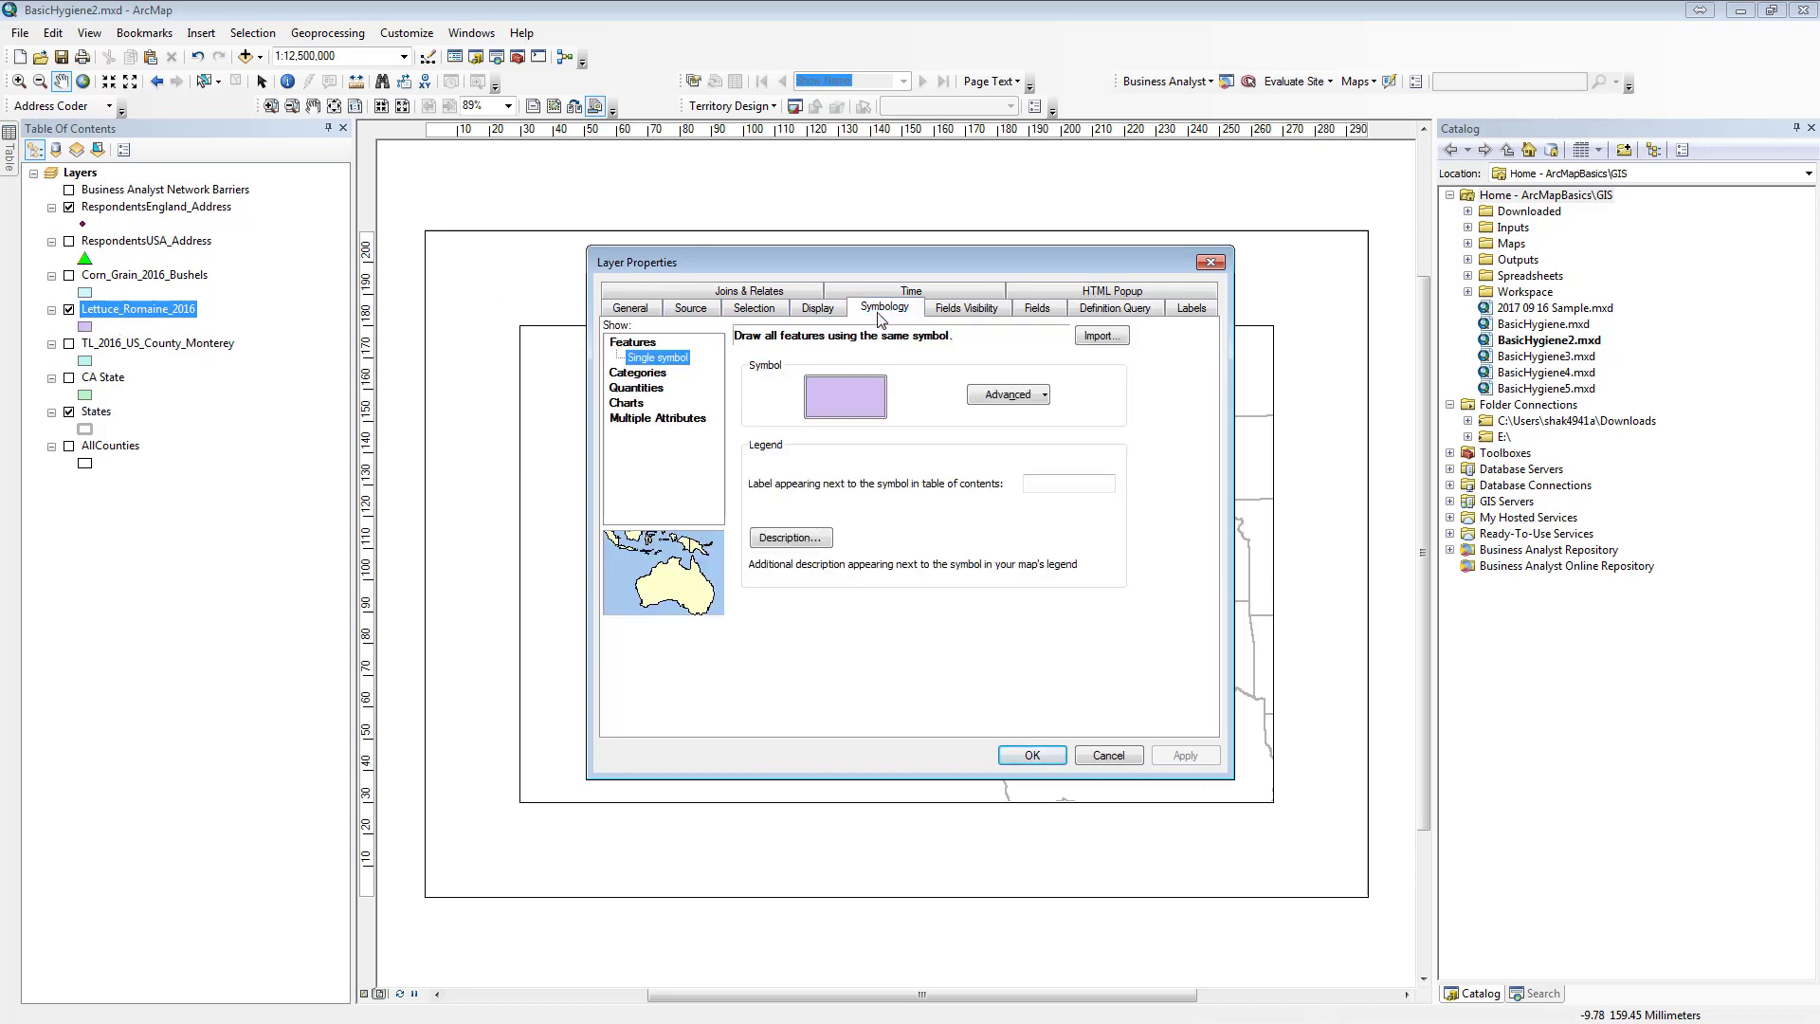
click(634, 387)
click(936, 375)
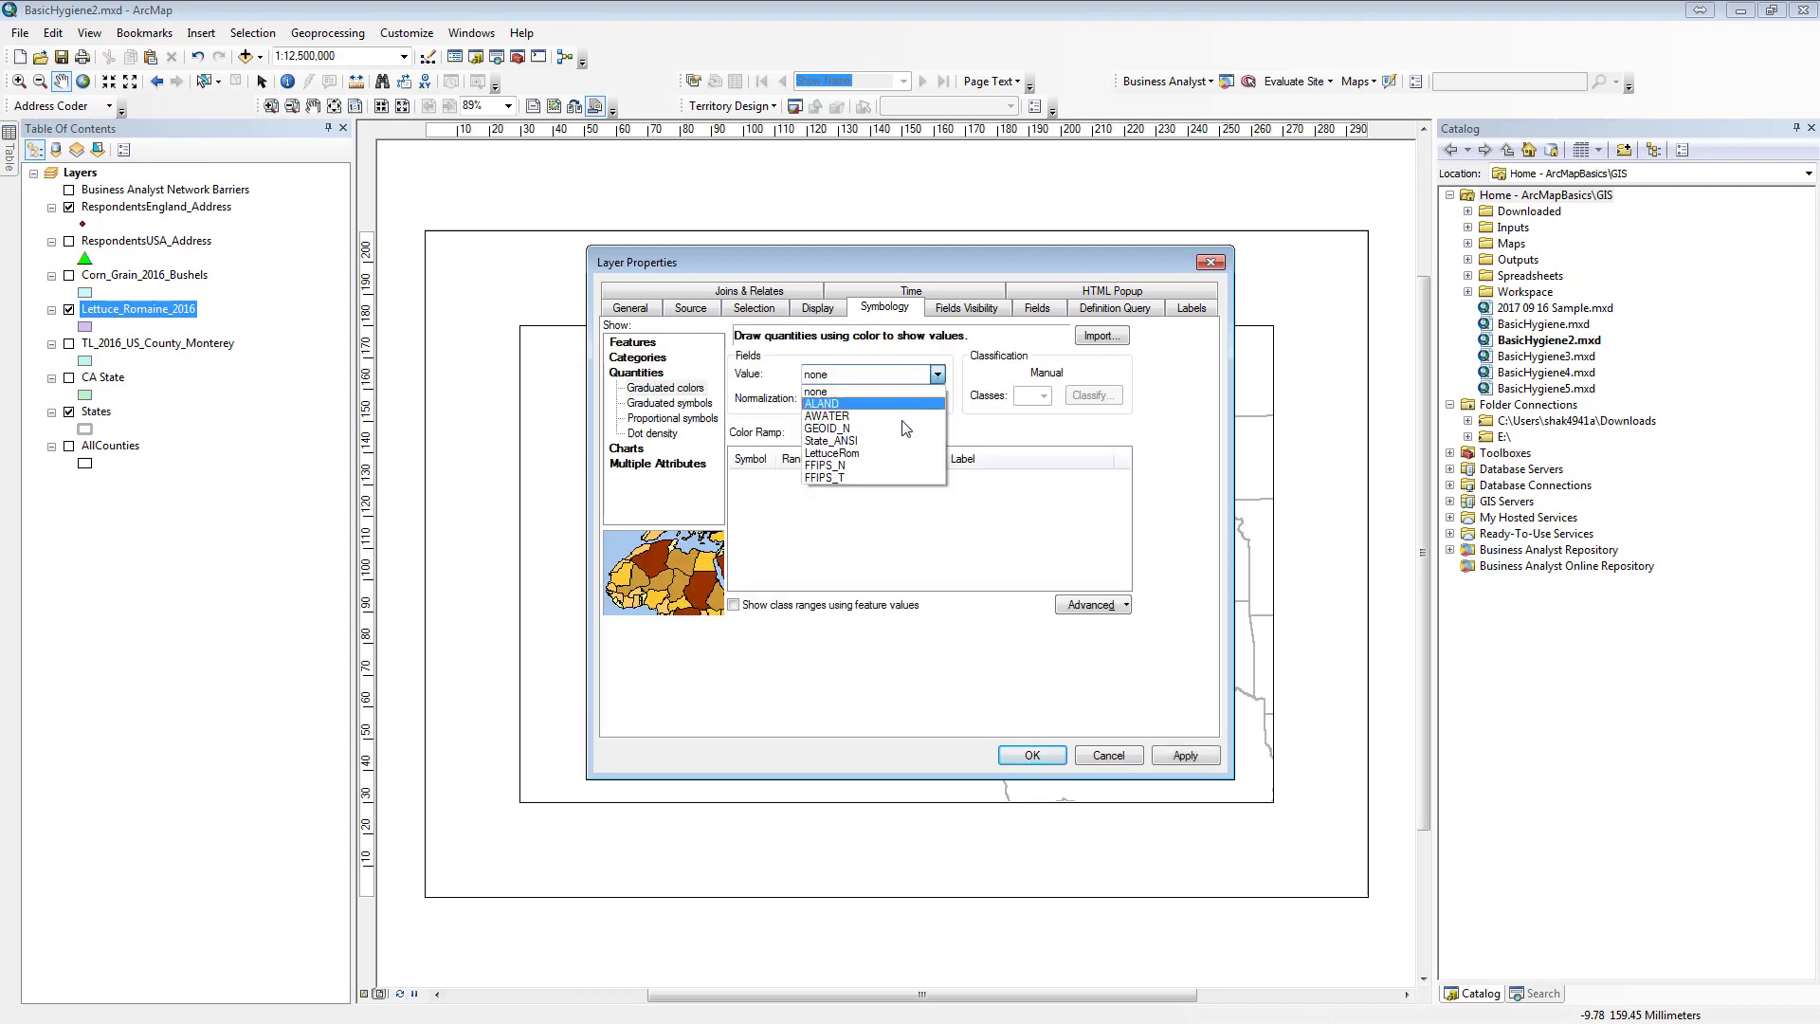
click(856, 454)
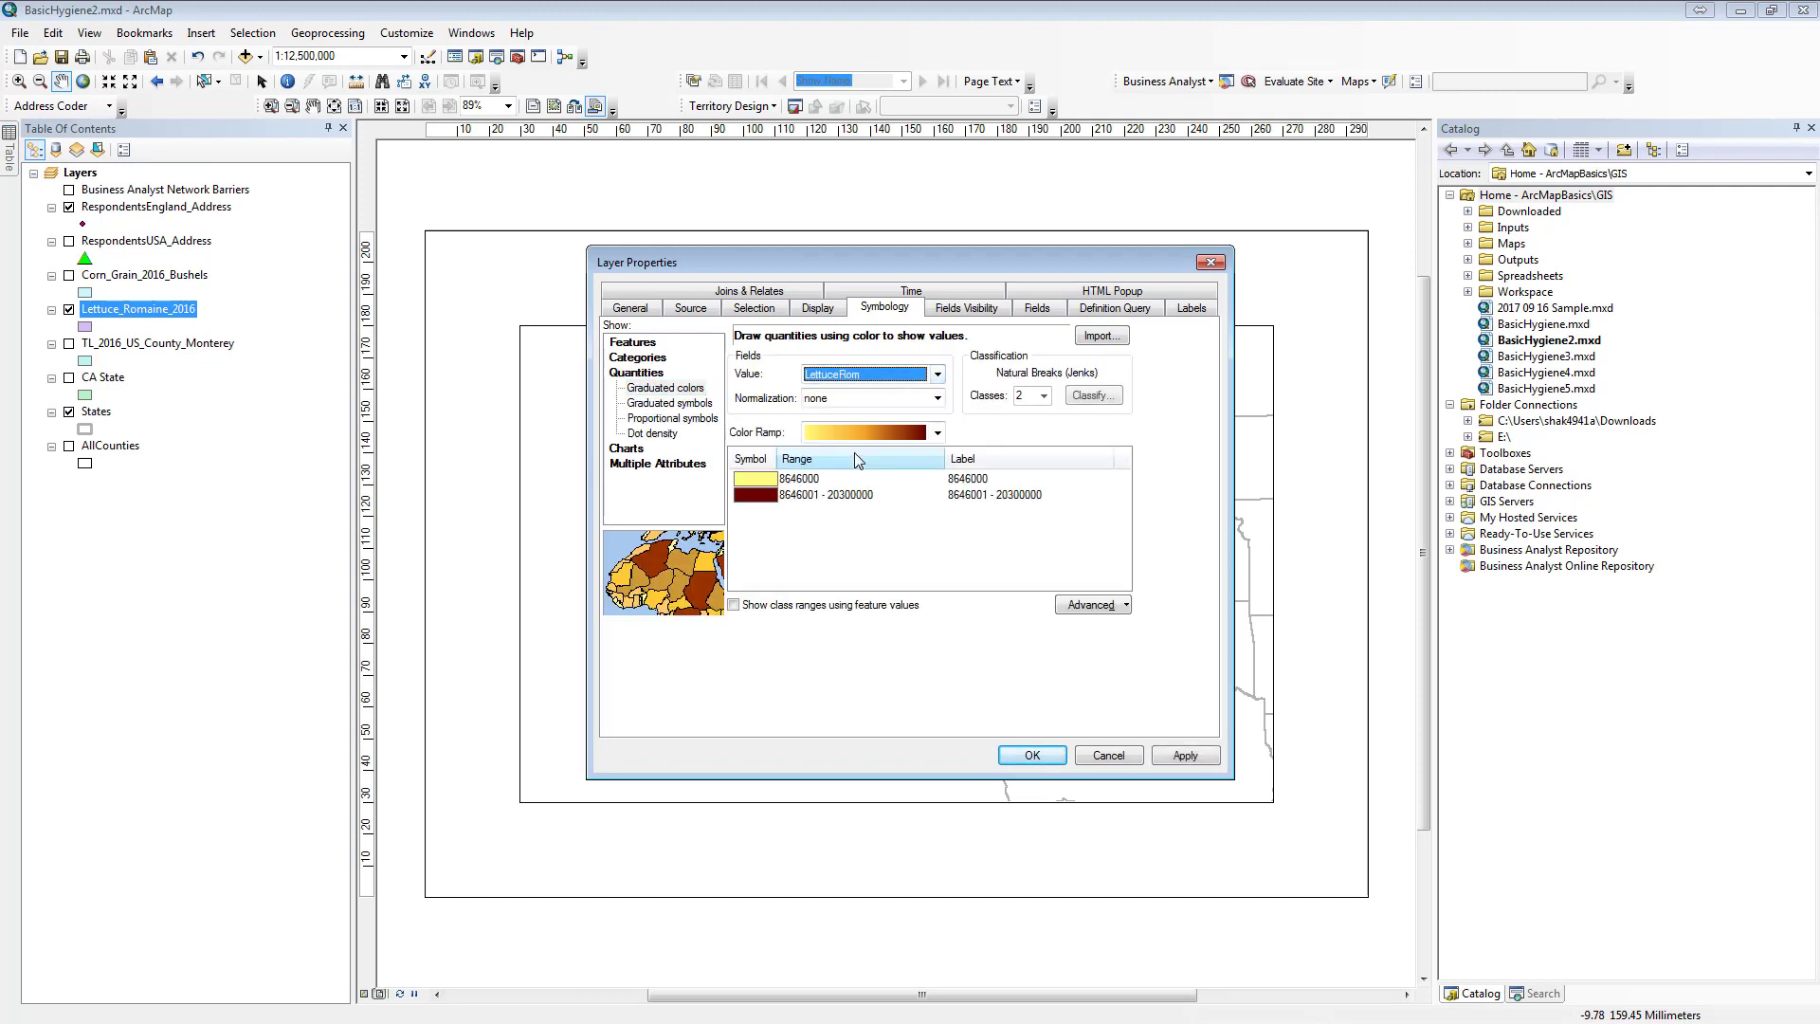
- Format the LettuceRom class labels with thousands separators and apply the symbology to the map
click(1026, 465)
click(1109, 637)
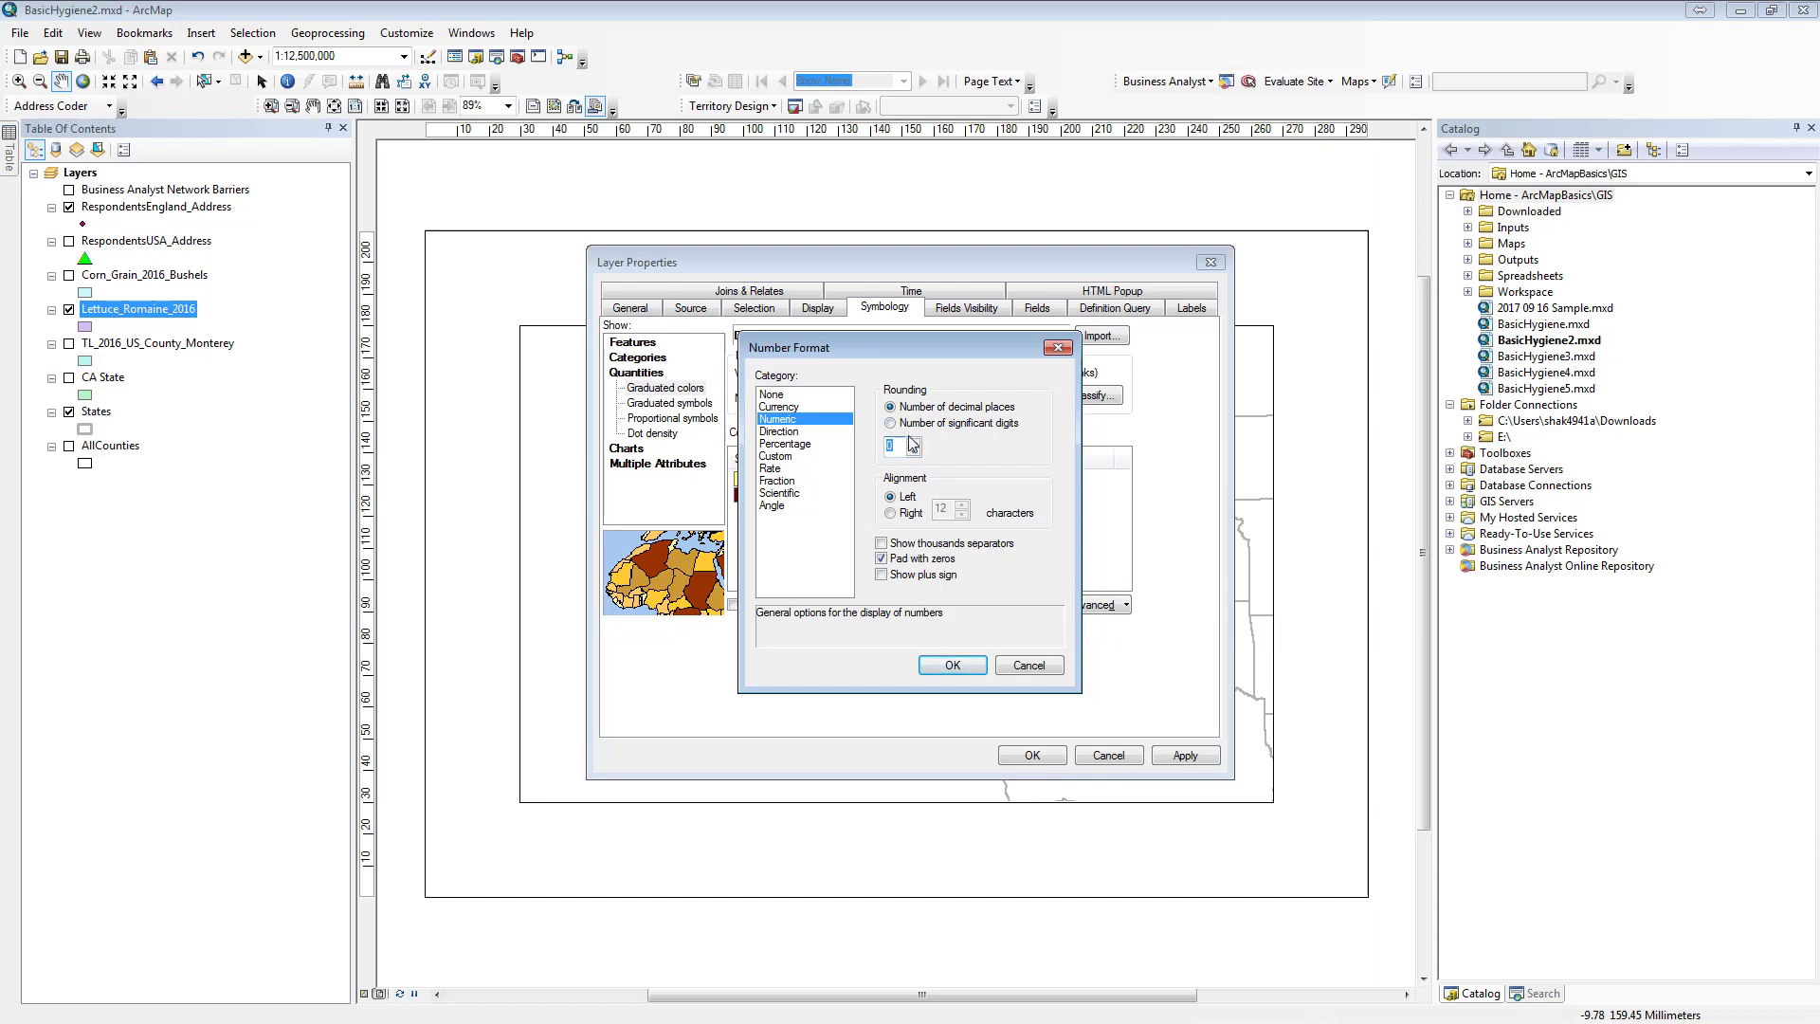
click(881, 545)
click(953, 666)
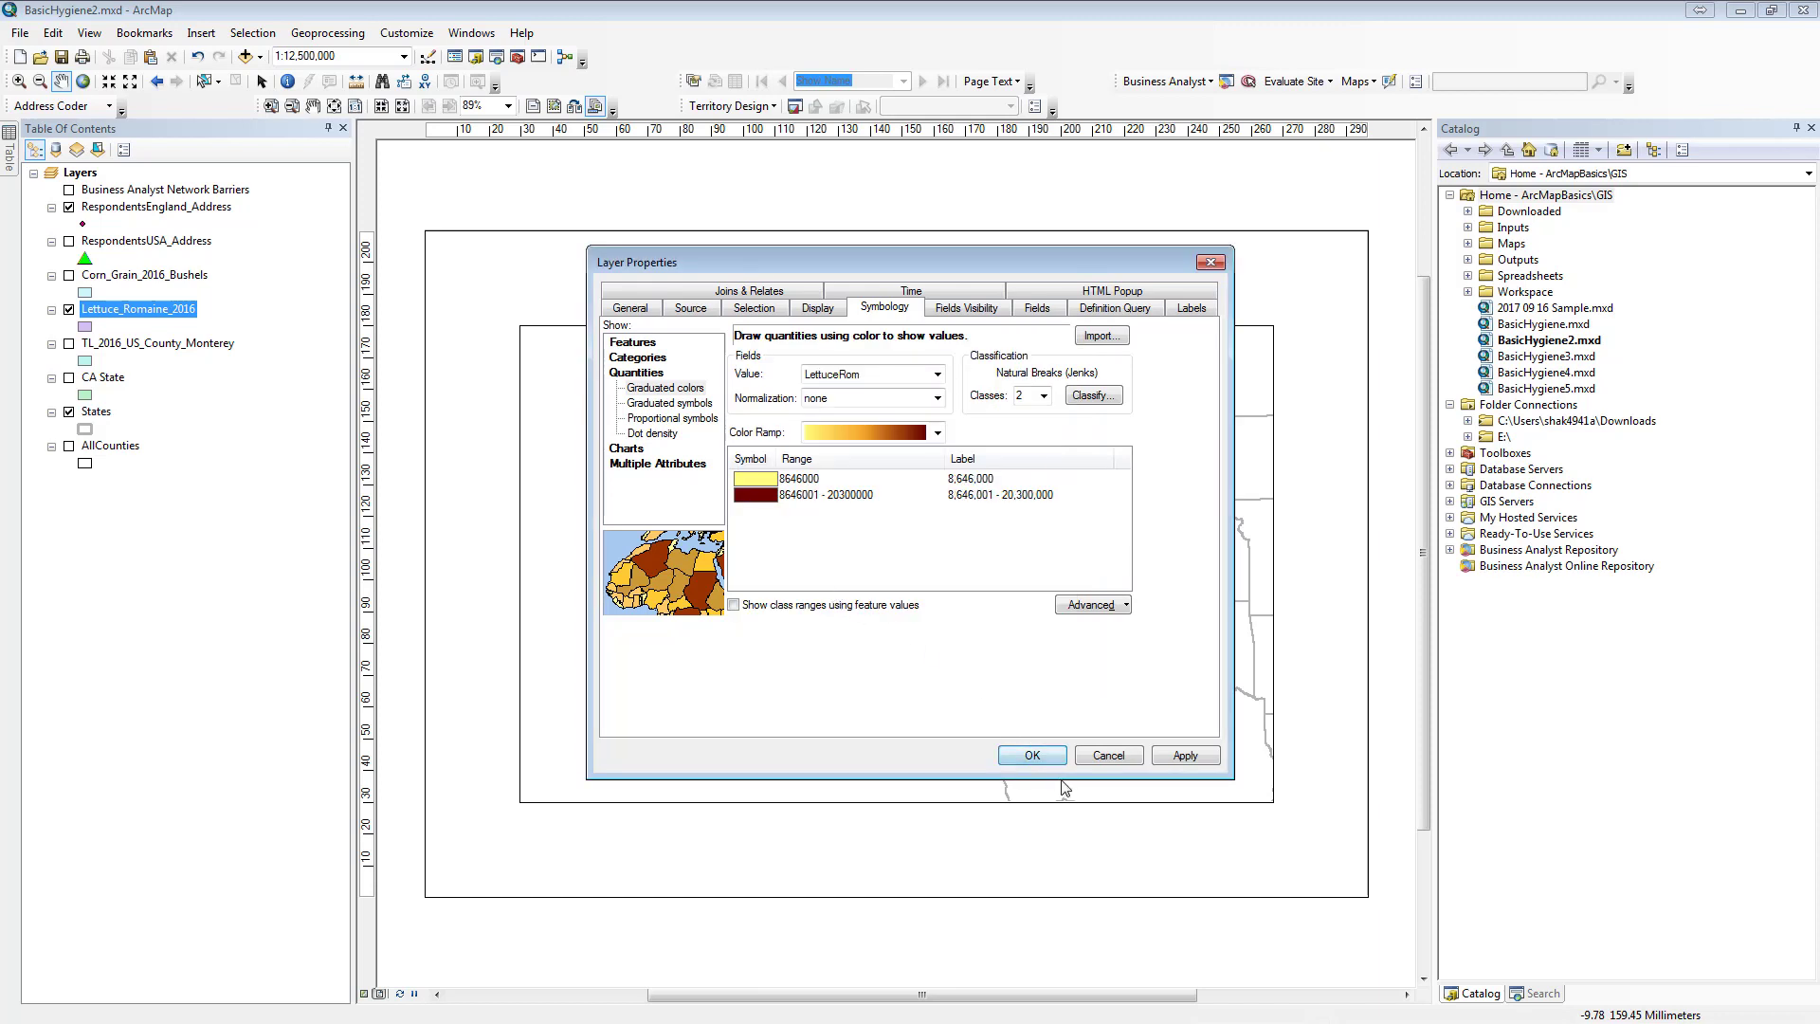
click(1042, 759)
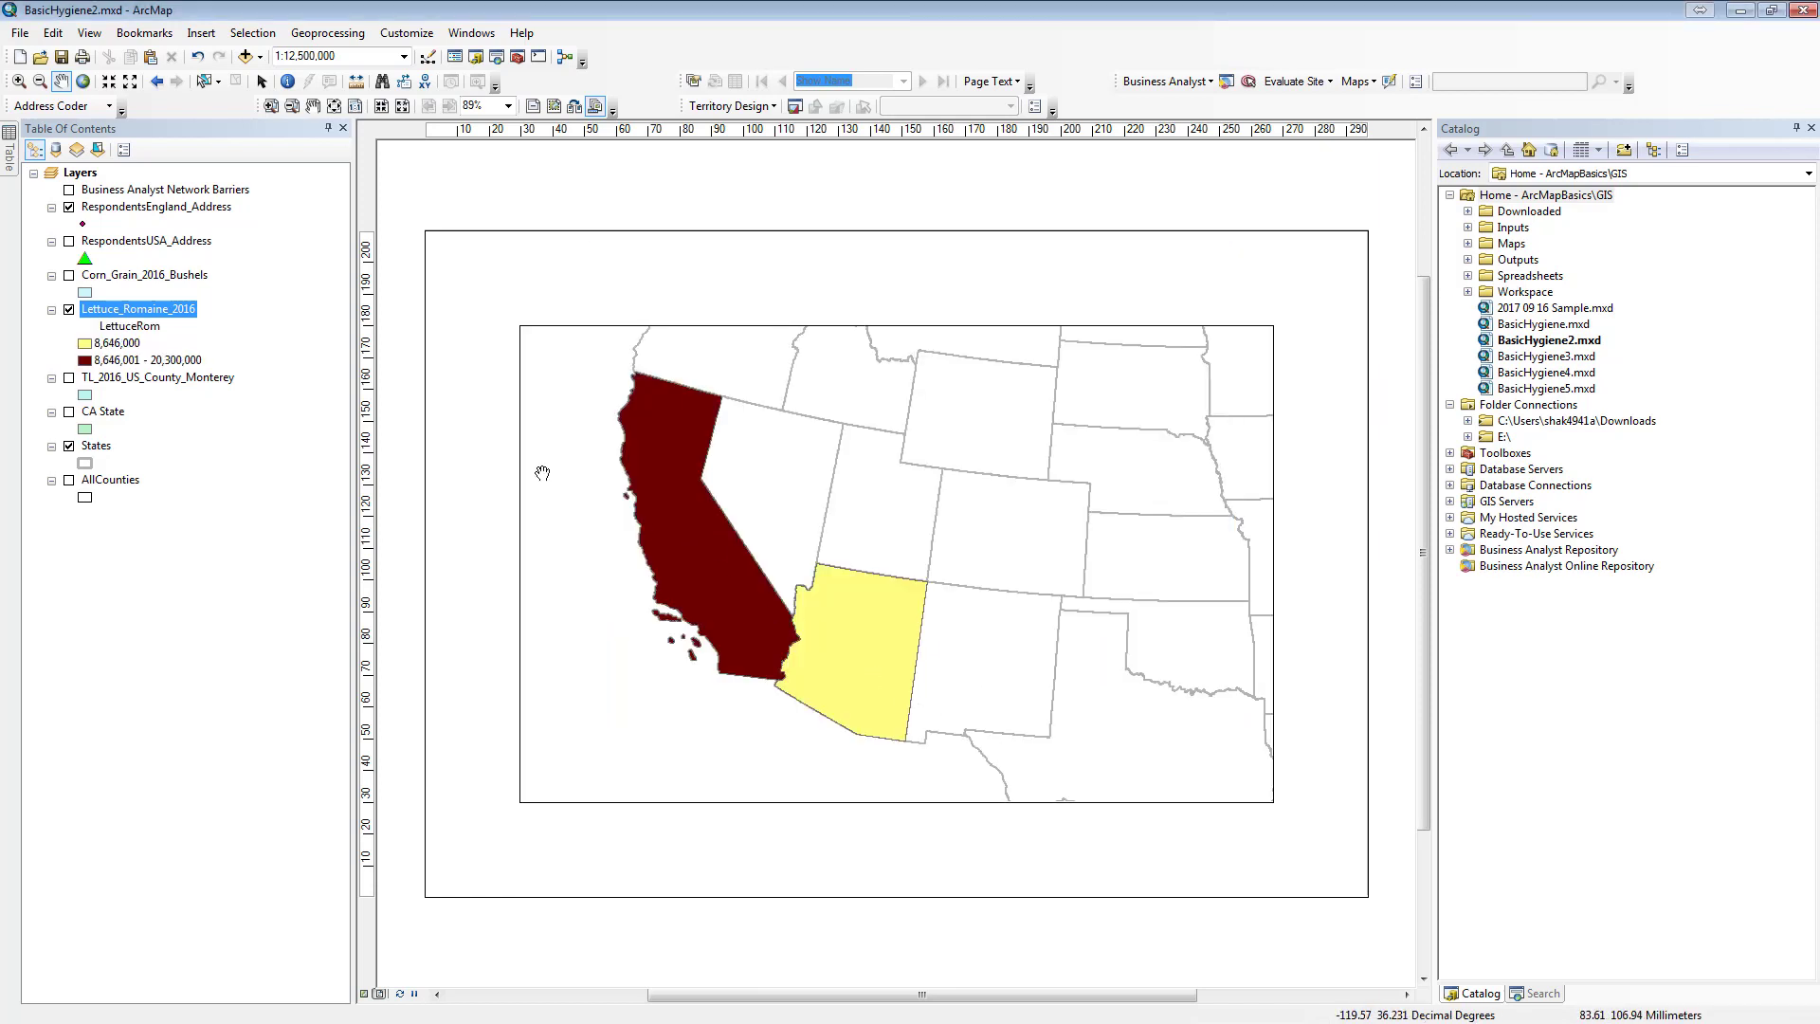
- Change the CA State label color to a darker gray and show the CA State layer on the map
click(91, 416)
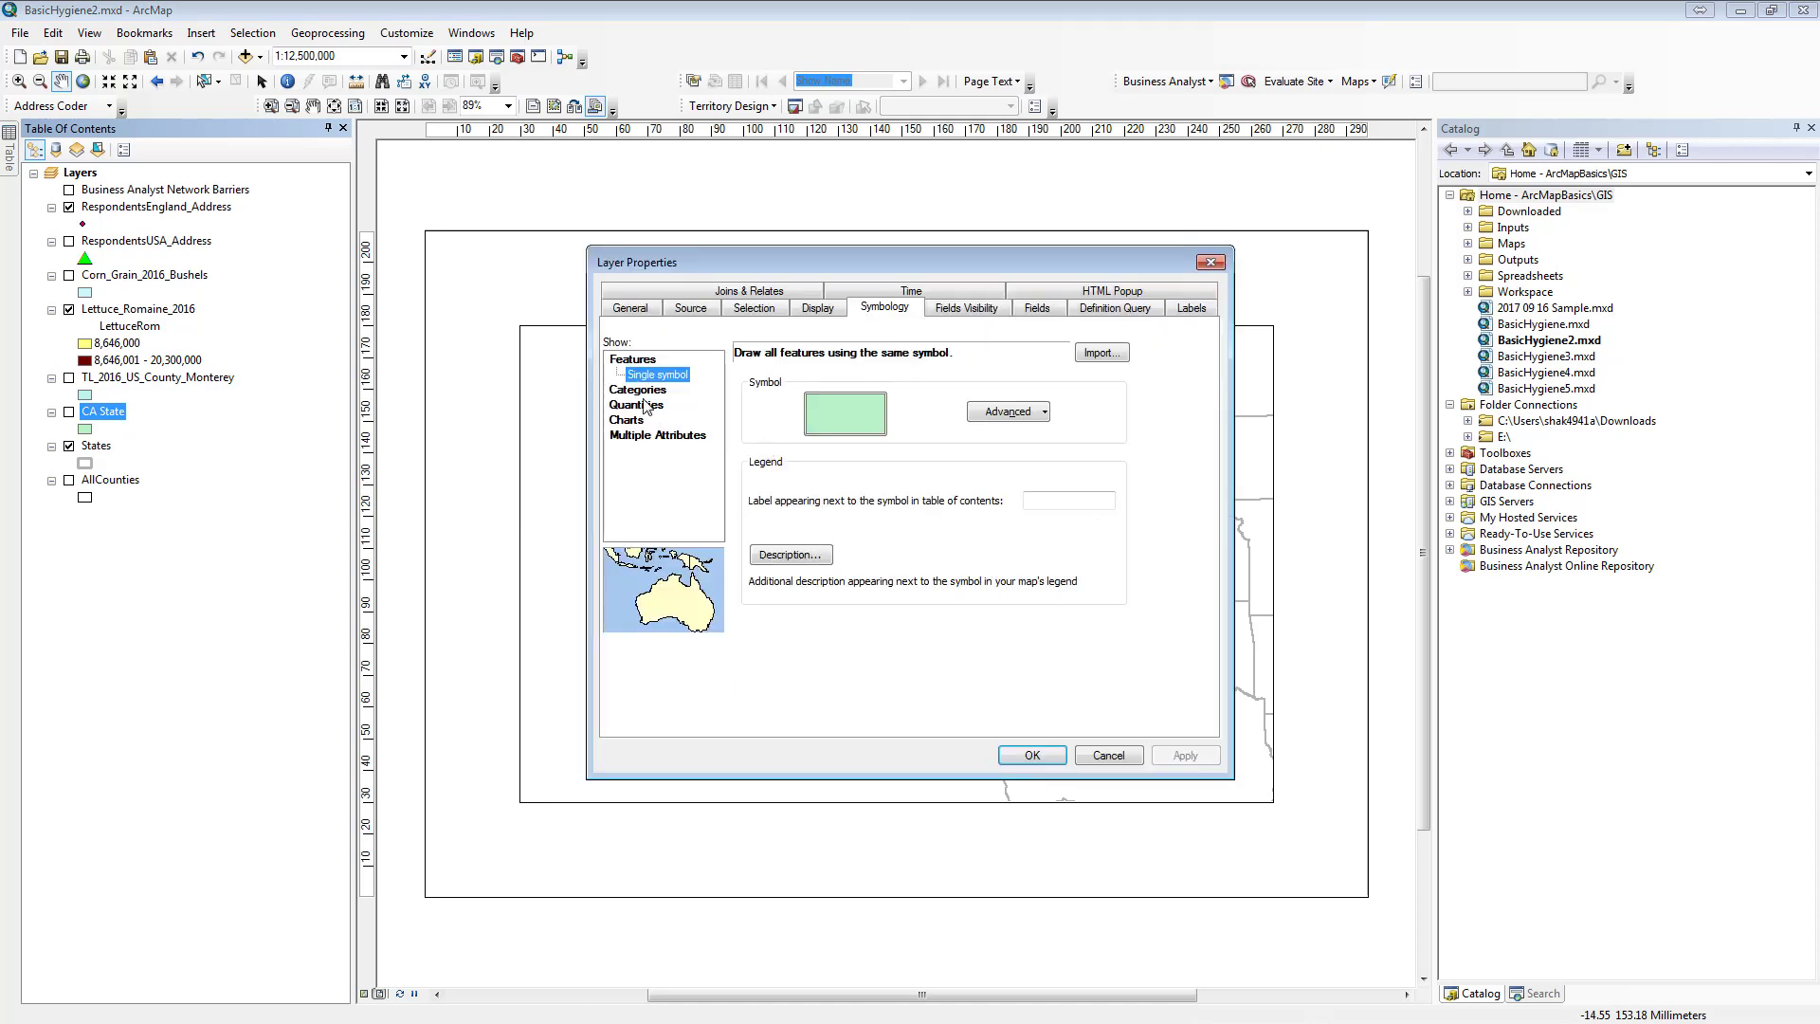
click(1193, 311)
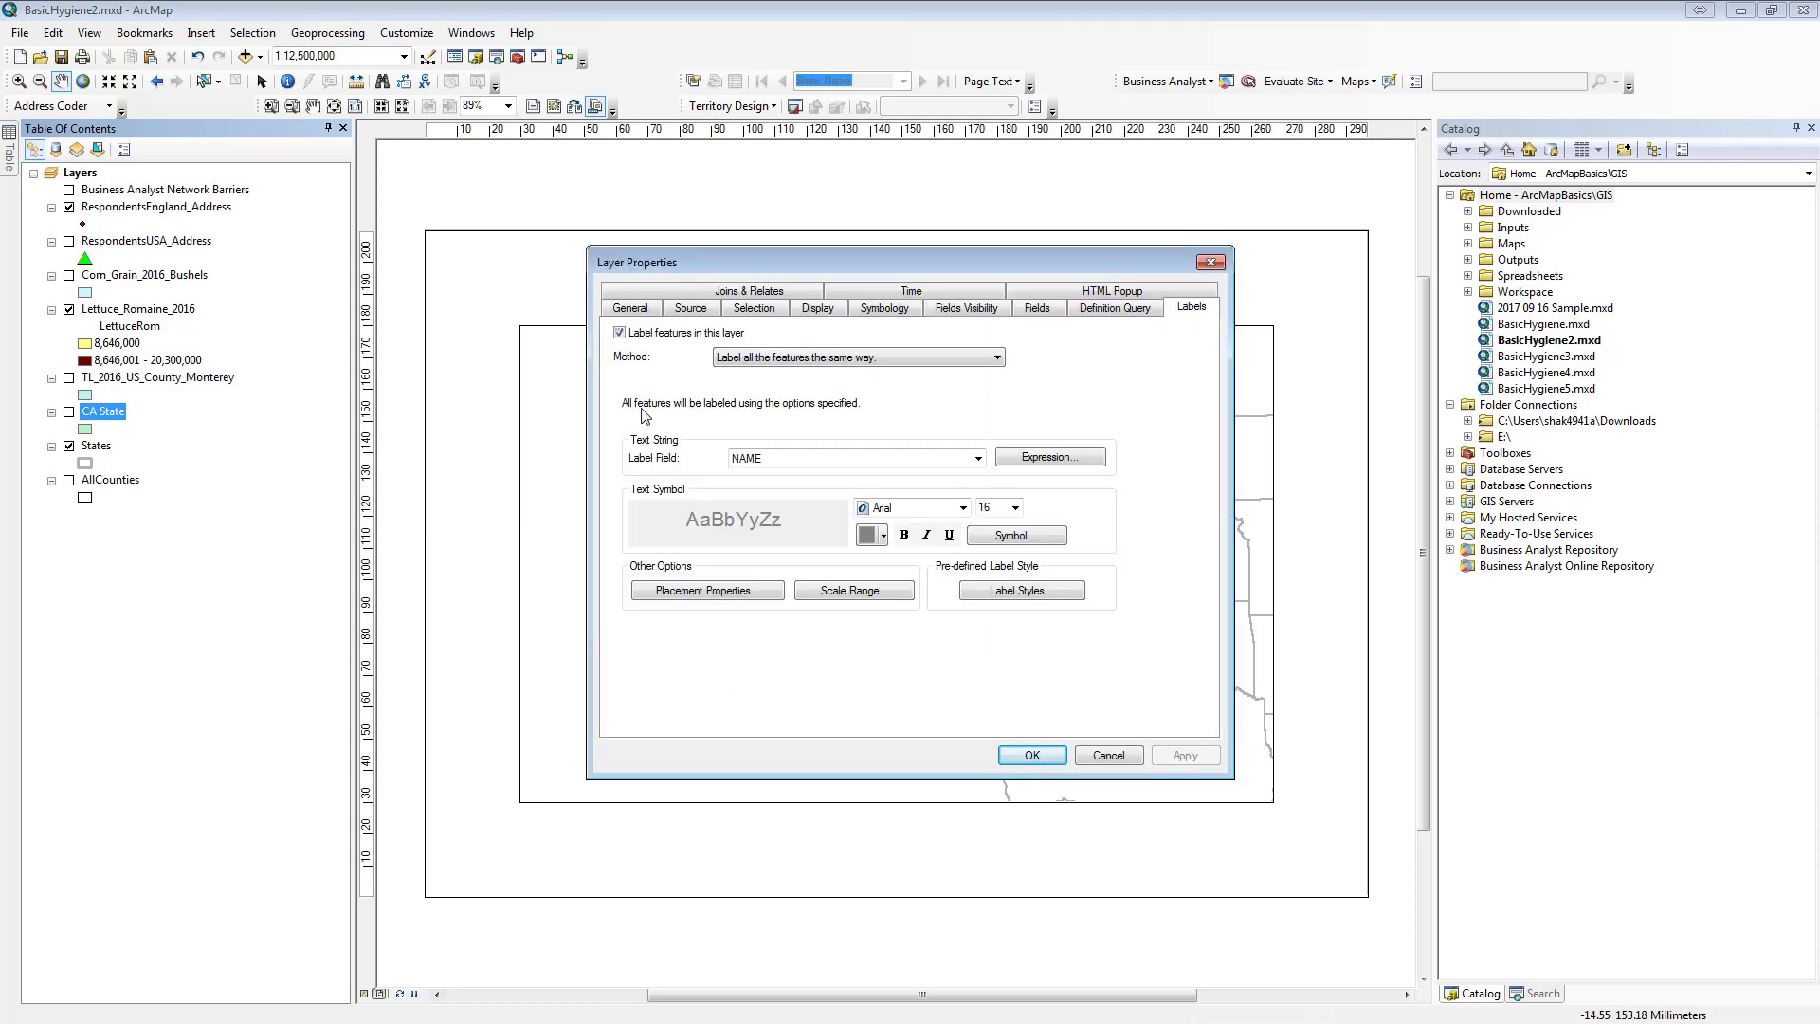
click(884, 536)
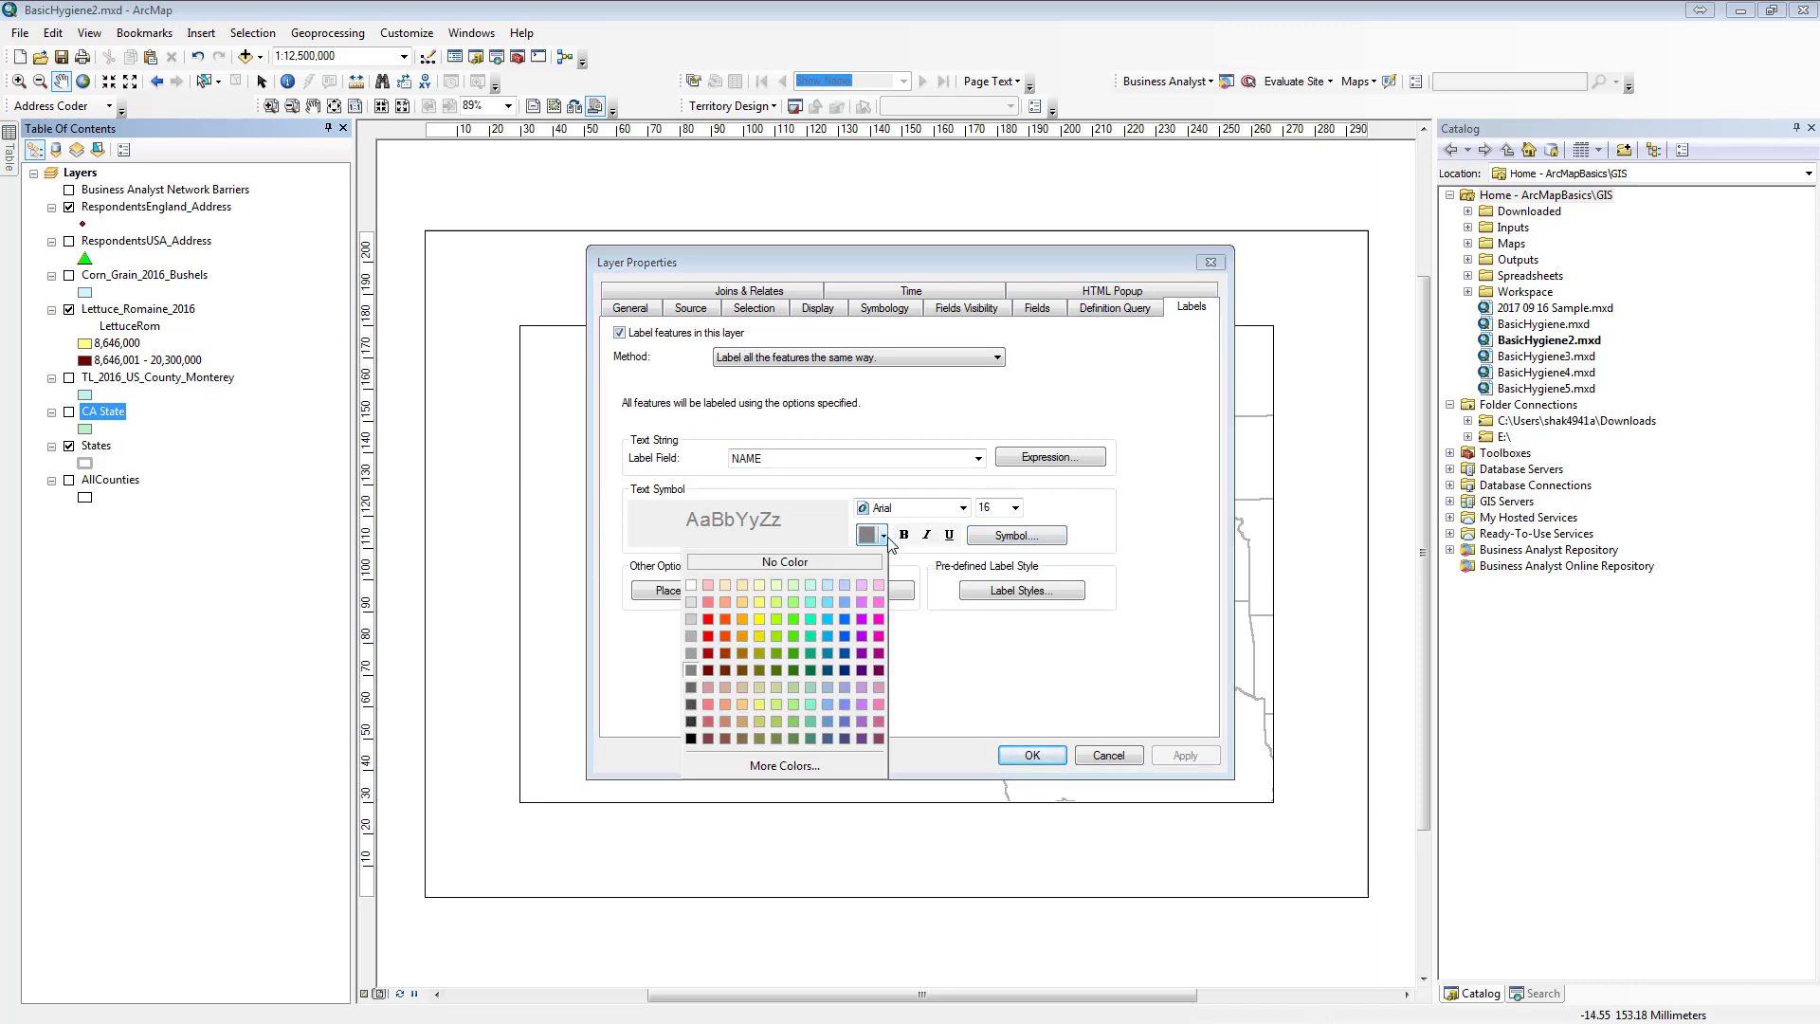
click(690, 689)
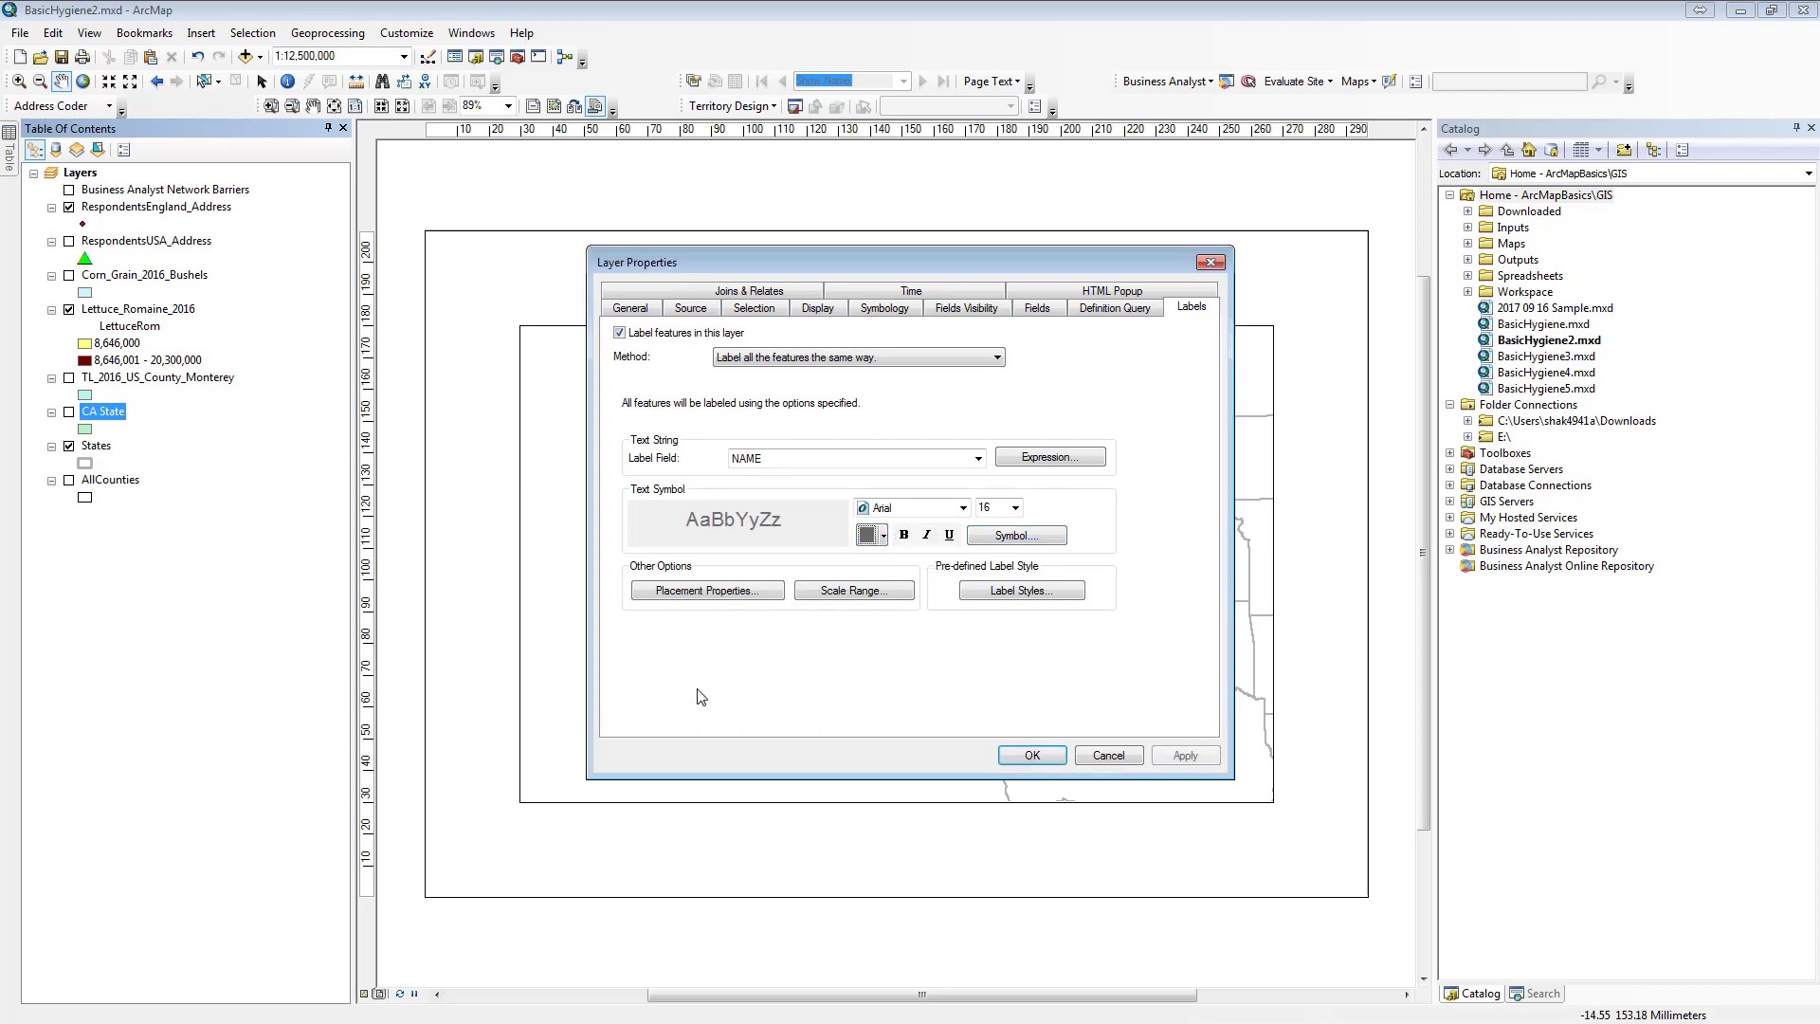
click(1038, 756)
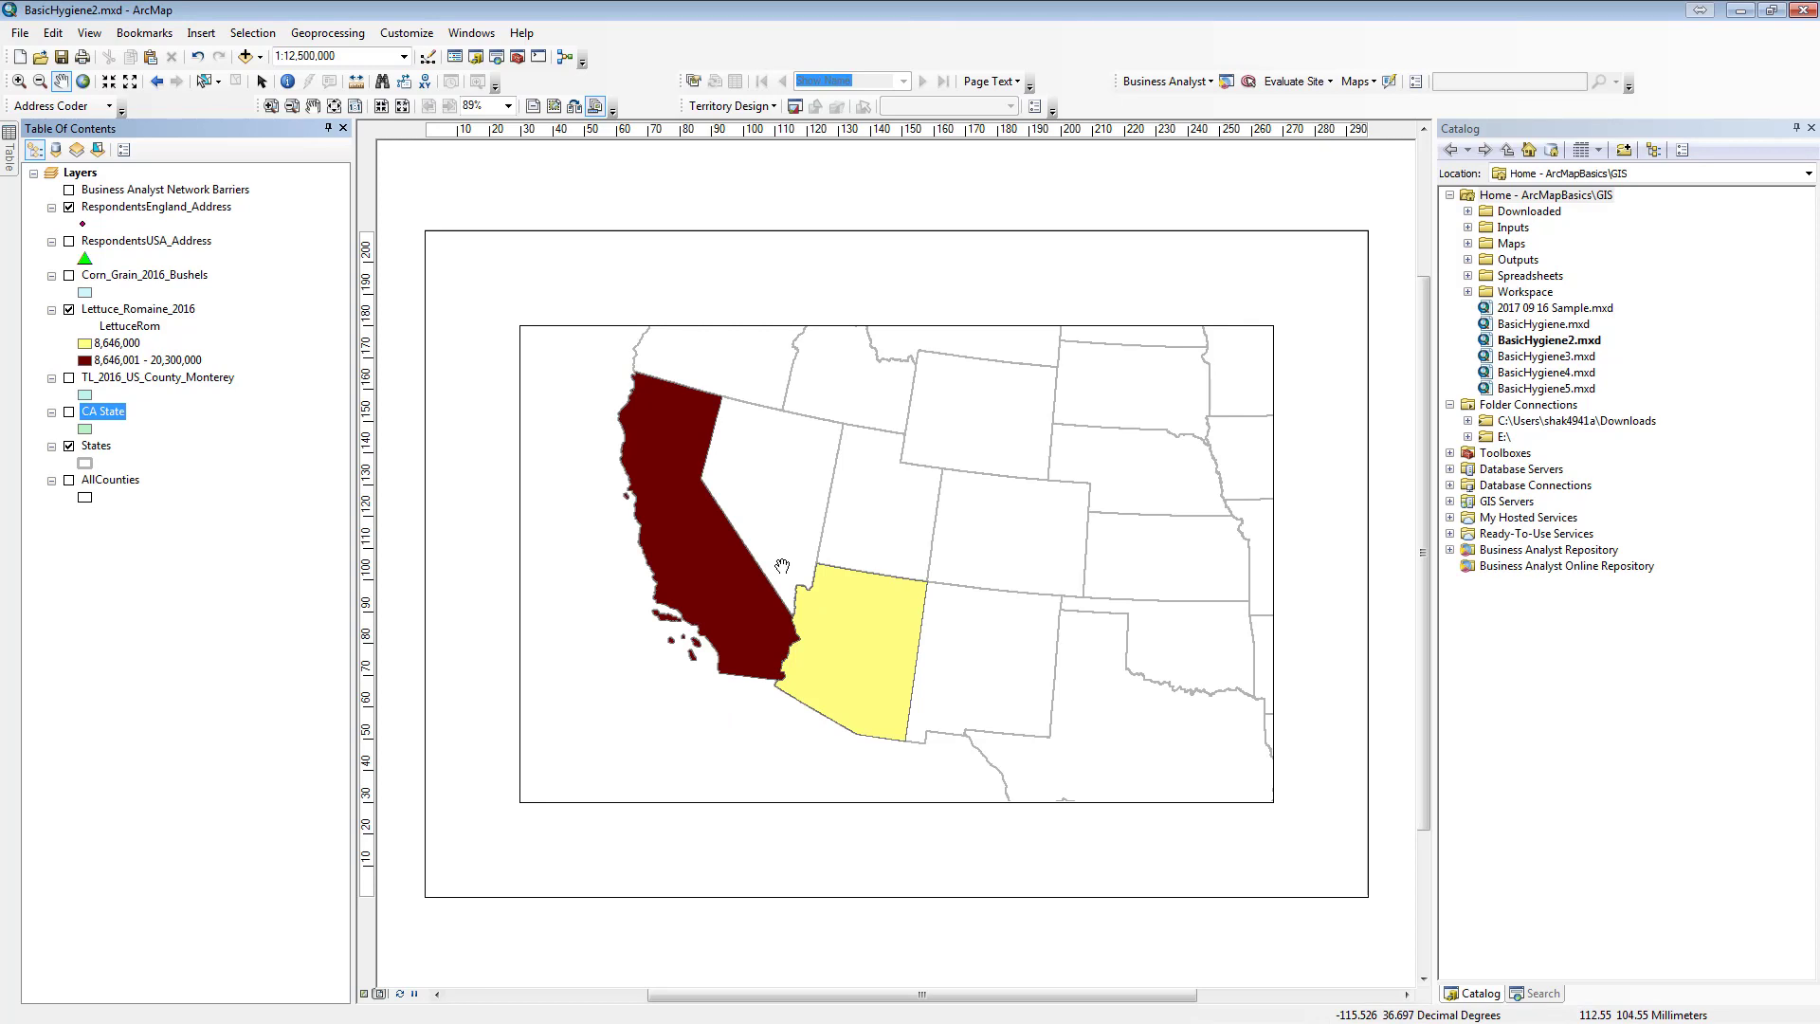
click(69, 413)
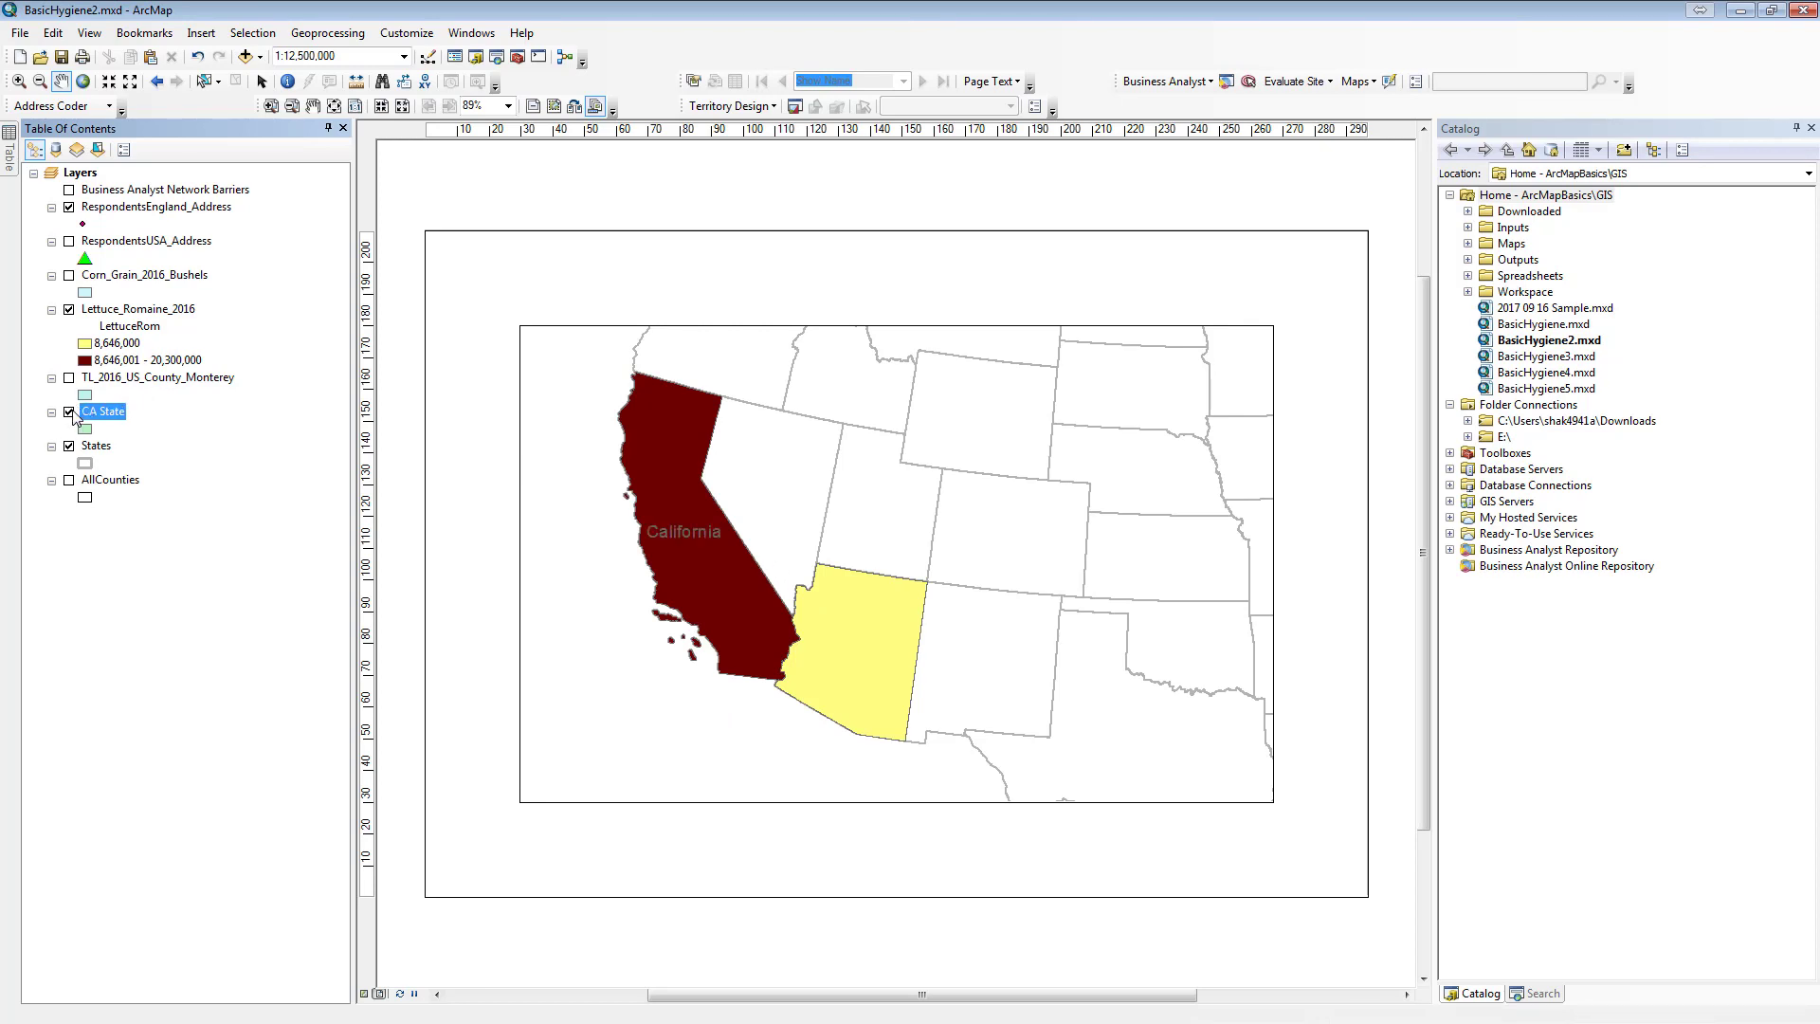
- Check the CA State label settings and examine its attribute table for a state abbreviation field
double_click(85, 414)
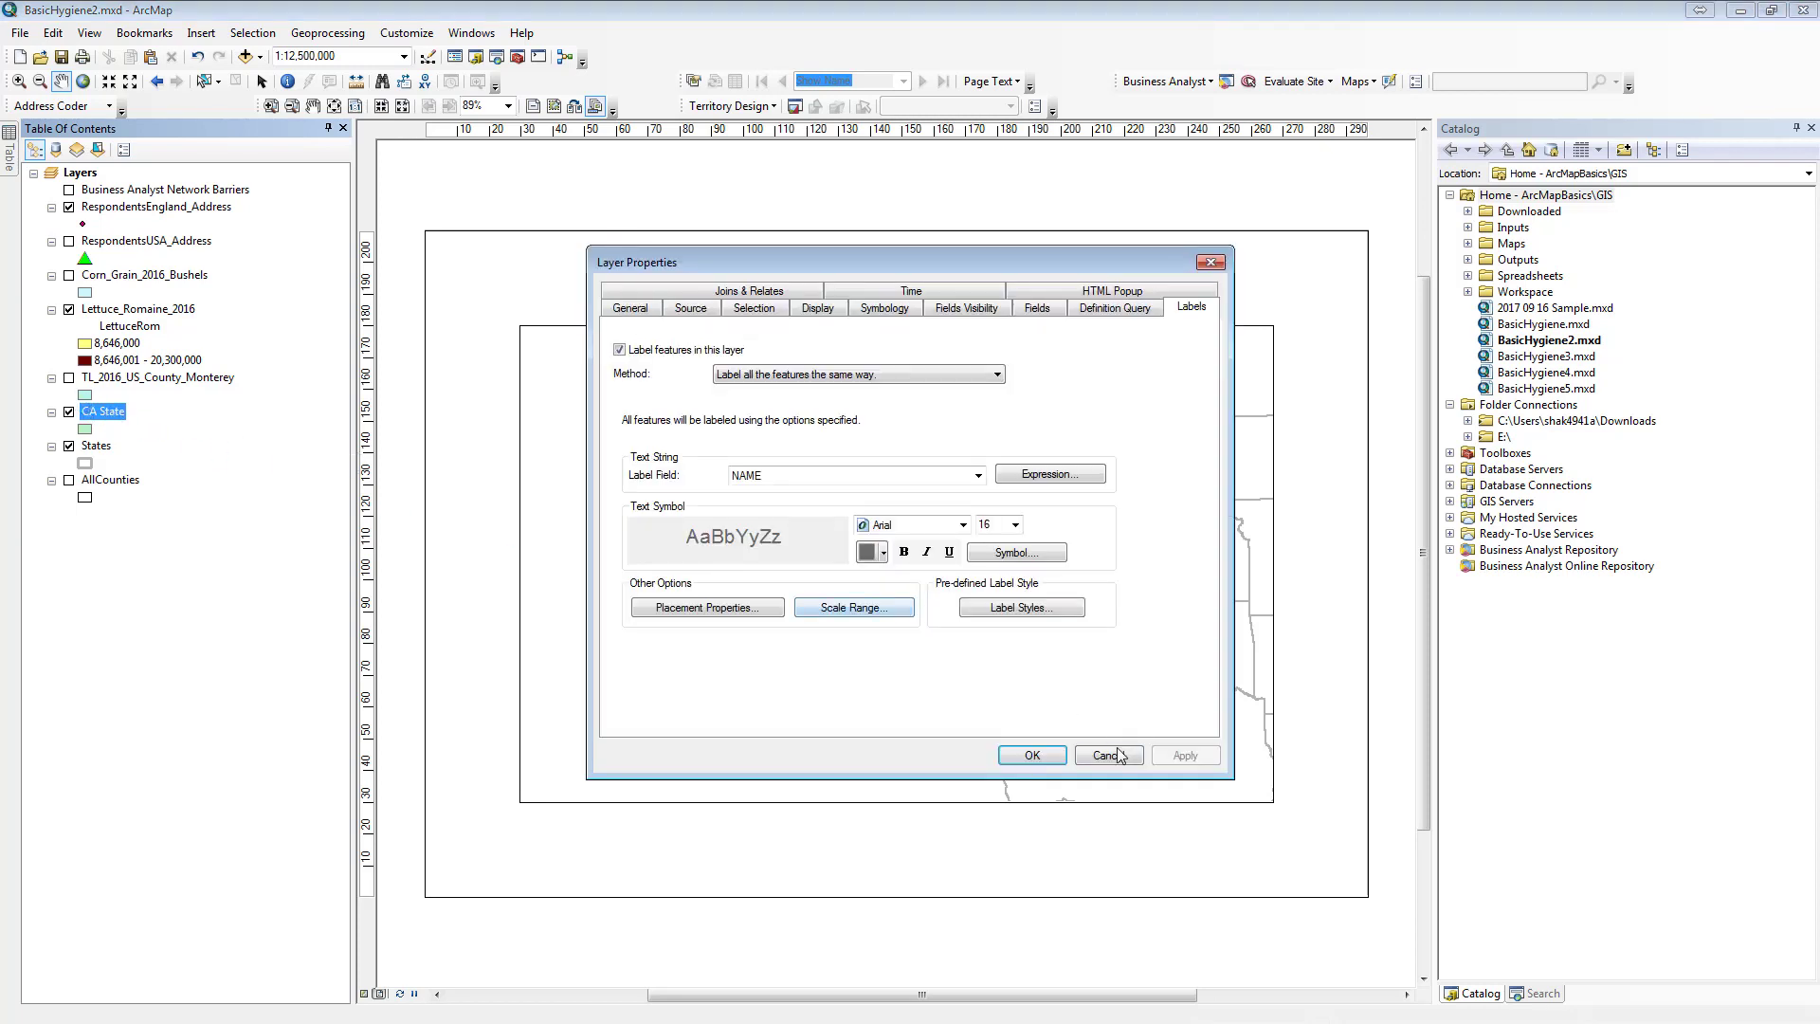
click(1107, 756)
right_click(101, 413)
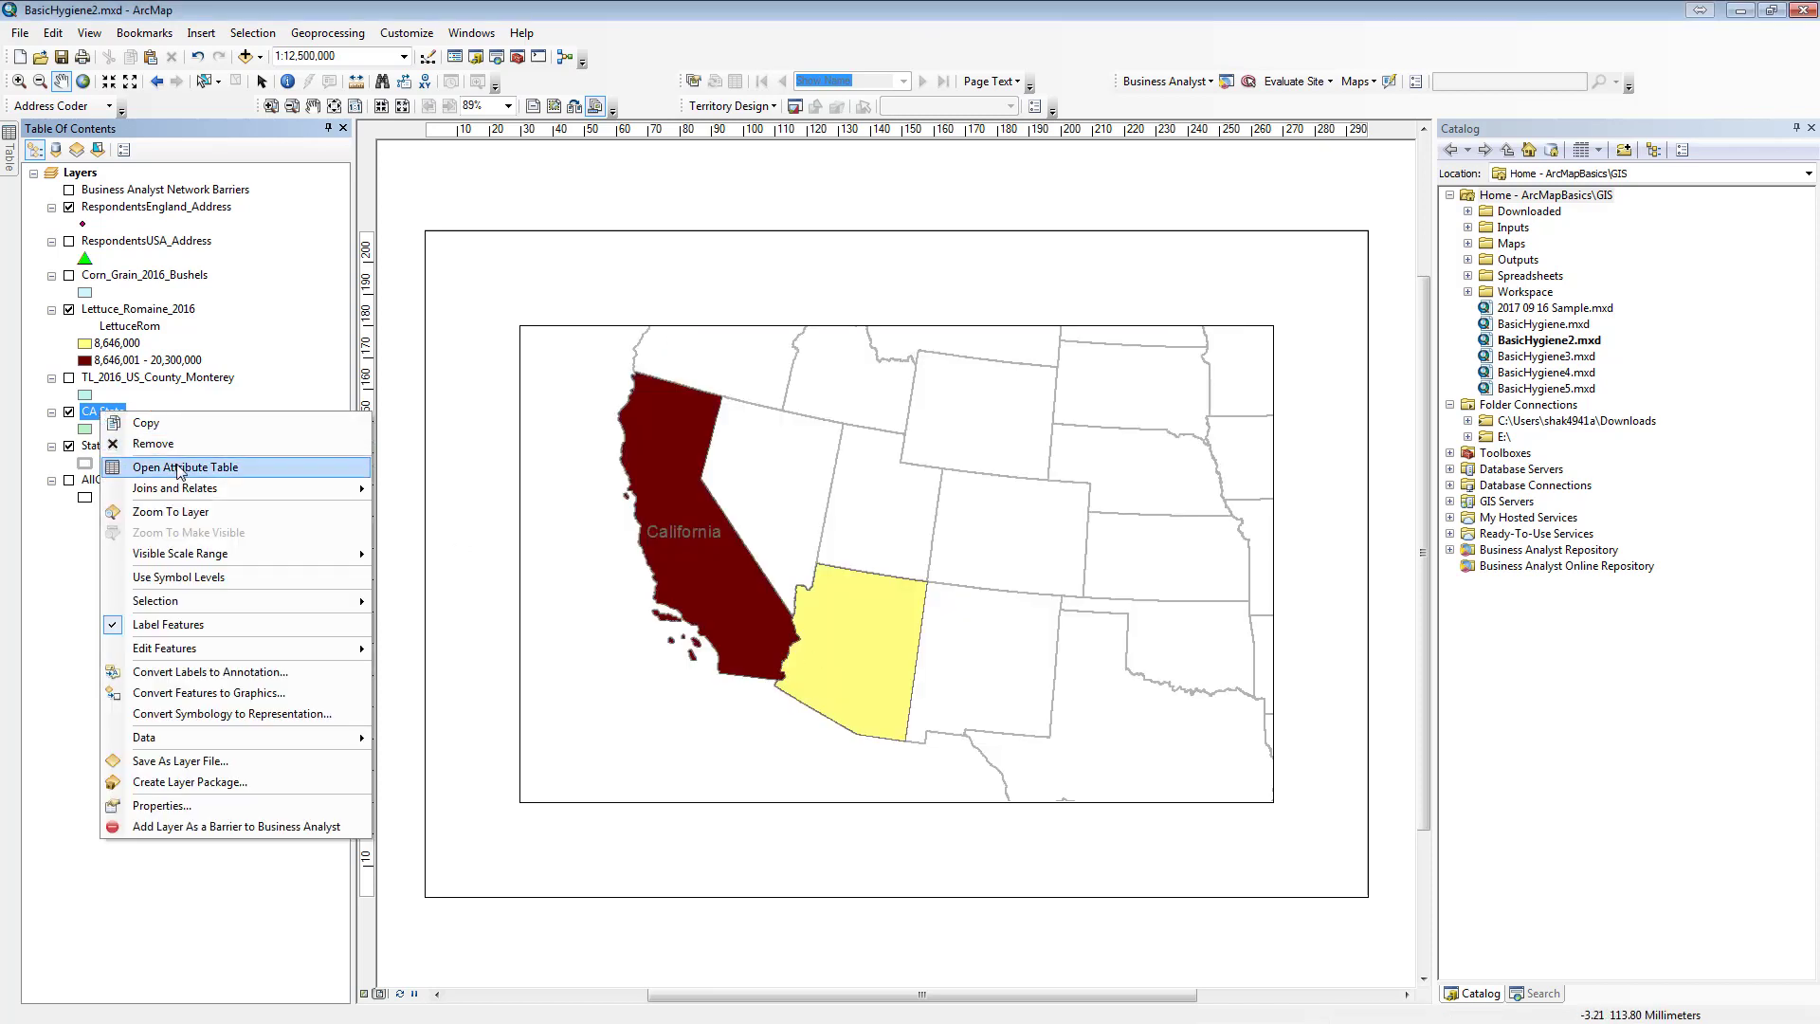
click(178, 468)
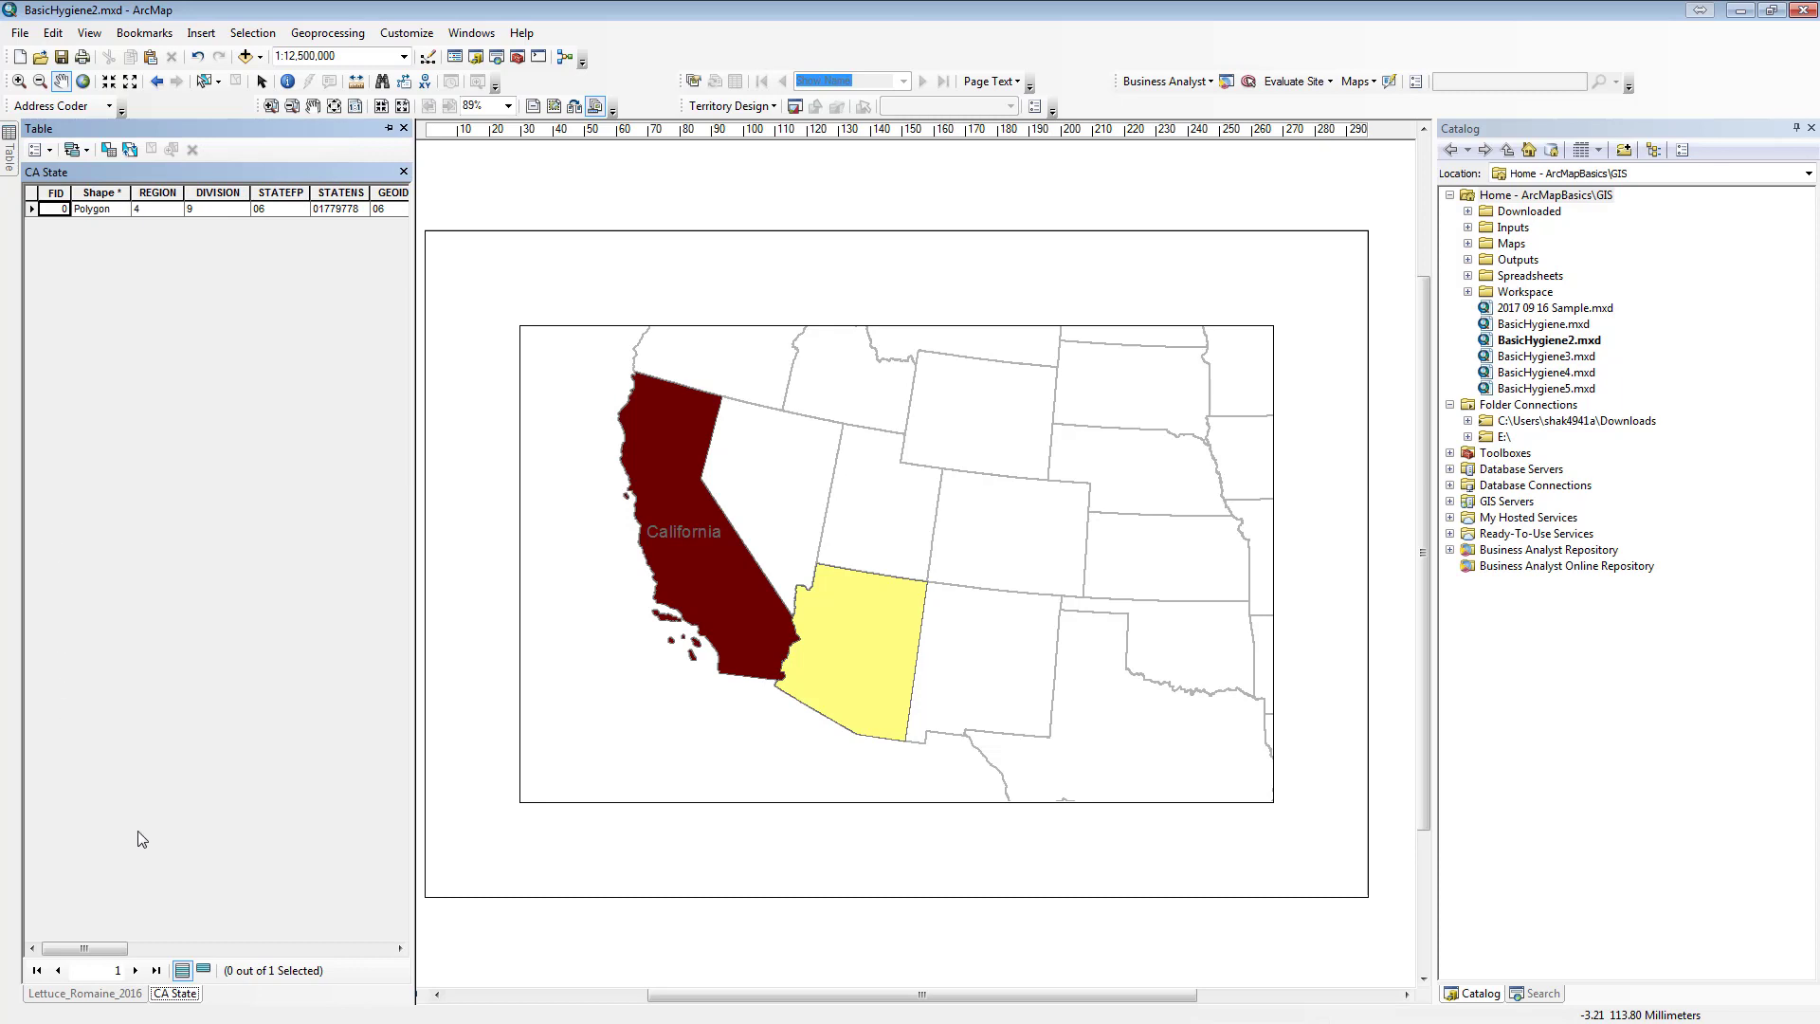
click(139, 949)
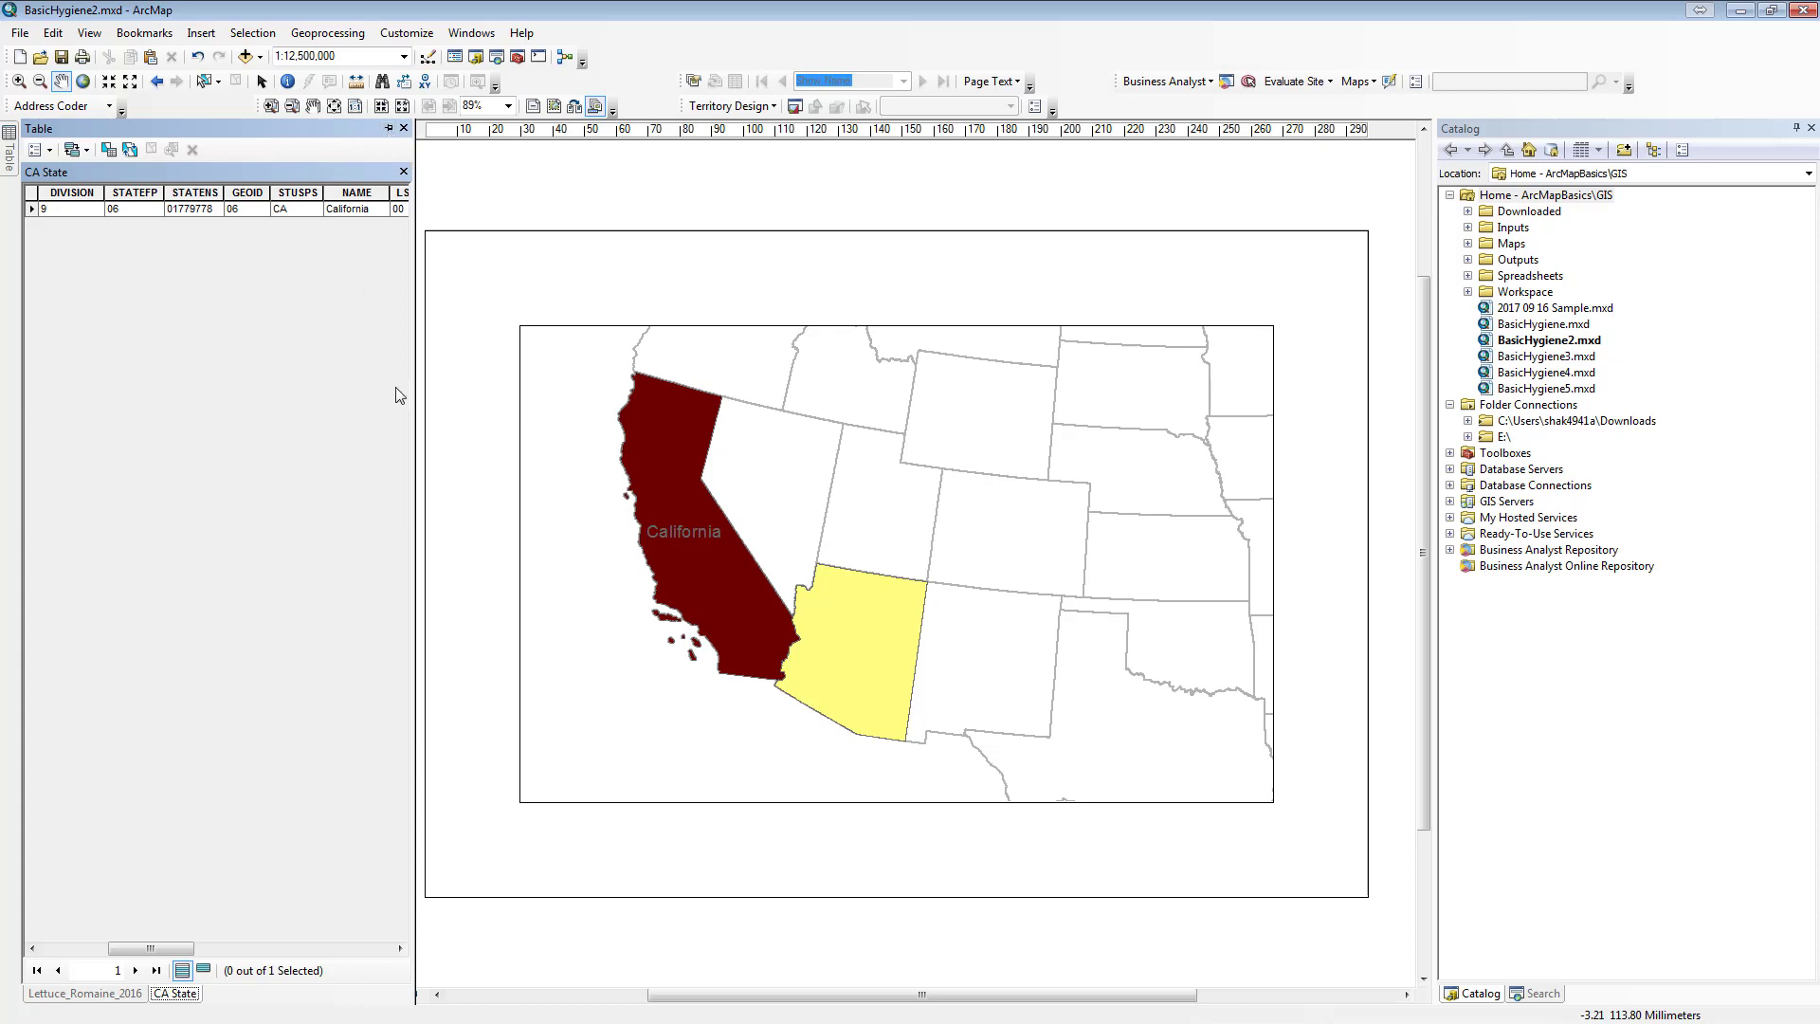
click(386, 129)
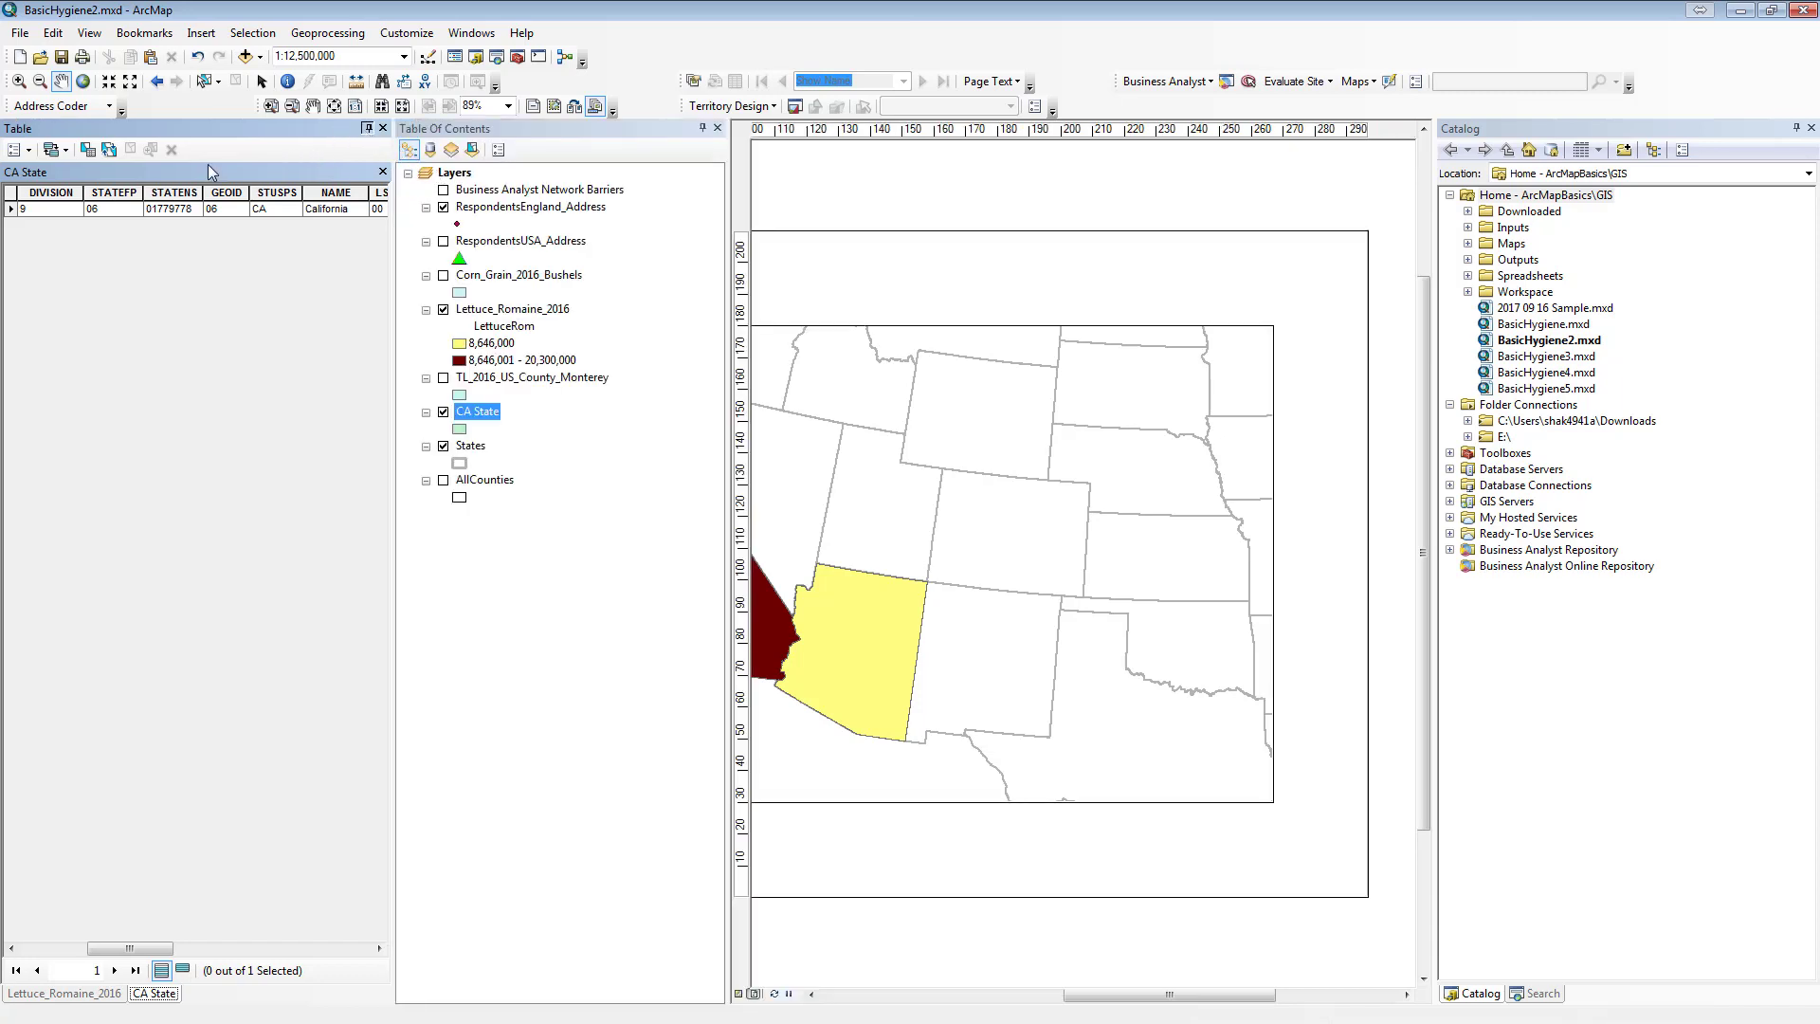
- Enable labels for the States layer using the STUSPS field
right_click(86, 447)
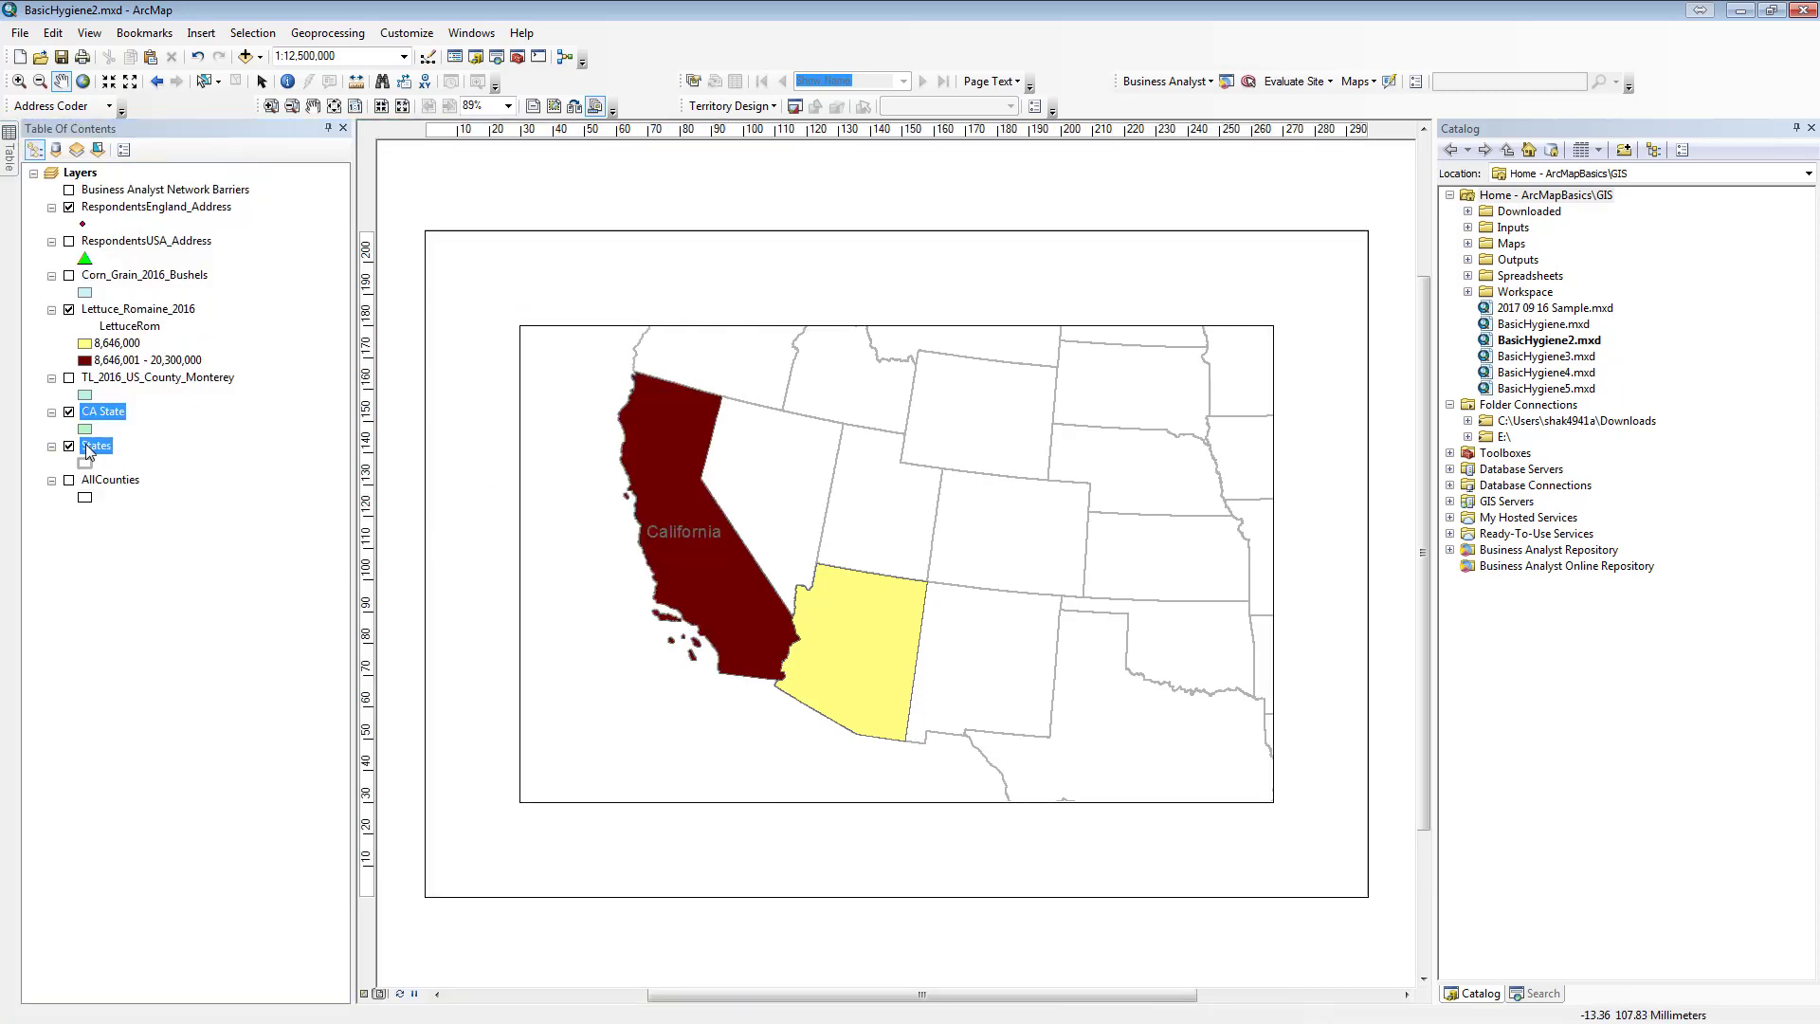
click(55, 501)
double_click(99, 446)
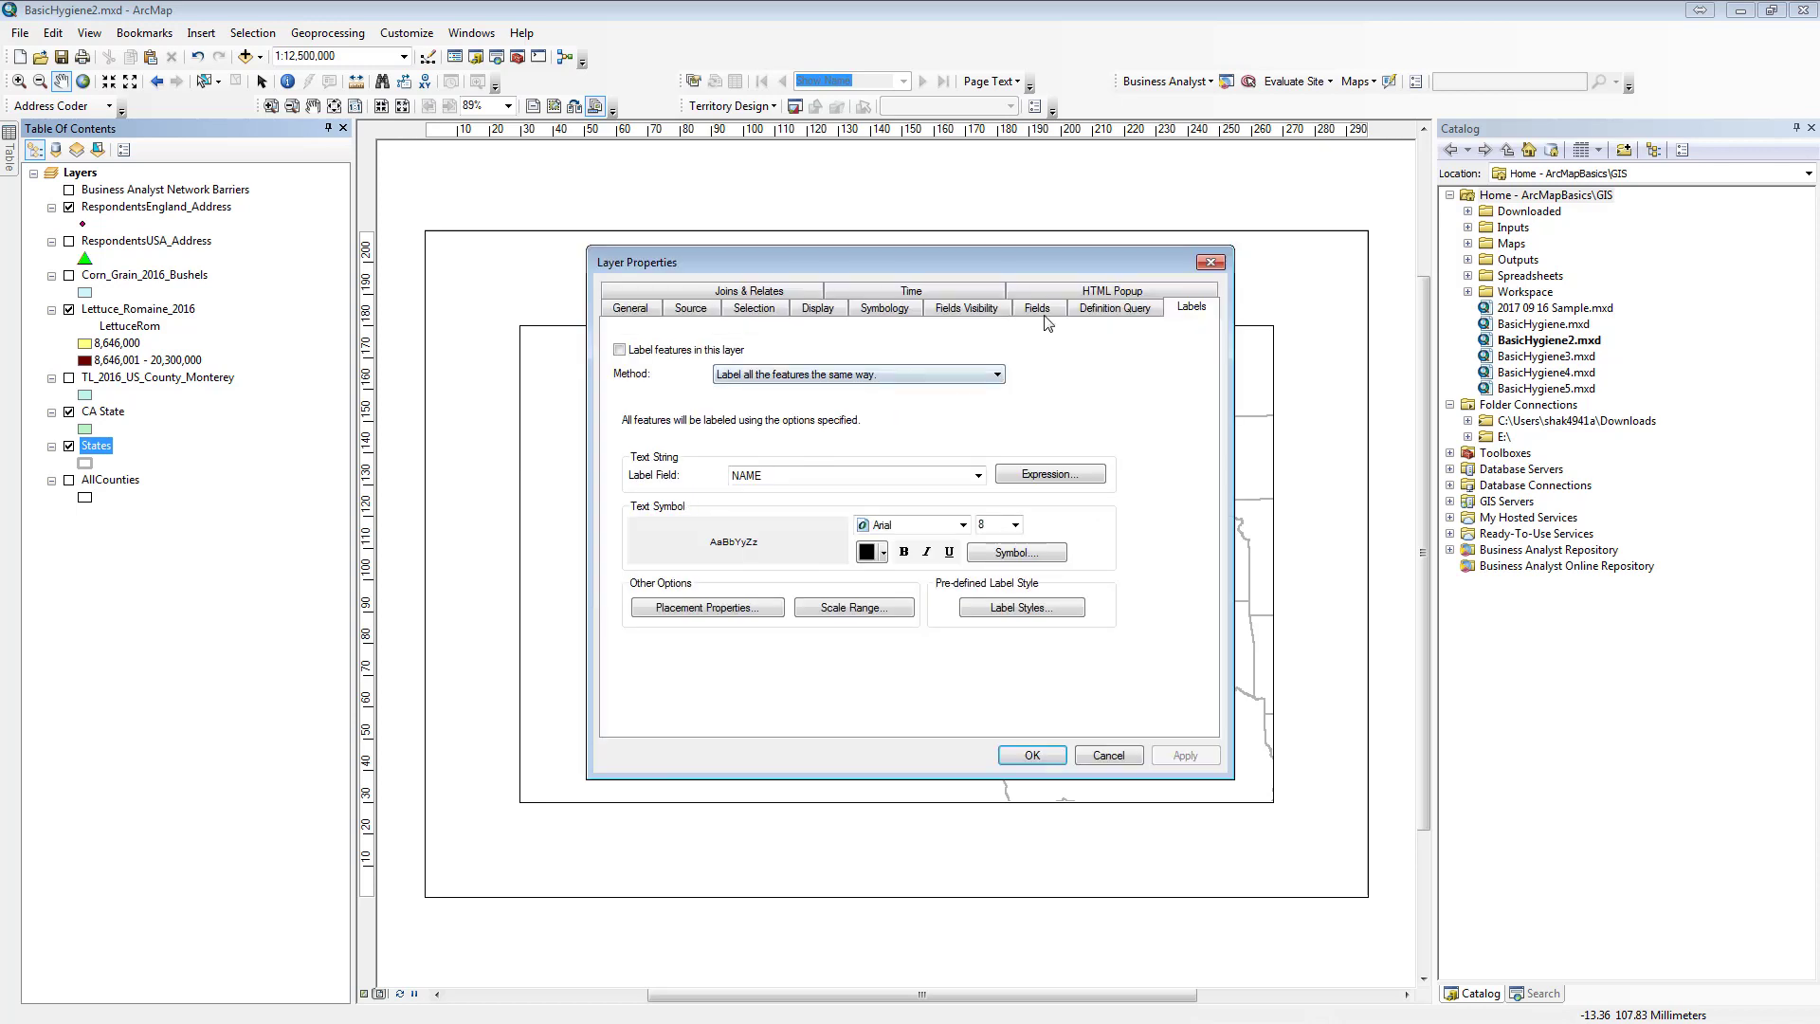
click(620, 350)
click(886, 476)
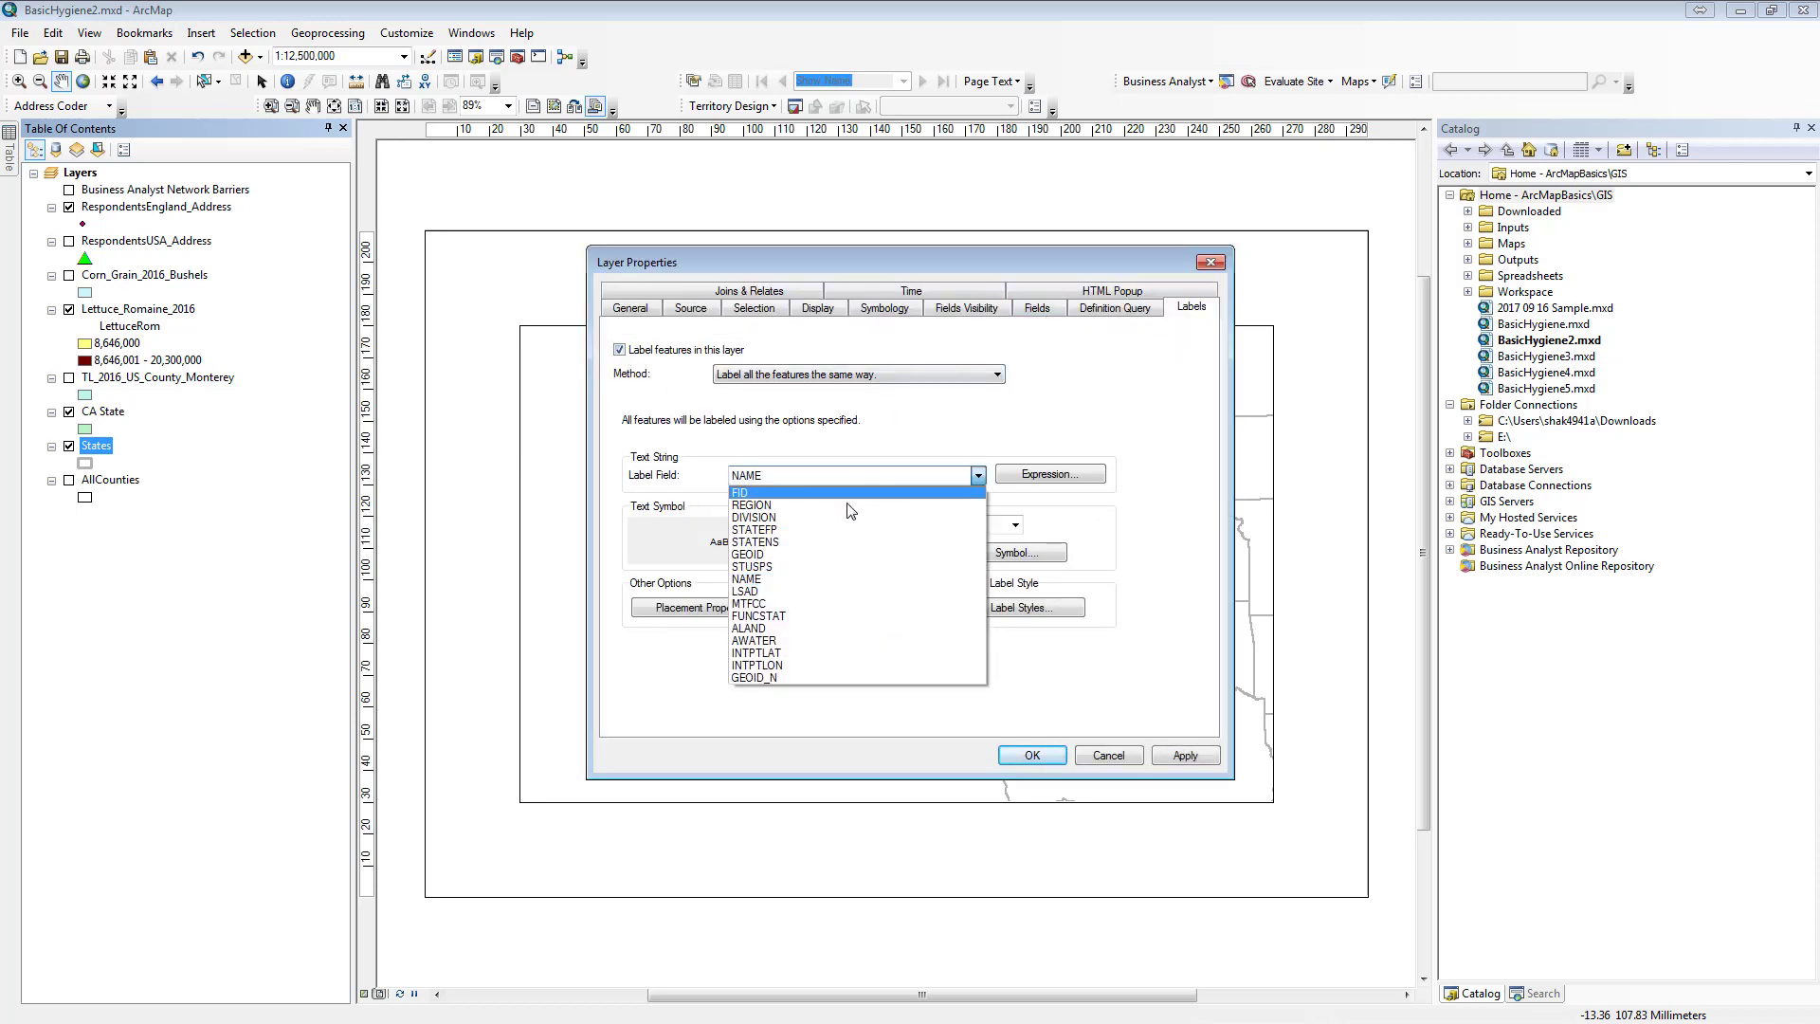
click(782, 567)
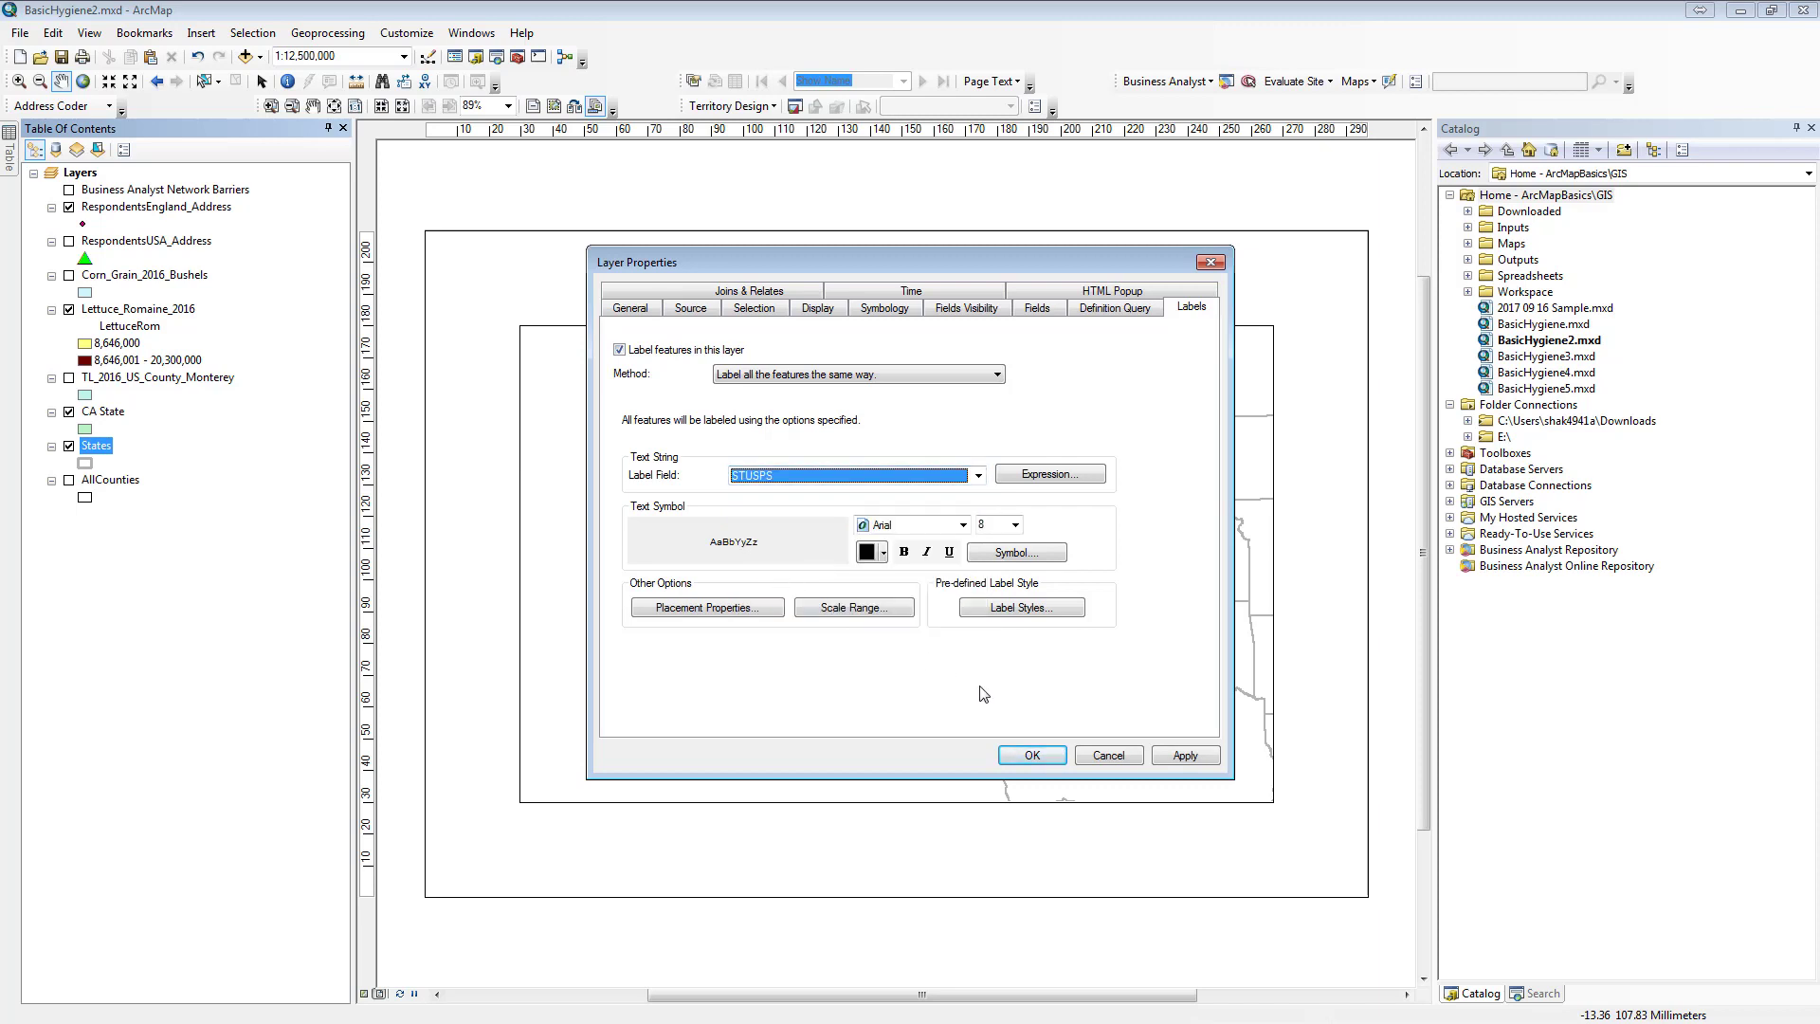
- Format the States labels at size 12 in gray and hide the CA State layer
click(1014, 525)
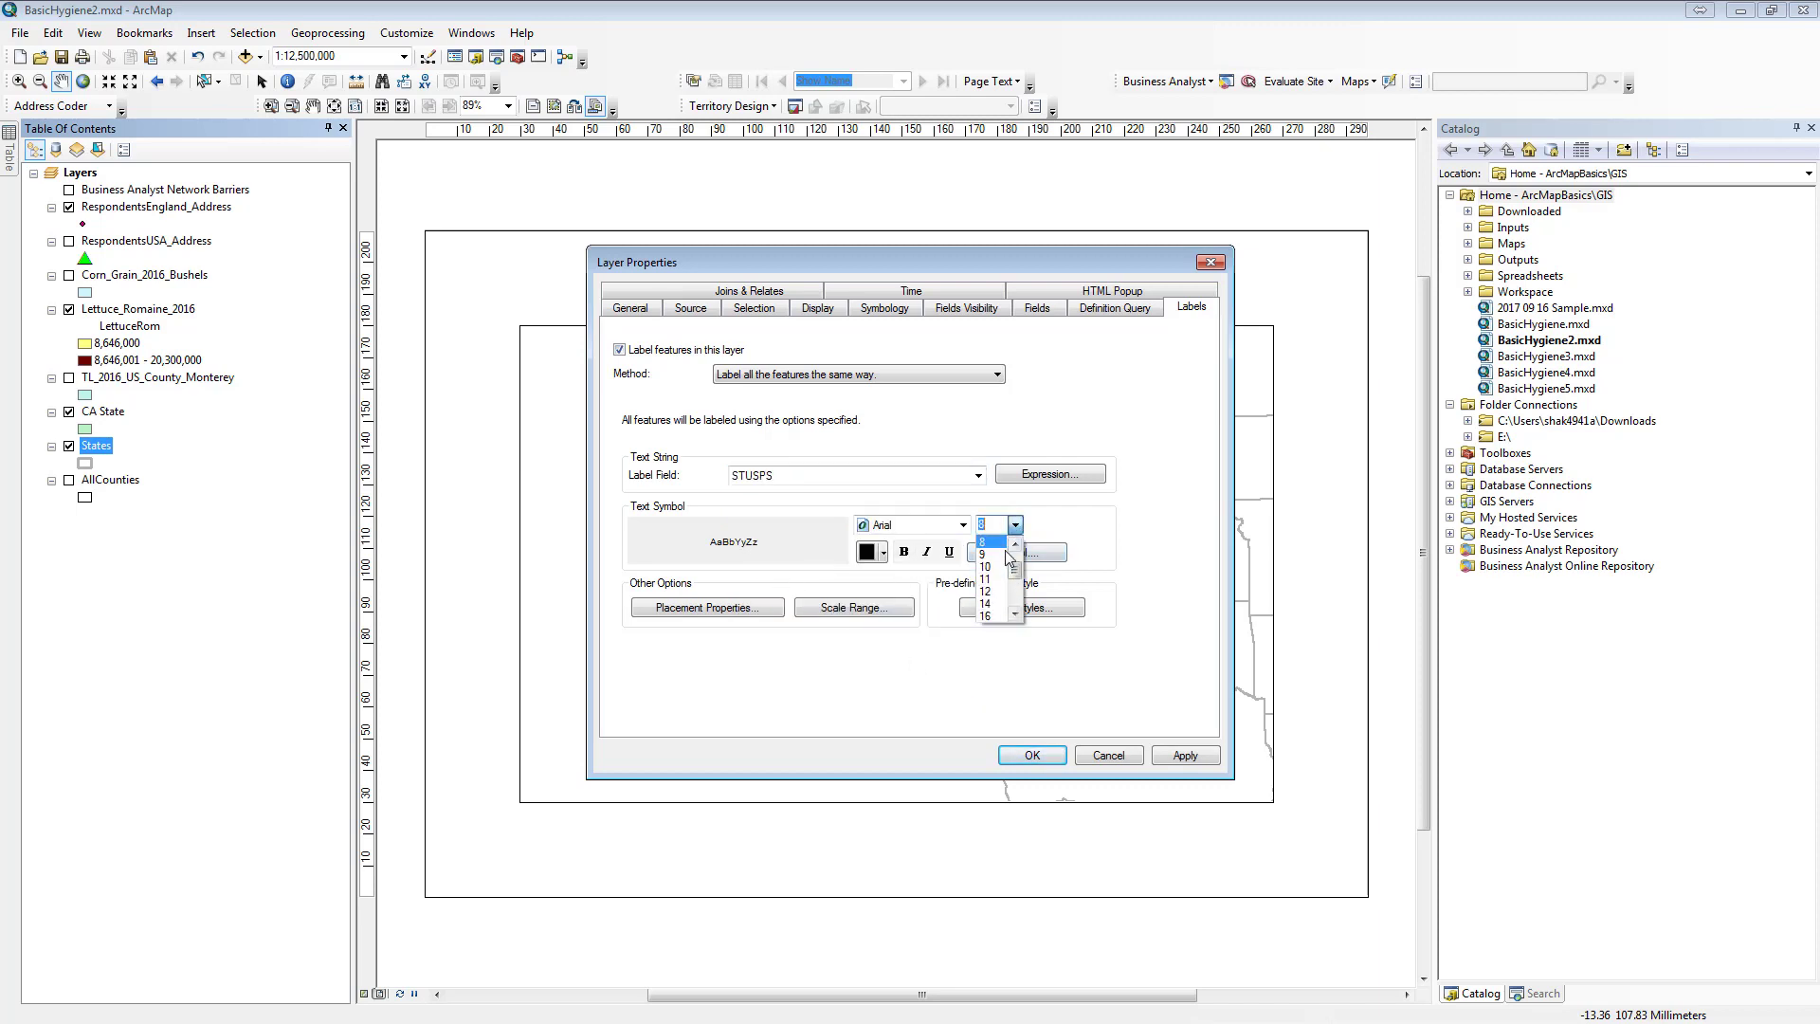
click(985, 590)
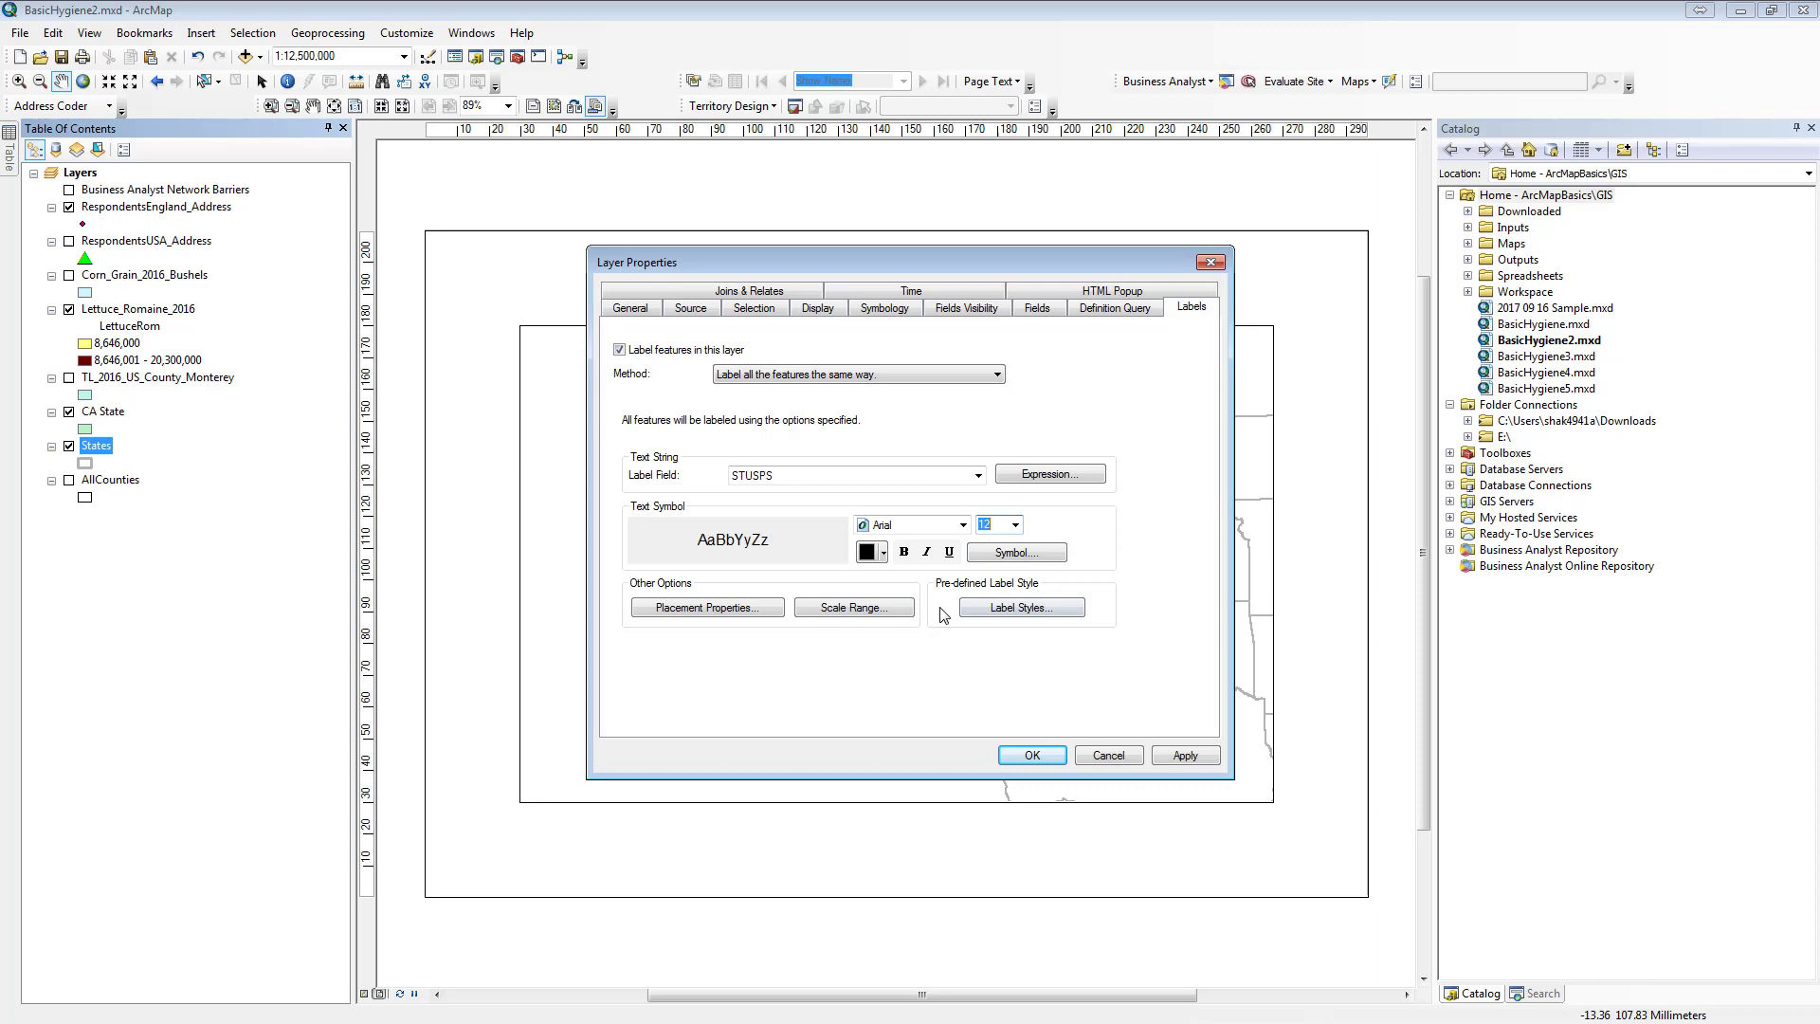
click(884, 554)
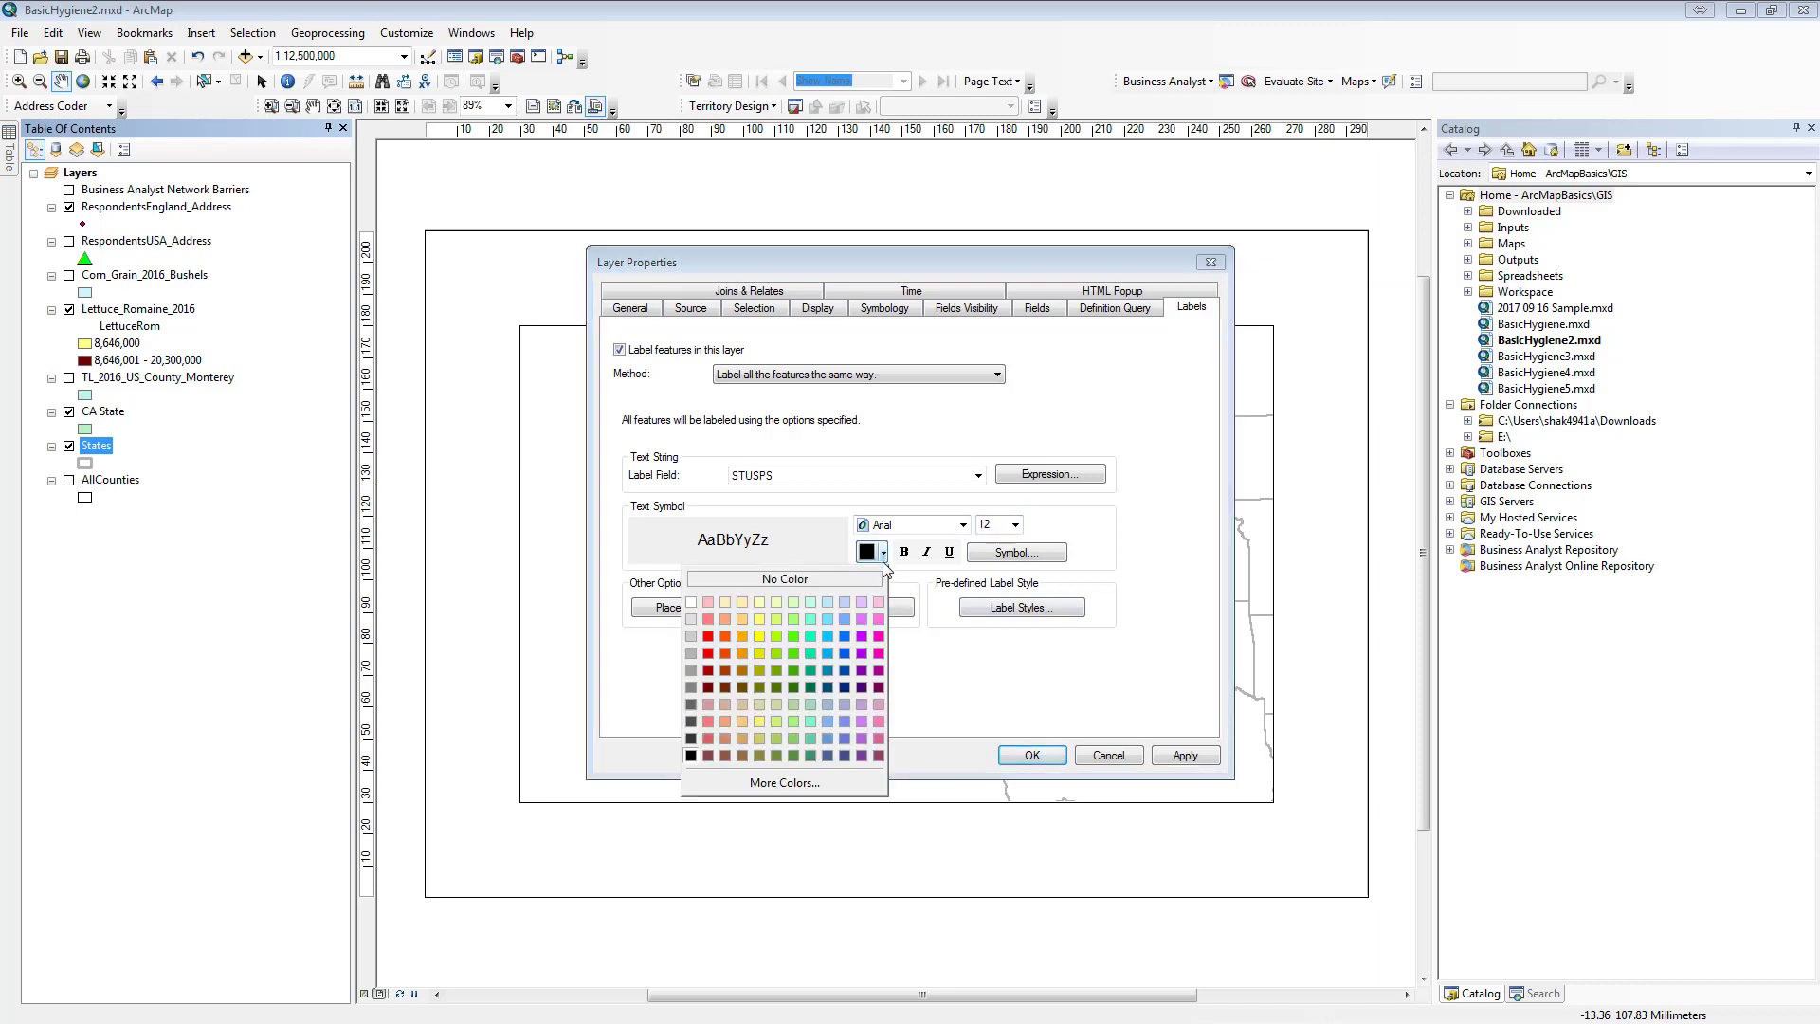
click(692, 707)
click(1031, 755)
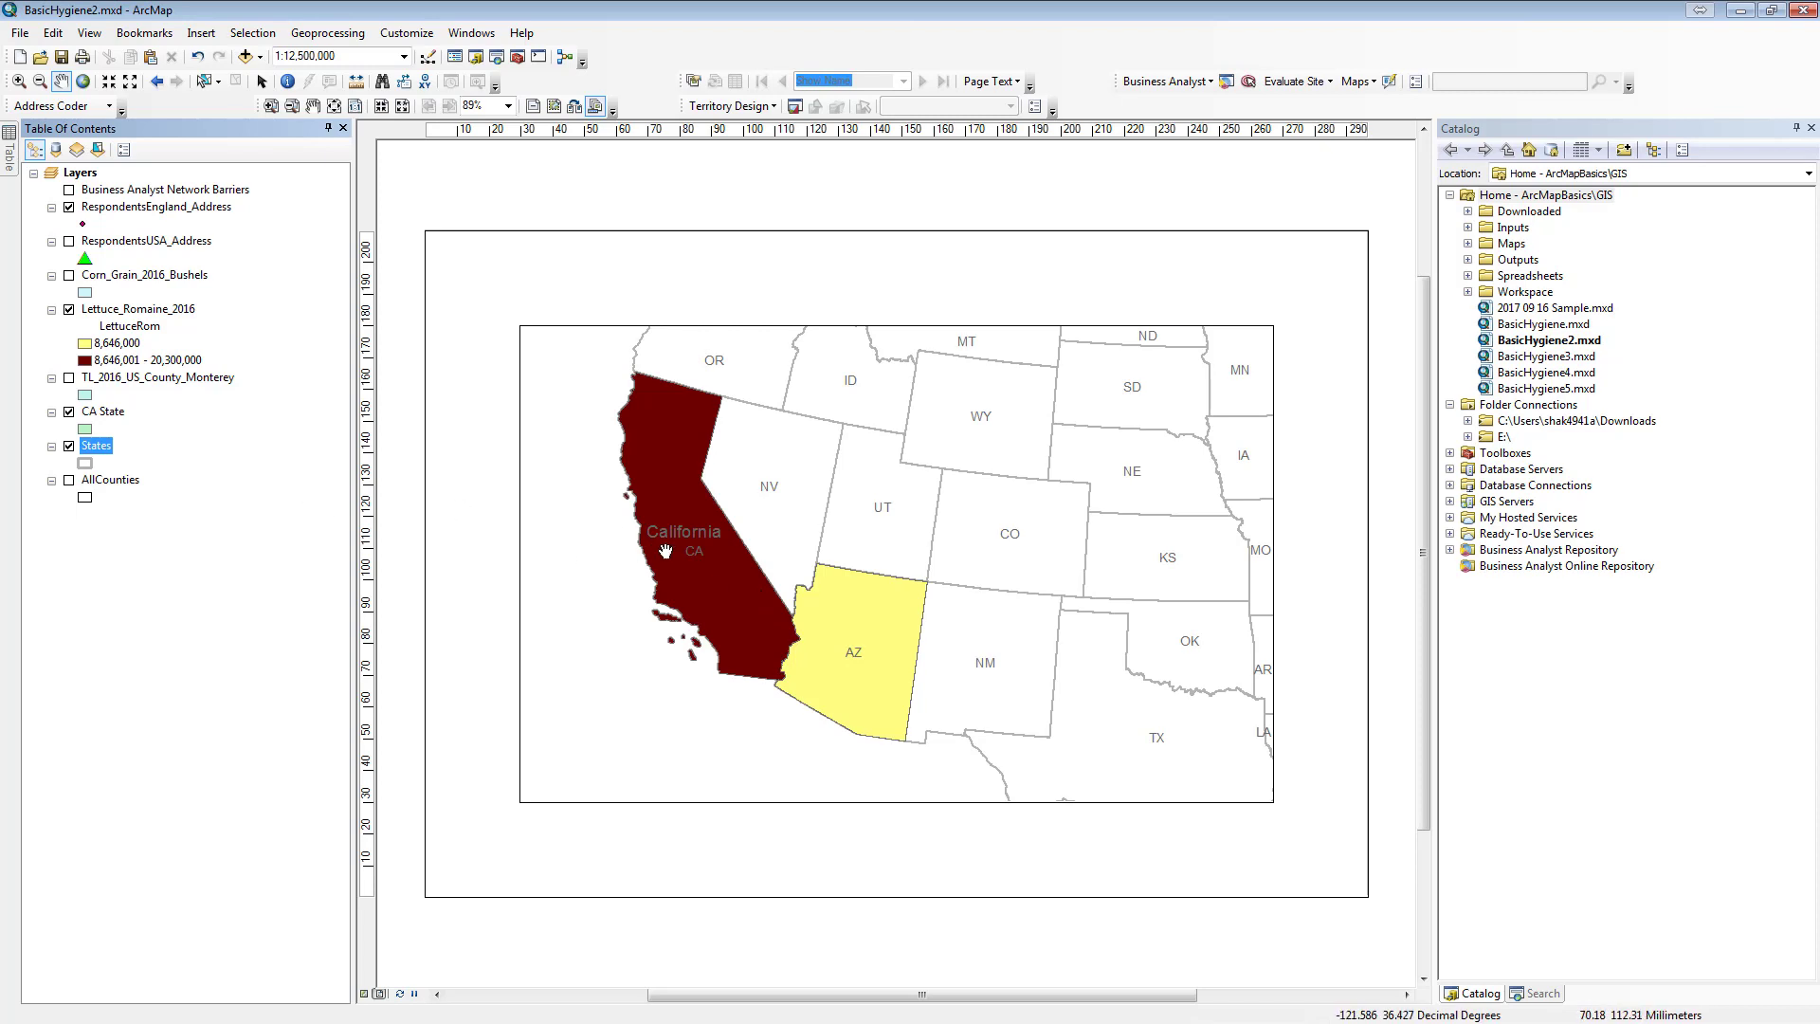
click(69, 412)
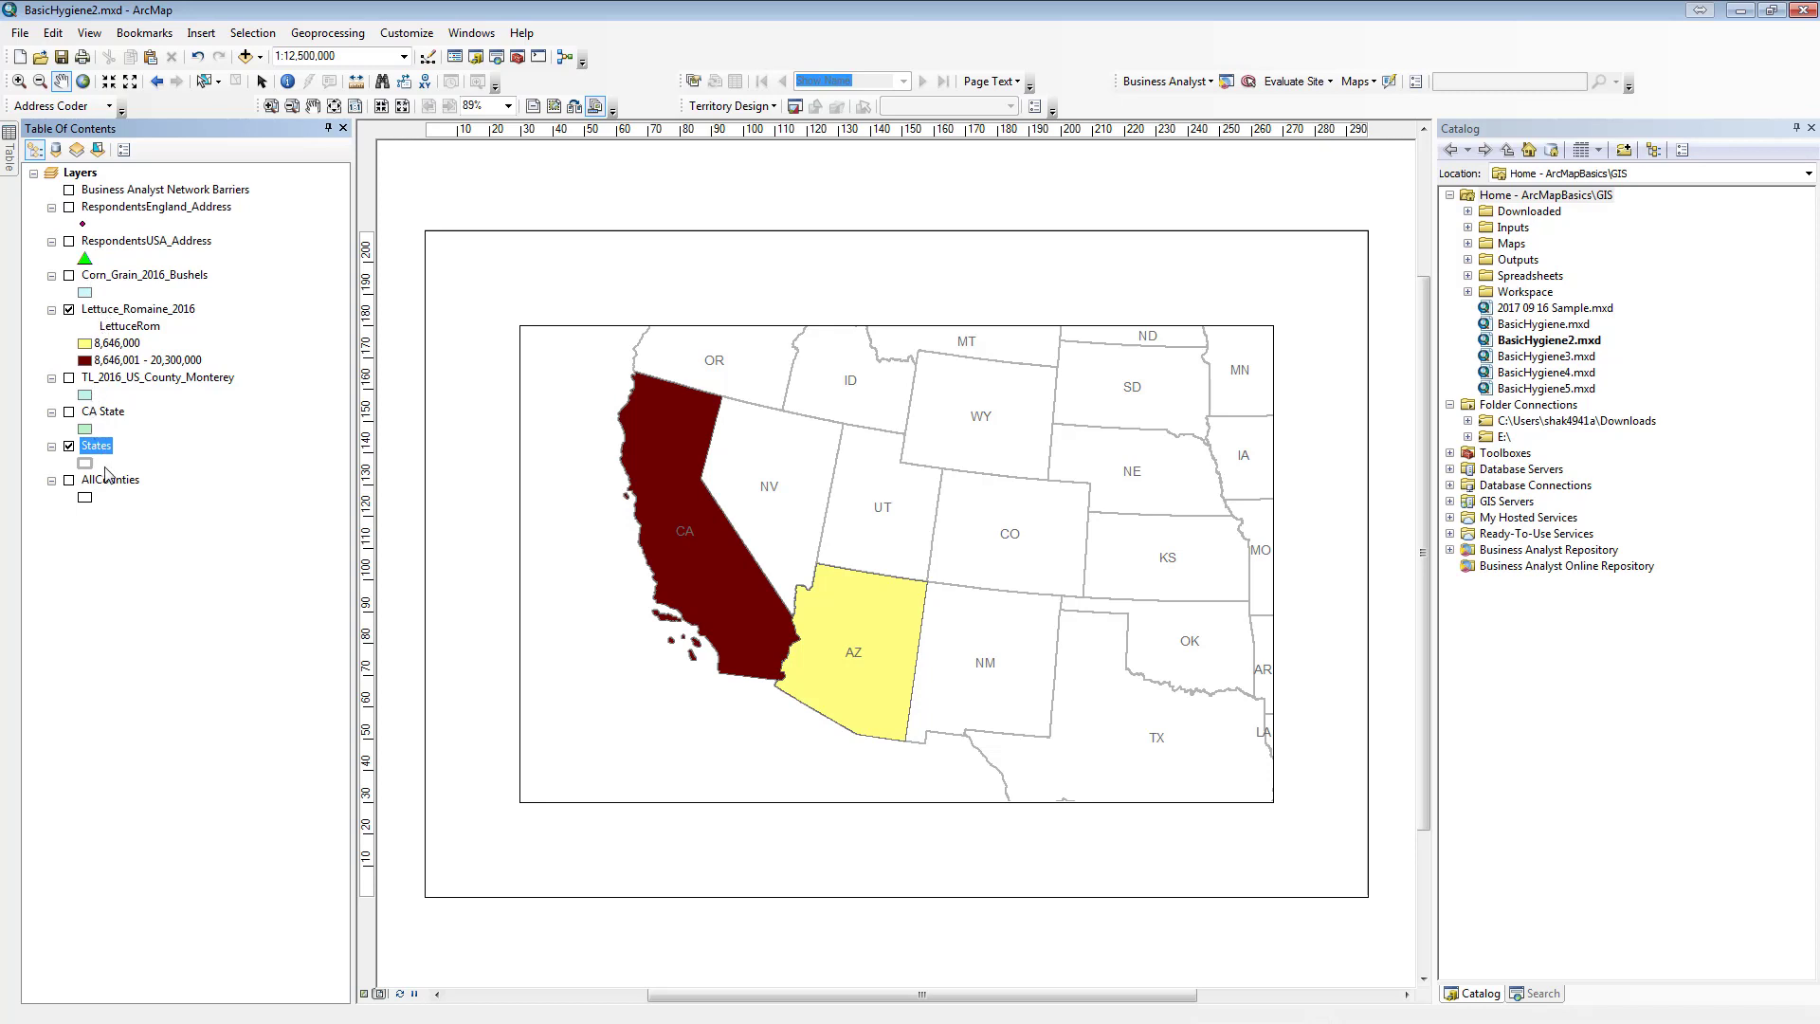
- Review the graduated color symbology settings of the Lettuce_Romaine_2016 layer
click(128, 311)
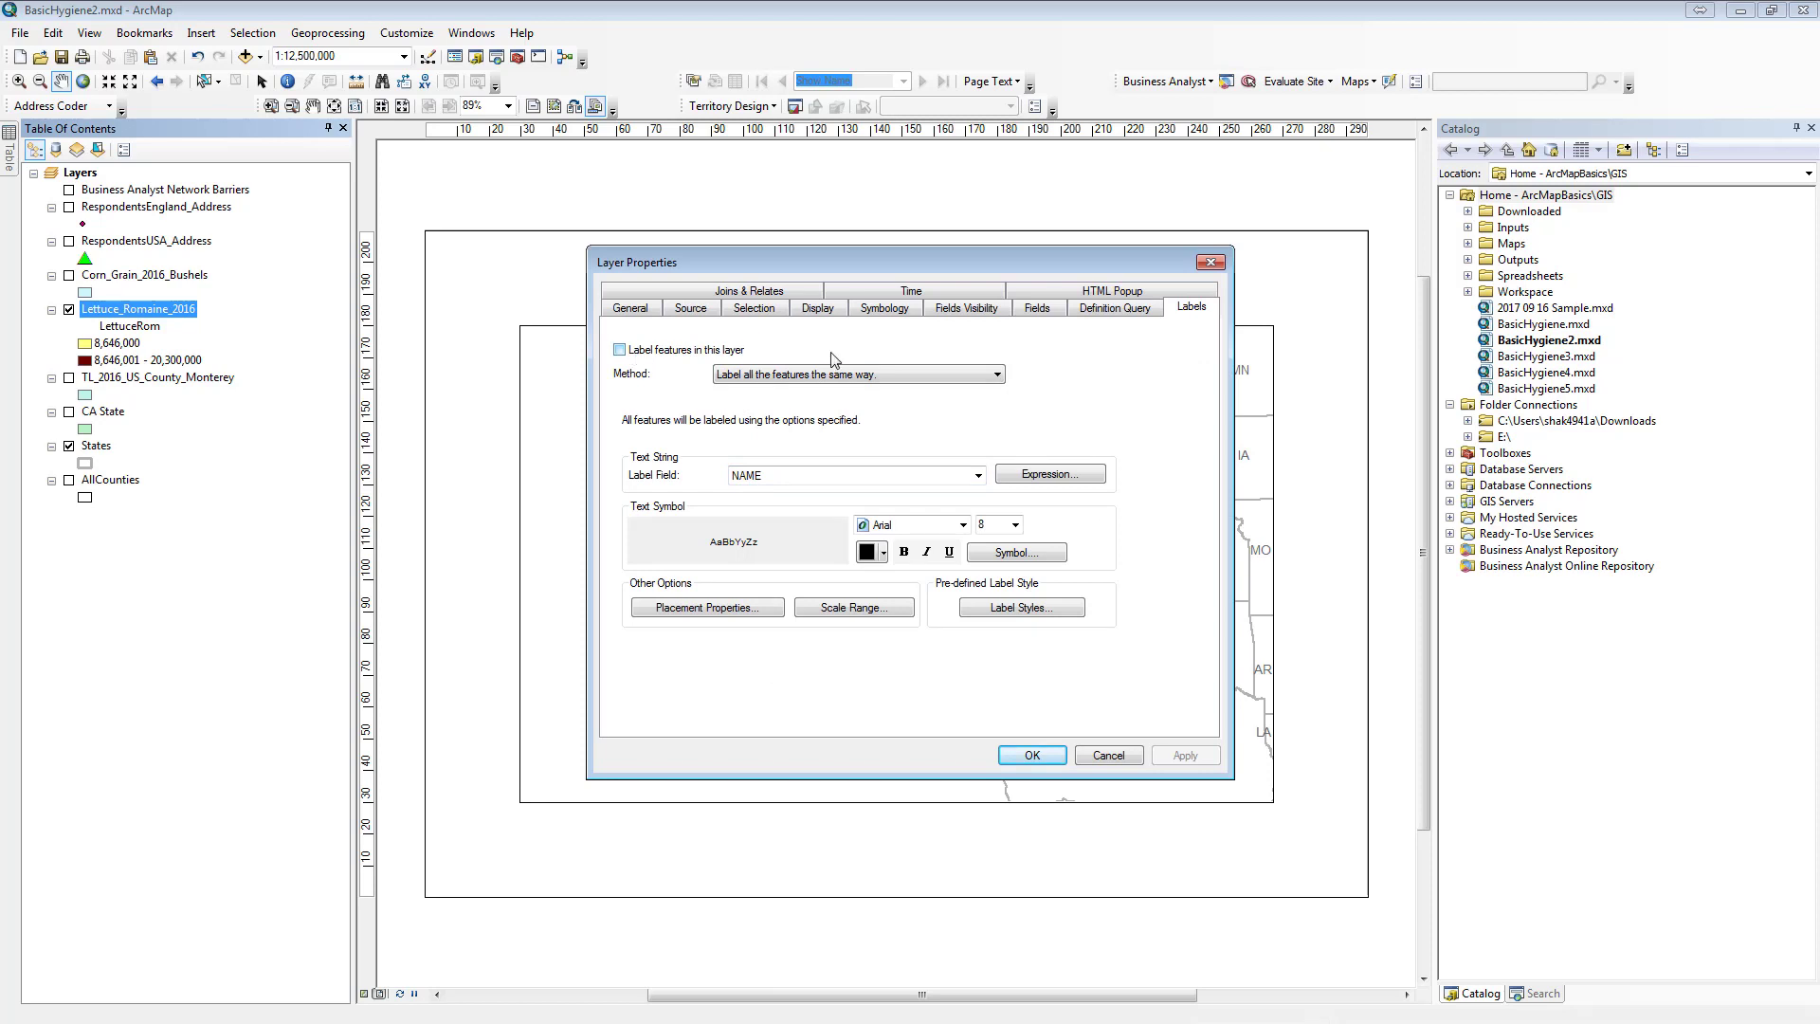
click(872, 313)
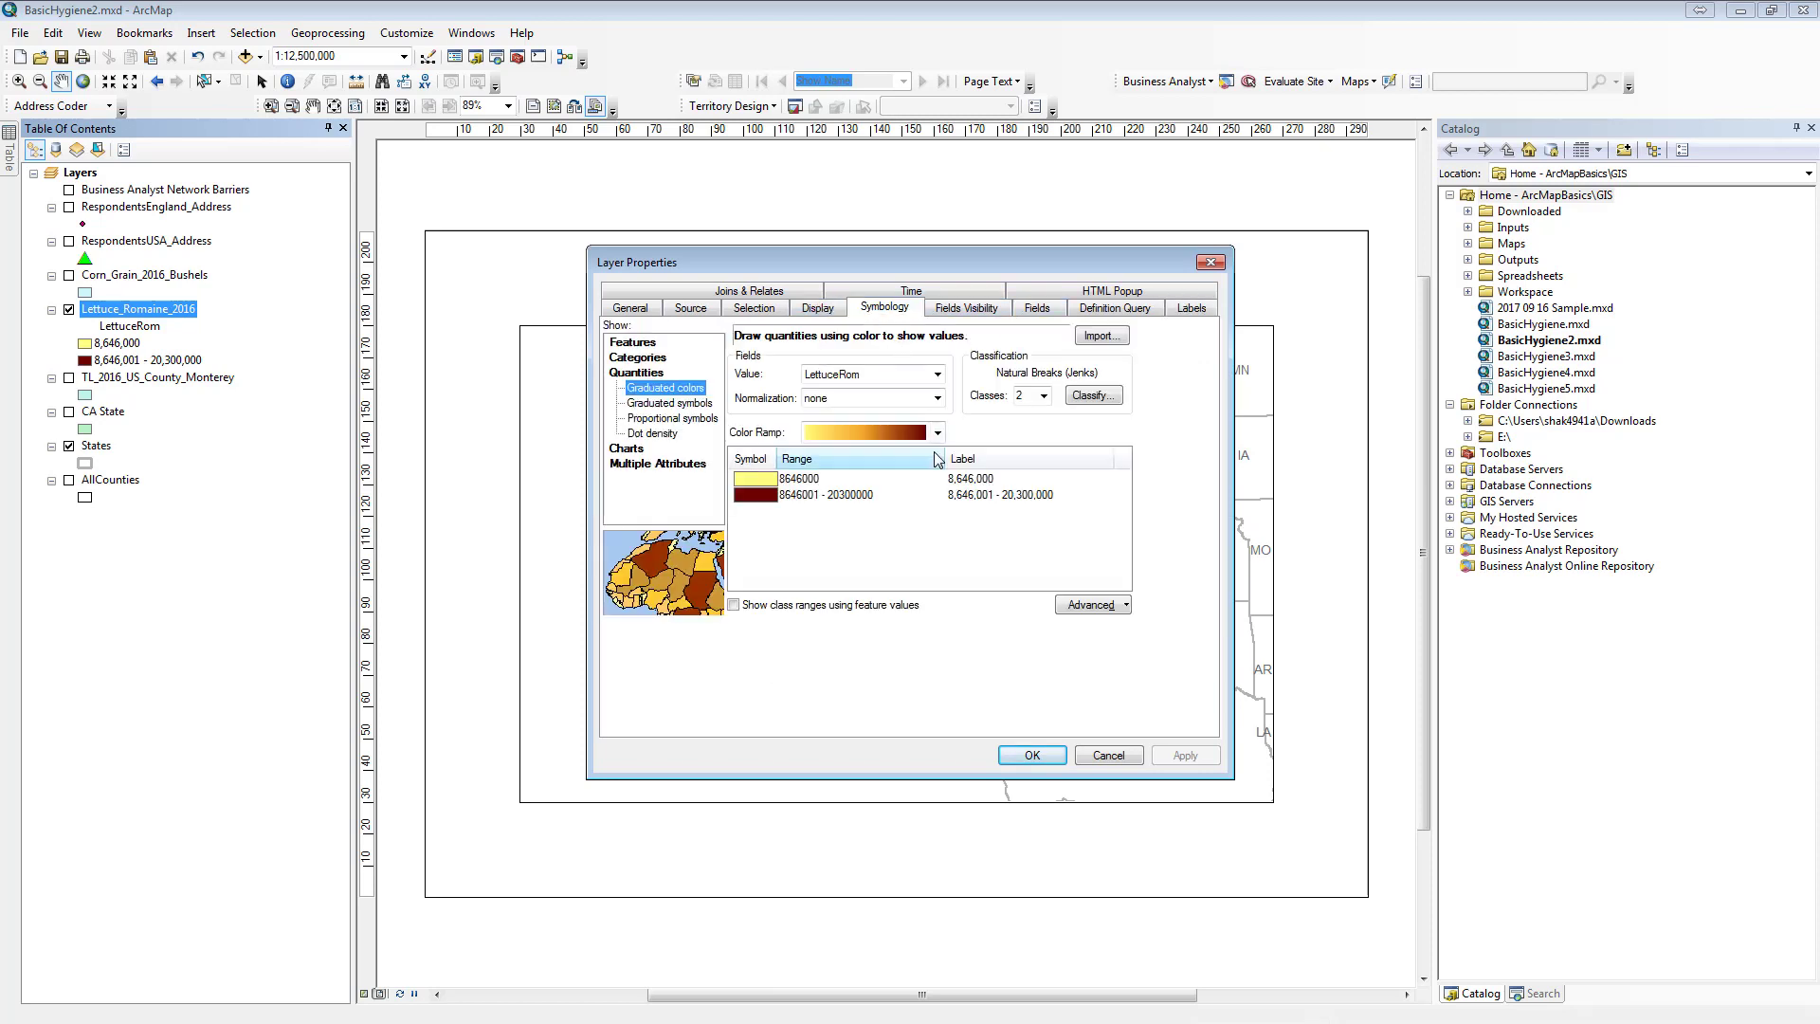
click(1040, 756)
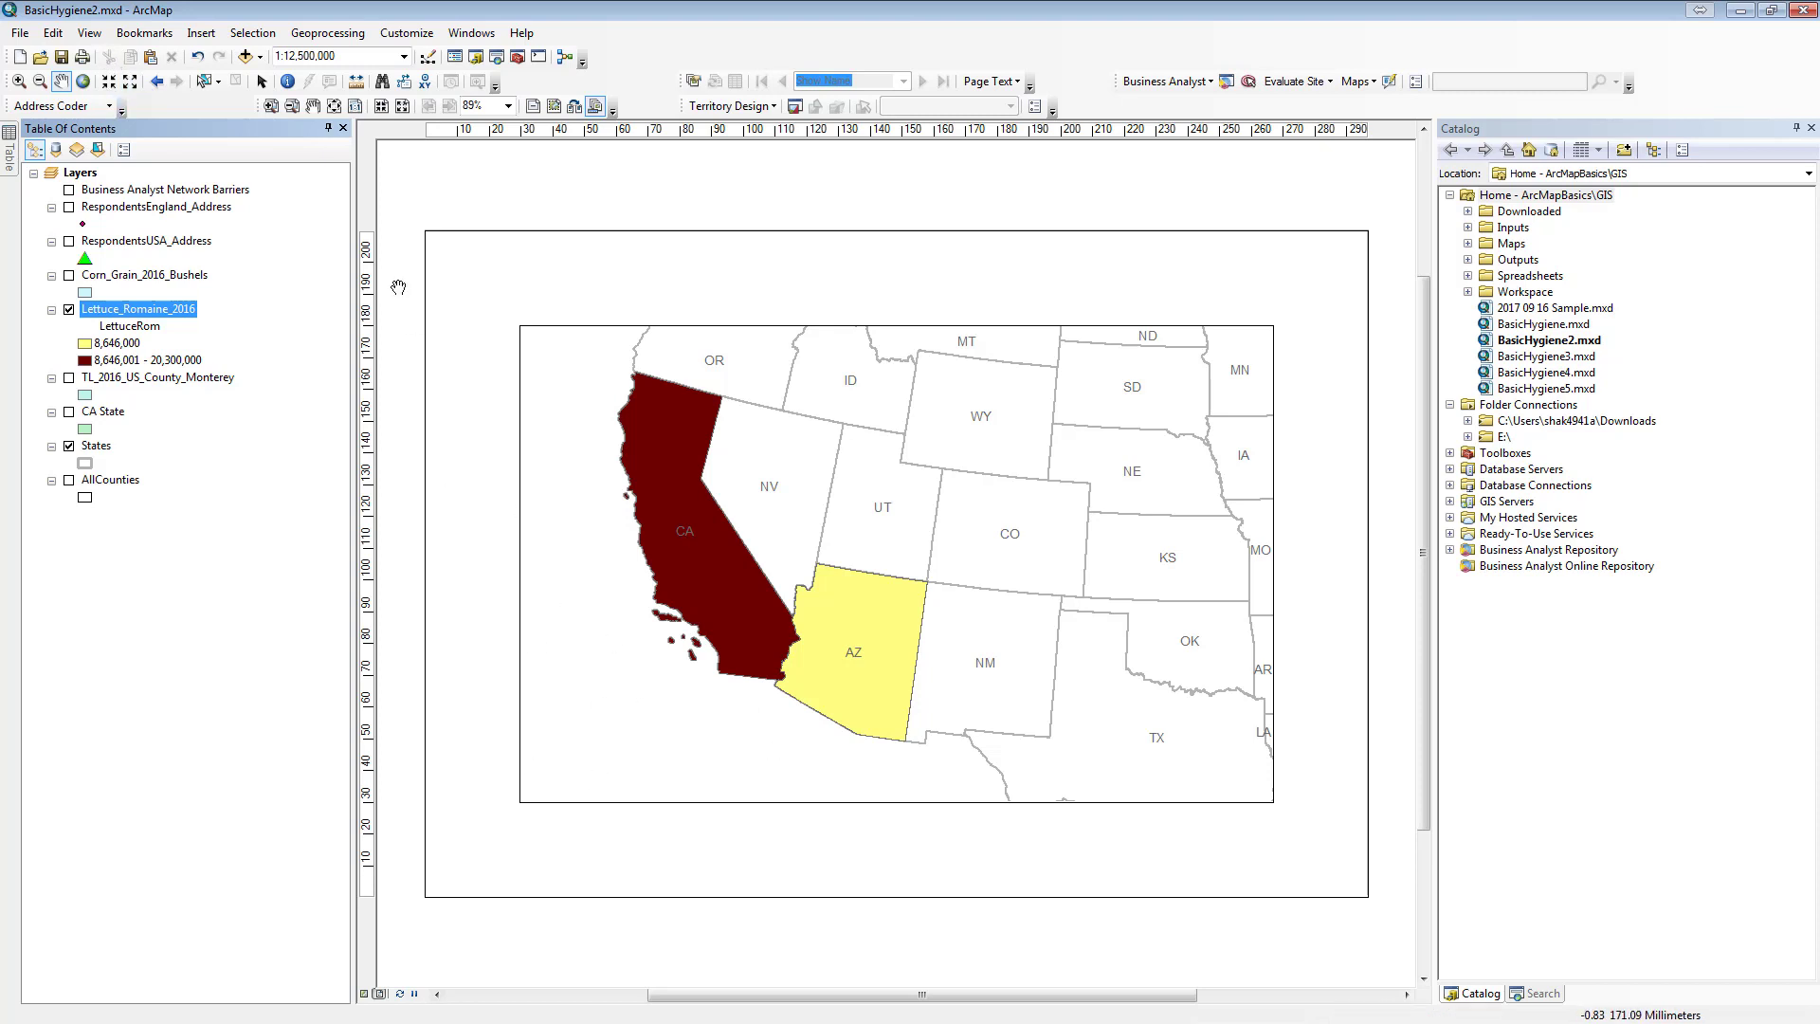
- Insert a text element with placeholder text on the layout
click(202, 34)
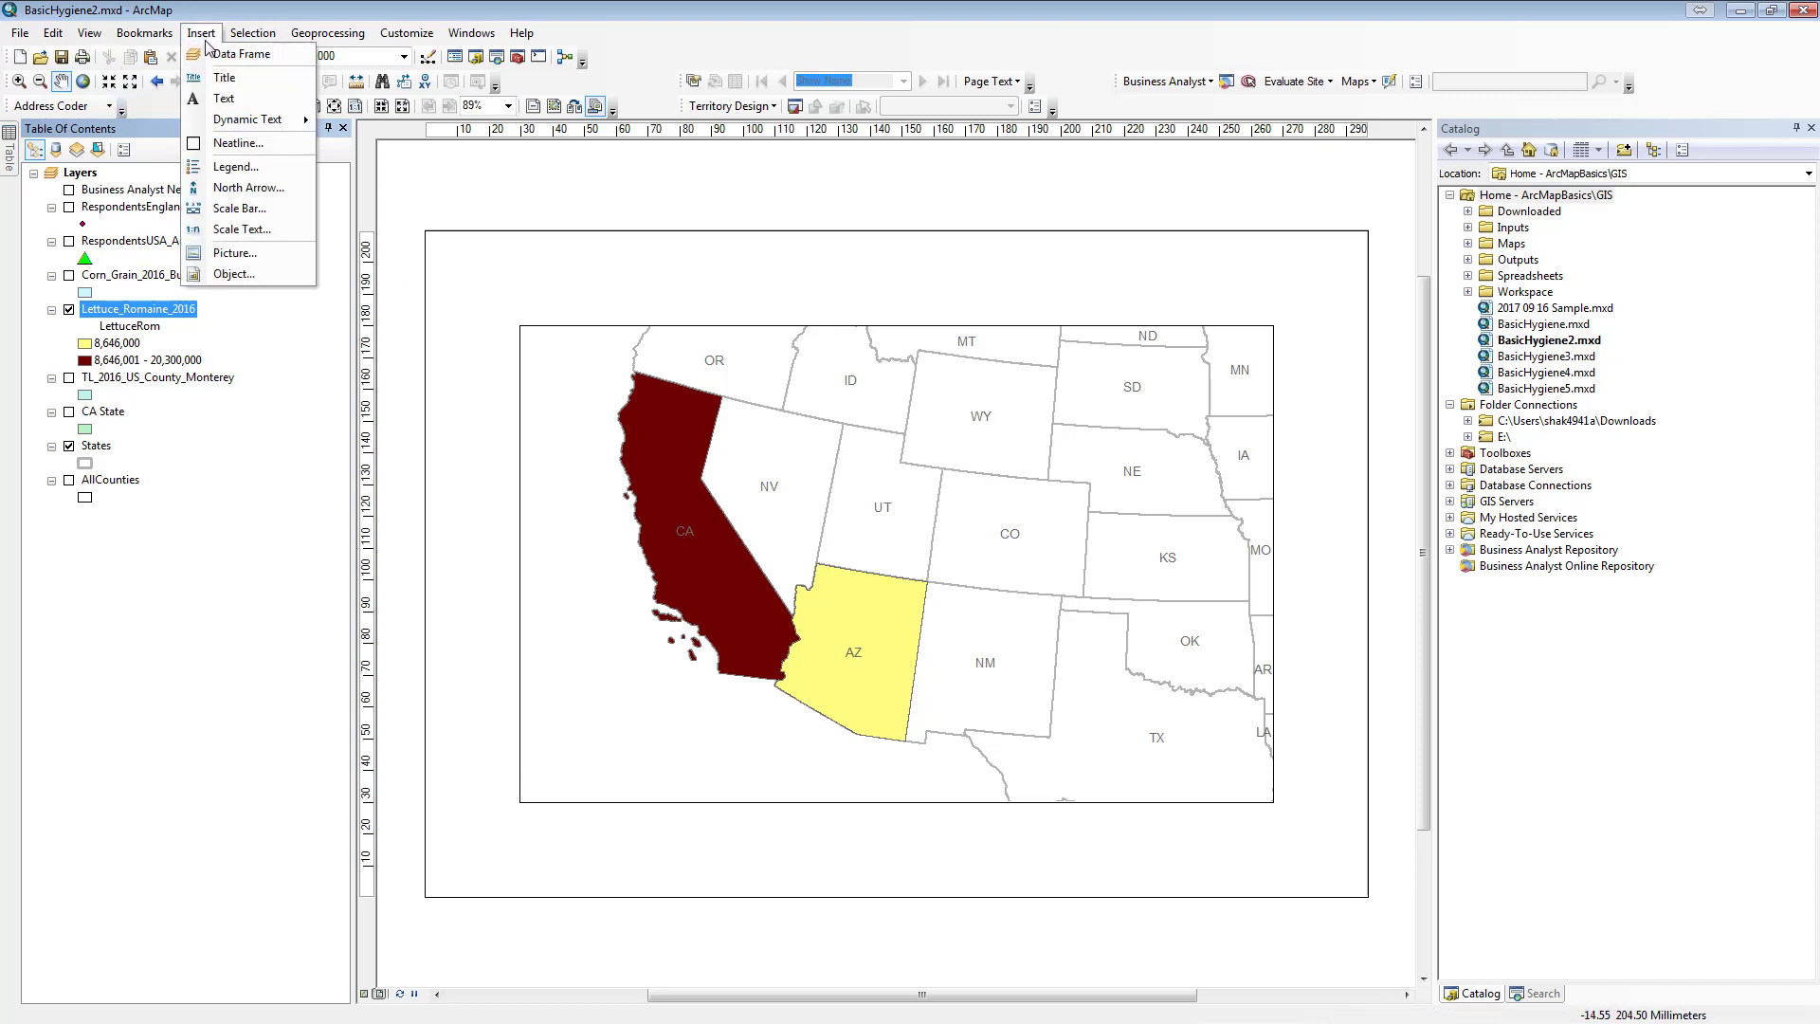
click(224, 99)
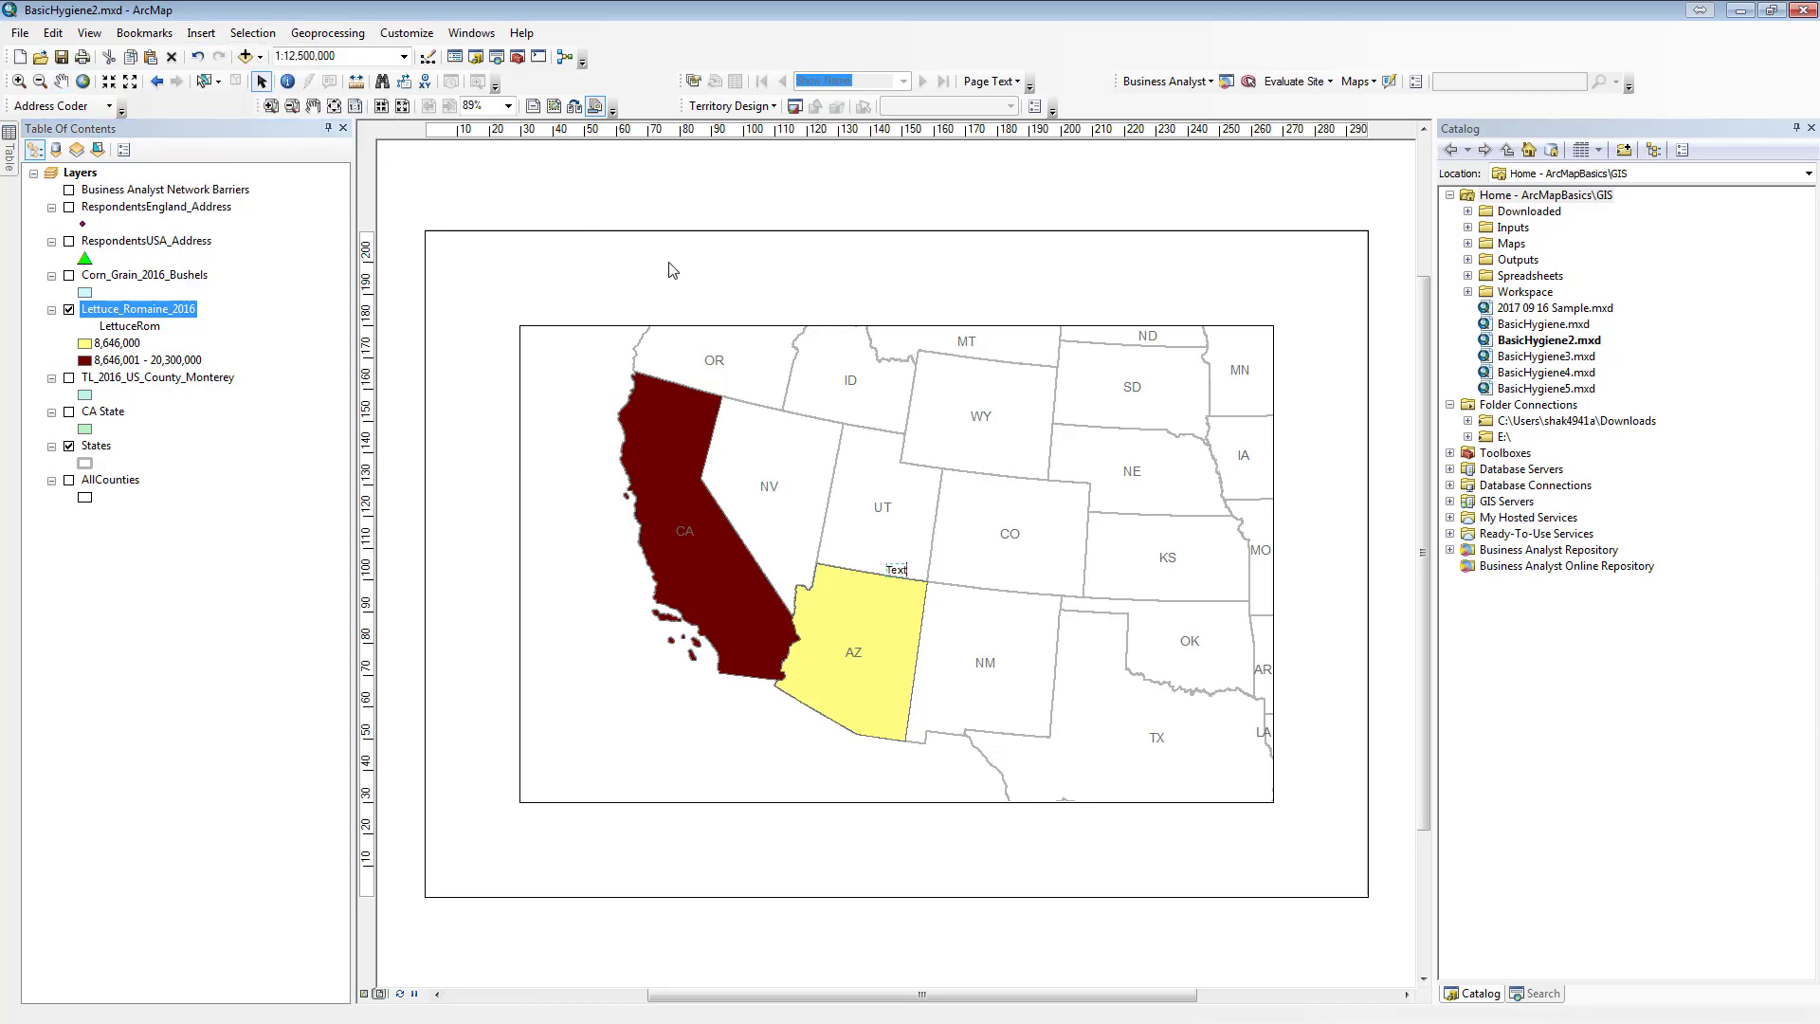
text(asdladslfj;ldsklf'd;sw)
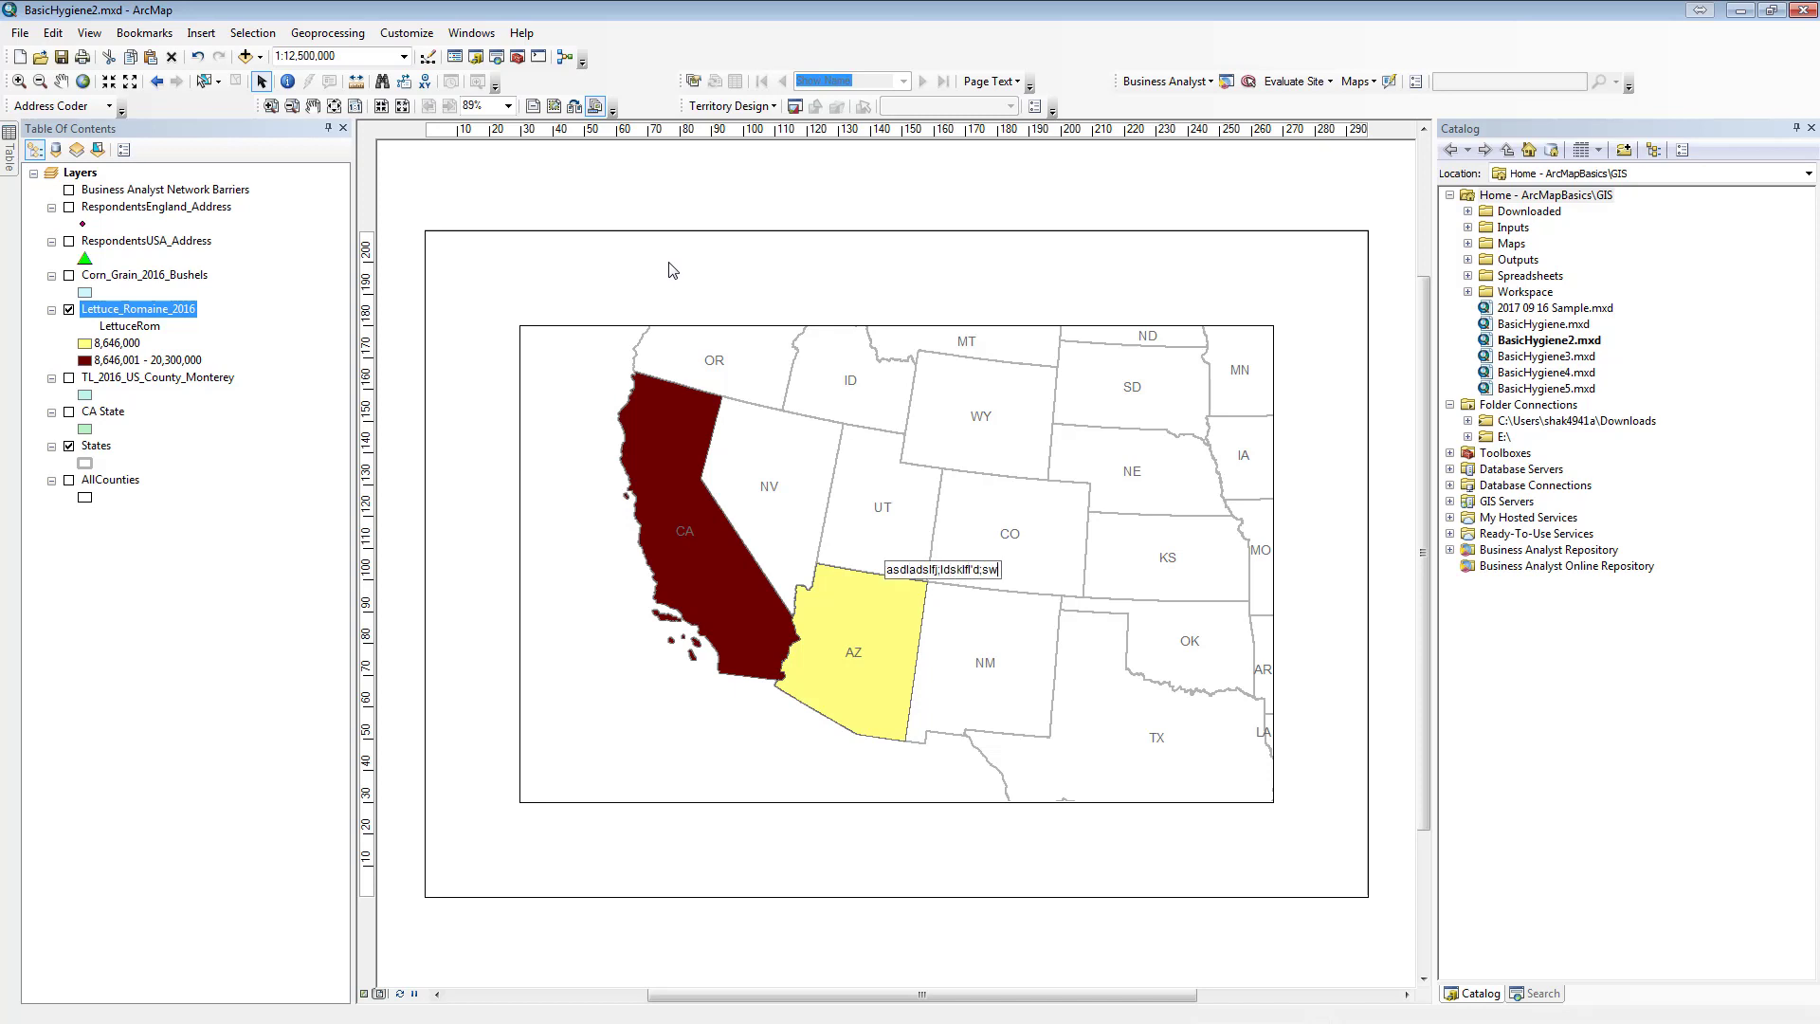
key(Return)
click(929, 548)
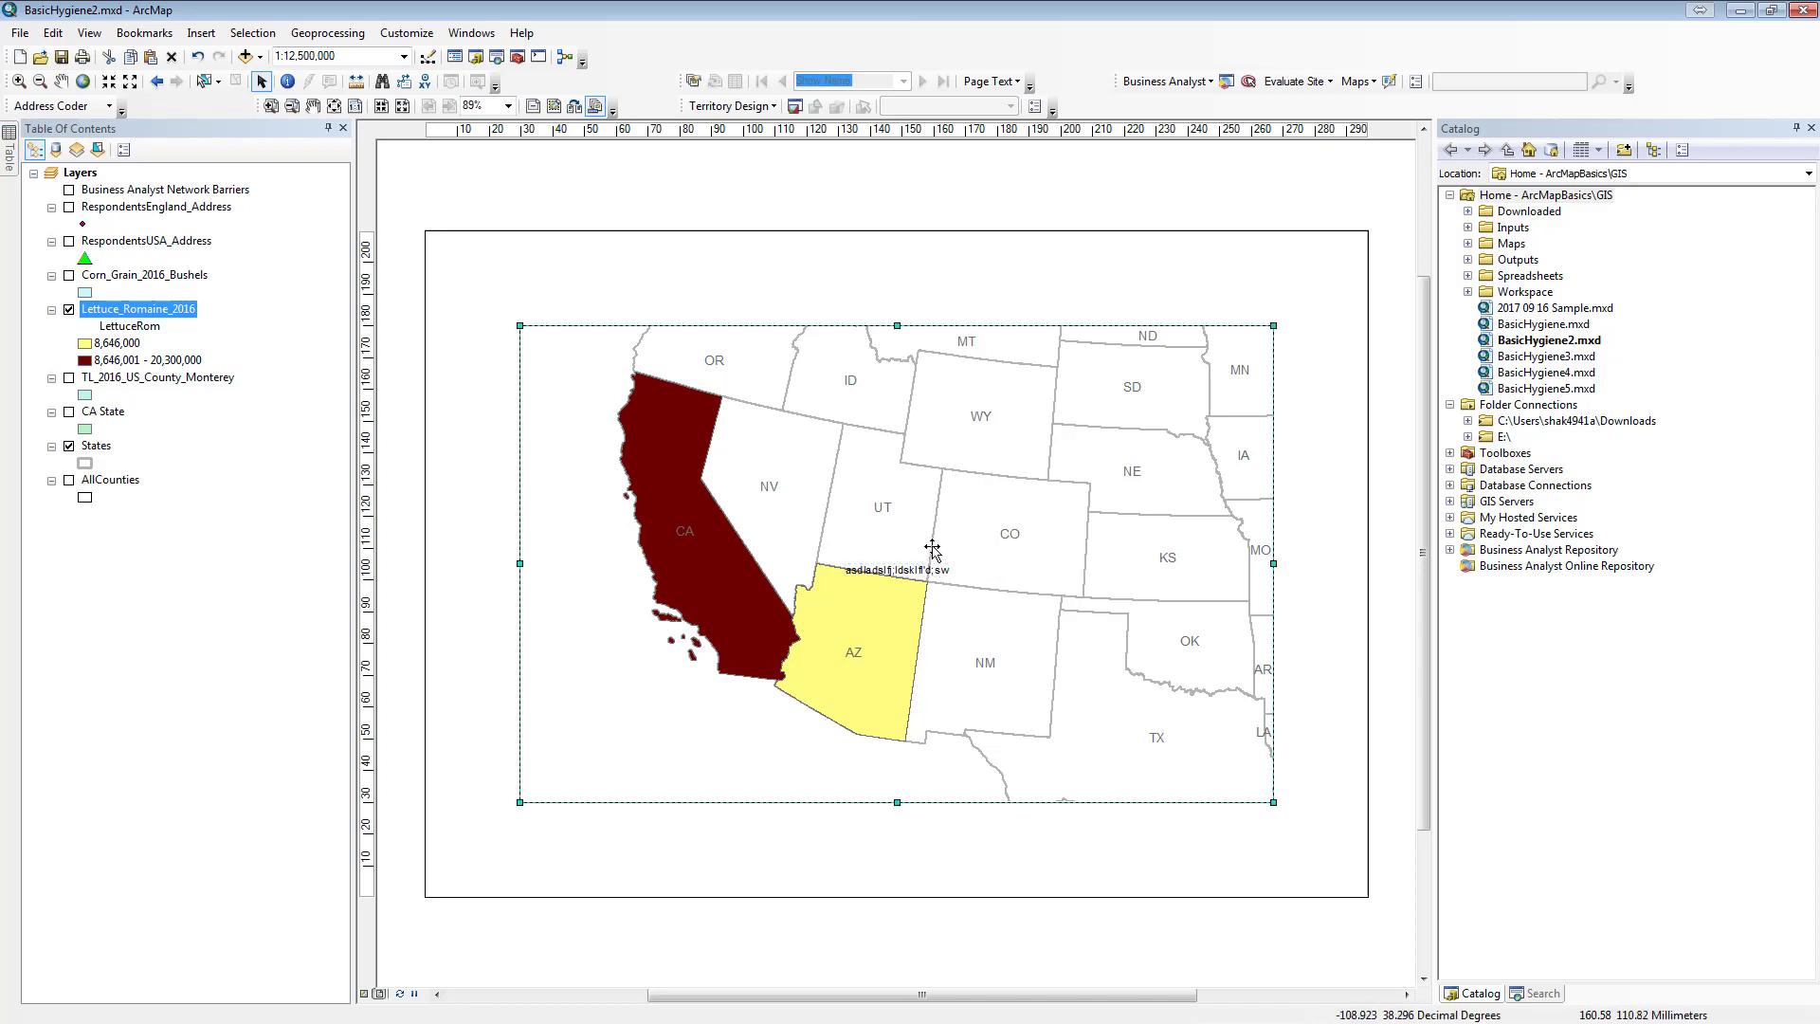
- Format the inserted text element's symbol as bold at size 24
double_click(907, 575)
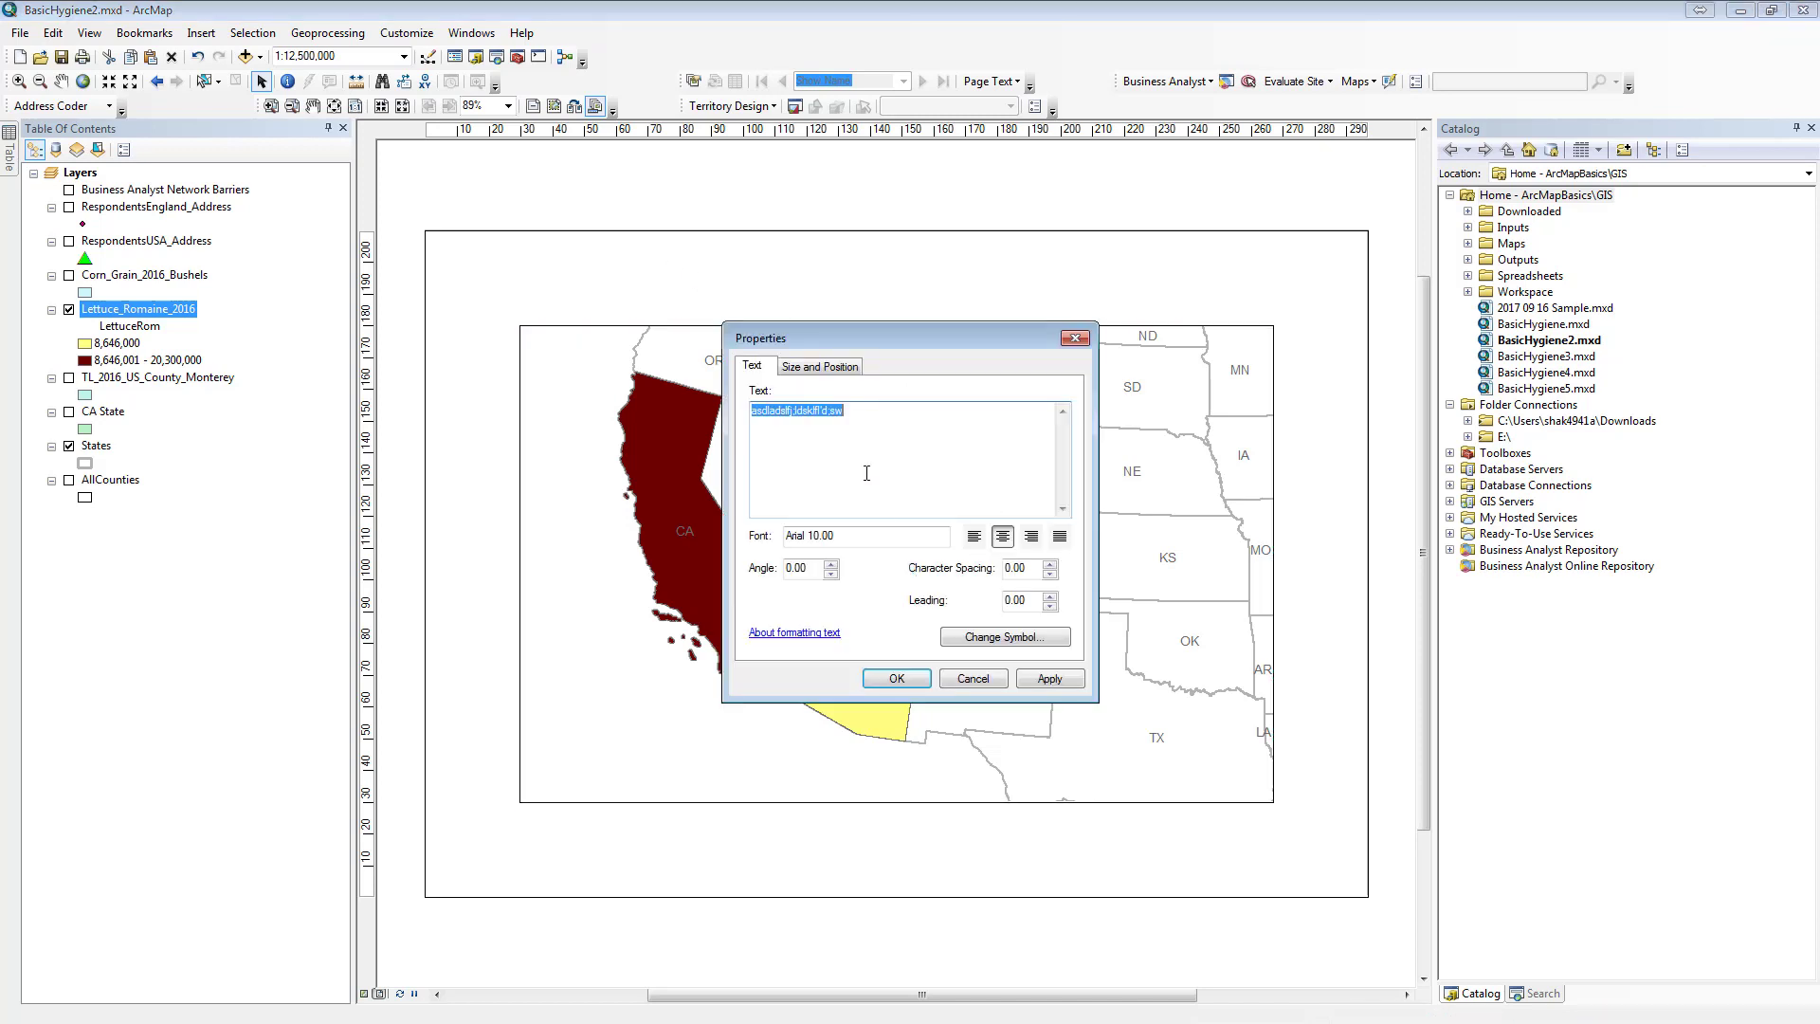
click(1015, 637)
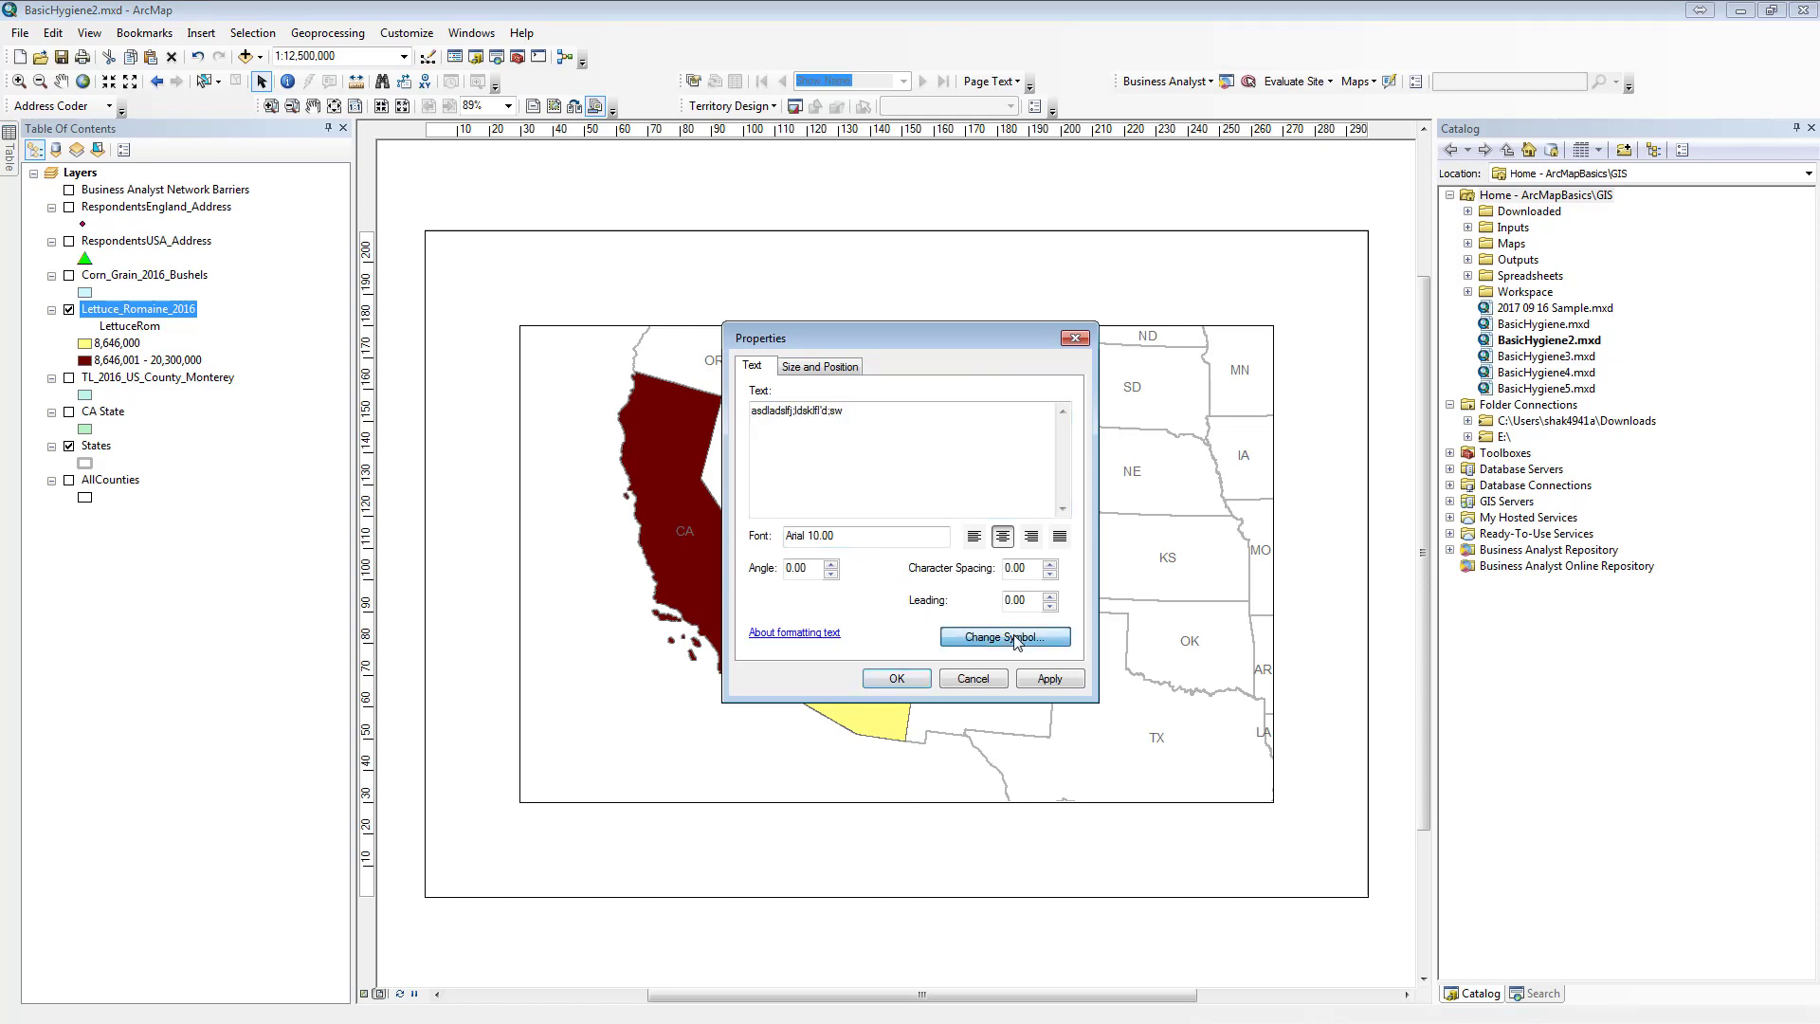
click(1103, 509)
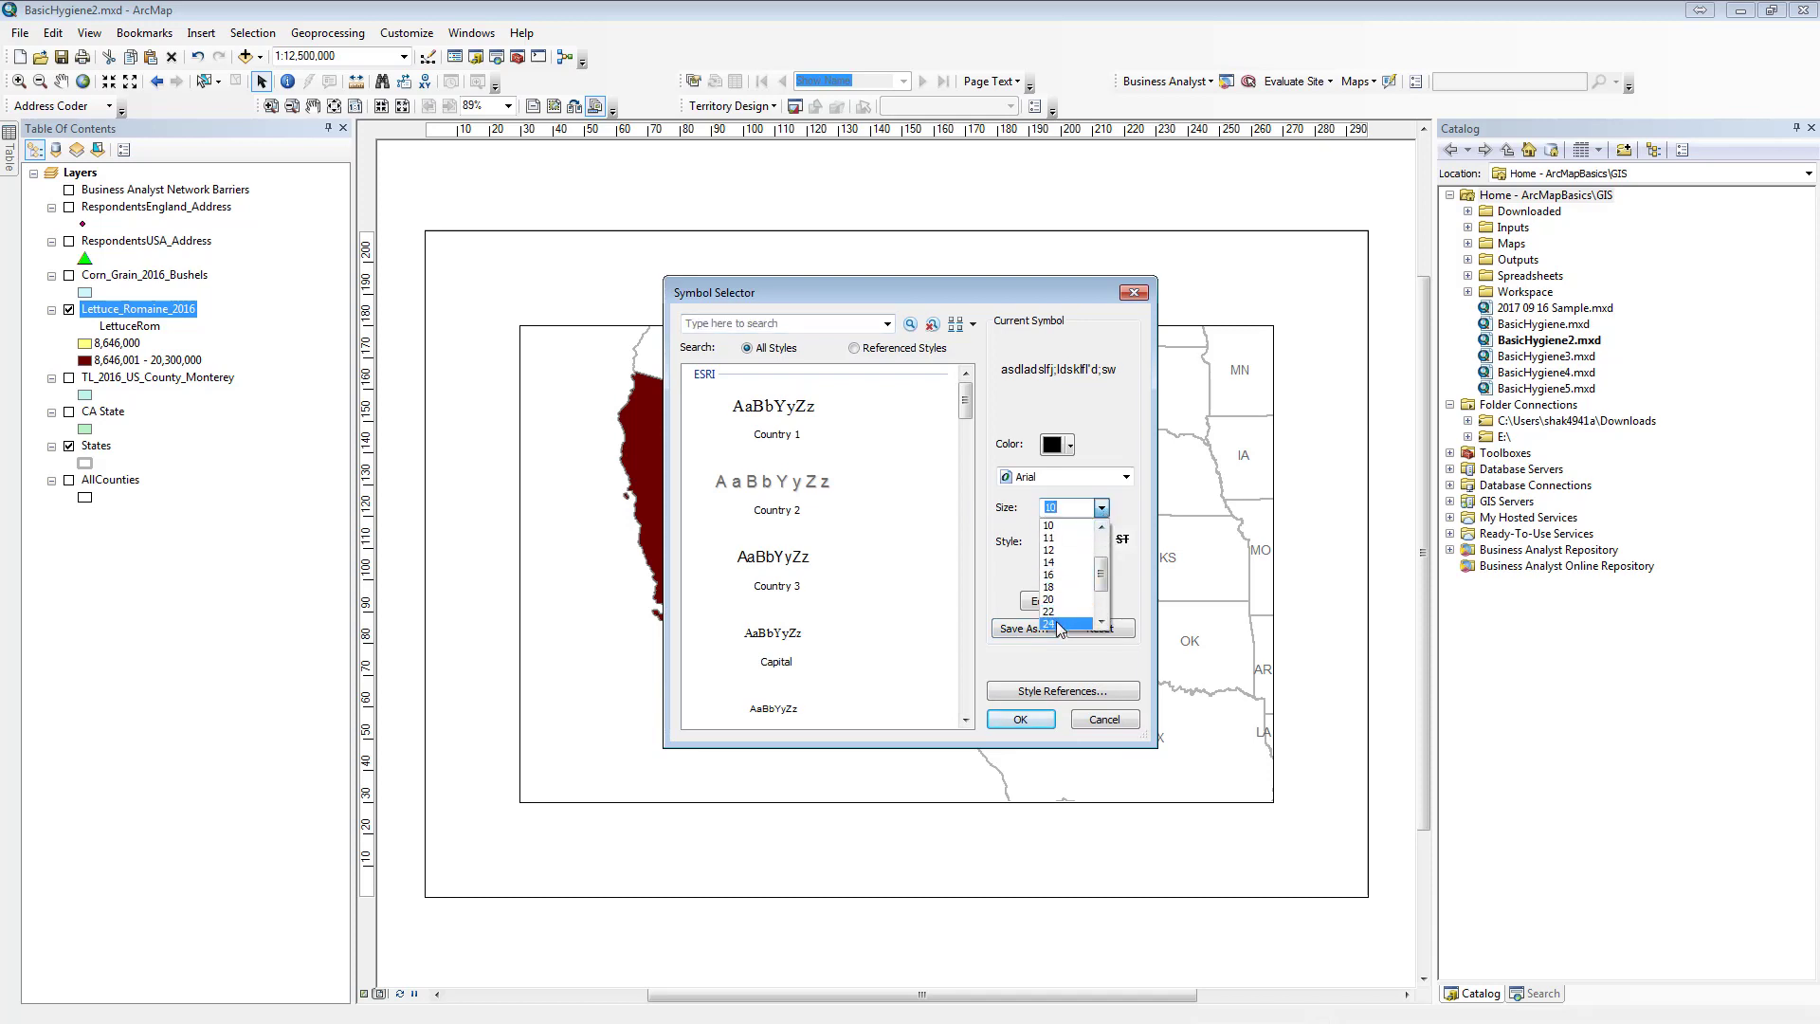
click(1054, 623)
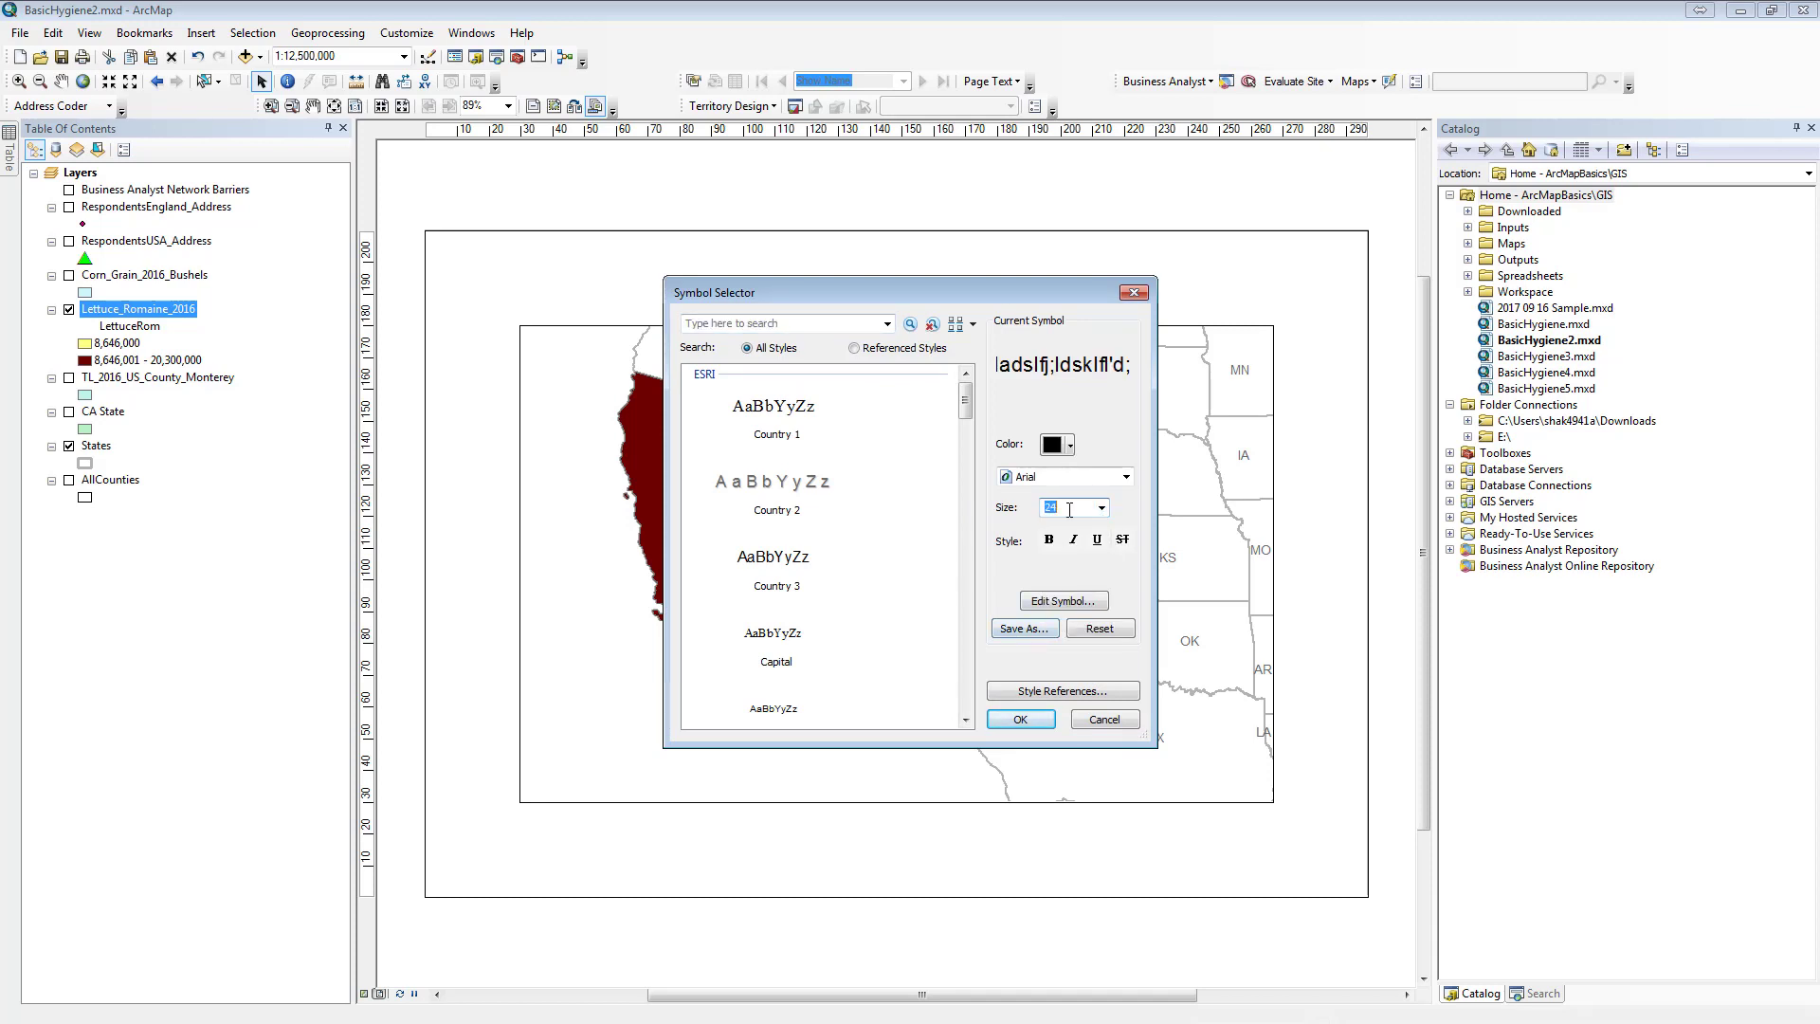
click(1049, 540)
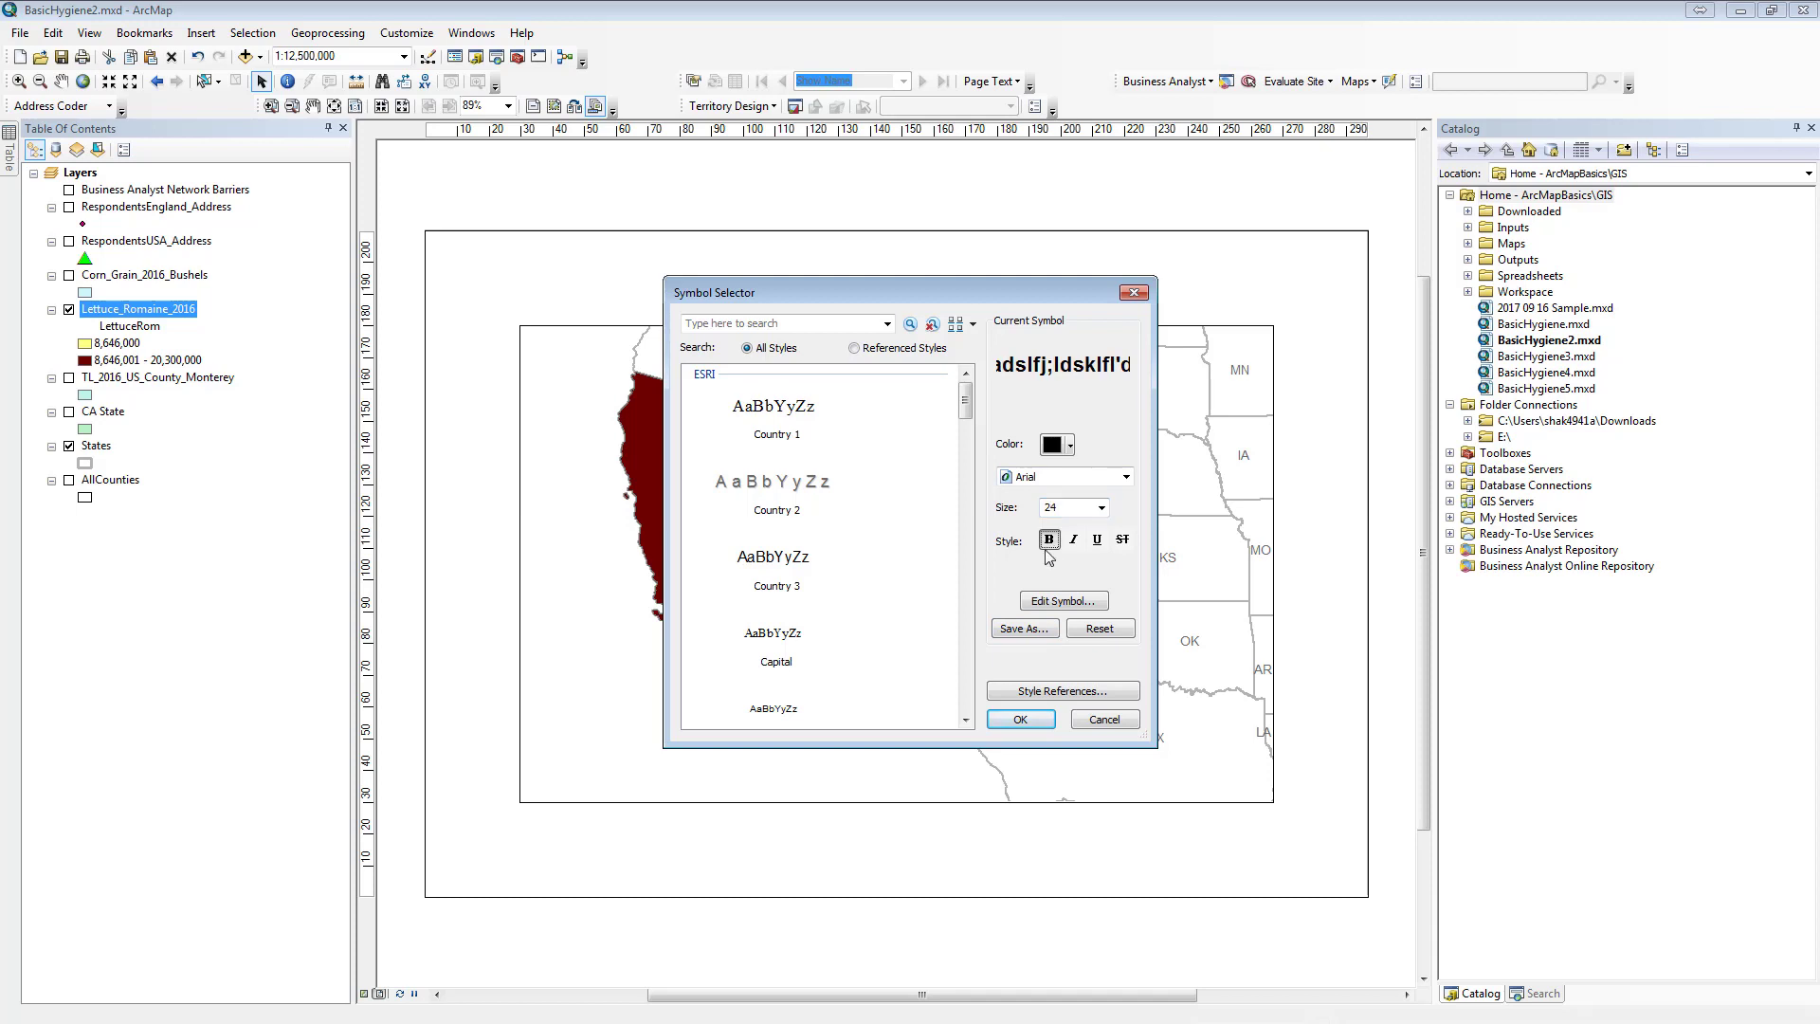
click(1019, 720)
- Replace the placeholder text with "Lettuce and Romaine Production 2016" and apply it to the layout
drag(859, 414, 730, 398)
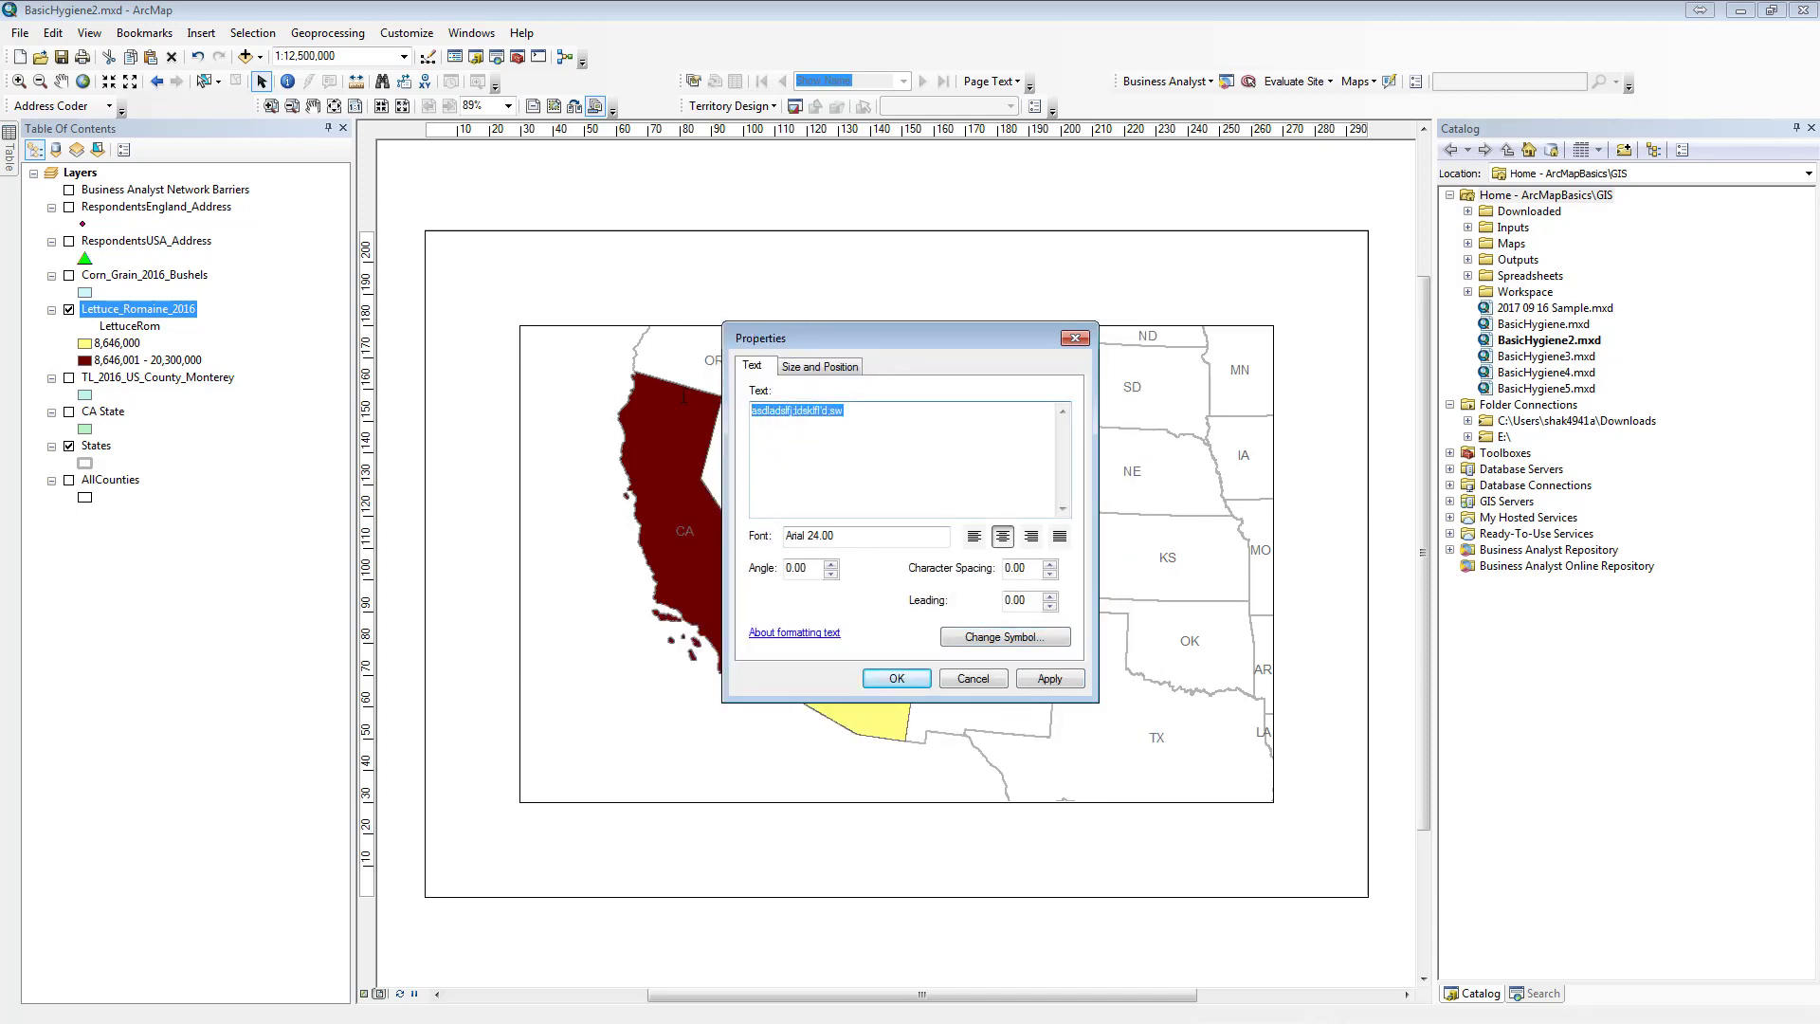
text(L)
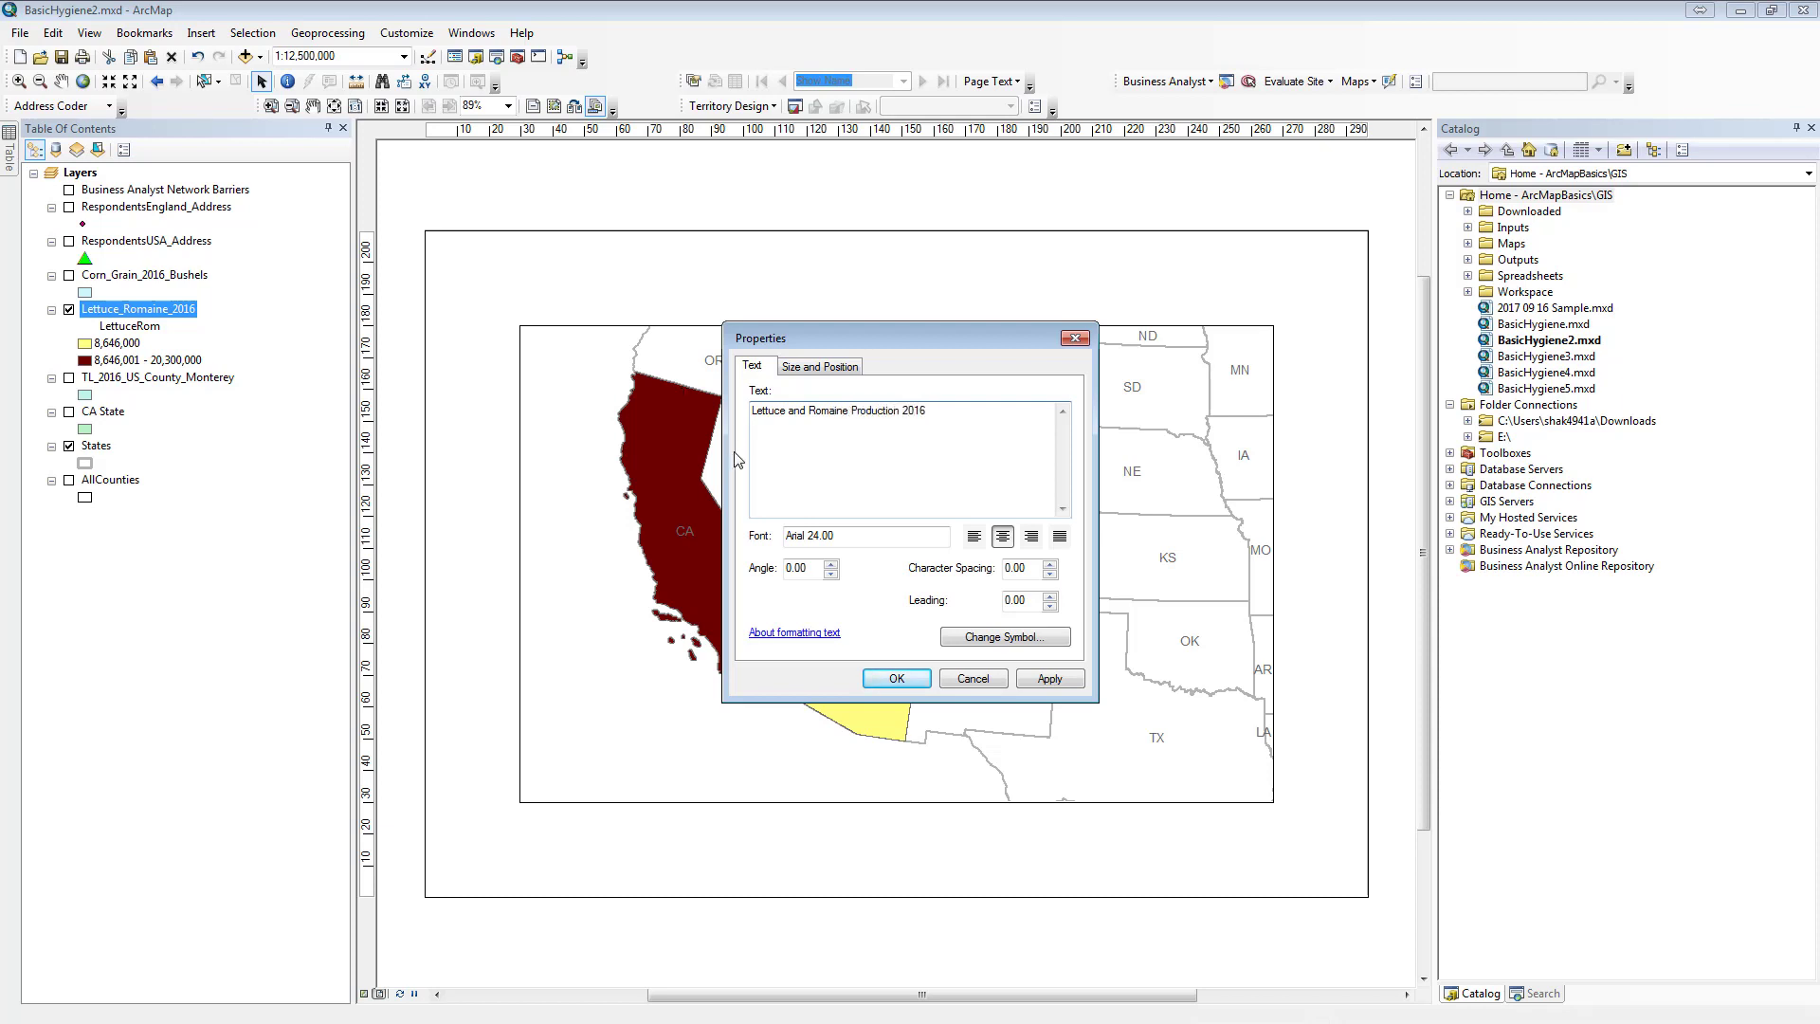
click(895, 678)
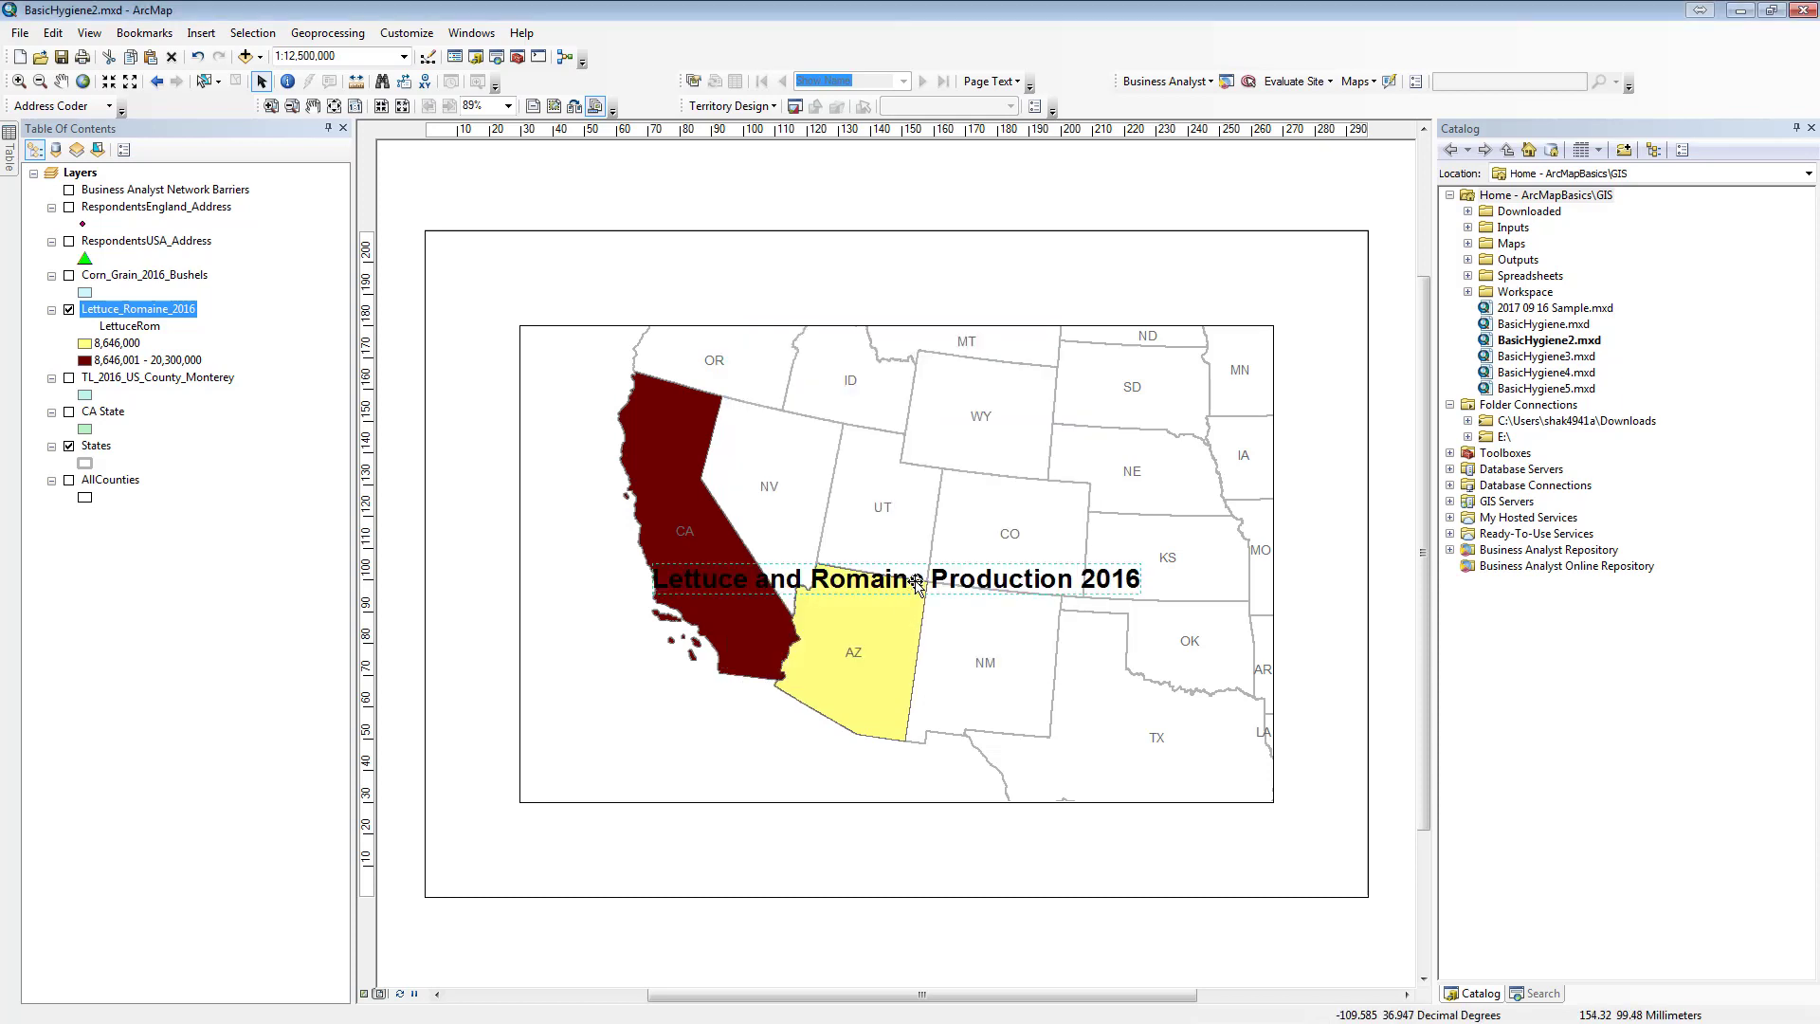
- Move the title above the map, then shift the data frame up beneath it and resize it narrower and taller
drag(915, 582, 903, 266)
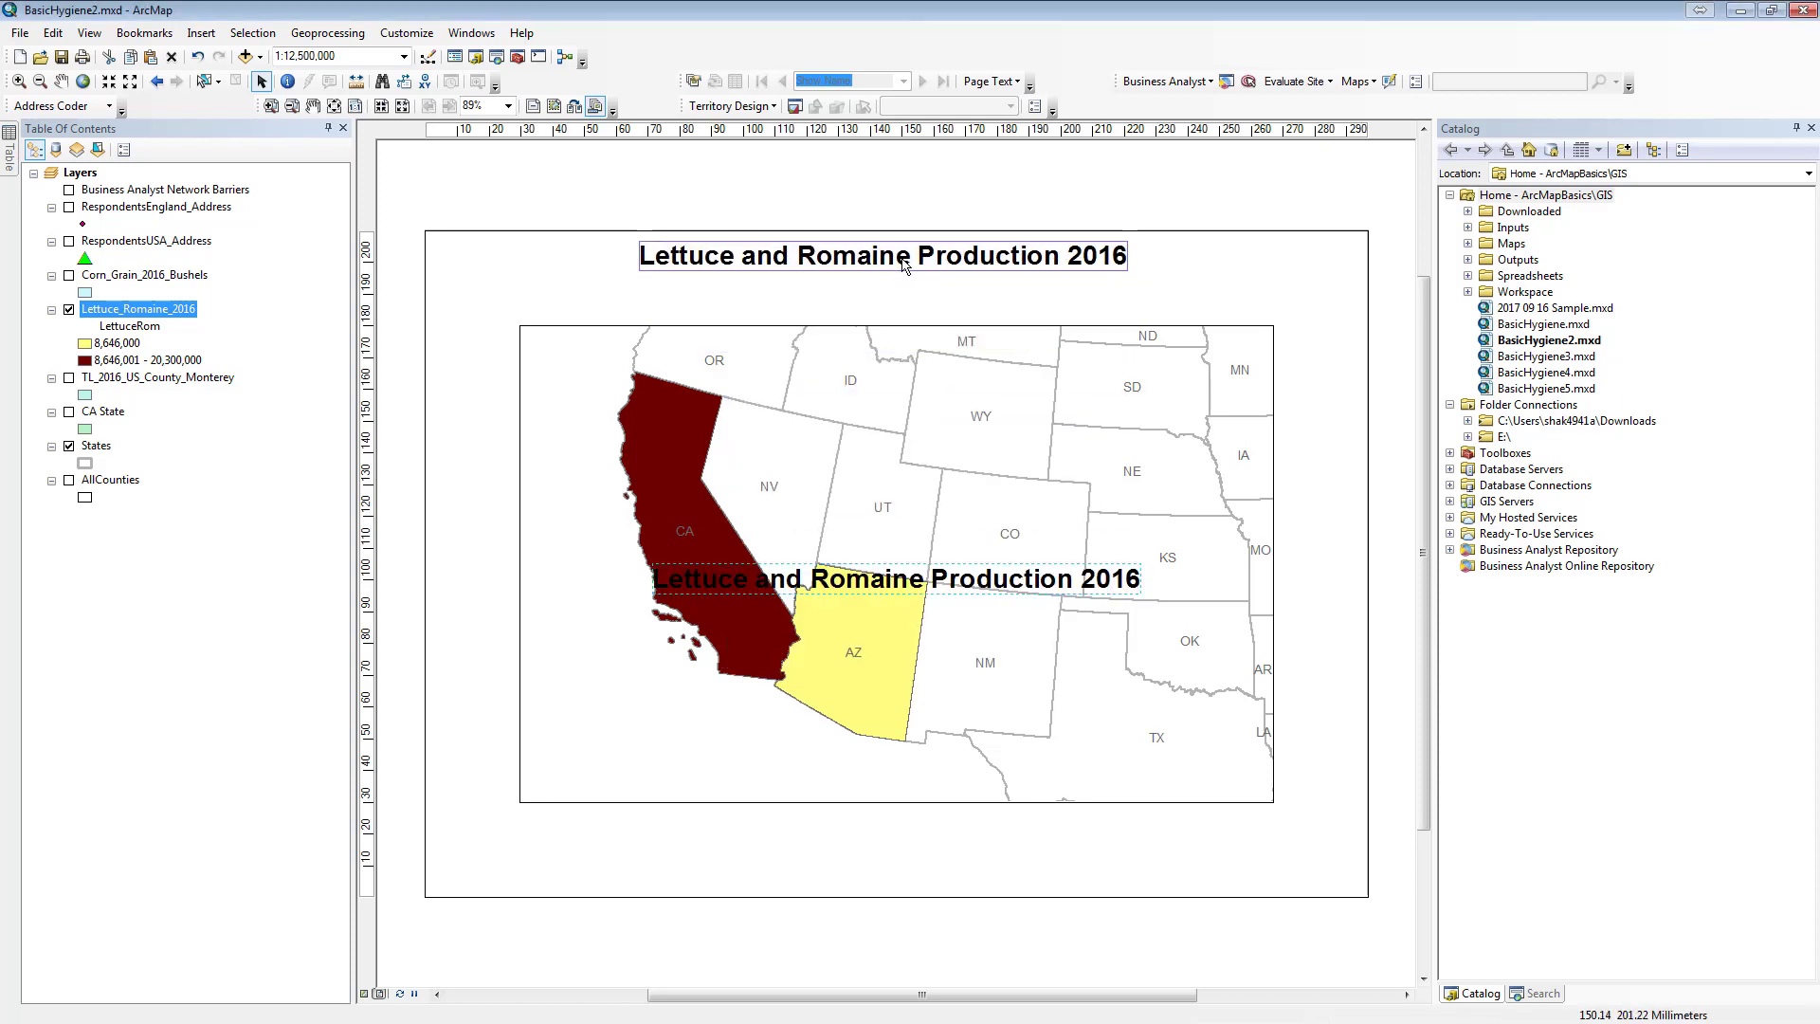
click(820, 331)
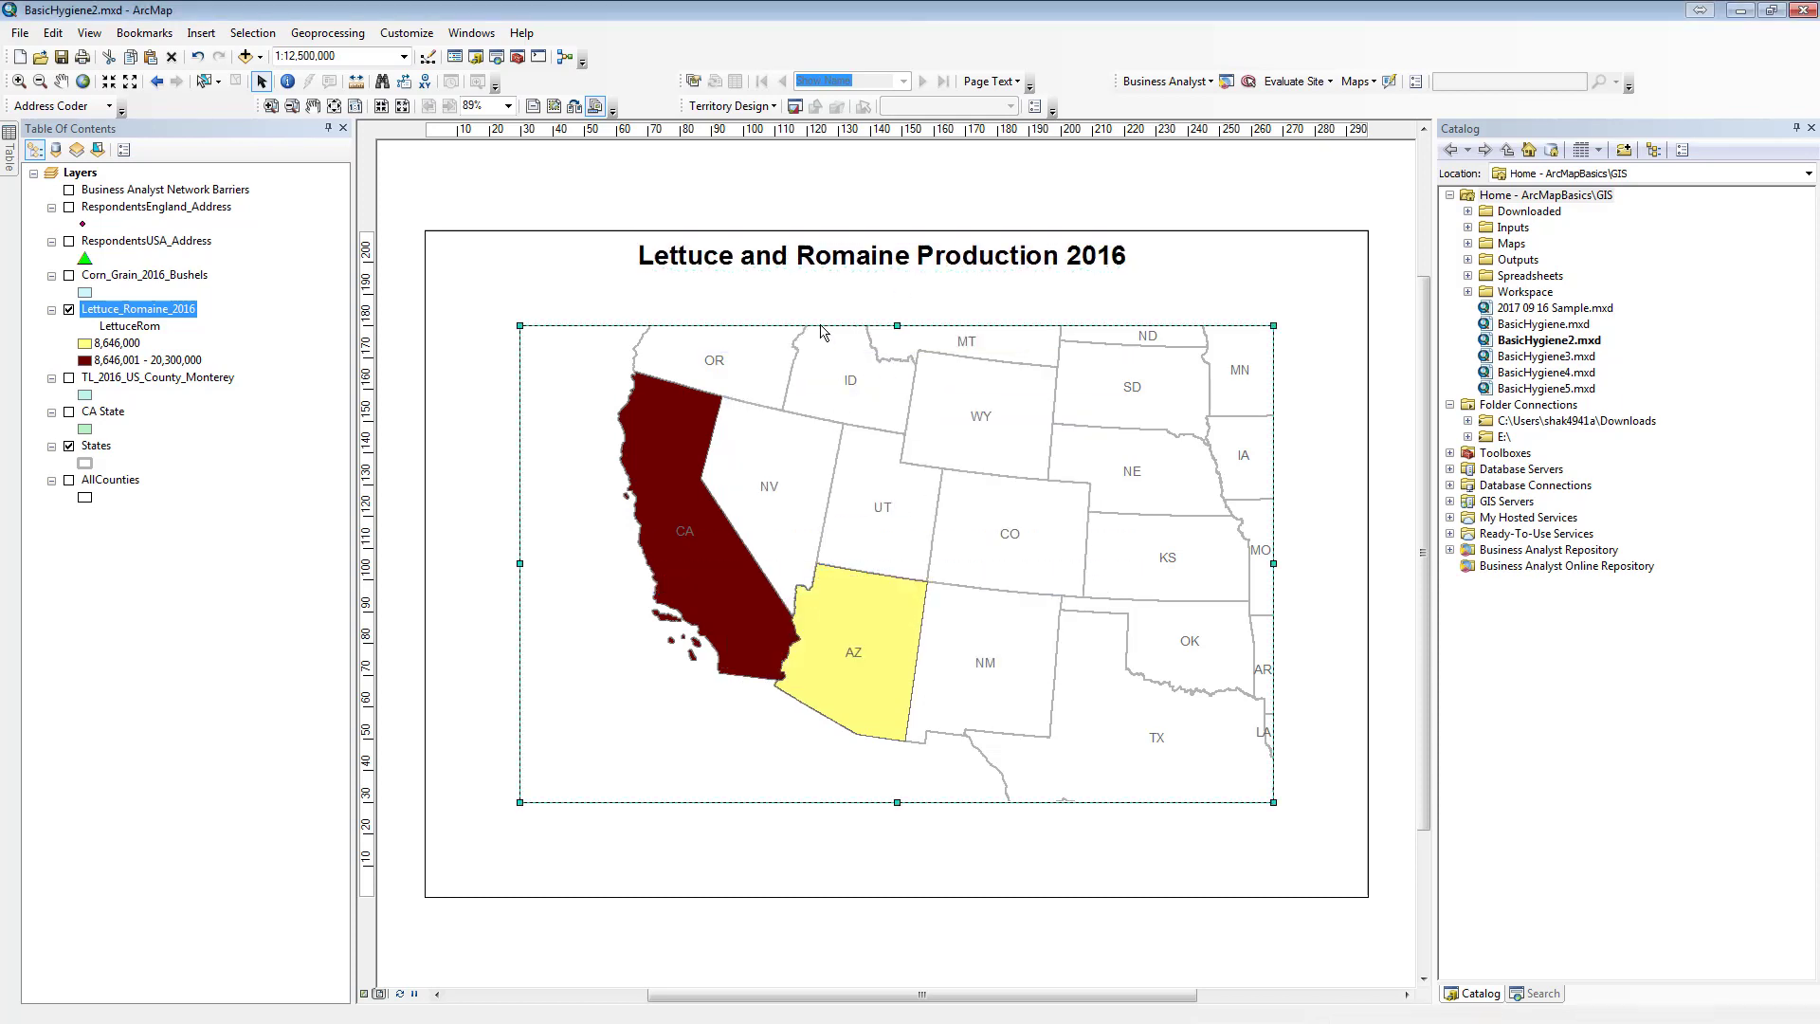
drag(821, 331, 811, 285)
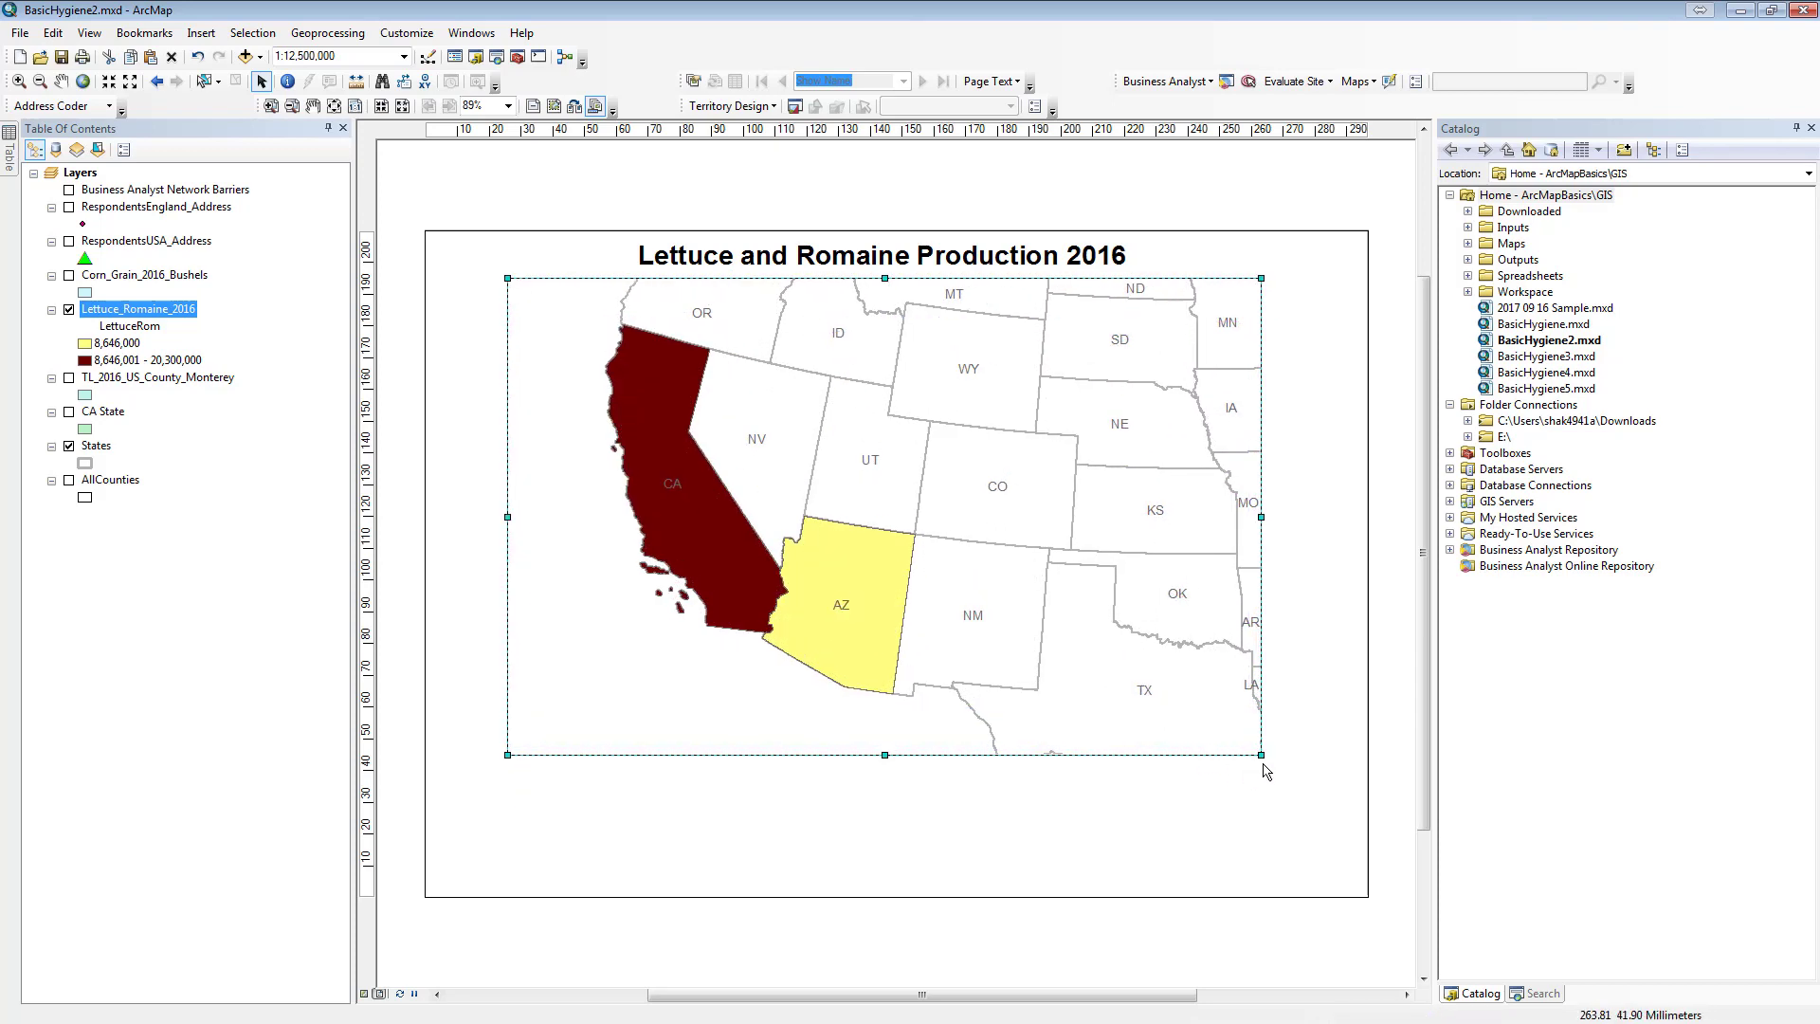
drag(1260, 755, 1146, 777)
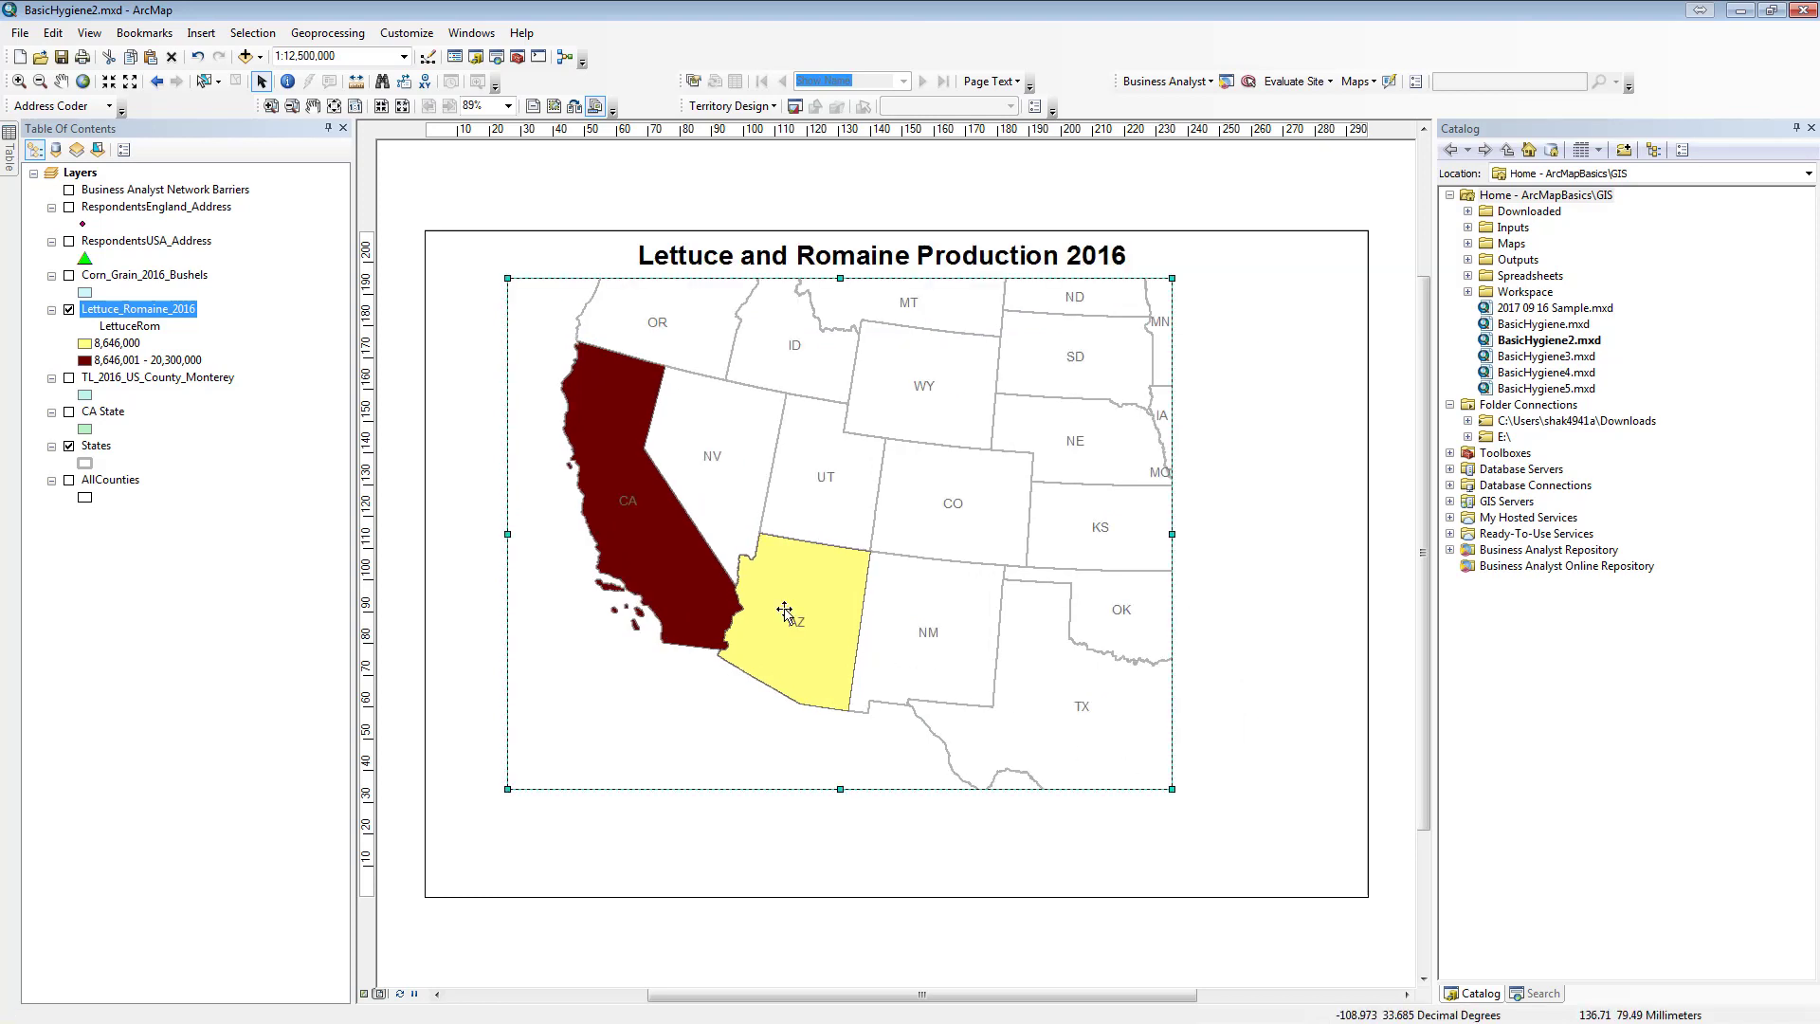
- Insert a one-column legend for Lettuce_Romaine_2016 and States, and place it in the map frame's lower-left corner
click(197, 35)
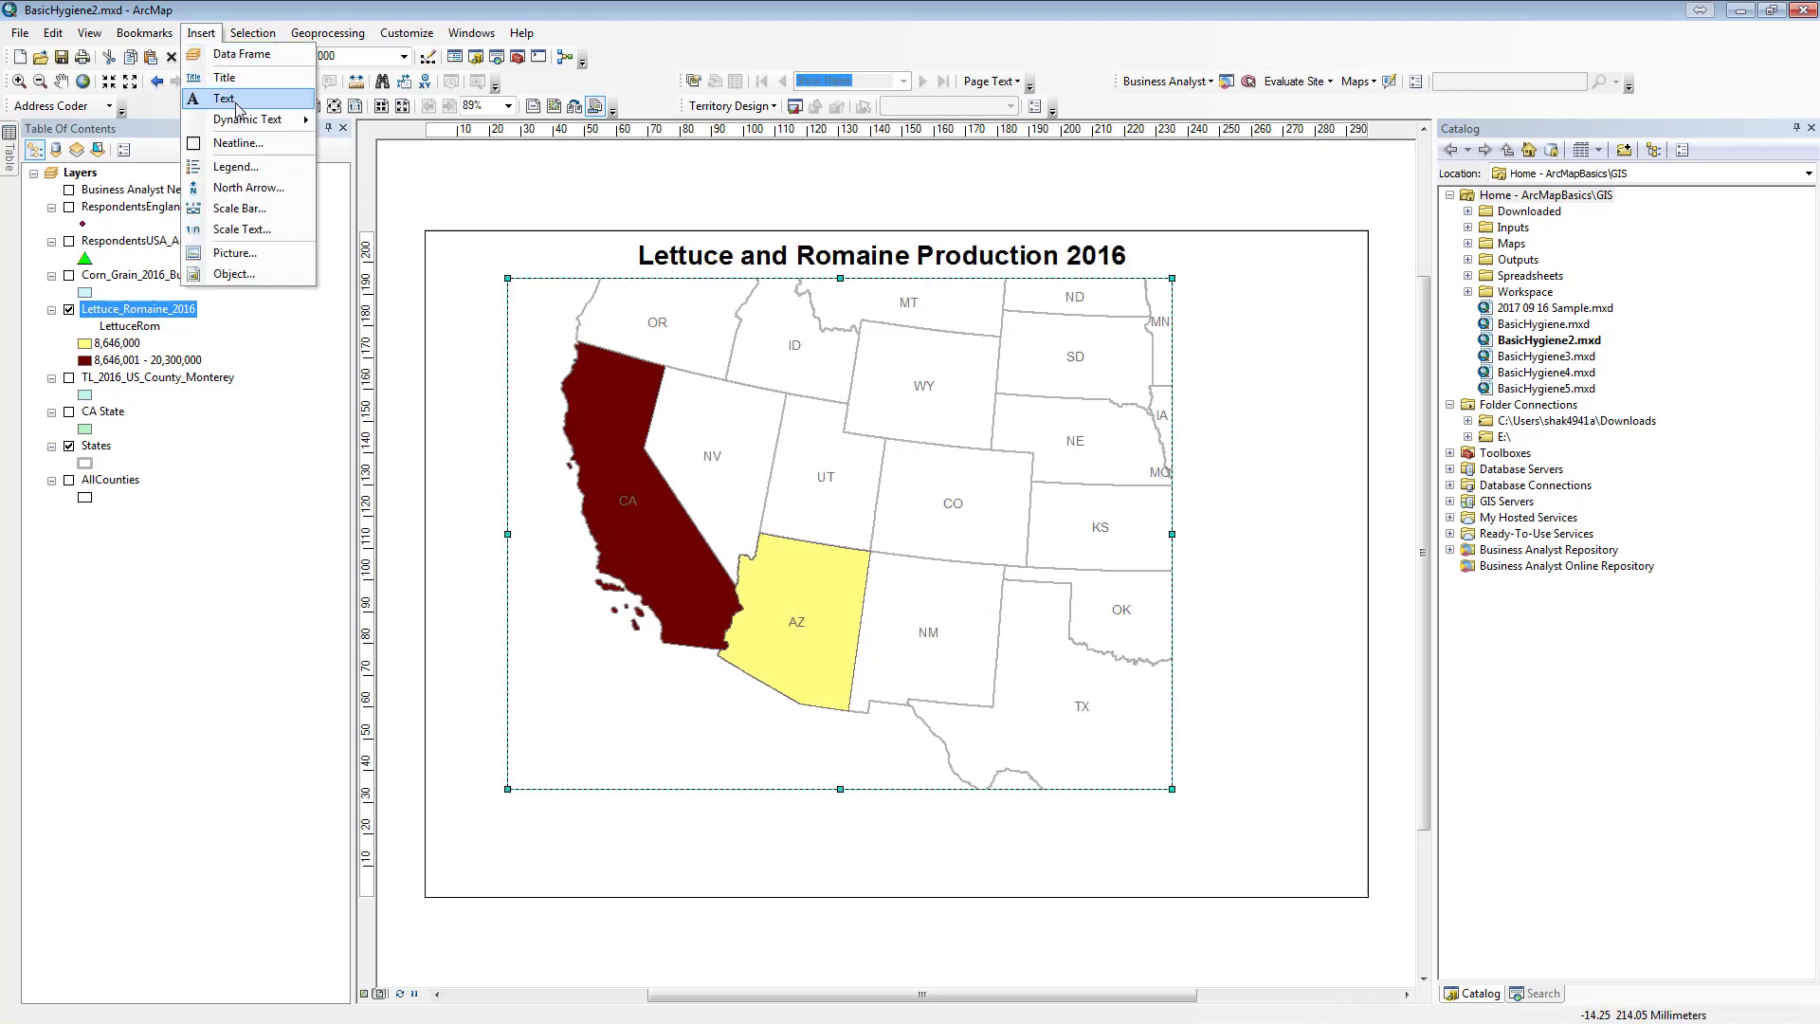
mouse_move(234, 122)
click(236, 167)
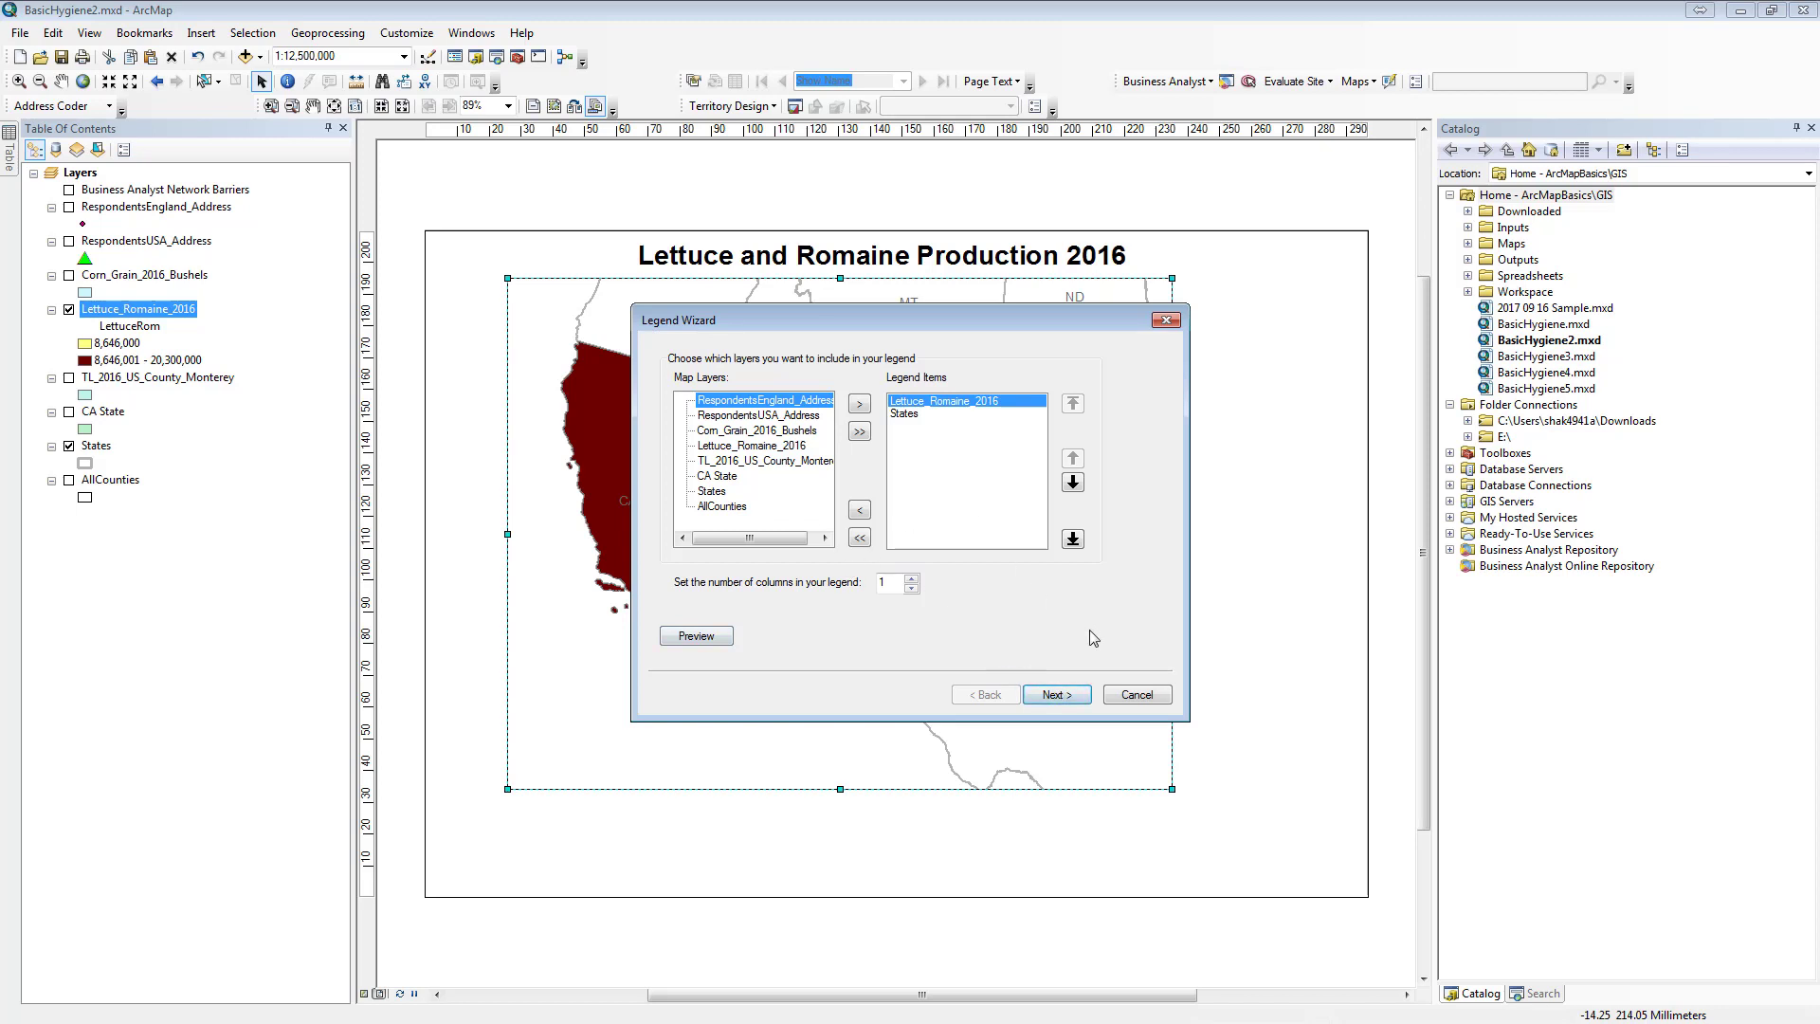
click(709, 637)
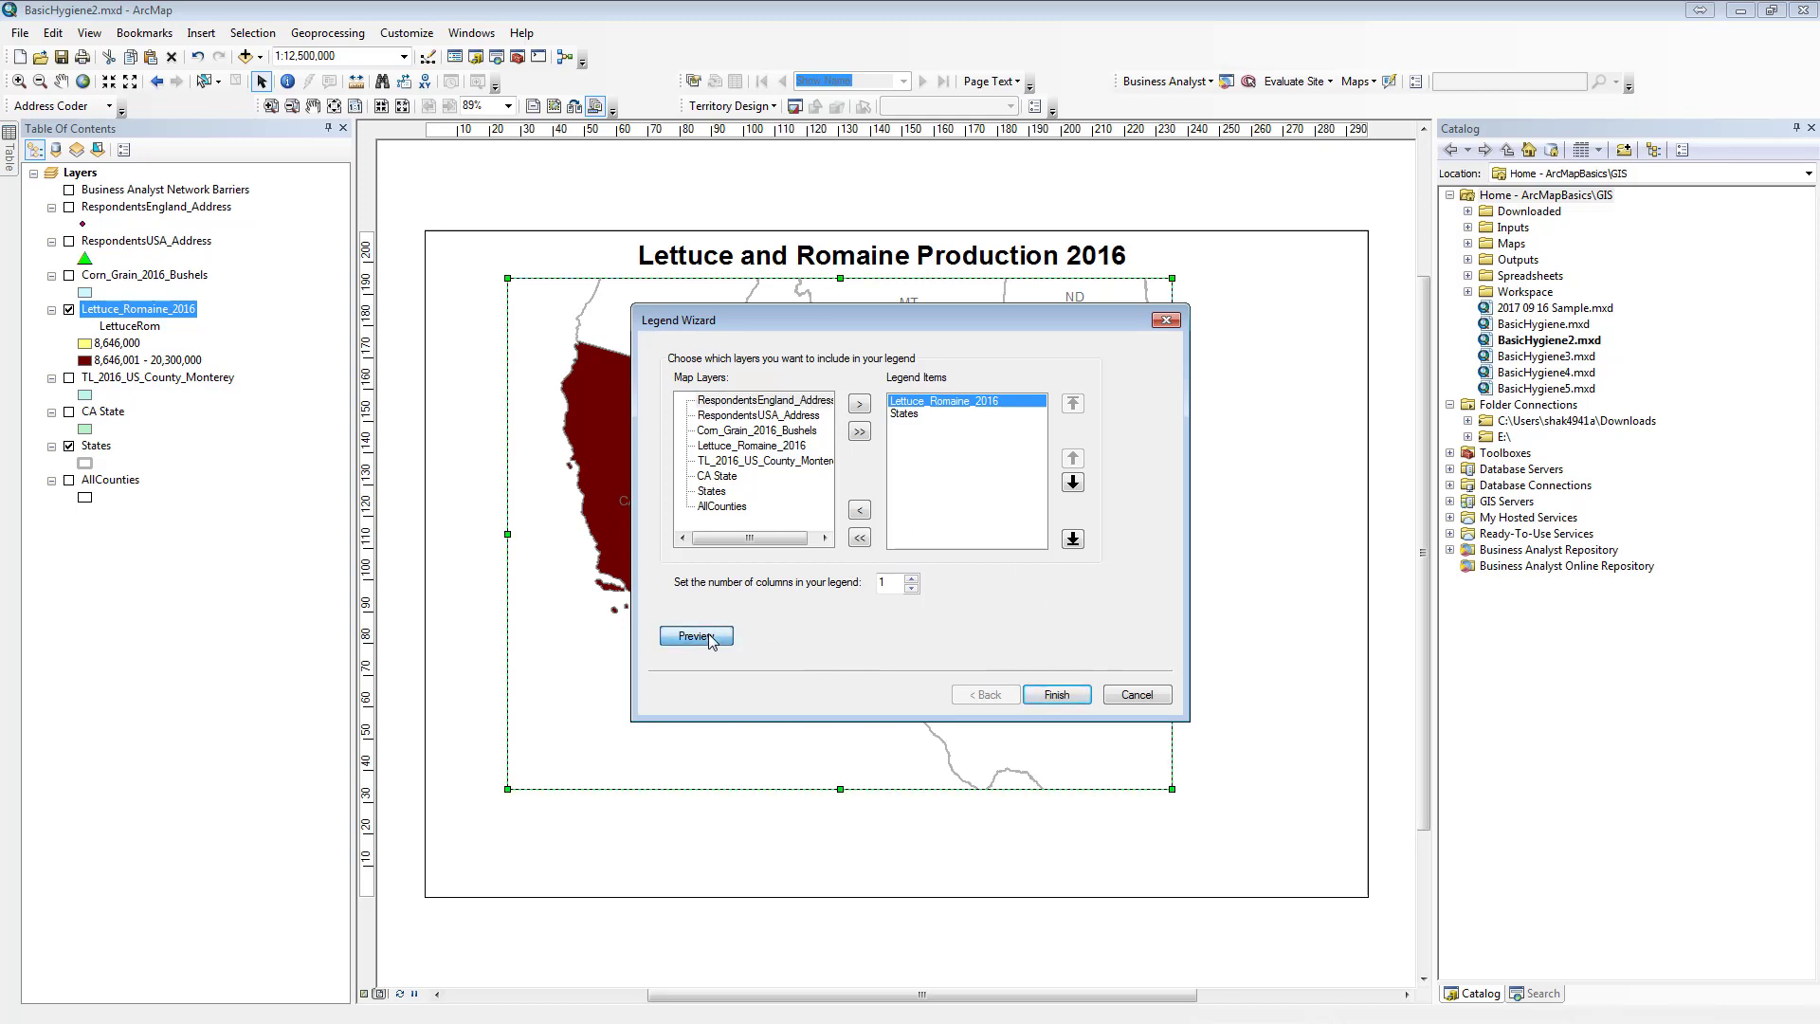
click(1052, 696)
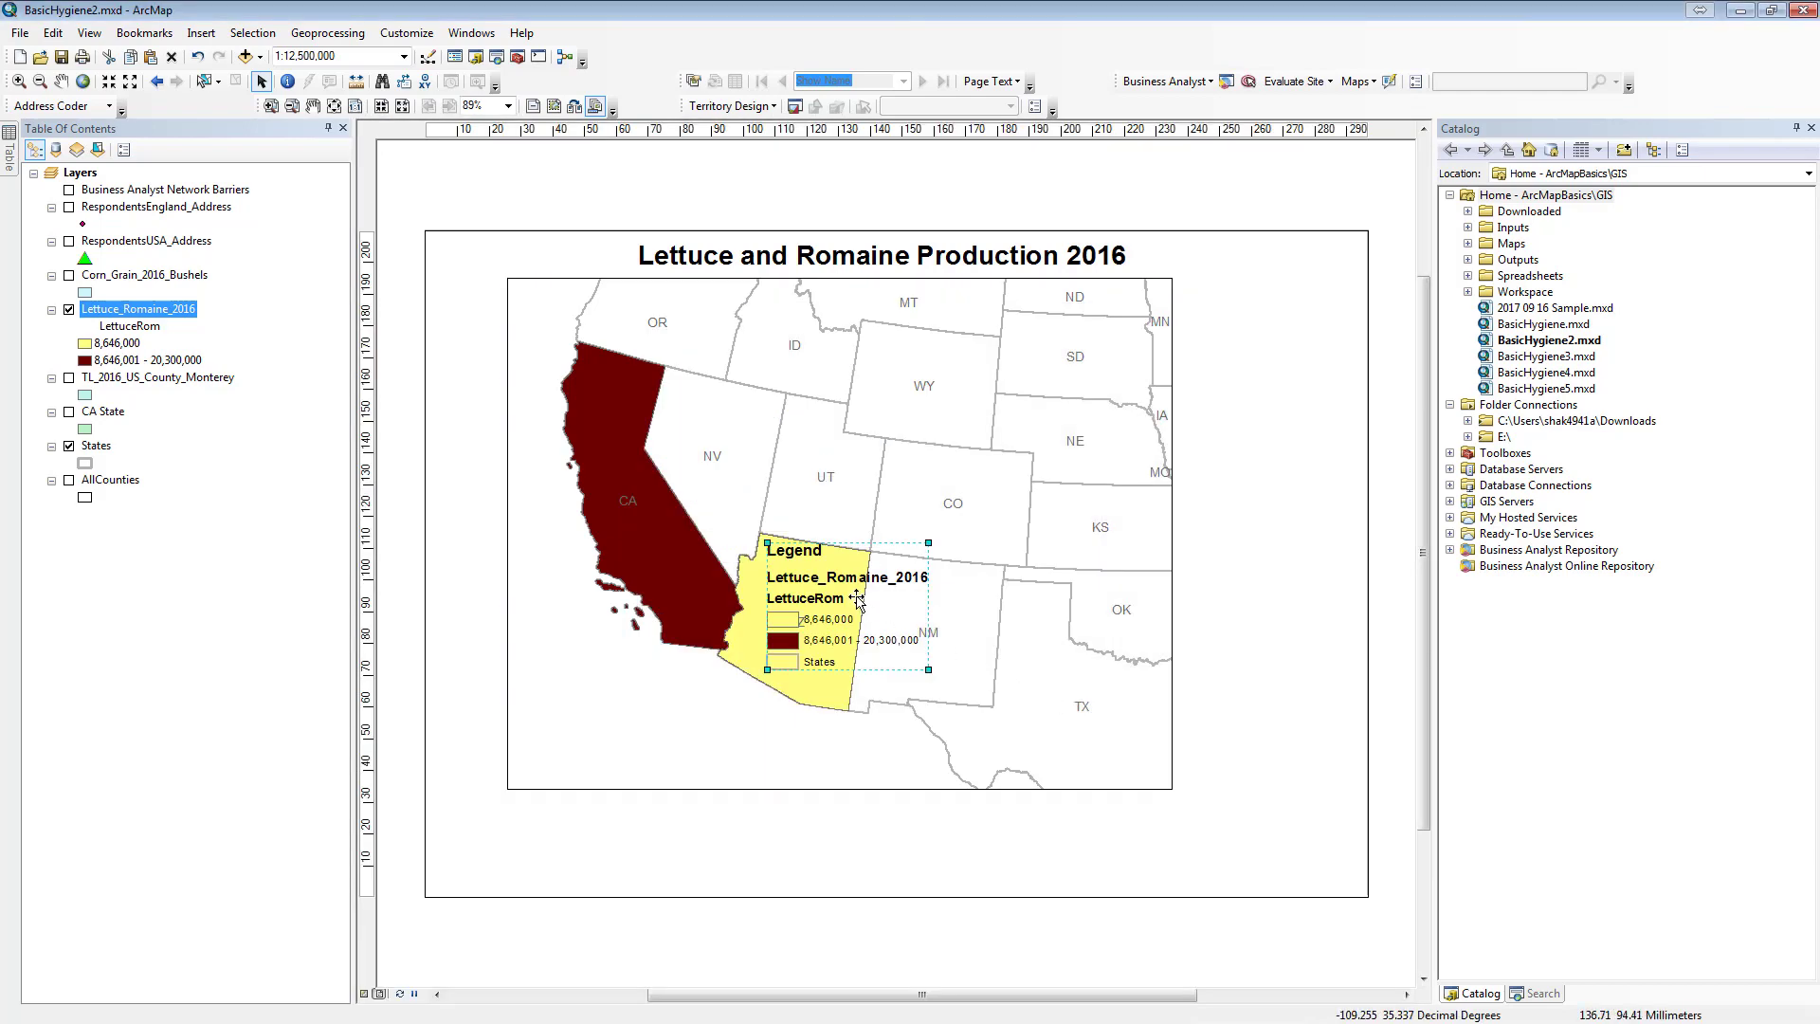
drag(856, 597, 582, 717)
- Insert the ESRI North 4 north arrow and place it in the map frame's upper-right corner
click(200, 32)
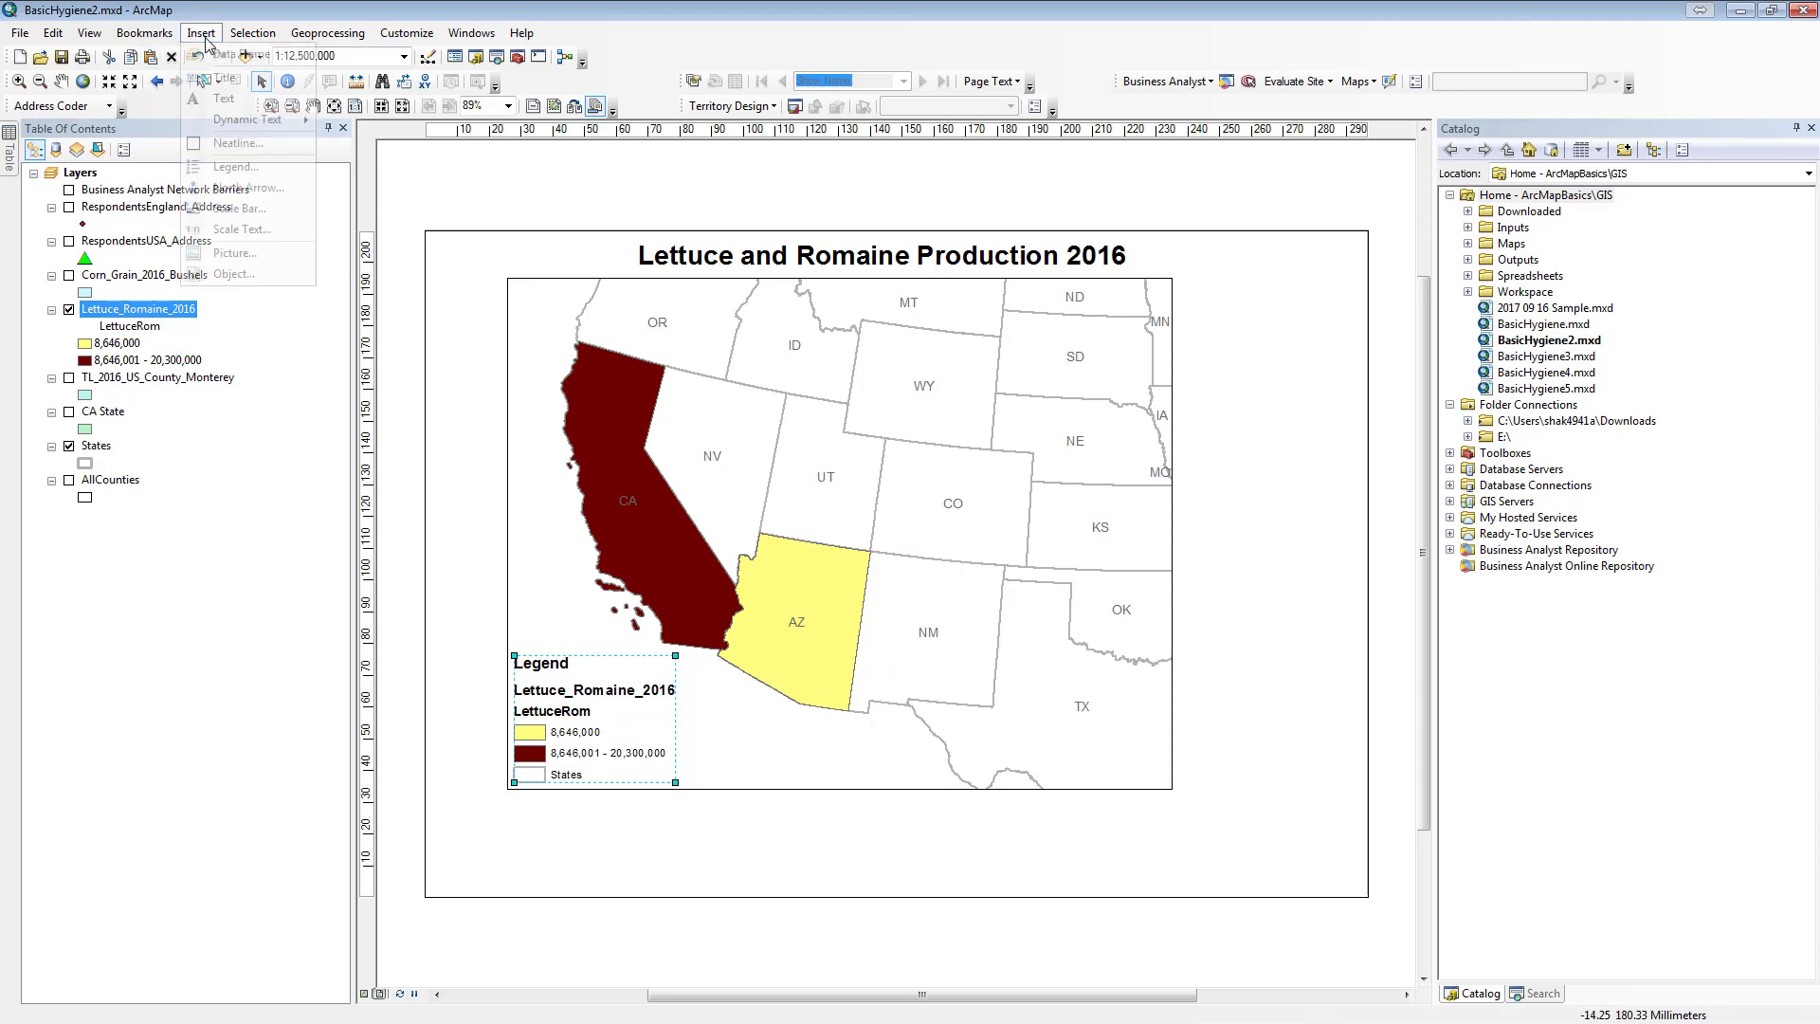
click(236, 189)
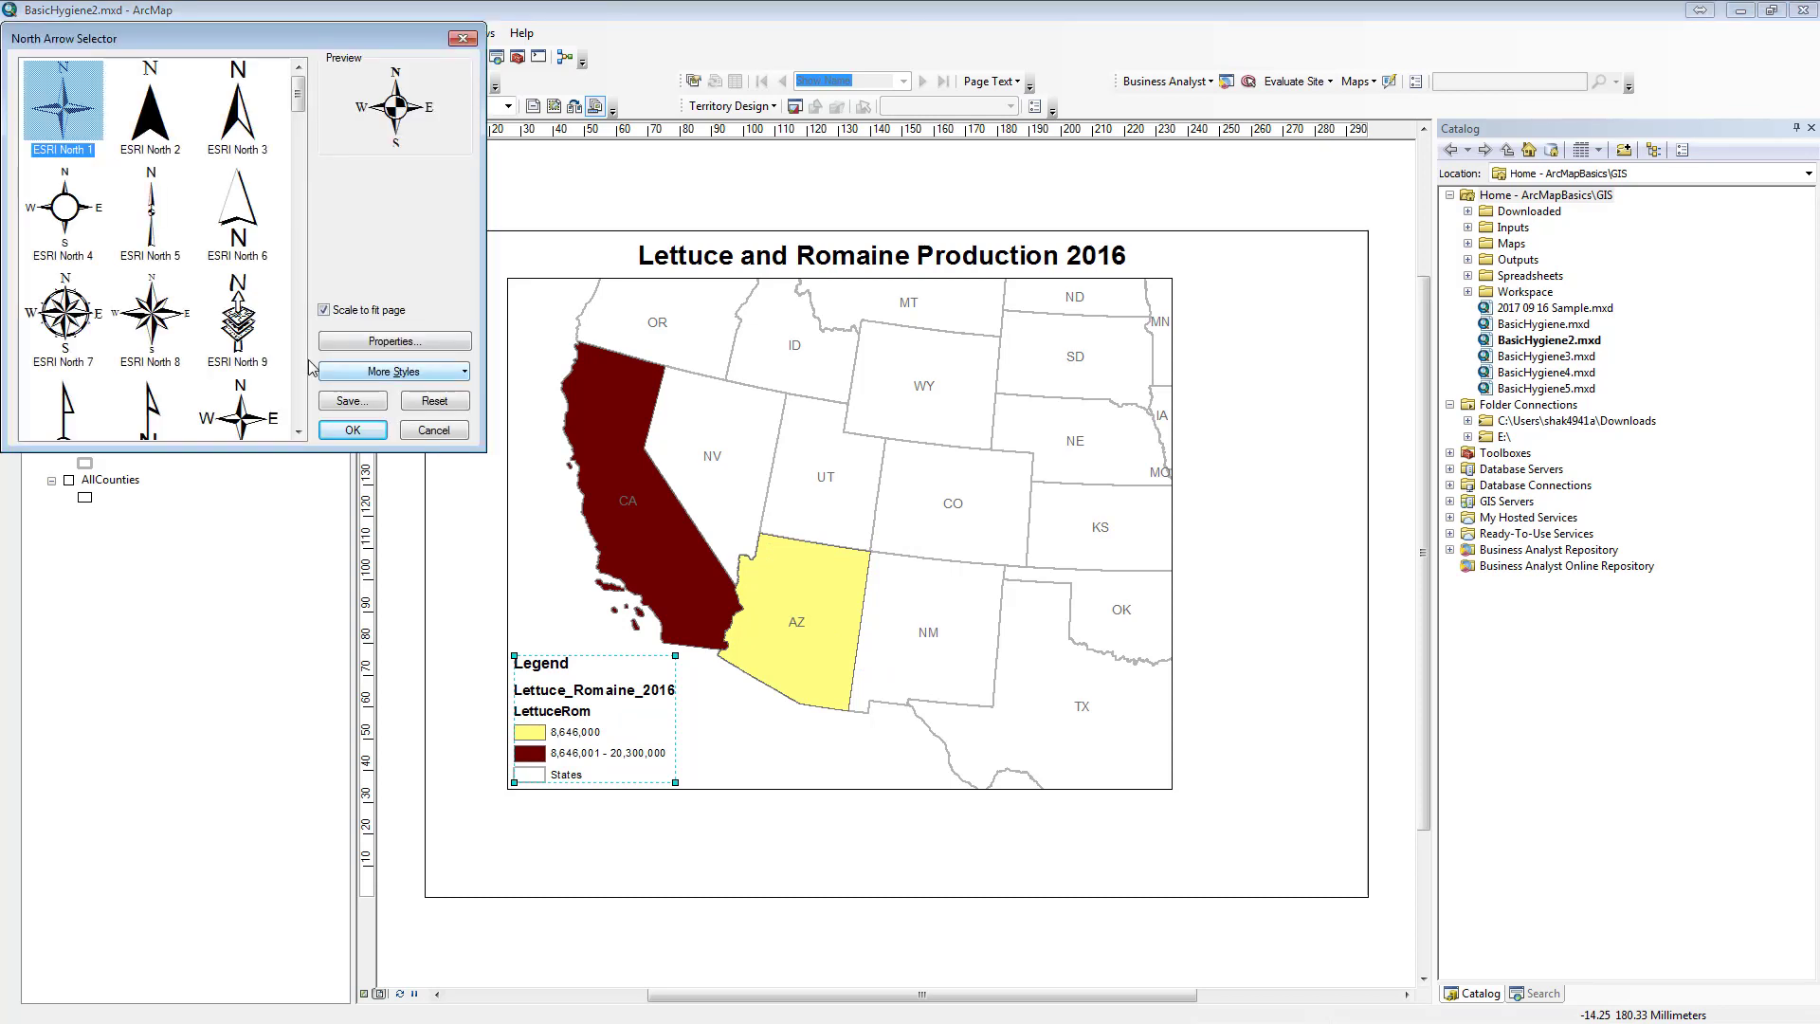
double_click(81, 224)
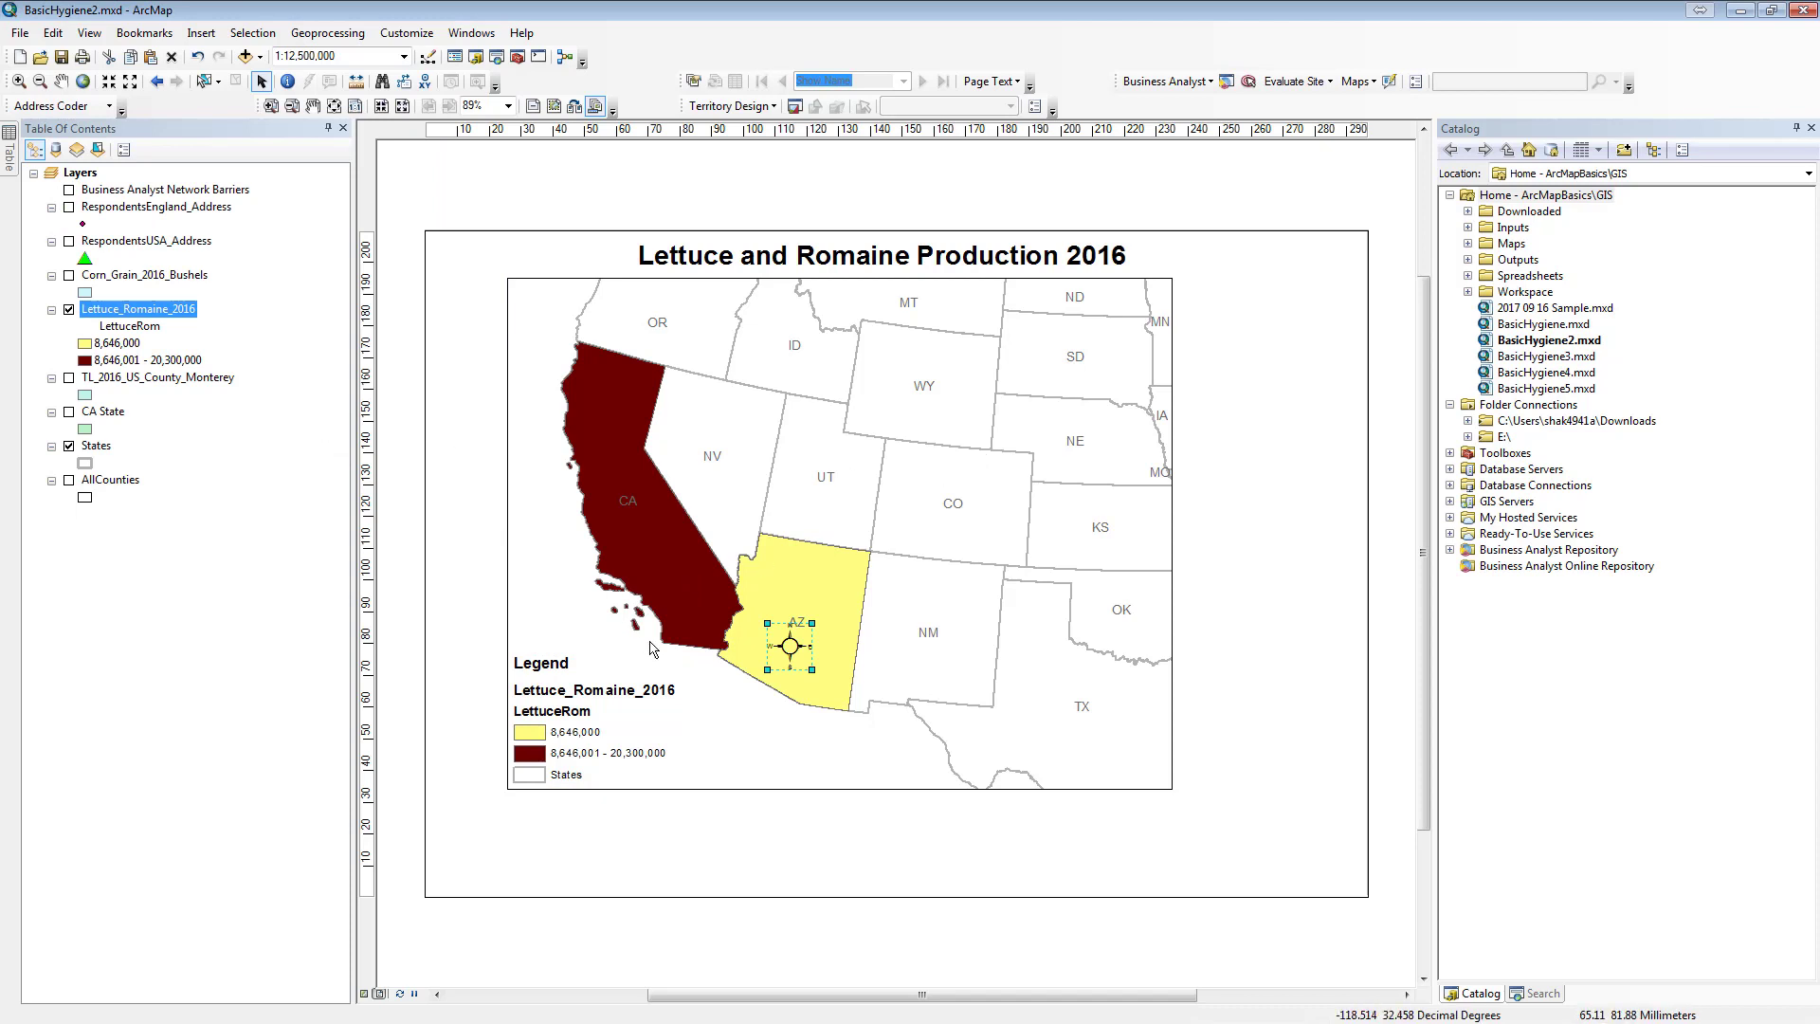
click(1272, 335)
drag(792, 654, 1130, 332)
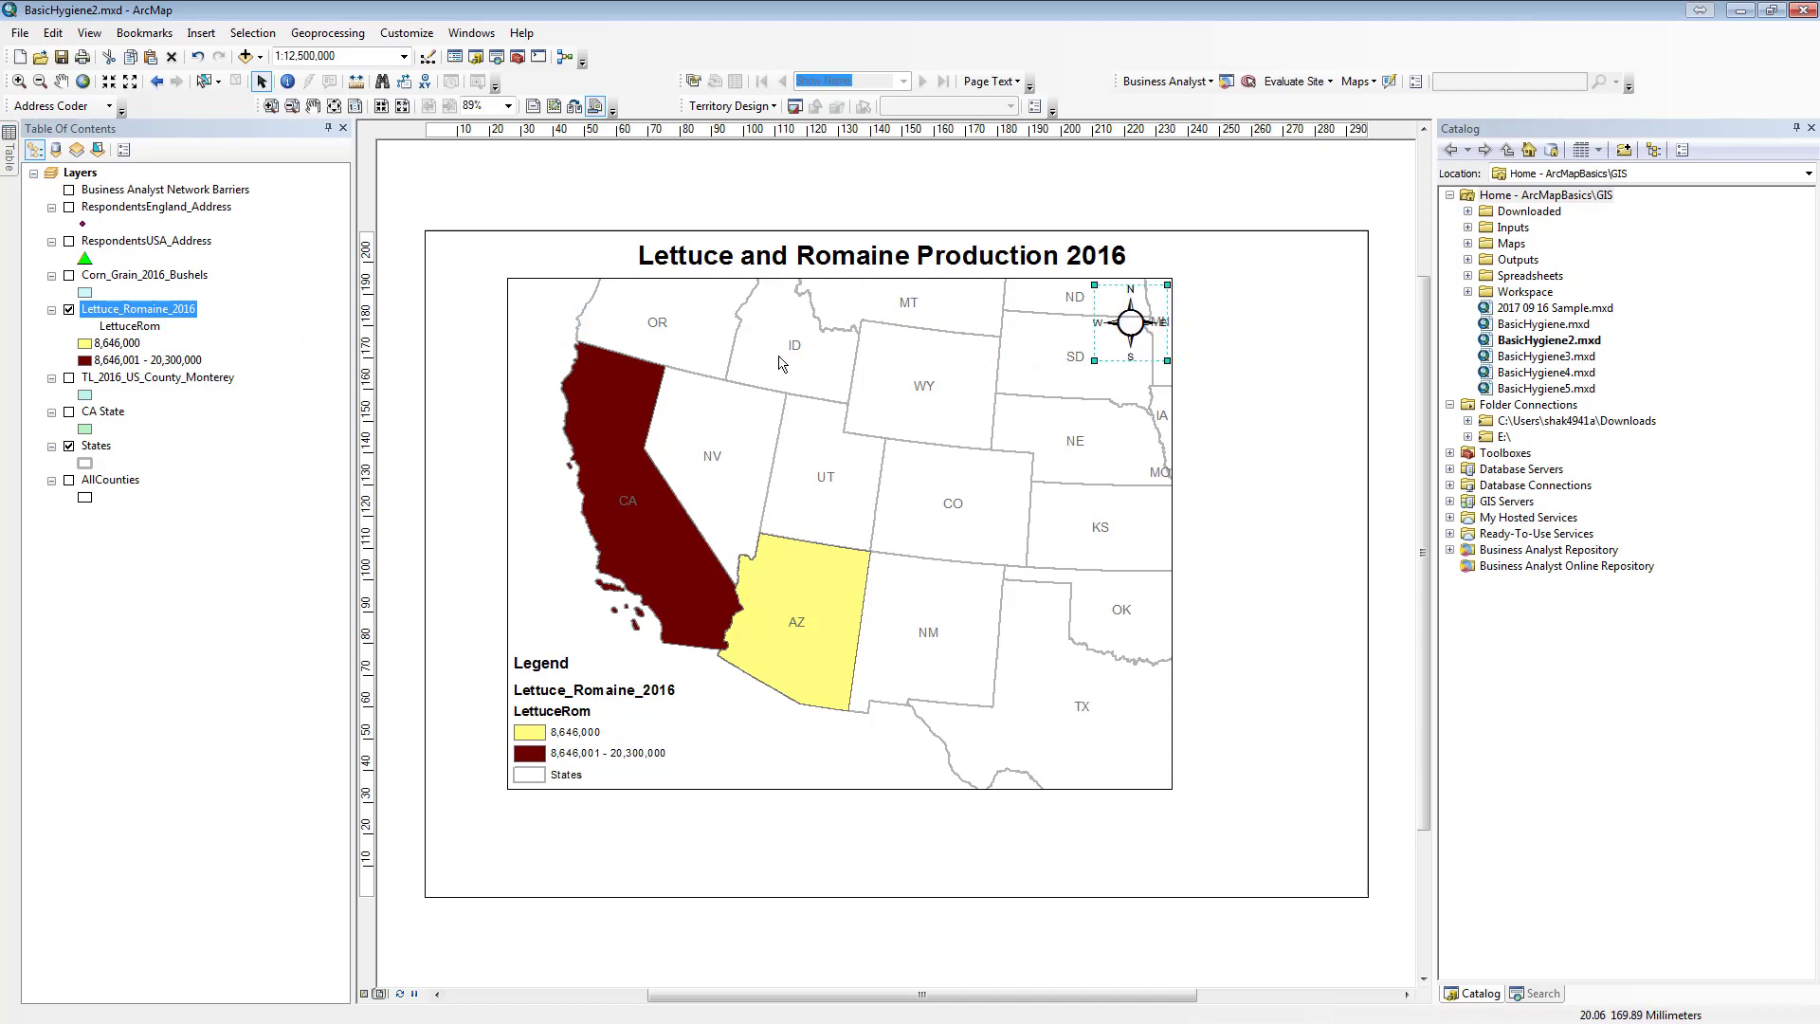
- Insert a Scale Line 3 scale bar and place it just below the map frame, under the legend
click(201, 33)
click(254, 210)
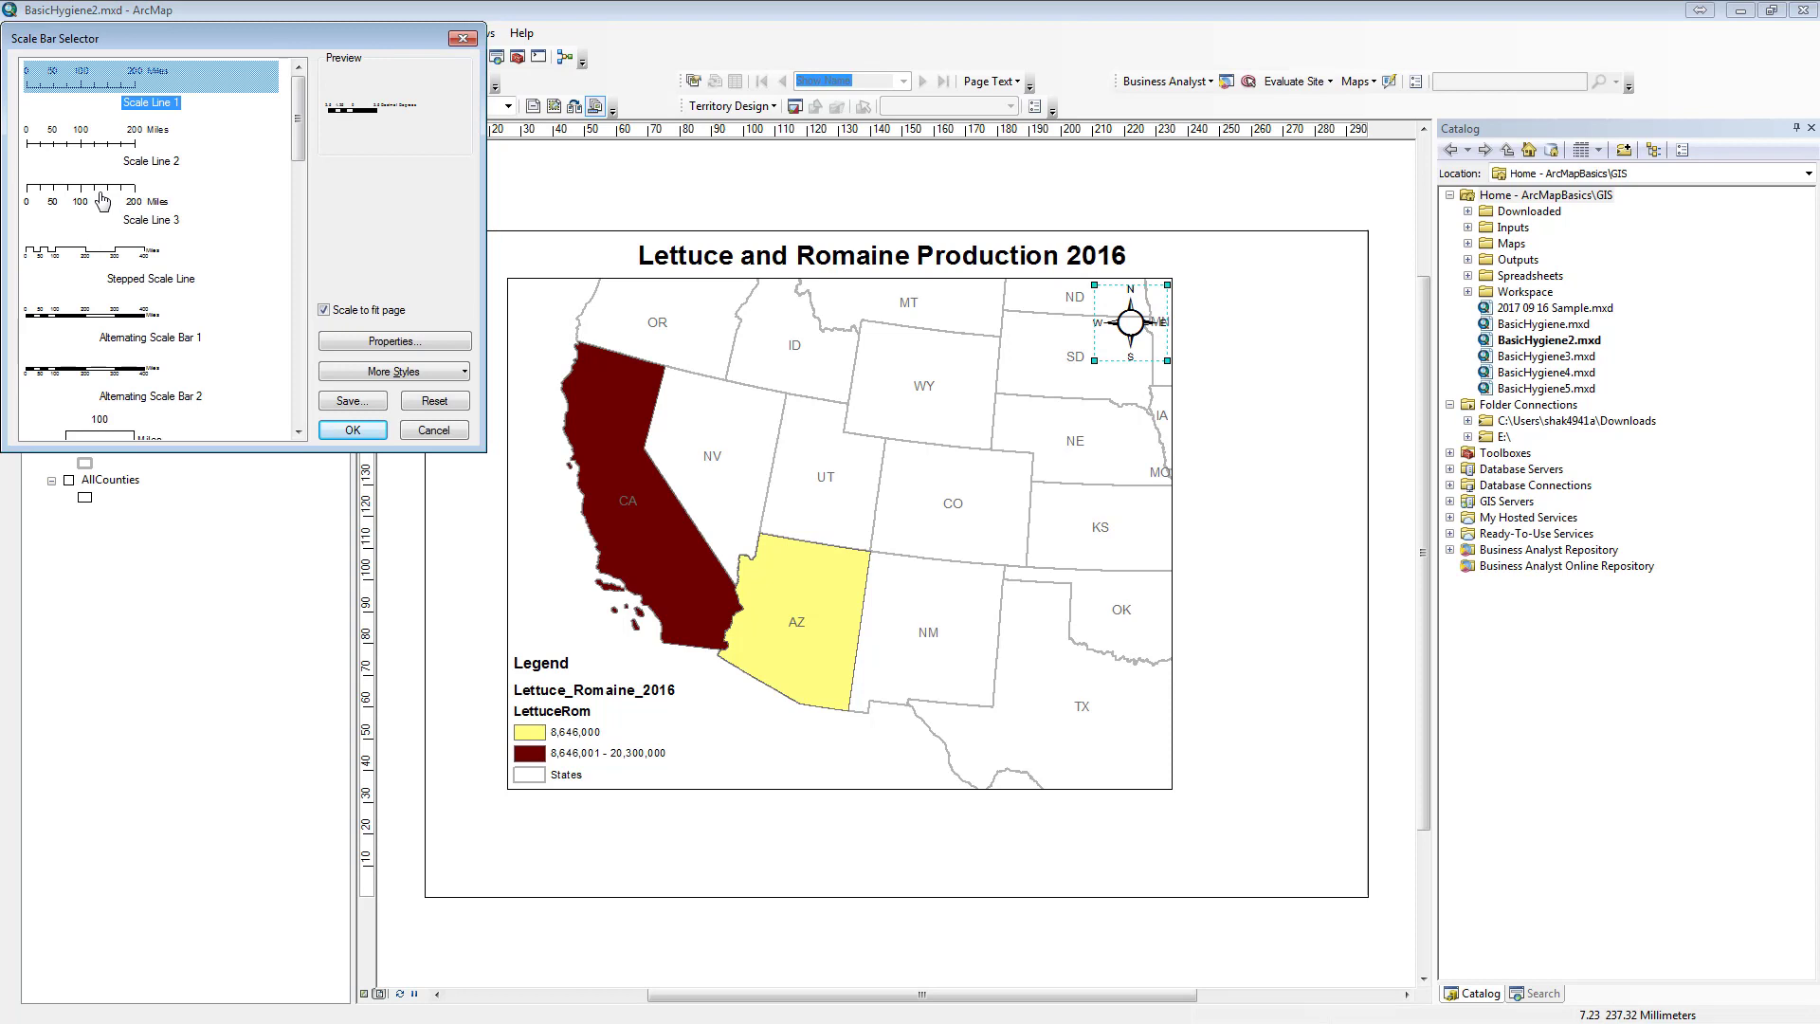
click(102, 200)
click(352, 429)
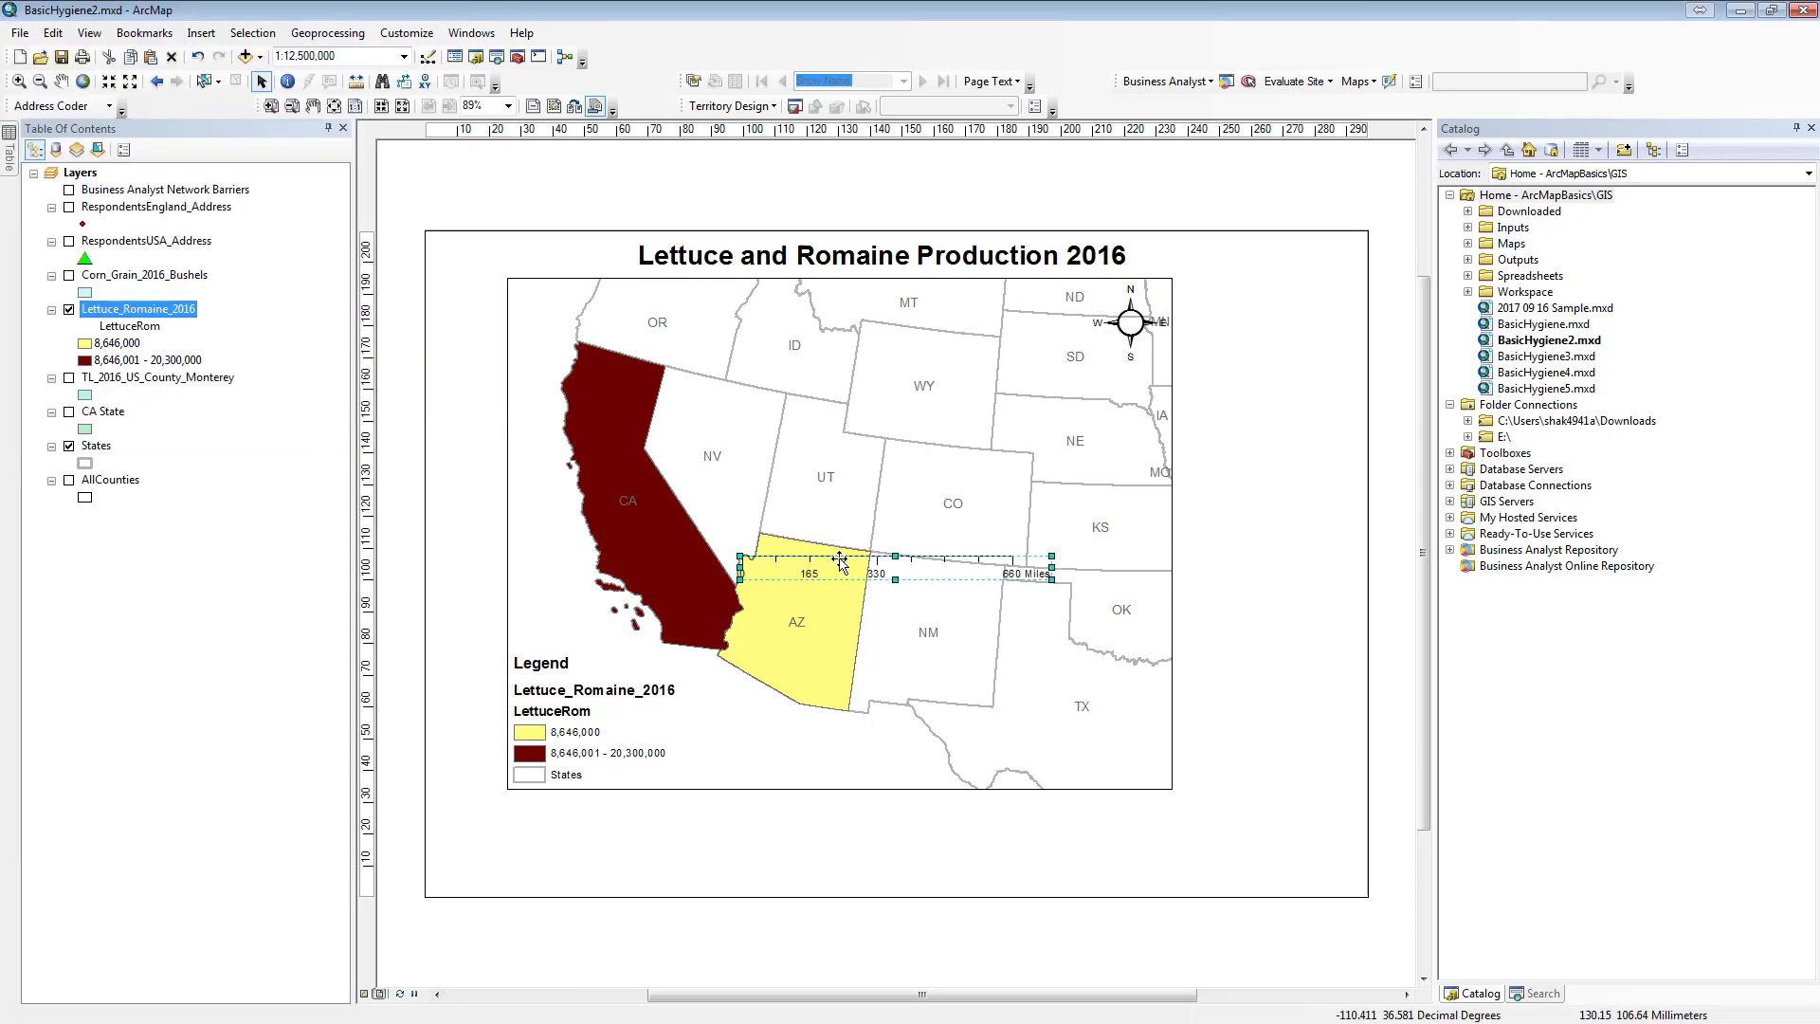
drag(851, 572, 618, 812)
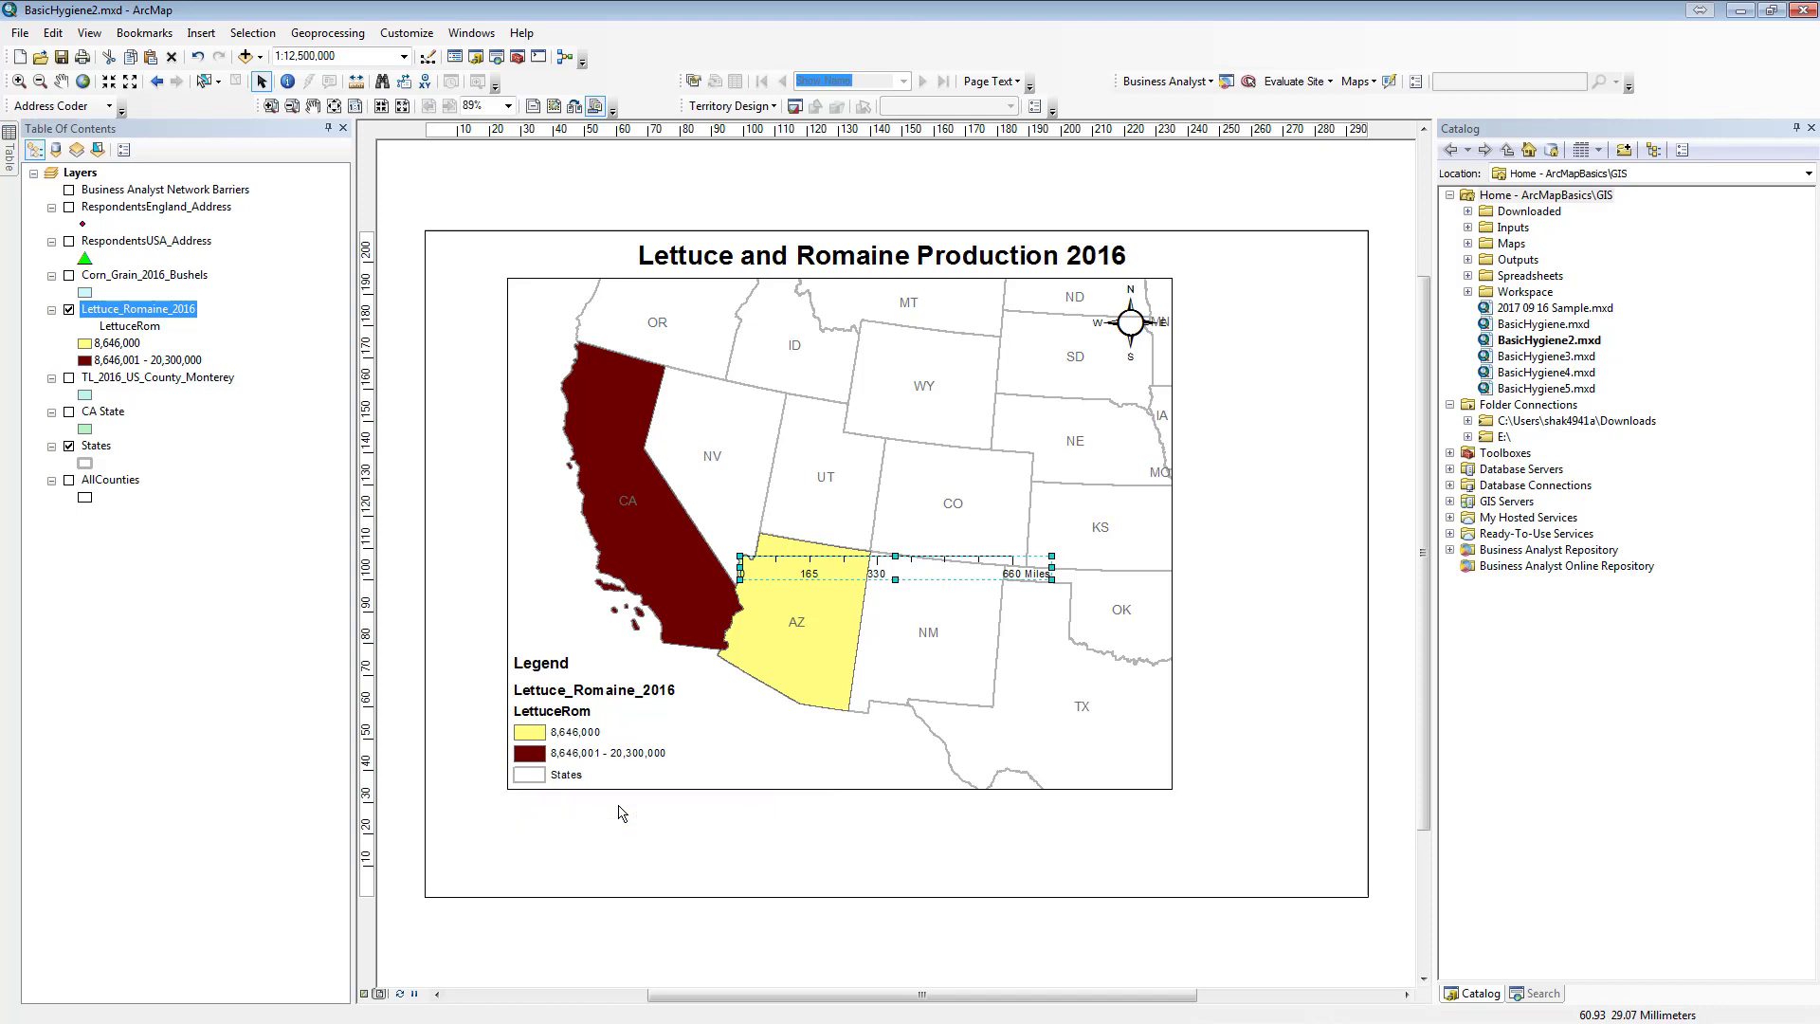
- Insert scale text in the Inches = Miles style and place it beside the scale bar below the map frame
click(191, 34)
click(248, 229)
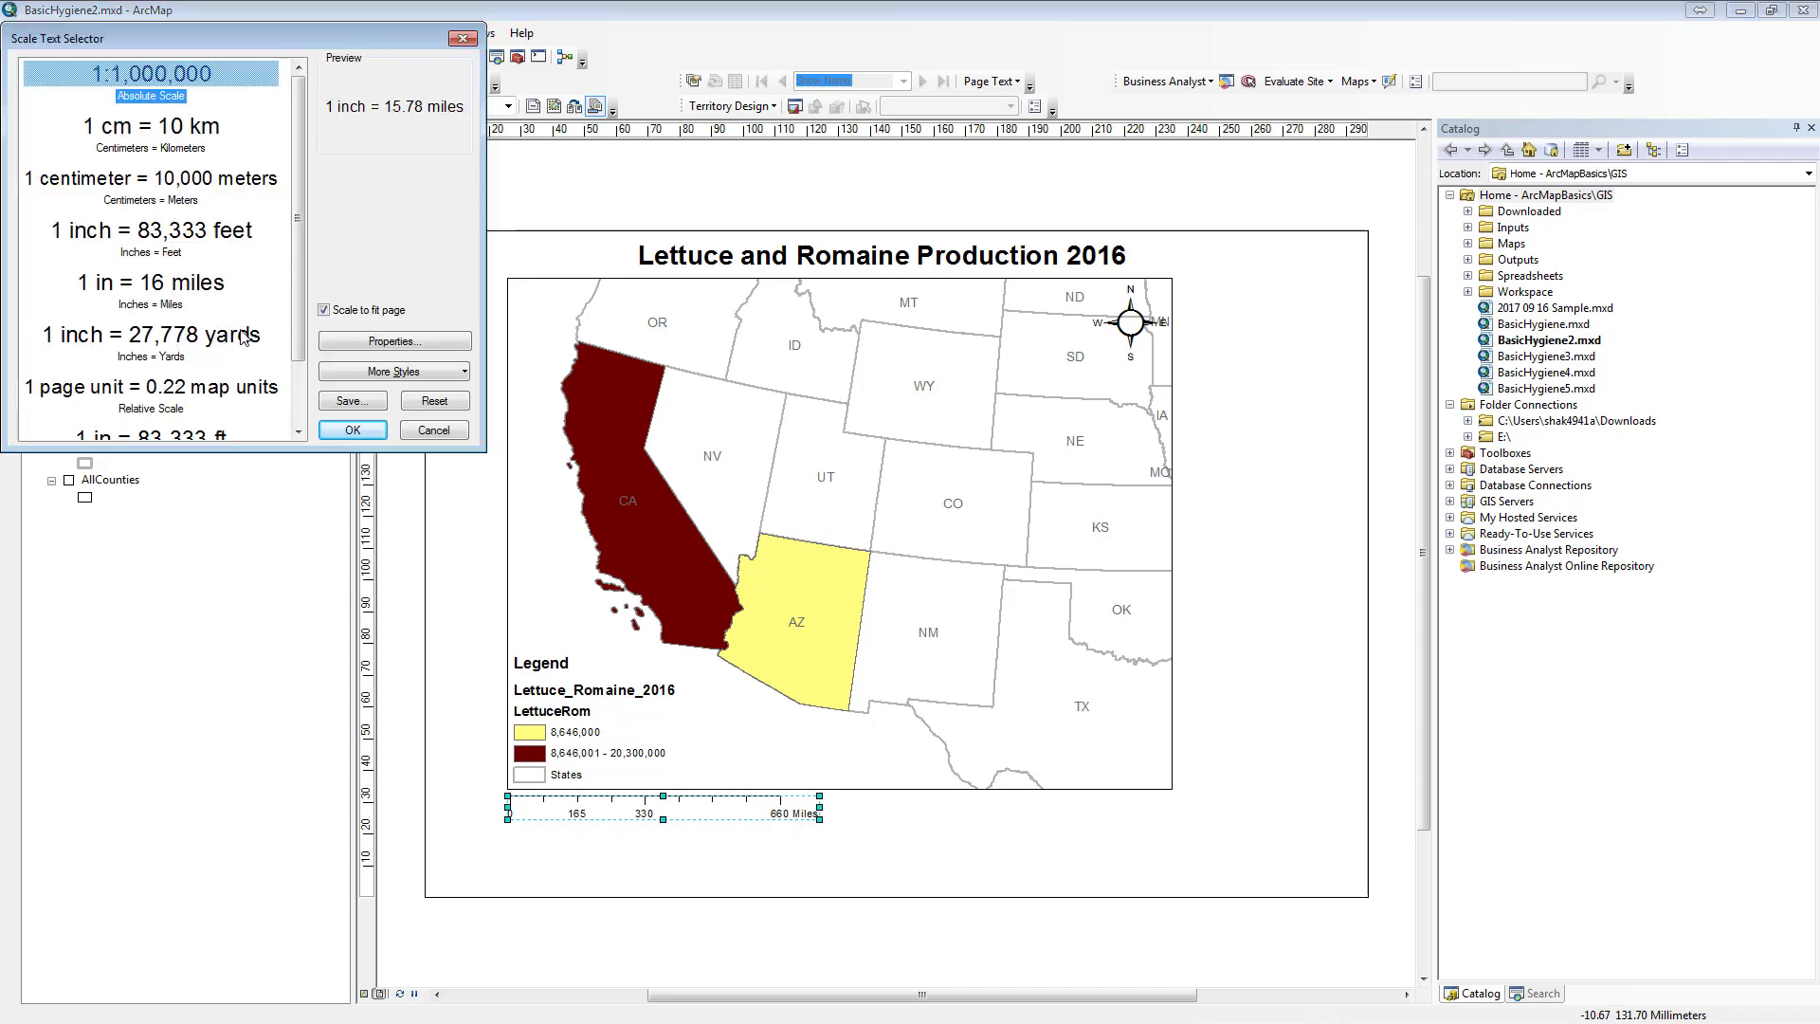
double_click(137, 281)
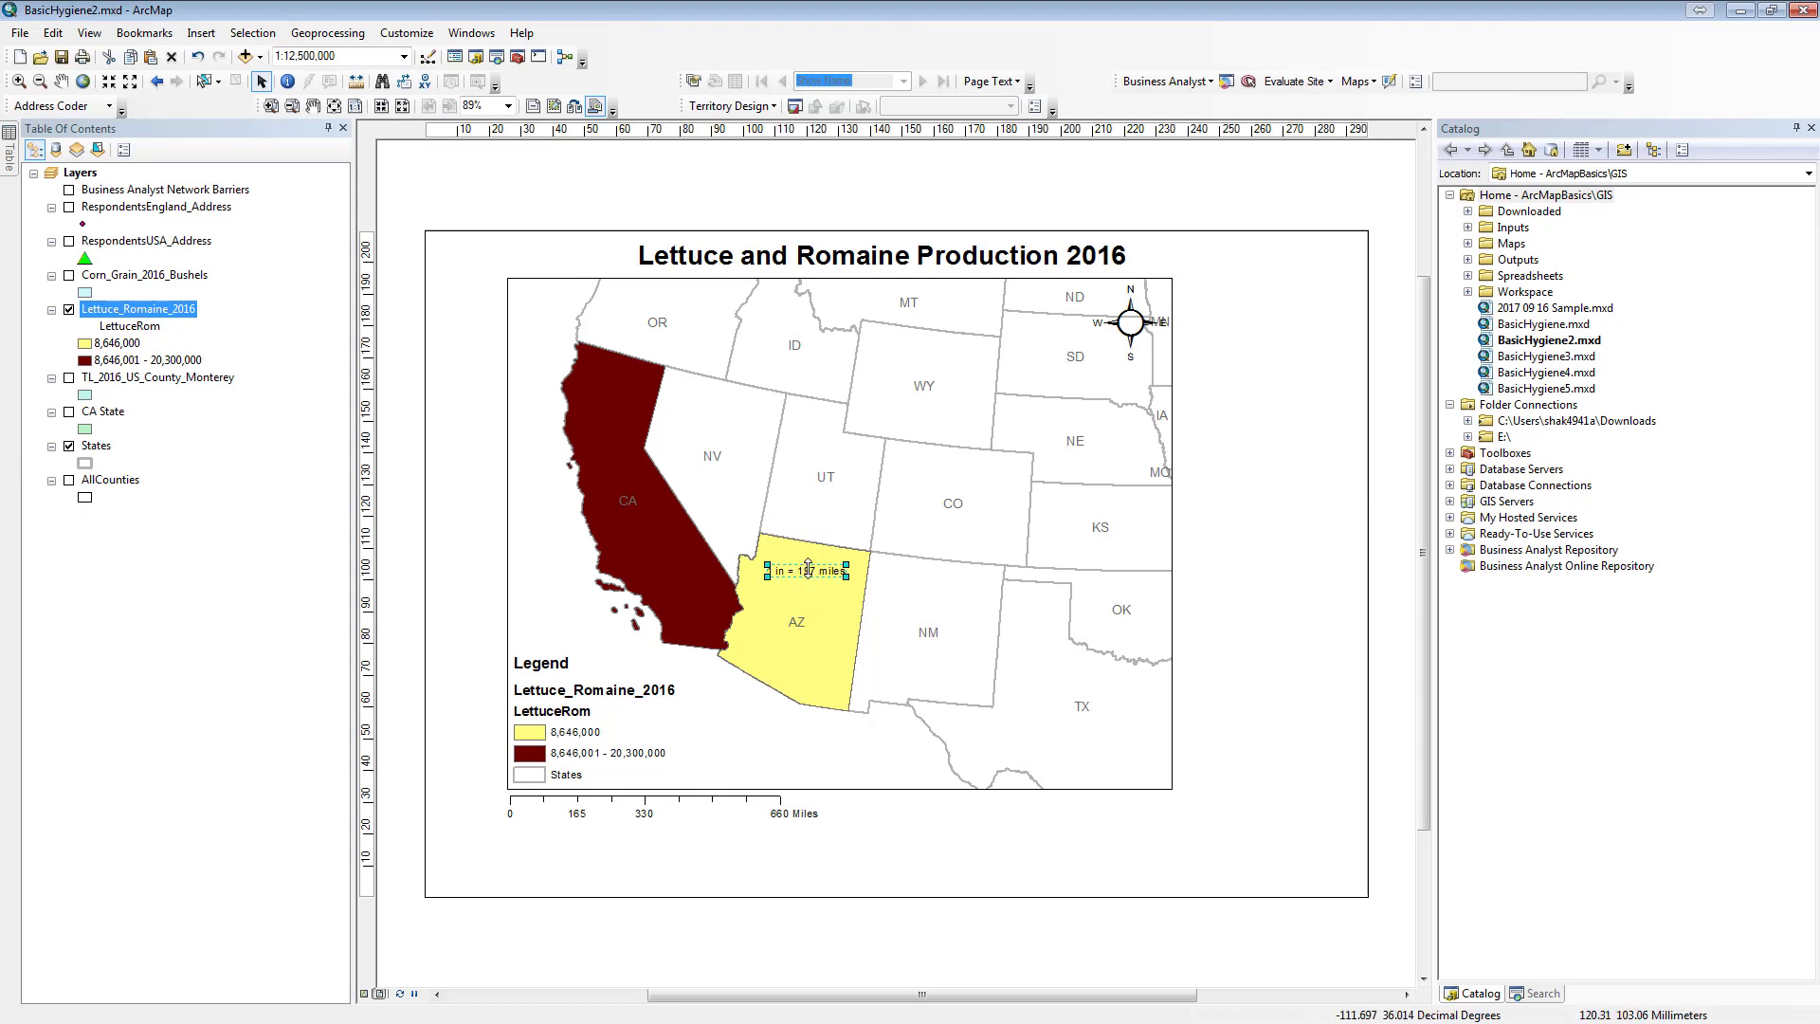
drag(817, 572, 949, 807)
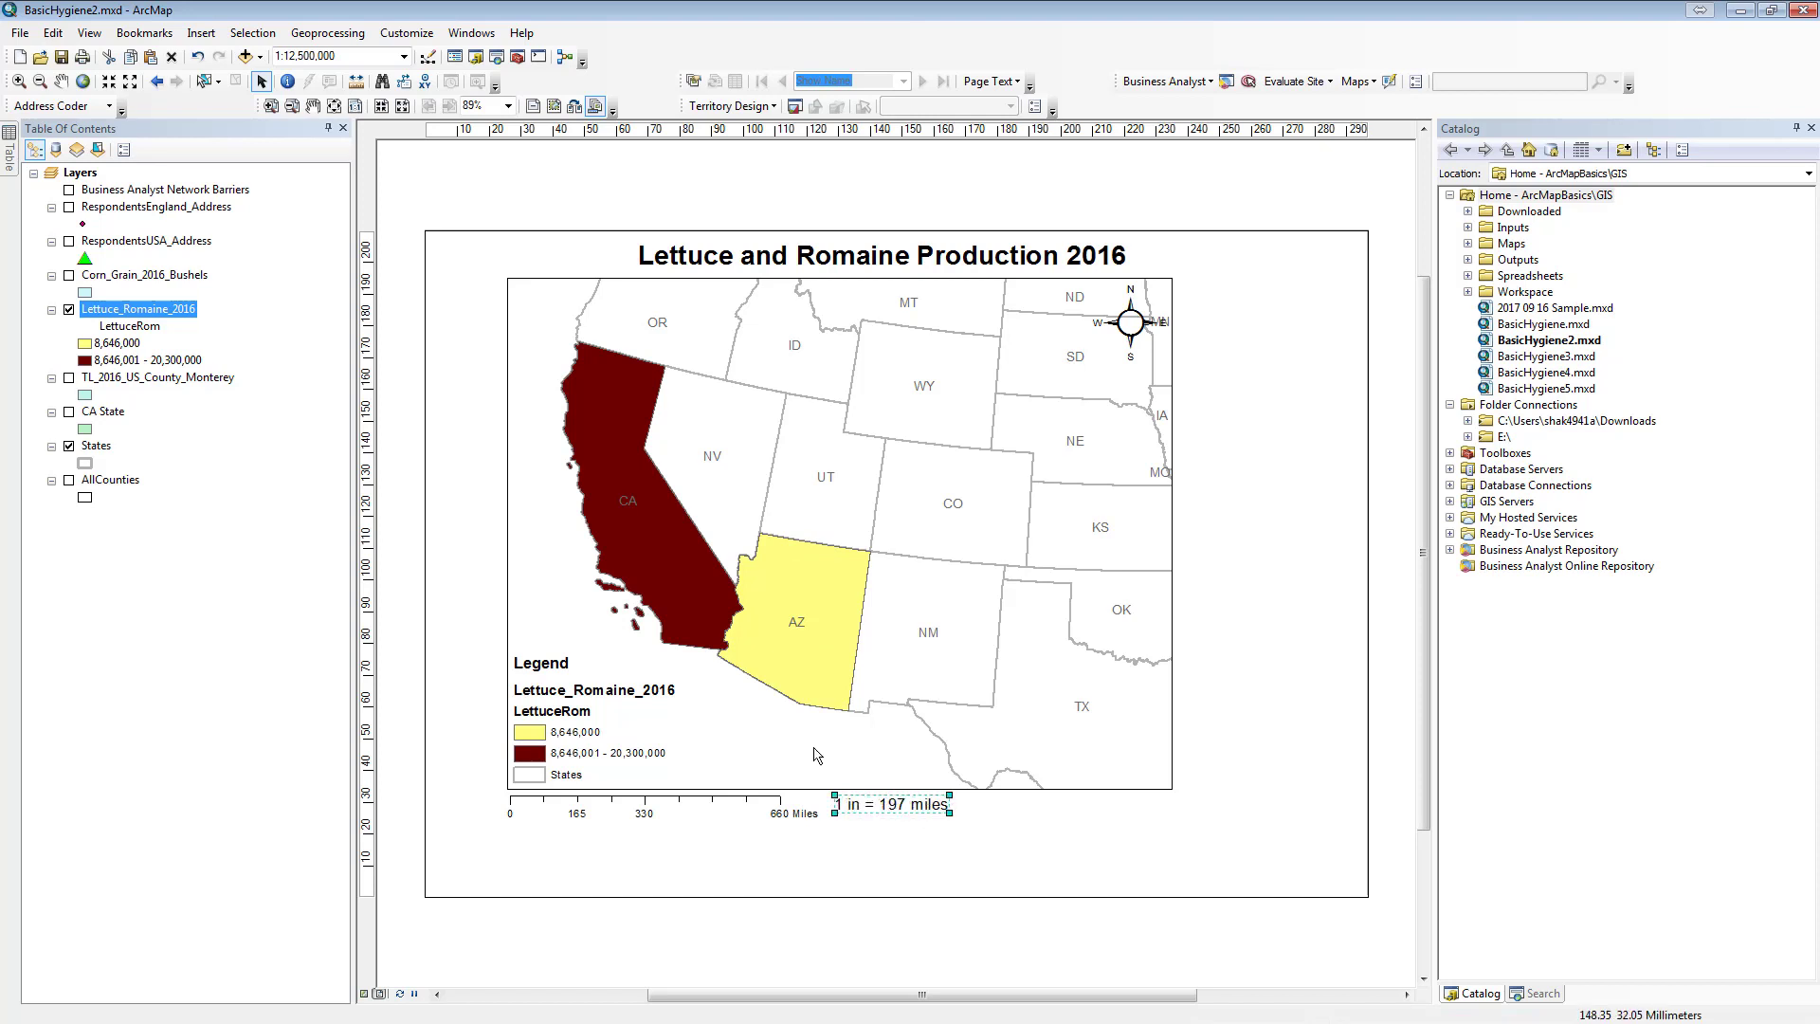
- Insert a text element with placeholder text and place it in the map frame's lower-right corner
click(201, 32)
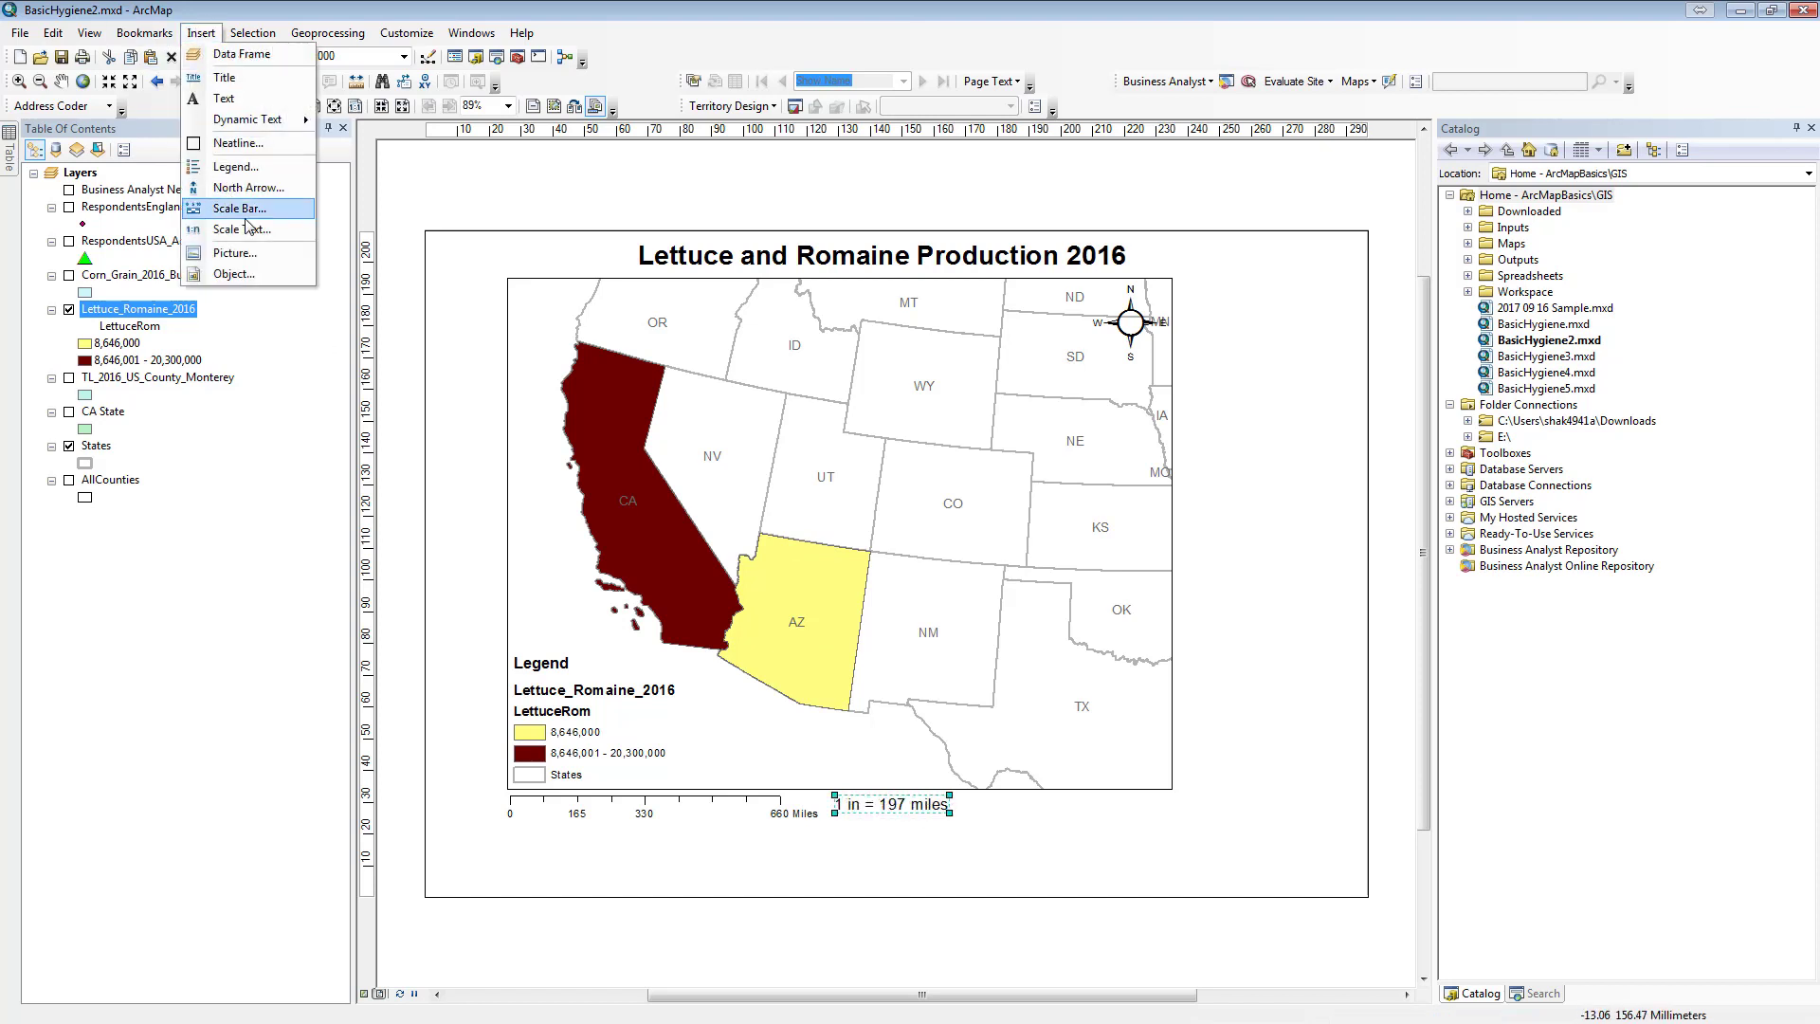
click(243, 106)
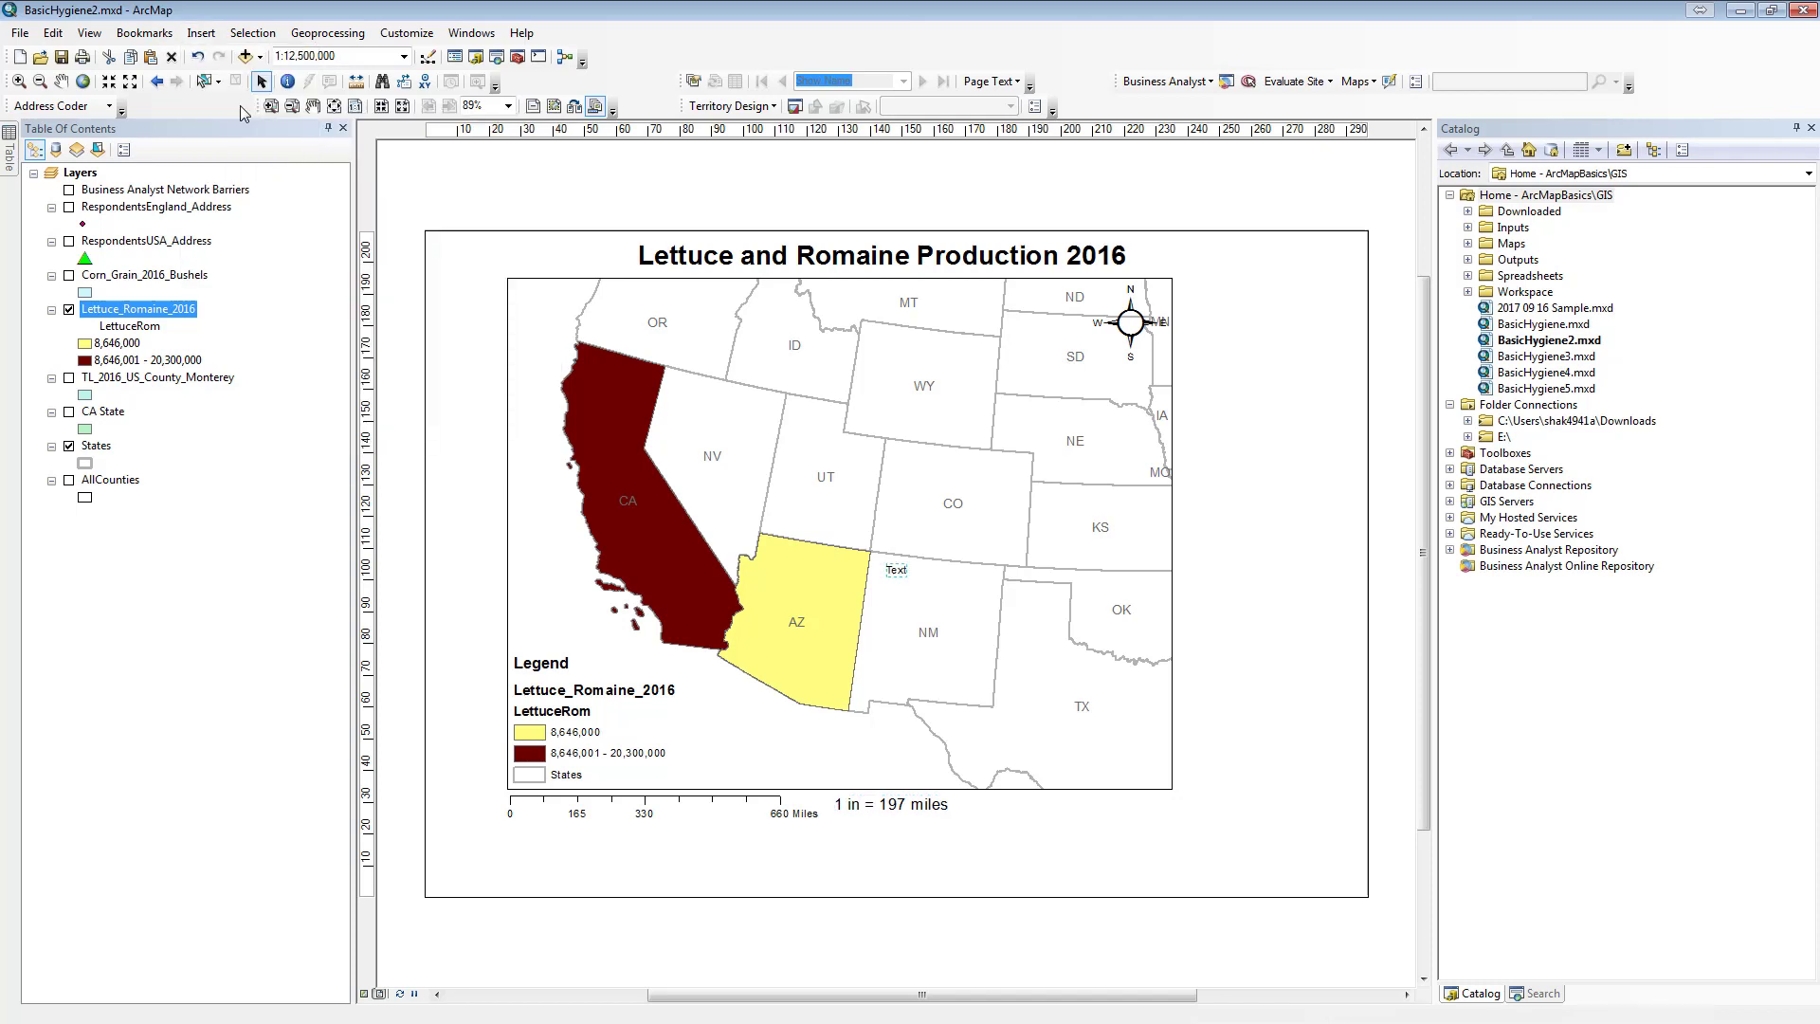
click(897, 571)
text(sadfsdfdsfdsafsdfsd)
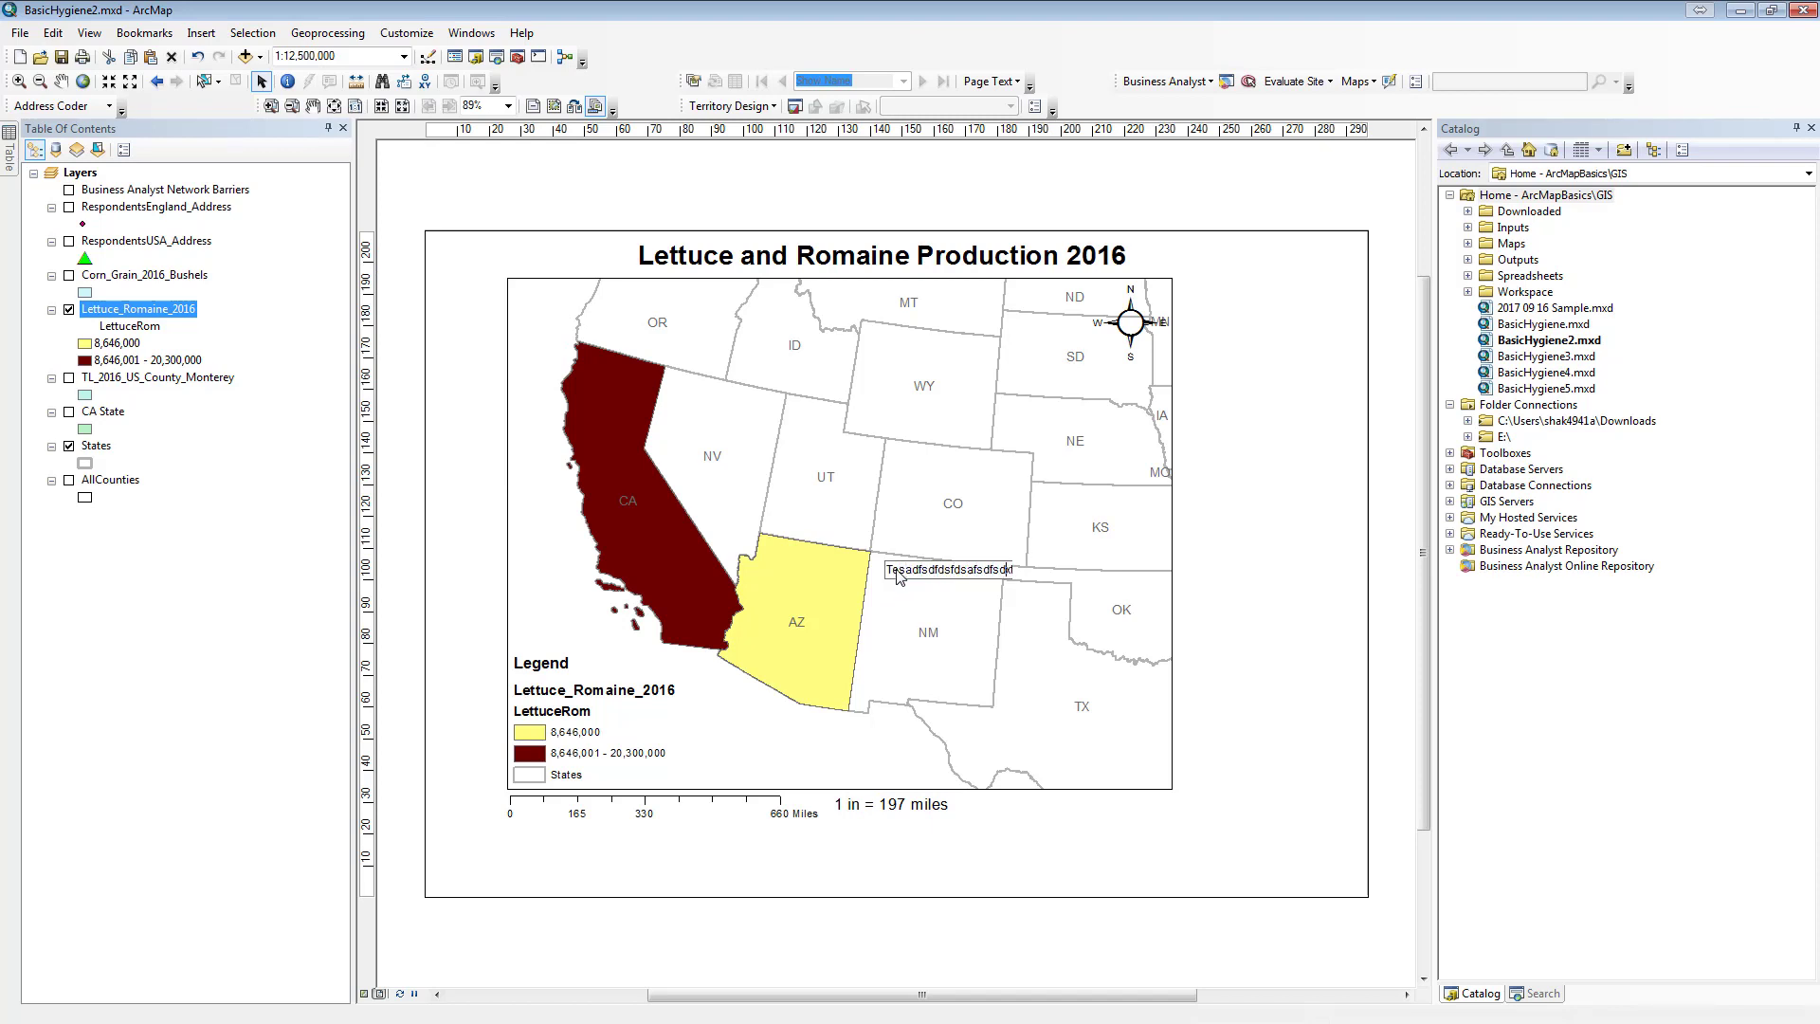
key(Return)
drag(899, 577, 1110, 786)
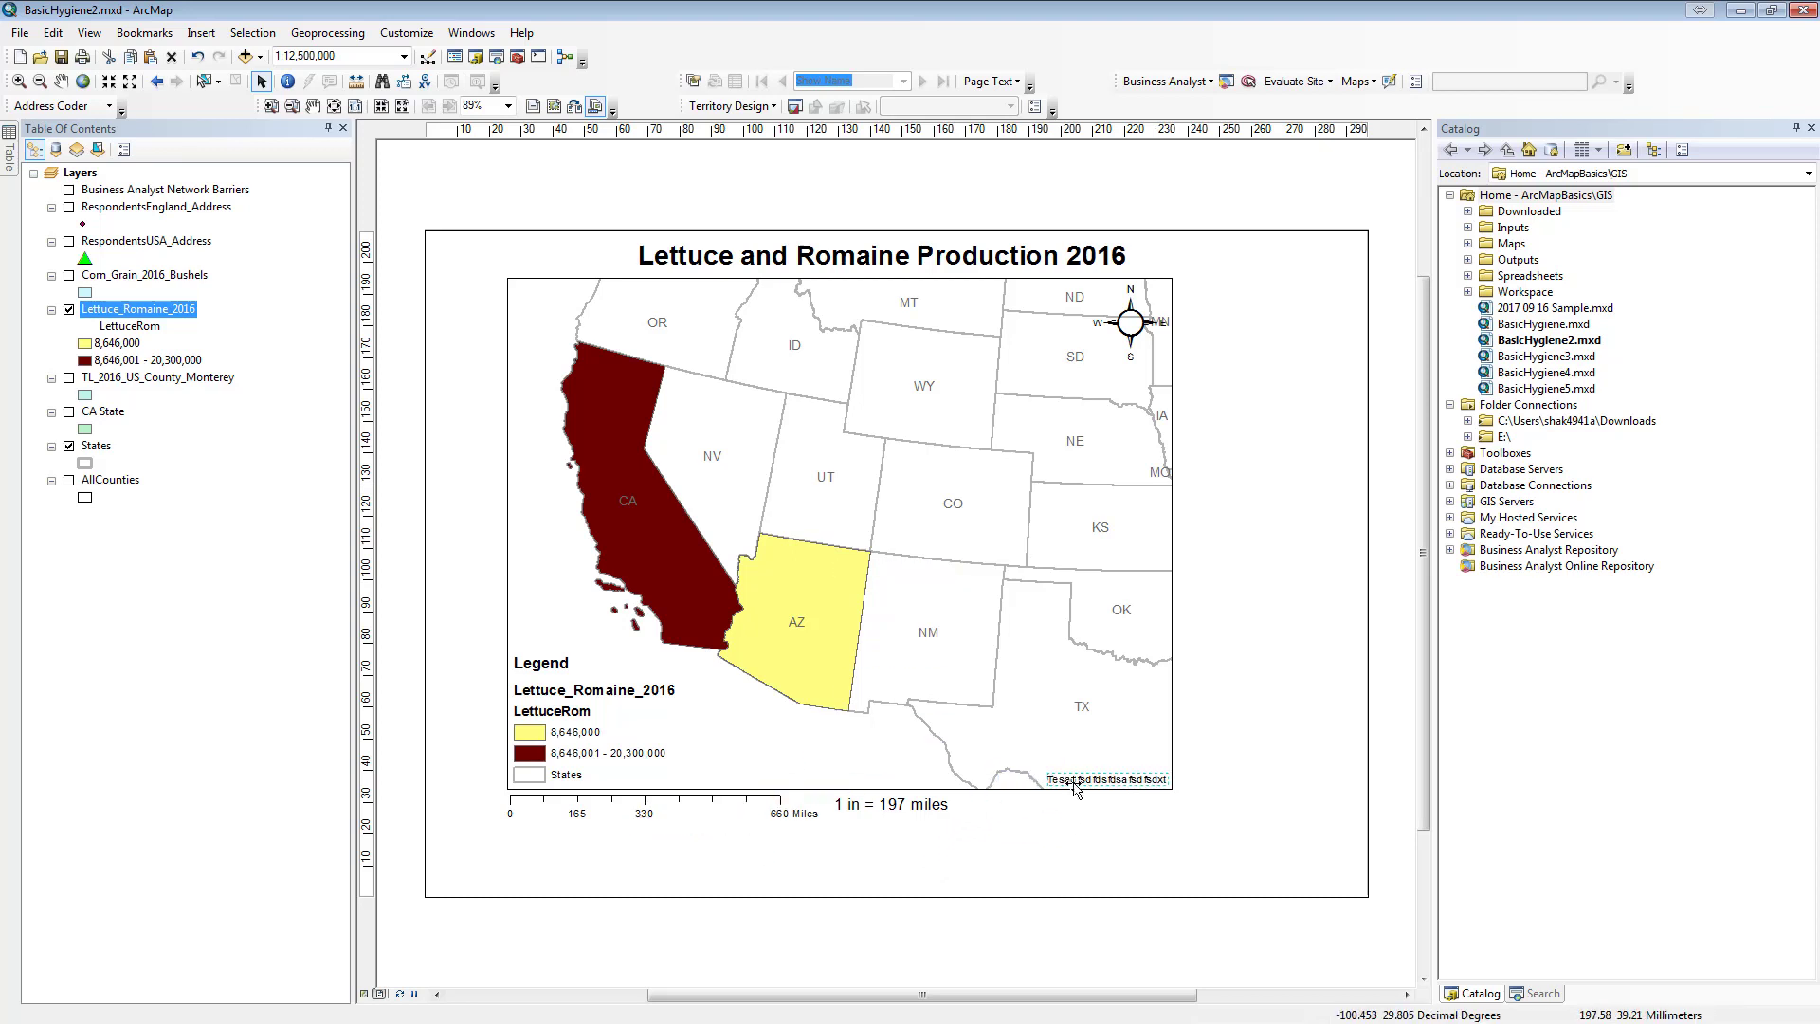
- Replace the placeholder with "Map Created by" and the author's name, fitted inside the map frame, and place a copy beside the legend
double_click(1088, 782)
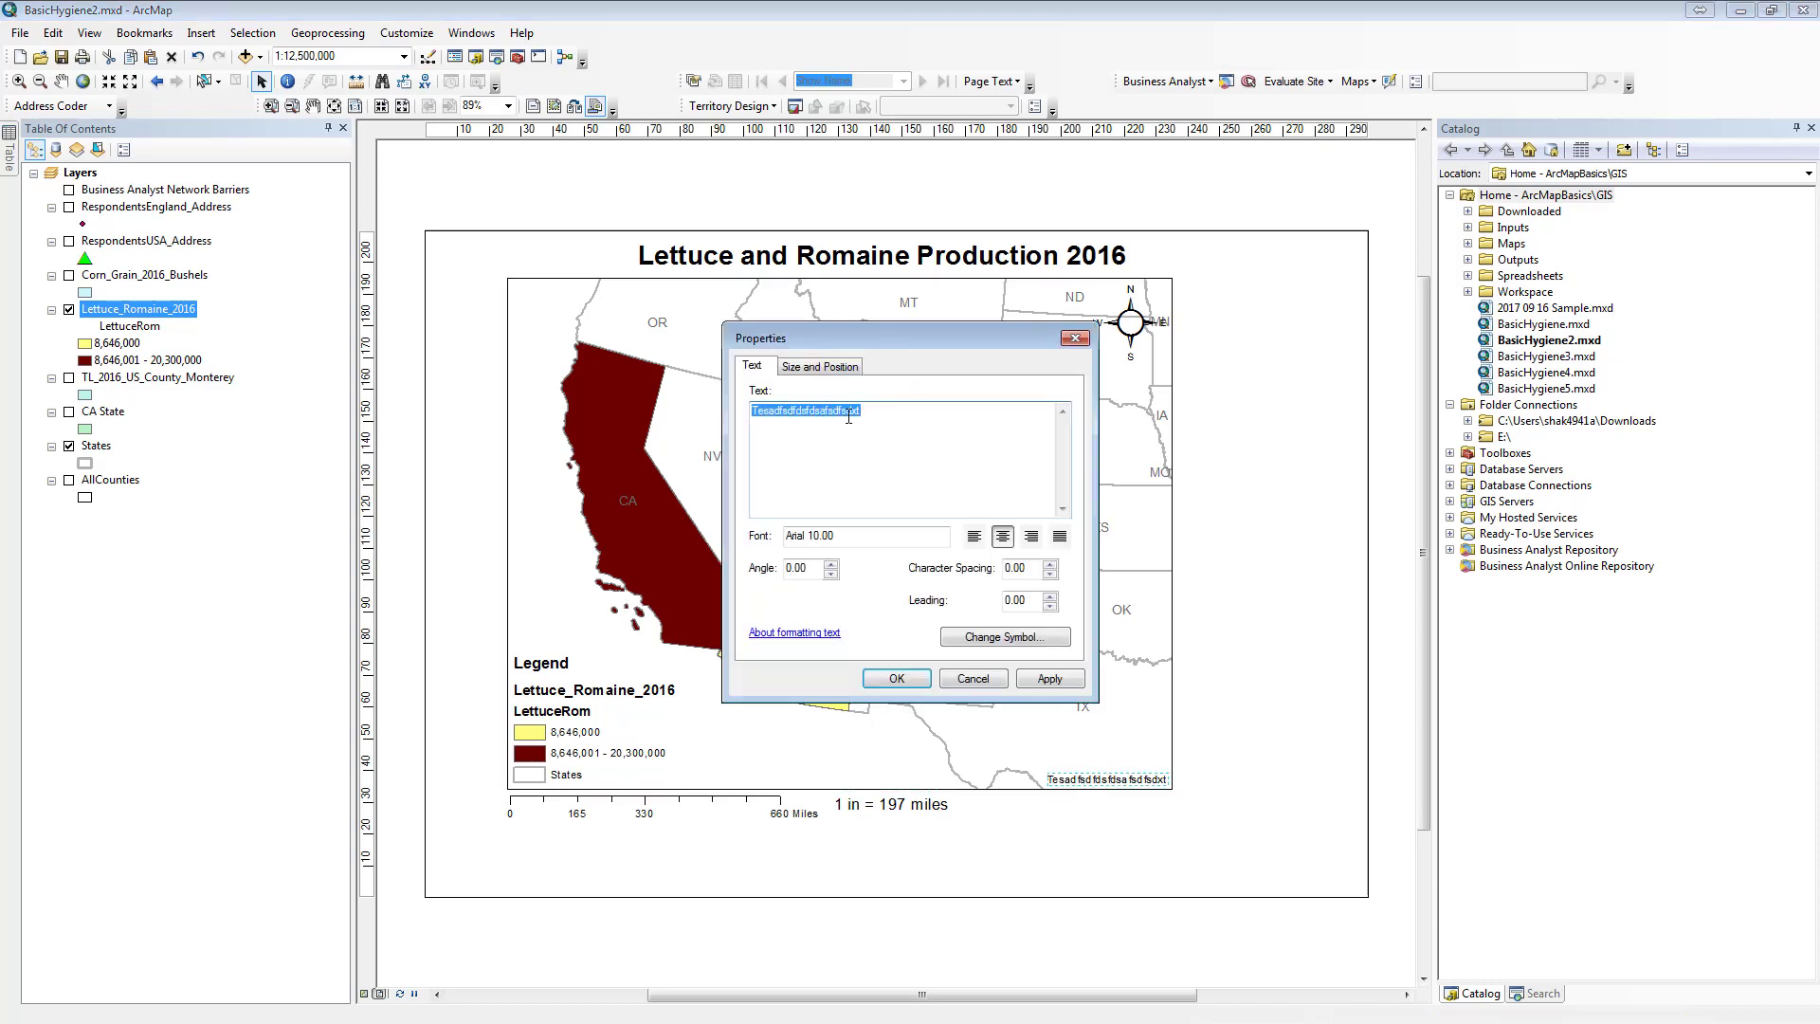
text(Ma)
text(Dr. Sumadhur Shakya)
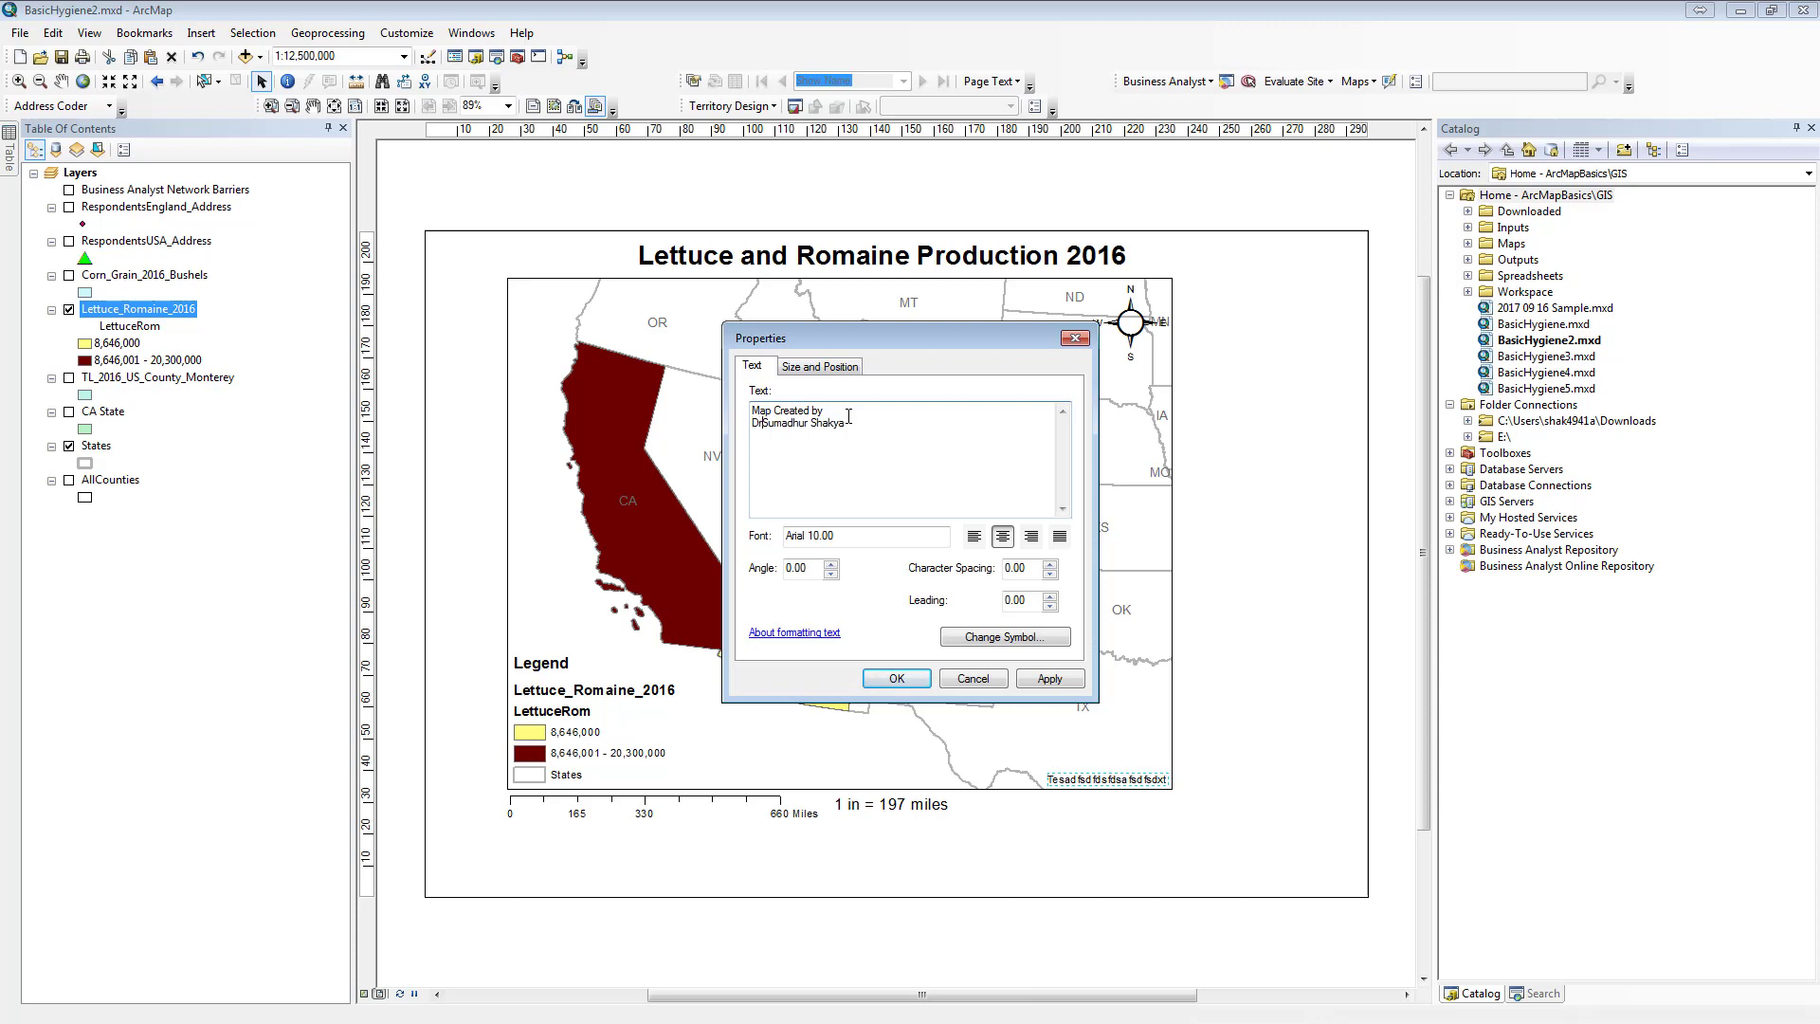
click(896, 678)
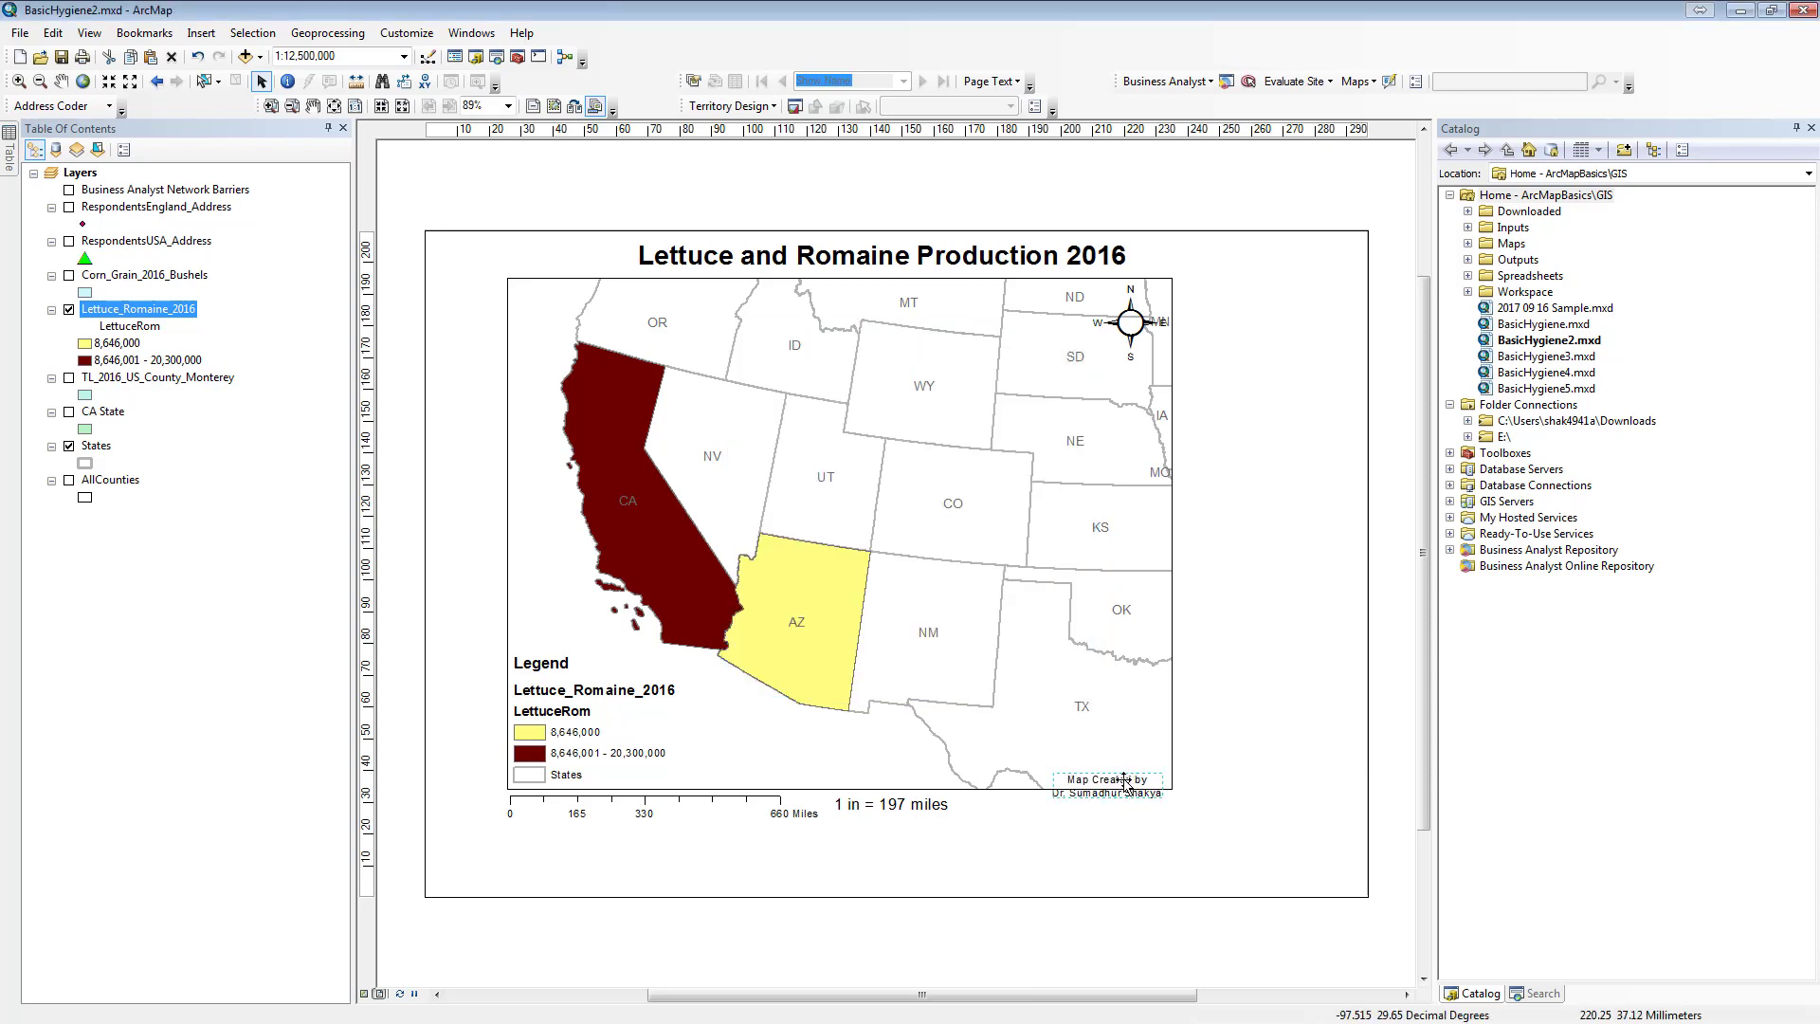
drag(1123, 779, 1121, 768)
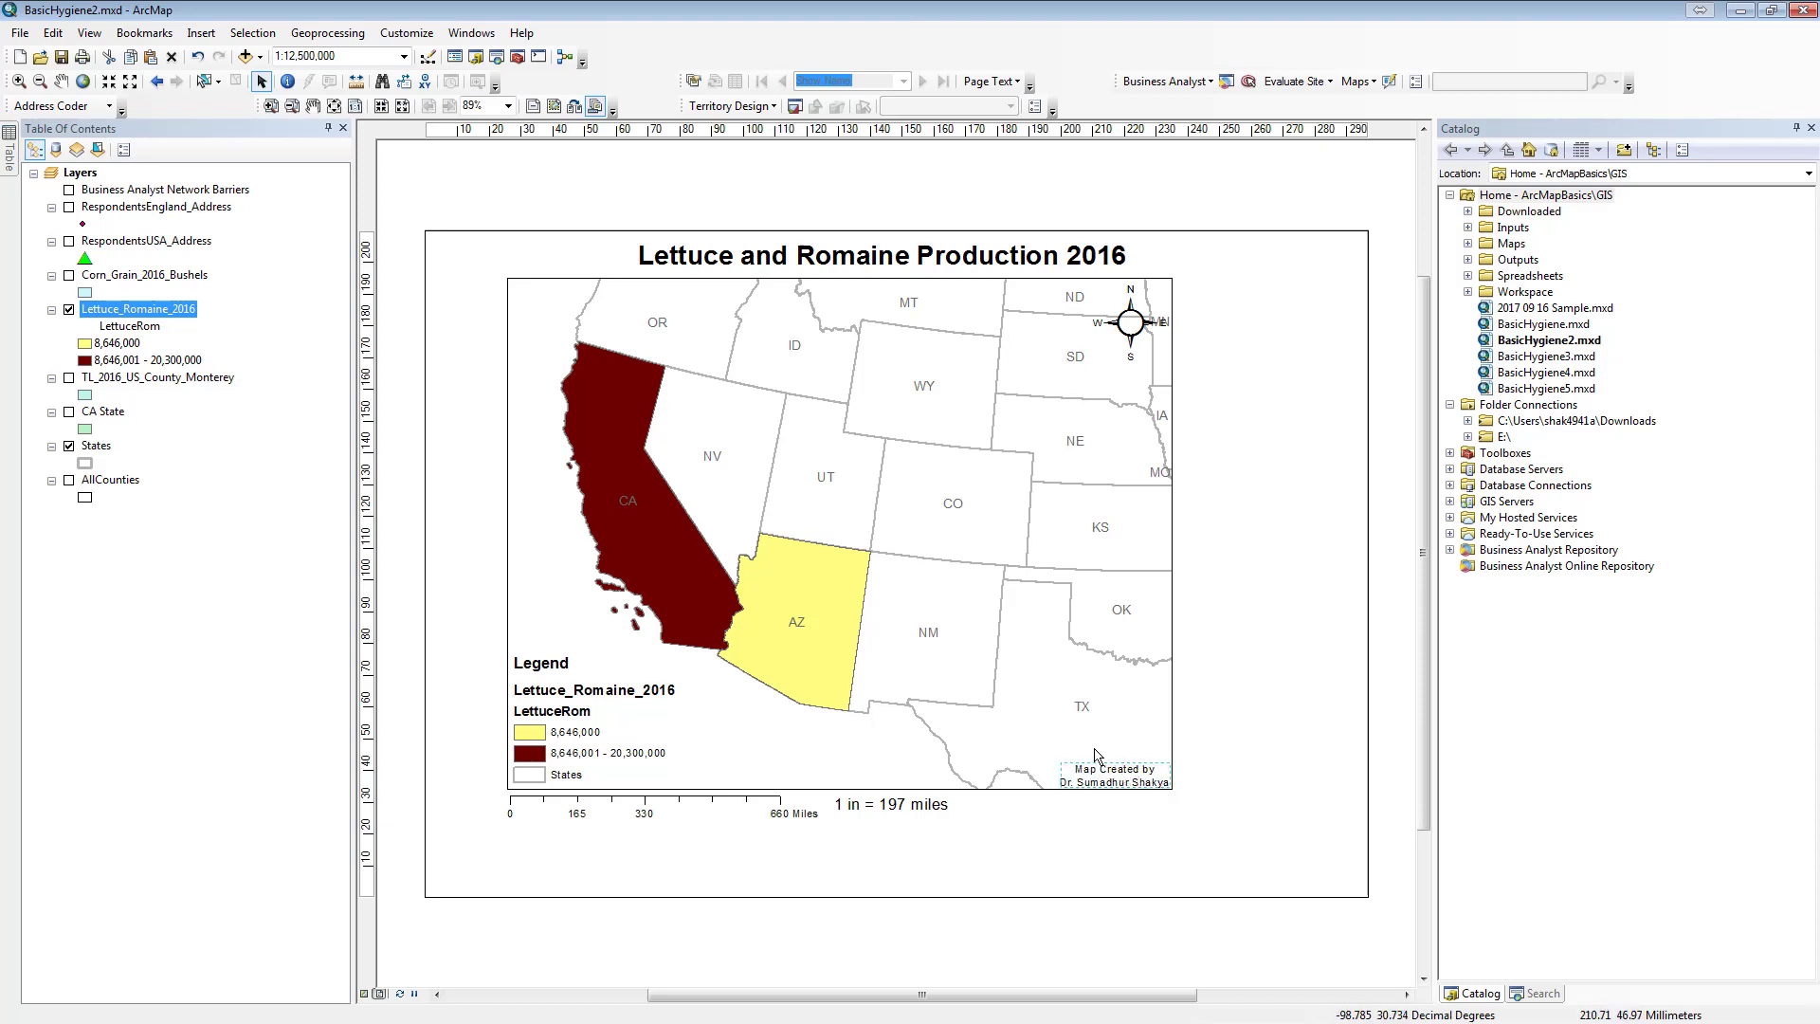
drag(1117, 767, 726, 783)
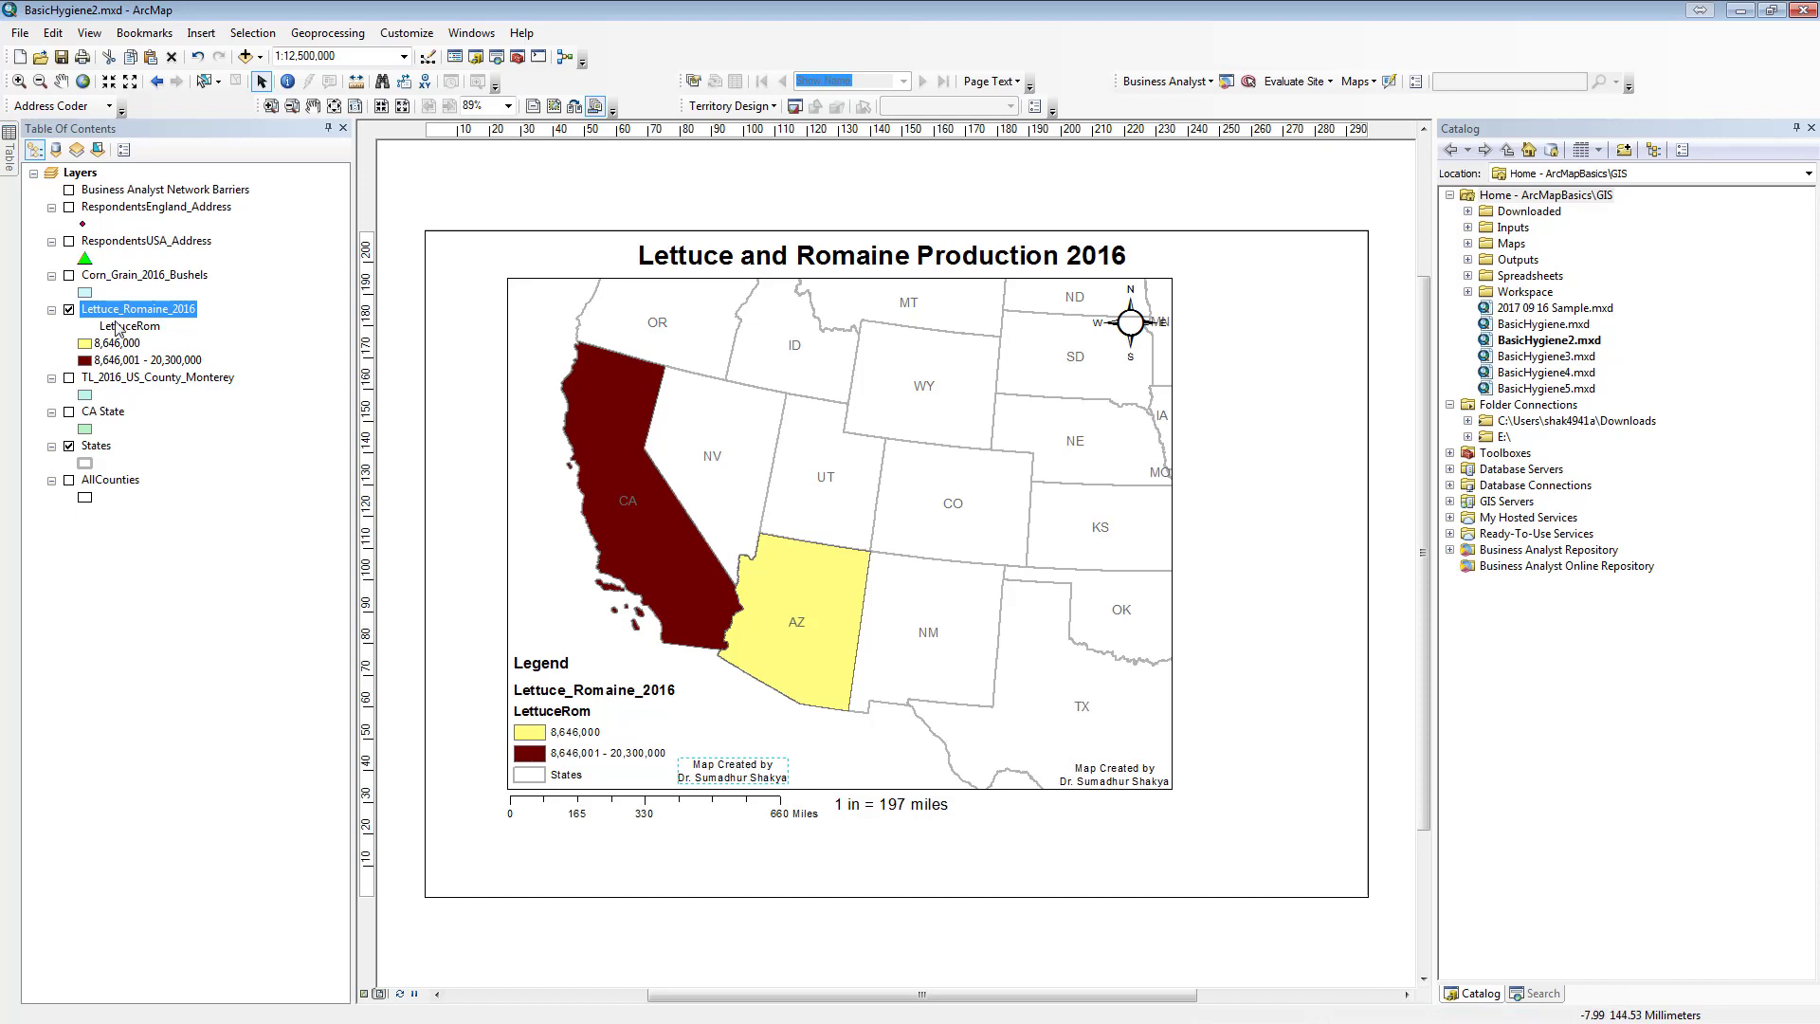
- Copy the projected coordinate system name from the Lettuce_Romaine_2016 layer's data source properties
double_click(112, 309)
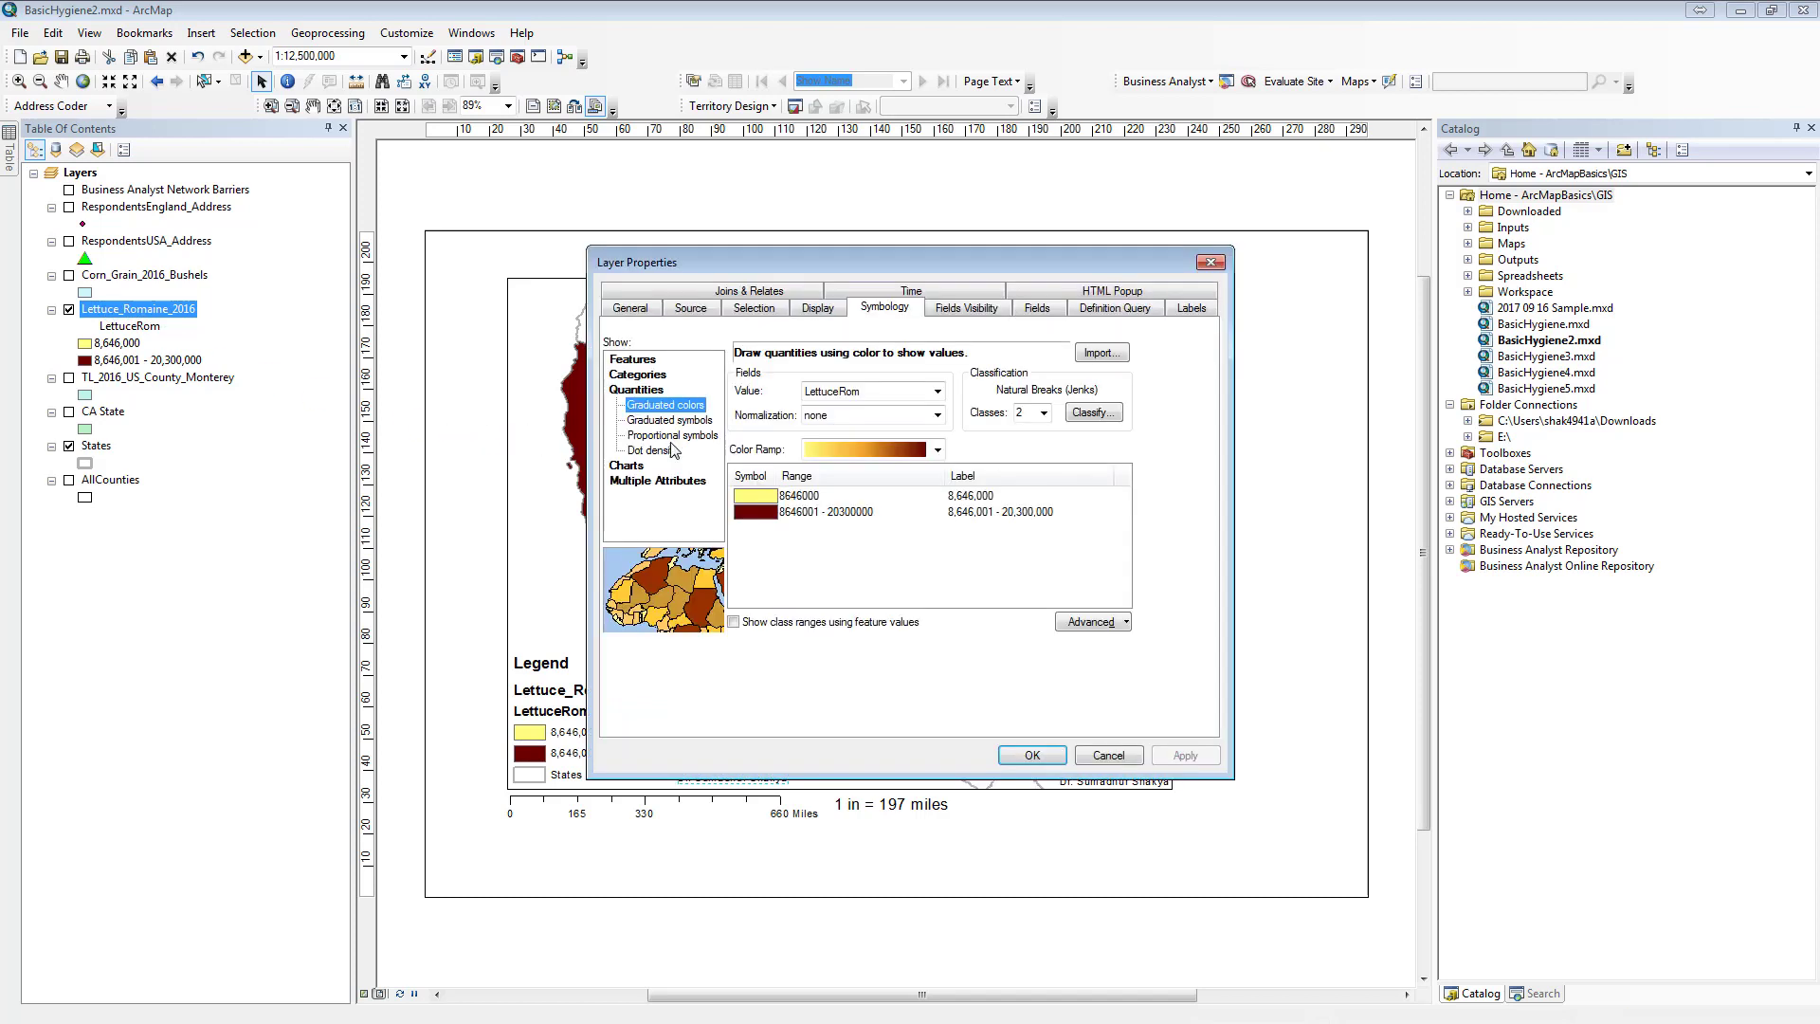
click(690, 307)
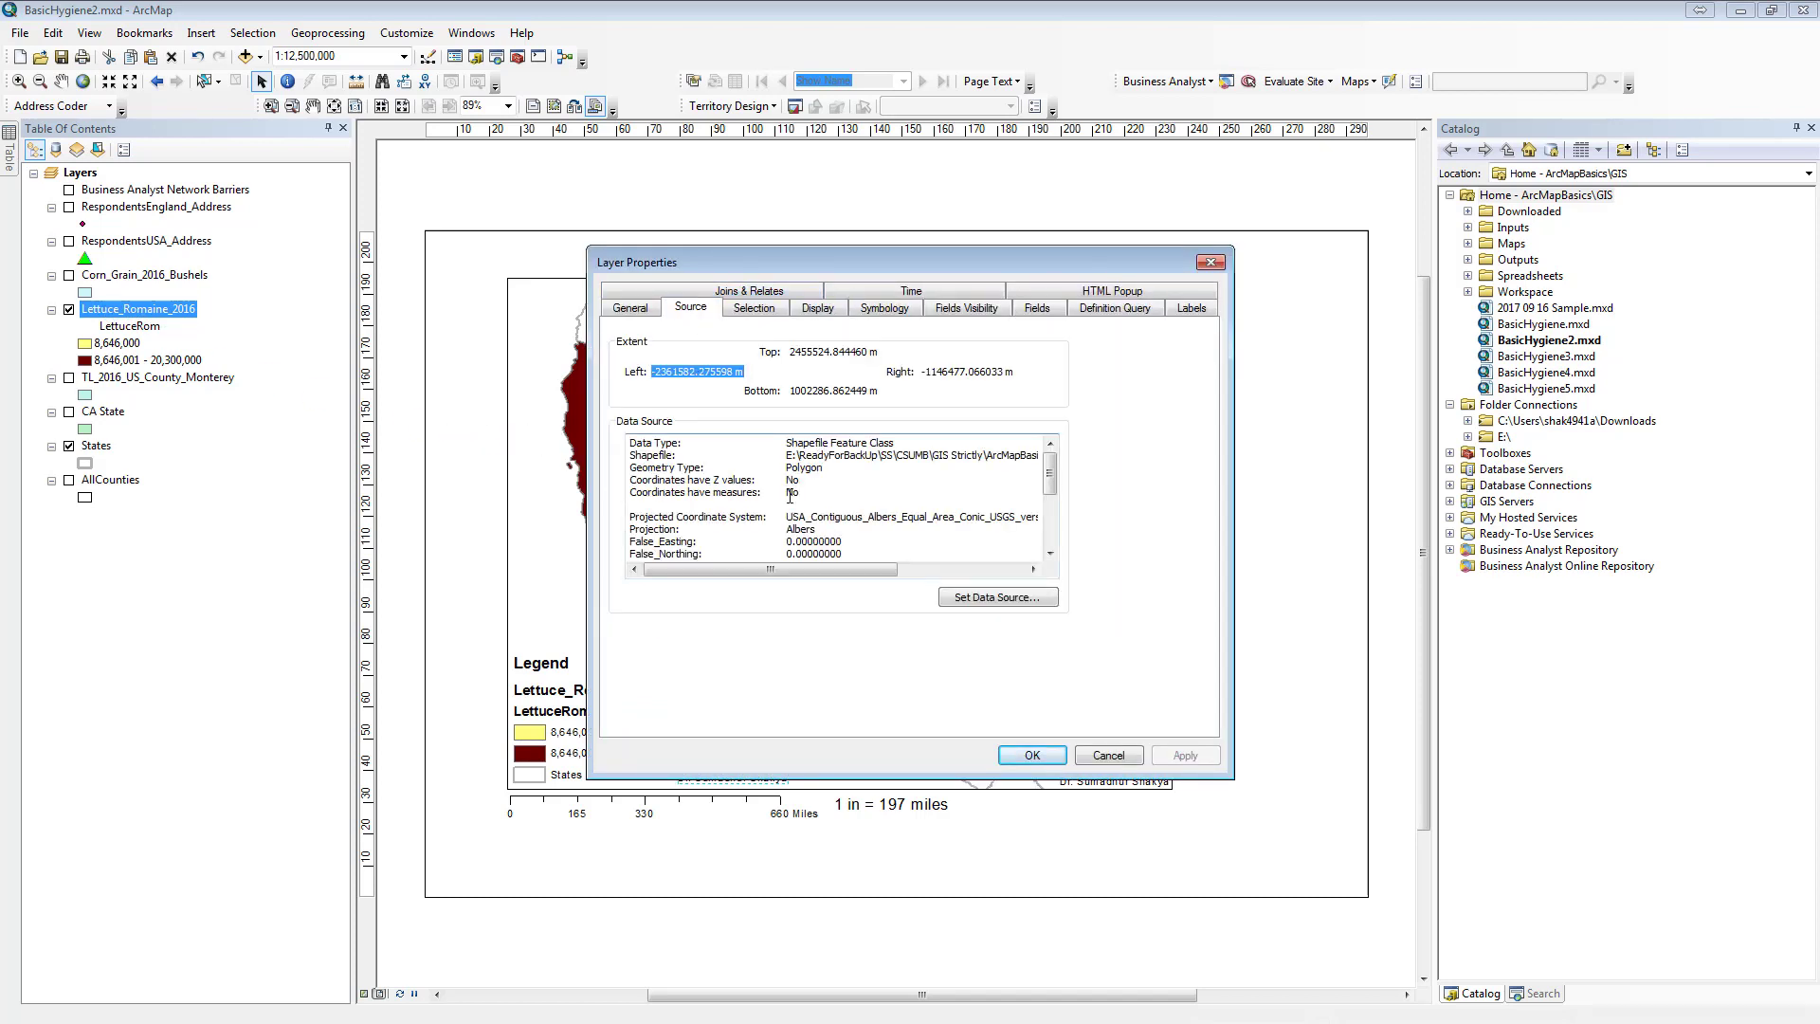
drag(780, 515, 1070, 517)
key(ctrl+c)
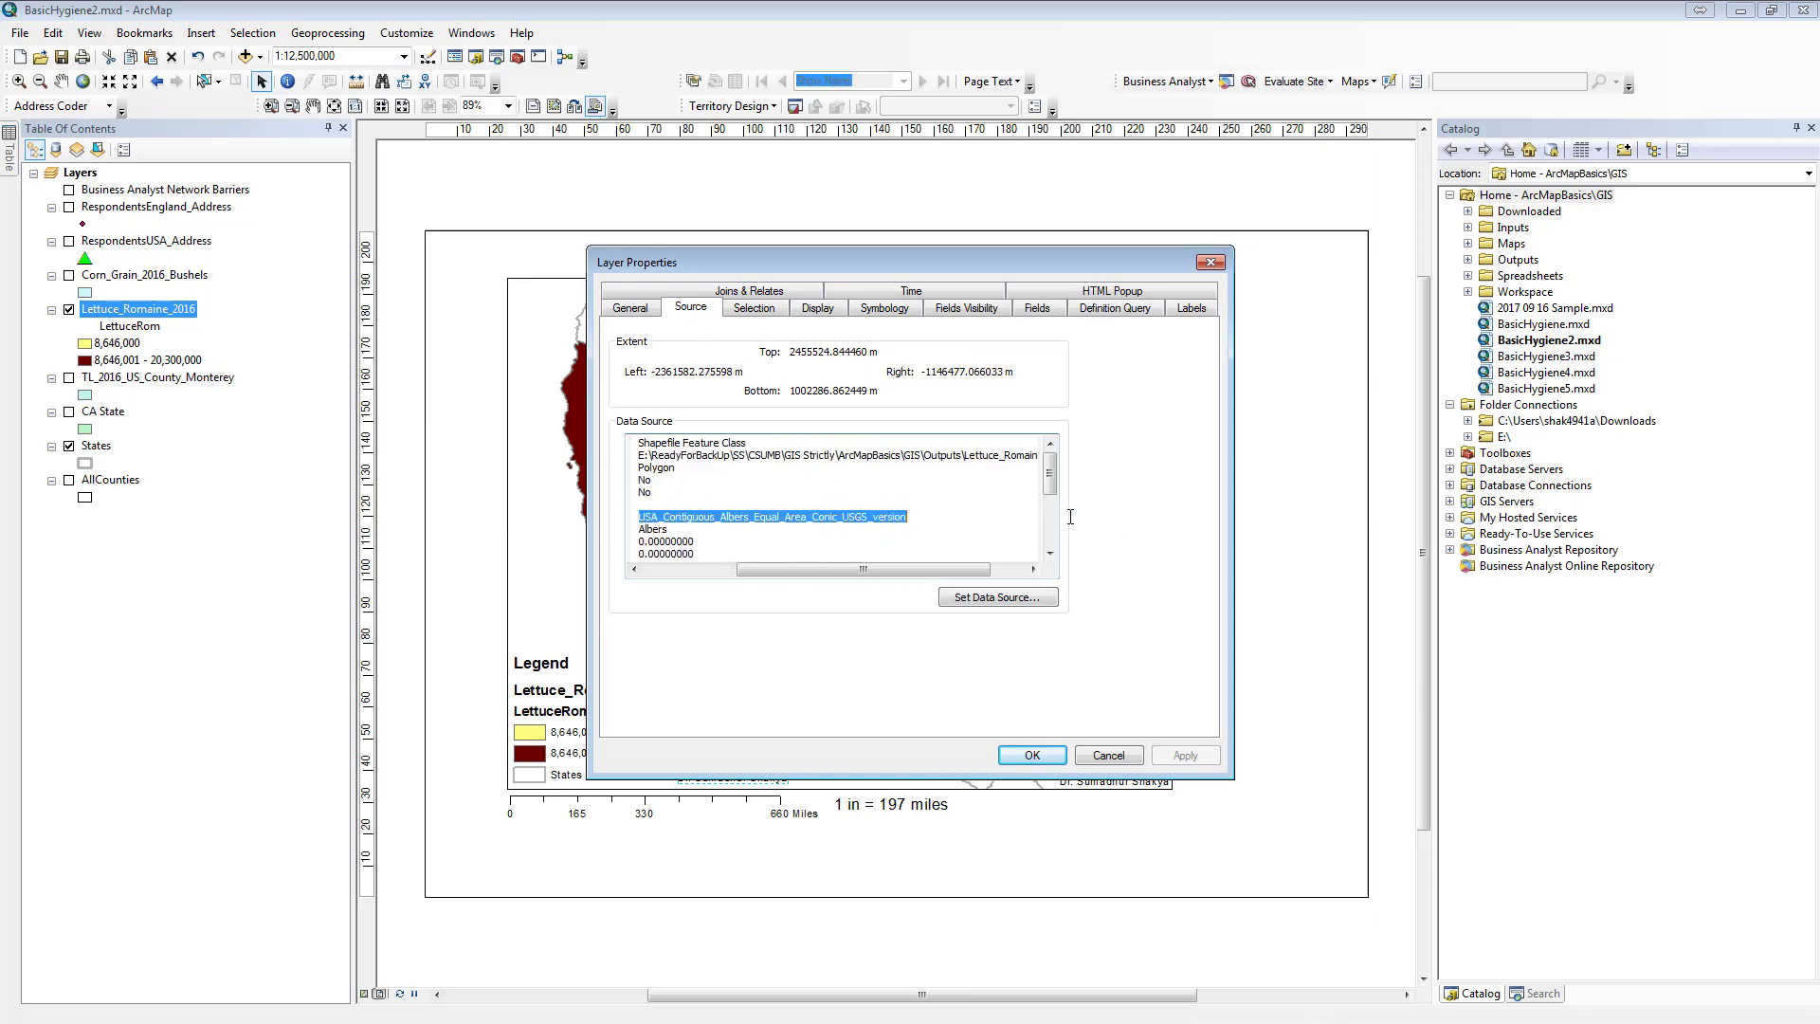
click(1032, 754)
- Replace the duplicated text beside the legend with the copied coordinate system name, using spaces instead of underscores
double_click(785, 783)
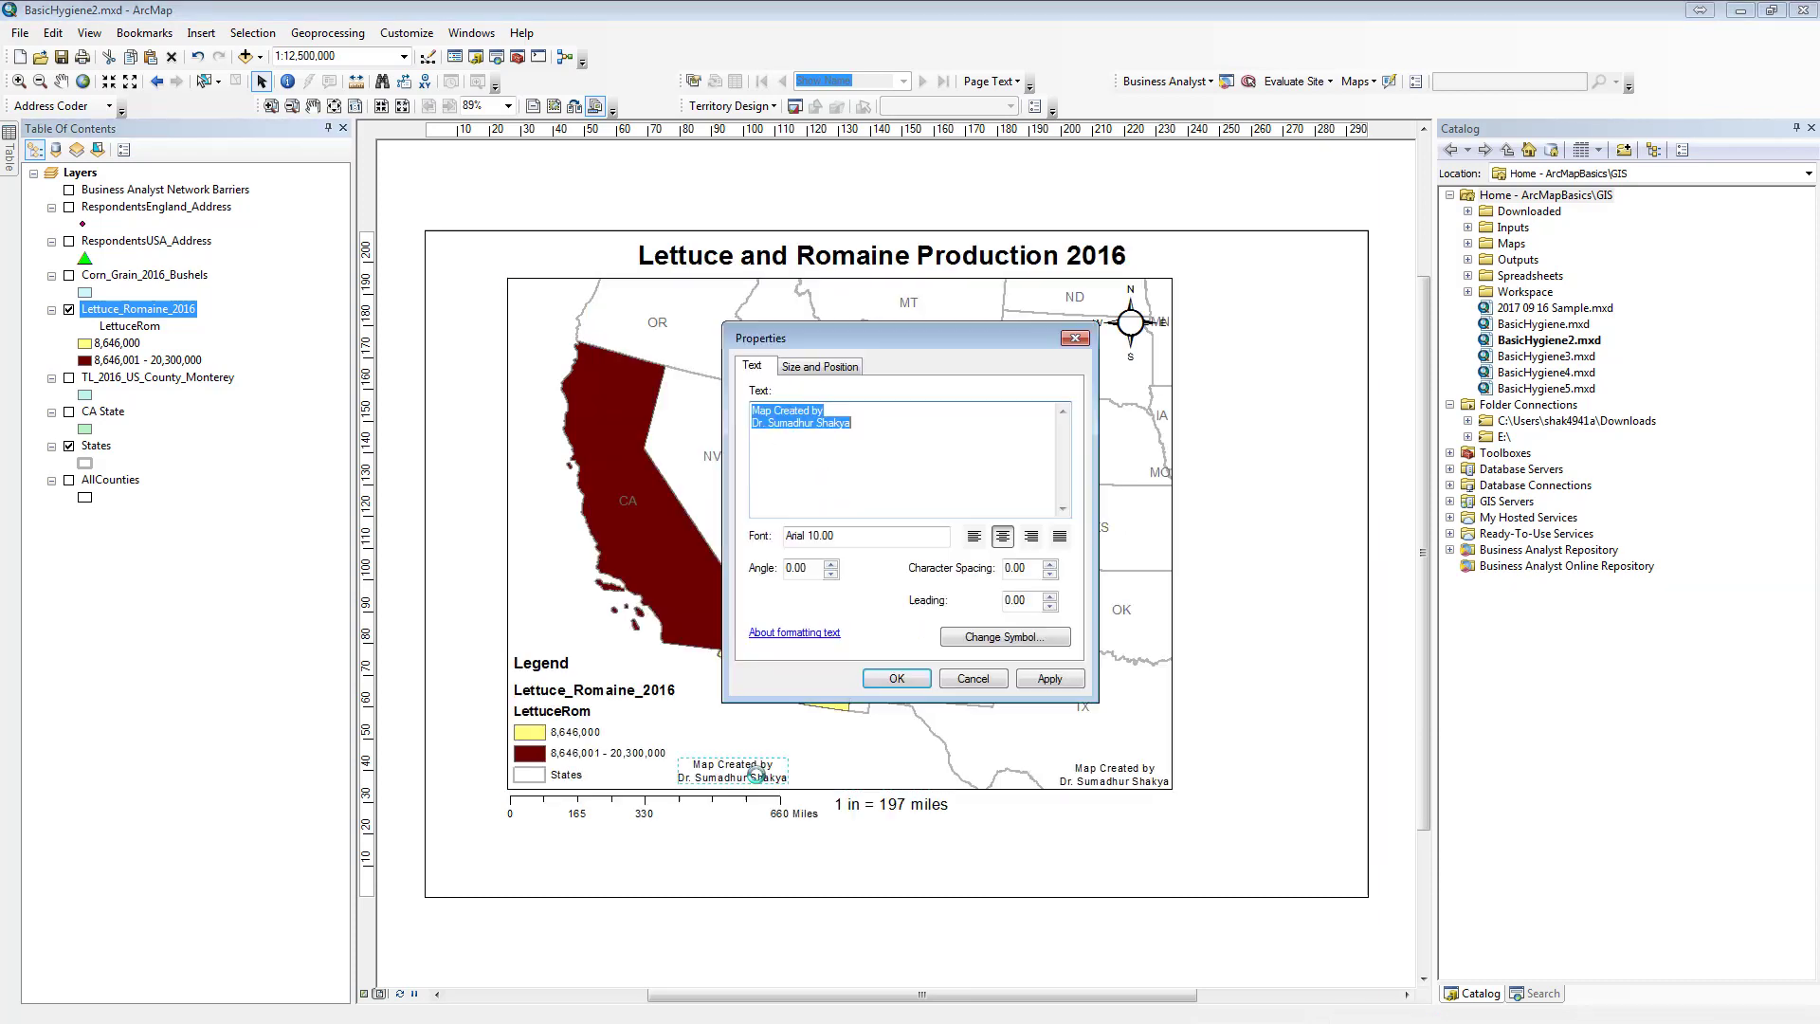
key(ctrl+v)
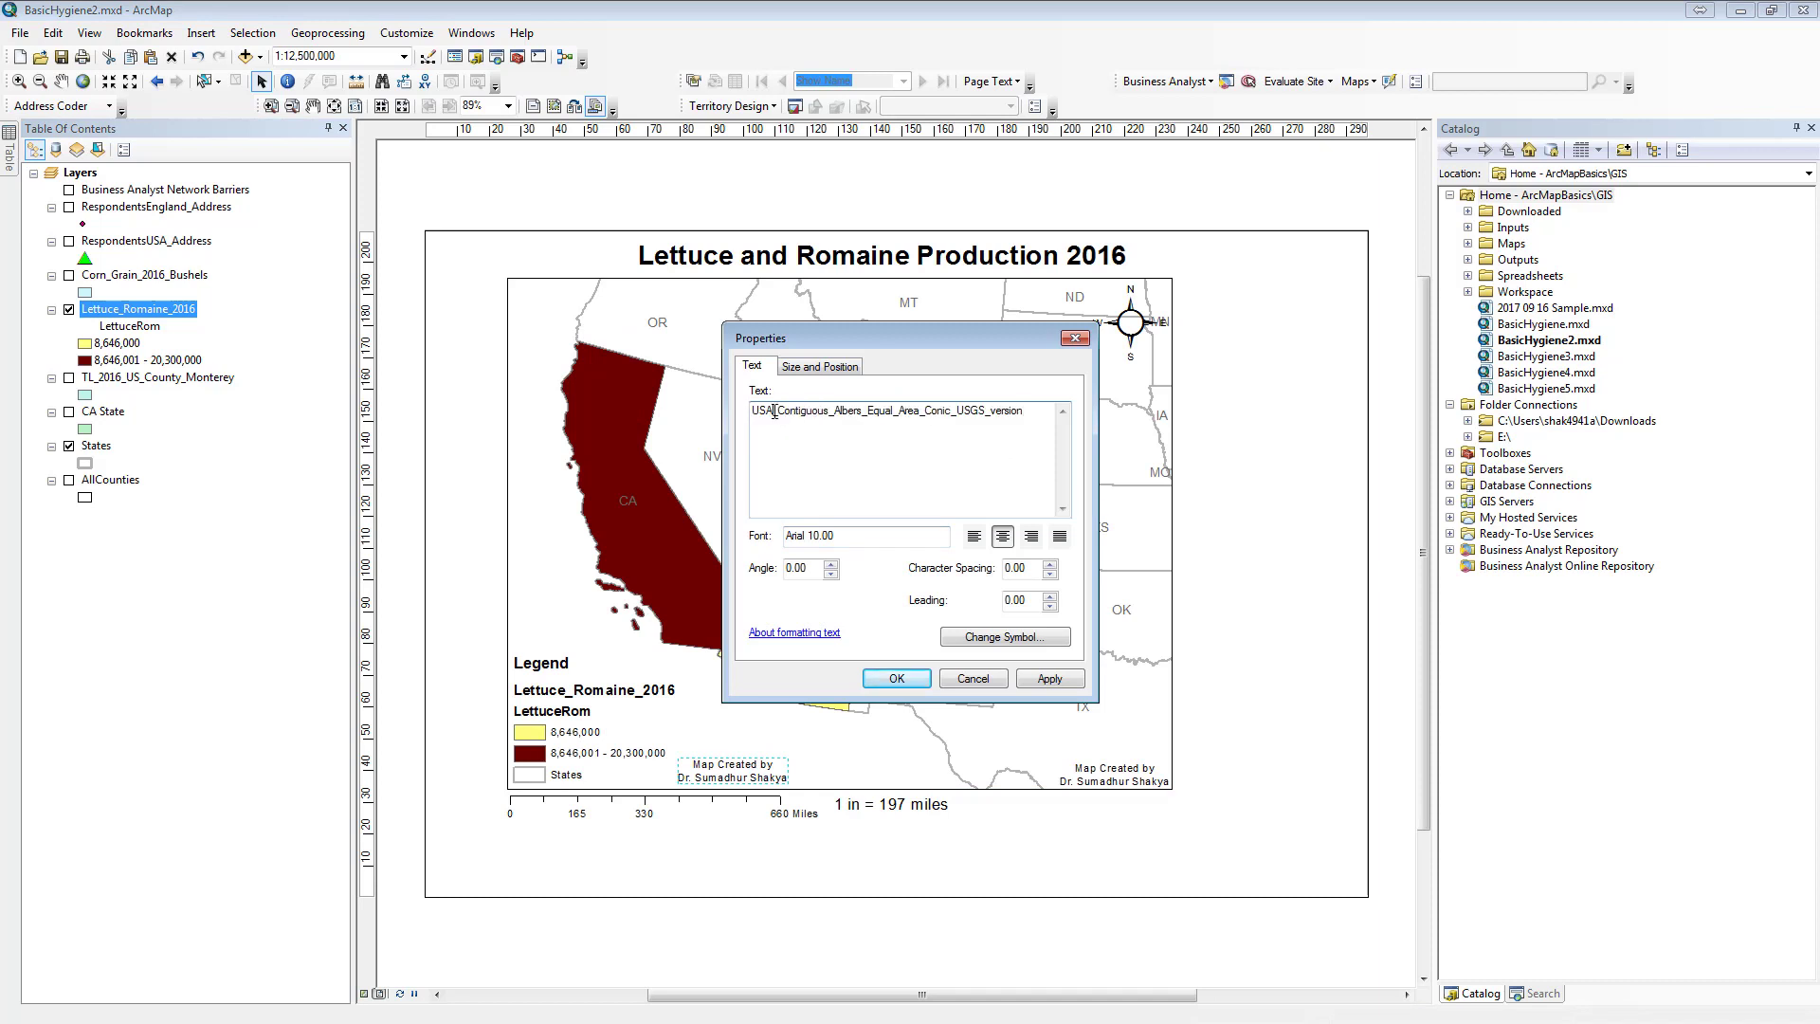
key(Delete)
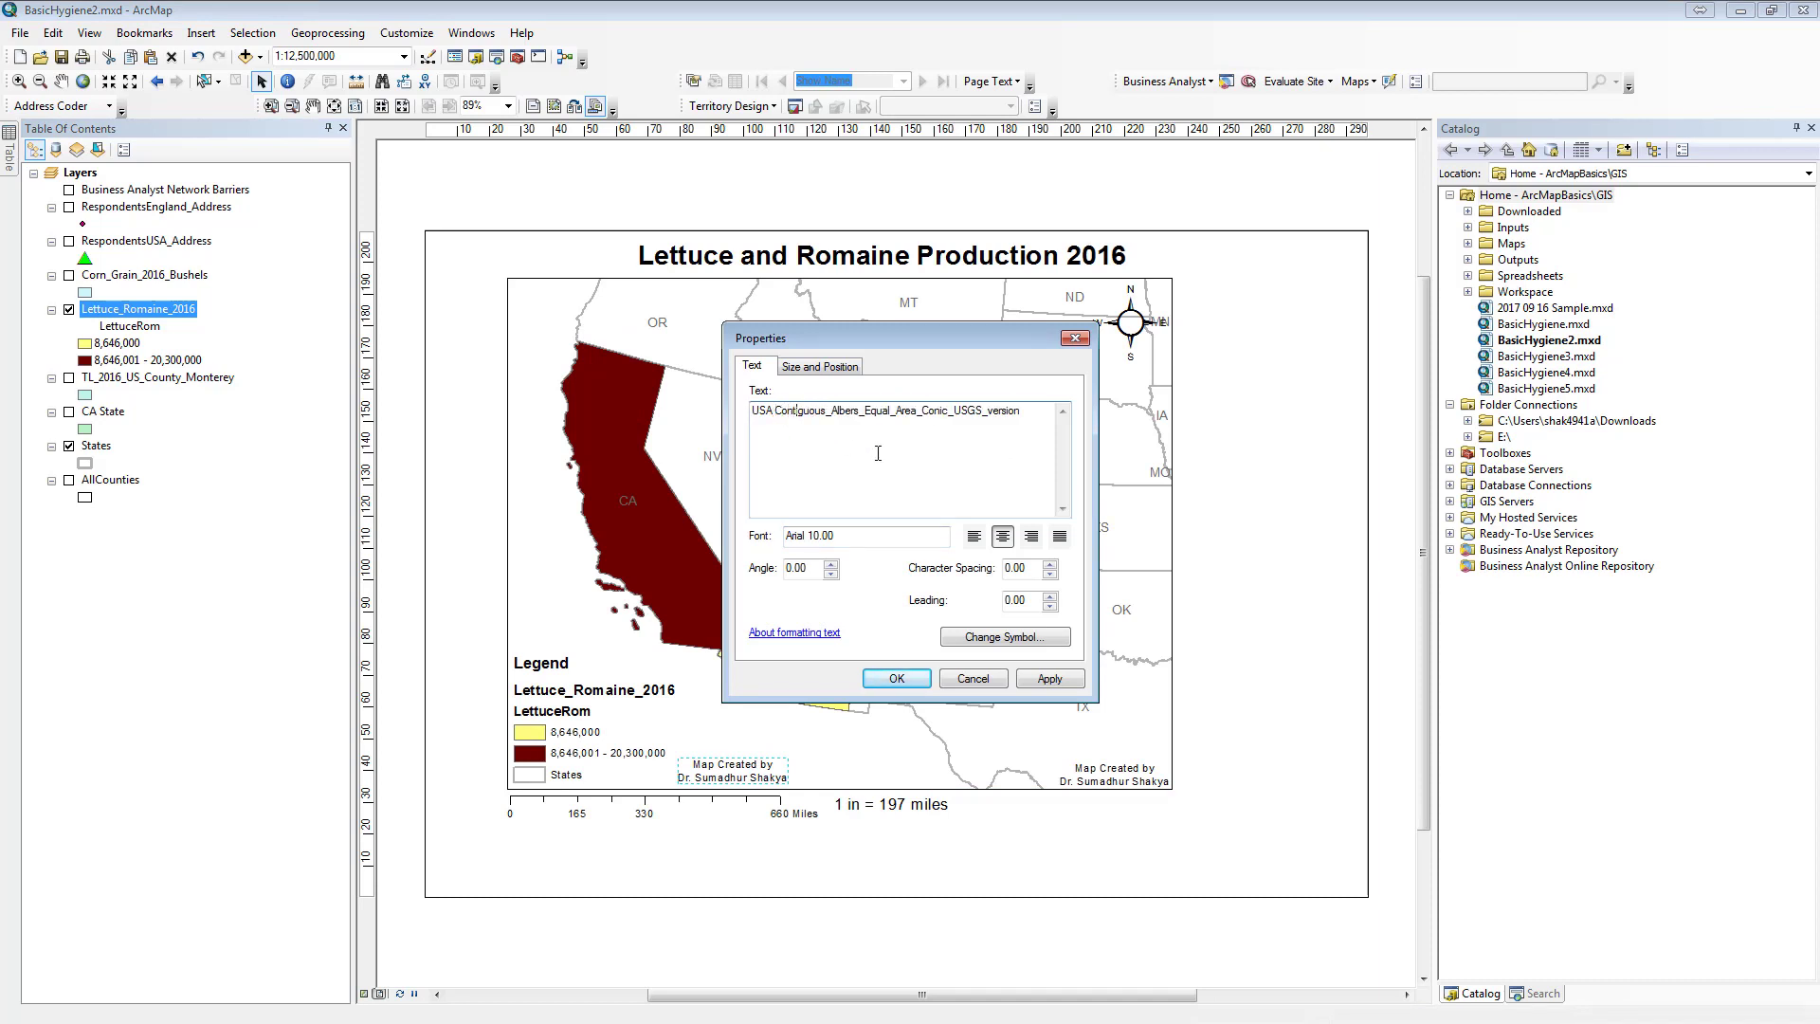
key(Delete)
key(Delete)
key(Delete)
key(Delete)
key(Delete)
key(Delete)
- Add a "Projection System" heading line above the coordinate system name and move the text below the scale bar
text(Projection )
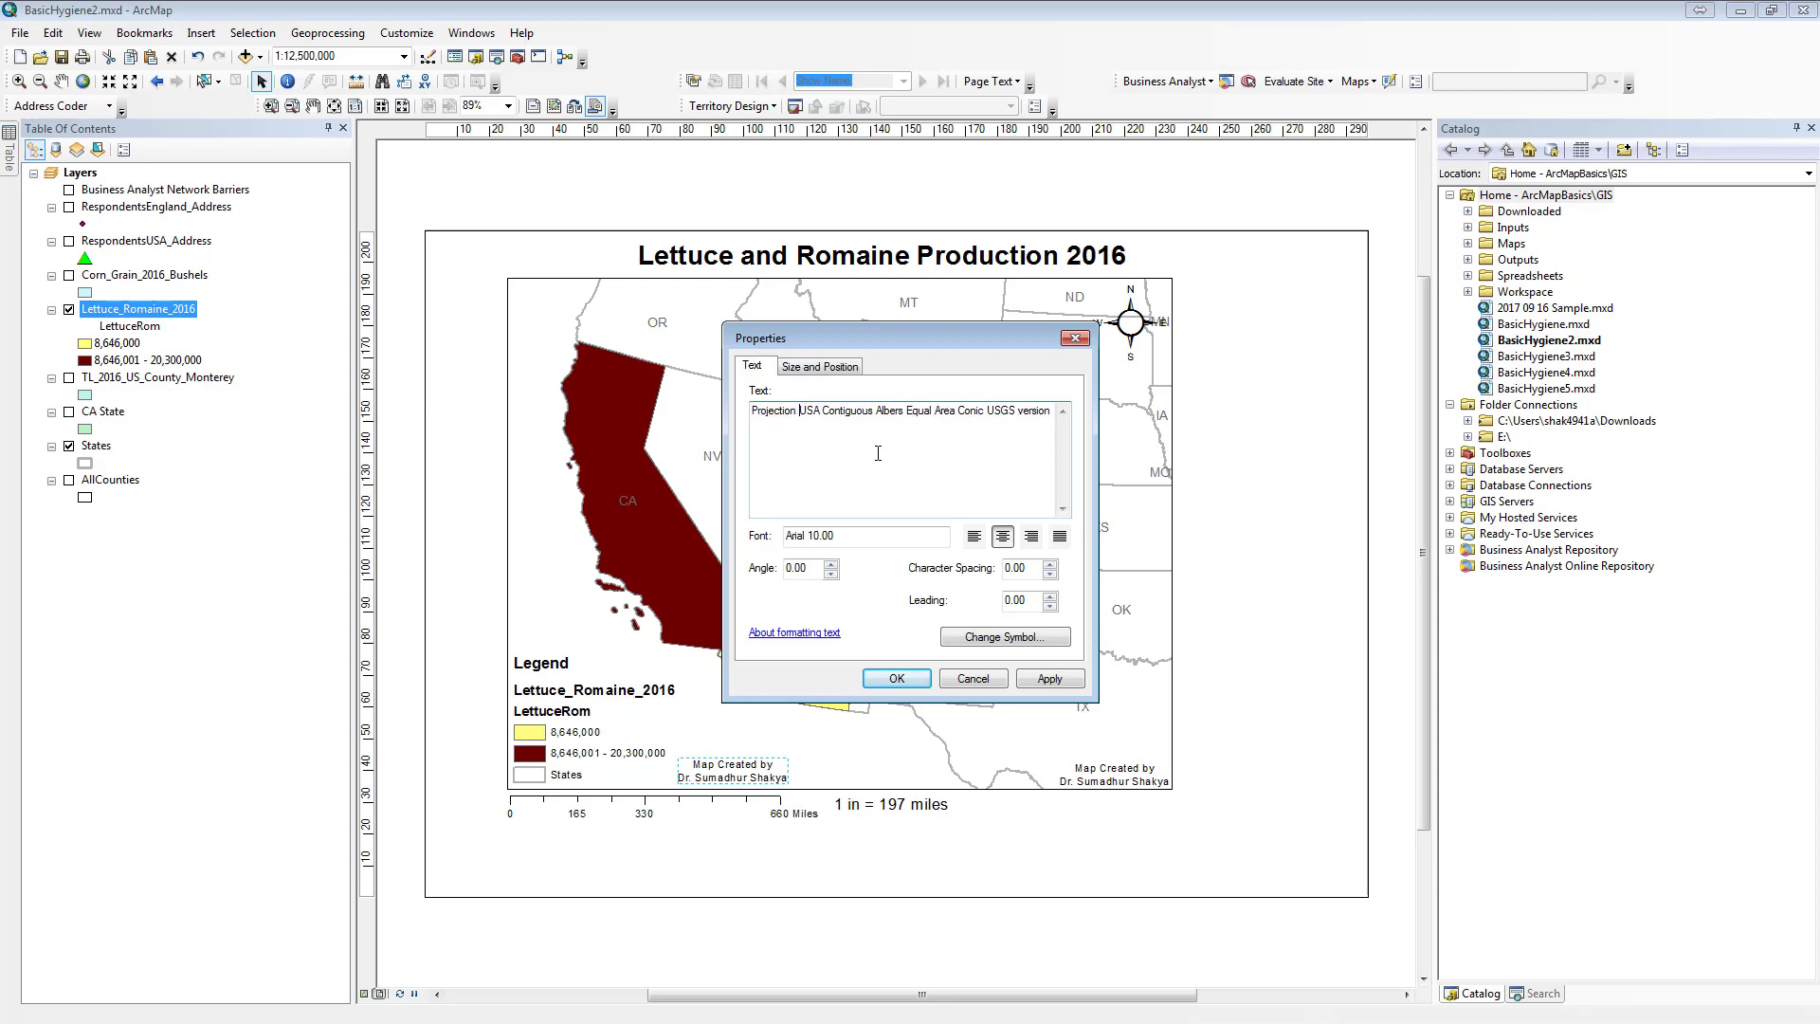
text(System)
key(Return)
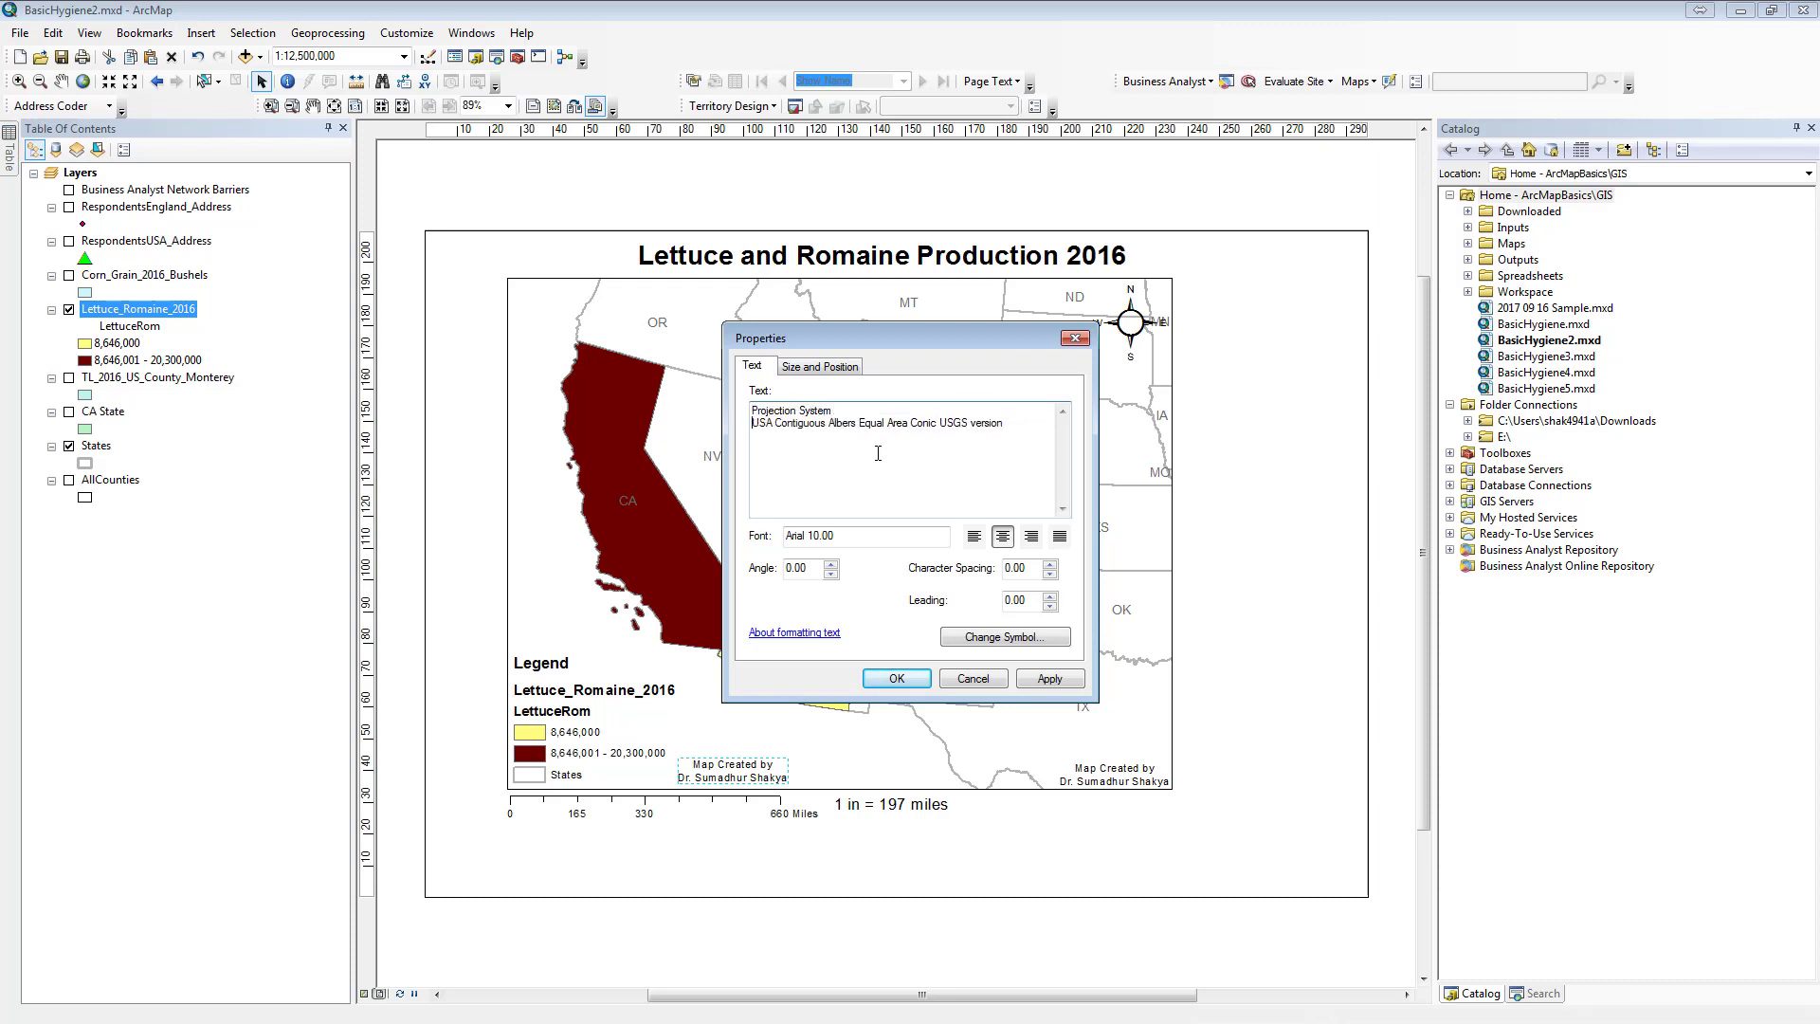
click(912, 677)
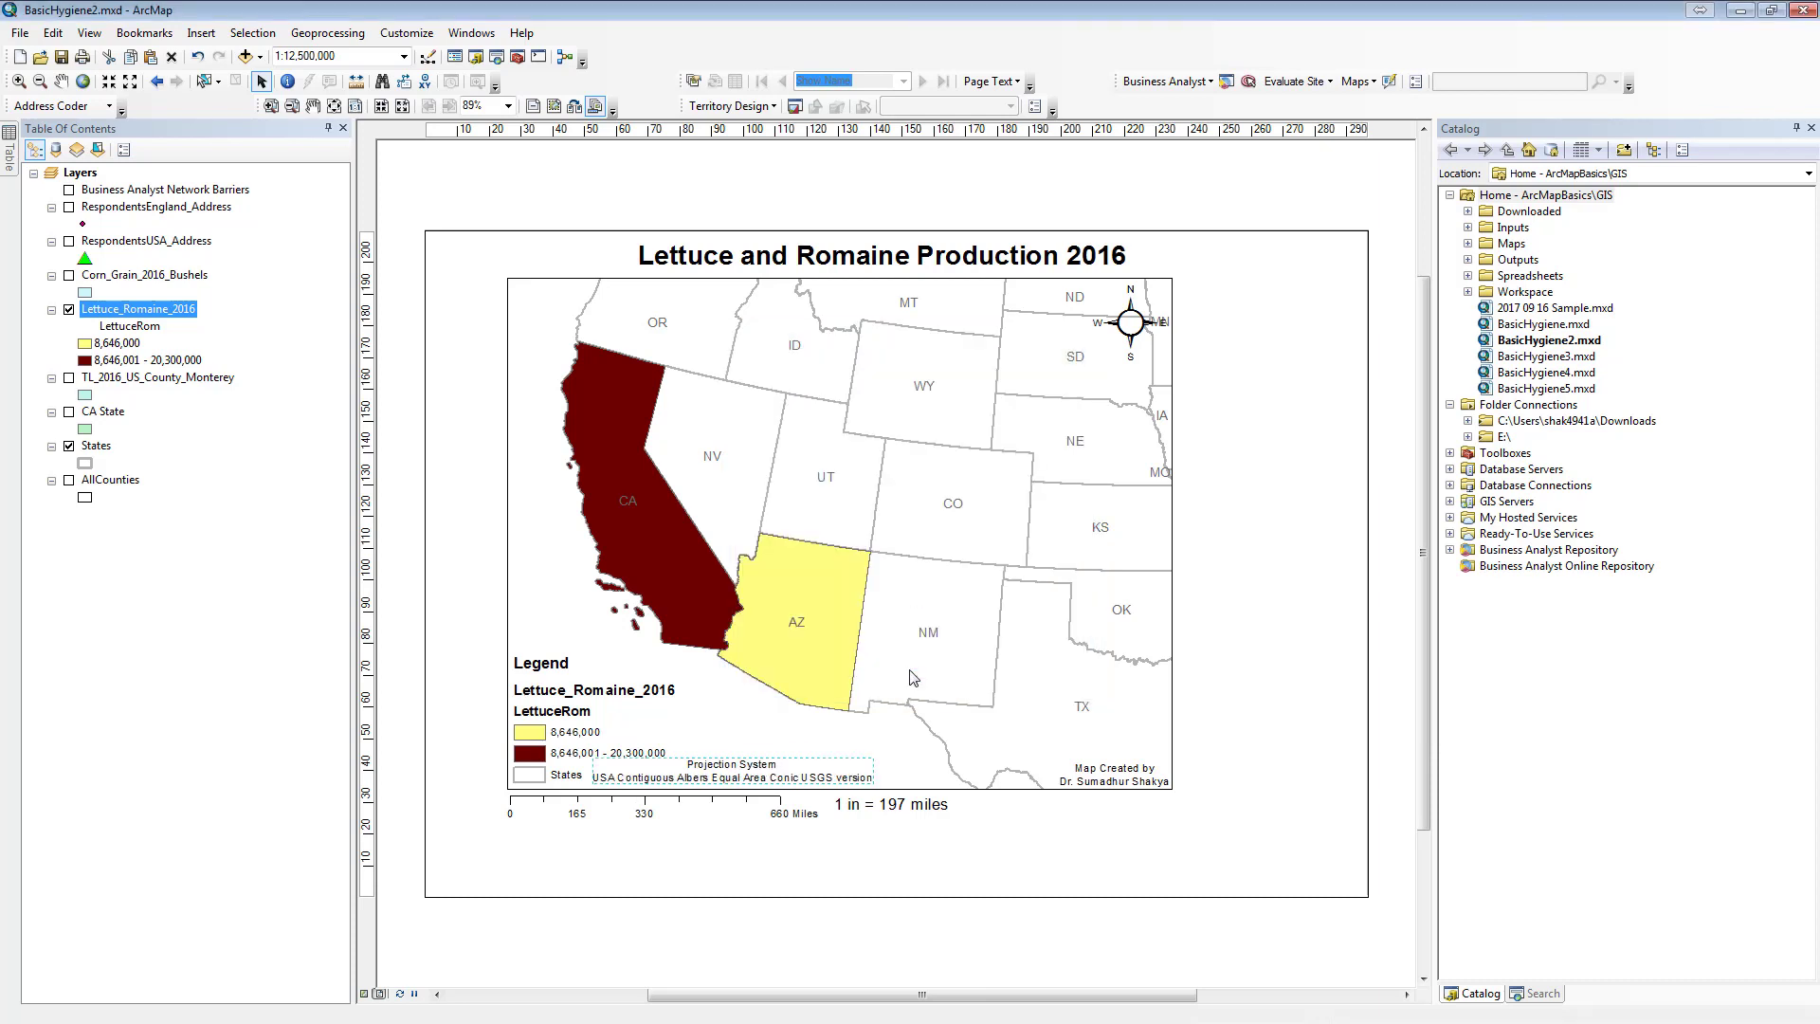
drag(752, 776, 668, 842)
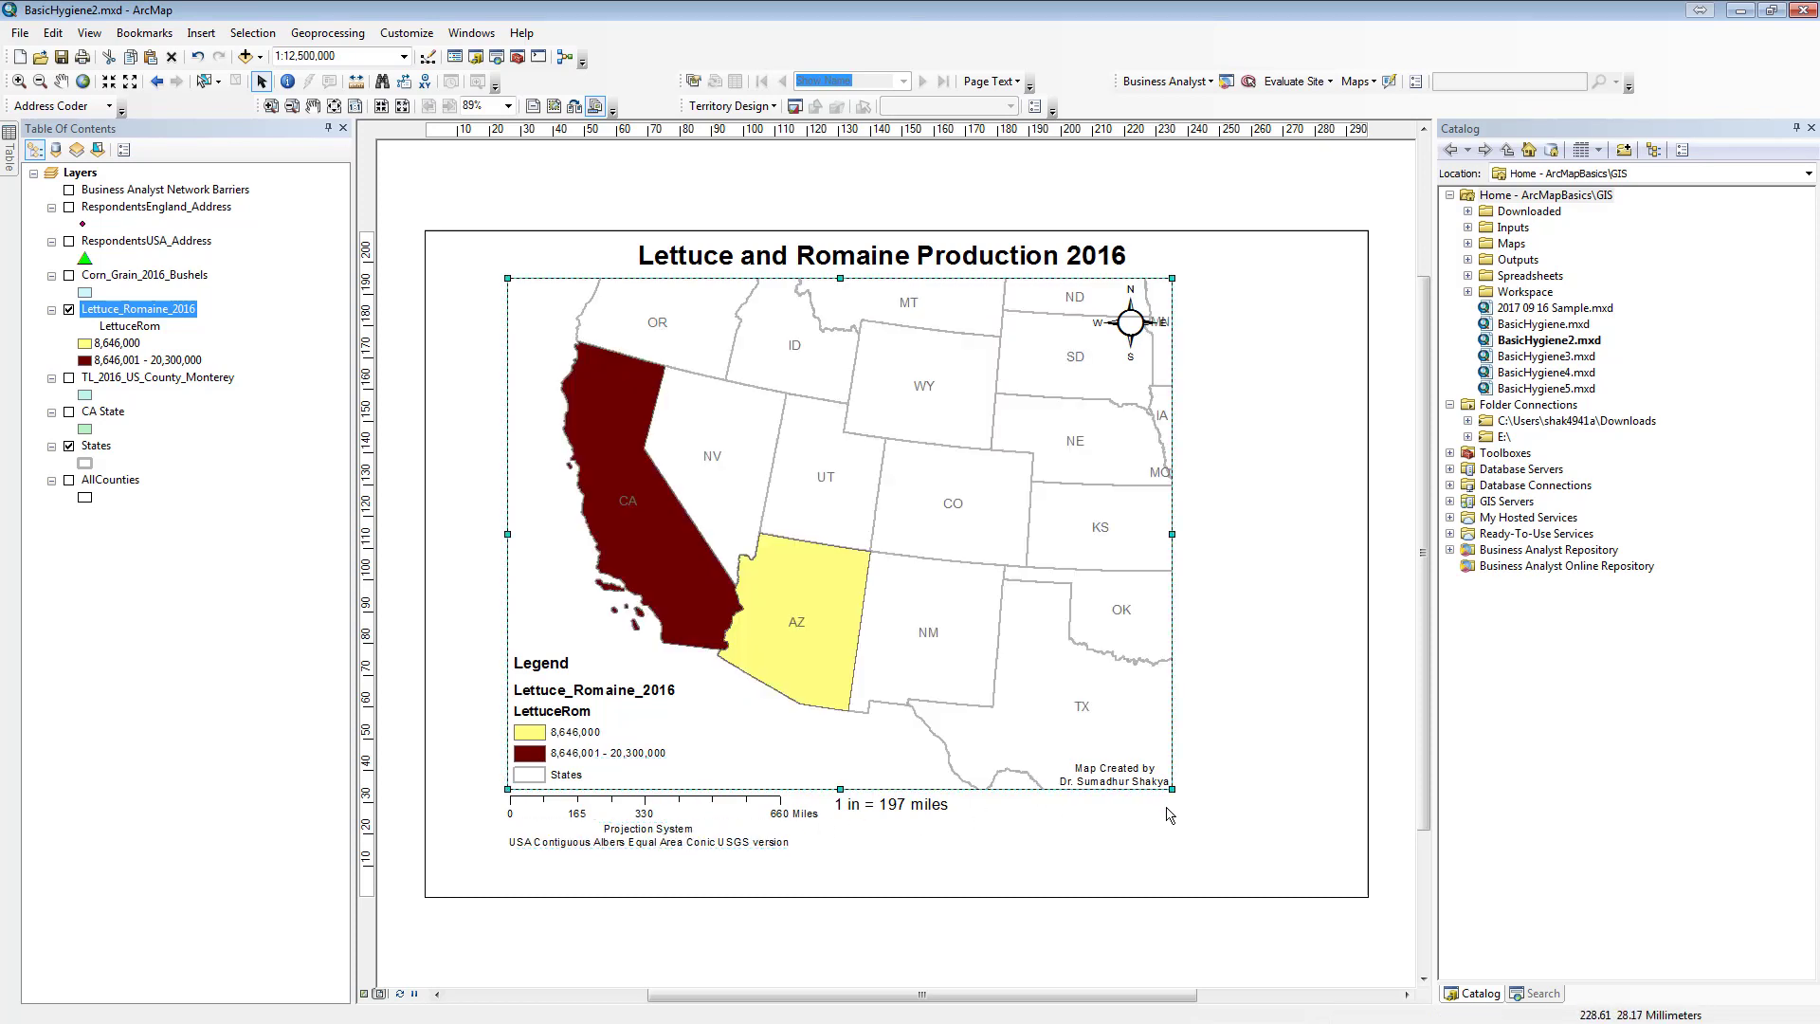
- Enlarge the map frame from its lower-right corner to enclose the scale and projection text, and move the north arrow into its upper-right corner
drag(1172, 785, 1266, 860)
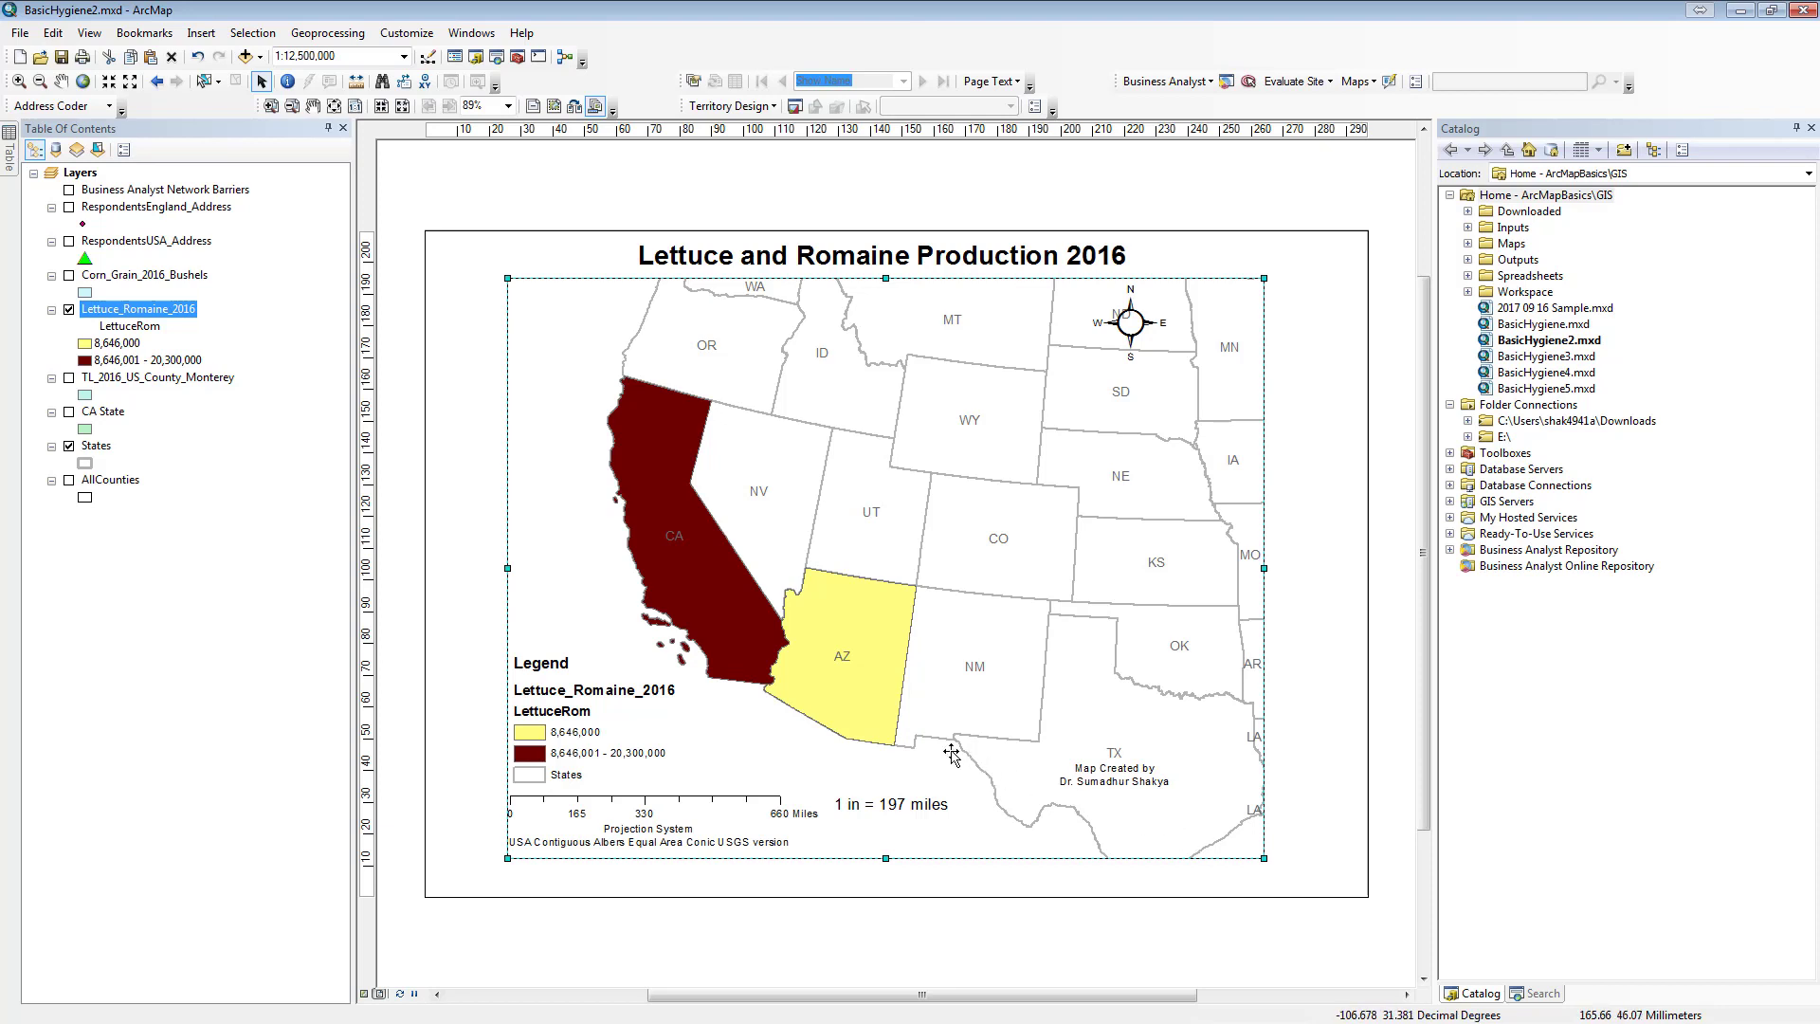
click(1129, 327)
drag(1144, 339, 1233, 335)
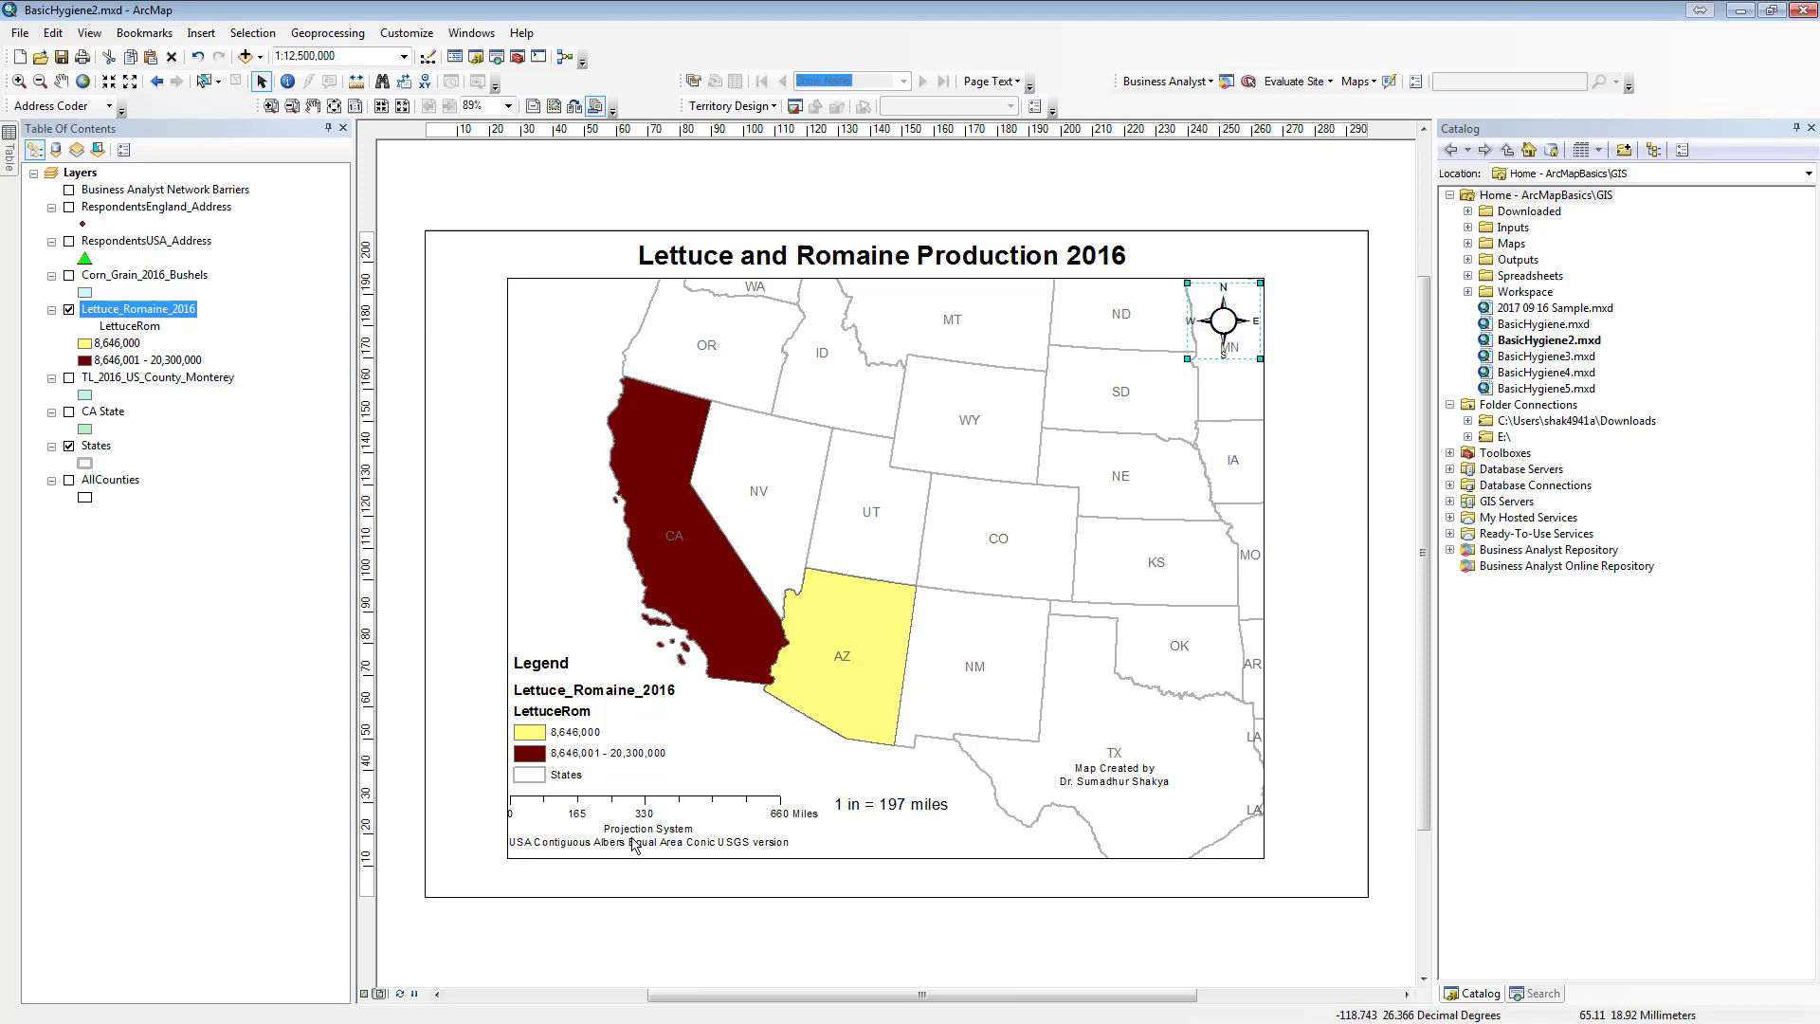
- Shift the map title slightly right and down, and move the map credit into the enlarged frame's lower-right corner
click(574, 724)
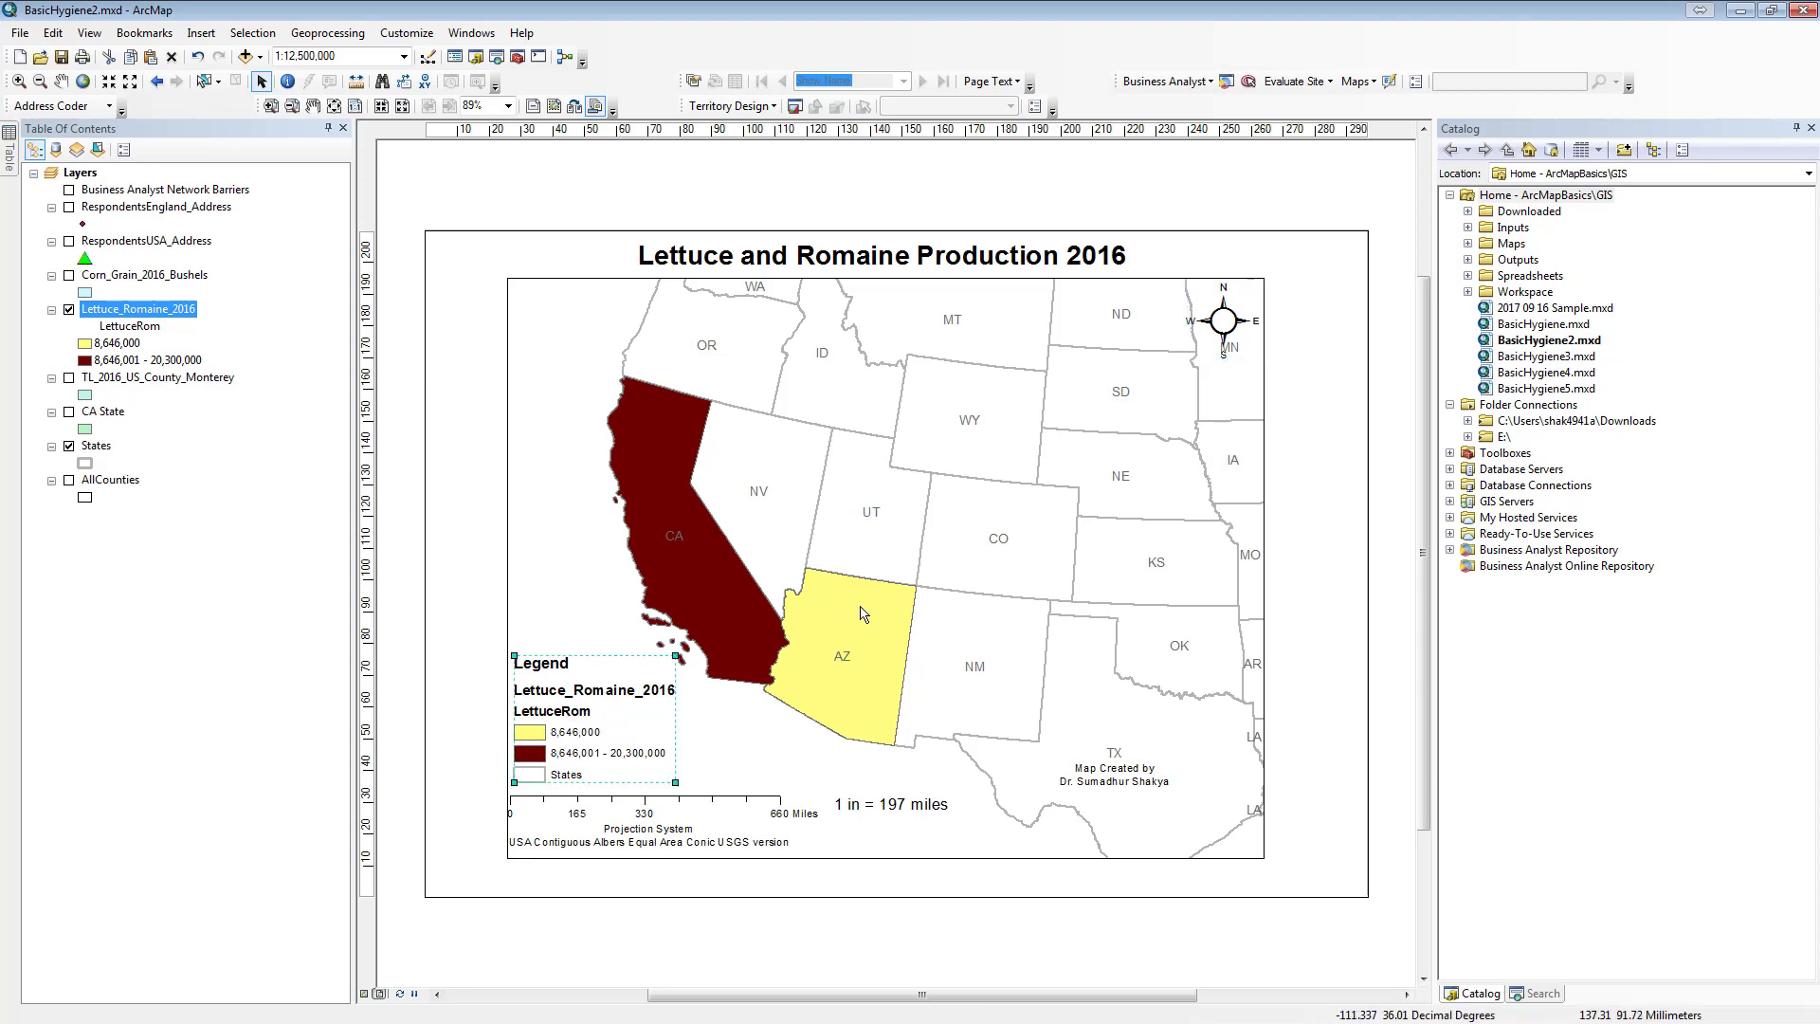
click(835, 264)
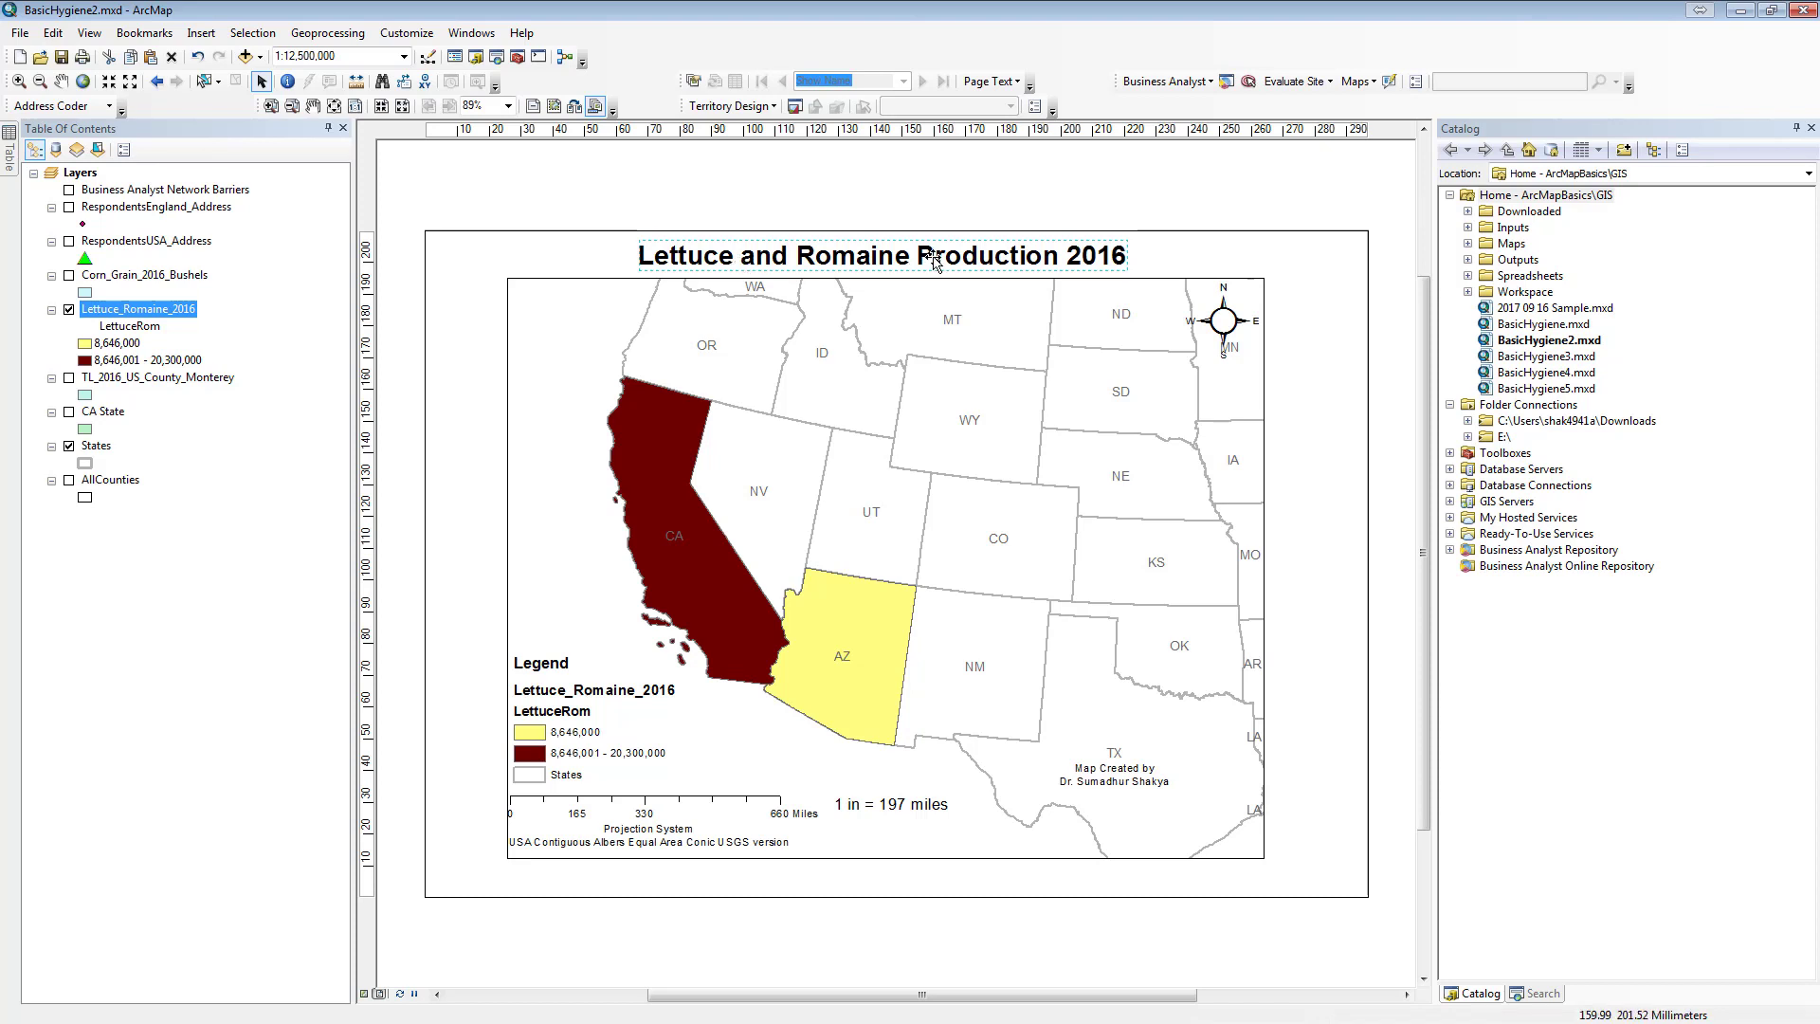
click(835, 255)
click(837, 256)
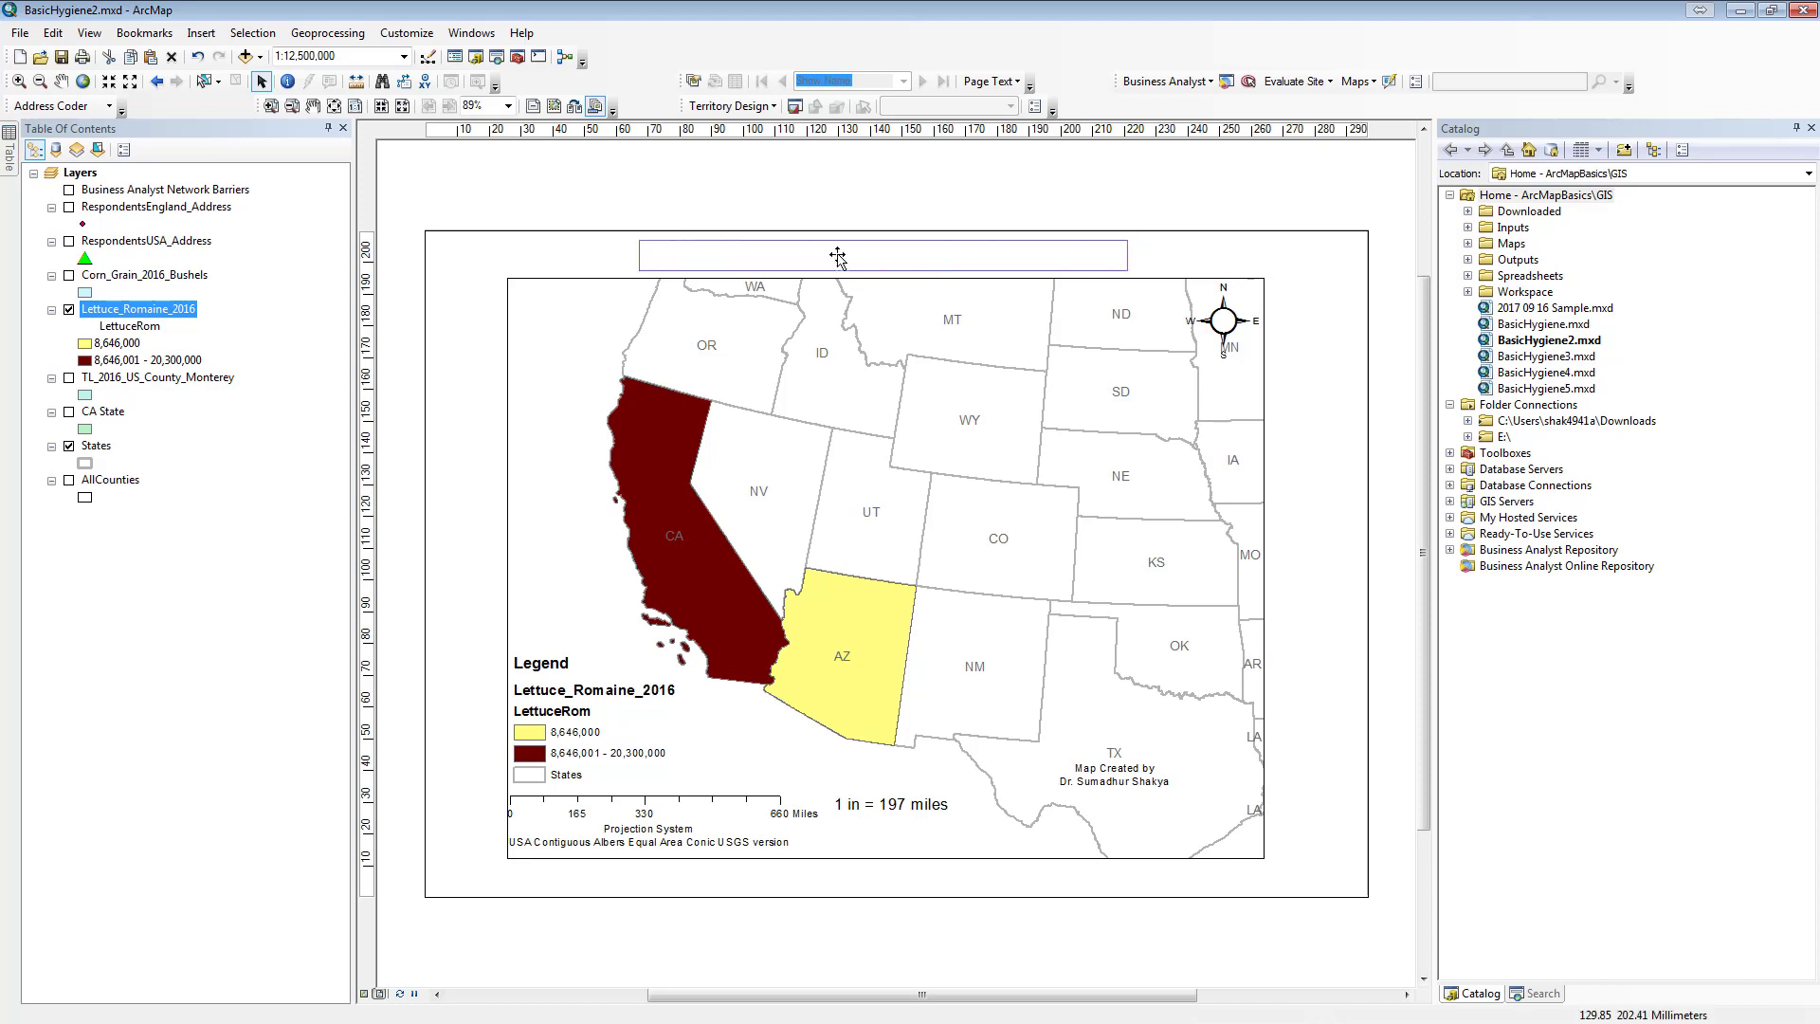
mouse_move(837, 256)
mouse_down()
mouse_move(850, 316)
mouse_move(858, 265)
mouse_up()
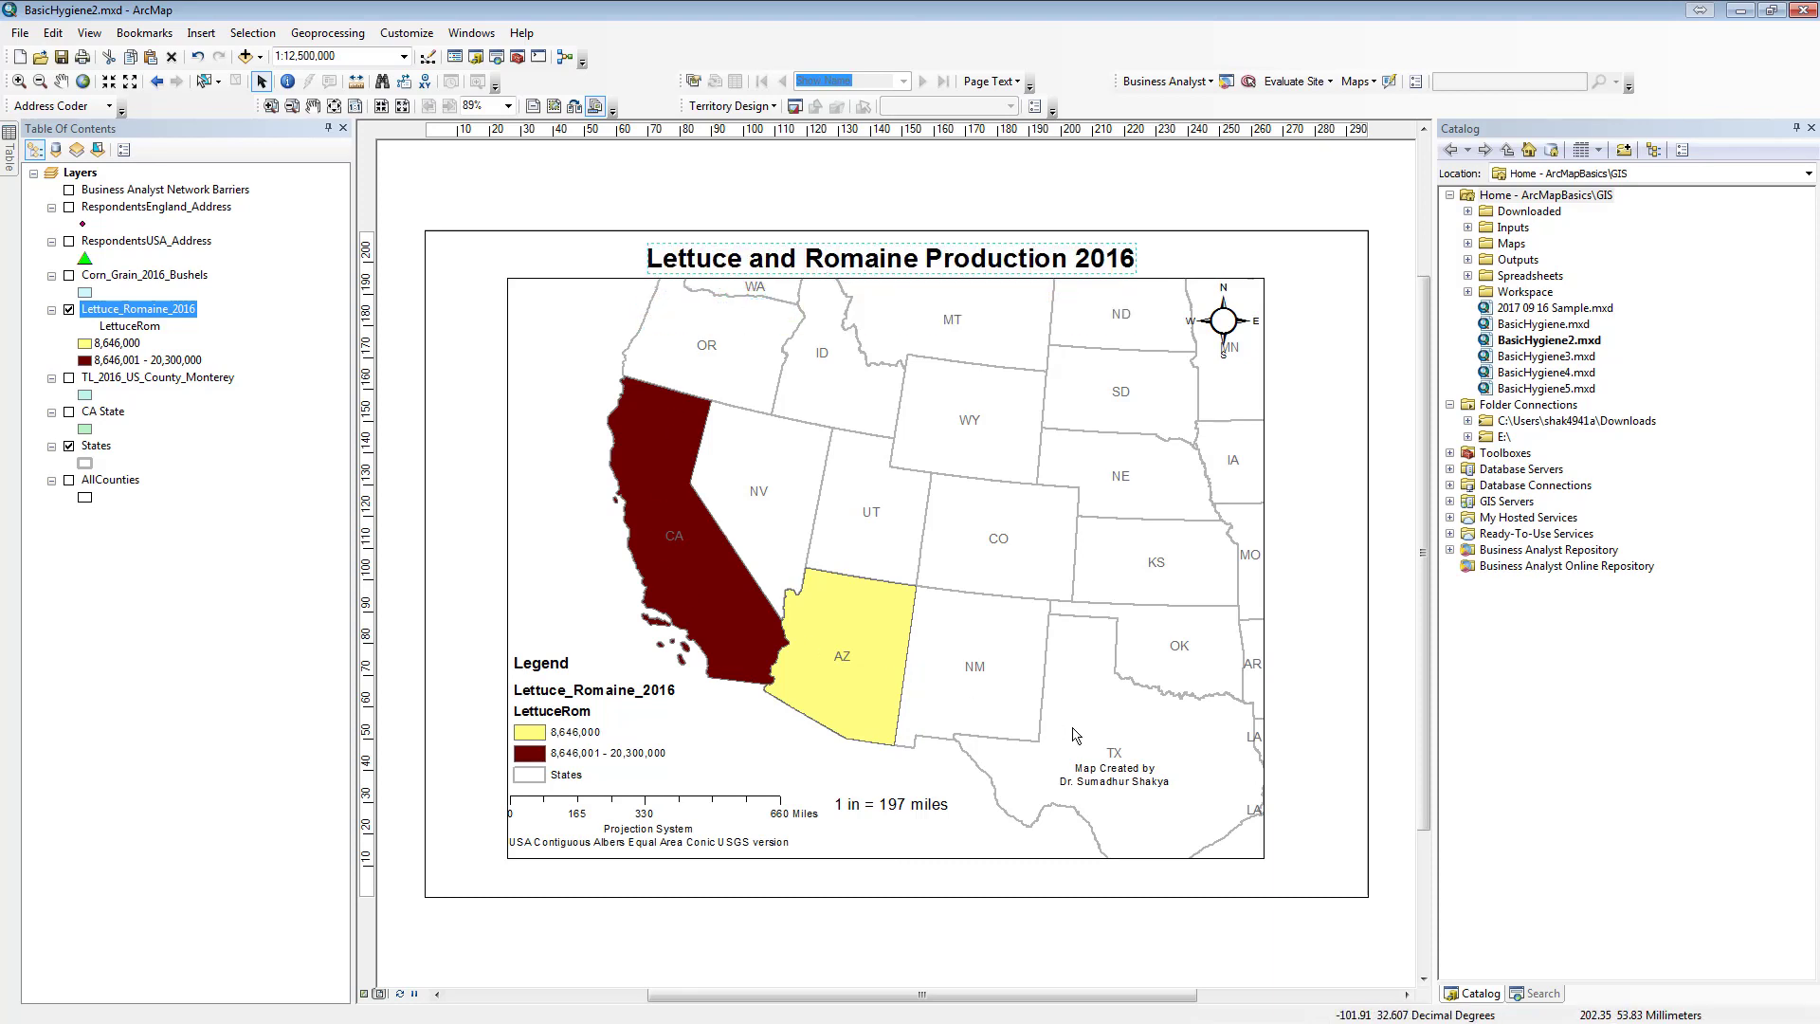
click(1111, 775)
drag(1110, 775, 1199, 843)
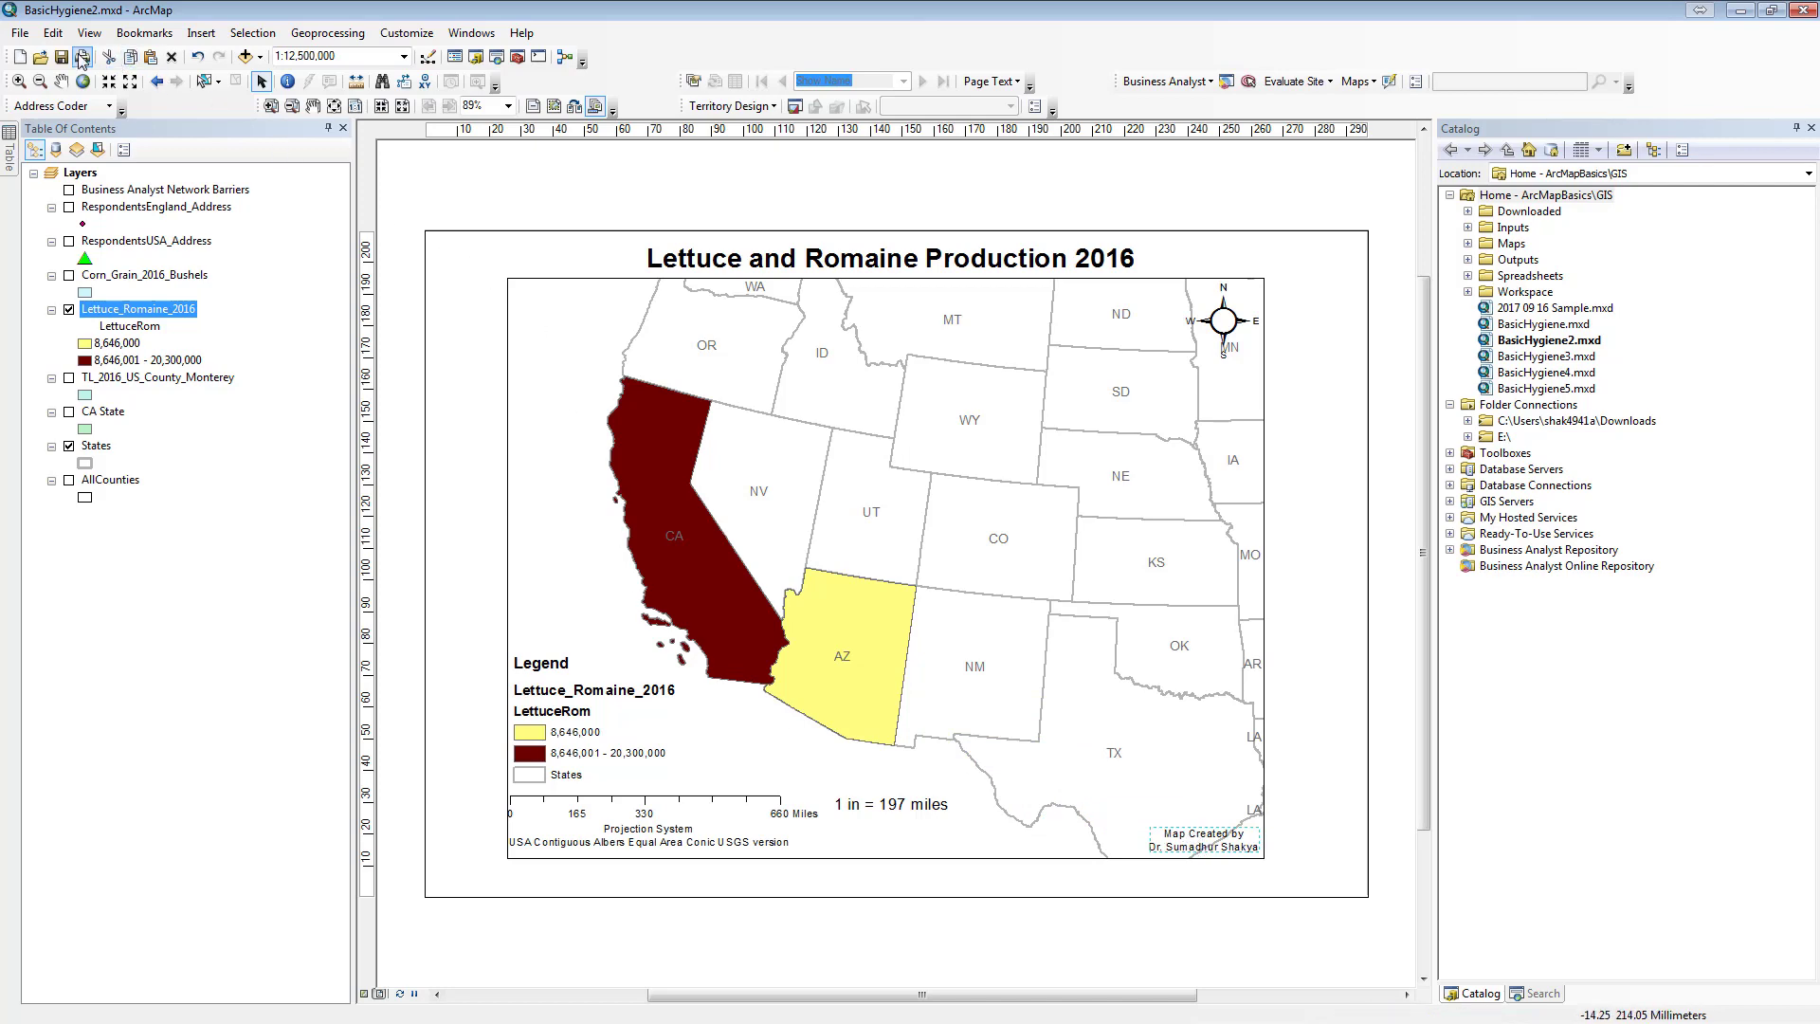
- Save the map document under the new name BasicHygiene2_1.mxd in the GIS folder
click(20, 34)
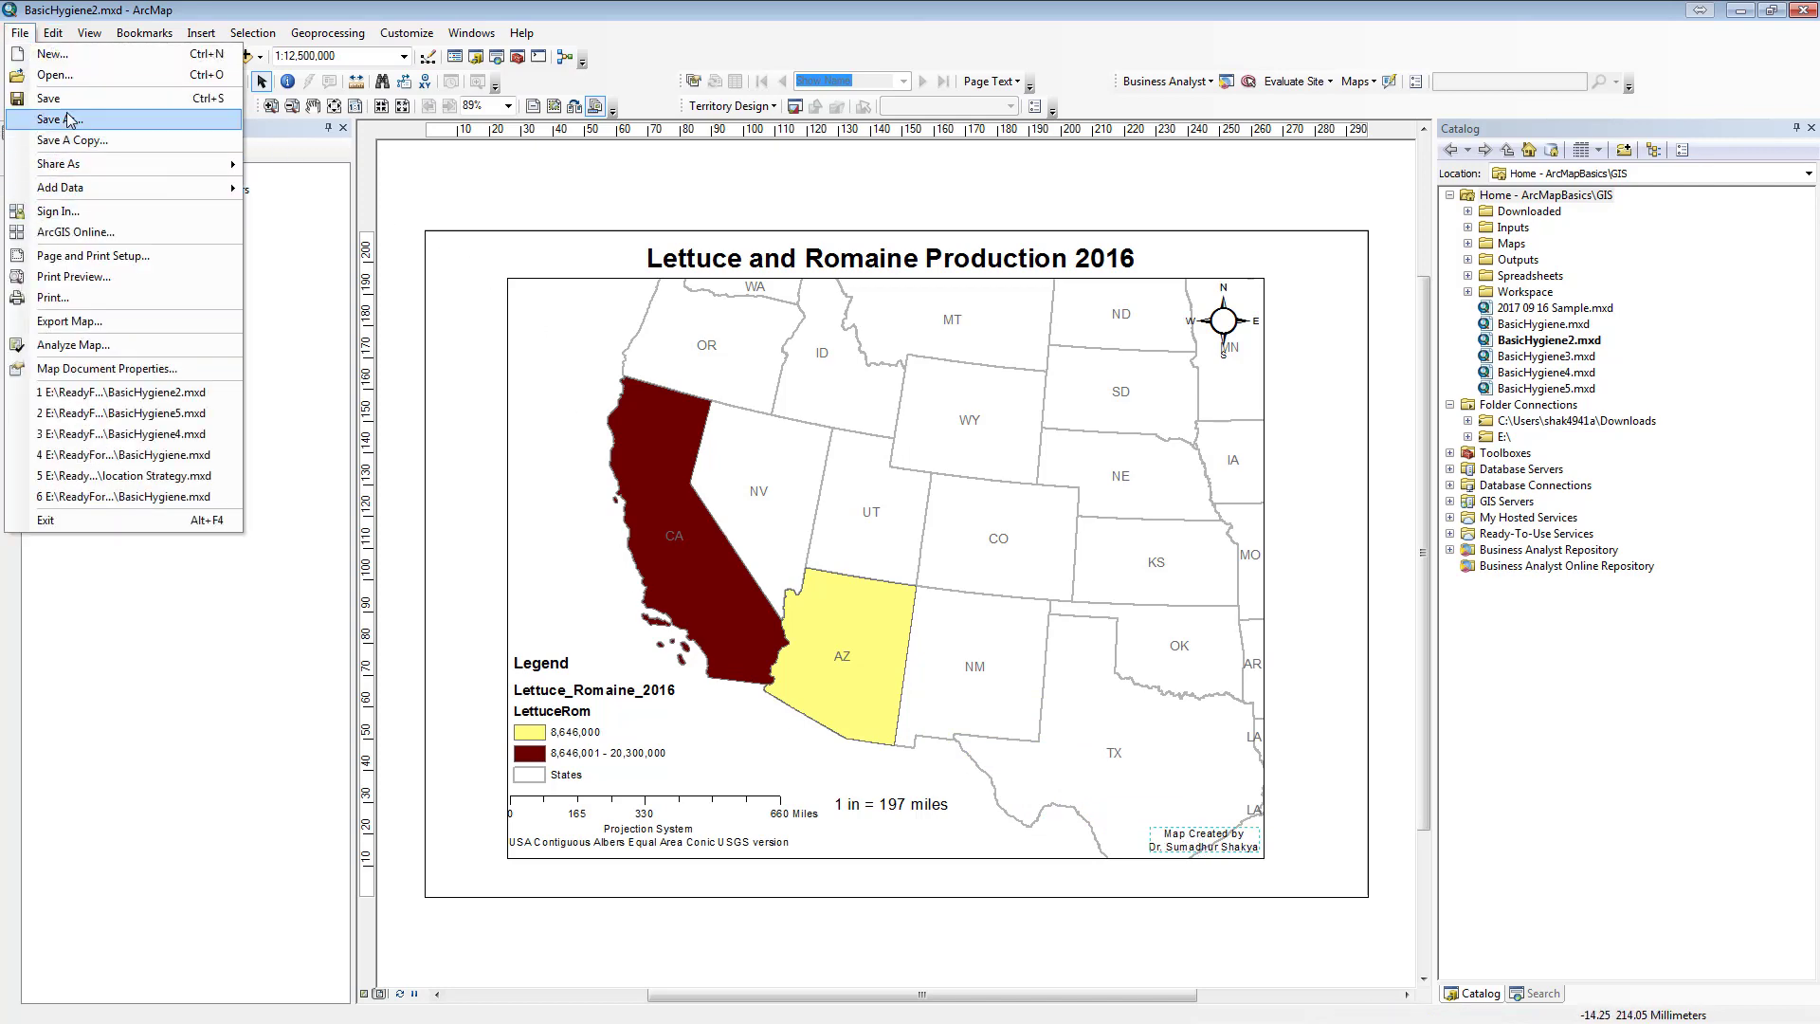
click(66, 116)
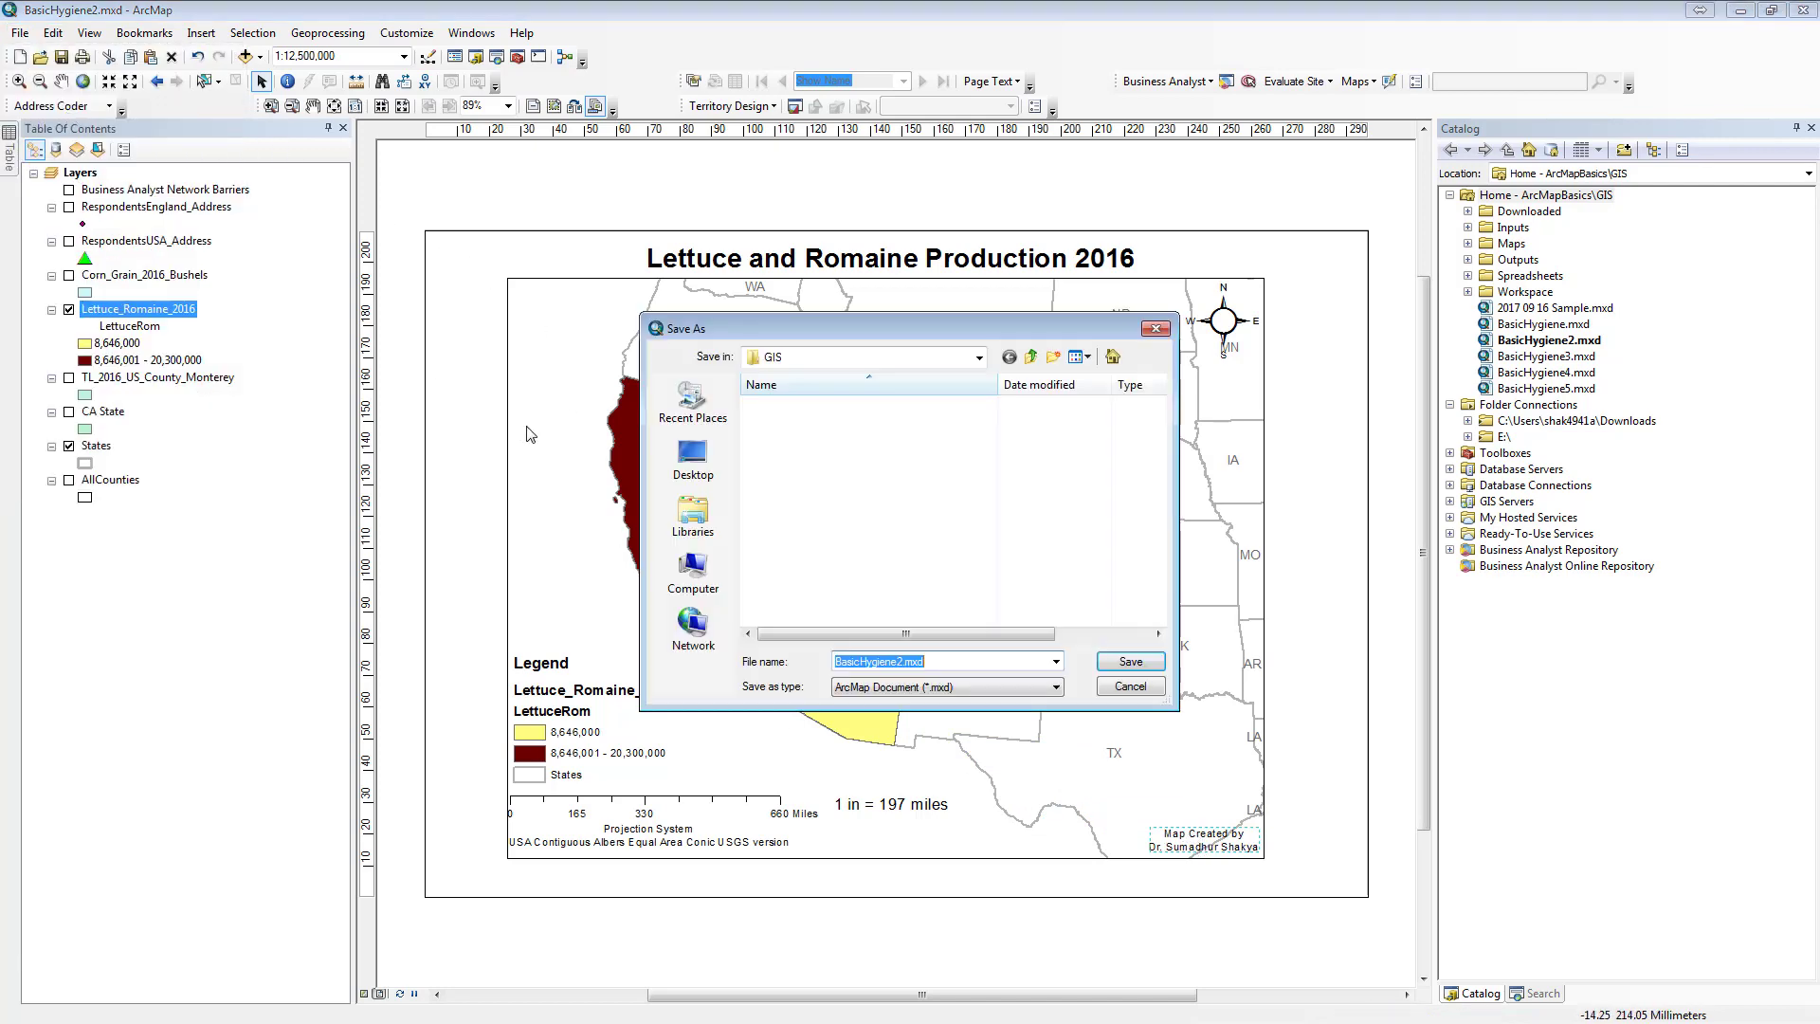
click(903, 662)
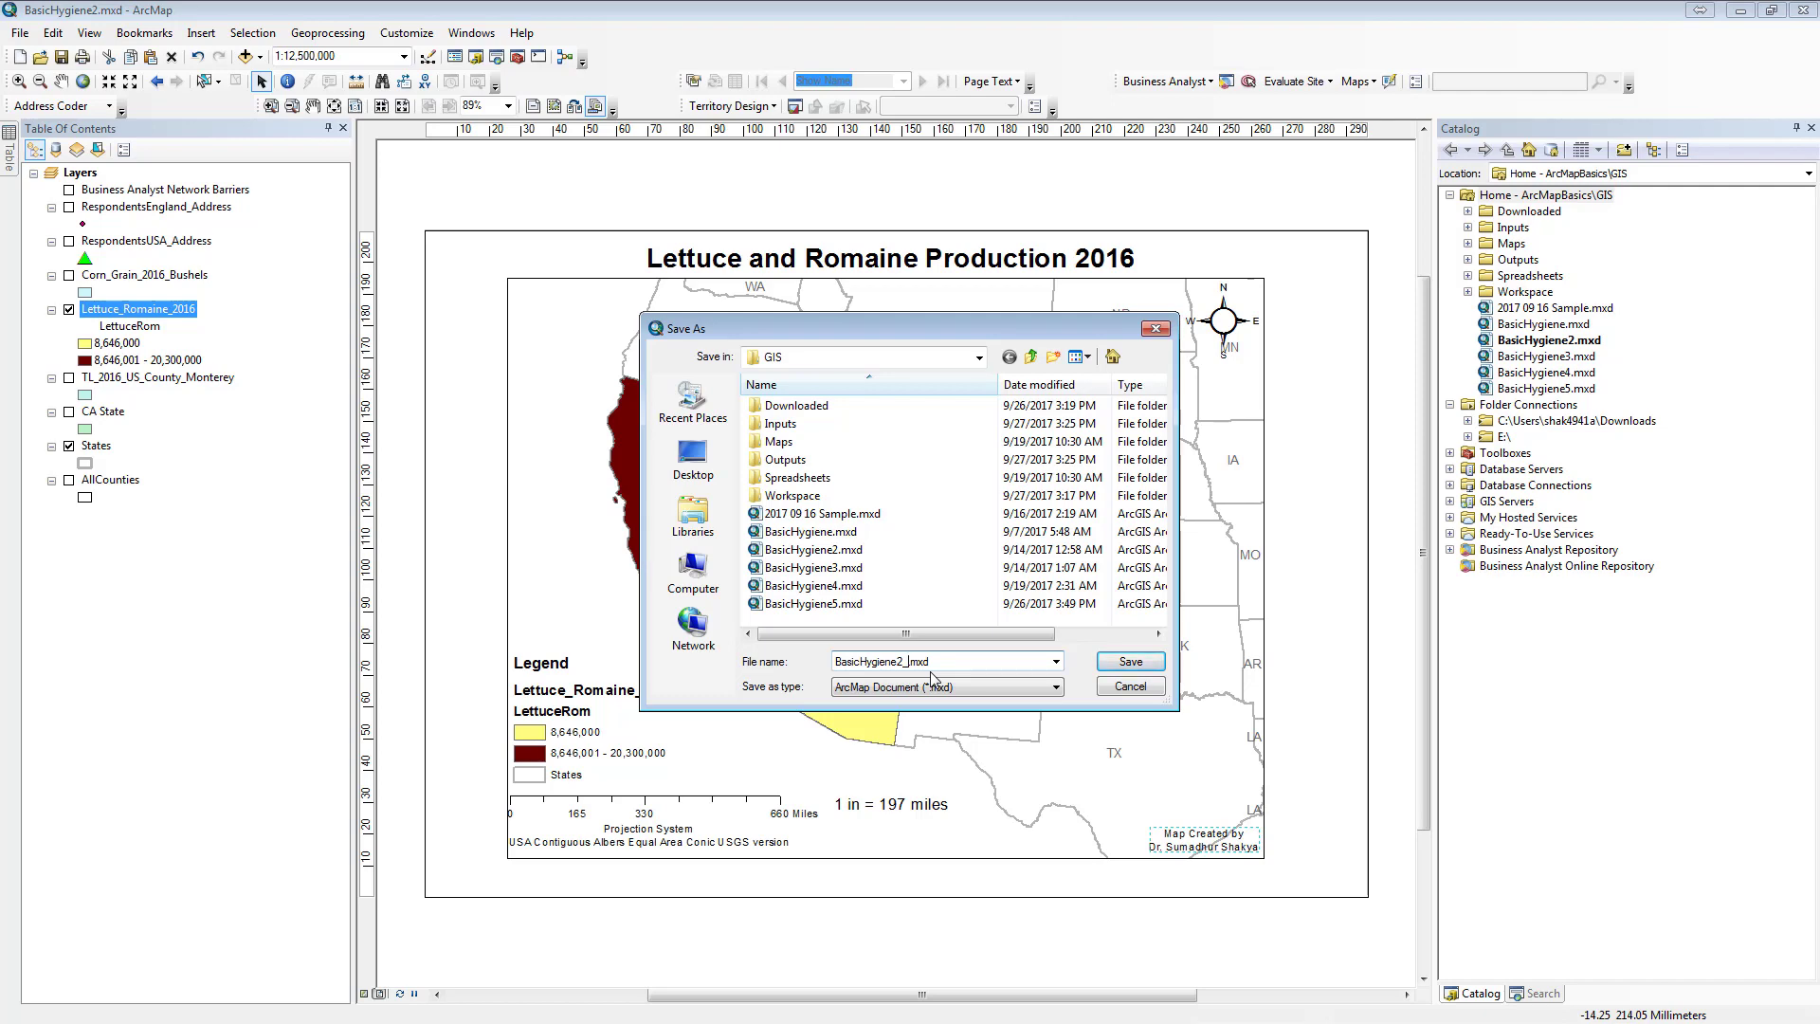
key(Return)
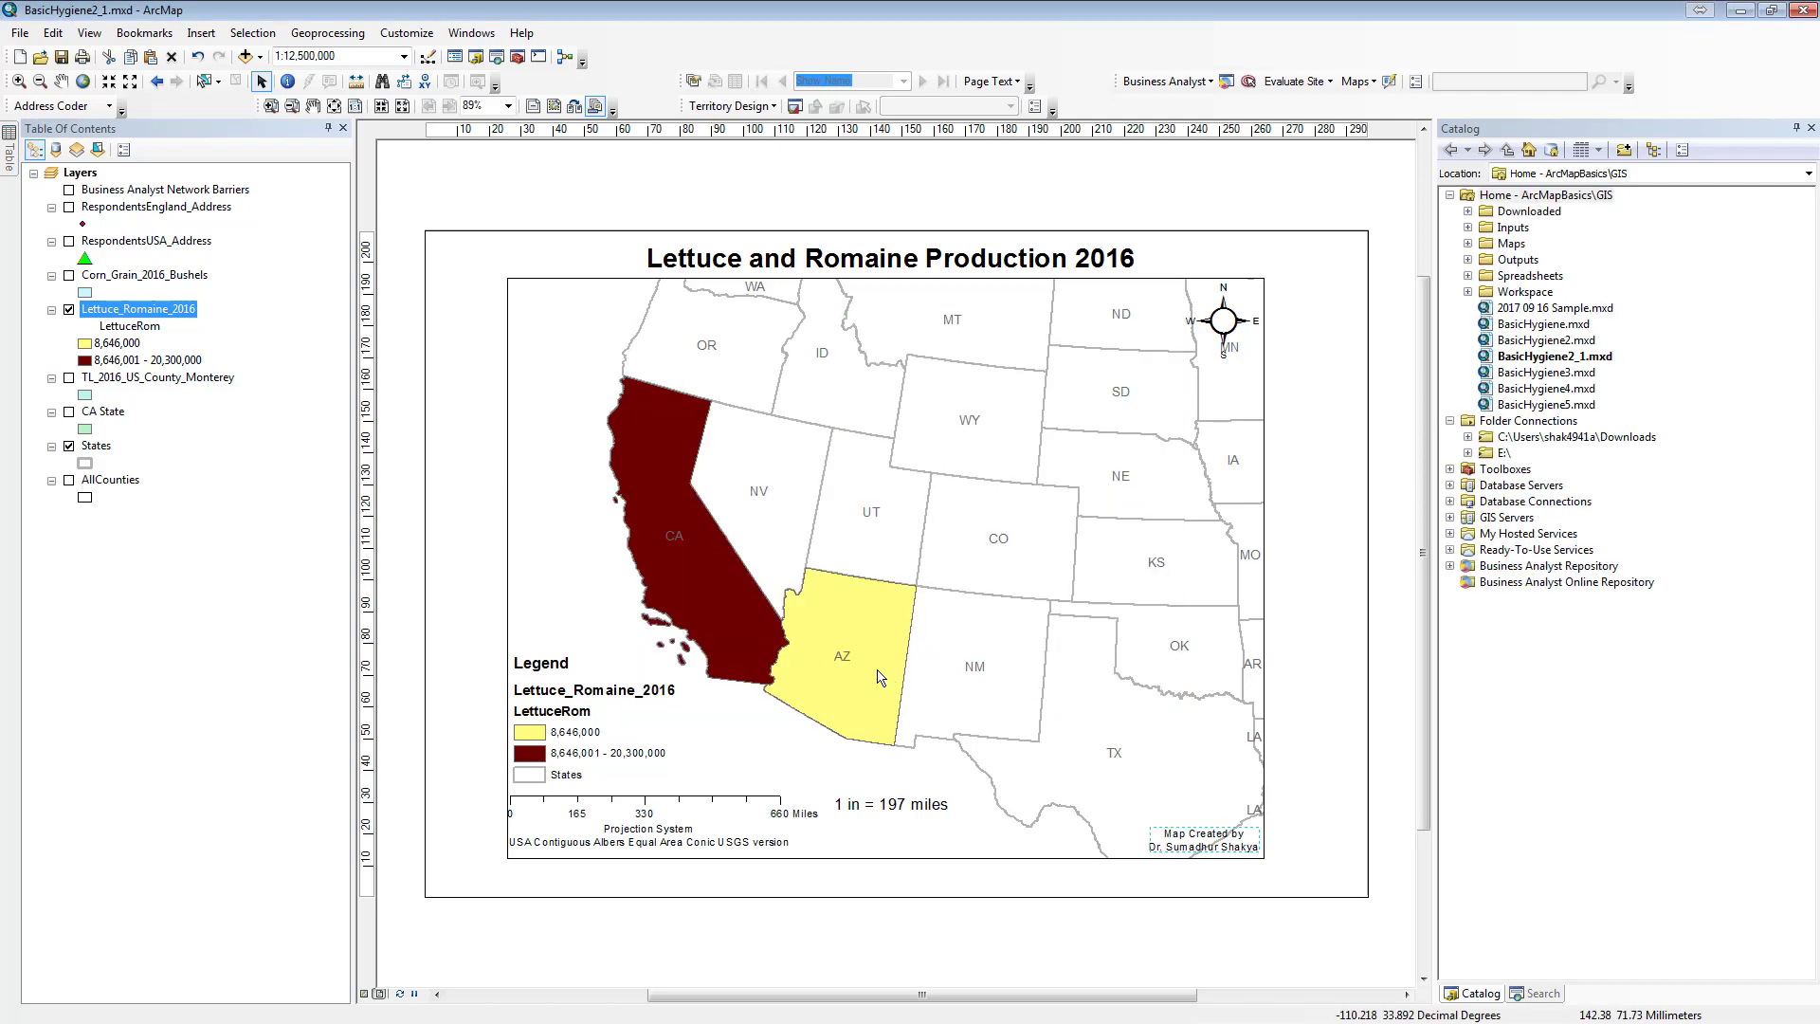
- Set up a map export to the home folder's Maps subfolder as PNG with a resolution of 300 dpi
click(19, 32)
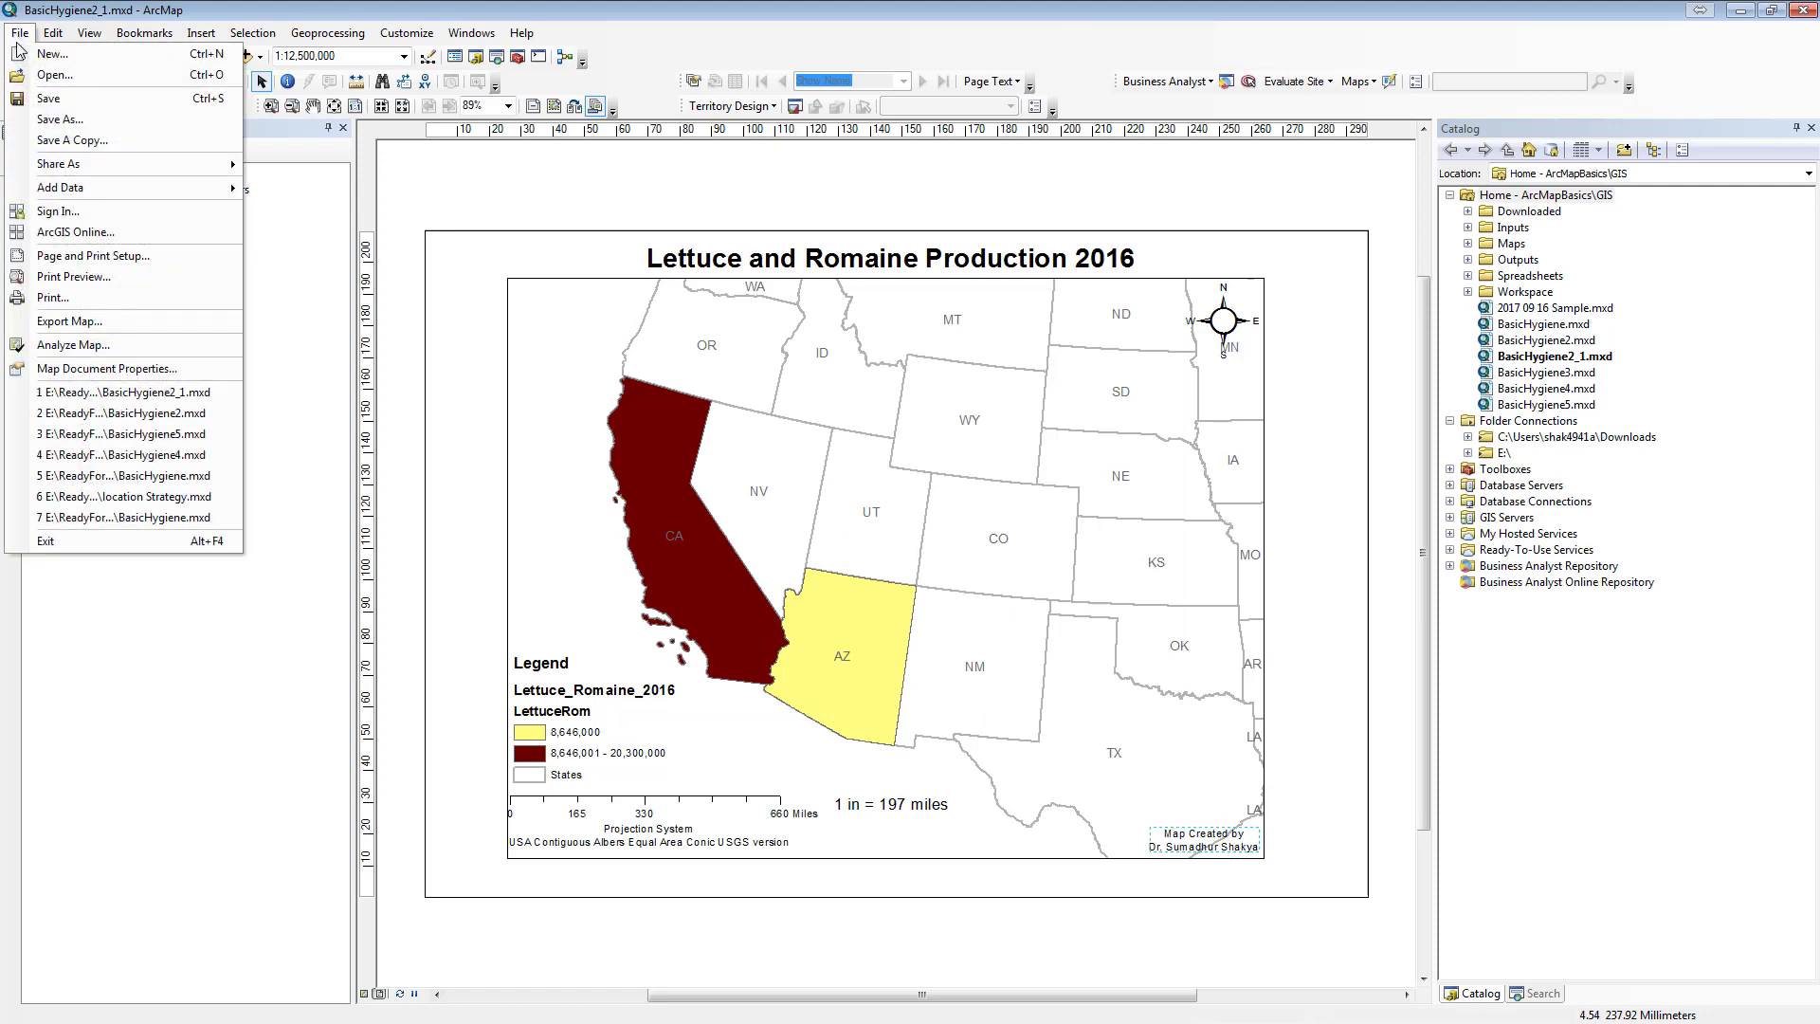
click(69, 322)
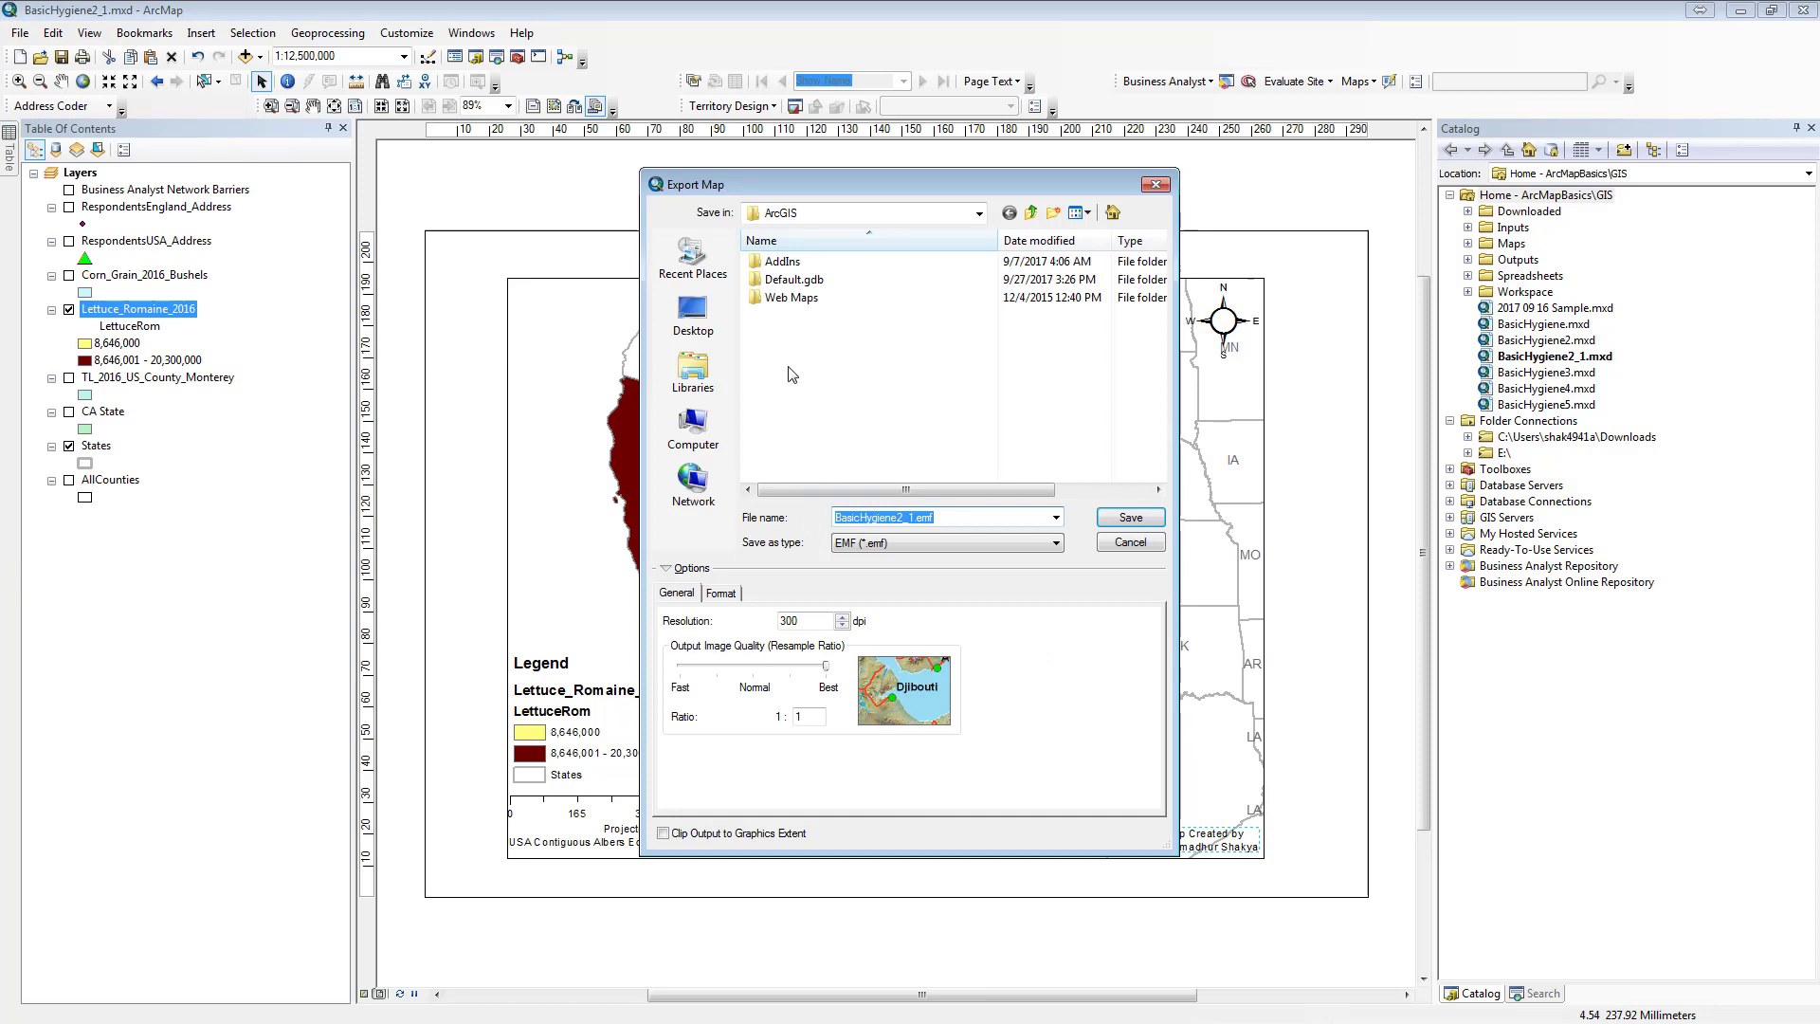
click(1112, 212)
double_click(779, 298)
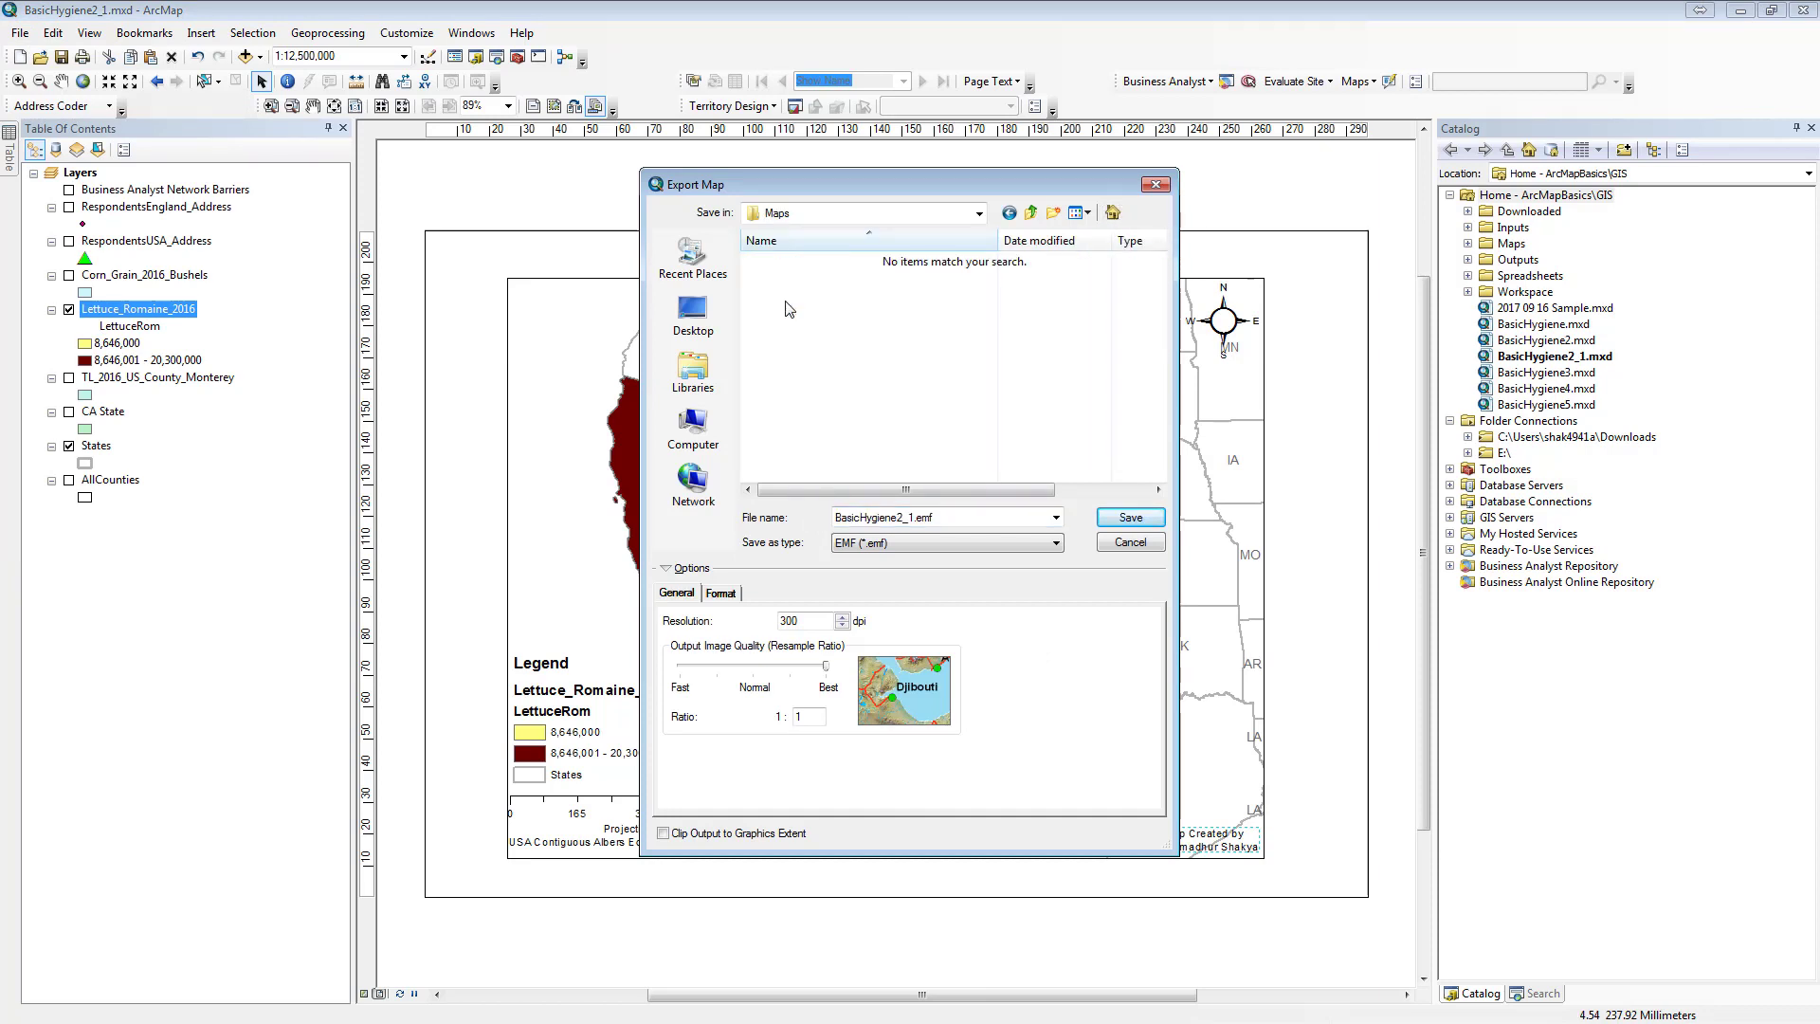
click(952, 517)
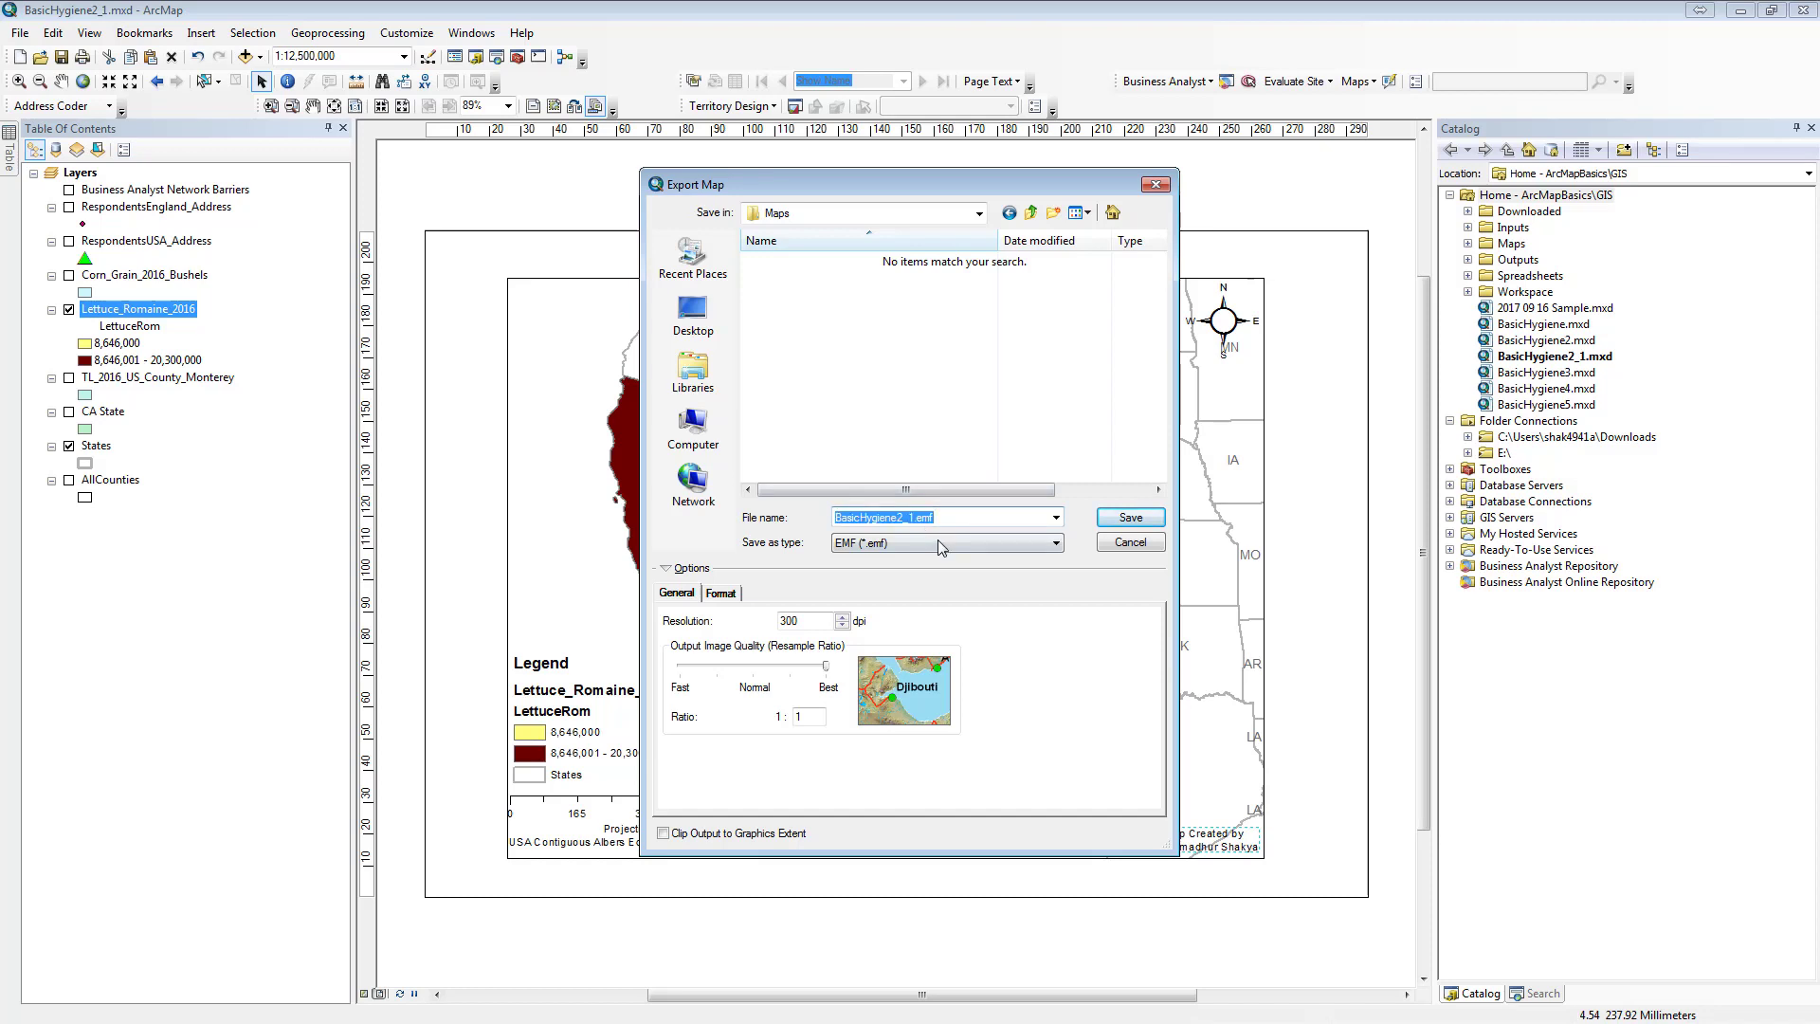
click(936, 540)
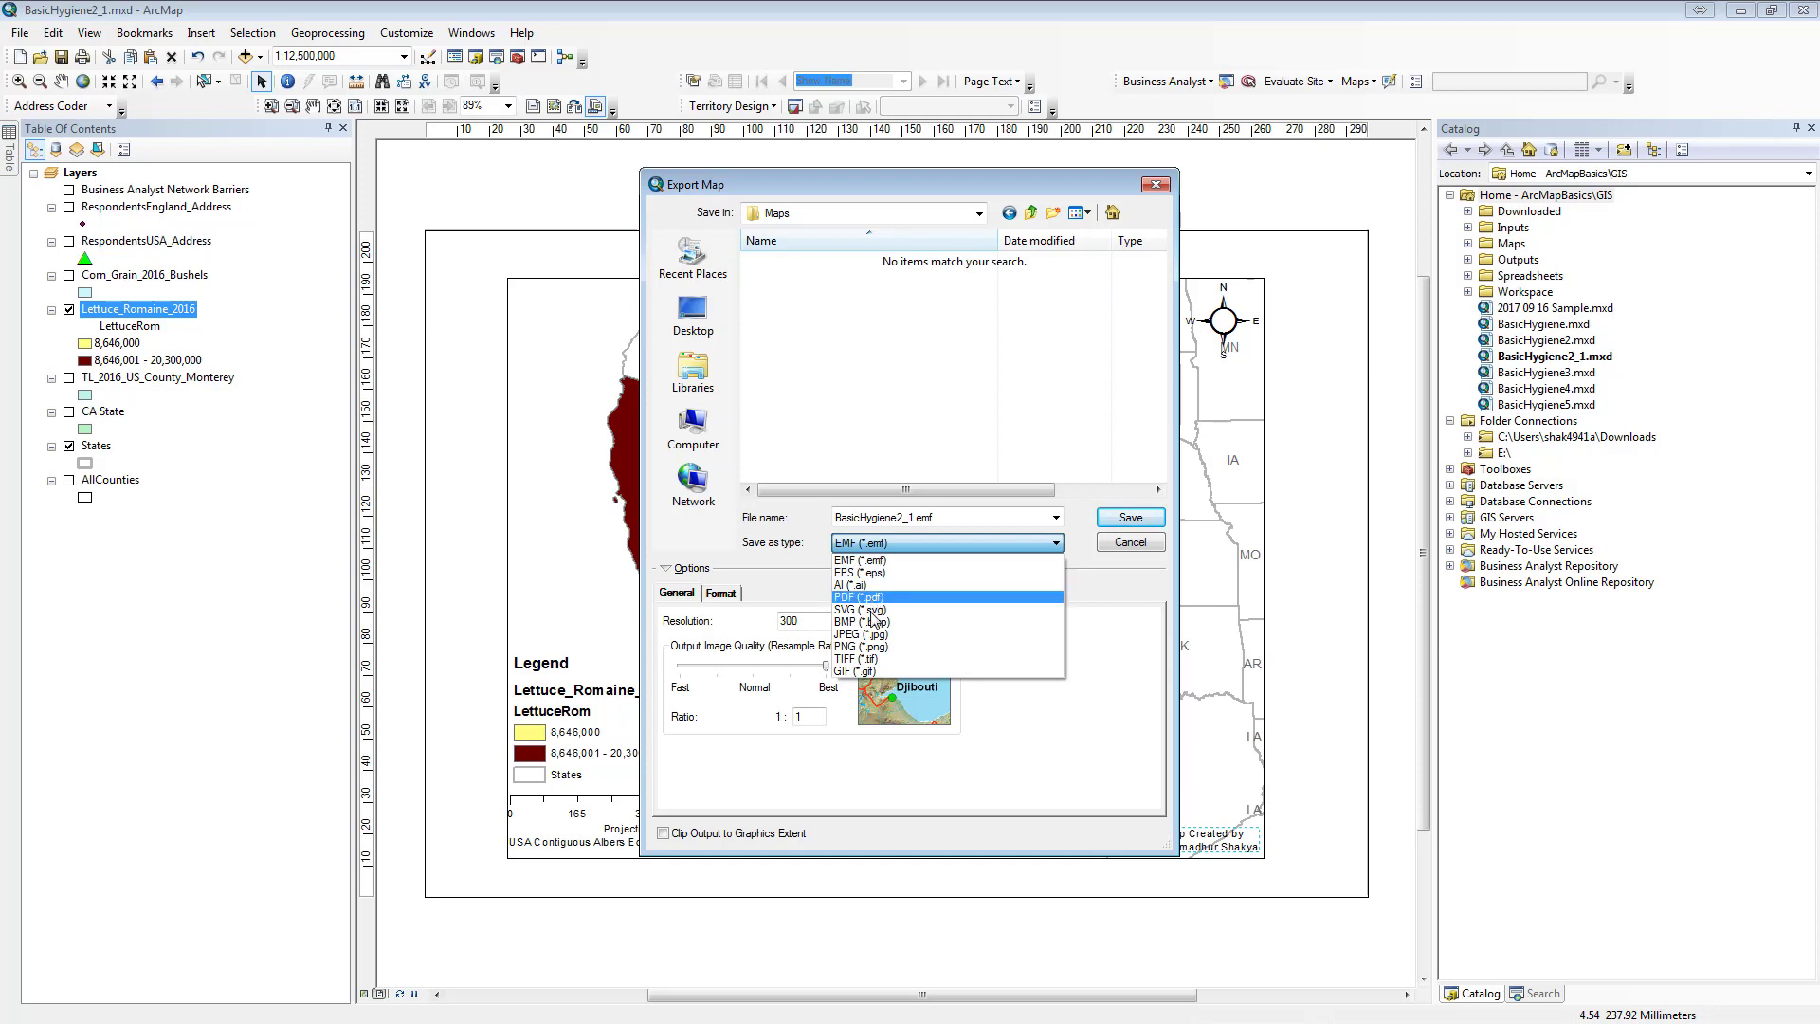
click(872, 646)
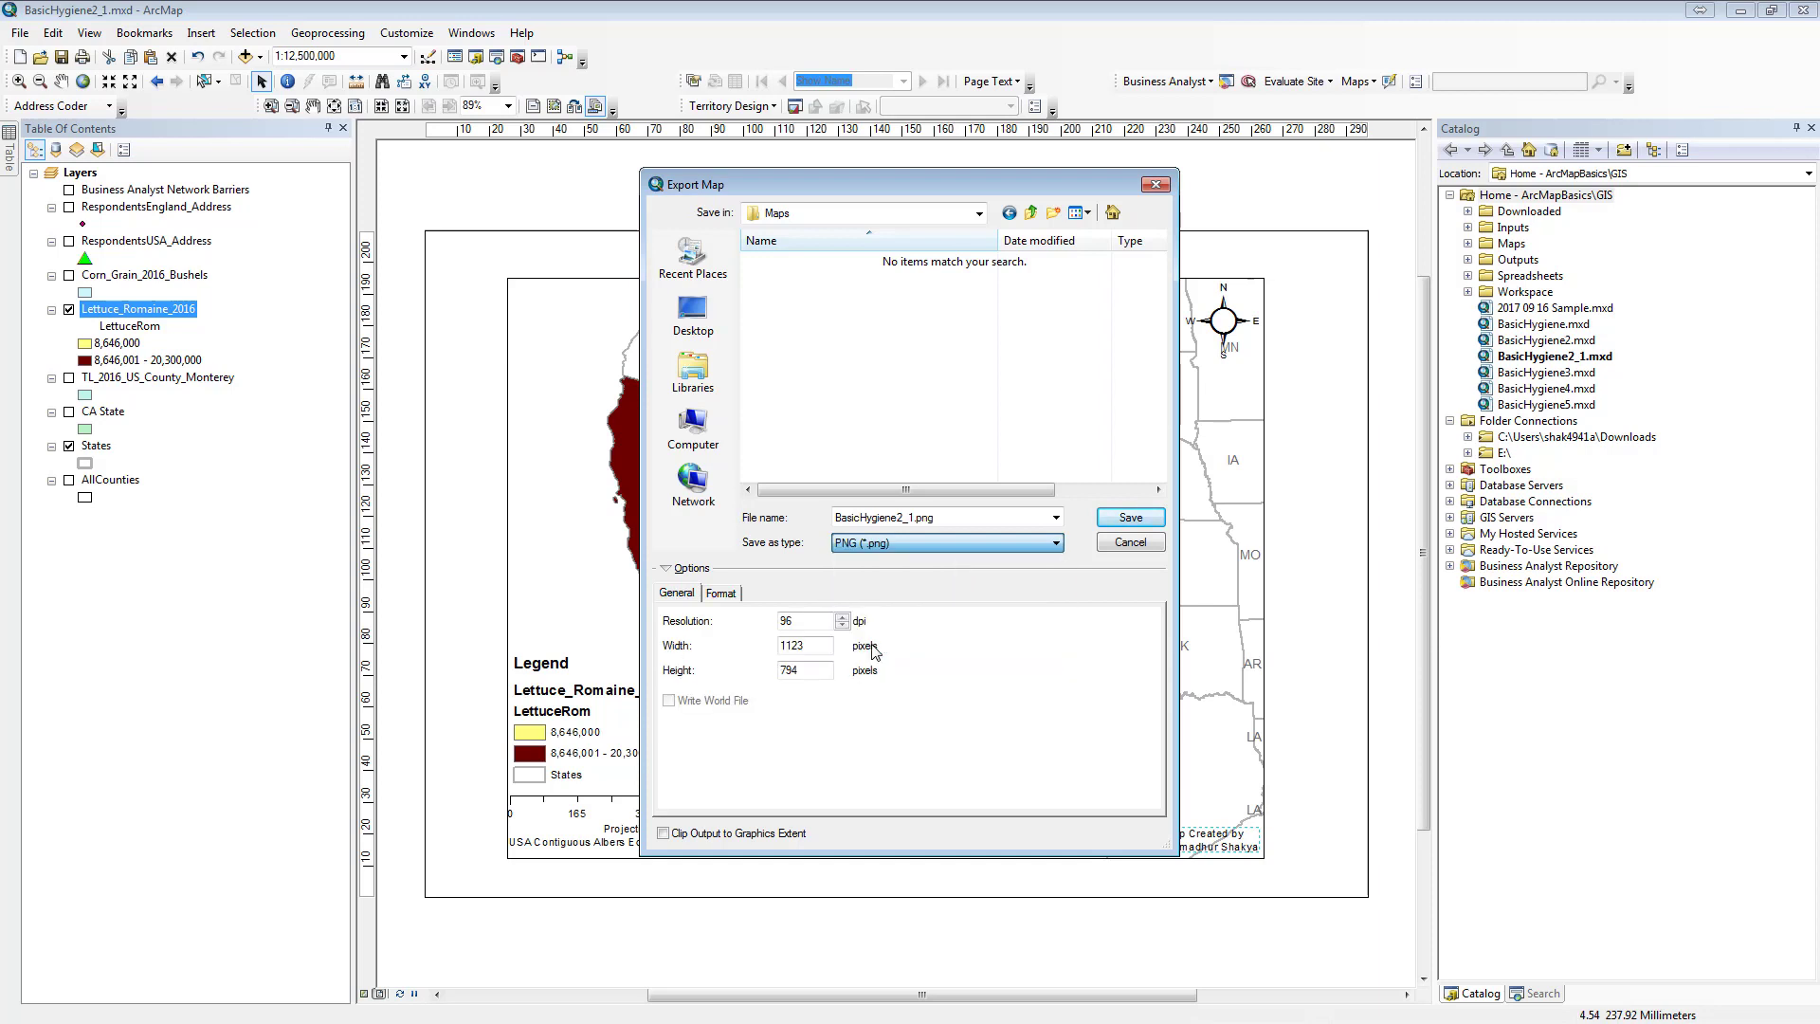
double_click(810, 623)
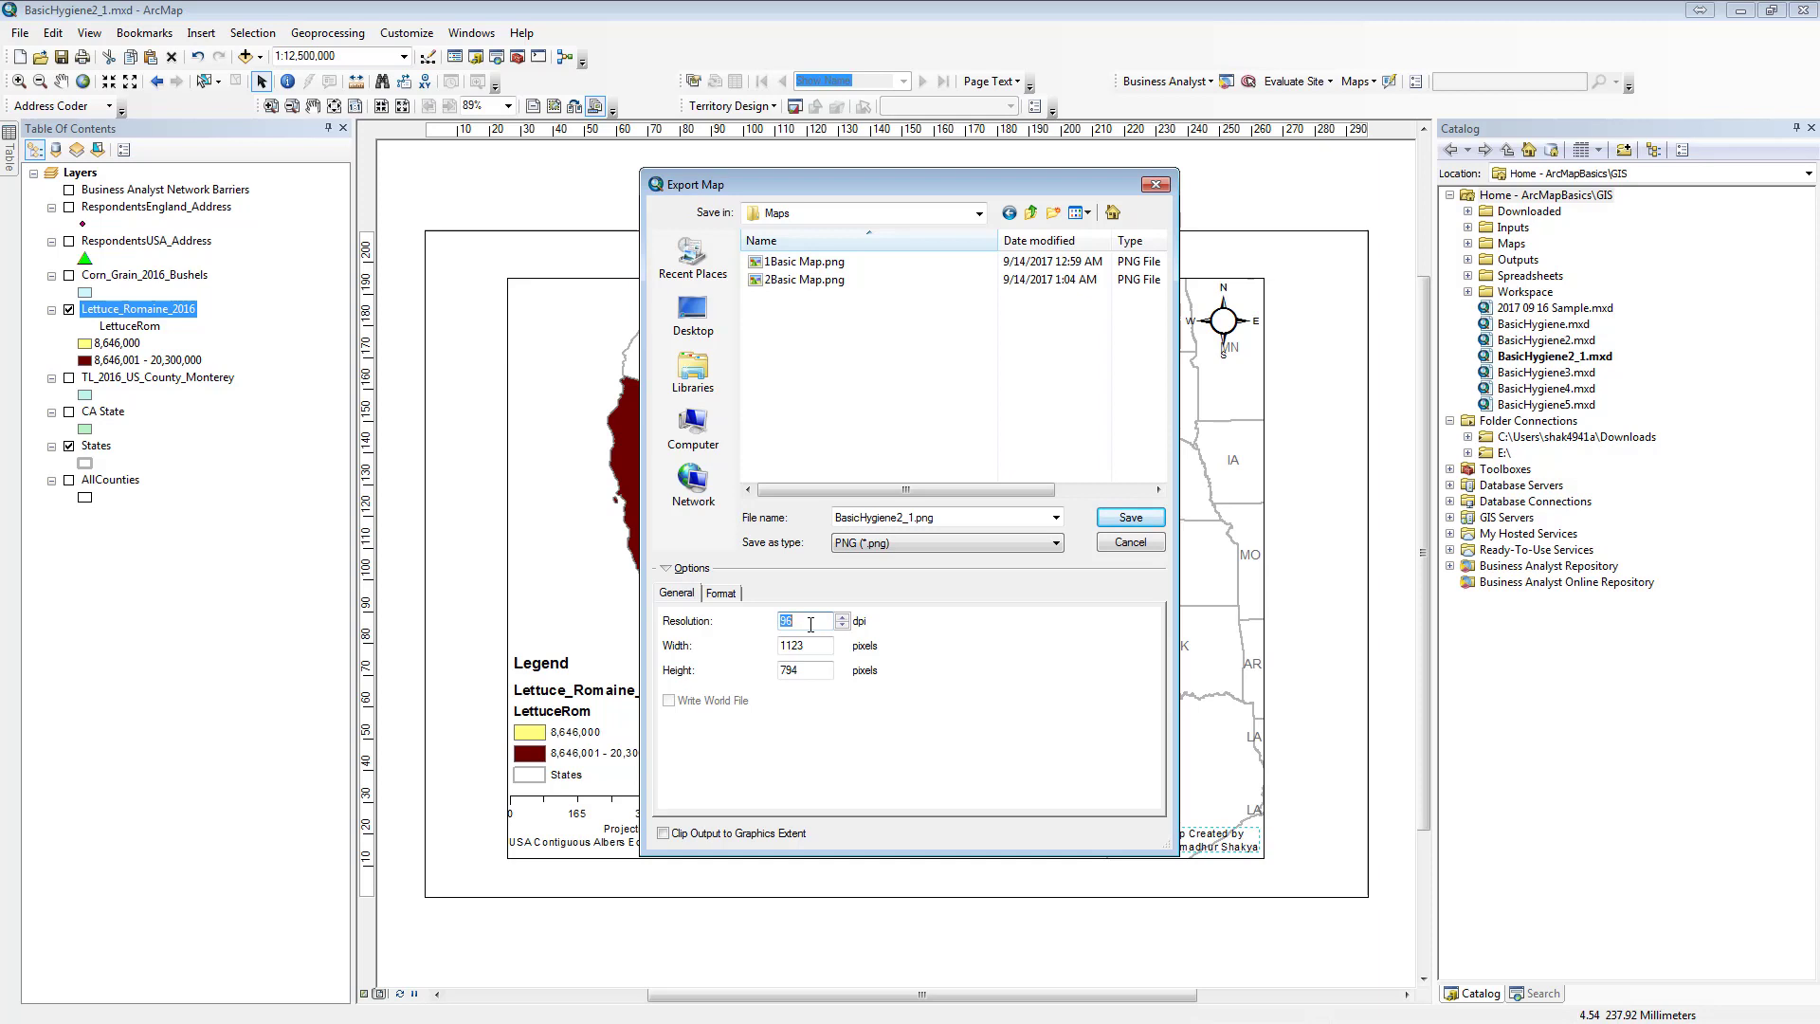
text(300)
- Set the PNG export's background color to No Color
click(724, 595)
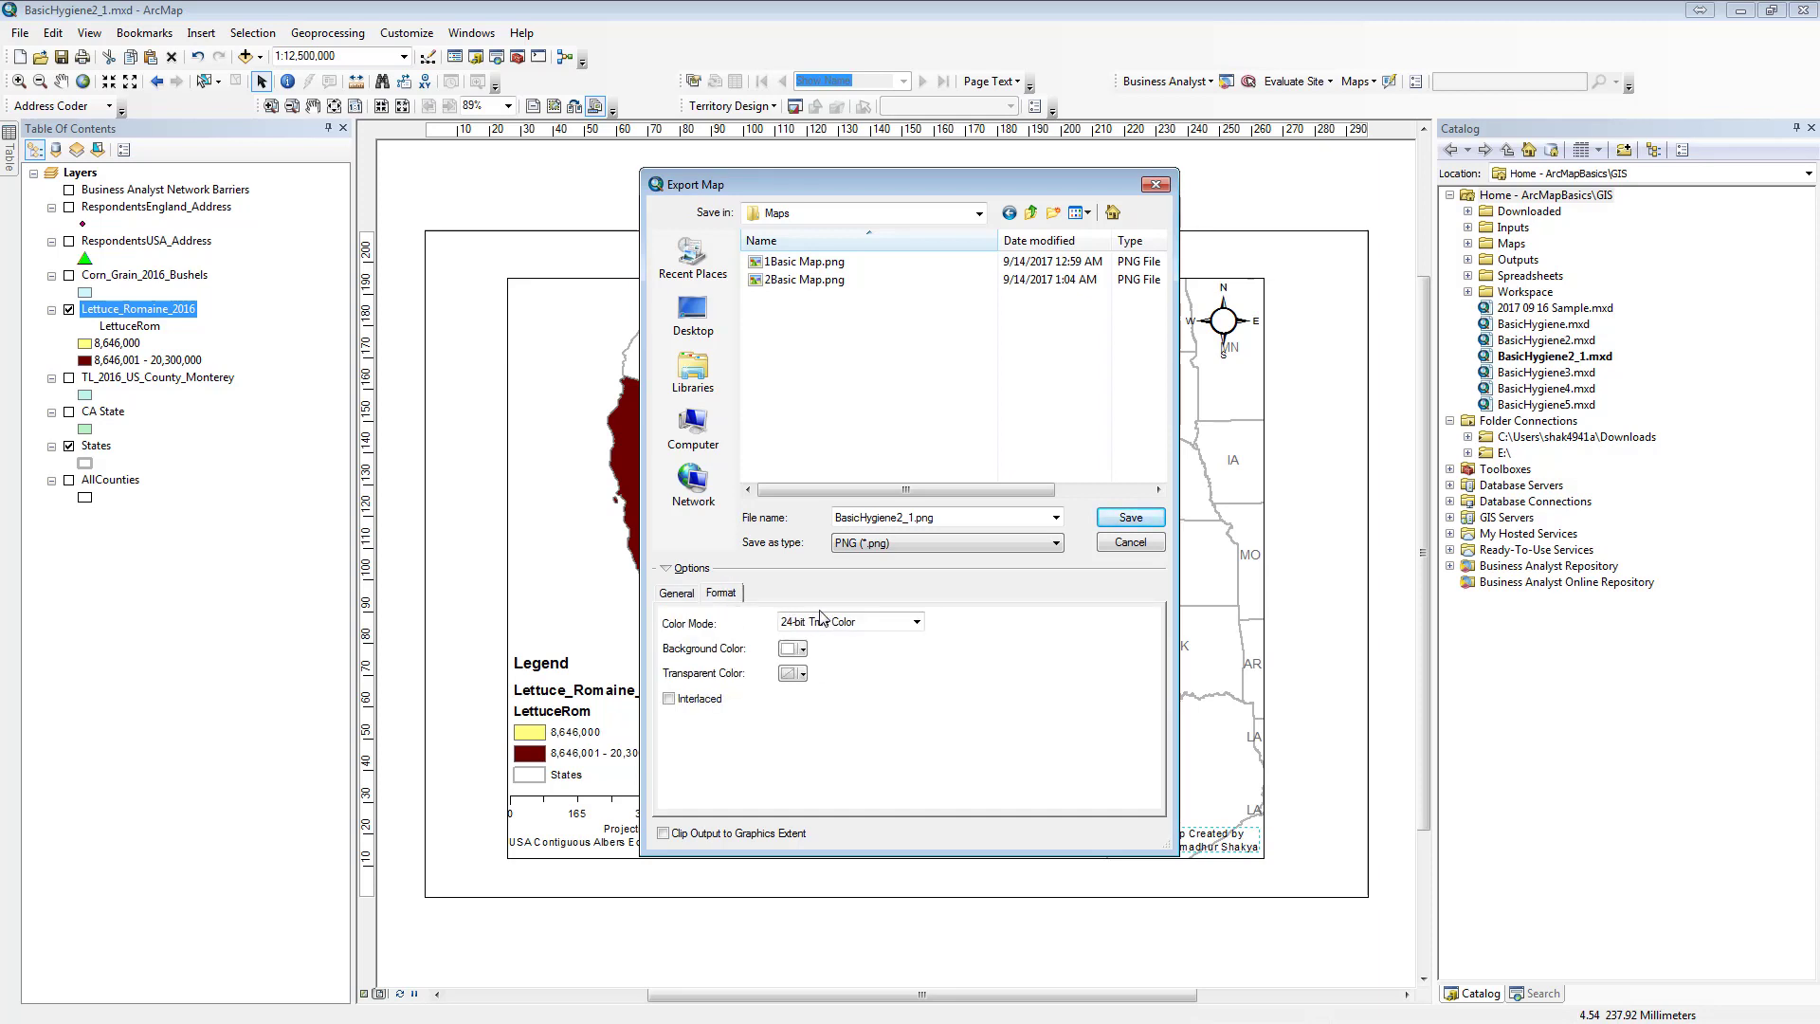
click(803, 649)
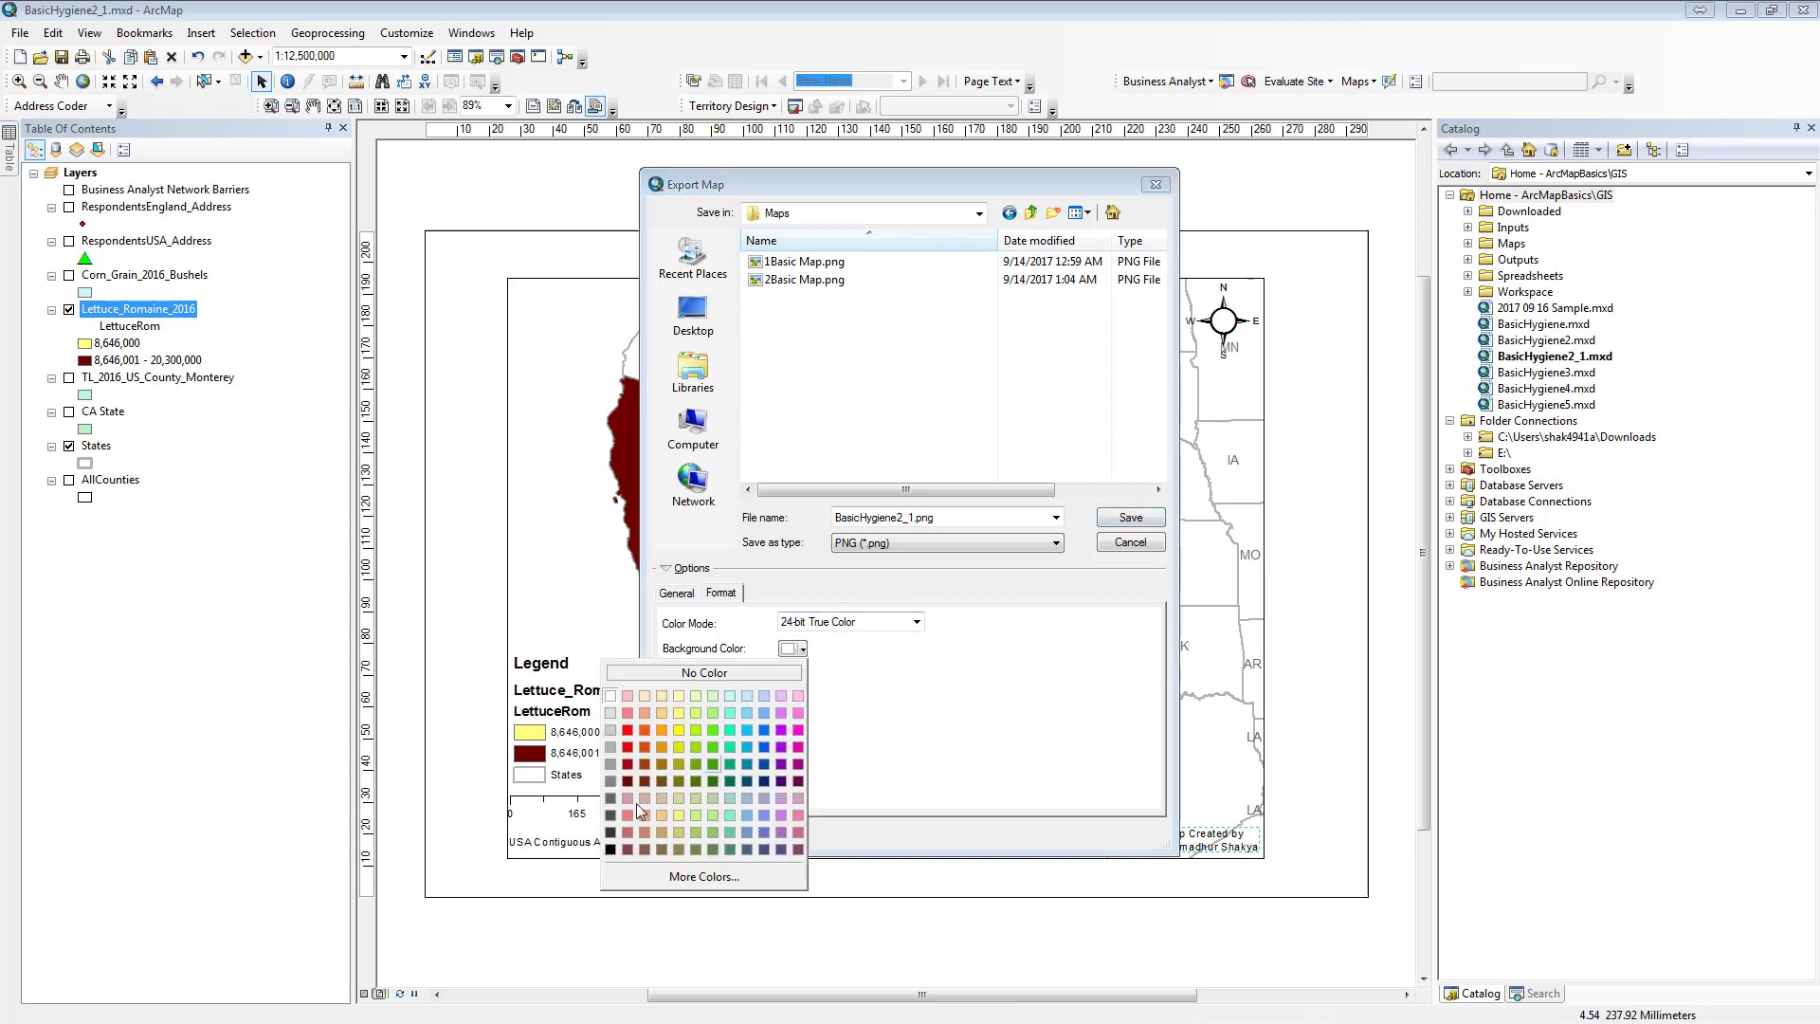
click(666, 676)
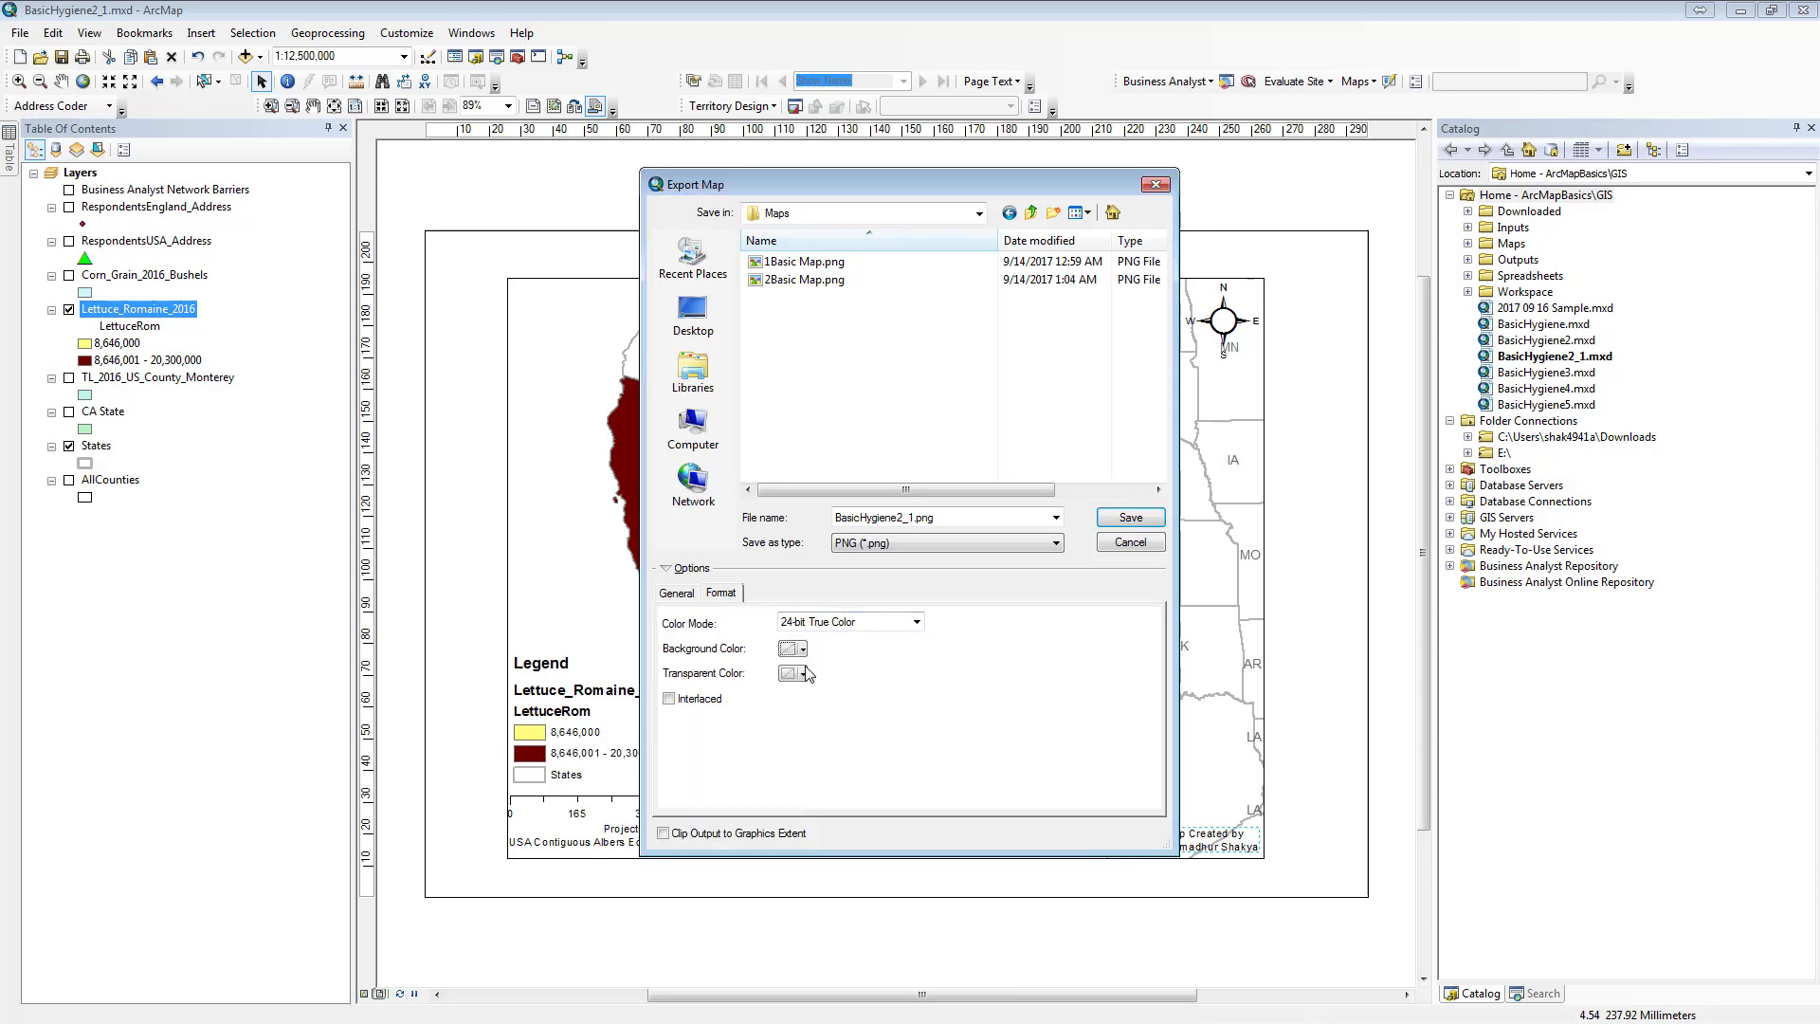
click(803, 648)
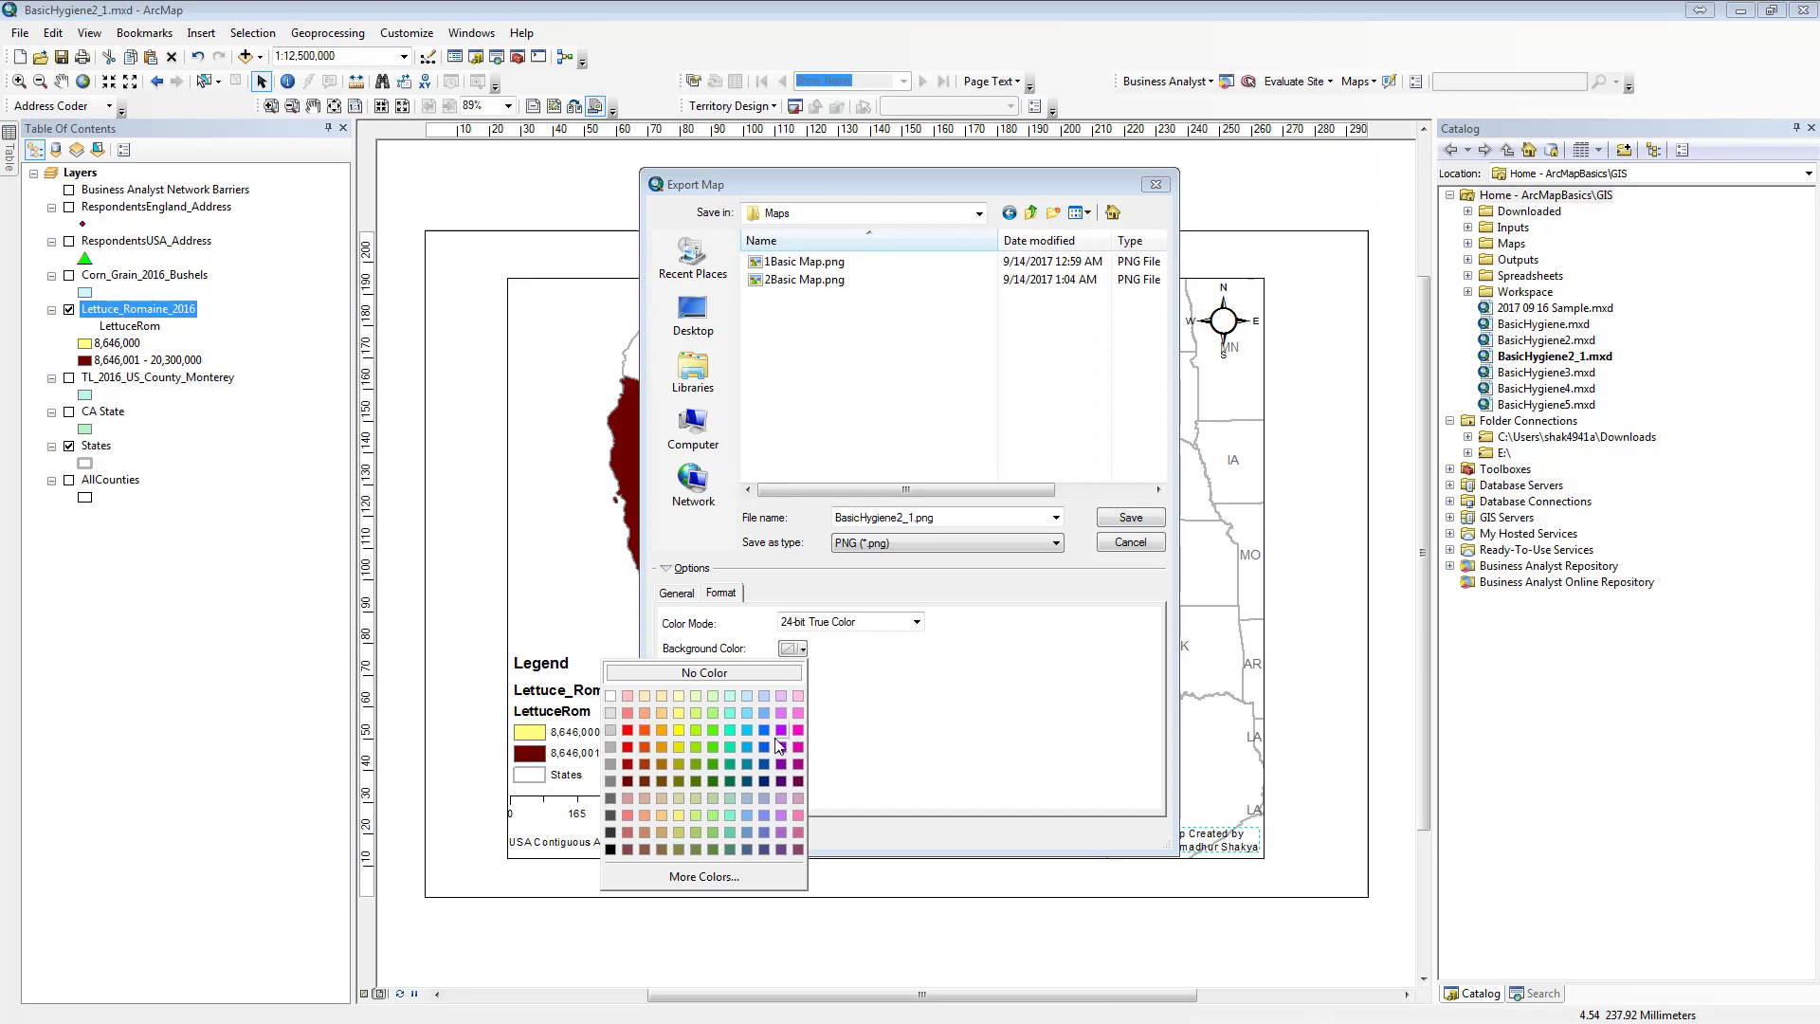
click(853, 659)
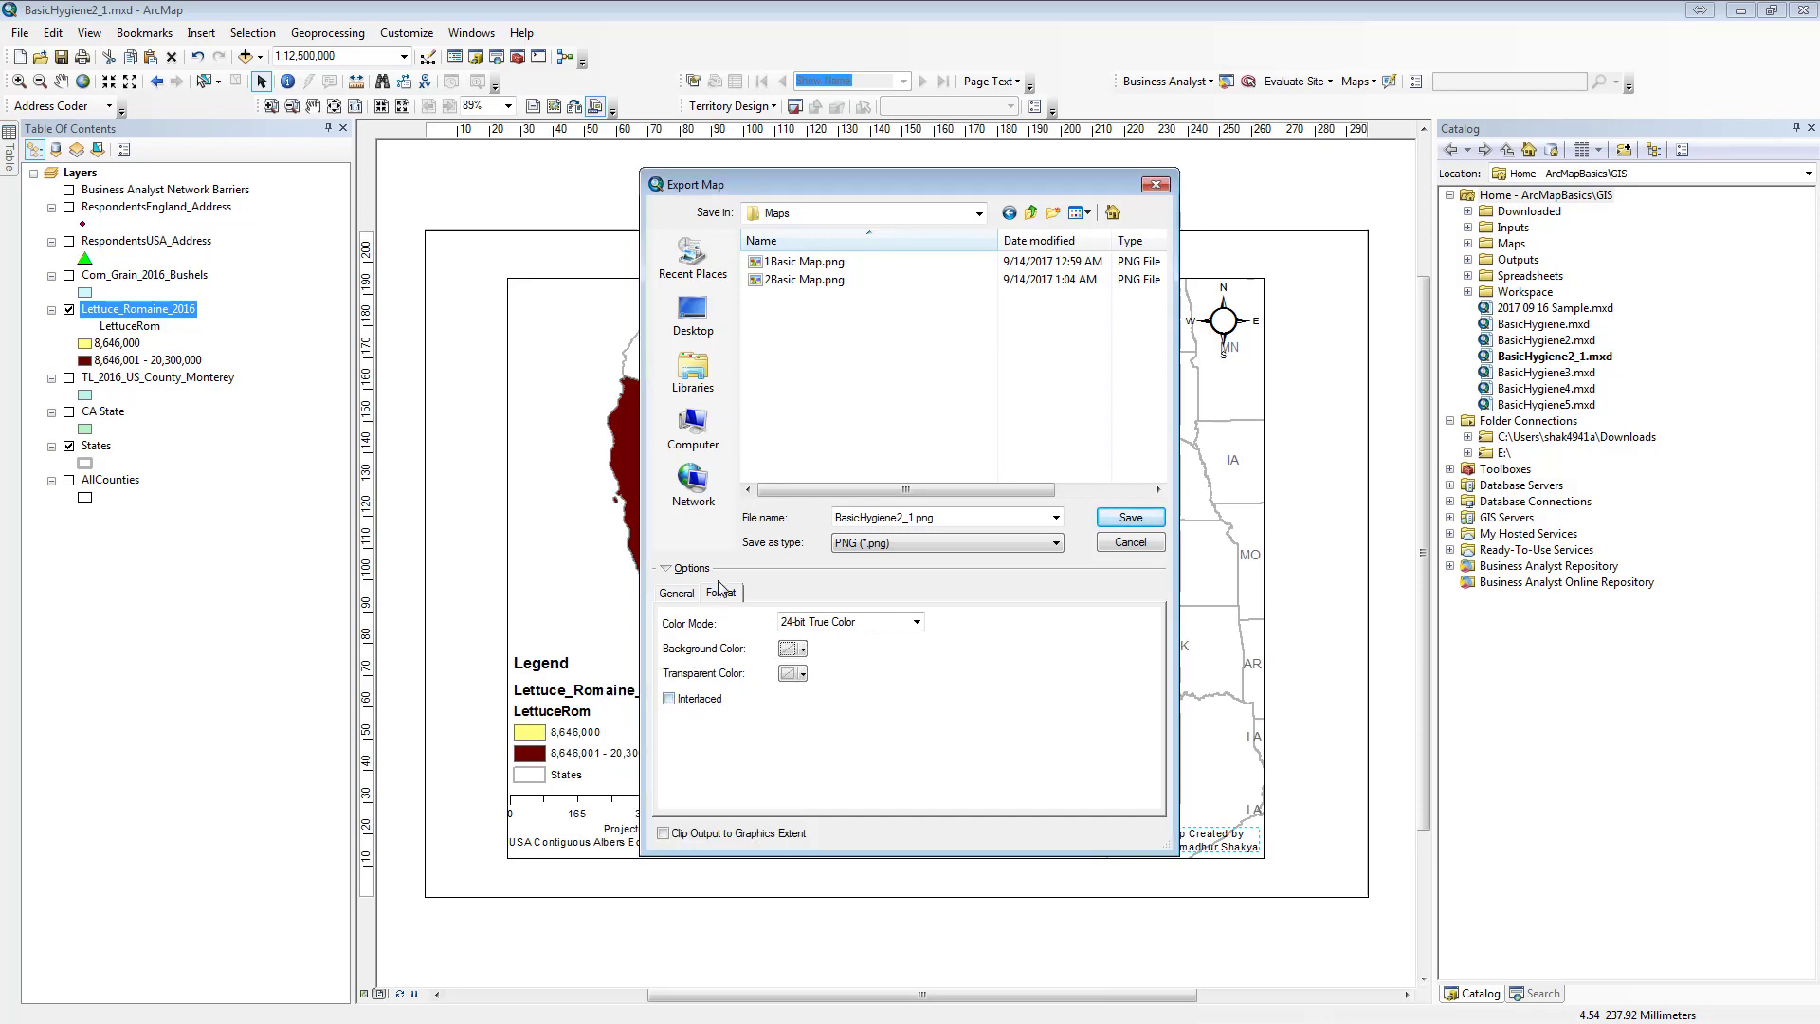
- Name the export file "1Lettuce Romaine" and export the map
click(690, 595)
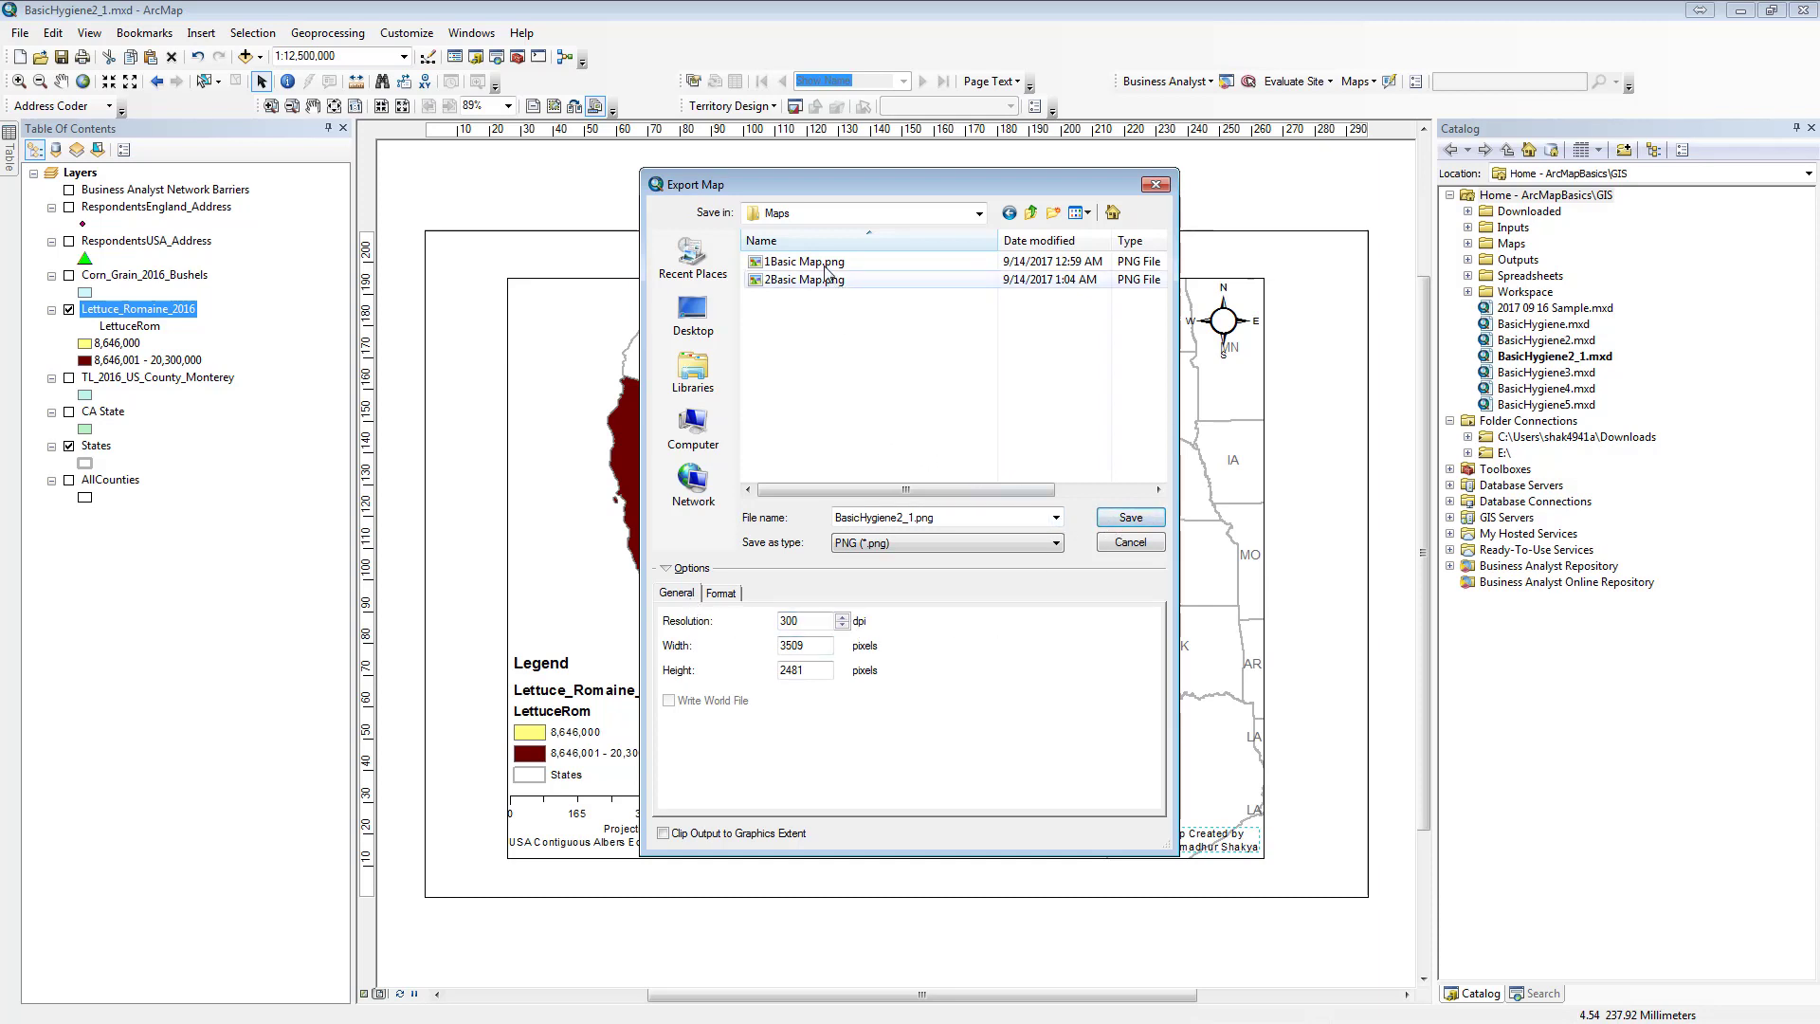
drag(947, 517, 779, 509)
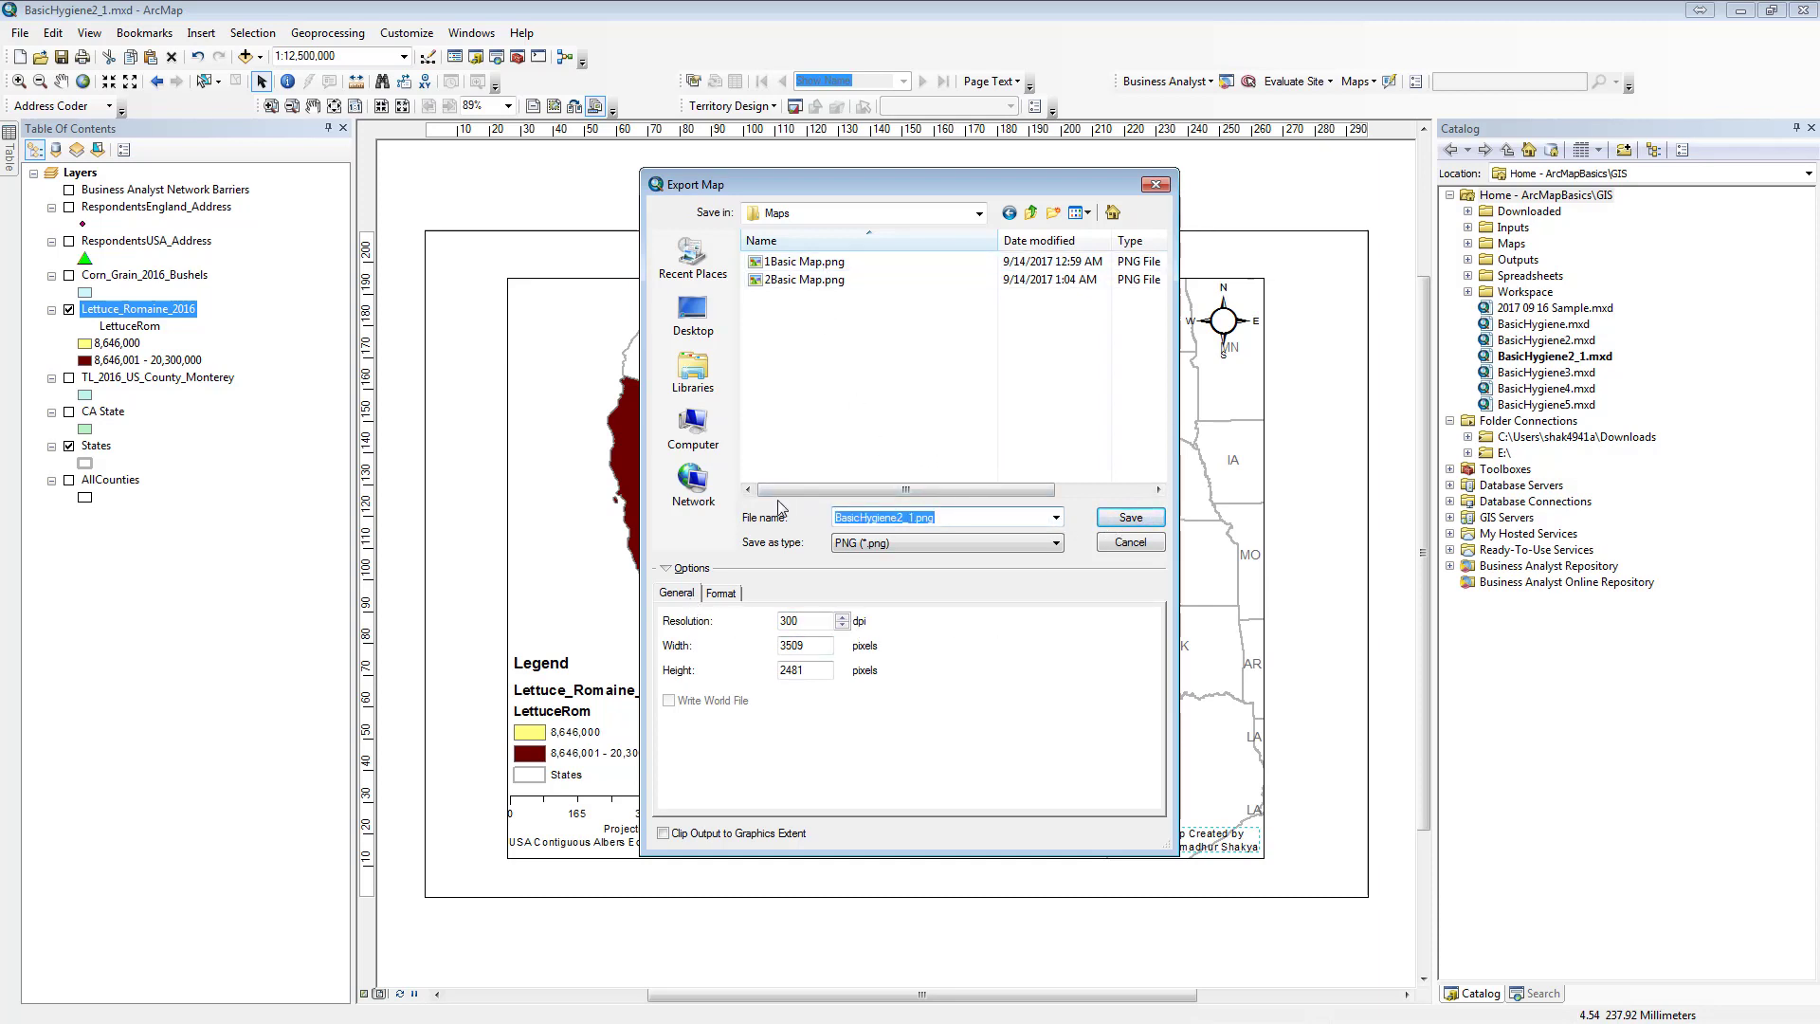
text(Lettuce)
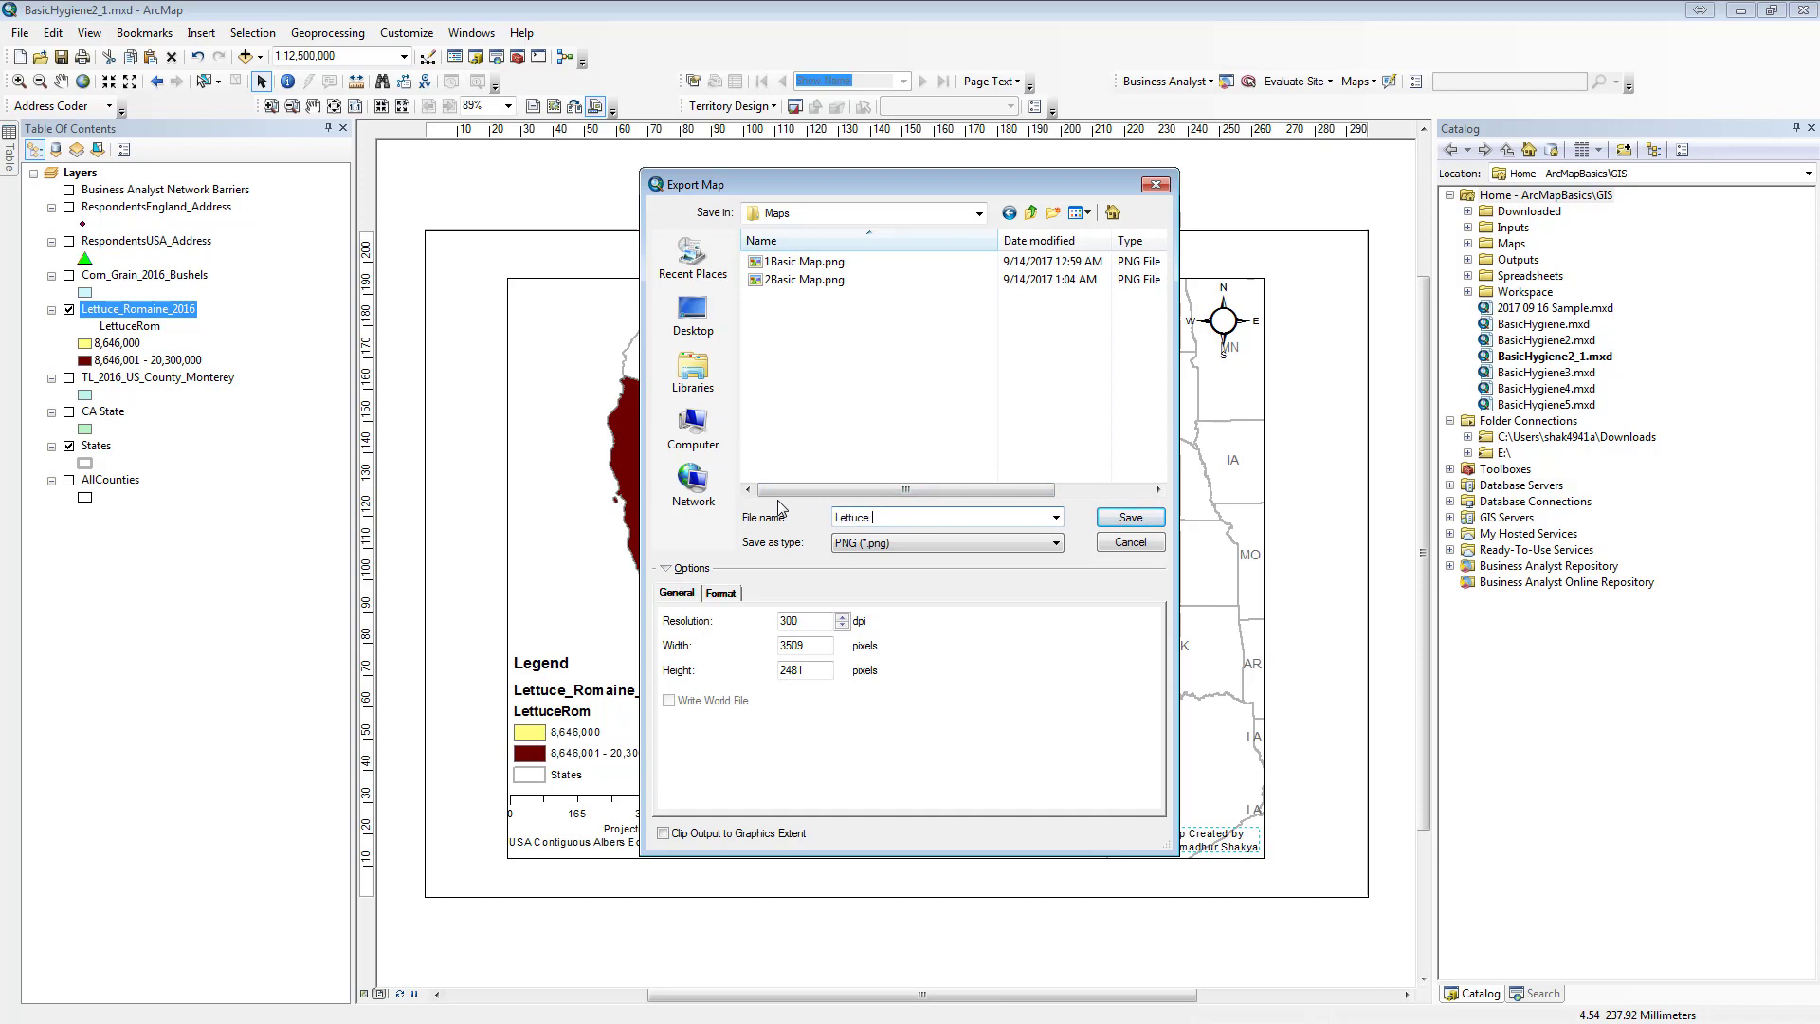
text( Romaine)
key(Home)
text(1)
click(1129, 519)
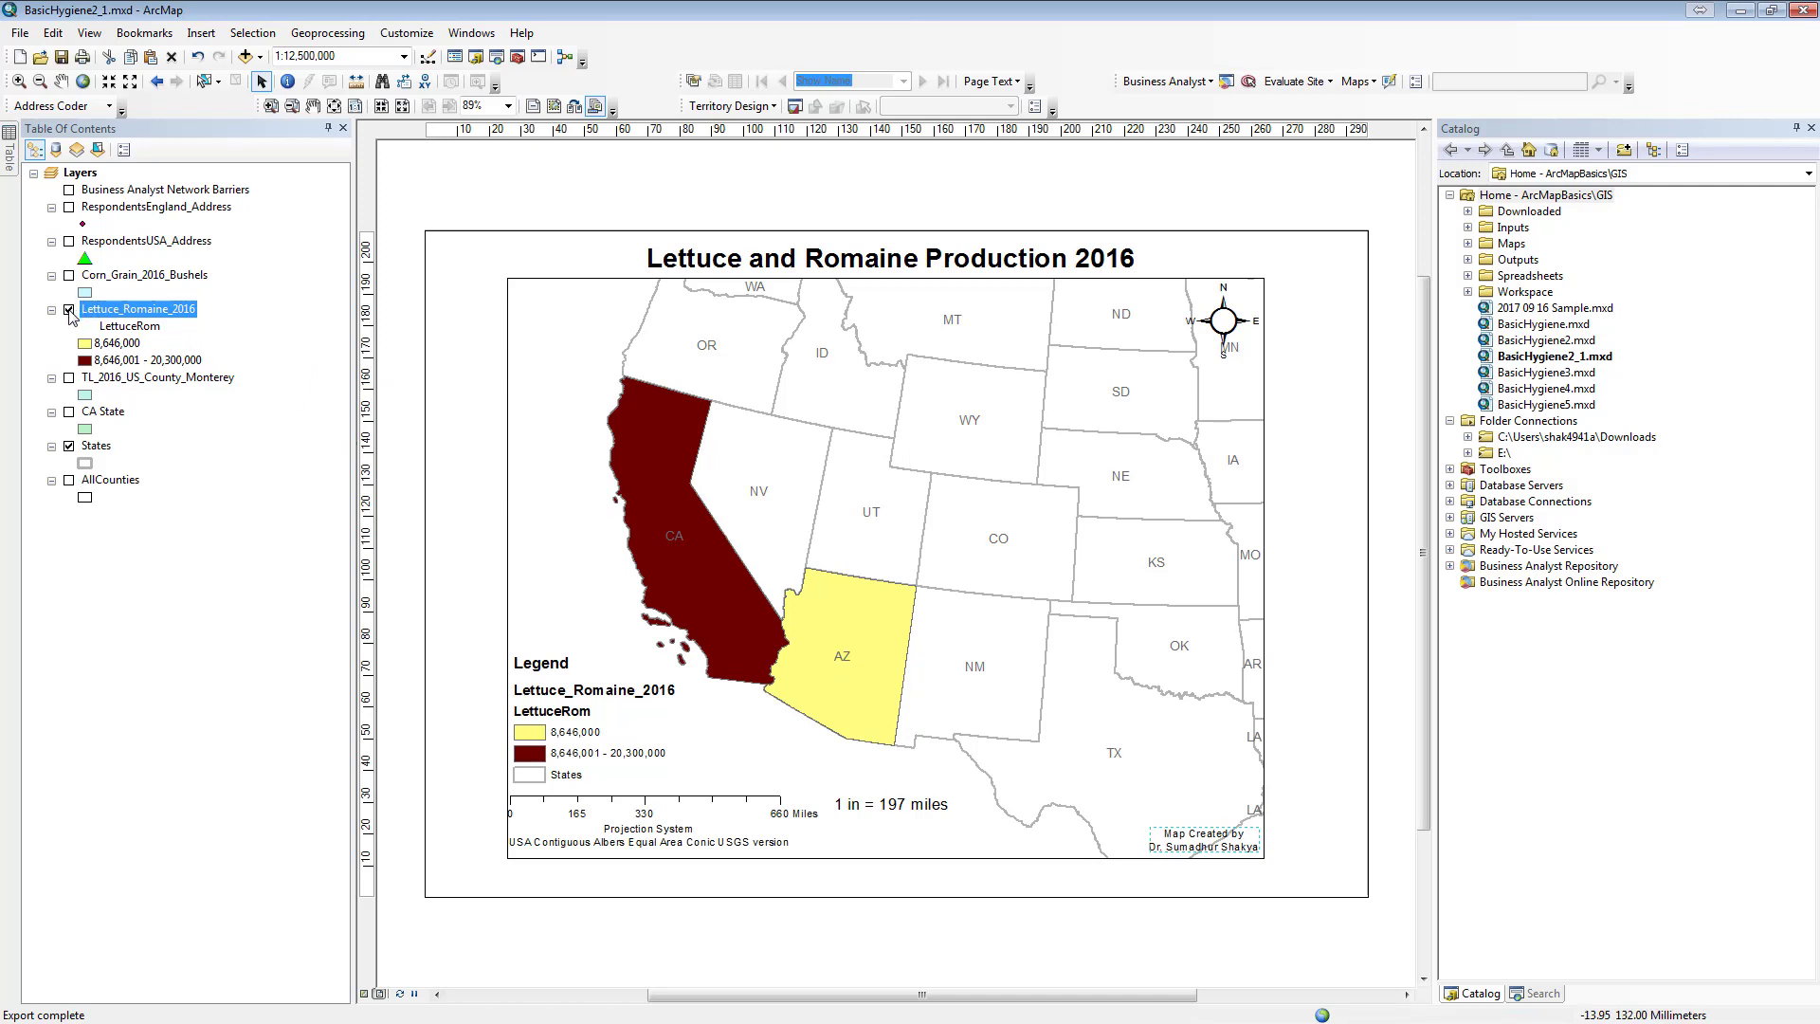
- Hide the Lettuce_Romaine_2016 layer and show the Corn_Grain_2016_Bushels layer
click(68, 310)
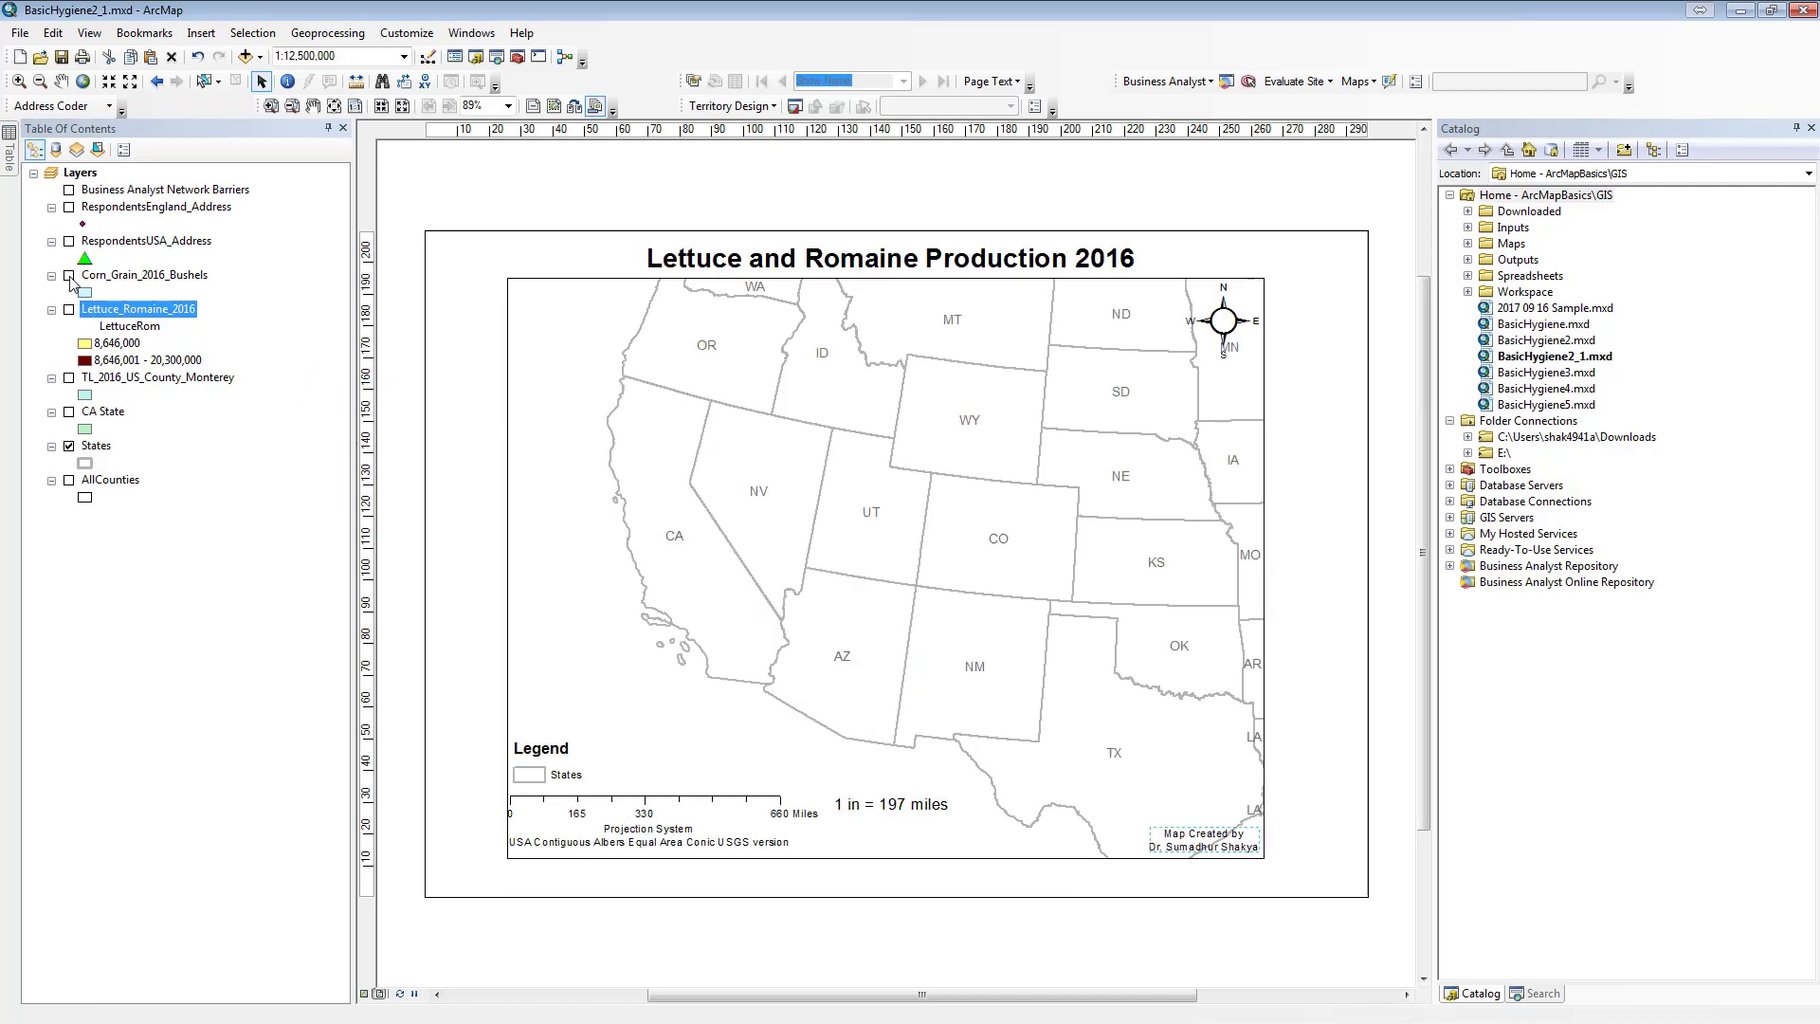
ctrl+click(71, 280)
click(69, 276)
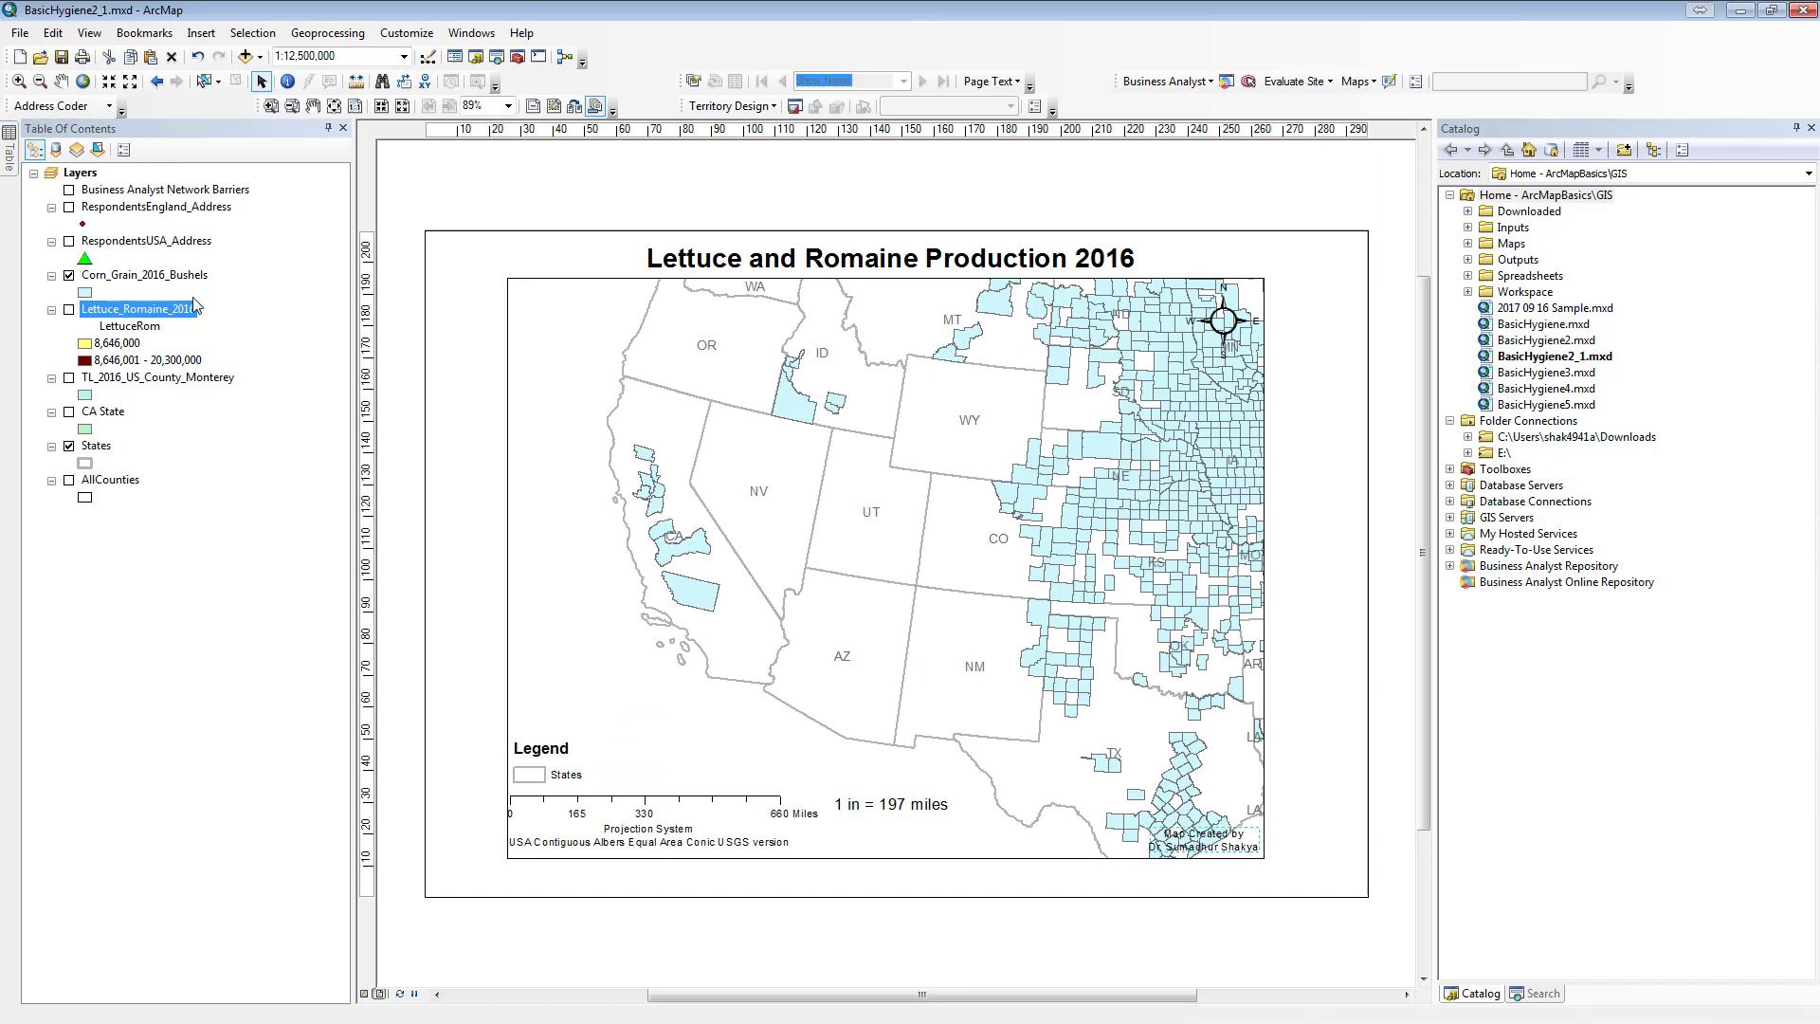
- Change the map title text to "Corn Production (Bu) 2016, By County"
click(916, 257)
double_click(916, 258)
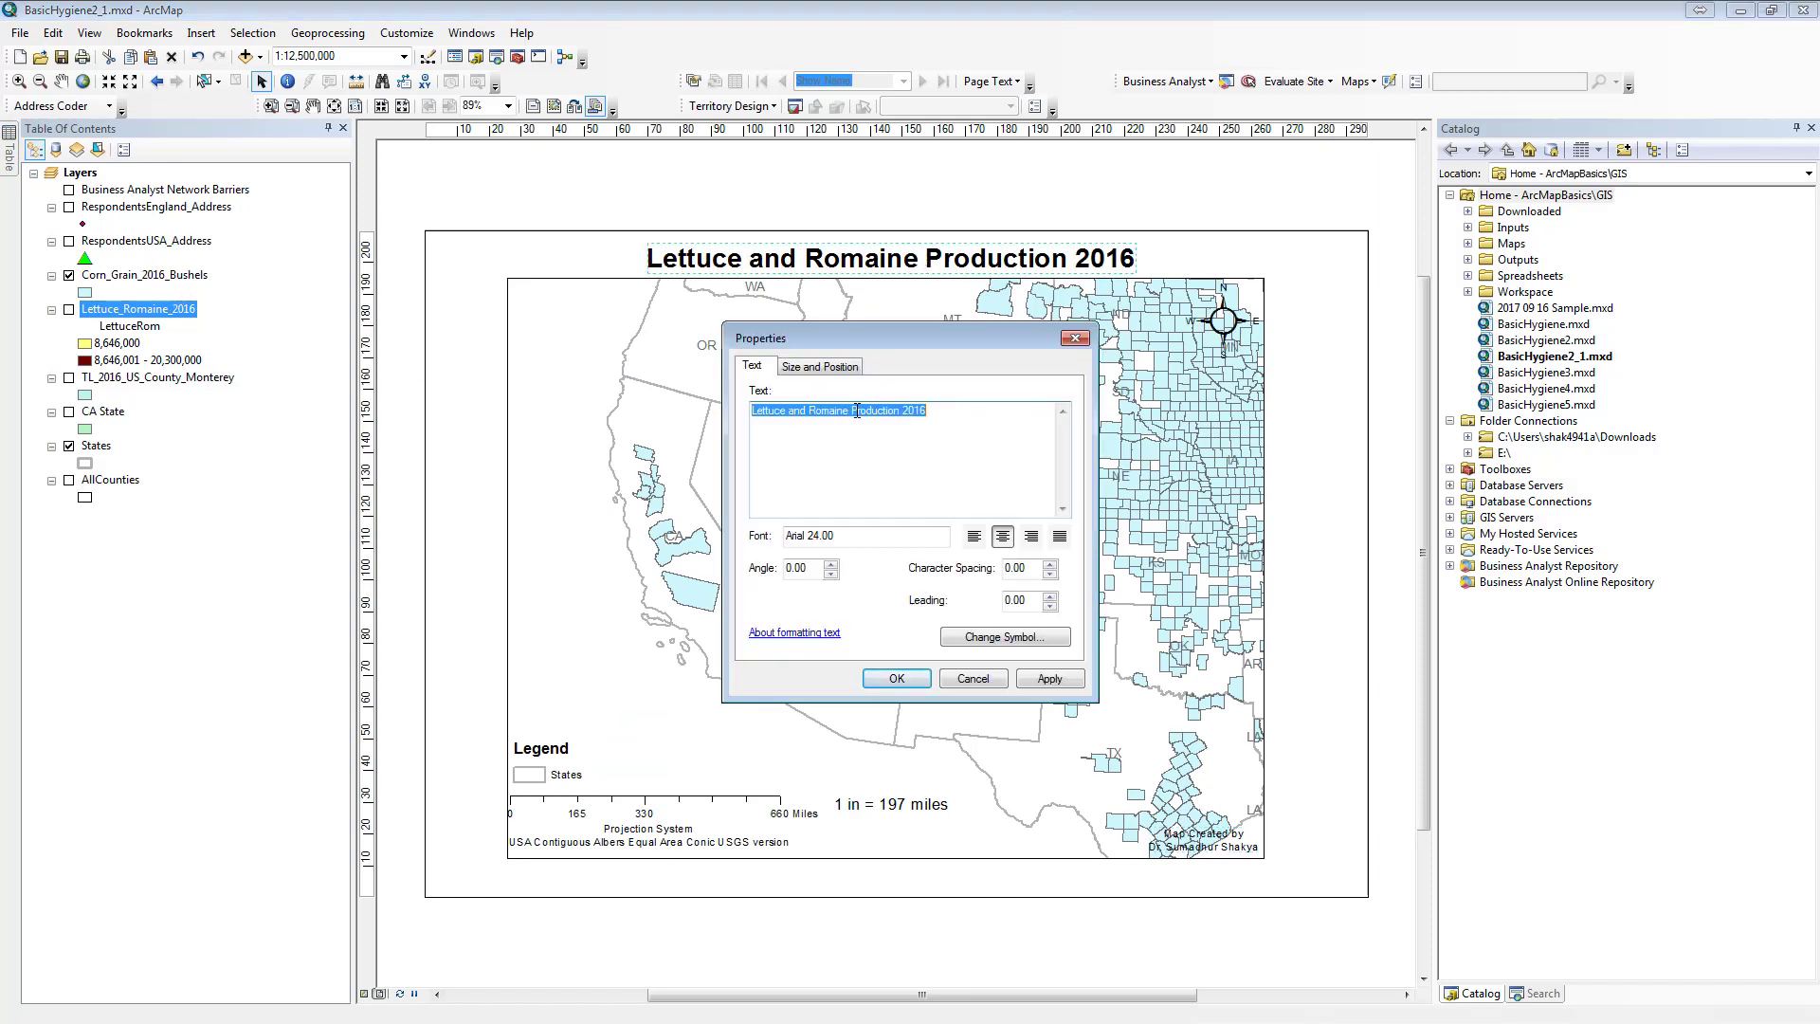
text(C)
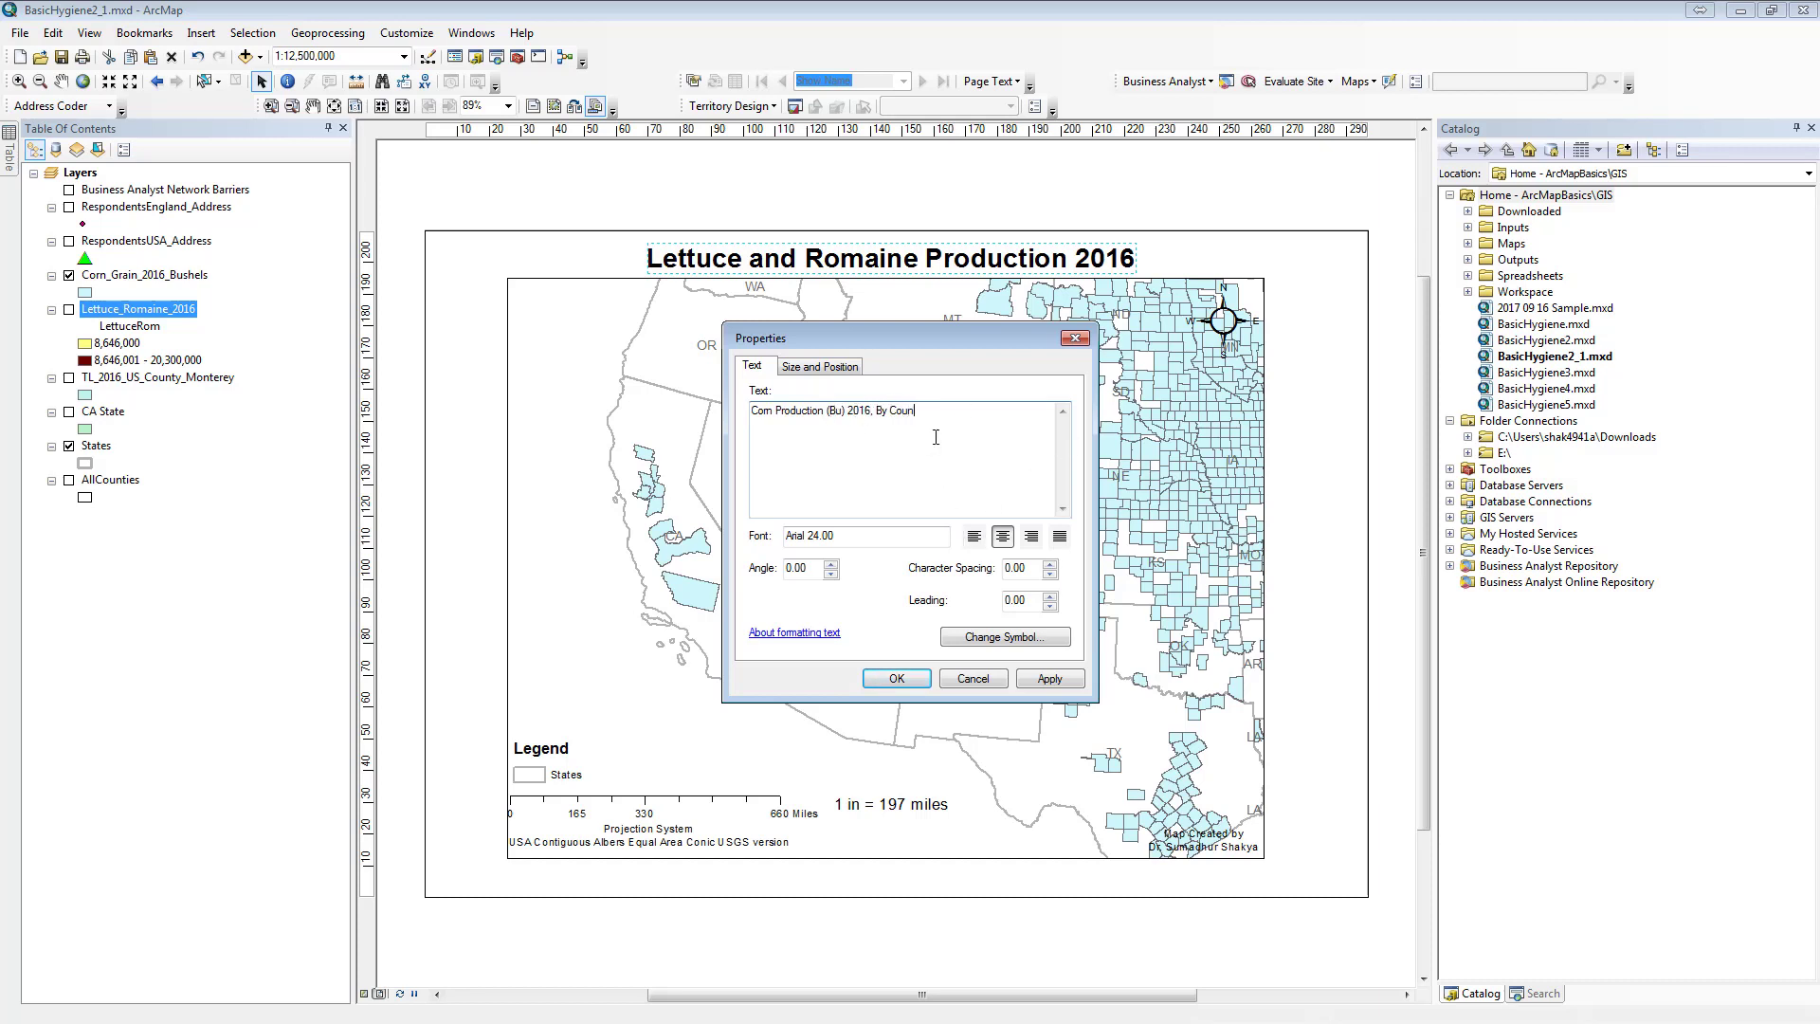
click(896, 679)
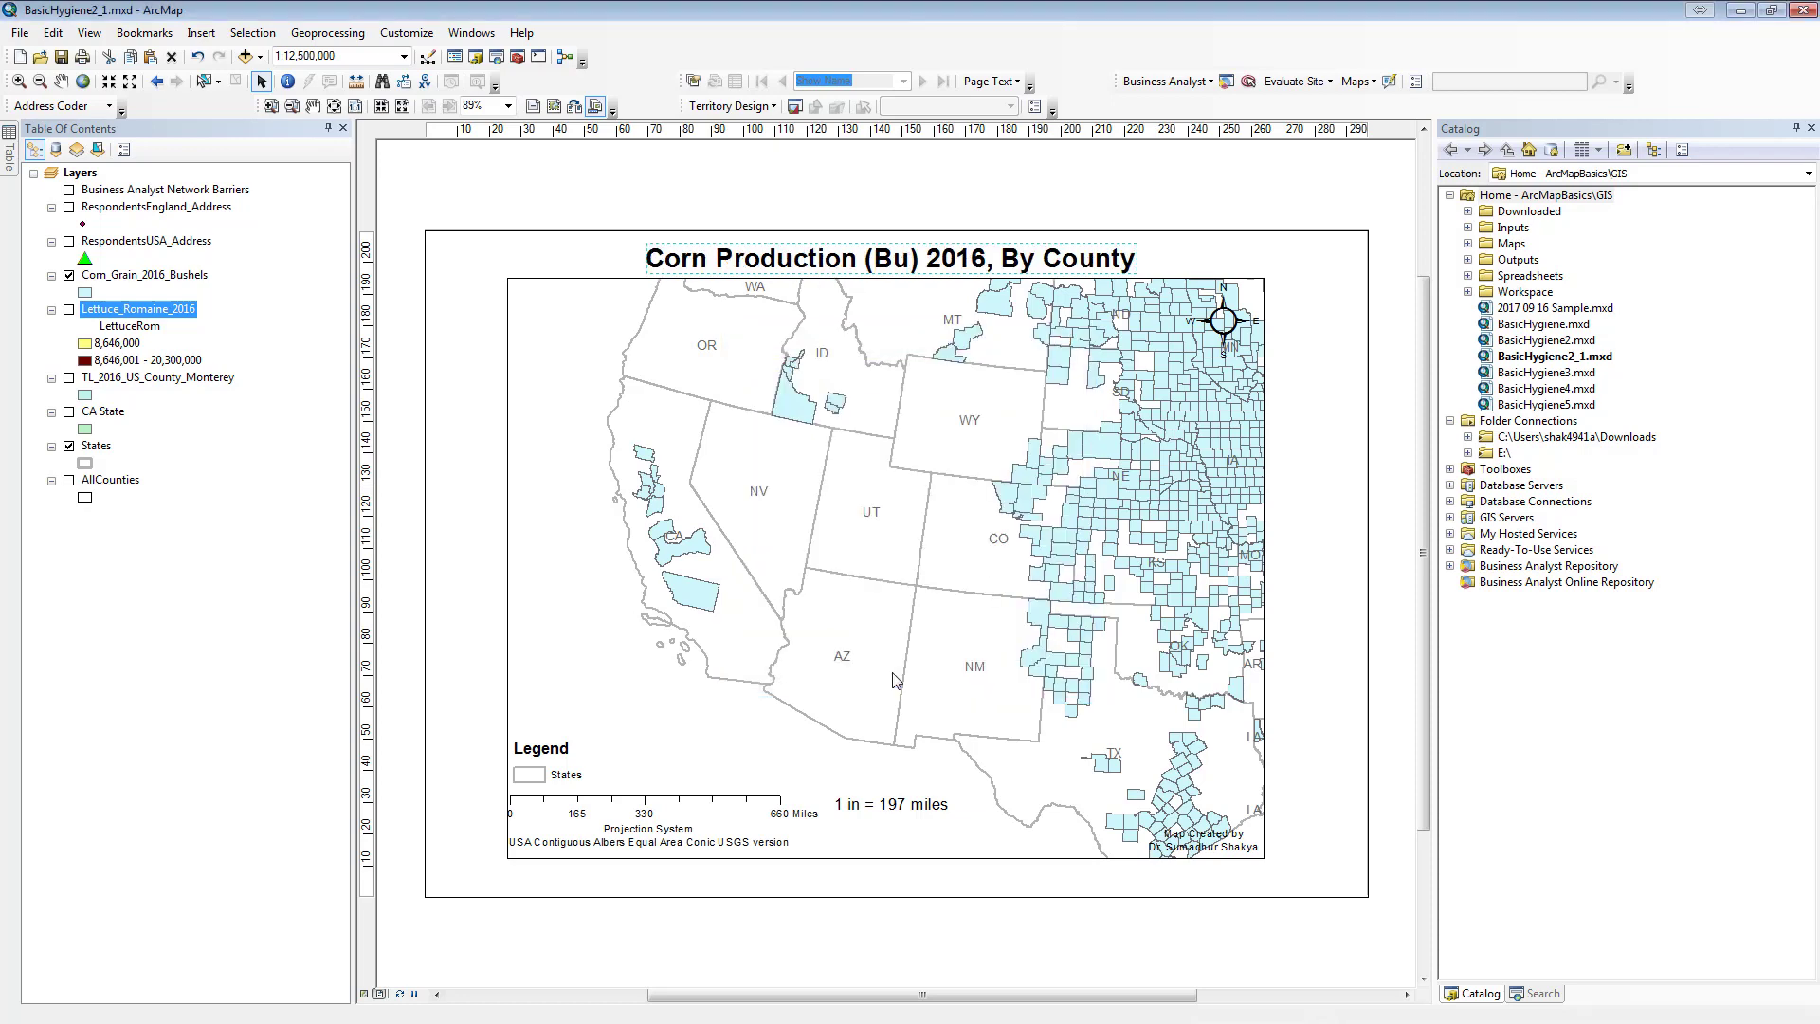
- Frame the map on the Mainland USA bookmark, enlarge it to a scale of 1:20,000,000 and center the country in the data frame
click(144, 32)
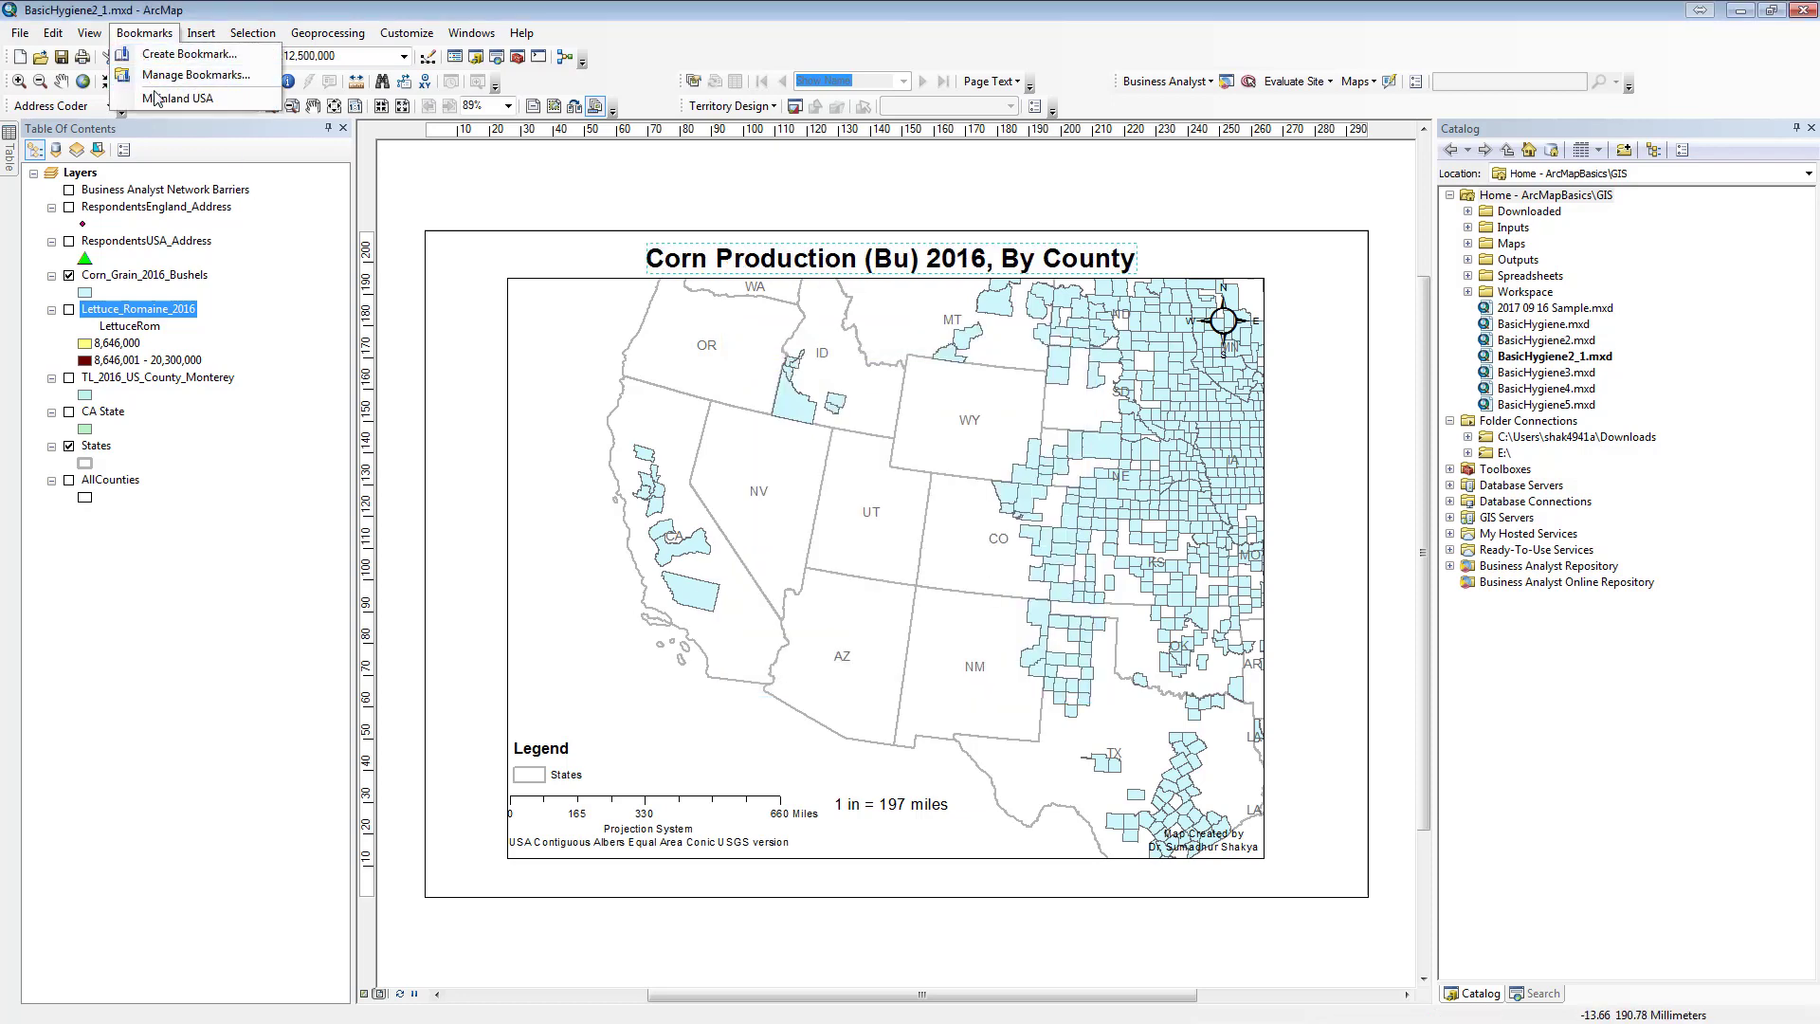
click(157, 99)
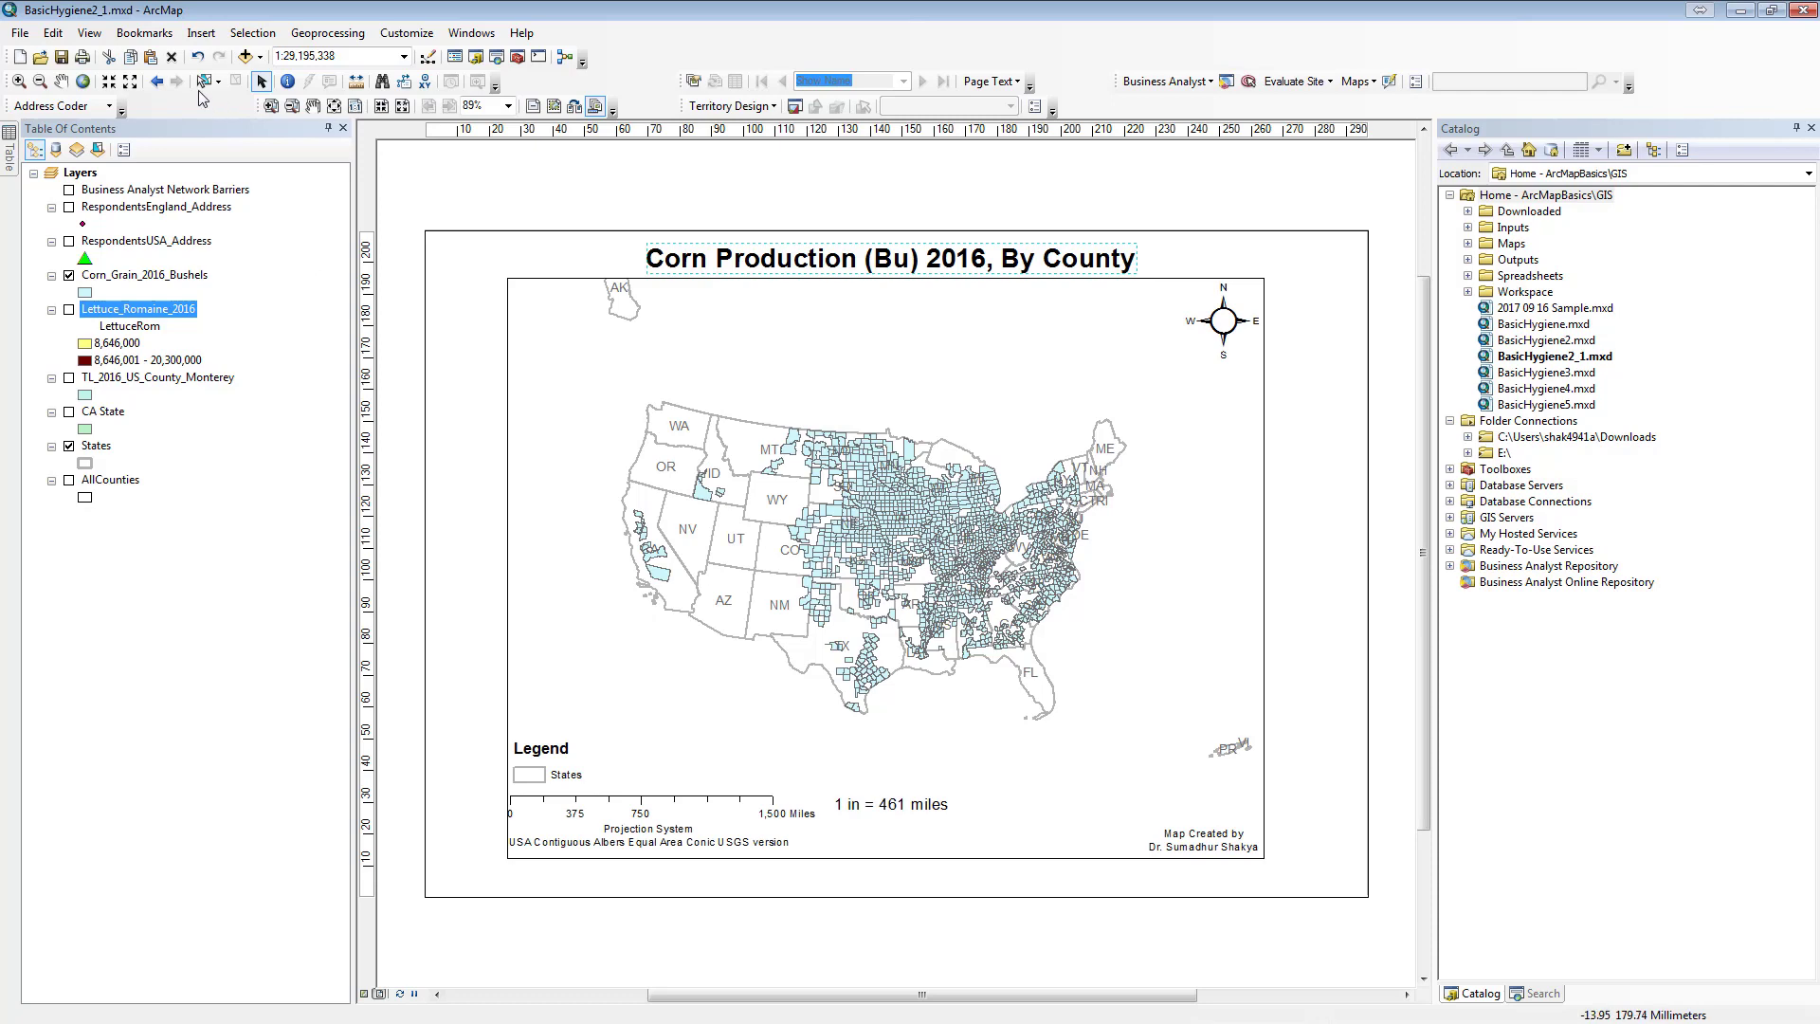
click(110, 82)
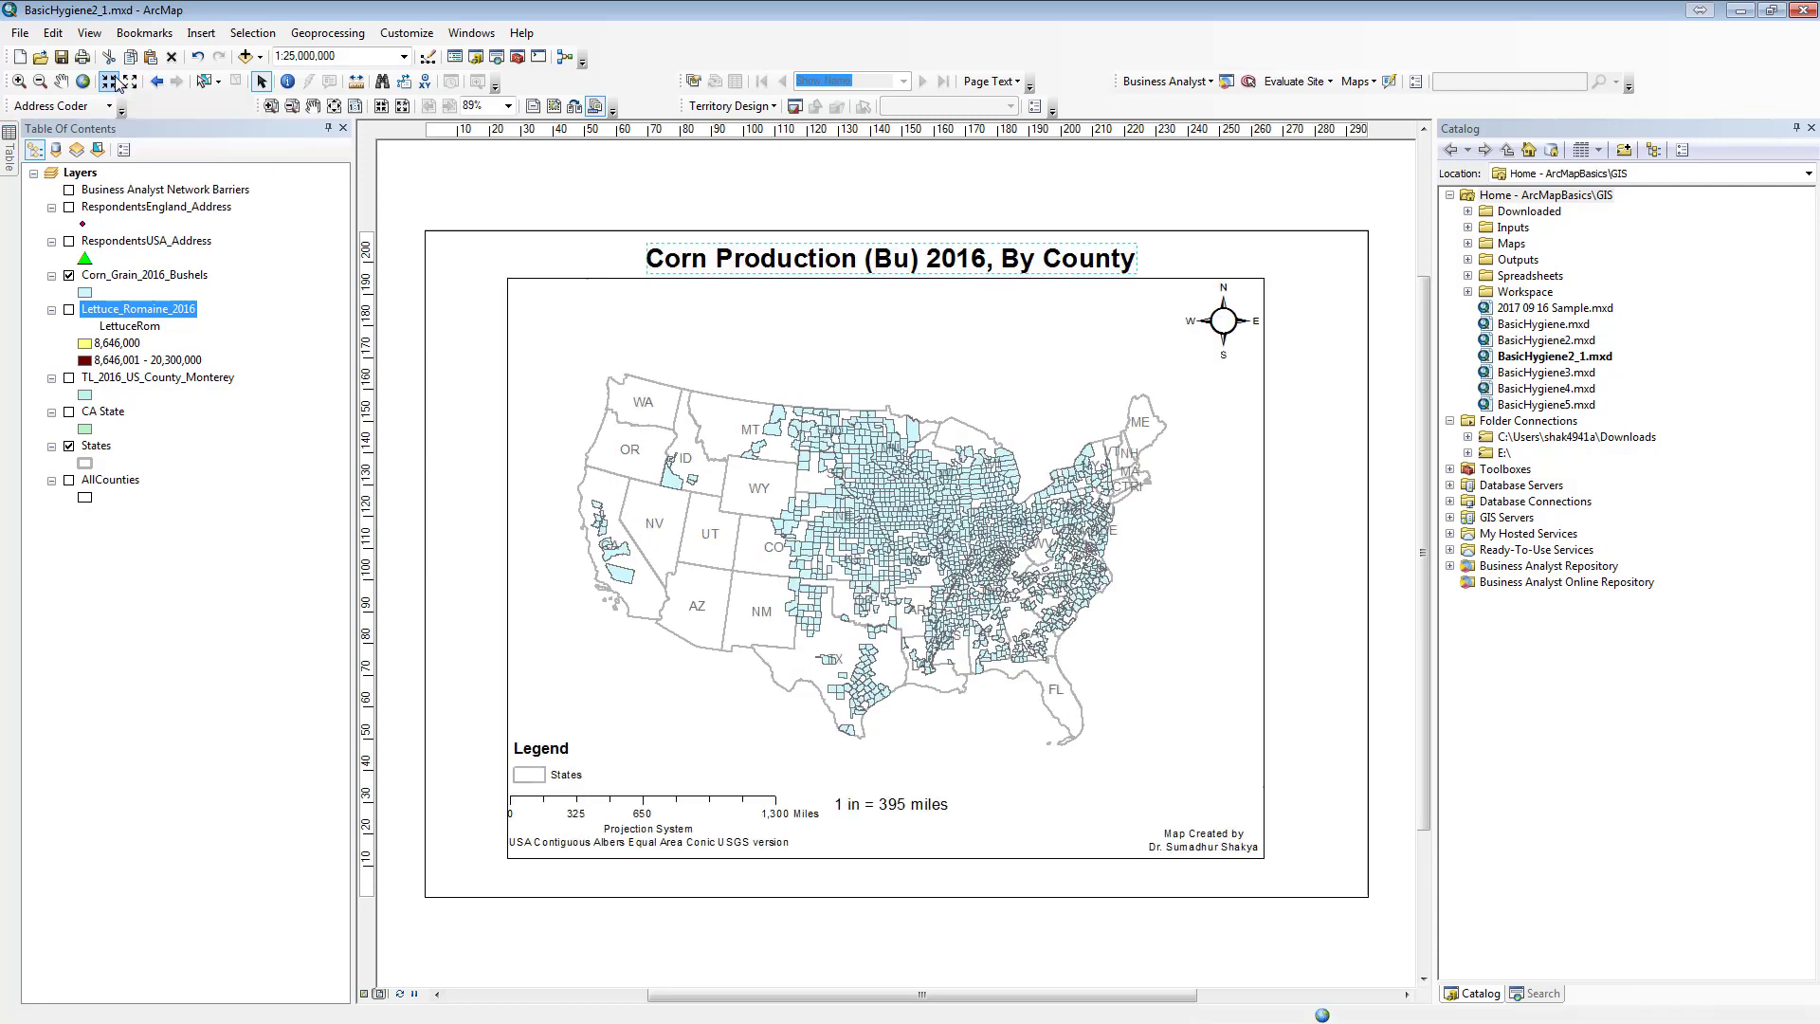
click(115, 84)
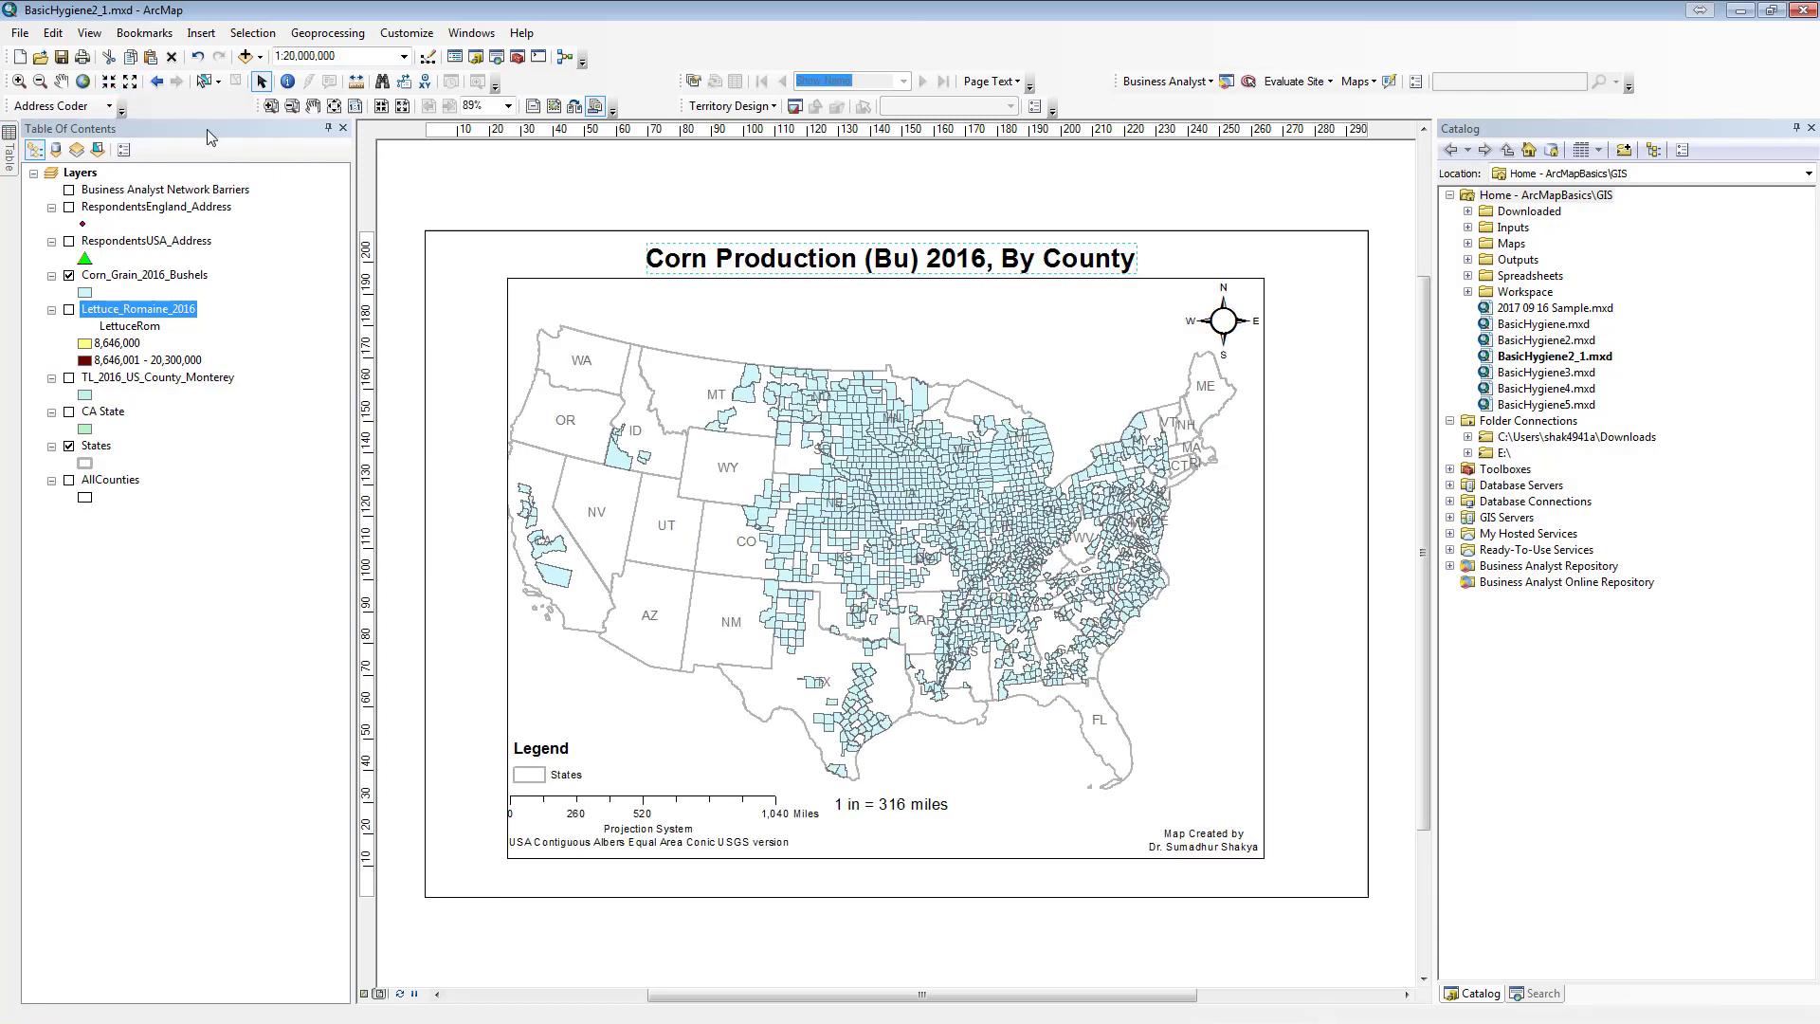
click(62, 83)
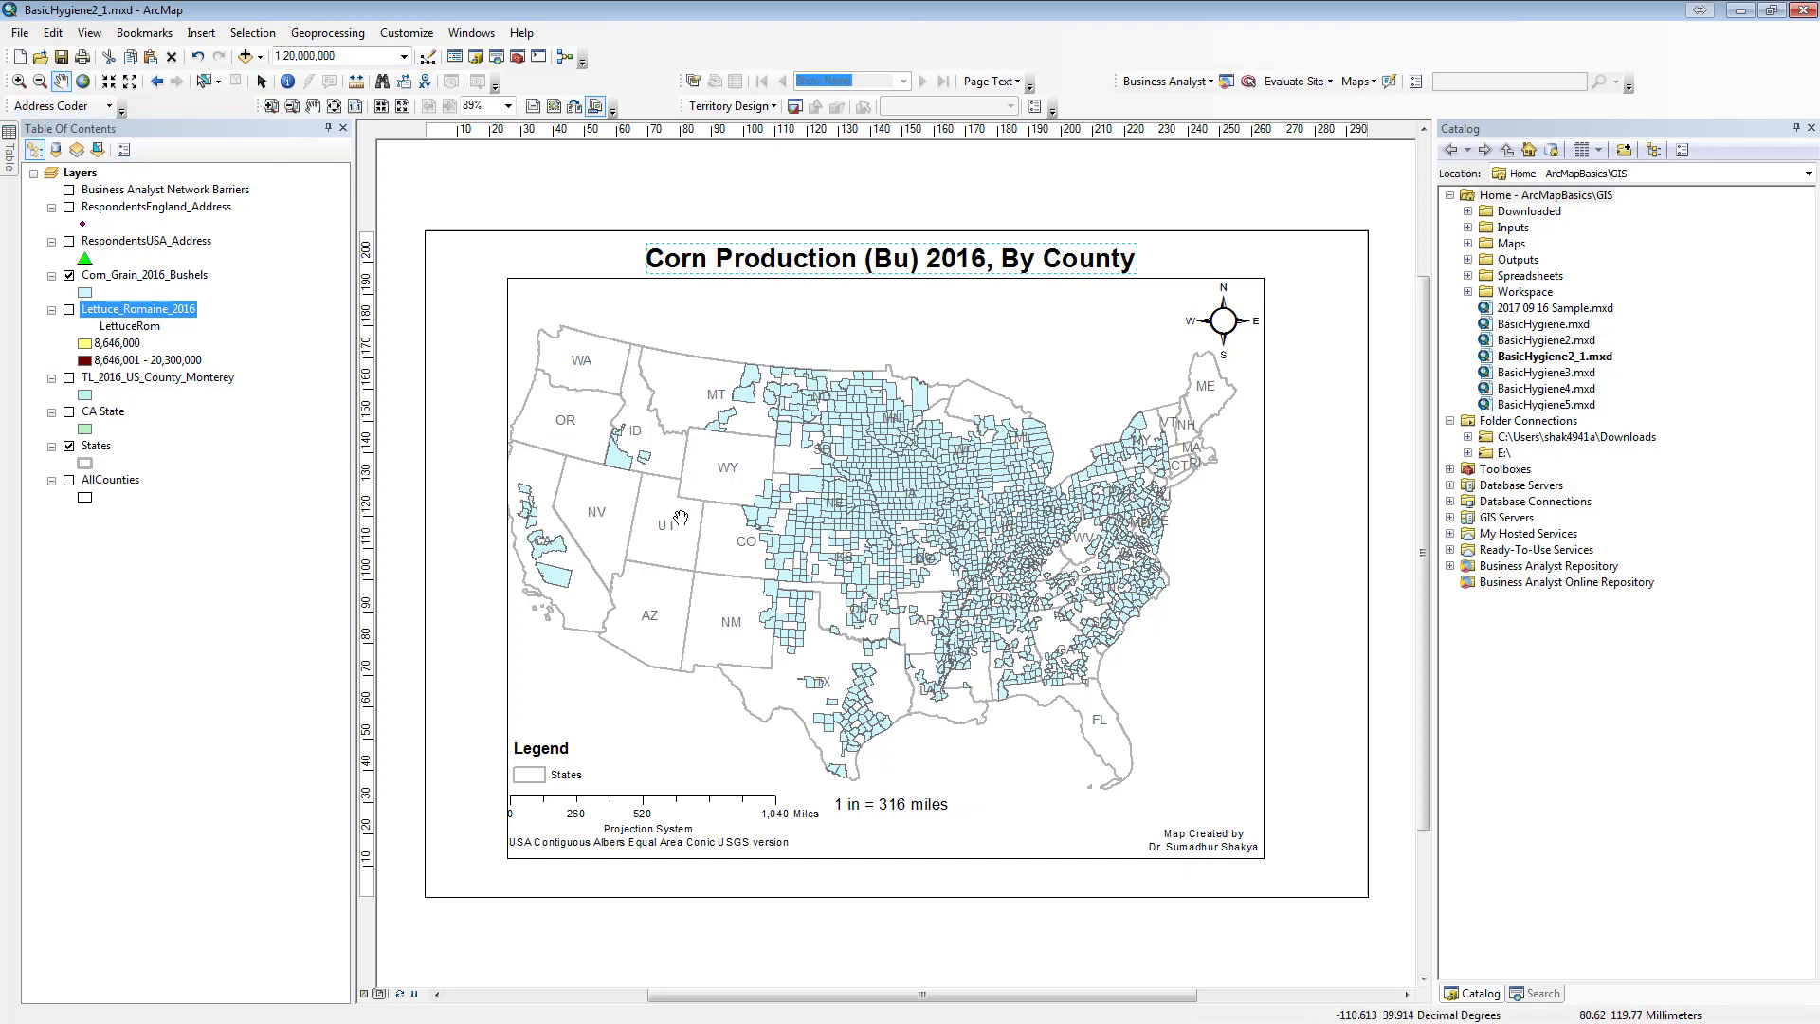
drag(681, 518, 699, 517)
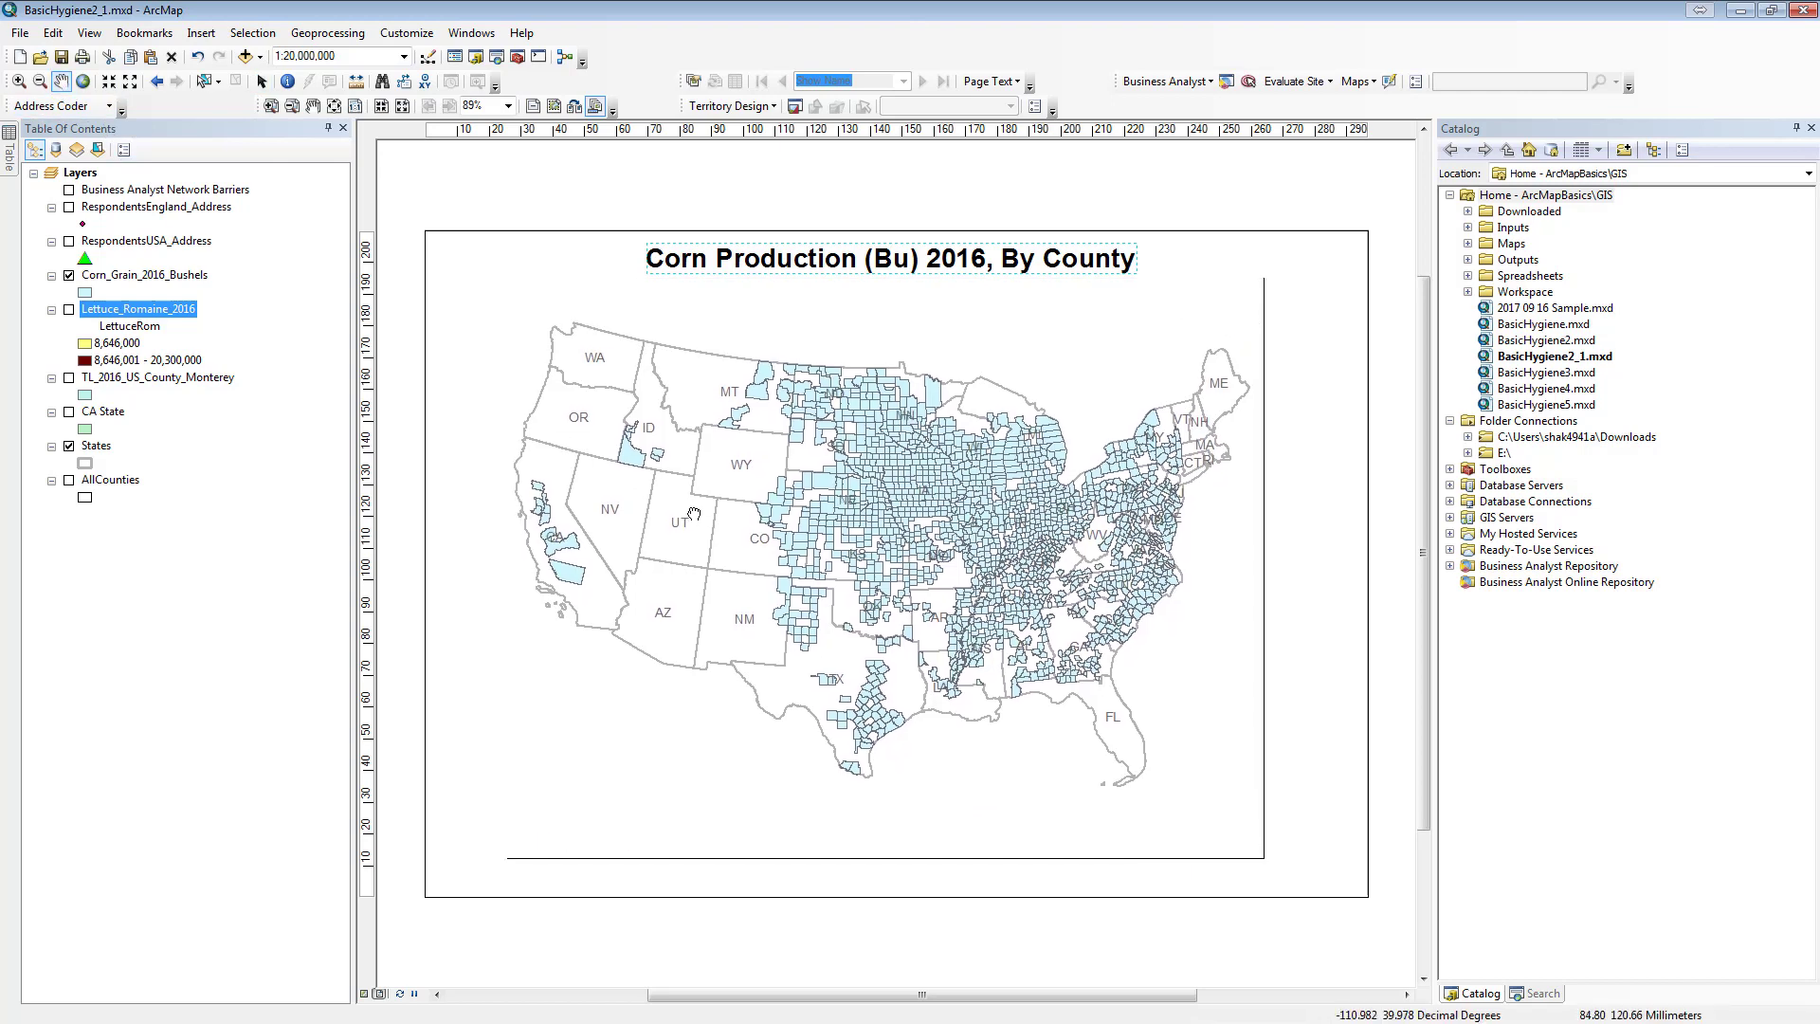
click(109, 81)
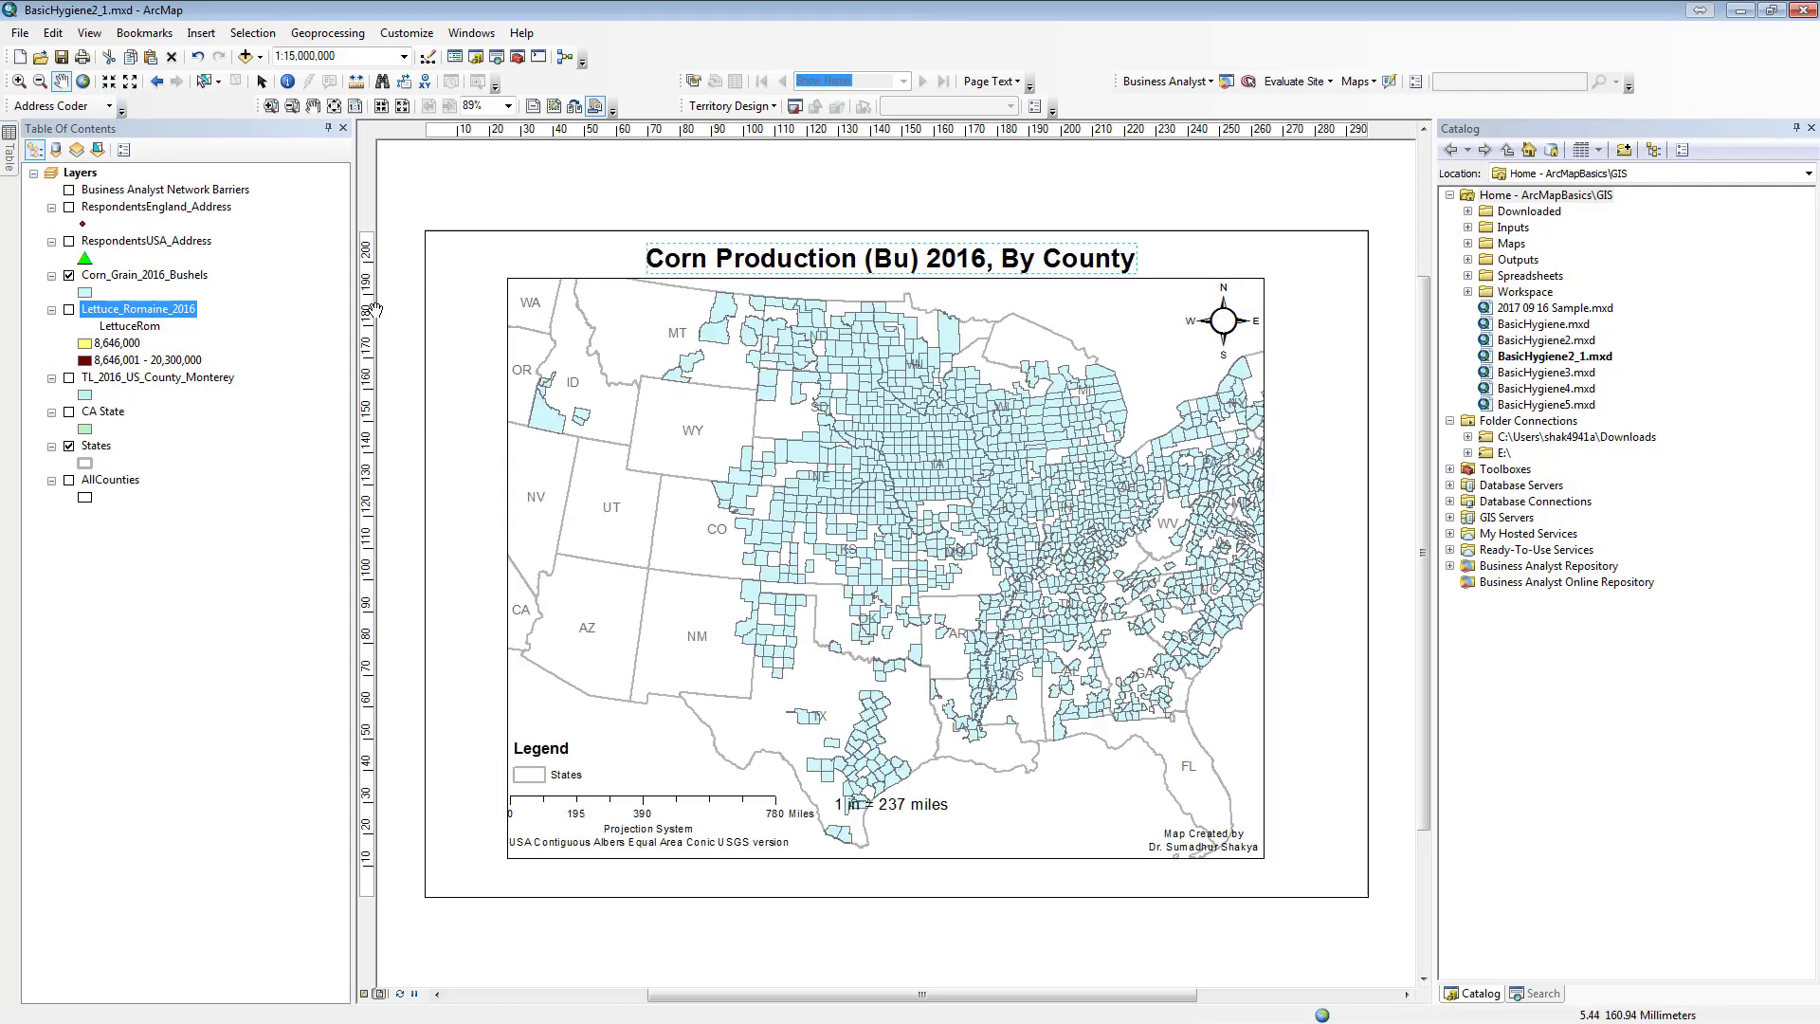
click(130, 82)
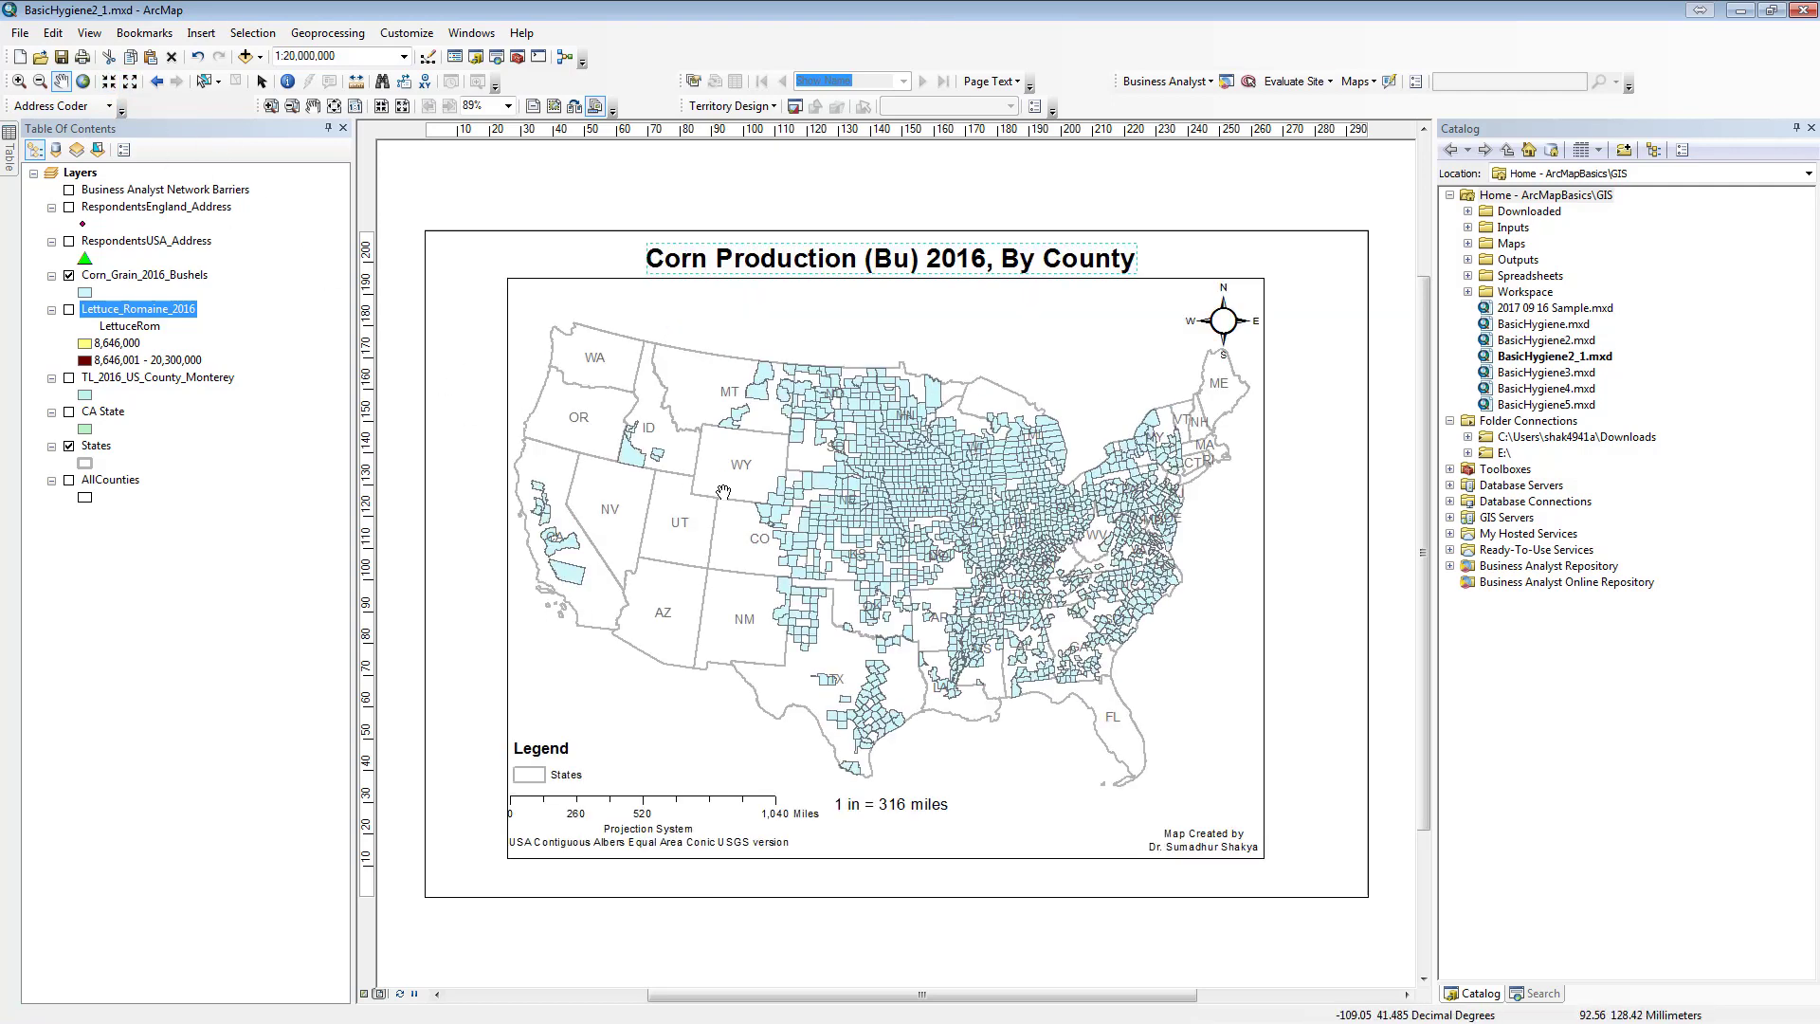
drag(750, 503, 760, 503)
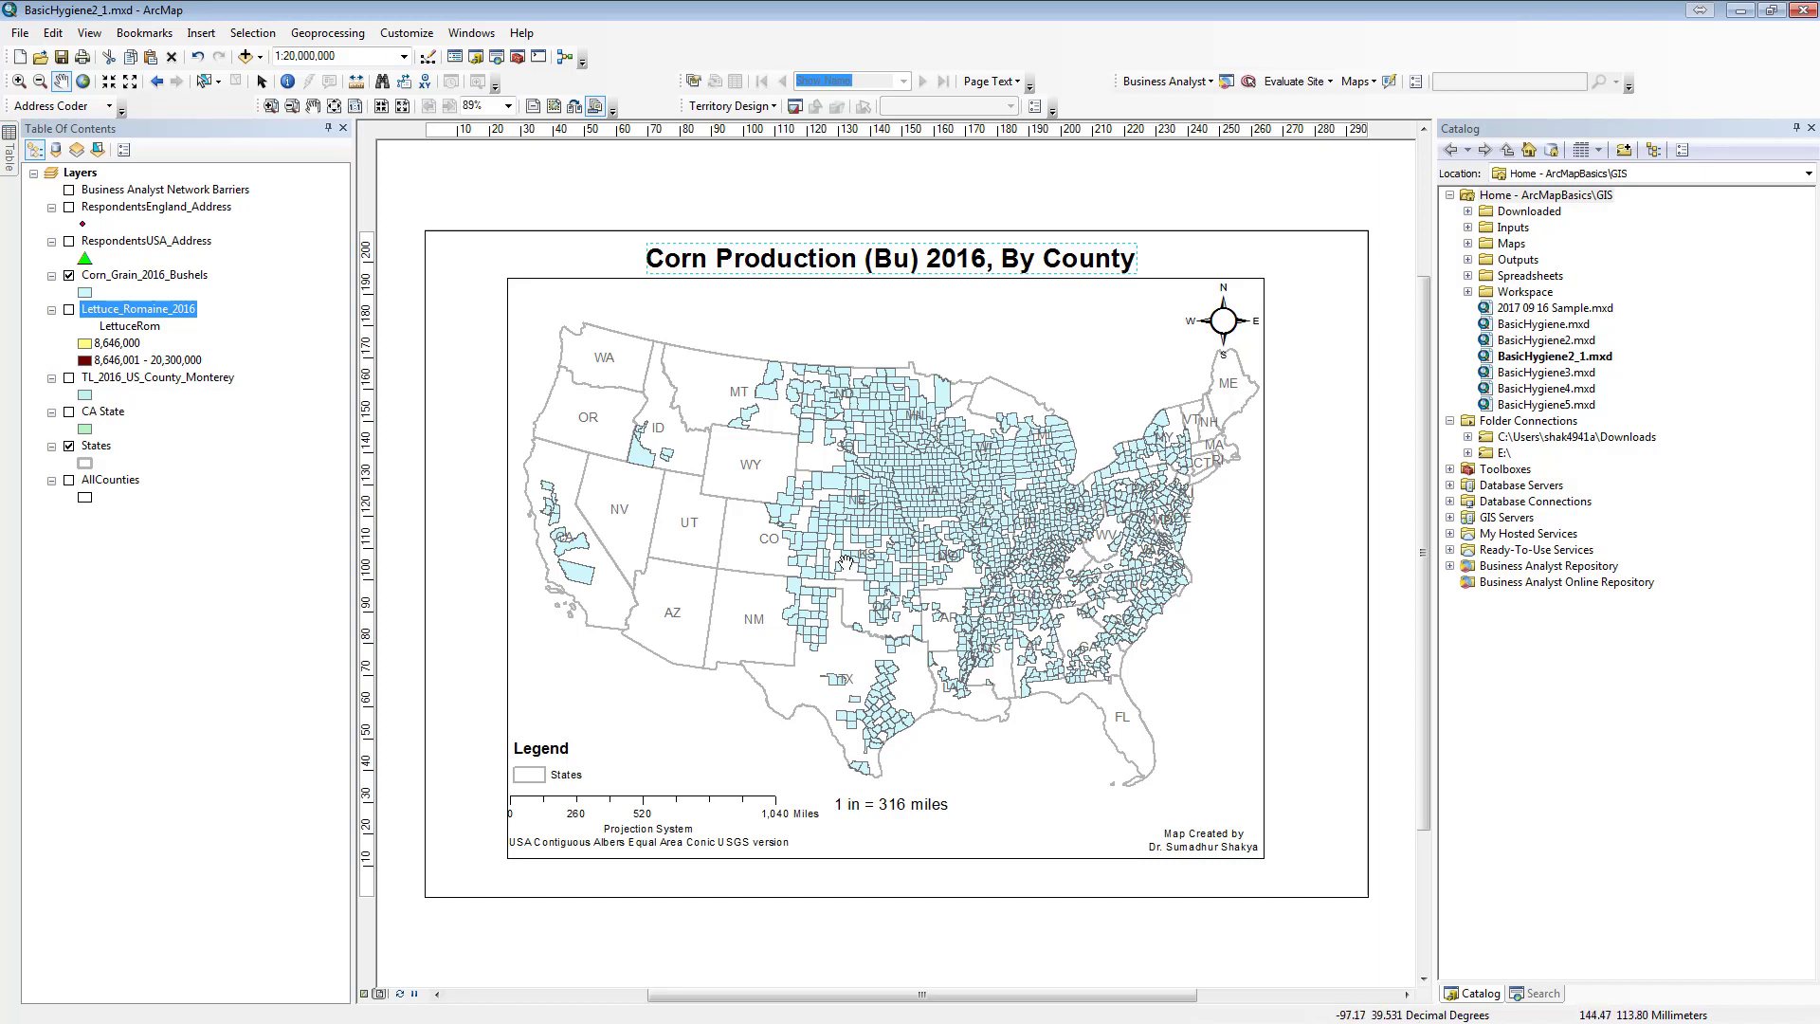
- Symbolize the Corn_Grain_2016_Bushels layer with graduated colors based on the CornGnProd field
click(152, 276)
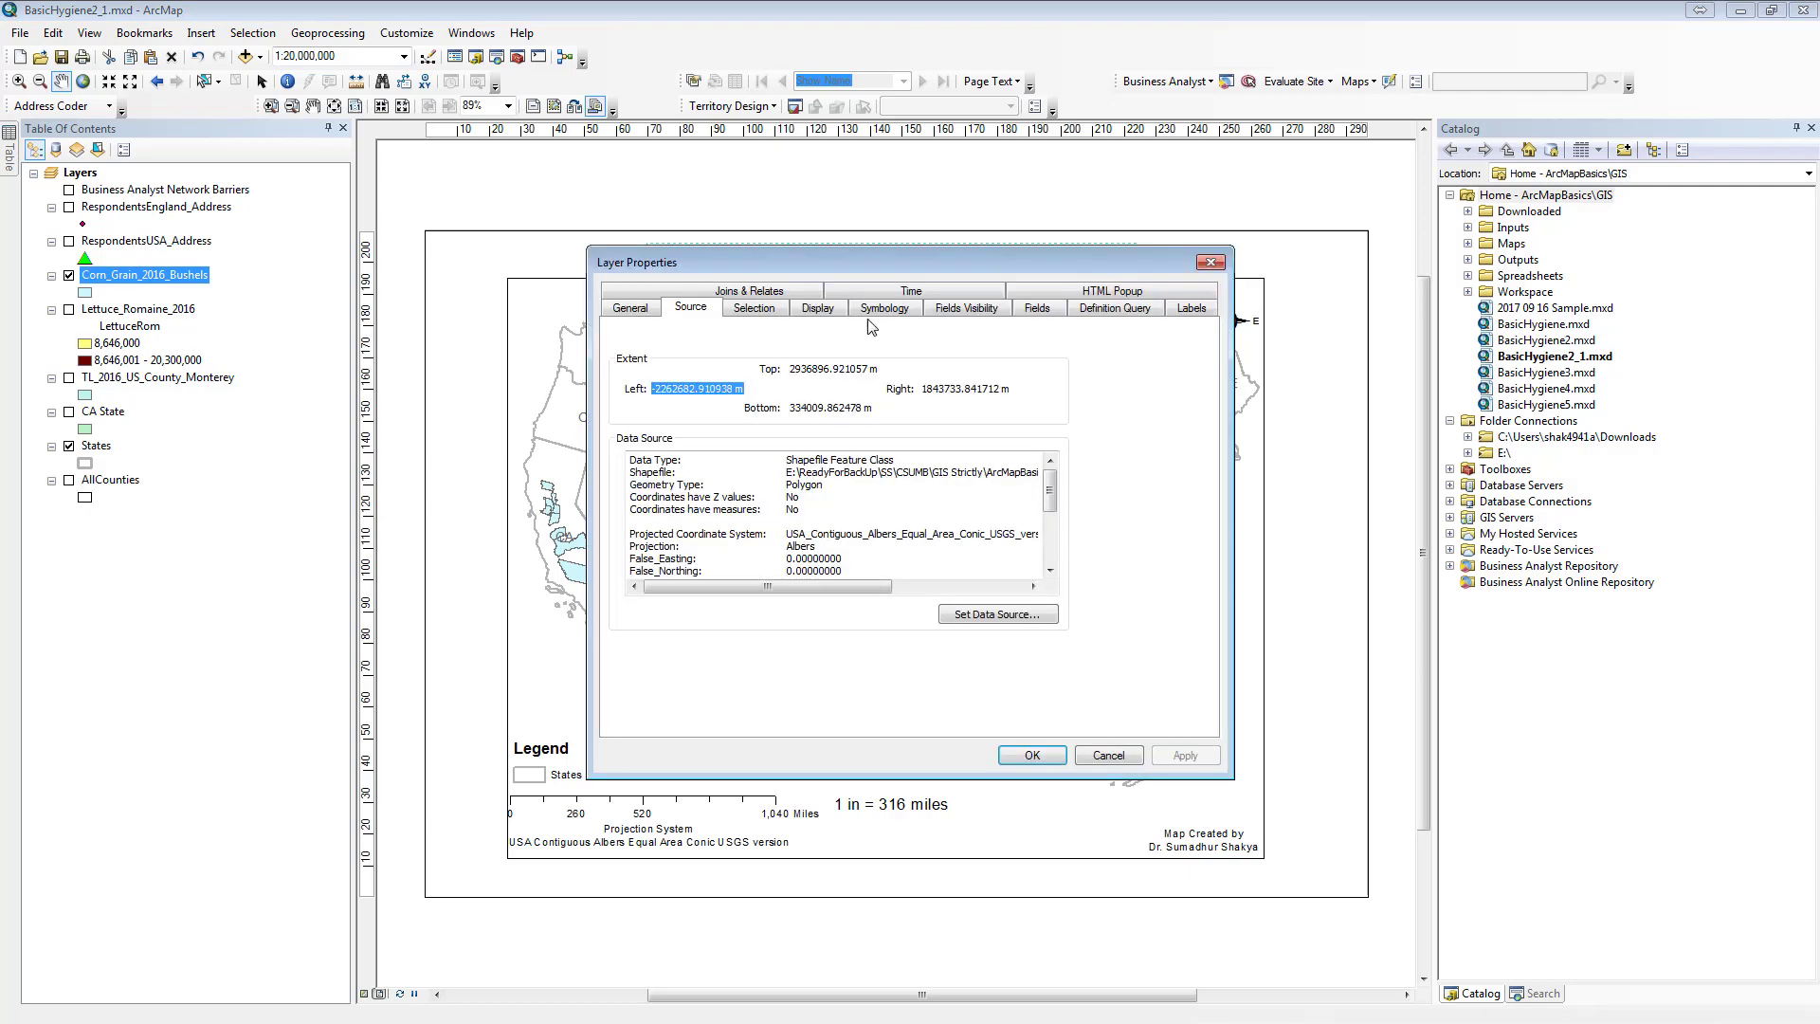
click(882, 309)
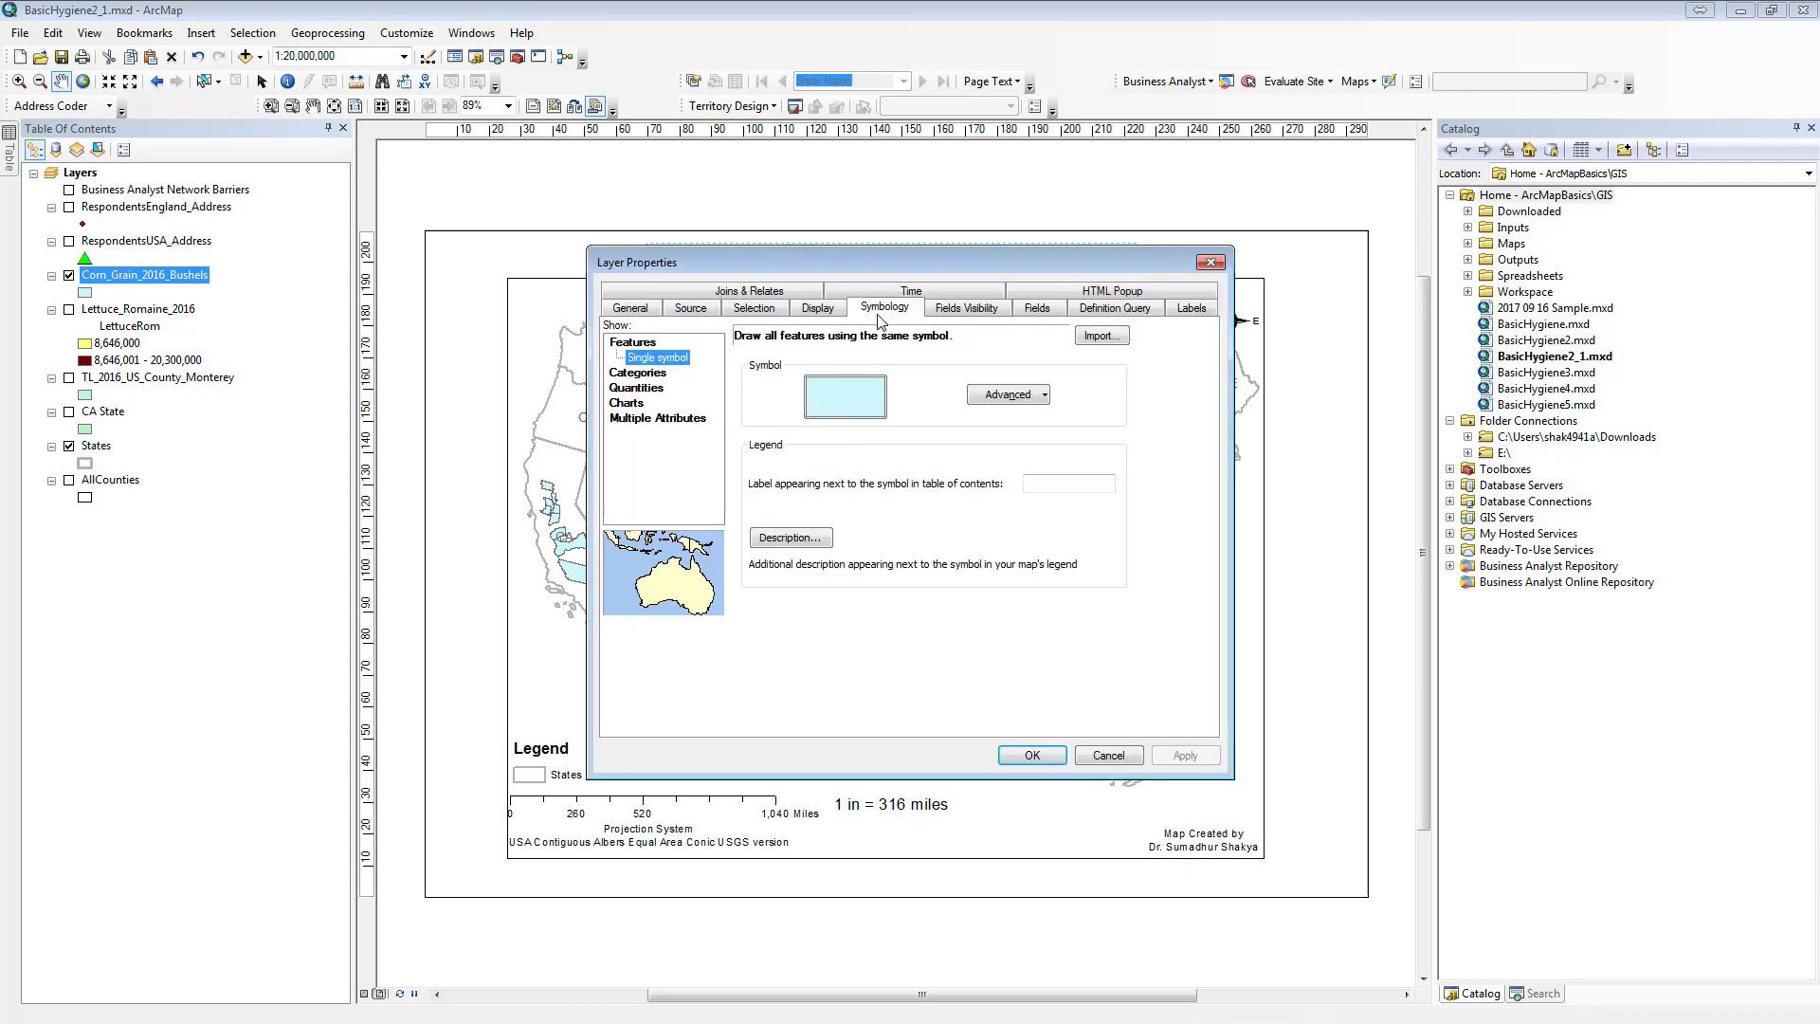
click(639, 390)
click(938, 376)
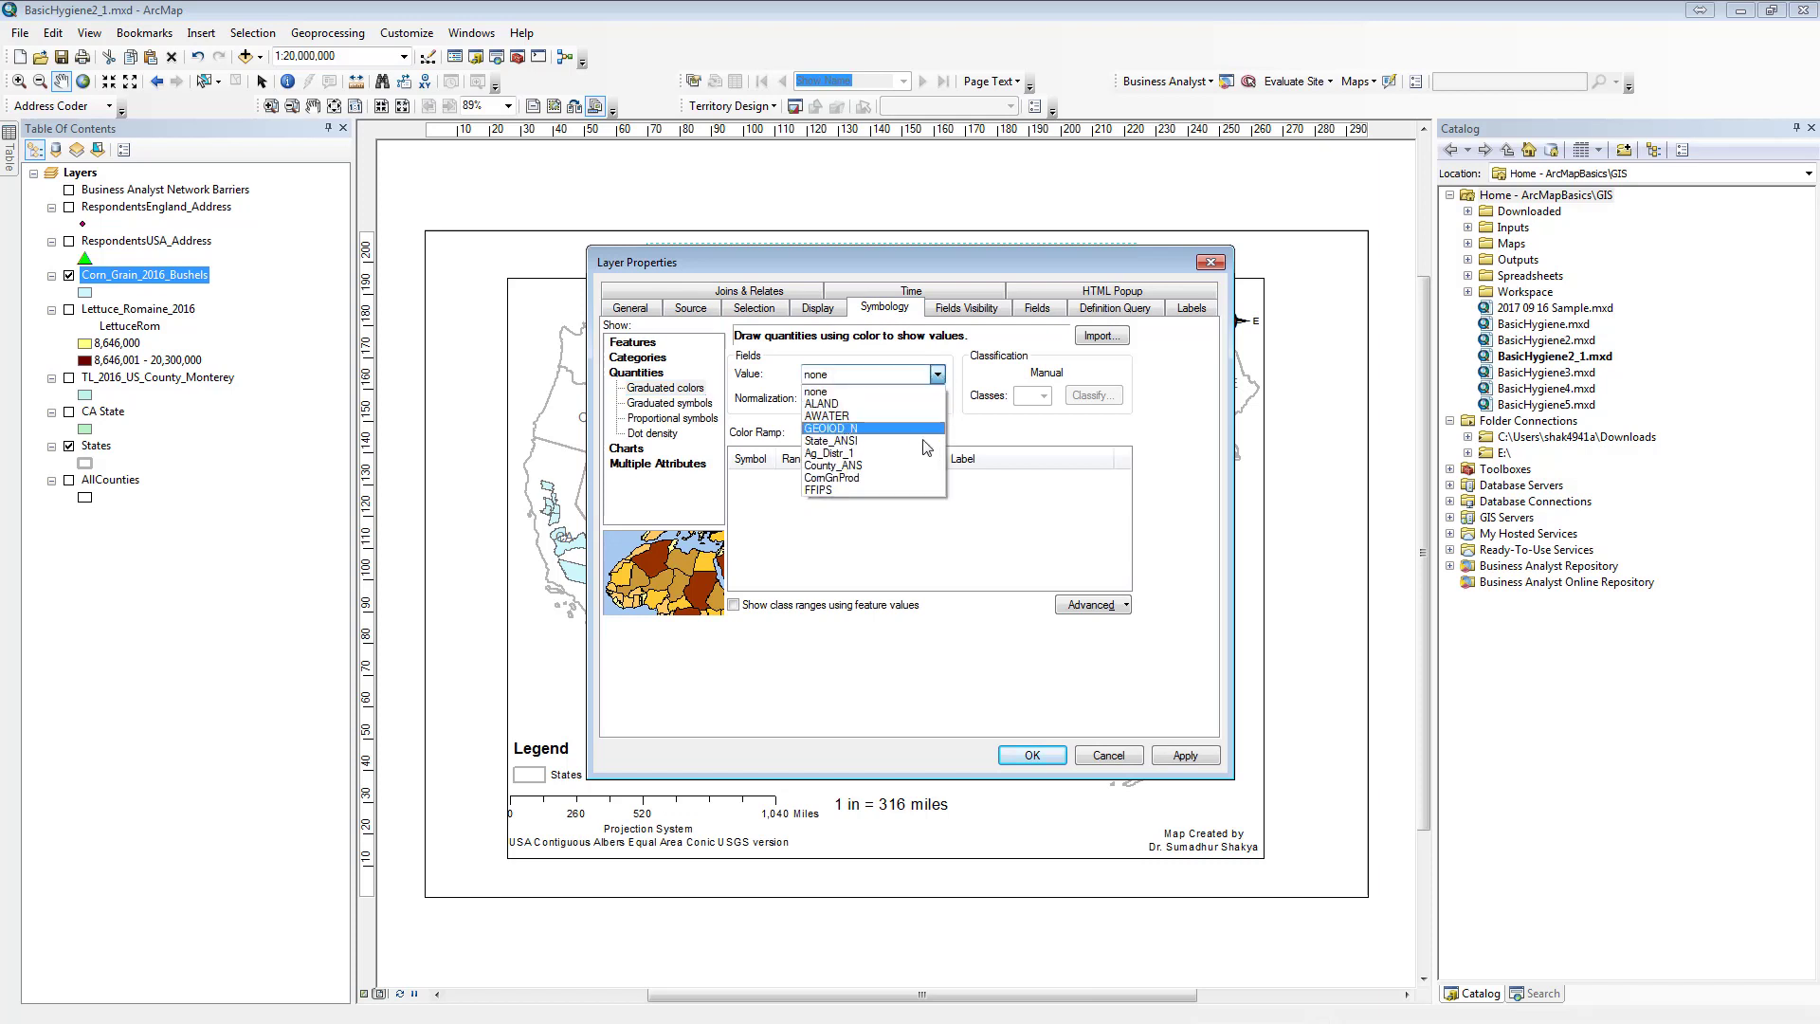
click(874, 478)
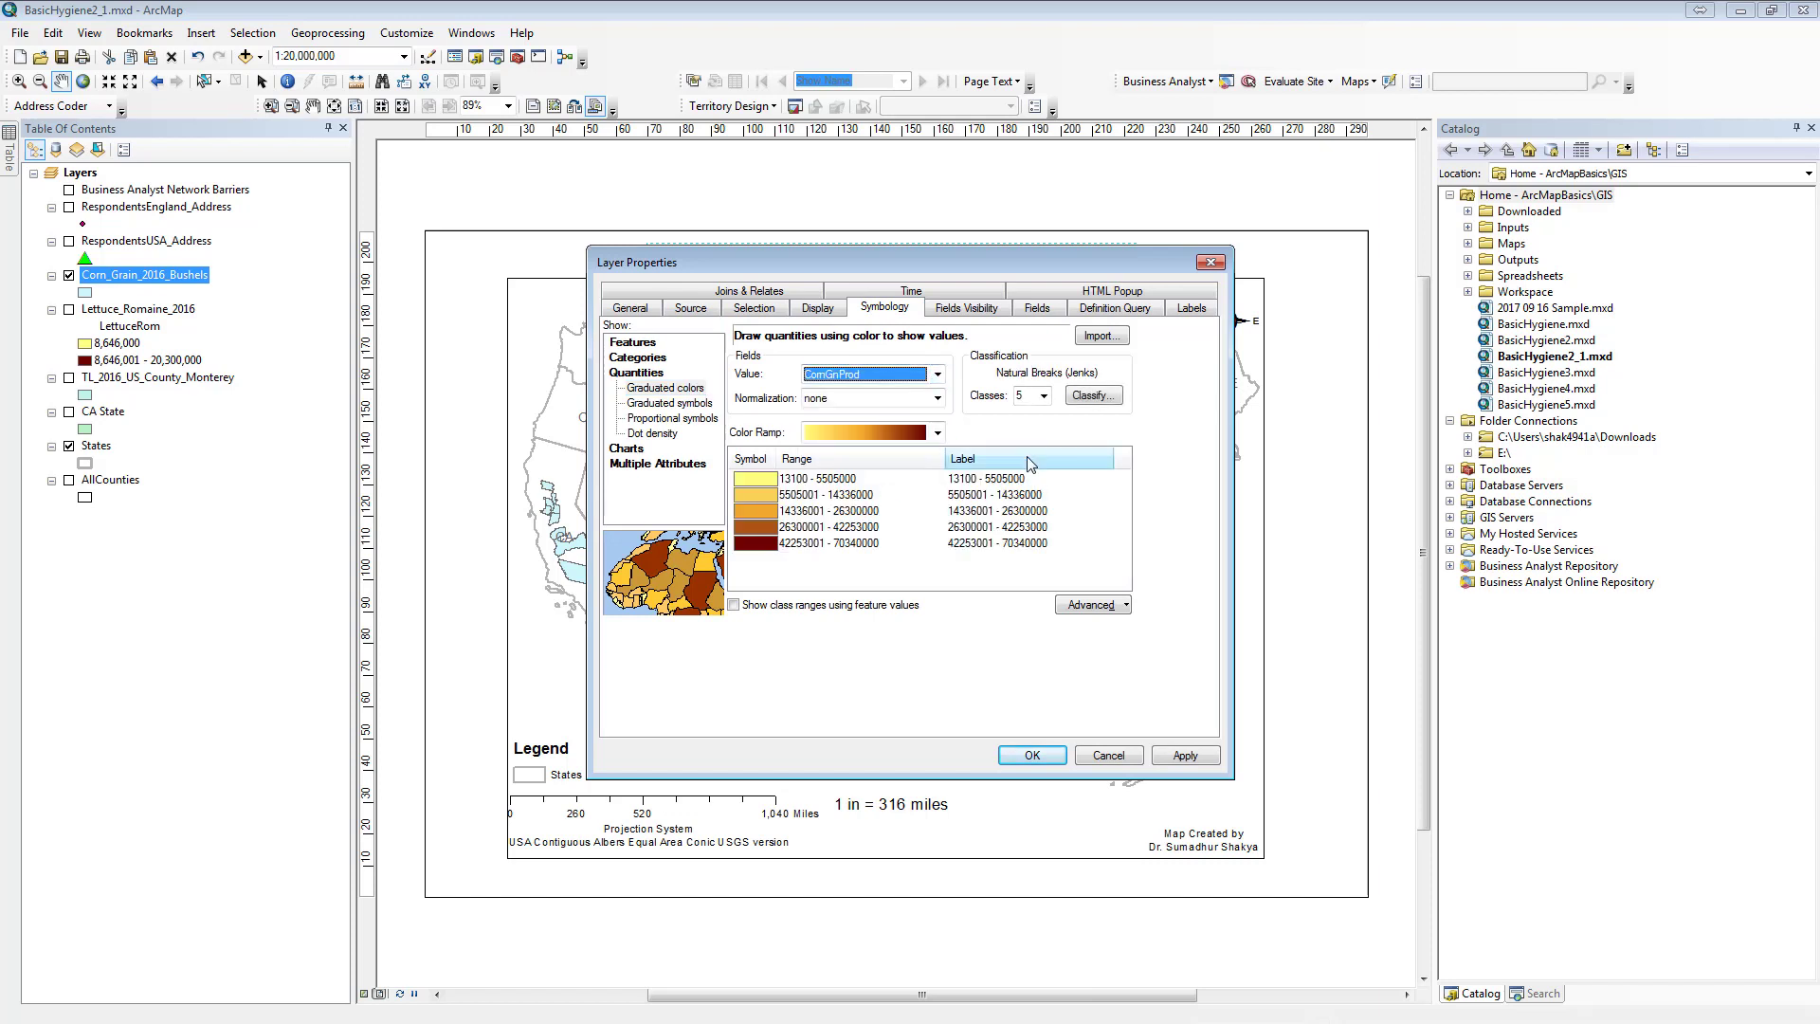
- Format the corn class labels to show thousands separators
right_click(1029, 460)
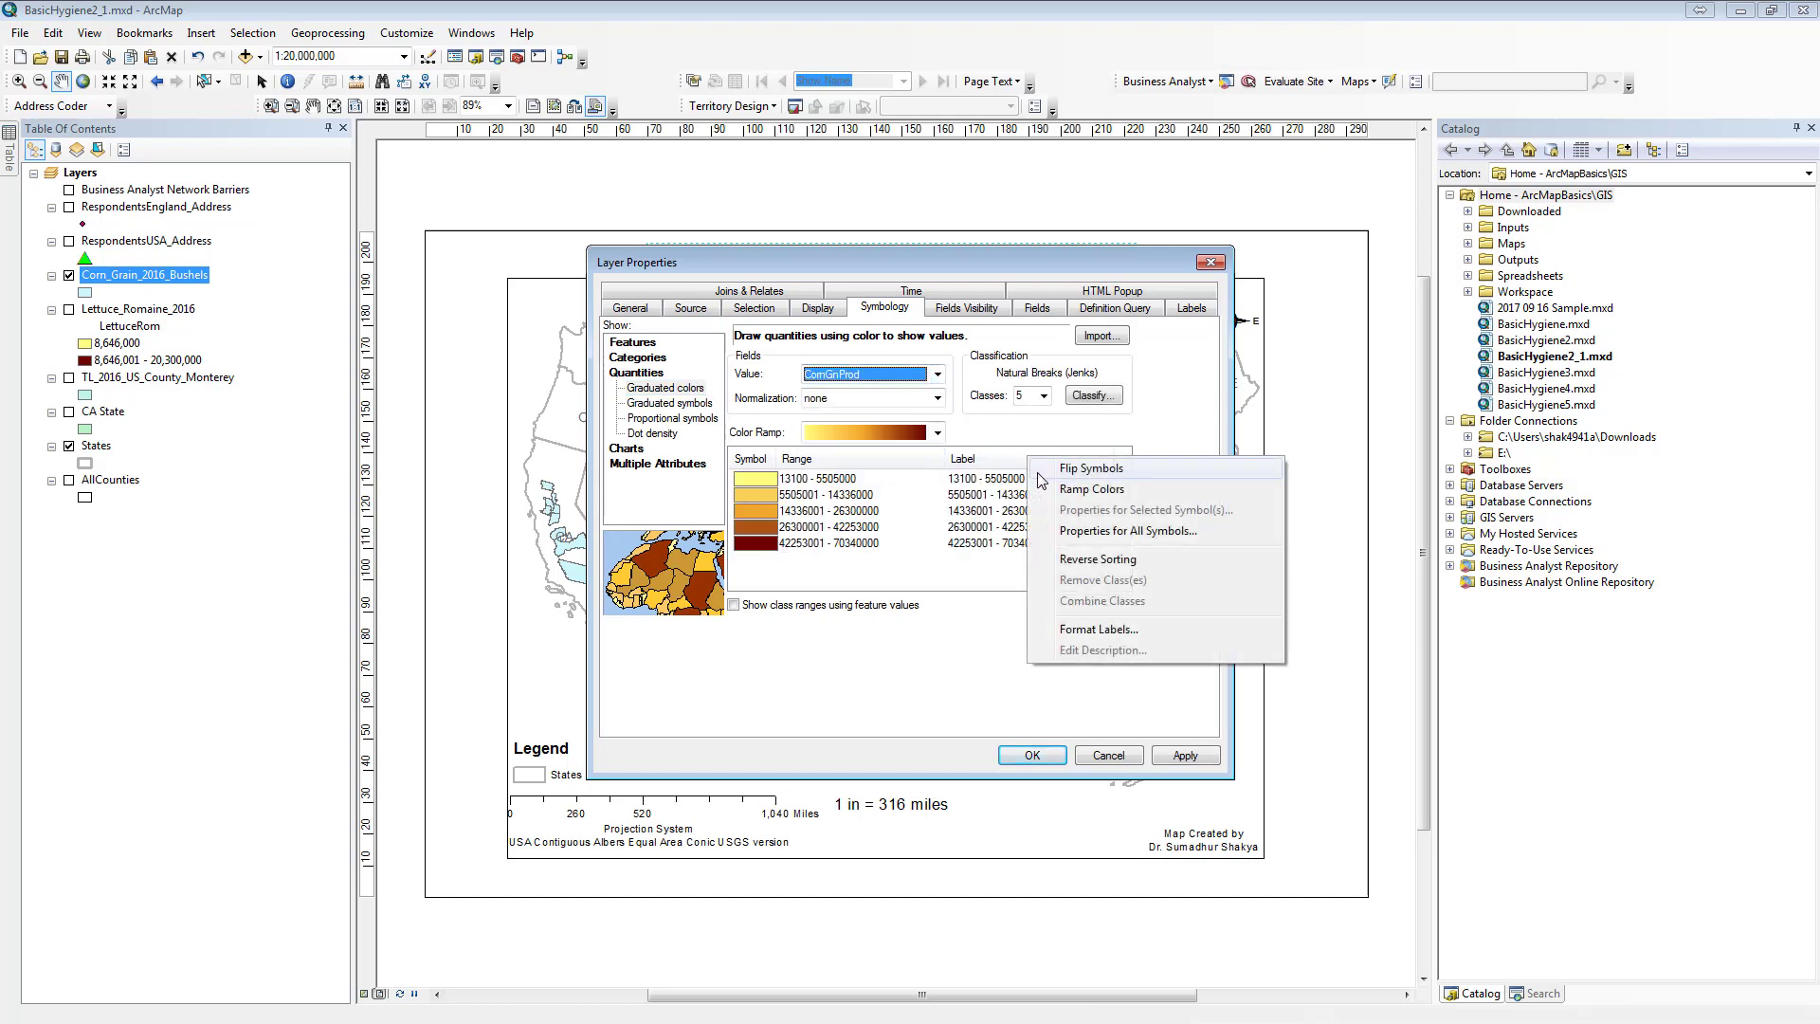
click(1116, 631)
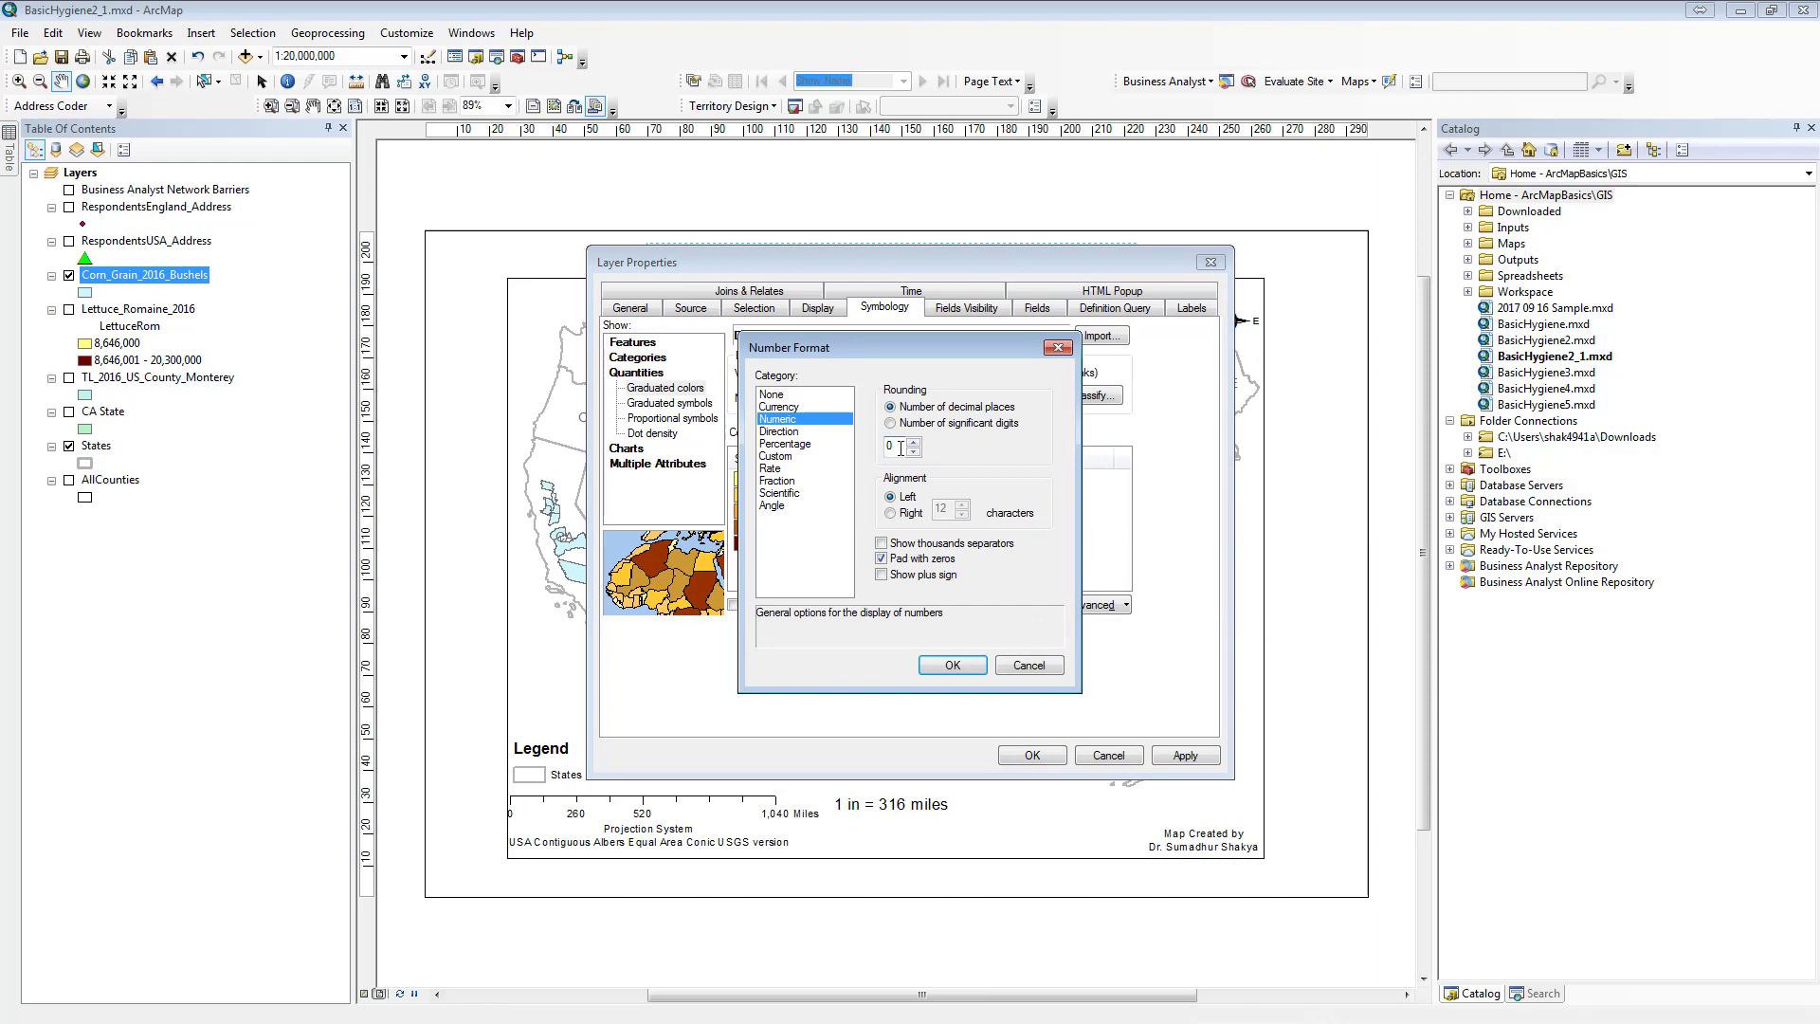
click(882, 544)
click(950, 666)
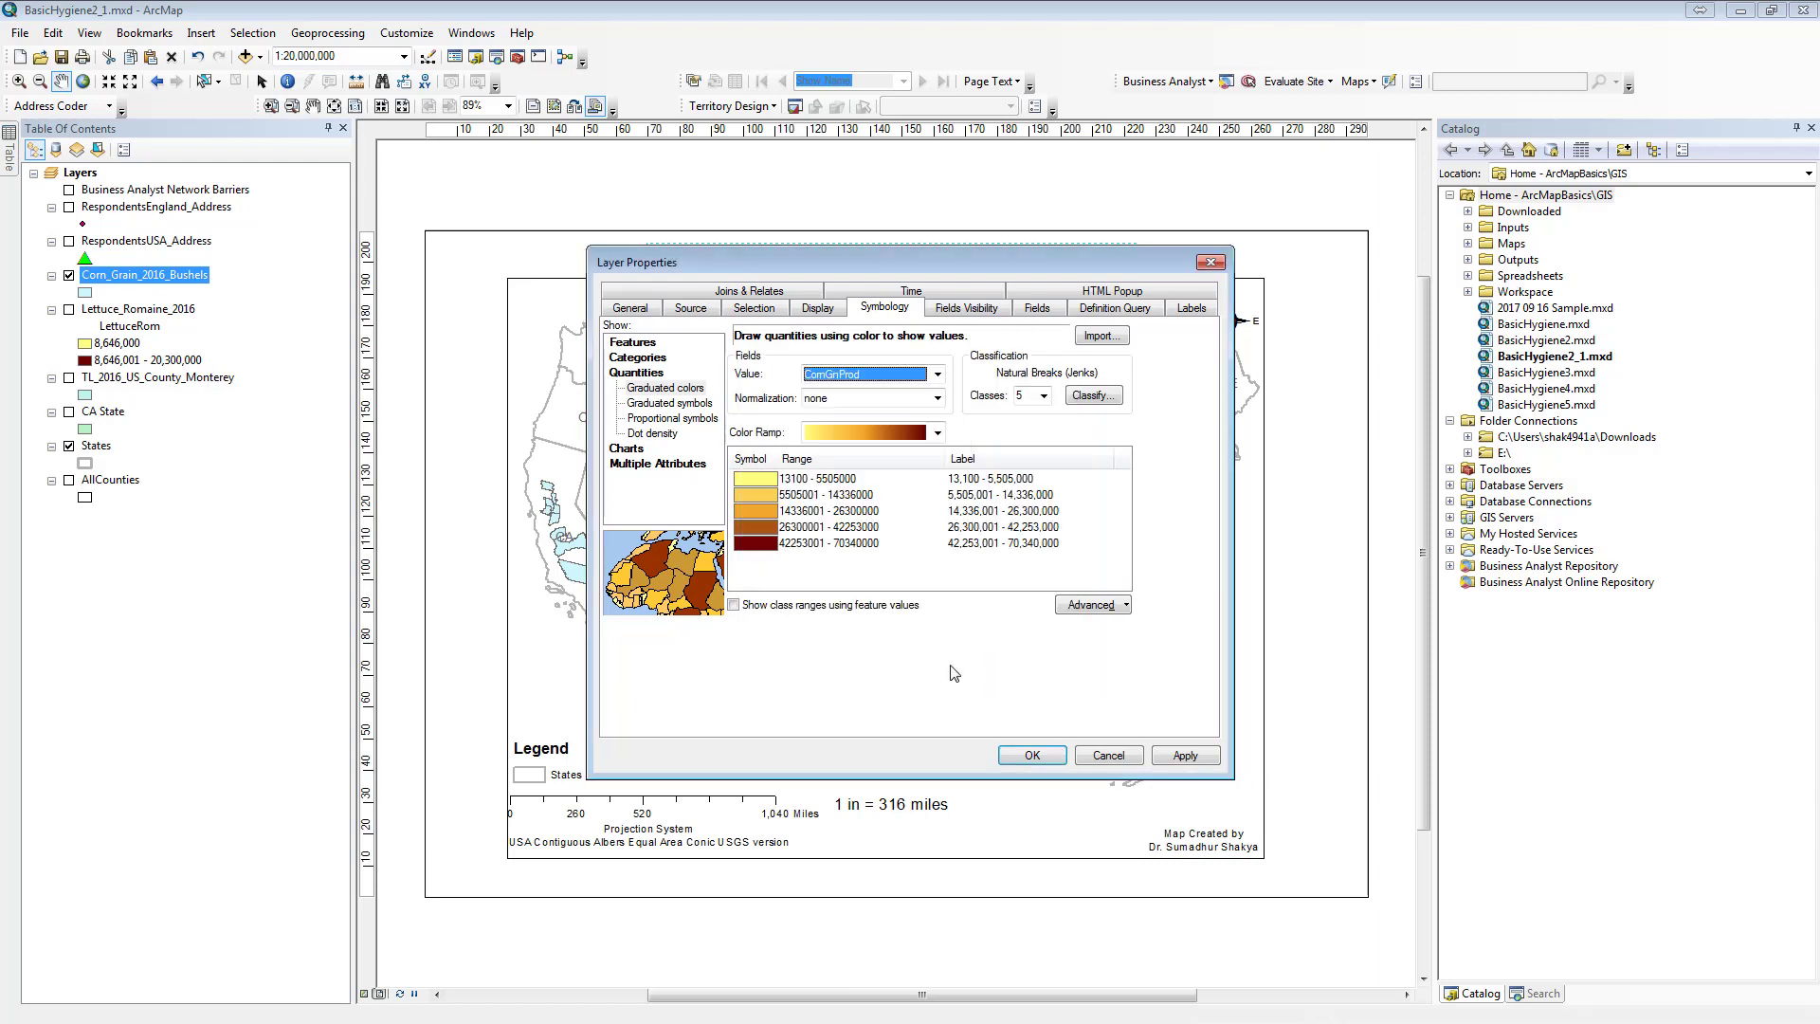
- Try to edit the properties of all the corn class symbols at once
right_click(759, 462)
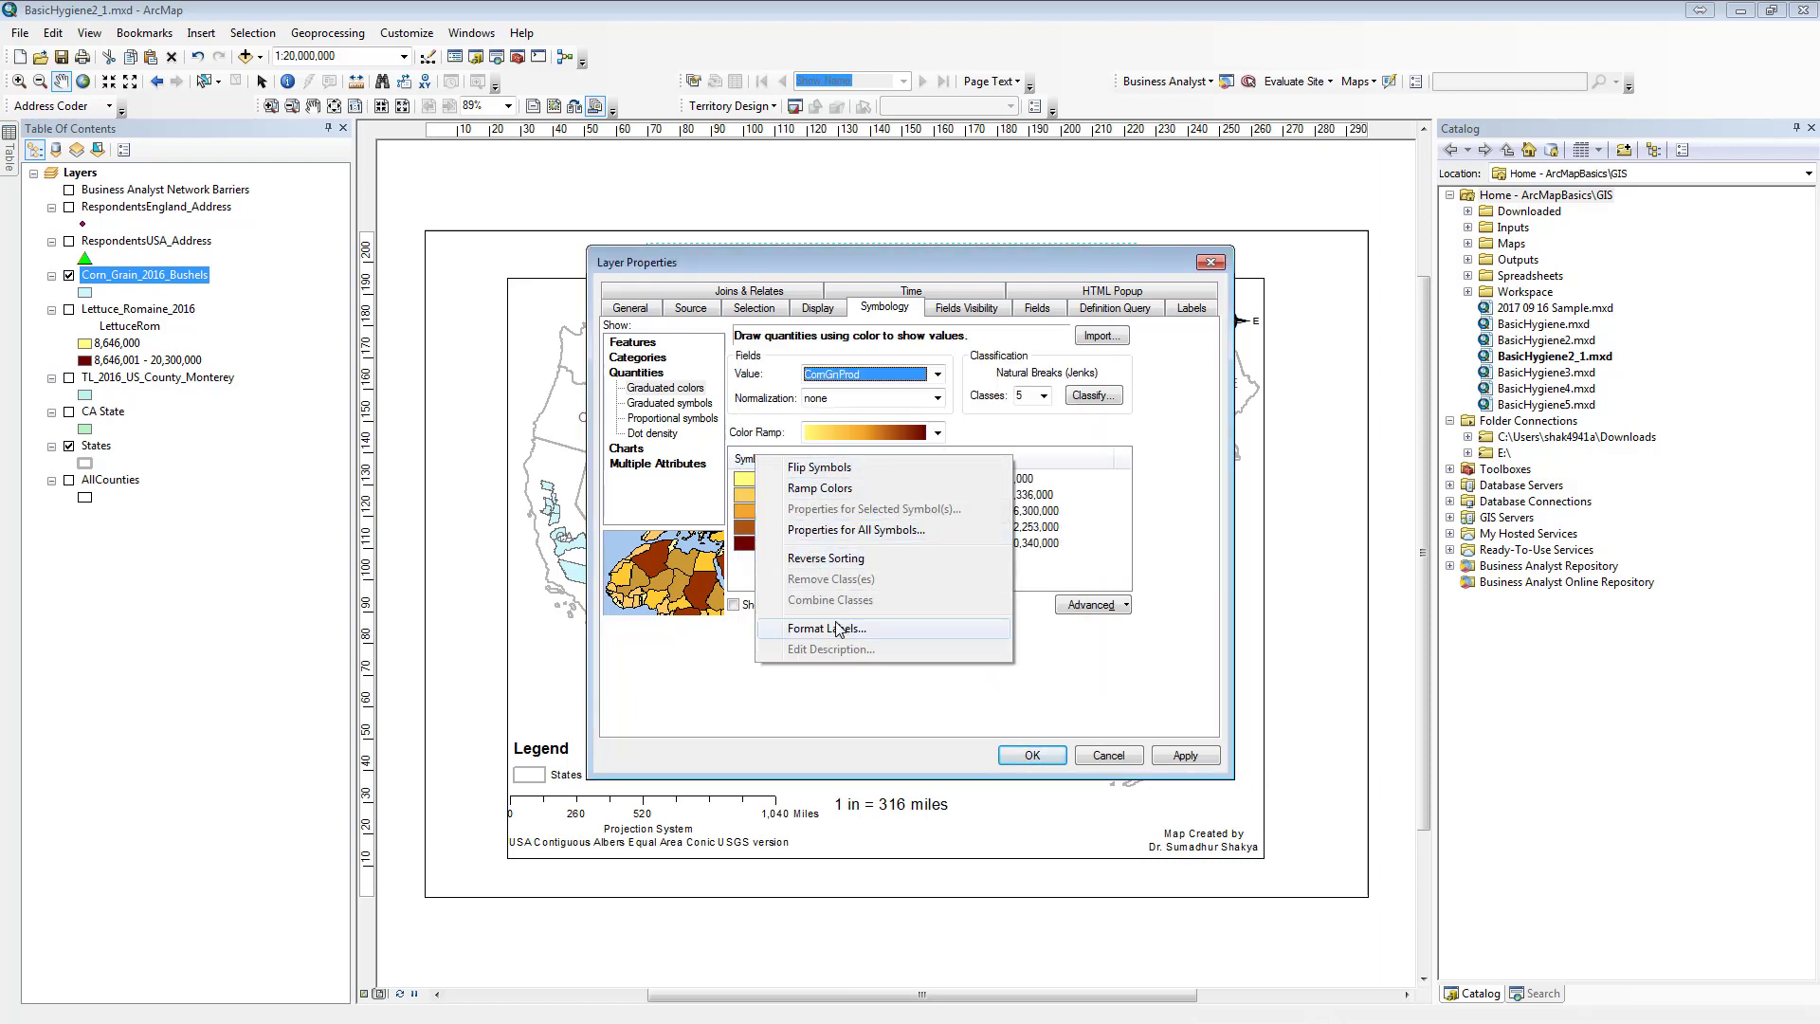
click(836, 531)
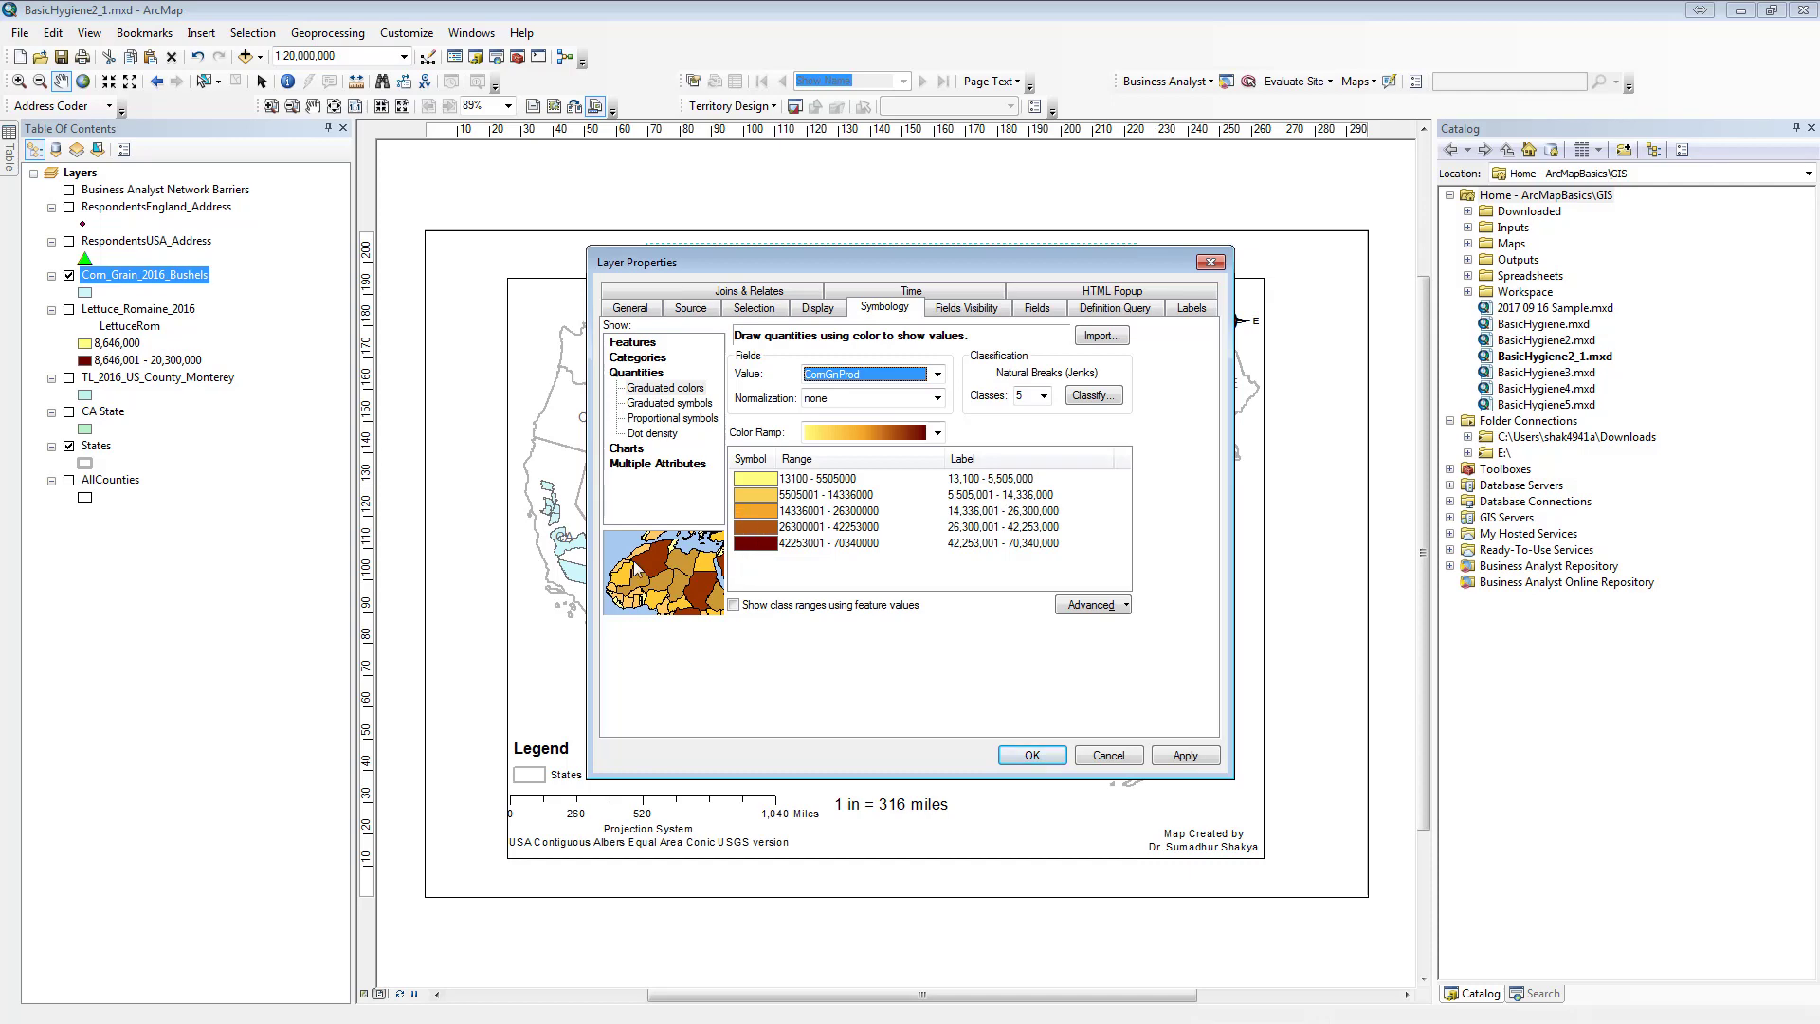
drag(1051, 258, 650, 384)
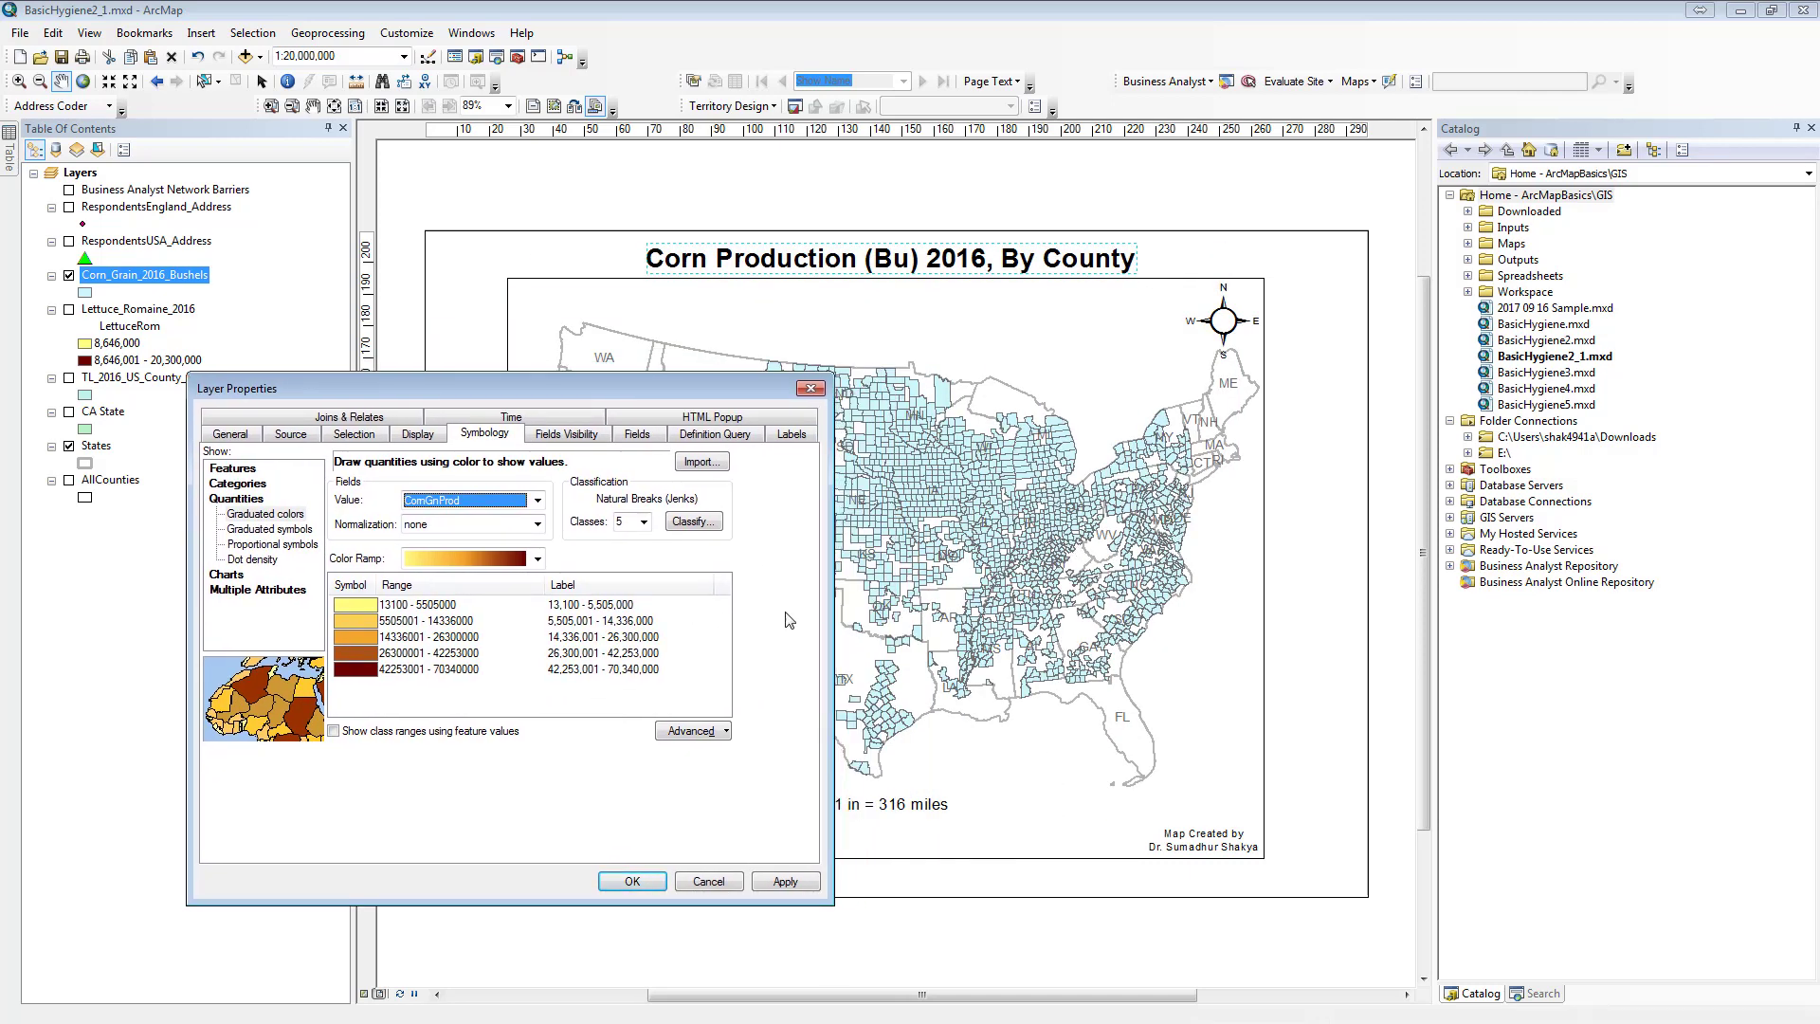
click(353, 583)
click(428, 661)
click(354, 593)
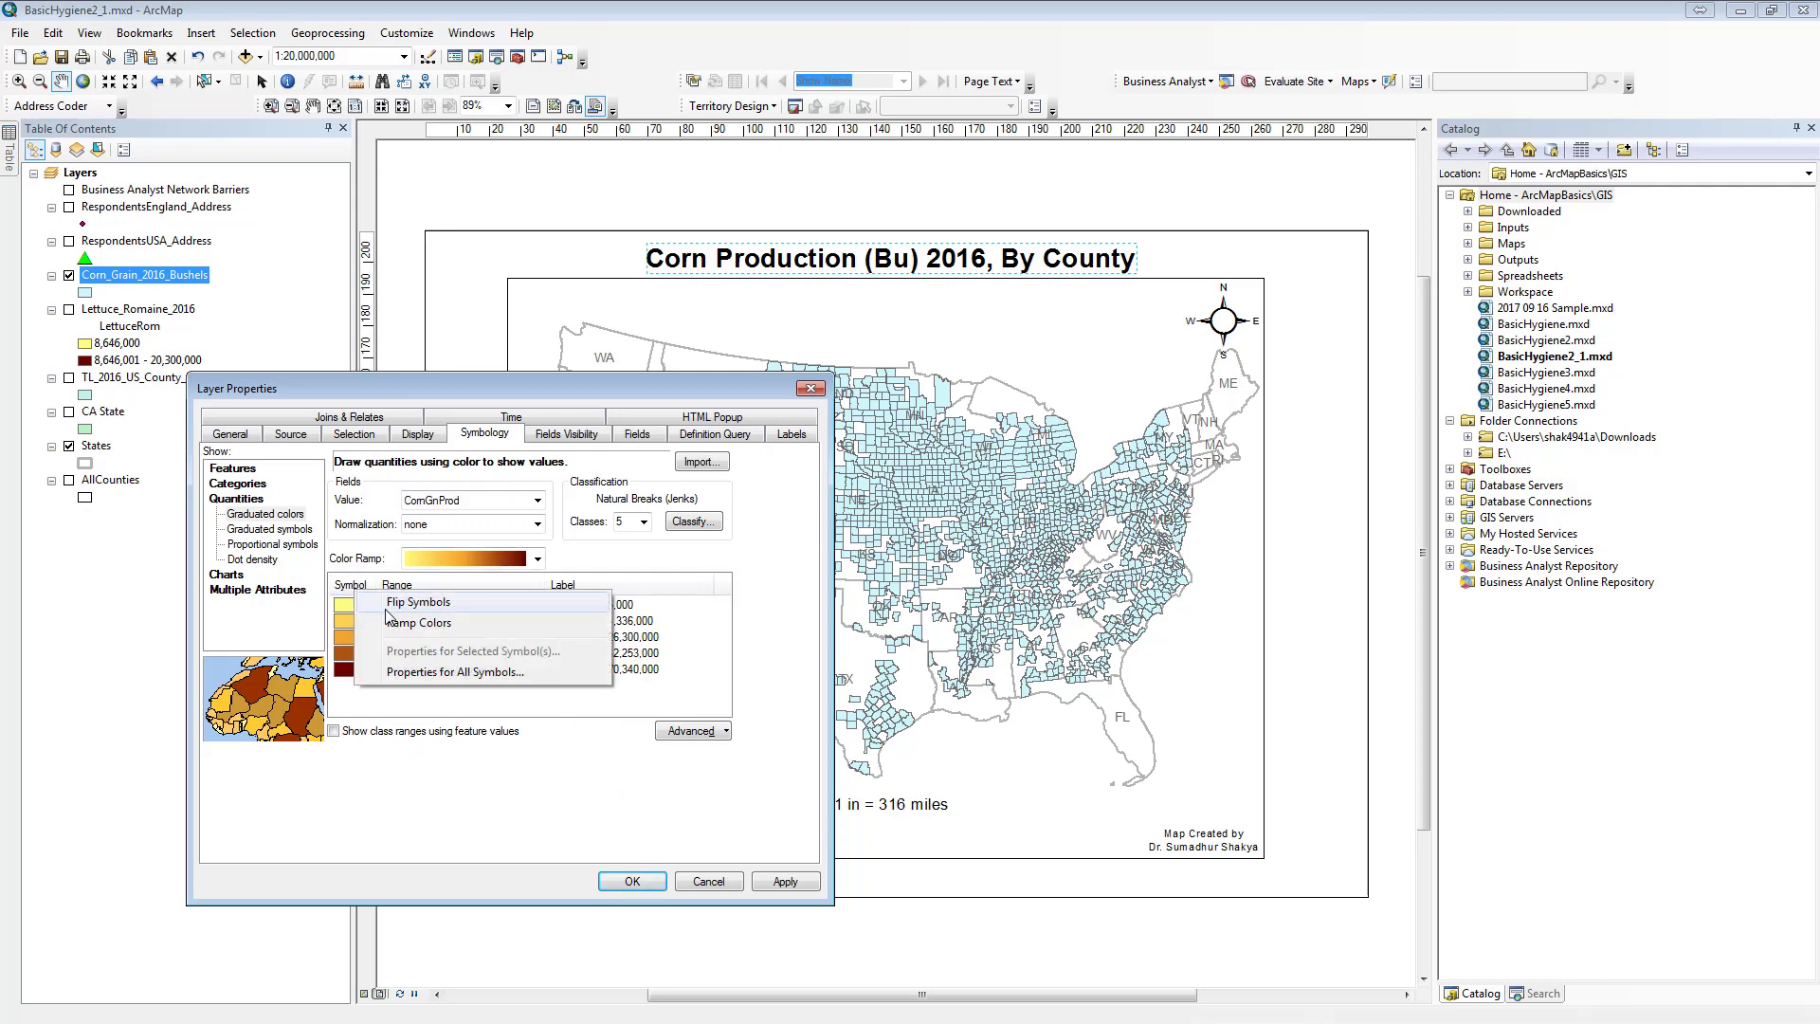
click(424, 672)
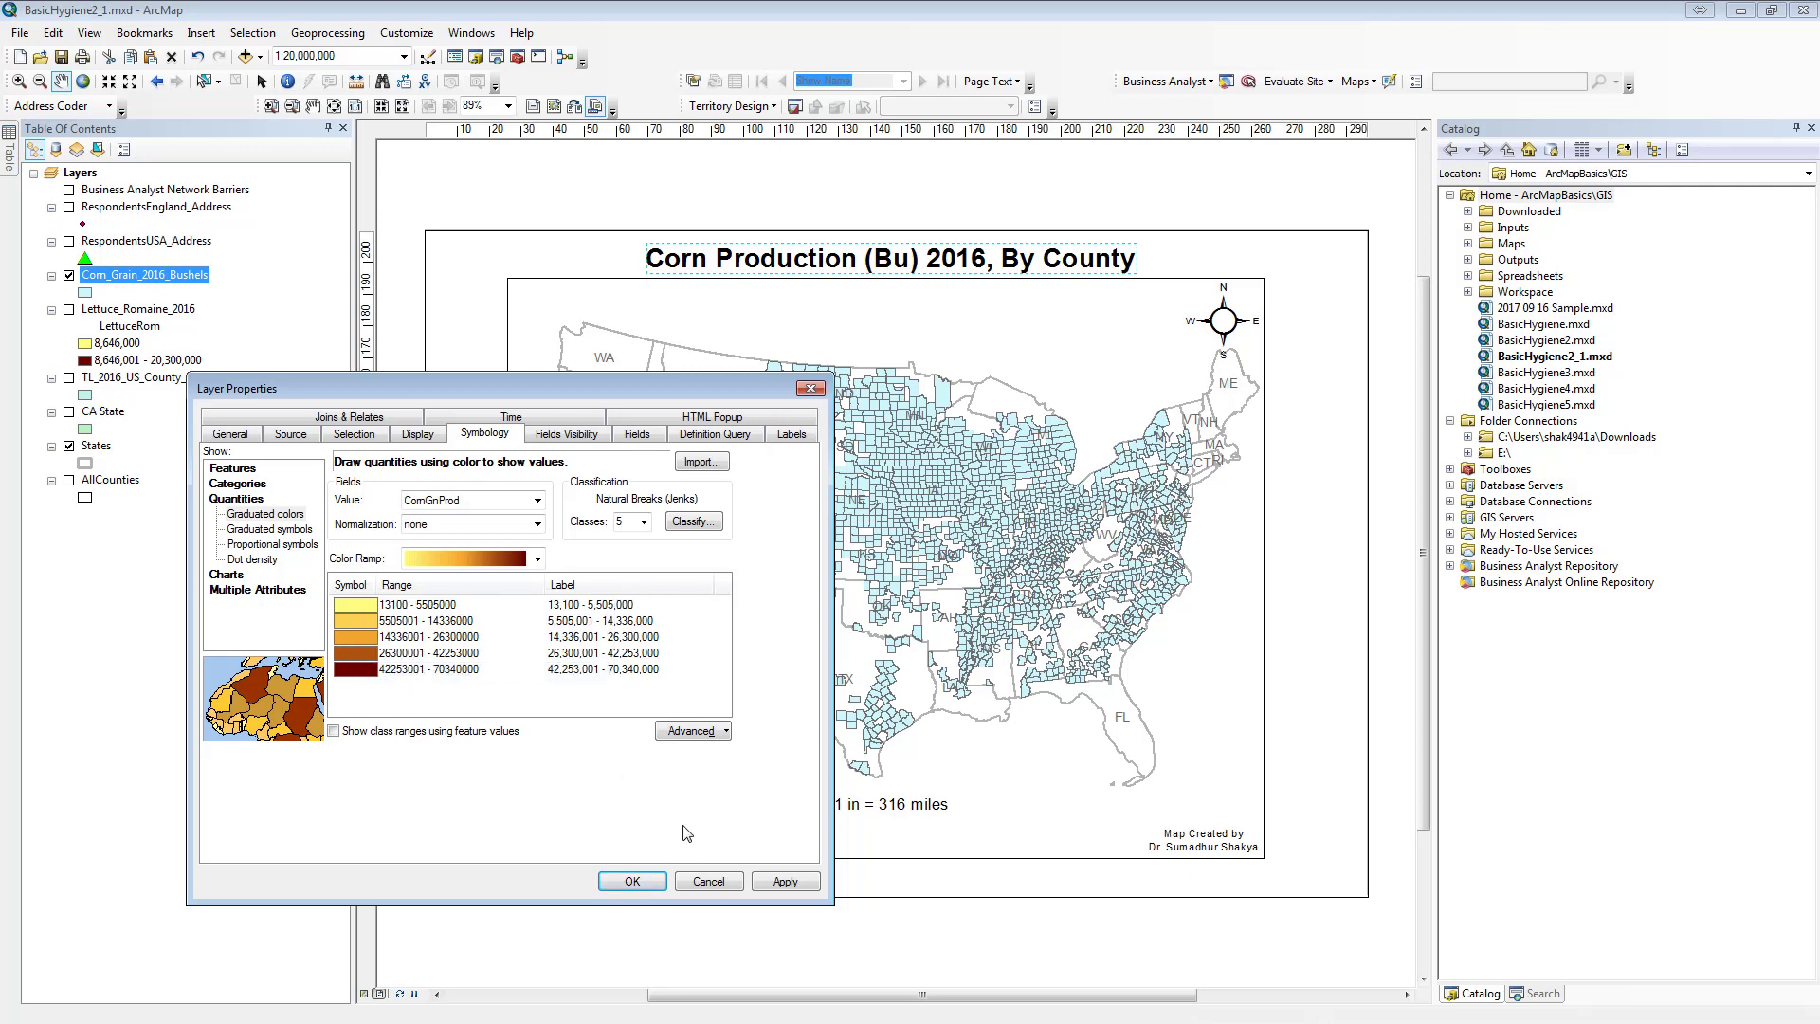
- Apply the graduated color symbology to the corn layer and close its properties
click(777, 880)
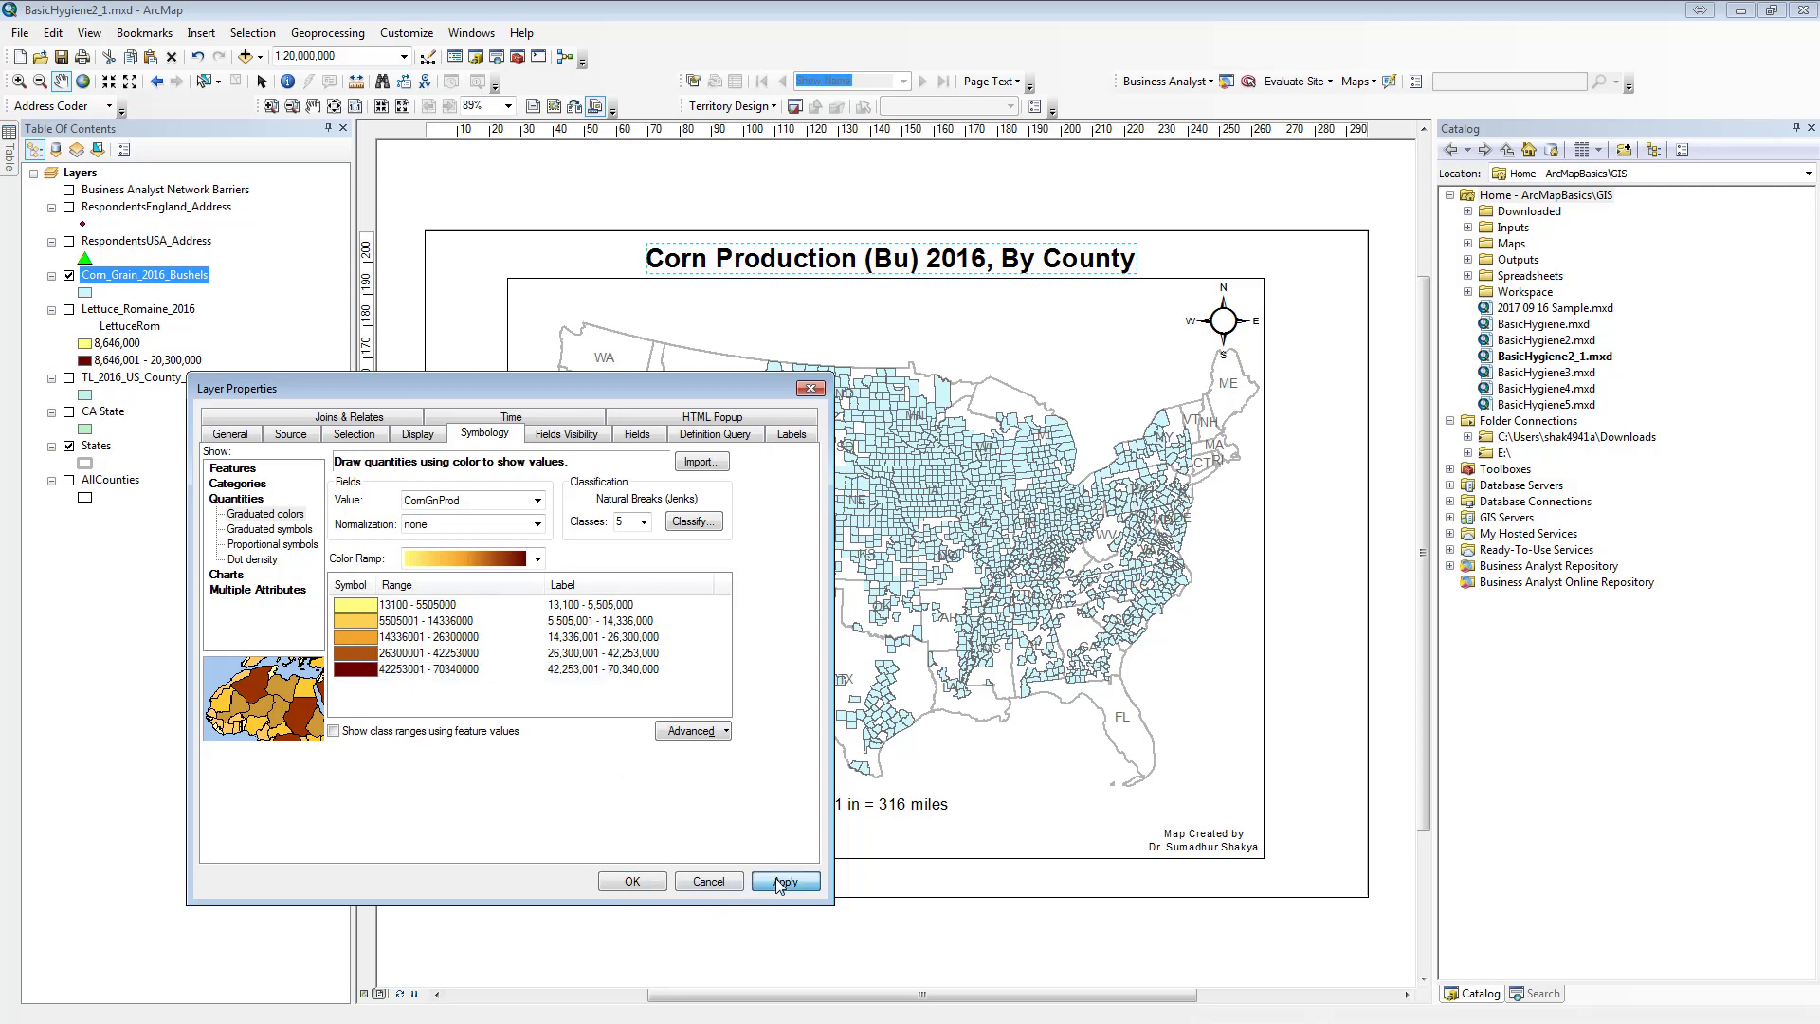
click(632, 881)
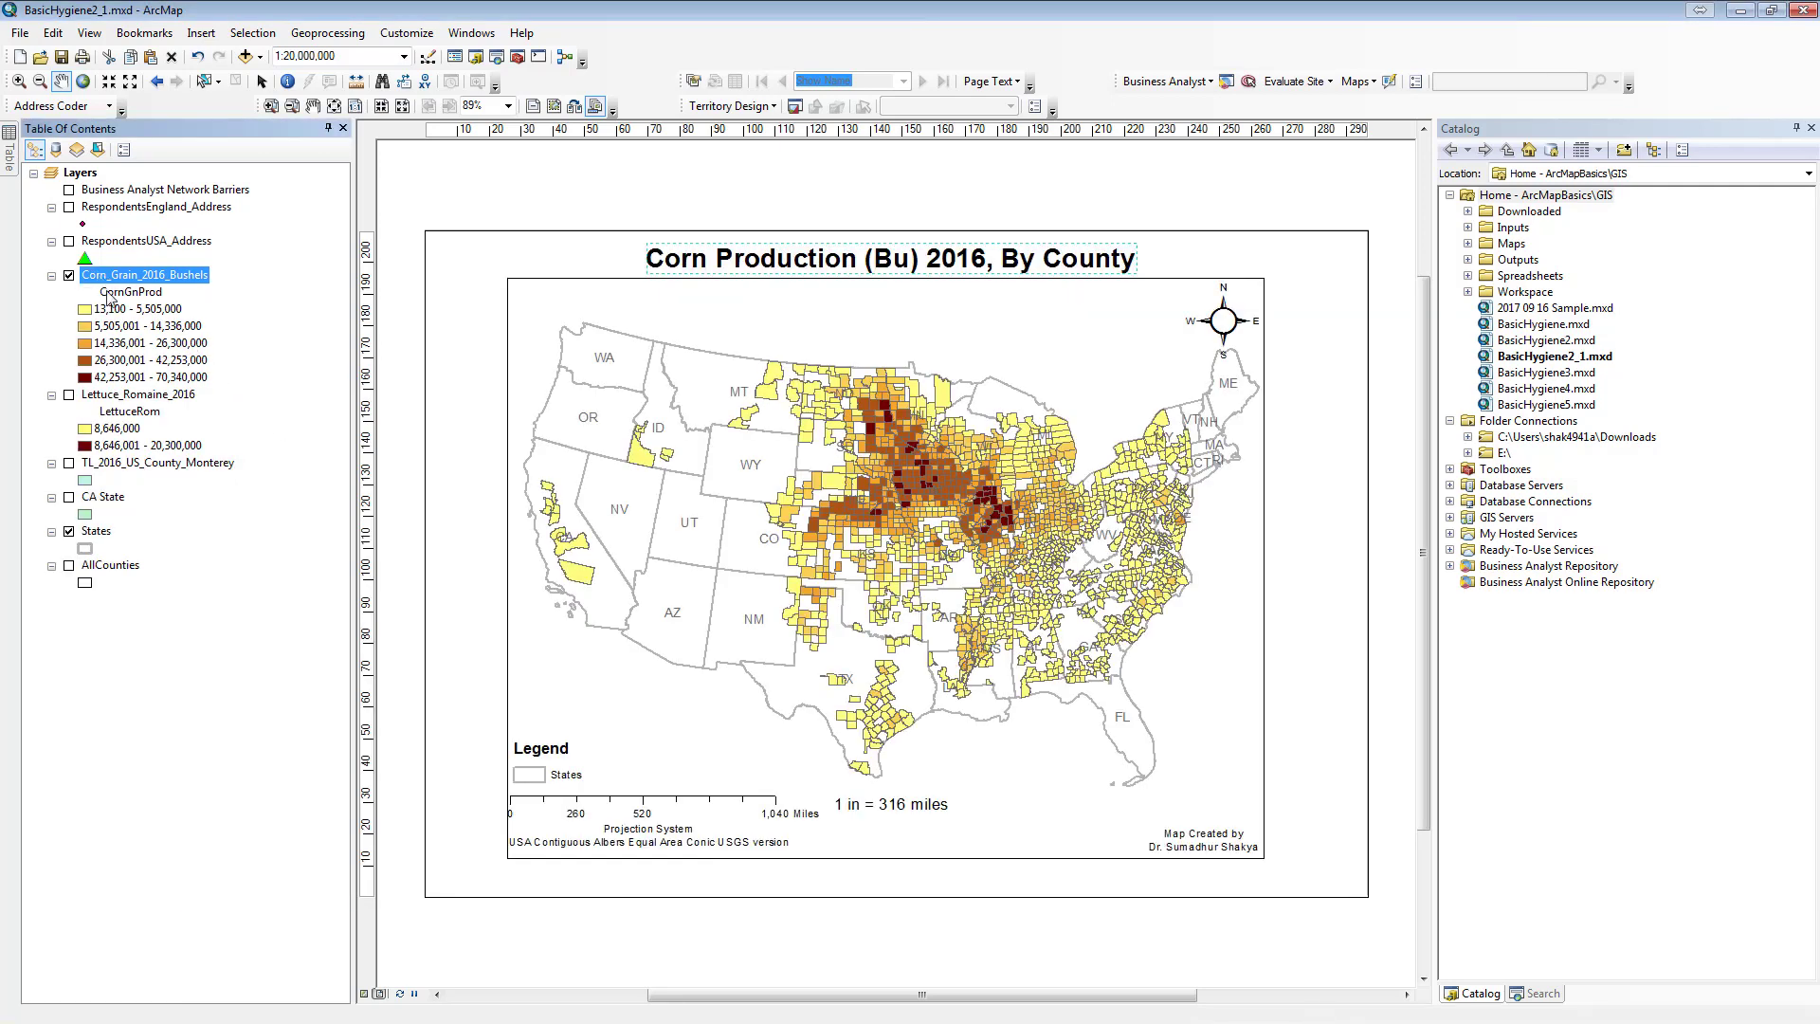
- Set the outline color of the corn layer's 14336001 - 26300000 class symbol to No Color
click(136, 294)
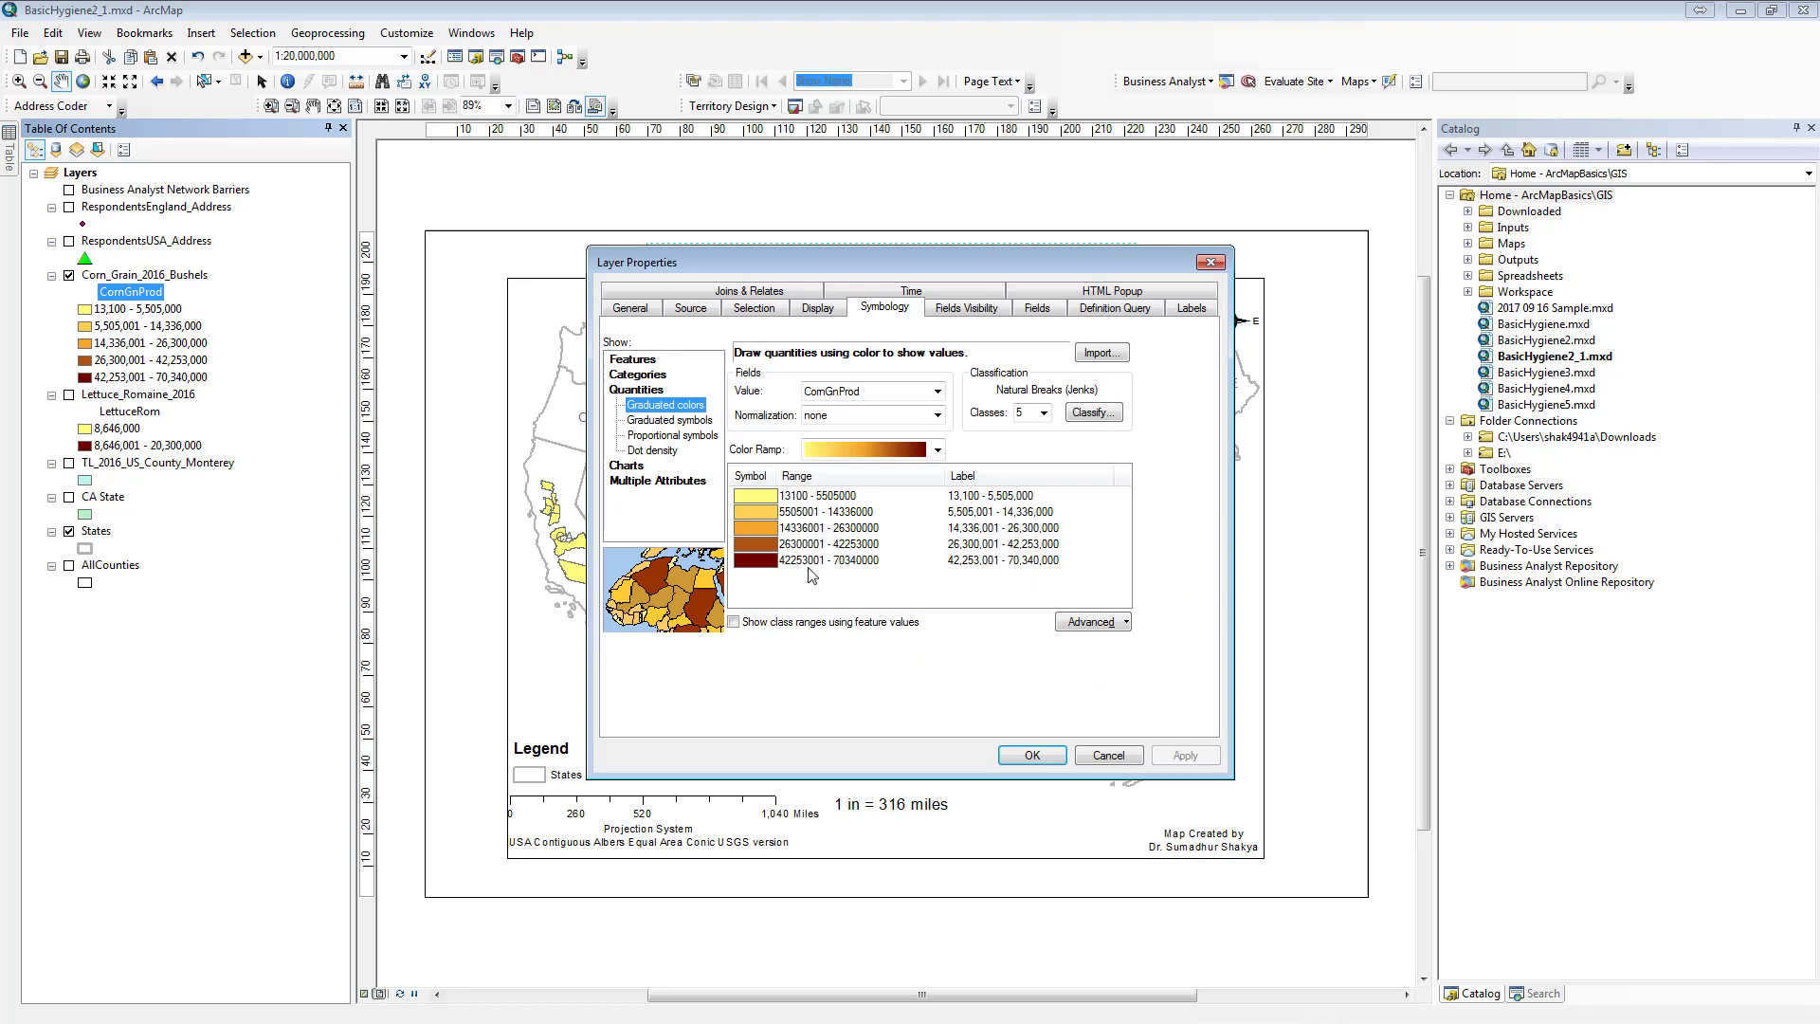
click(748, 482)
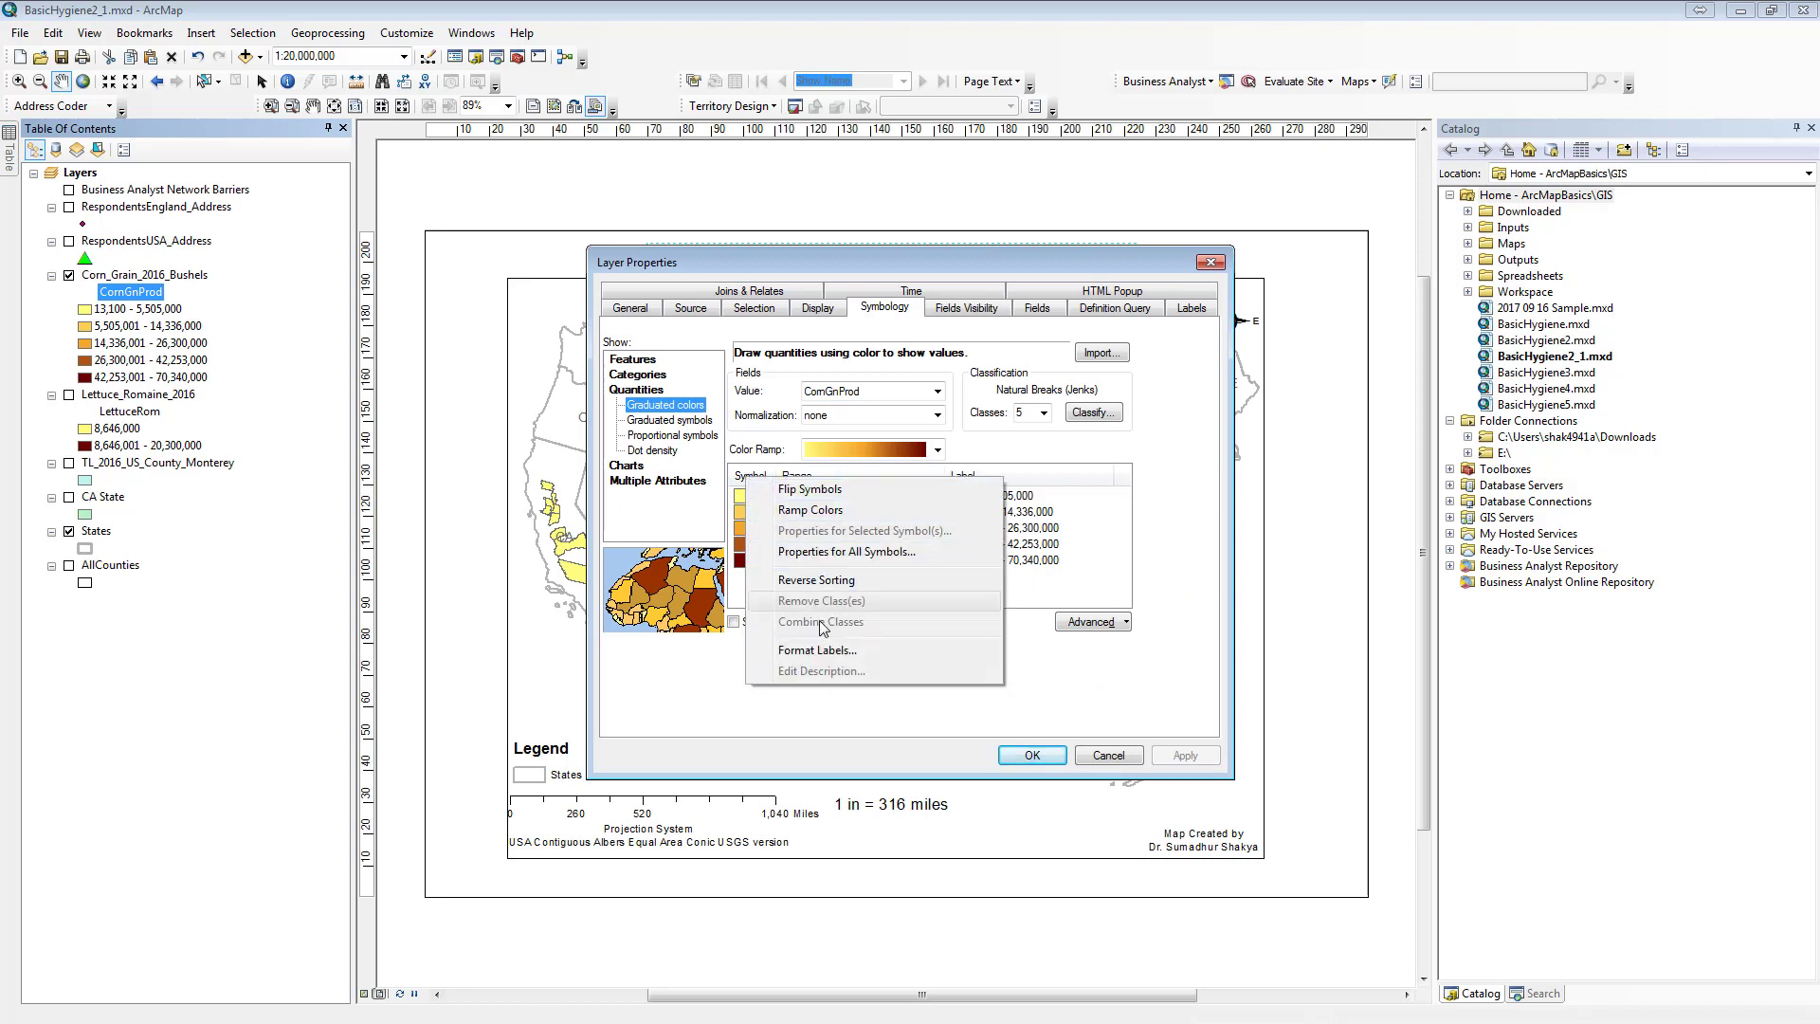
click(838, 552)
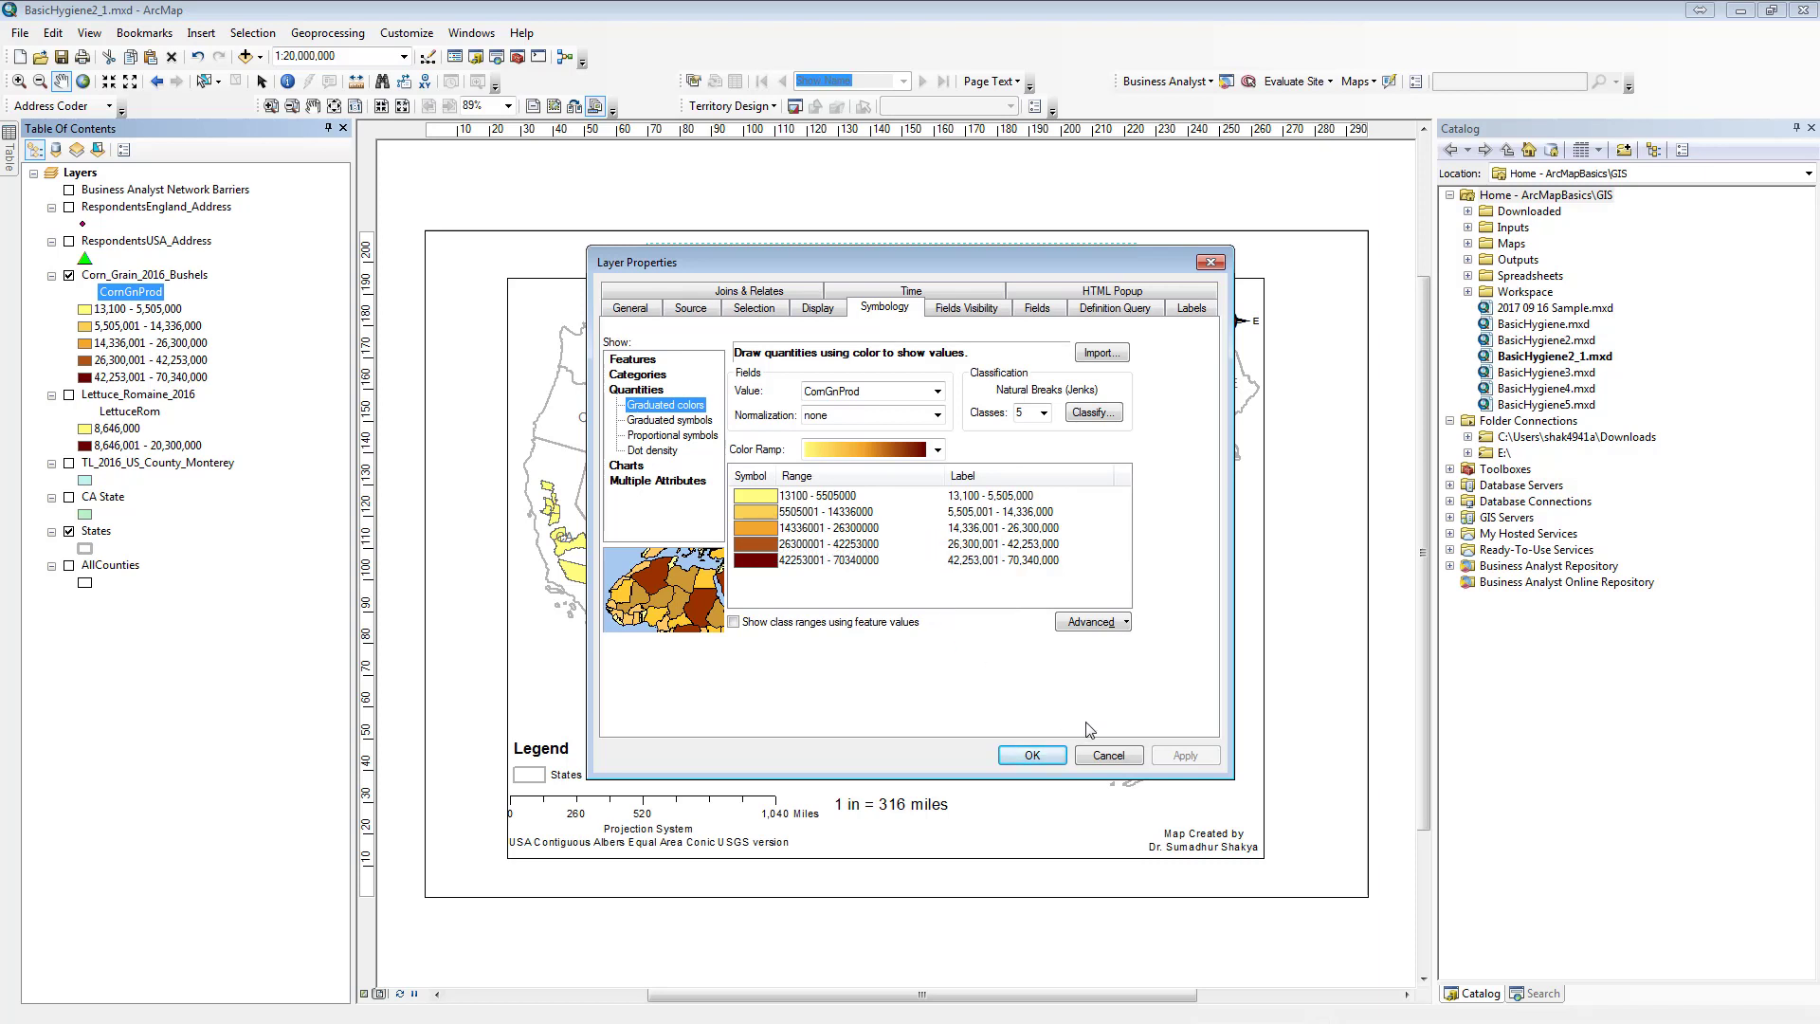
double_click(759, 527)
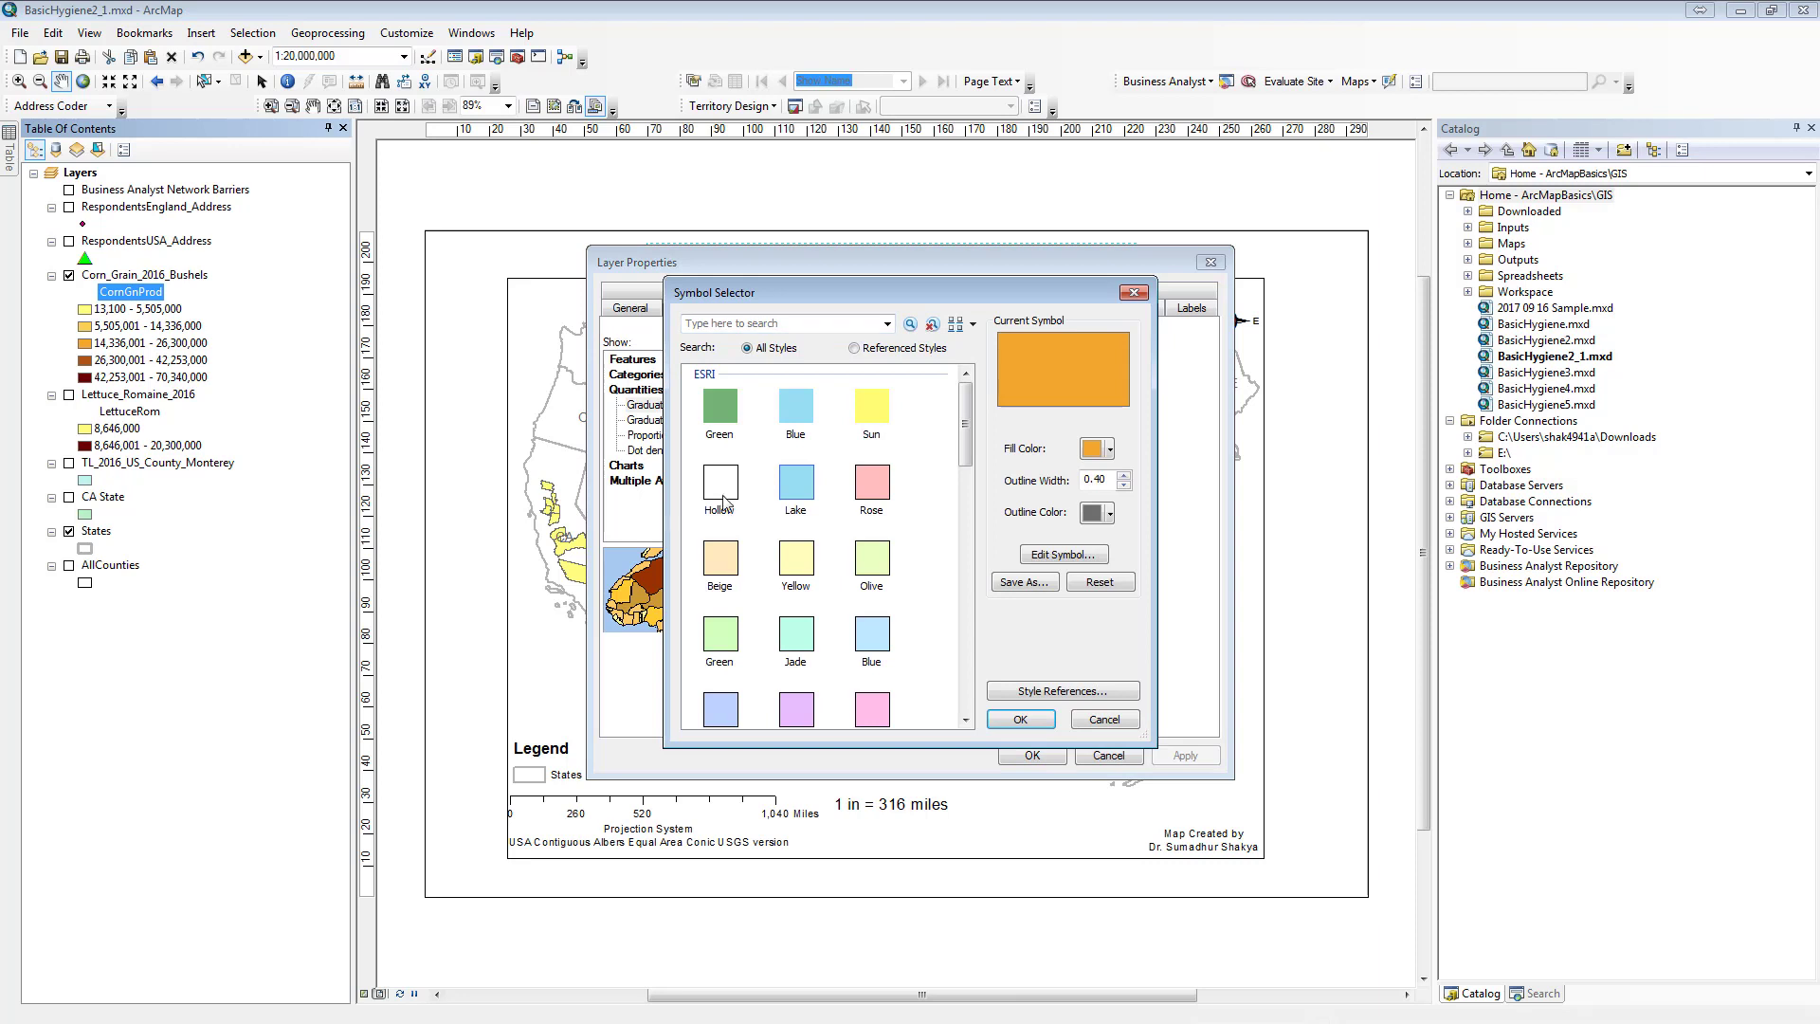
click(1108, 513)
click(1012, 540)
click(1022, 718)
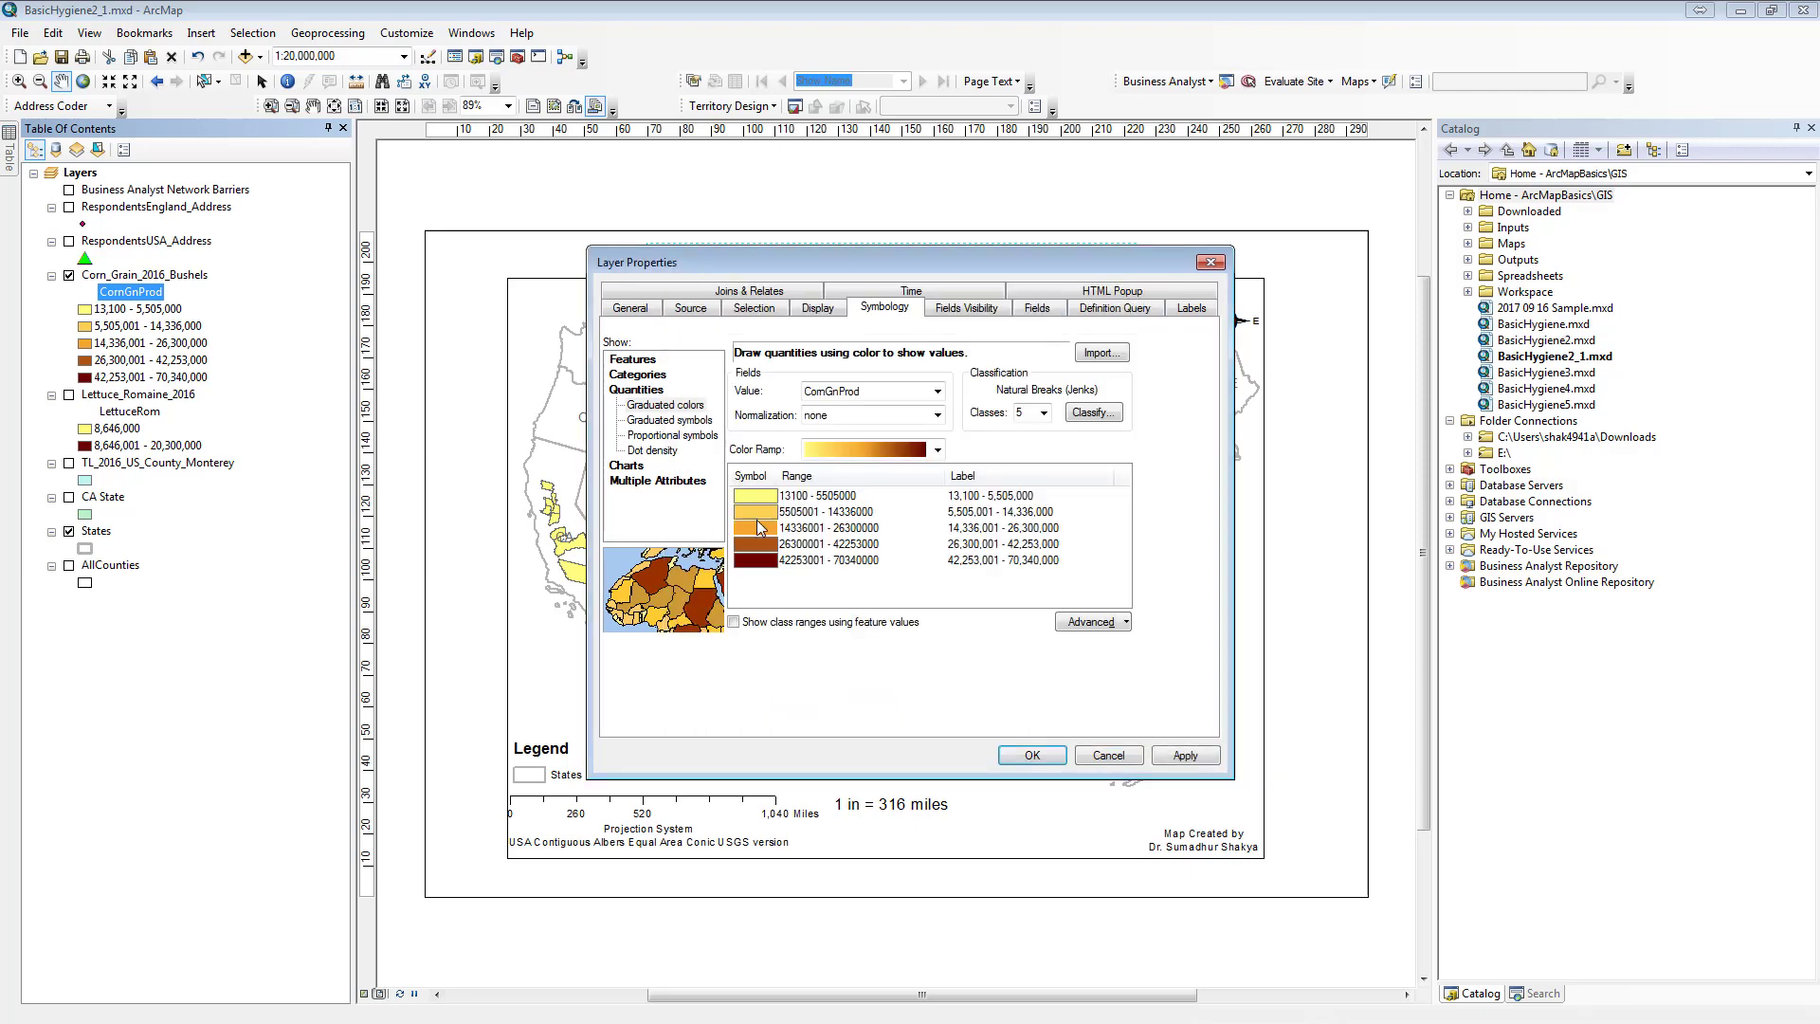
double_click(750, 529)
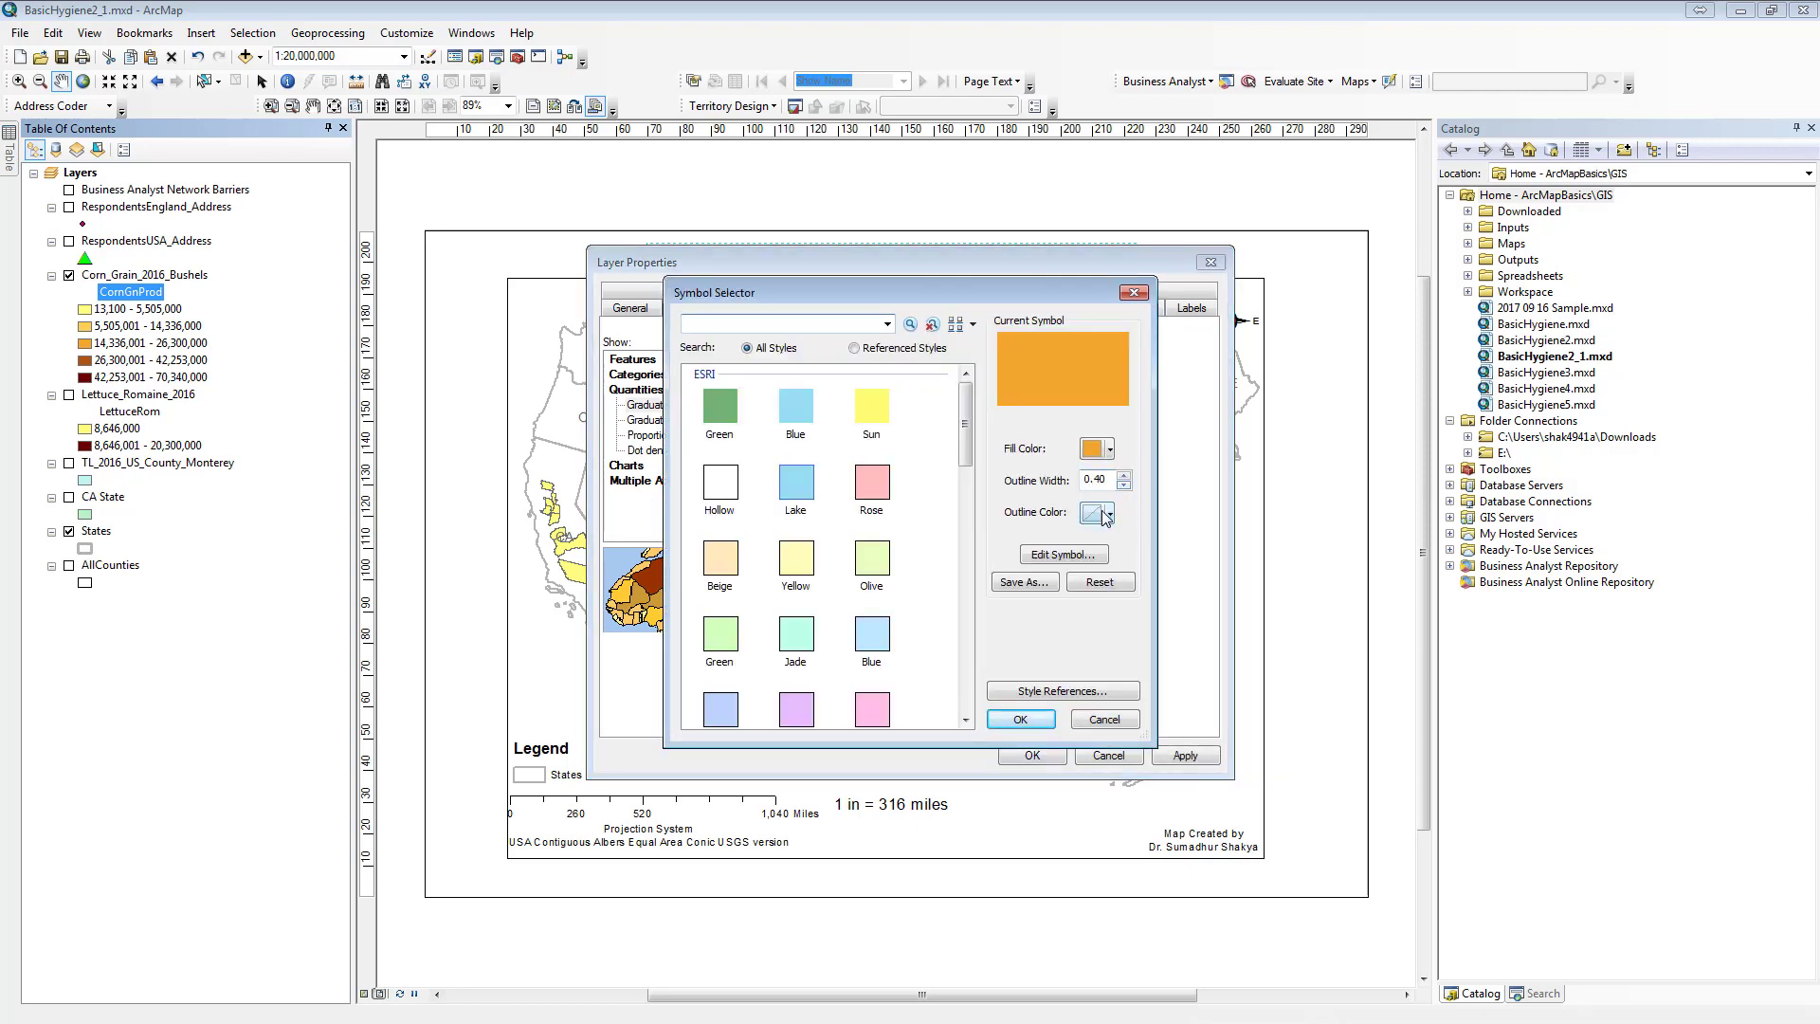
click(1109, 513)
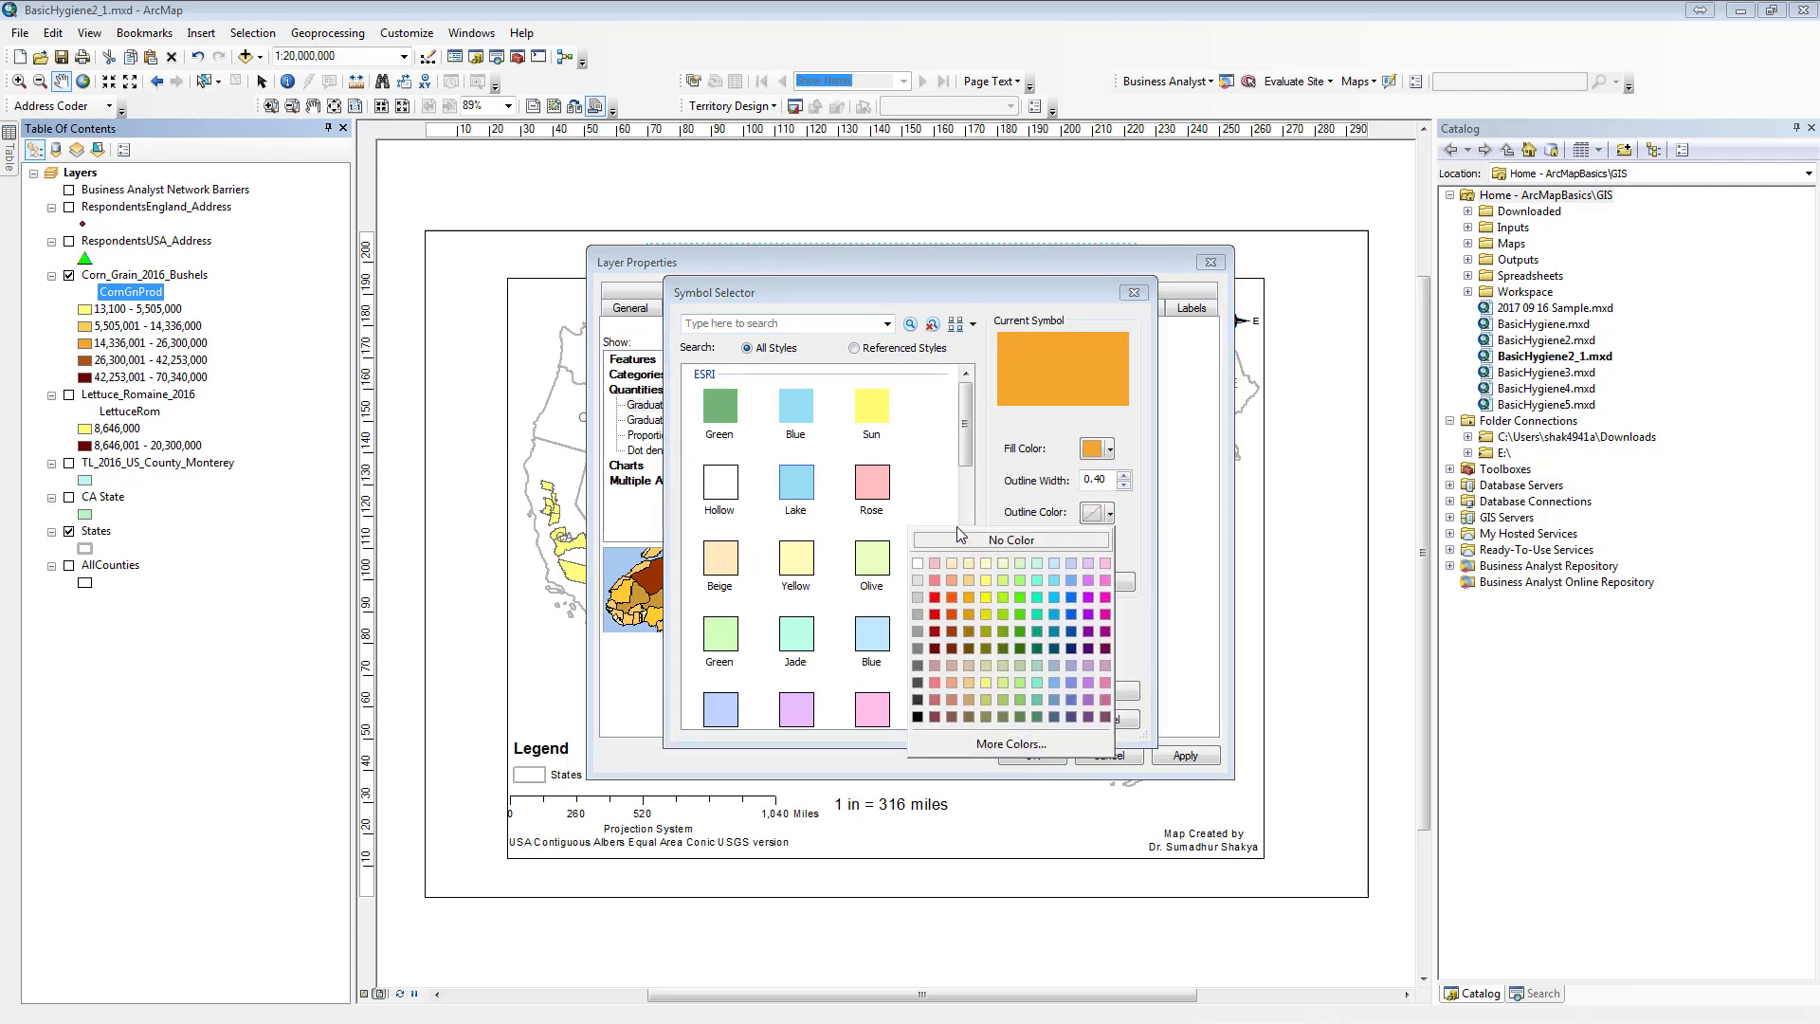
click(967, 539)
click(1021, 721)
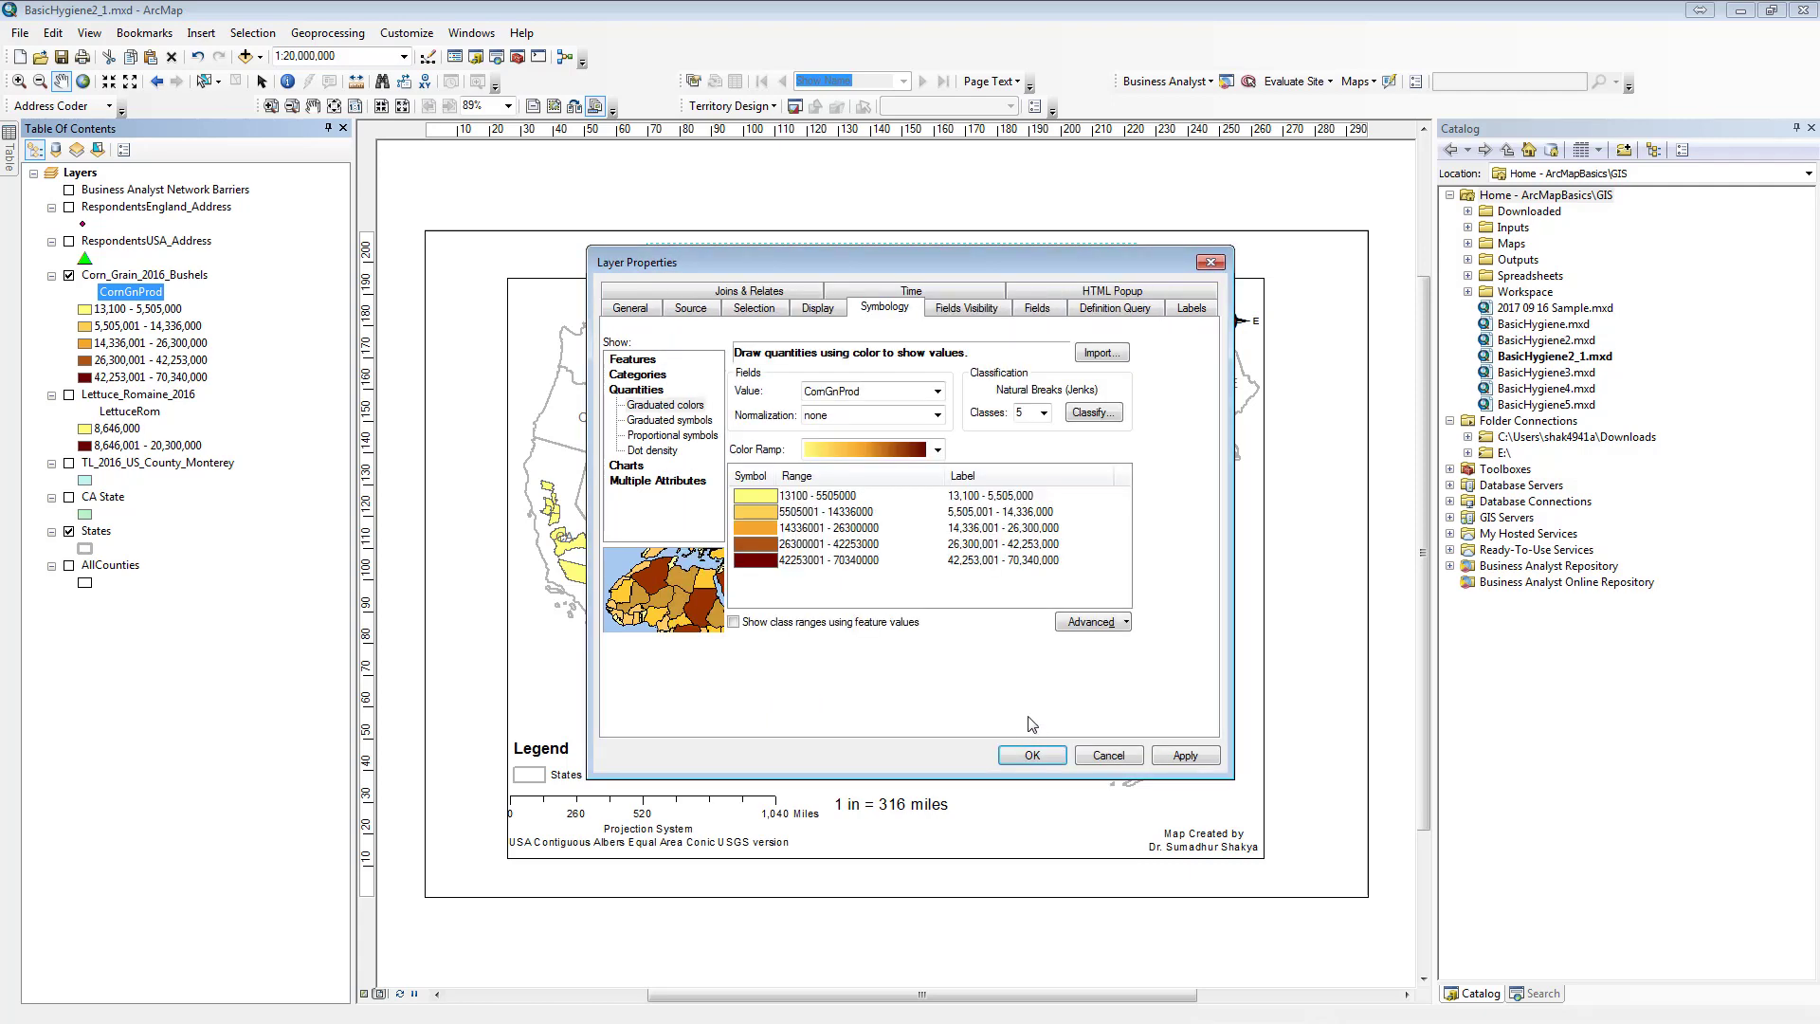
- Set the outline color of the corn layer's 42253001 - 70340000 class symbol to No Color
click(765, 565)
double_click(766, 565)
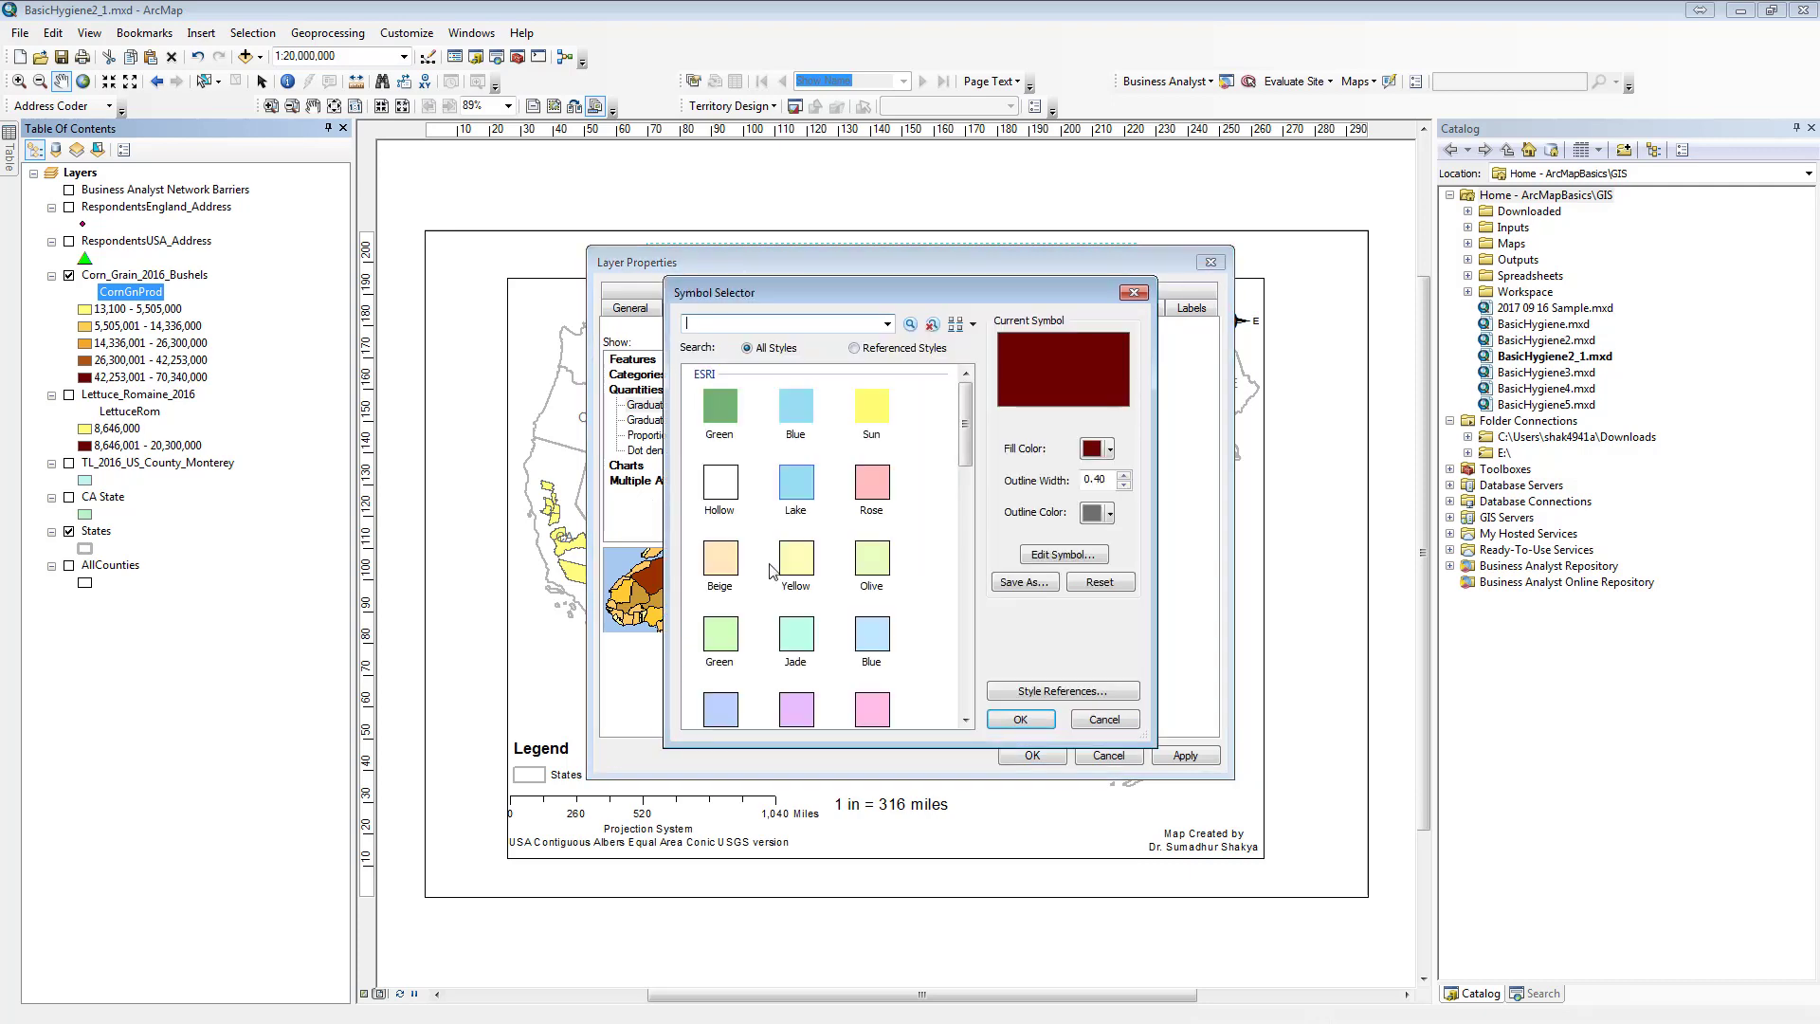
click(1110, 513)
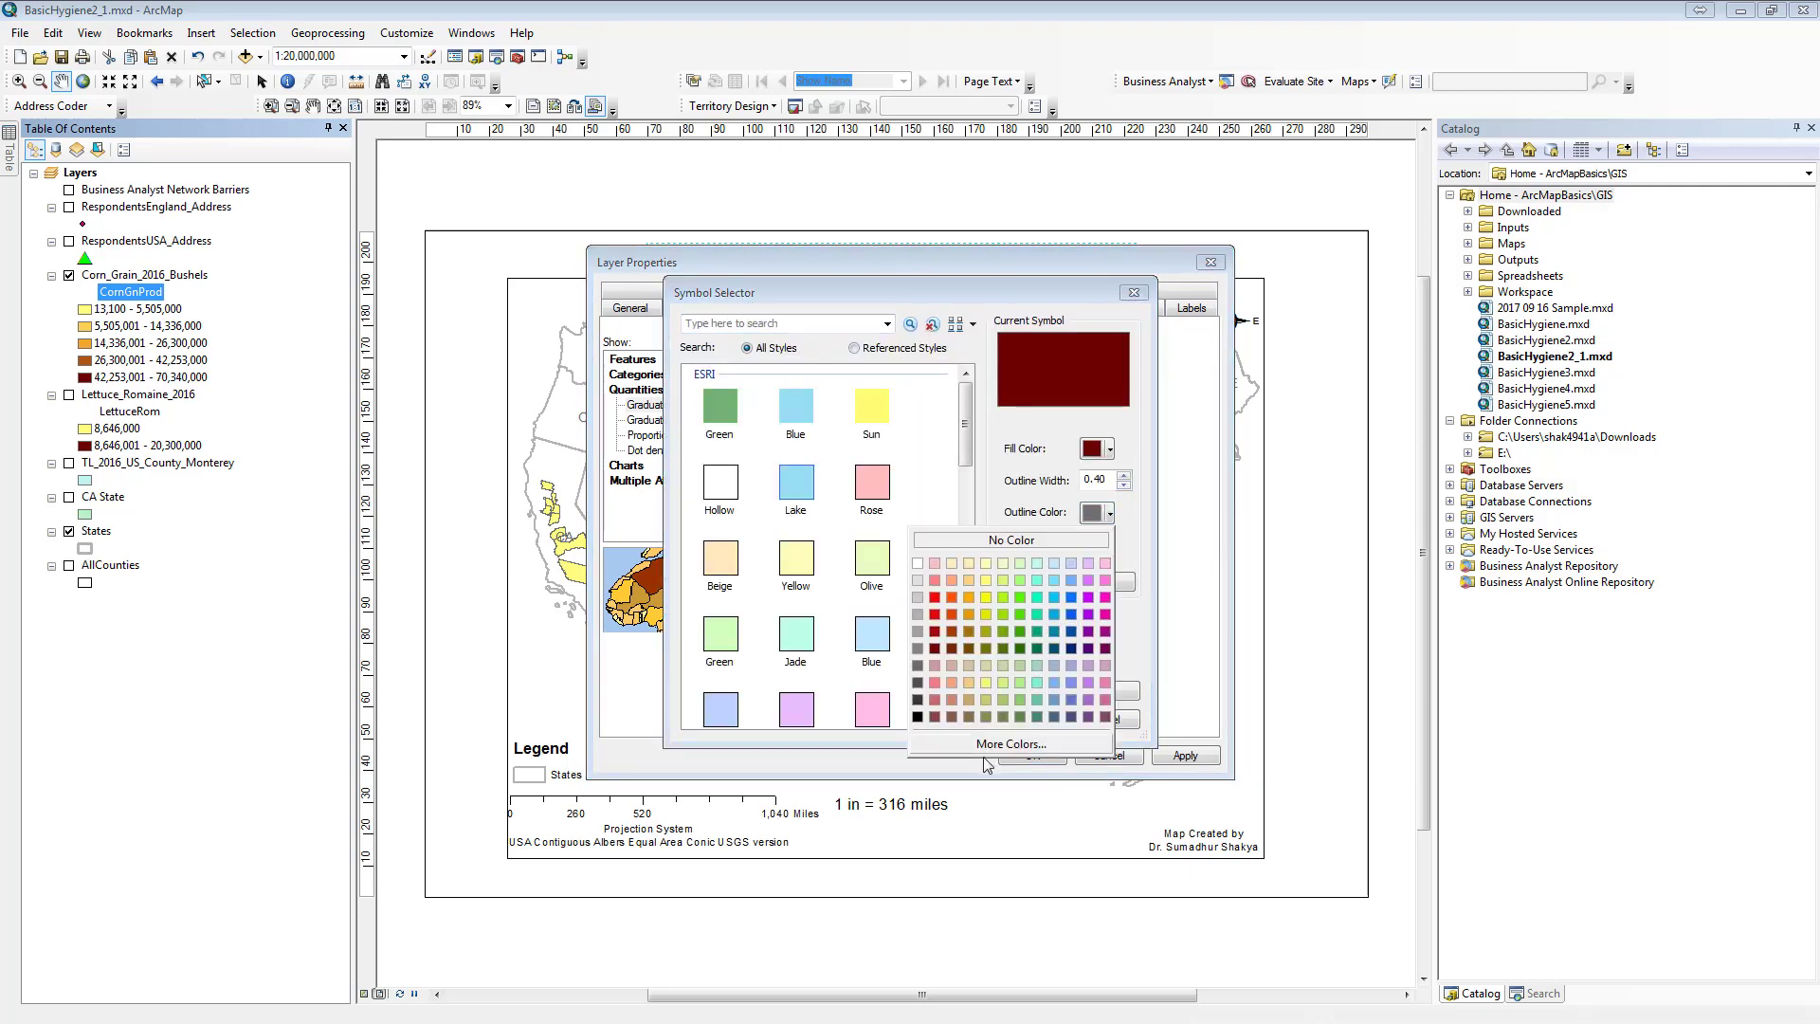
click(959, 542)
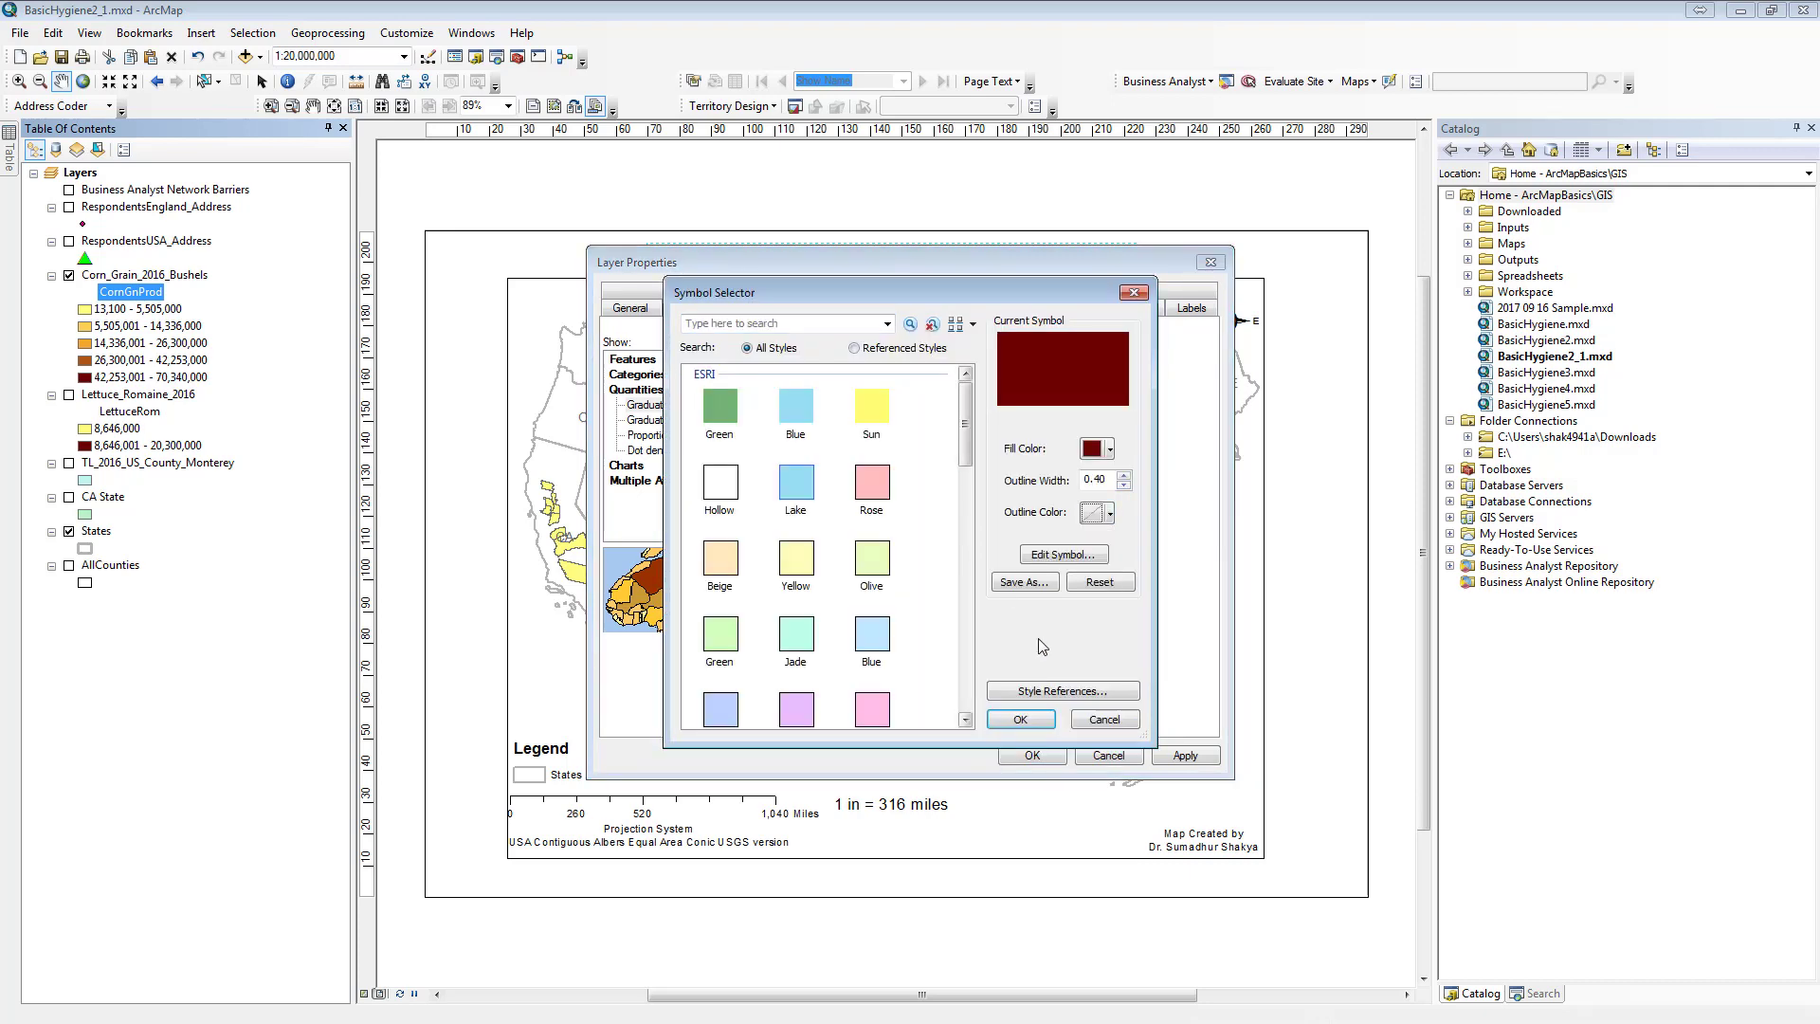
click(1021, 720)
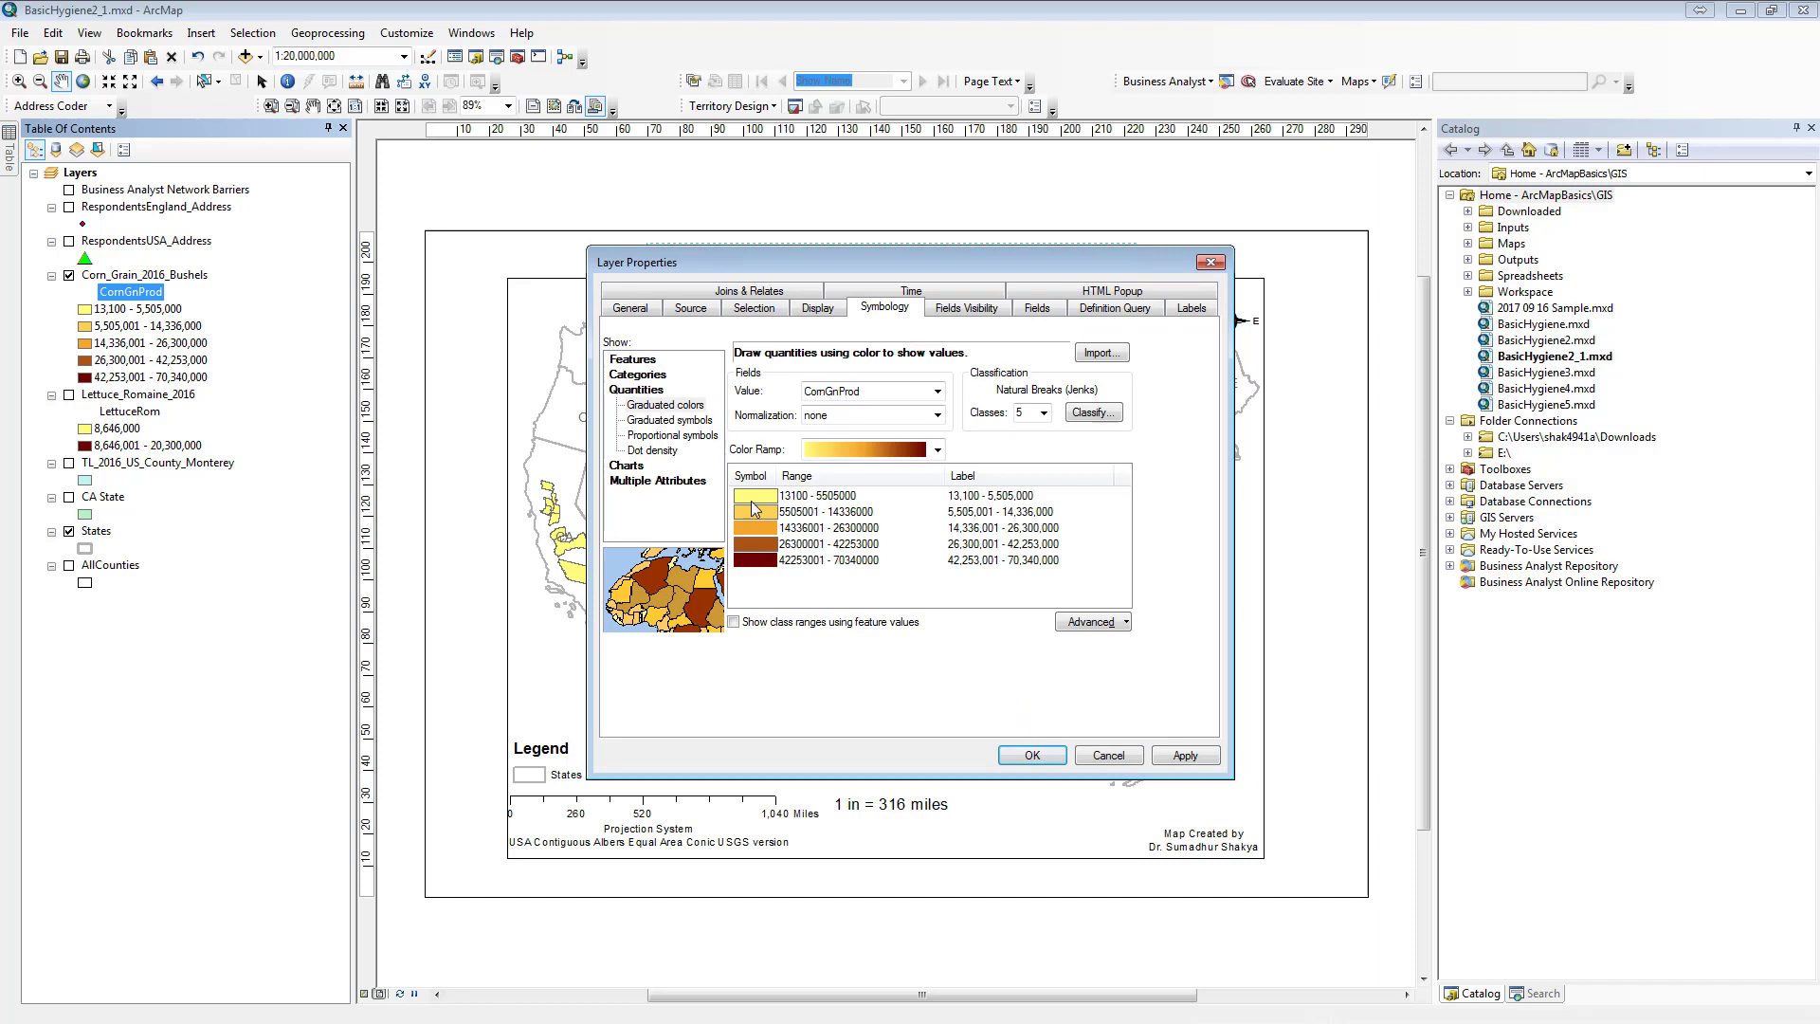
- Set the outline color of the corn layer's 5505001 - 14336000 class symbol to No Color
double_click(752, 506)
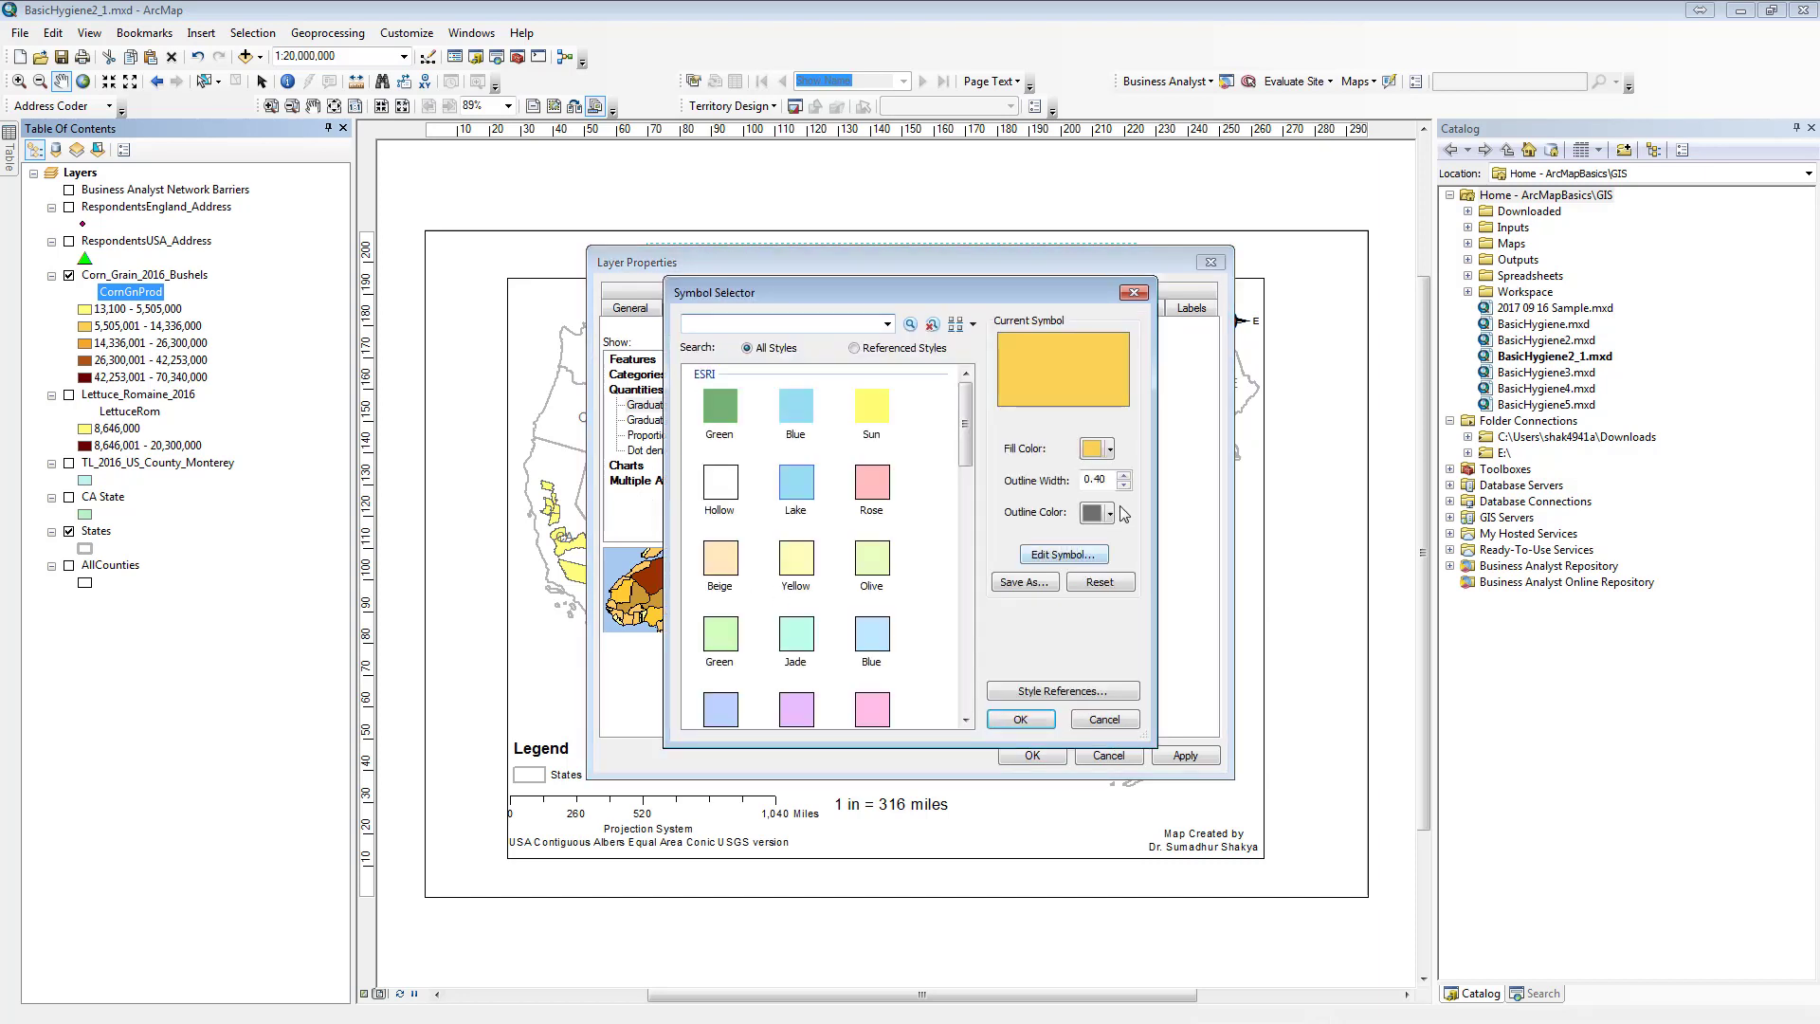
click(1113, 513)
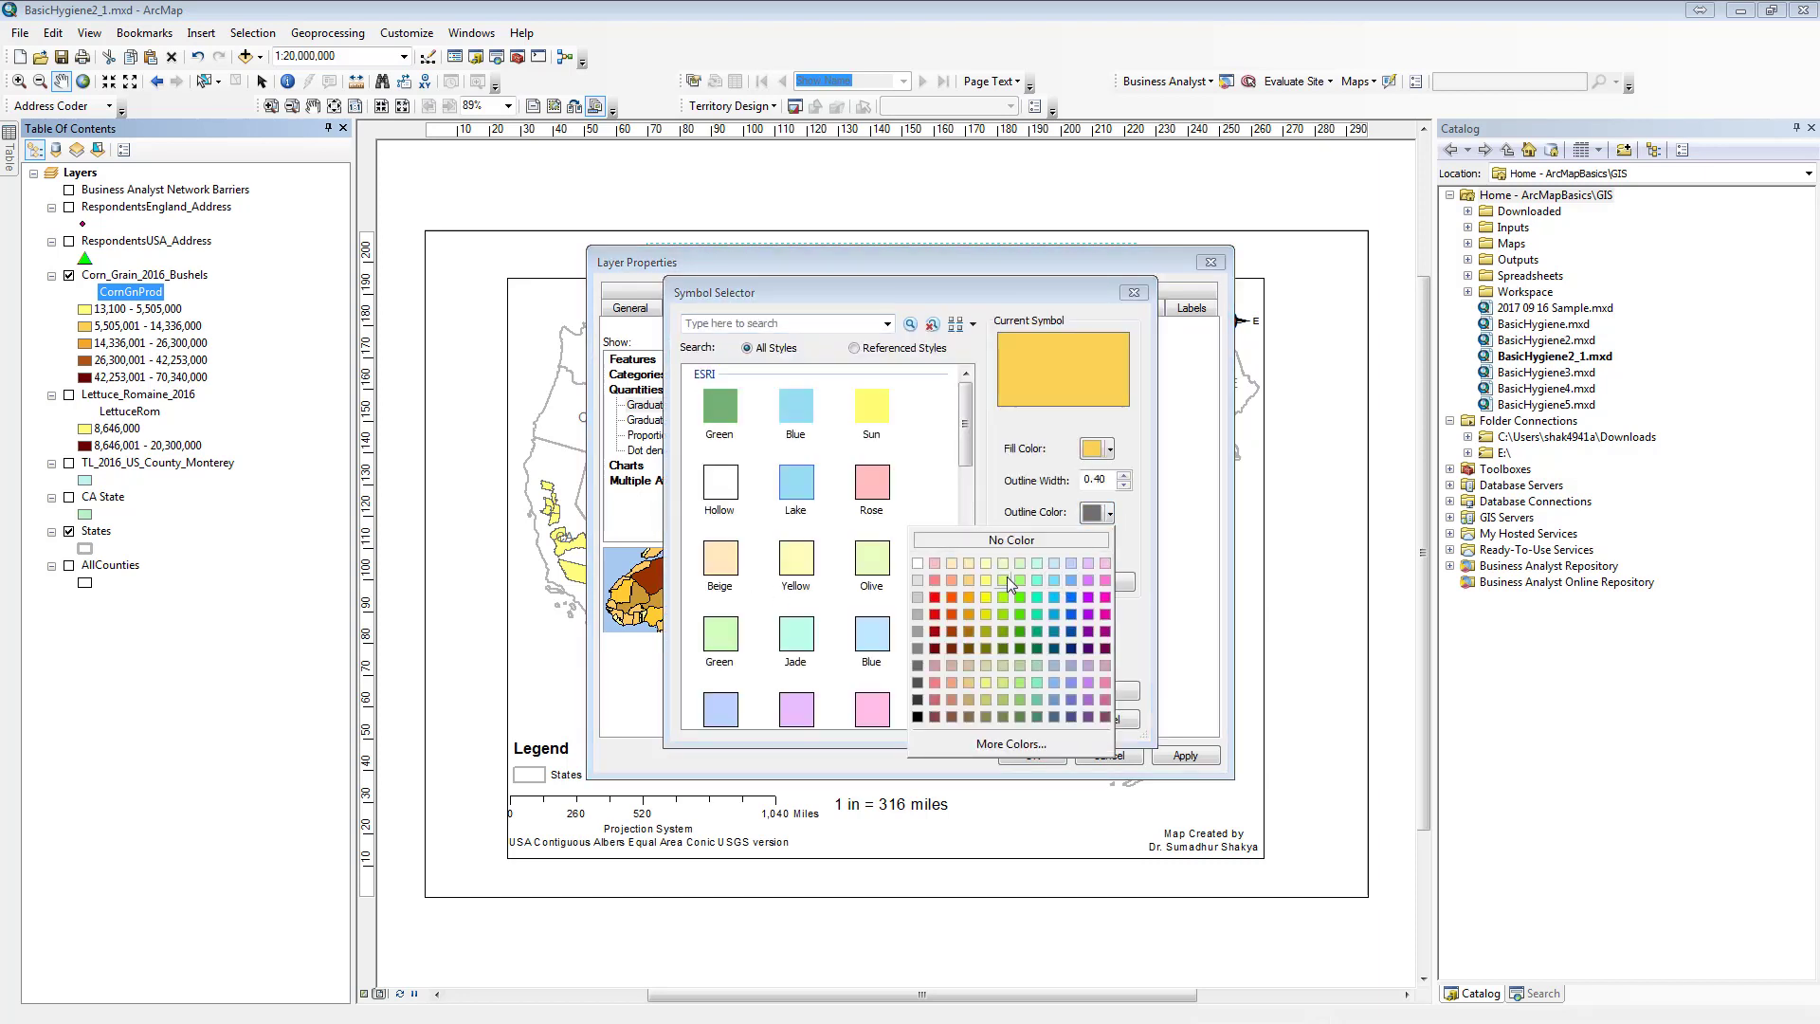
click(1001, 542)
click(1033, 718)
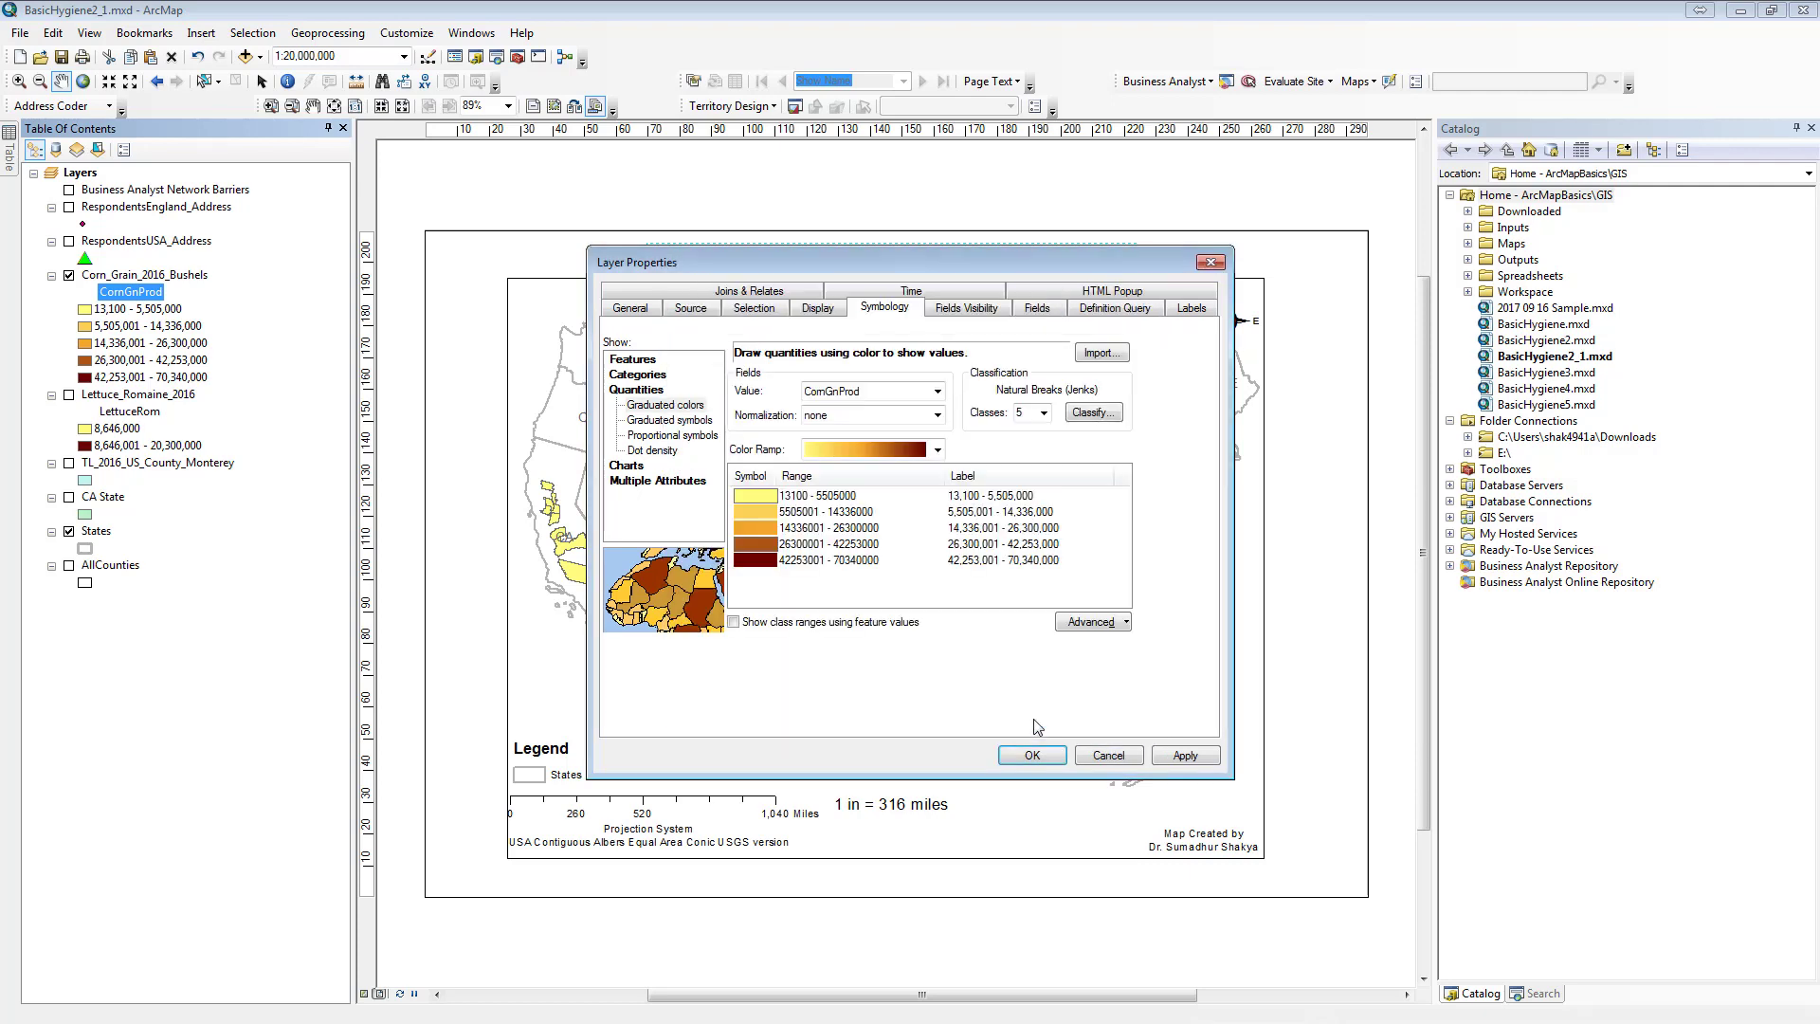
- Set the outline color of the corn layer's 13100 - 5505000 class symbol to No Color and apply the symbology
double_click(749, 492)
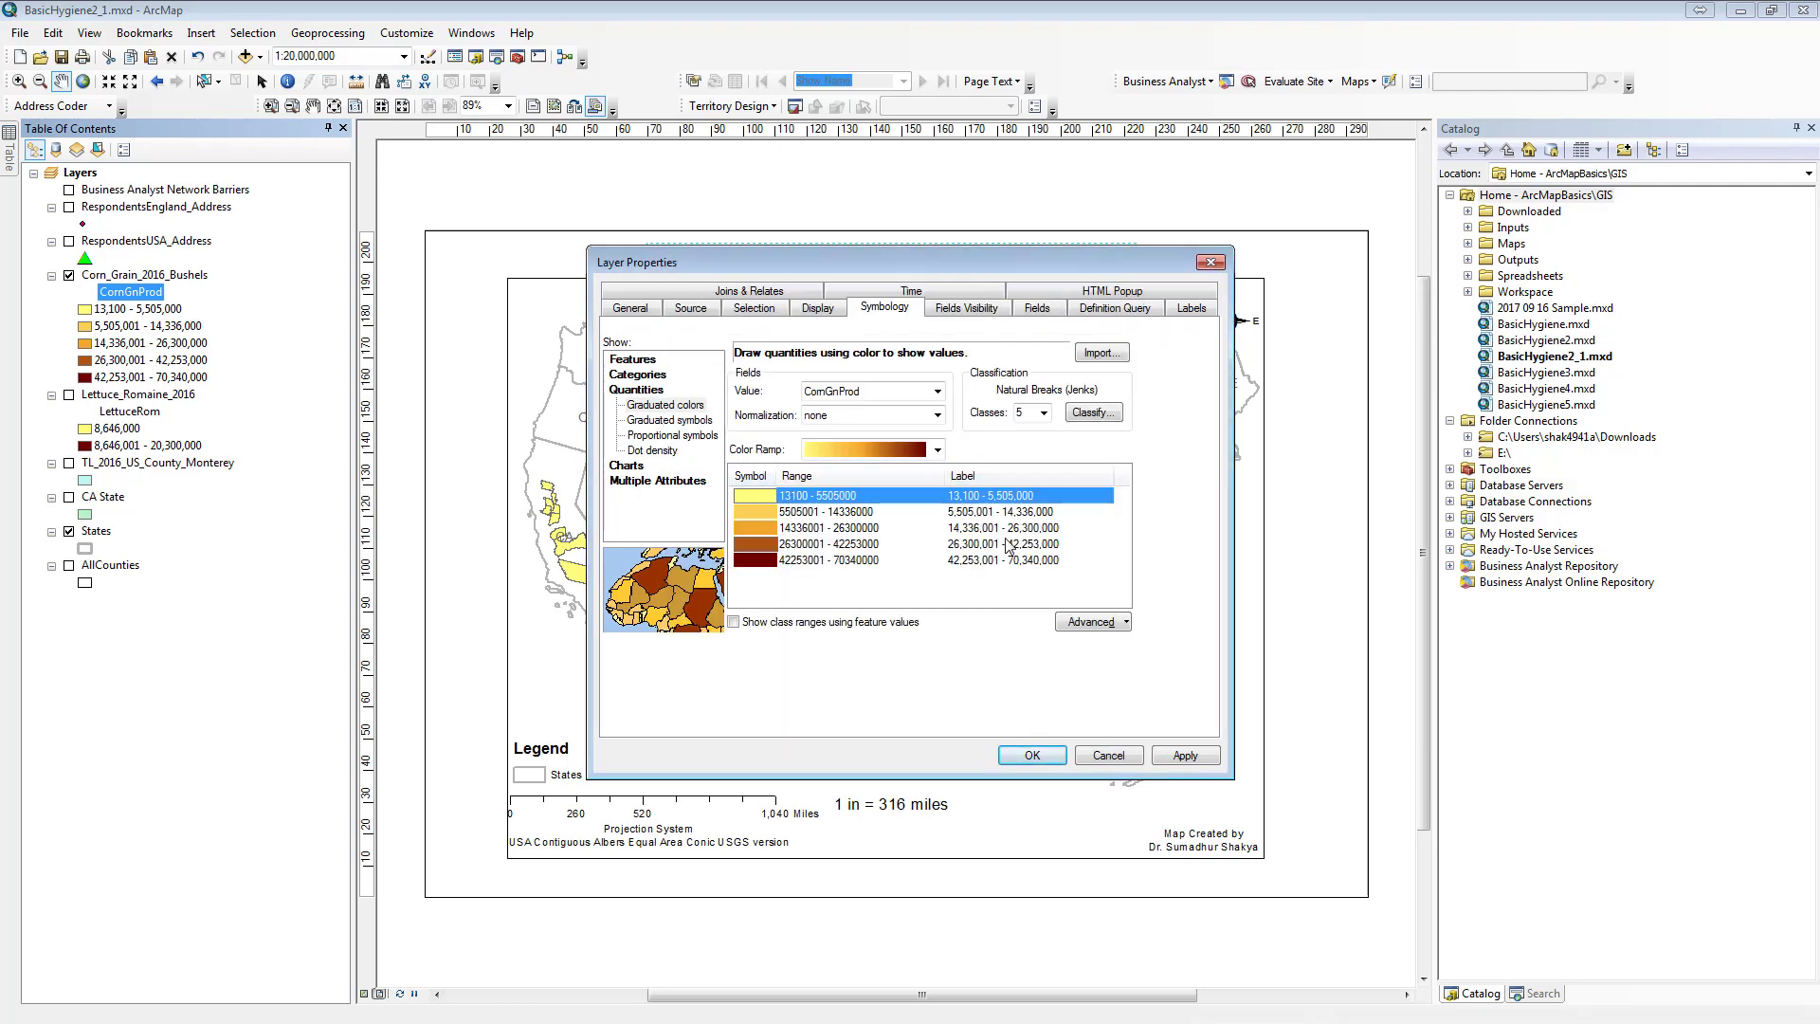
click(1109, 513)
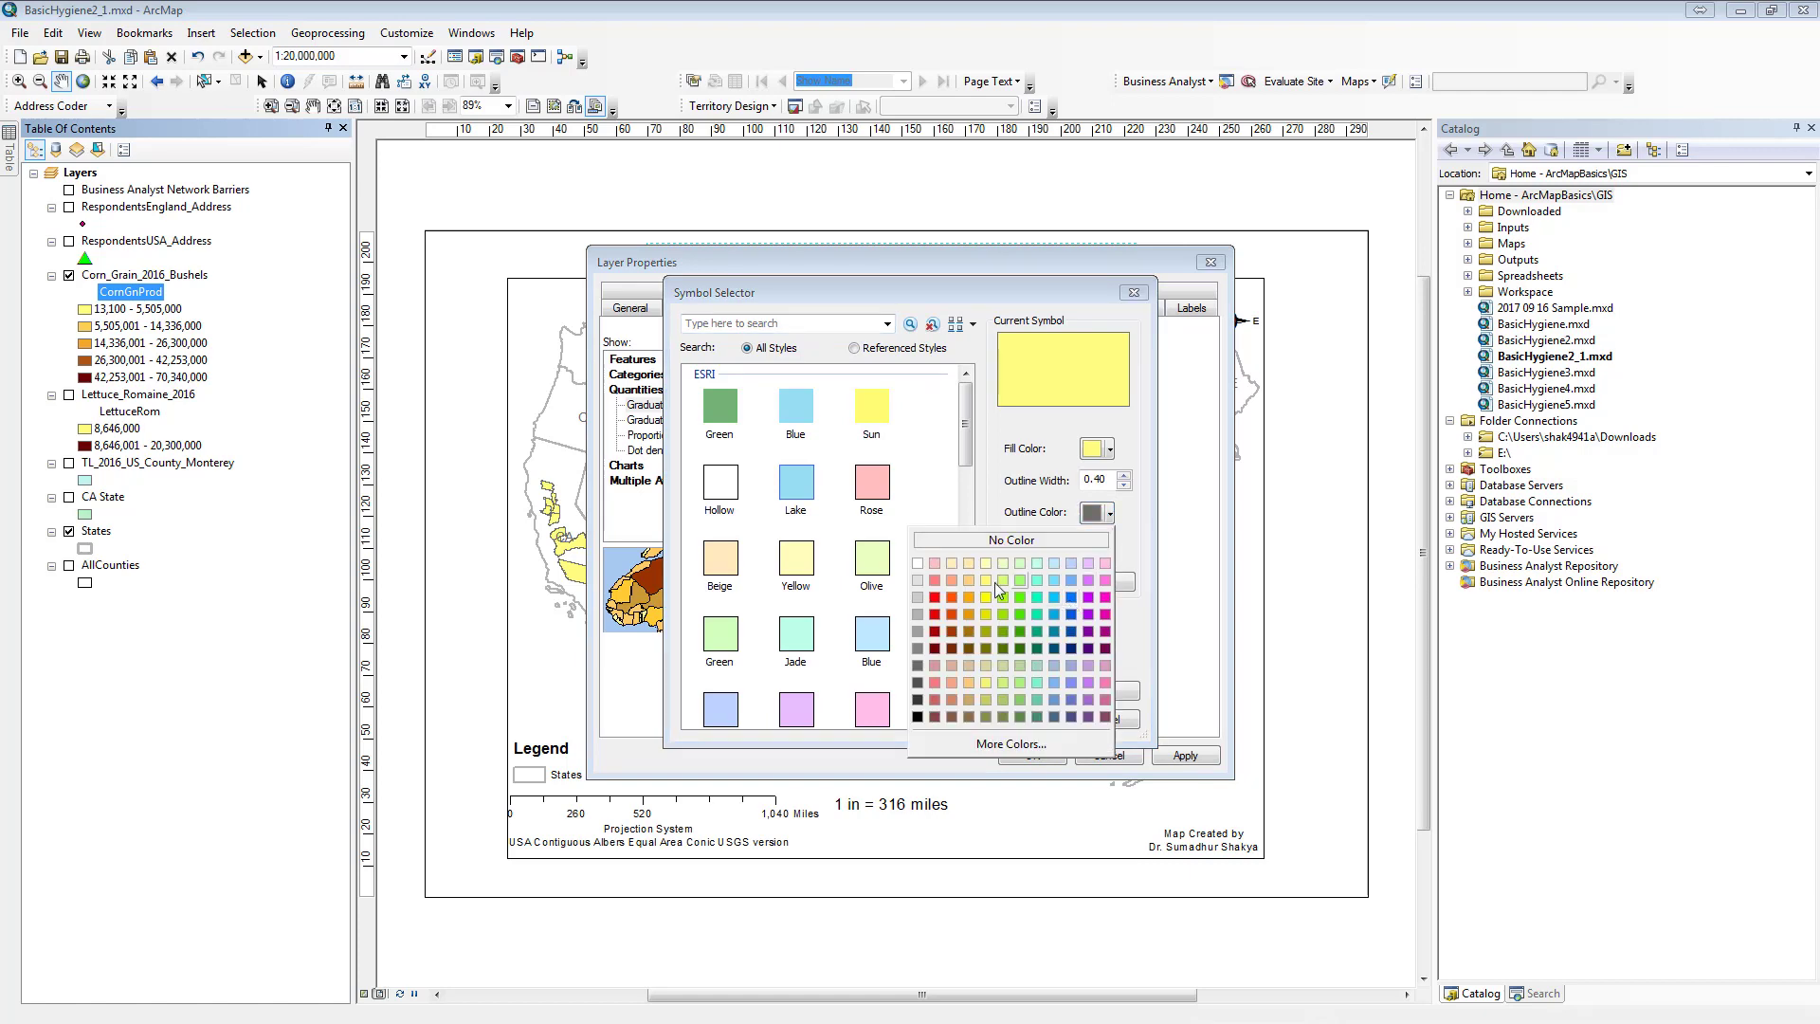
click(982, 546)
click(1032, 719)
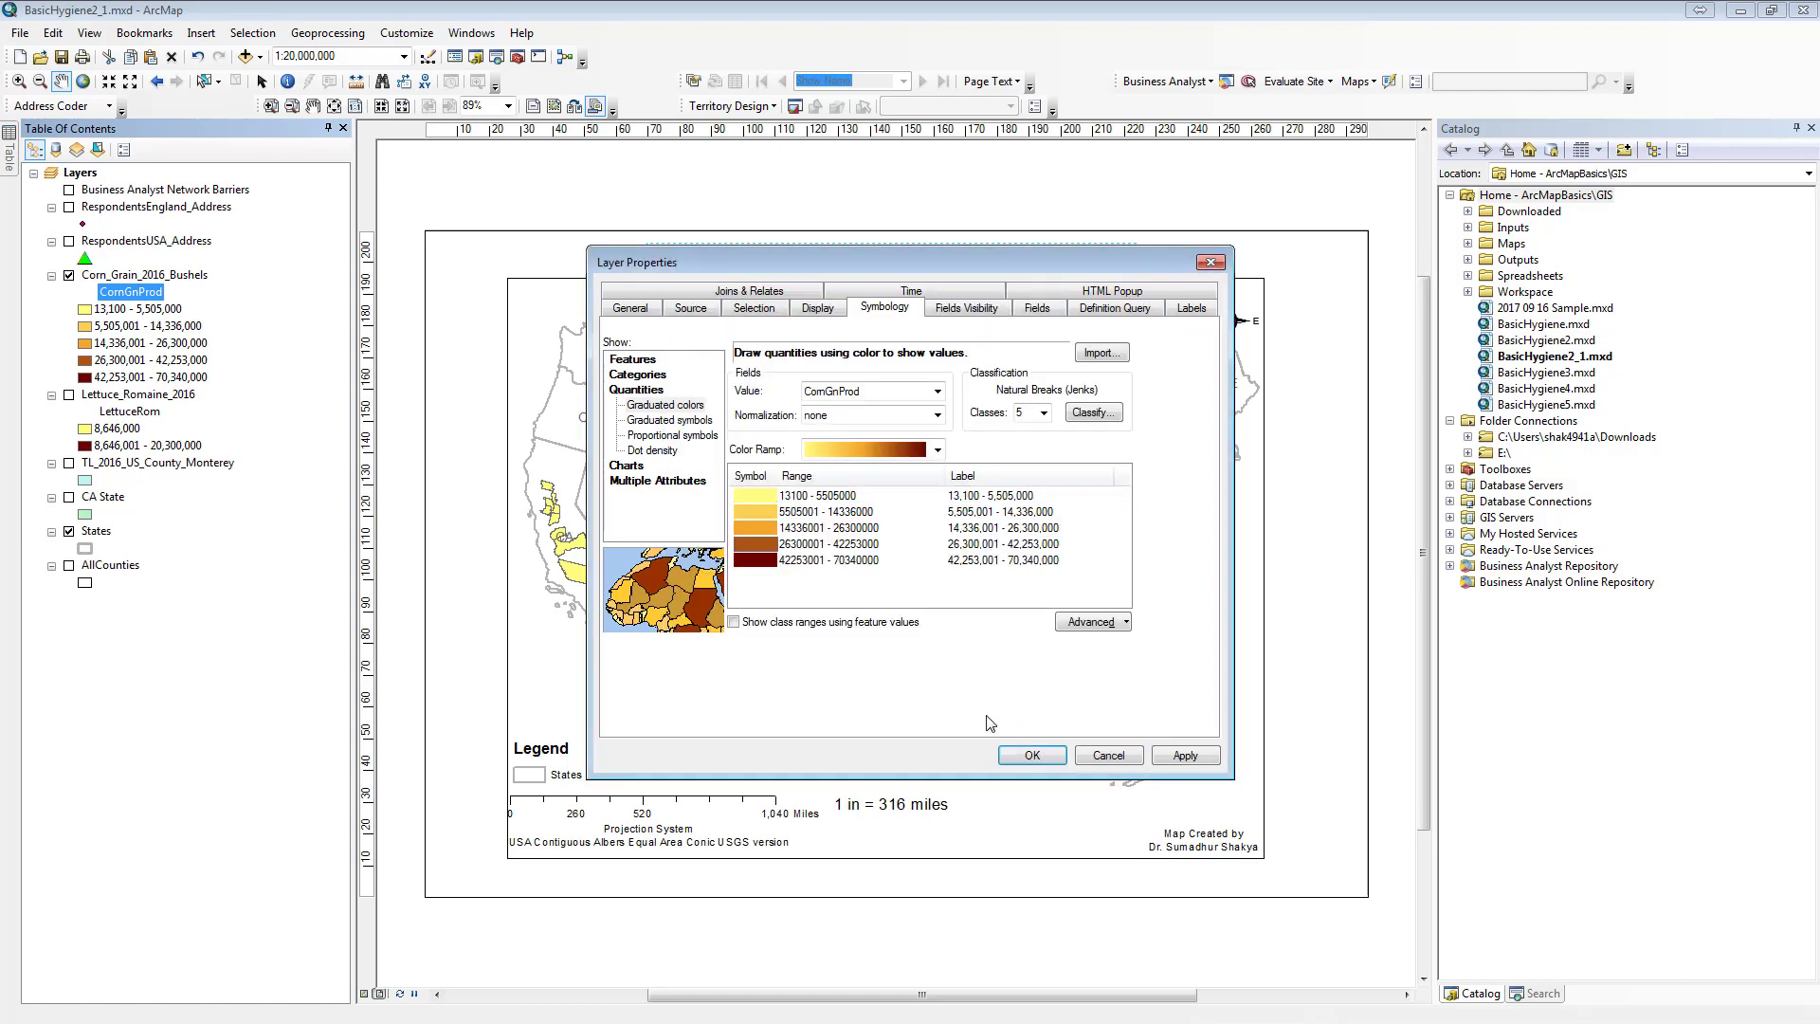
click(1027, 754)
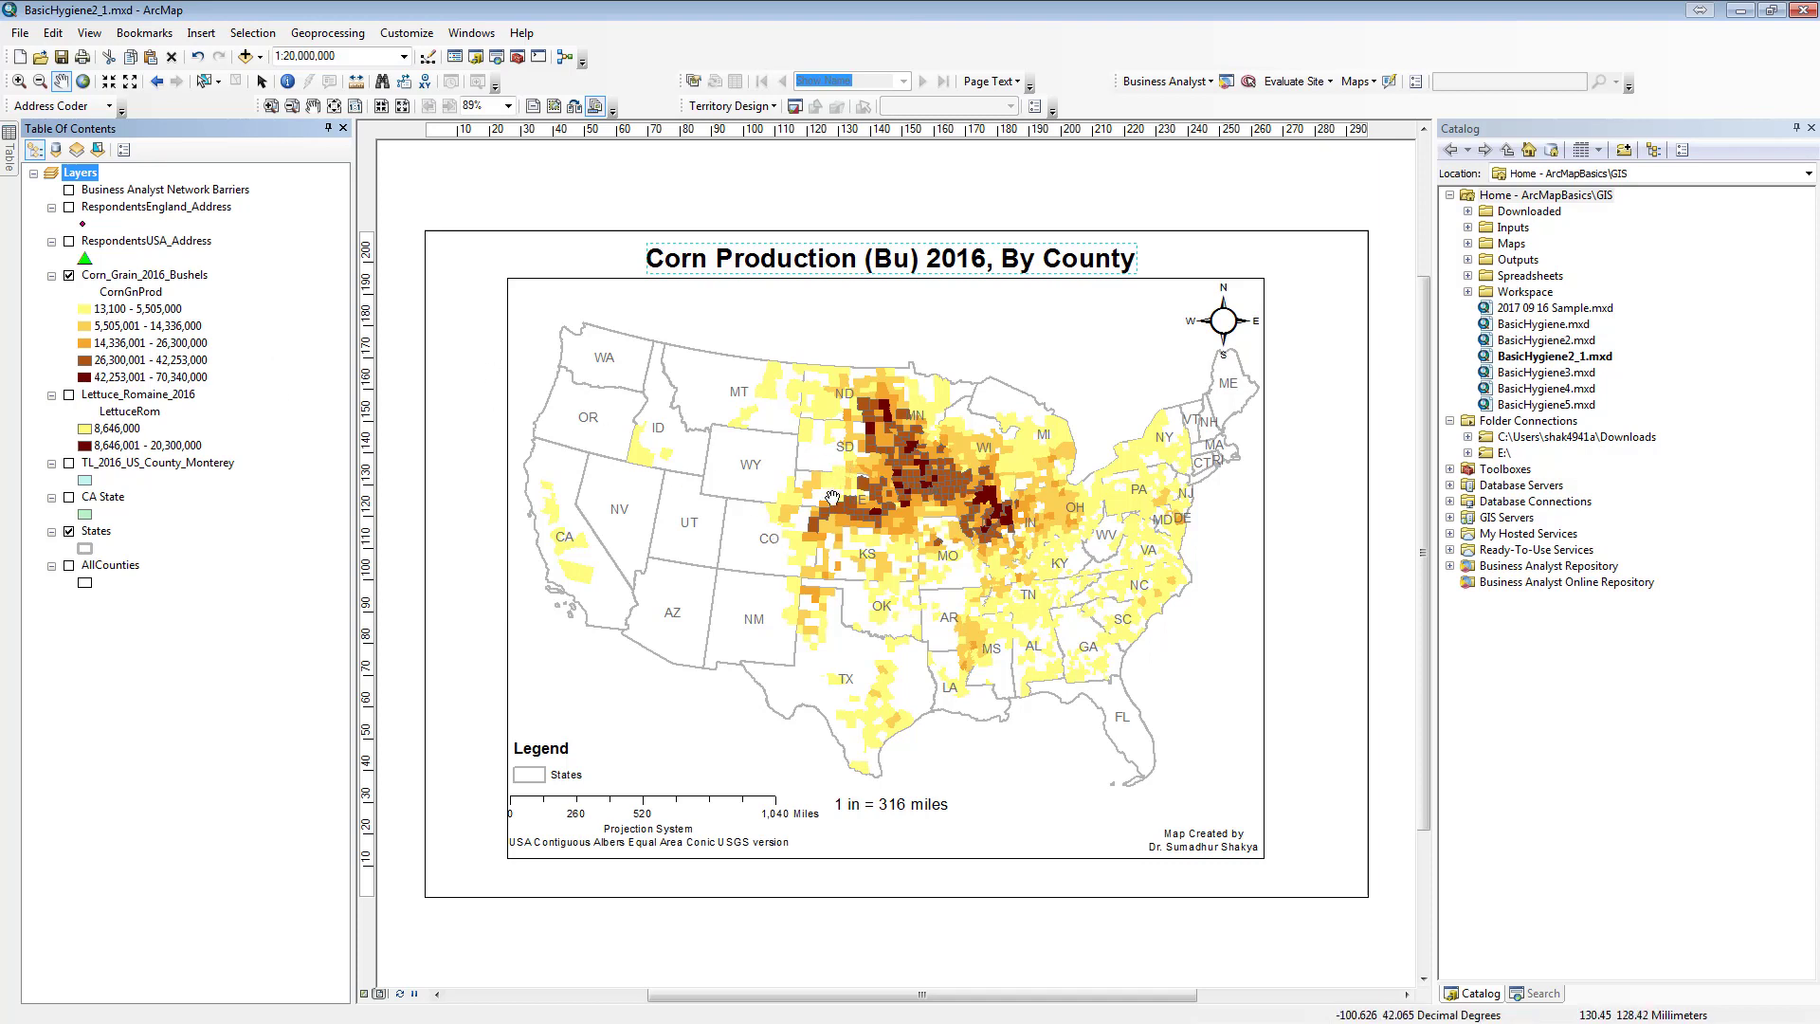
- Change the outline color of the corn layer's 13,100 - 5,505,000 class symbol to gray
double_click(85, 317)
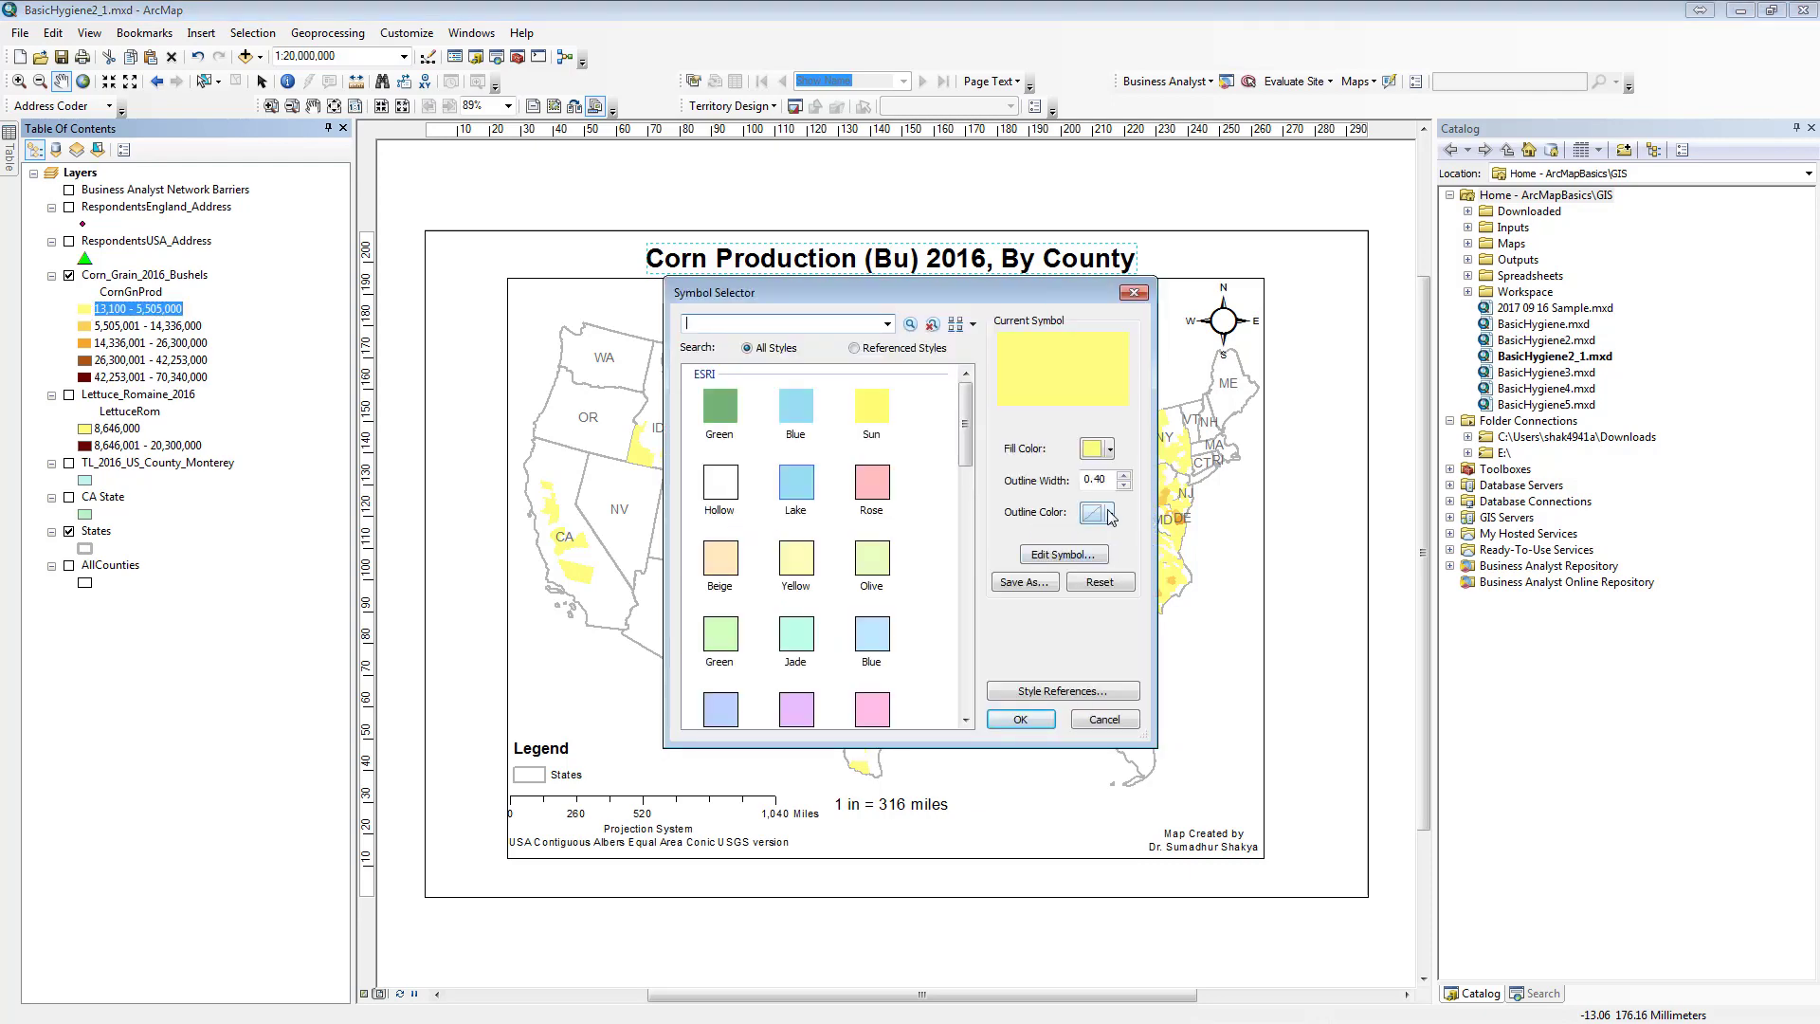
click(1111, 517)
click(919, 605)
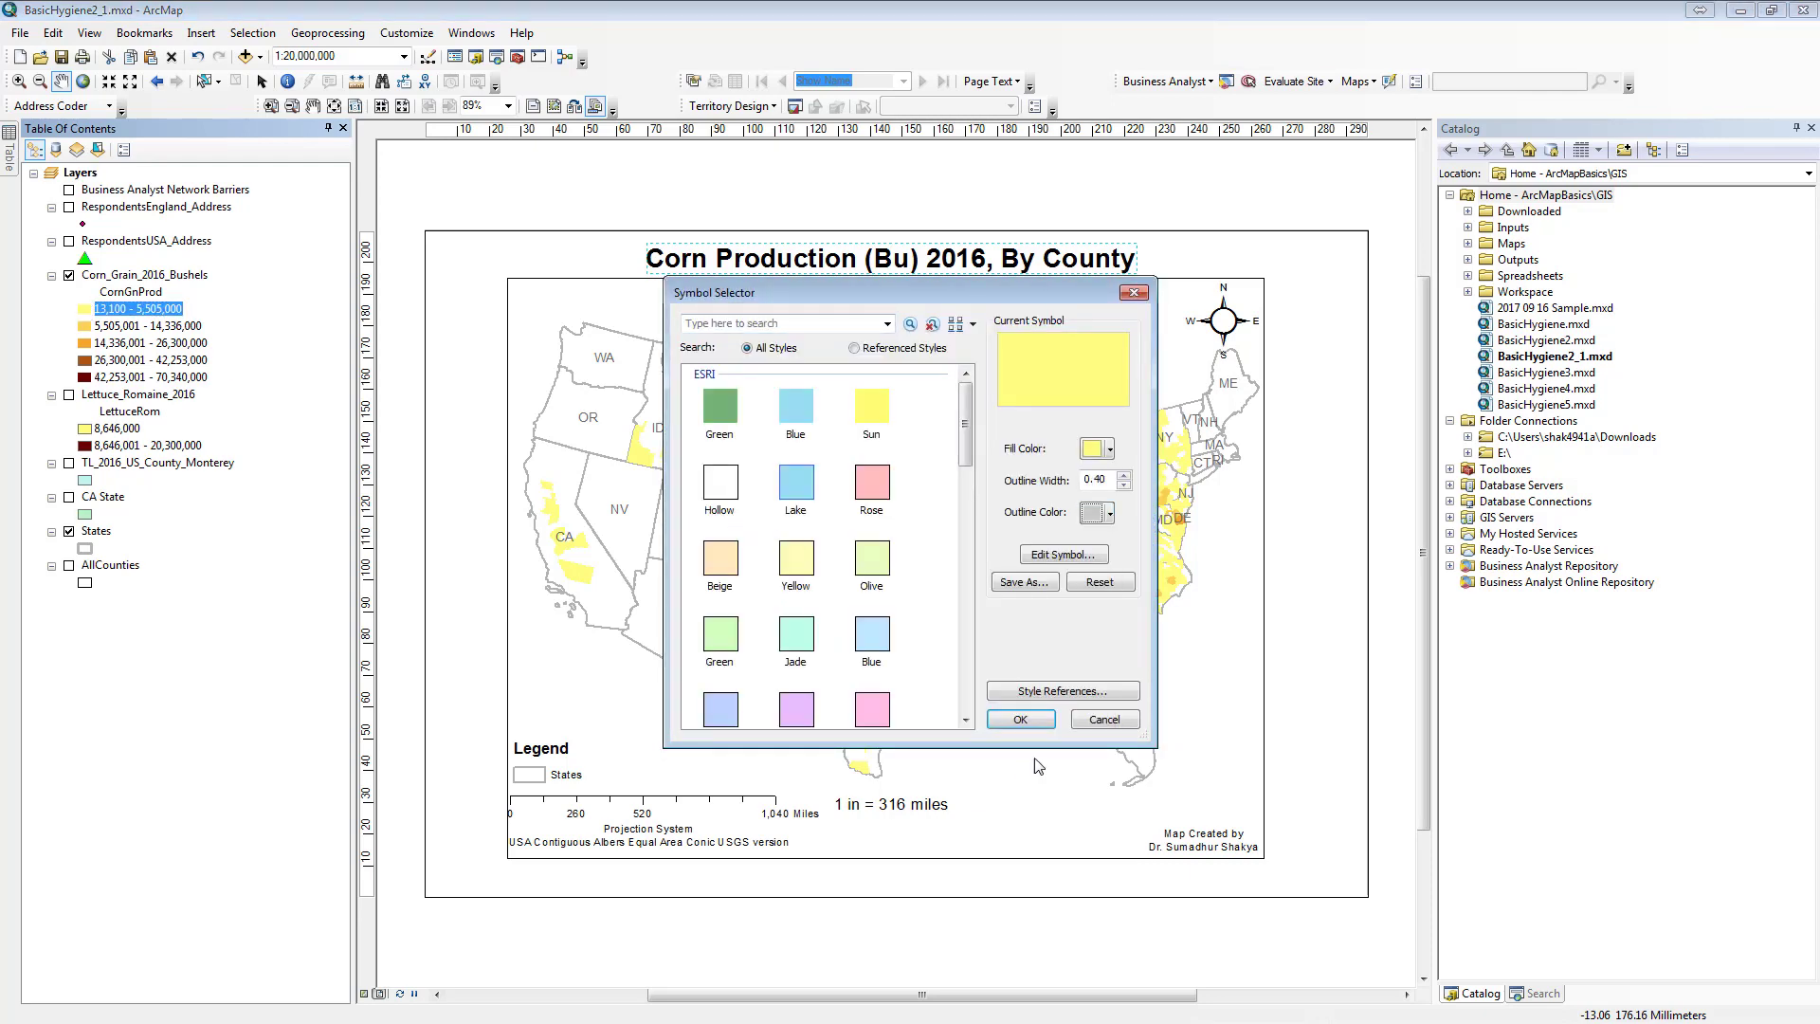
click(1020, 718)
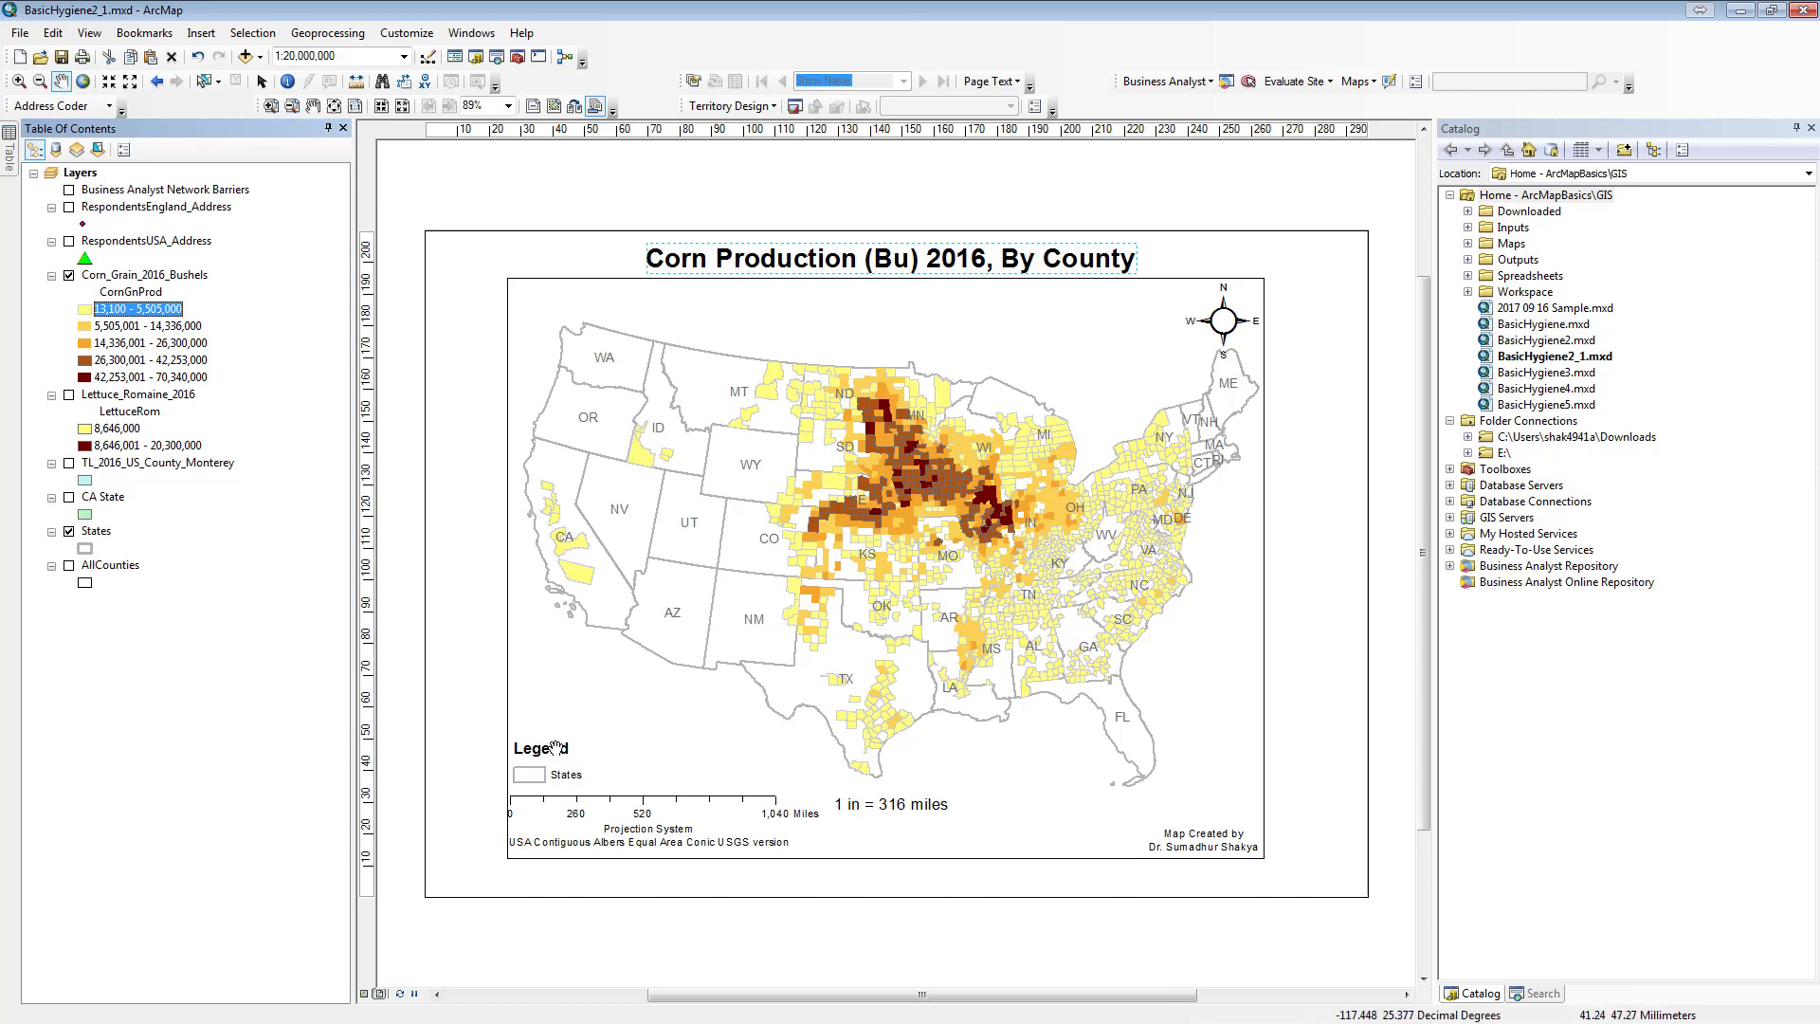
- Delete the old legend from the corn map layout
click(205, 82)
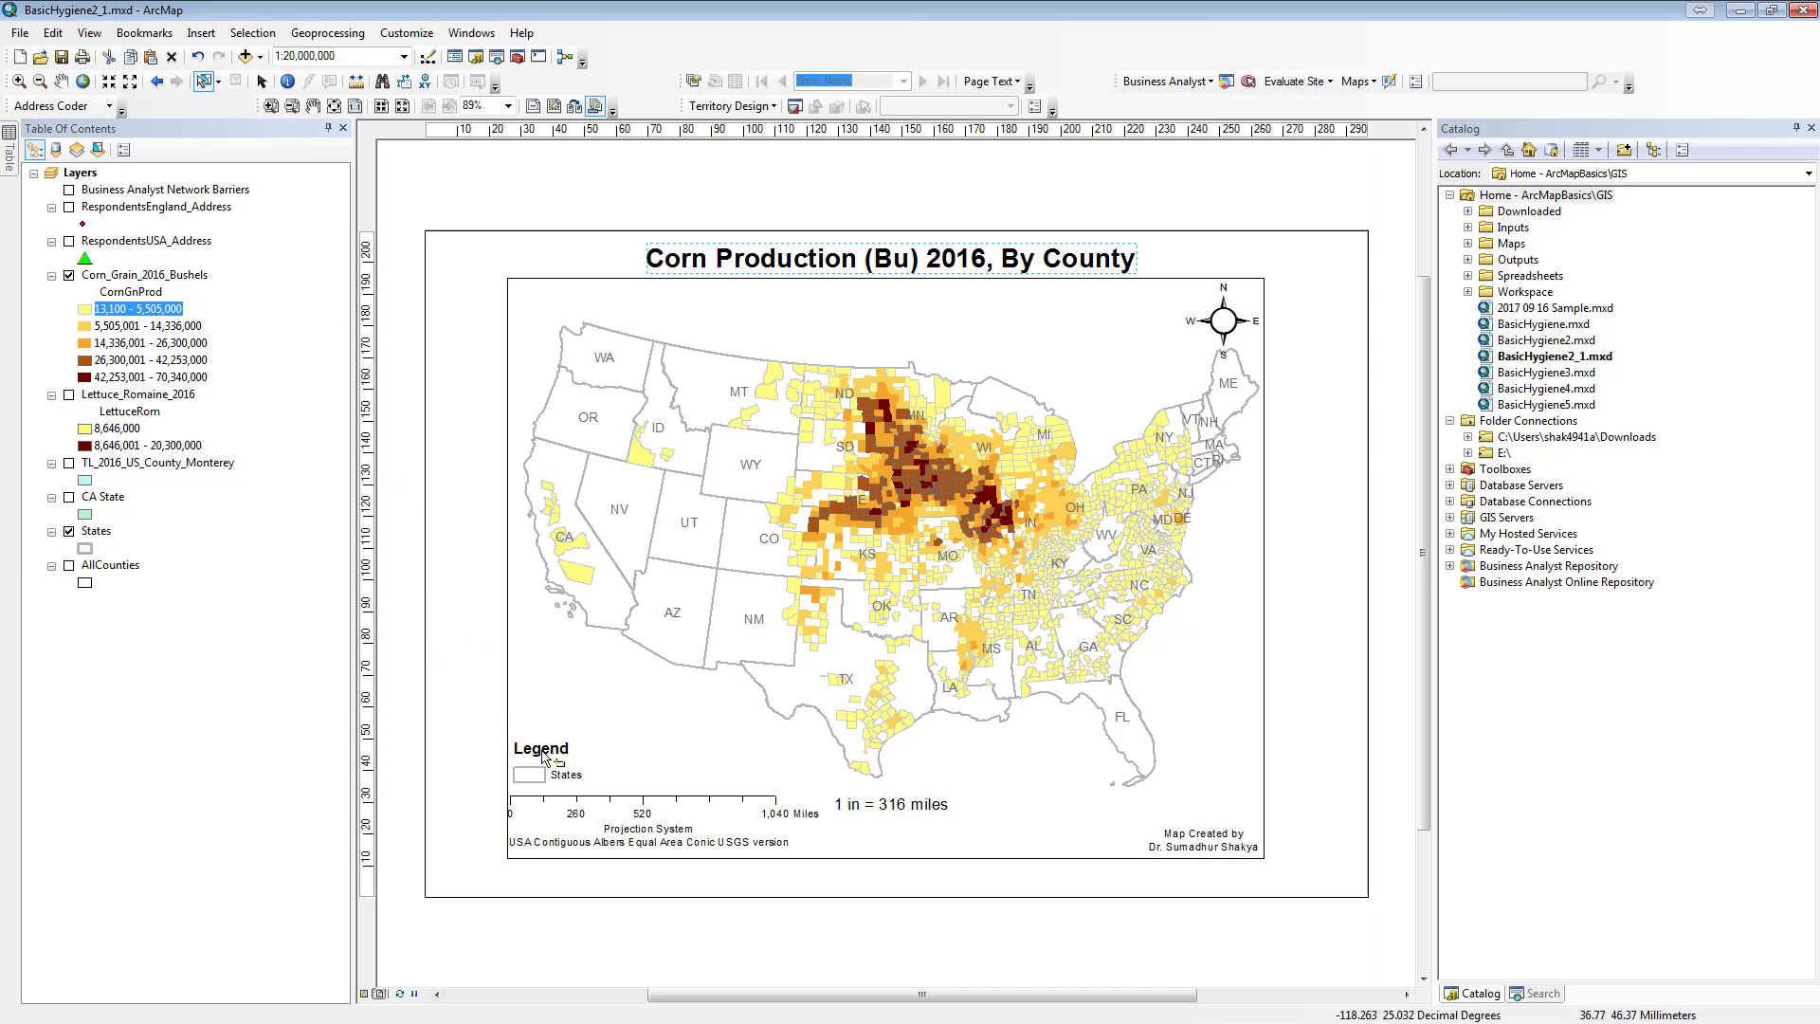
click(261, 83)
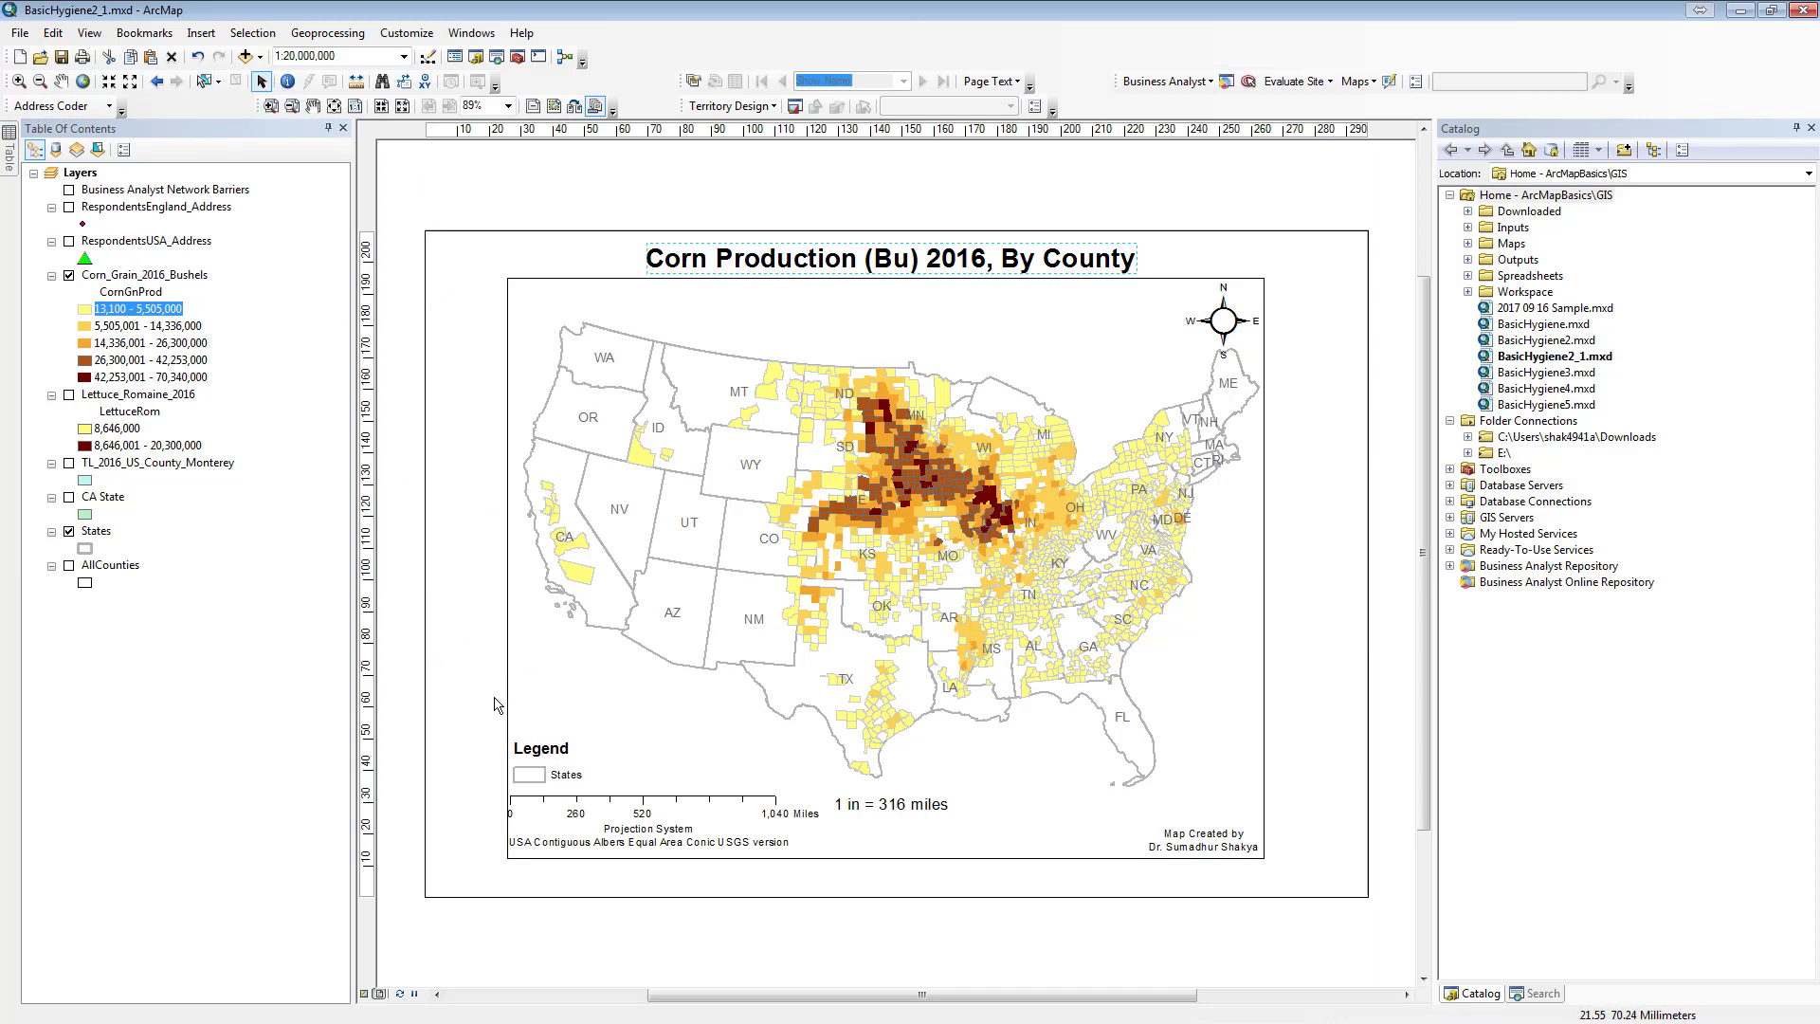
click(553, 742)
key(Delete)
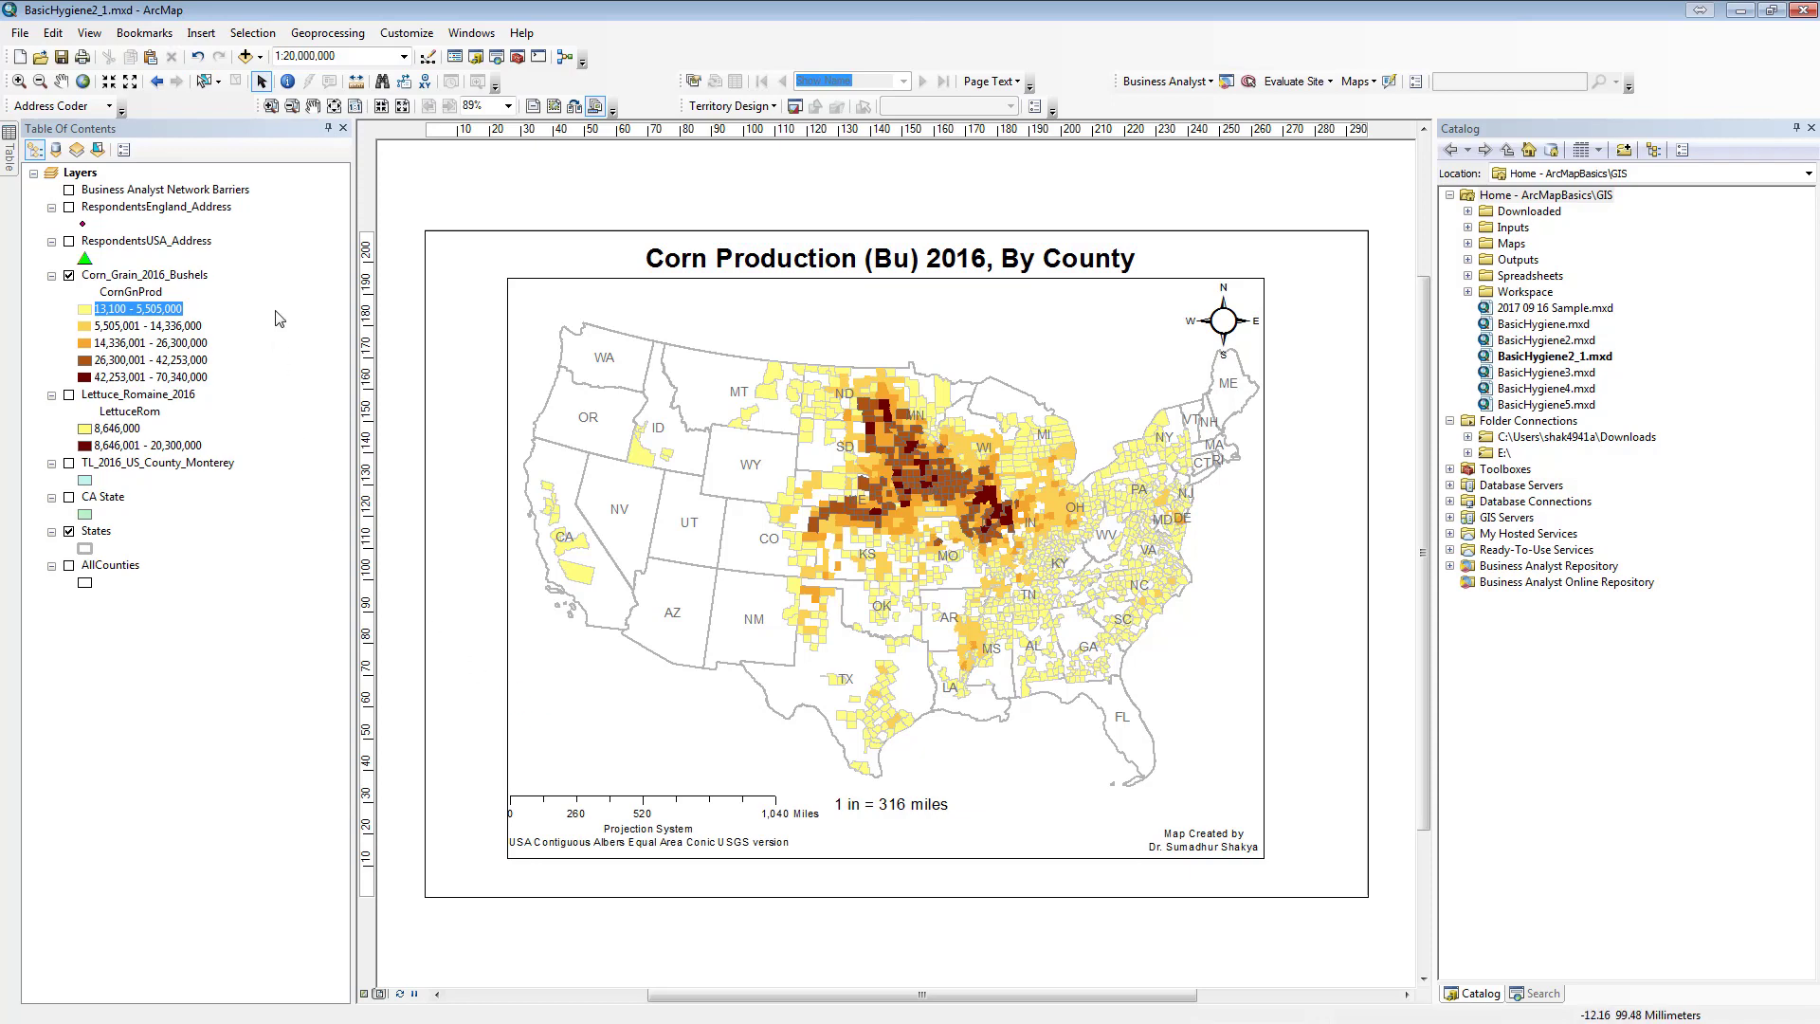
- Insert a default one-column legend for Corn_Grain_2016_Bushels and States and place it above the scale bar
click(201, 32)
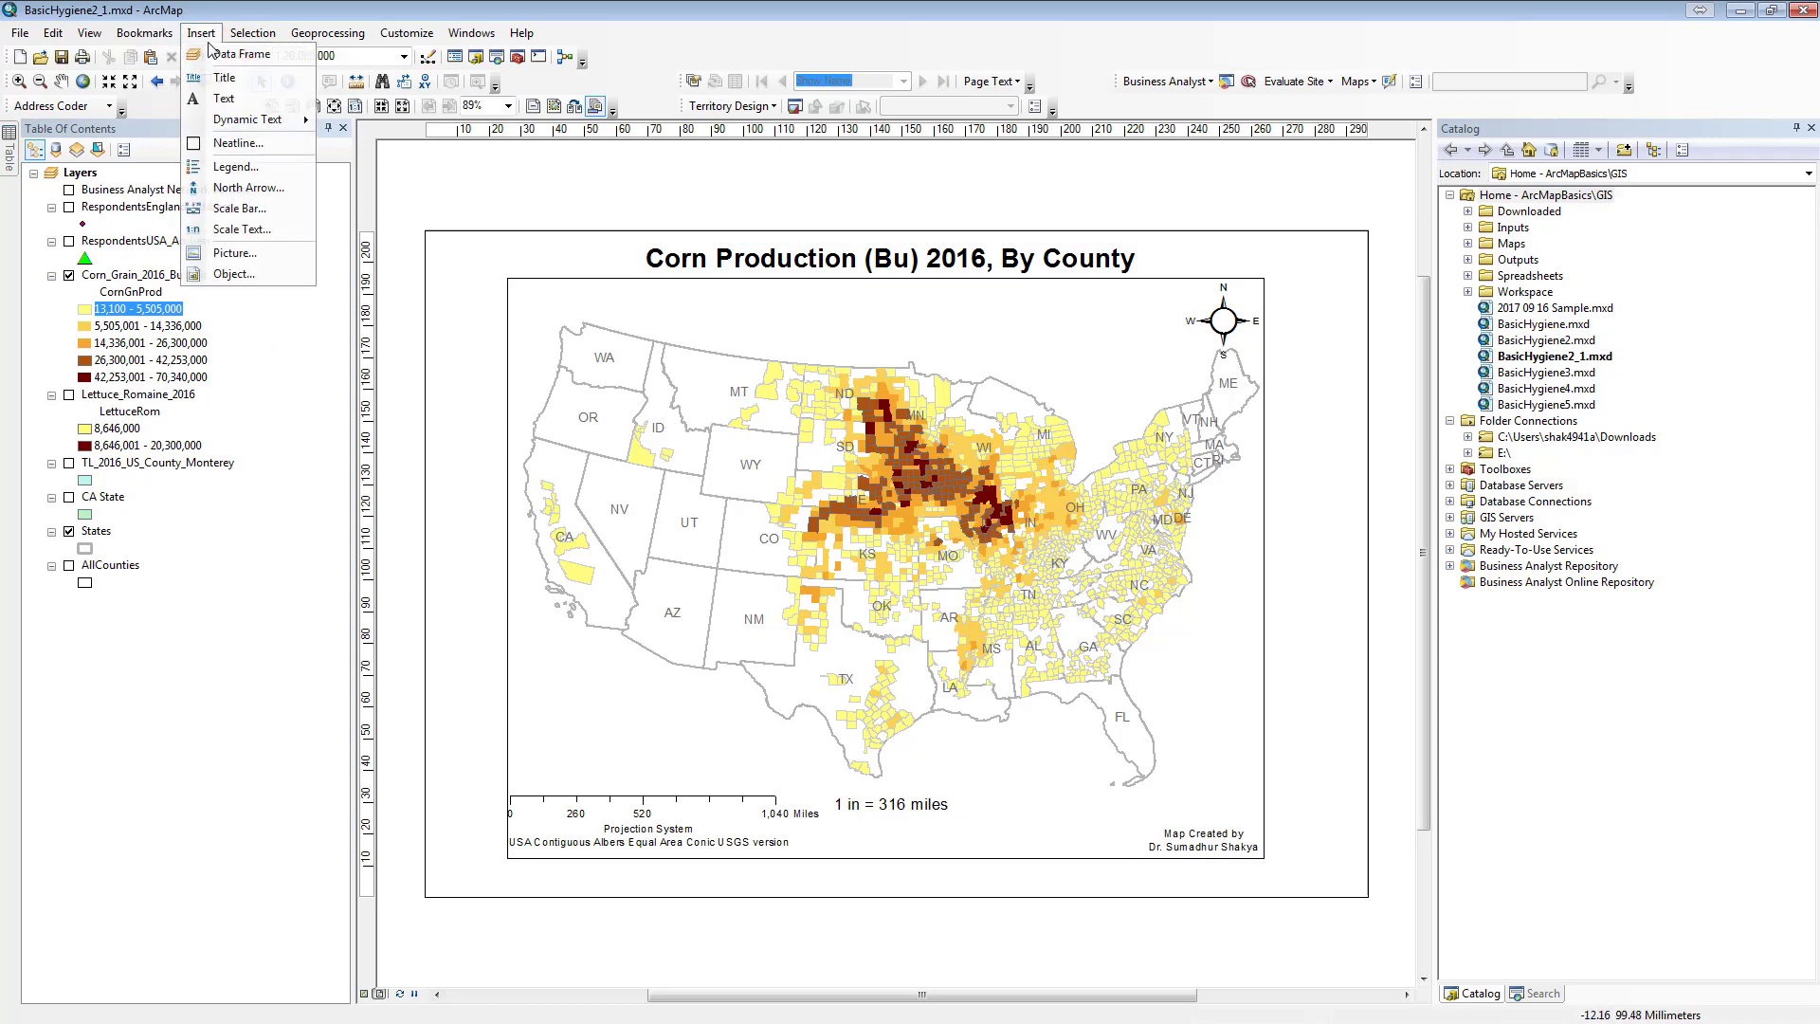
click(227, 163)
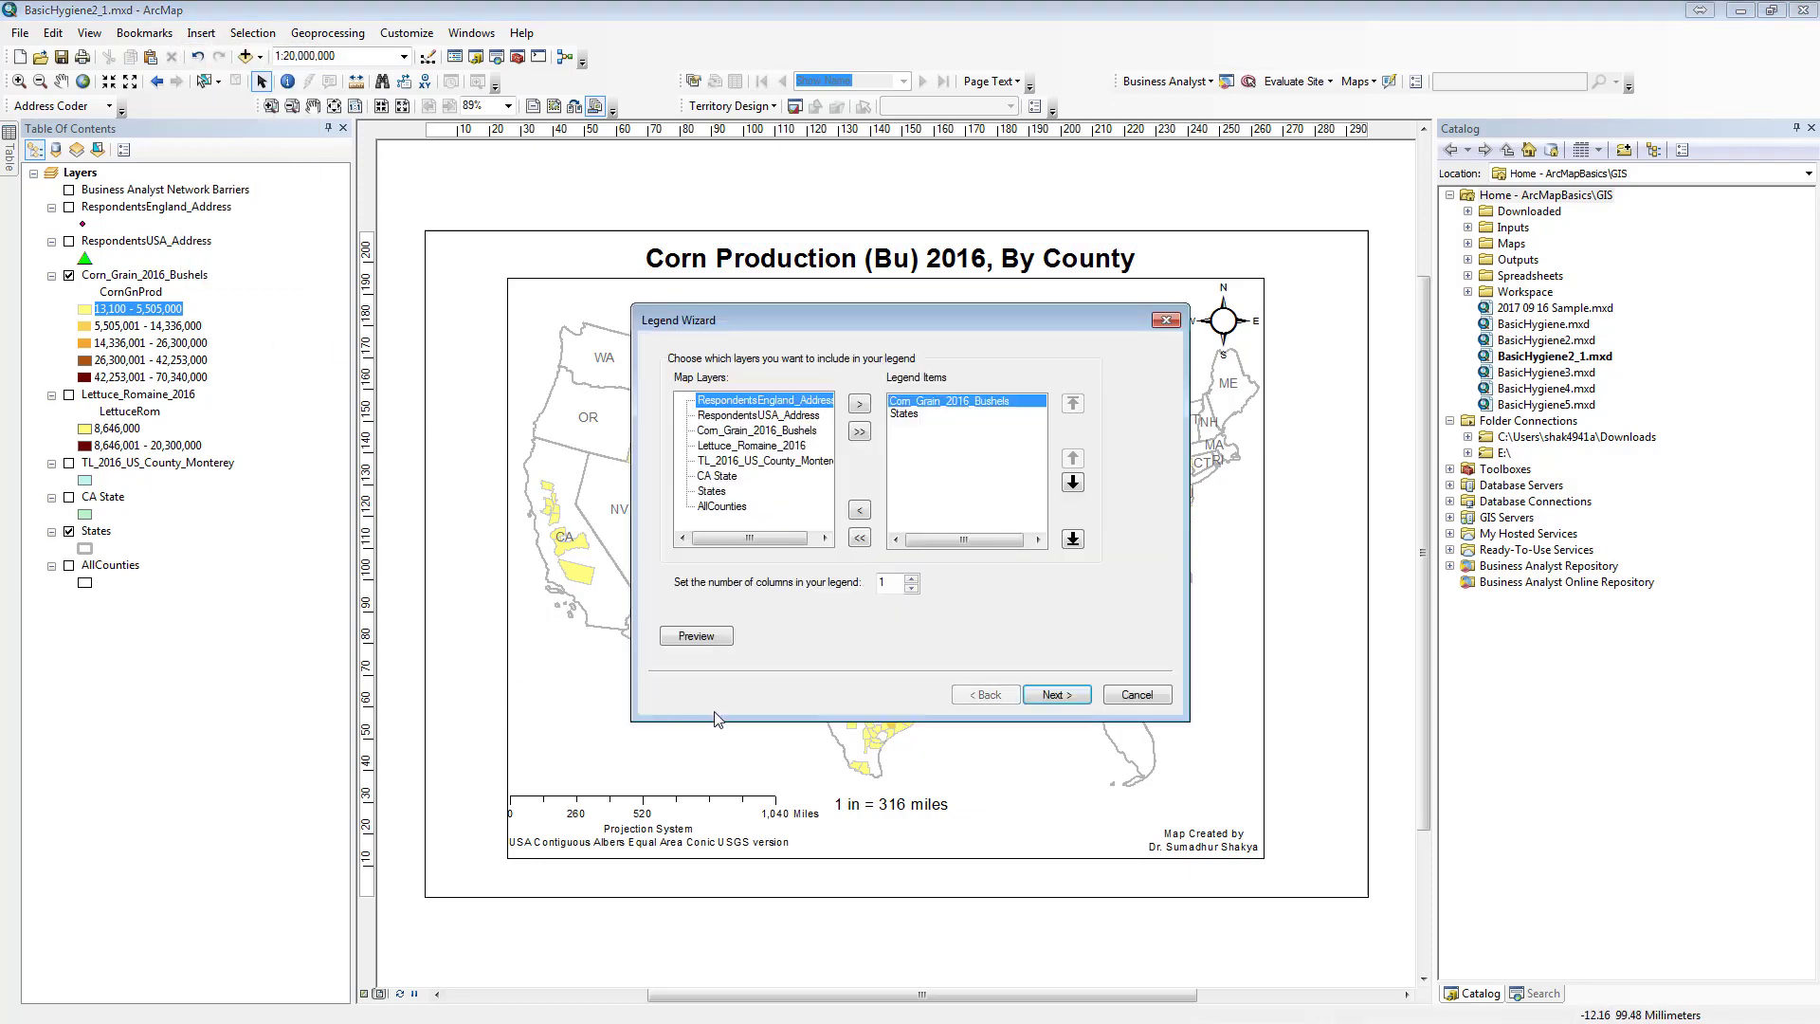
click(703, 642)
click(1054, 695)
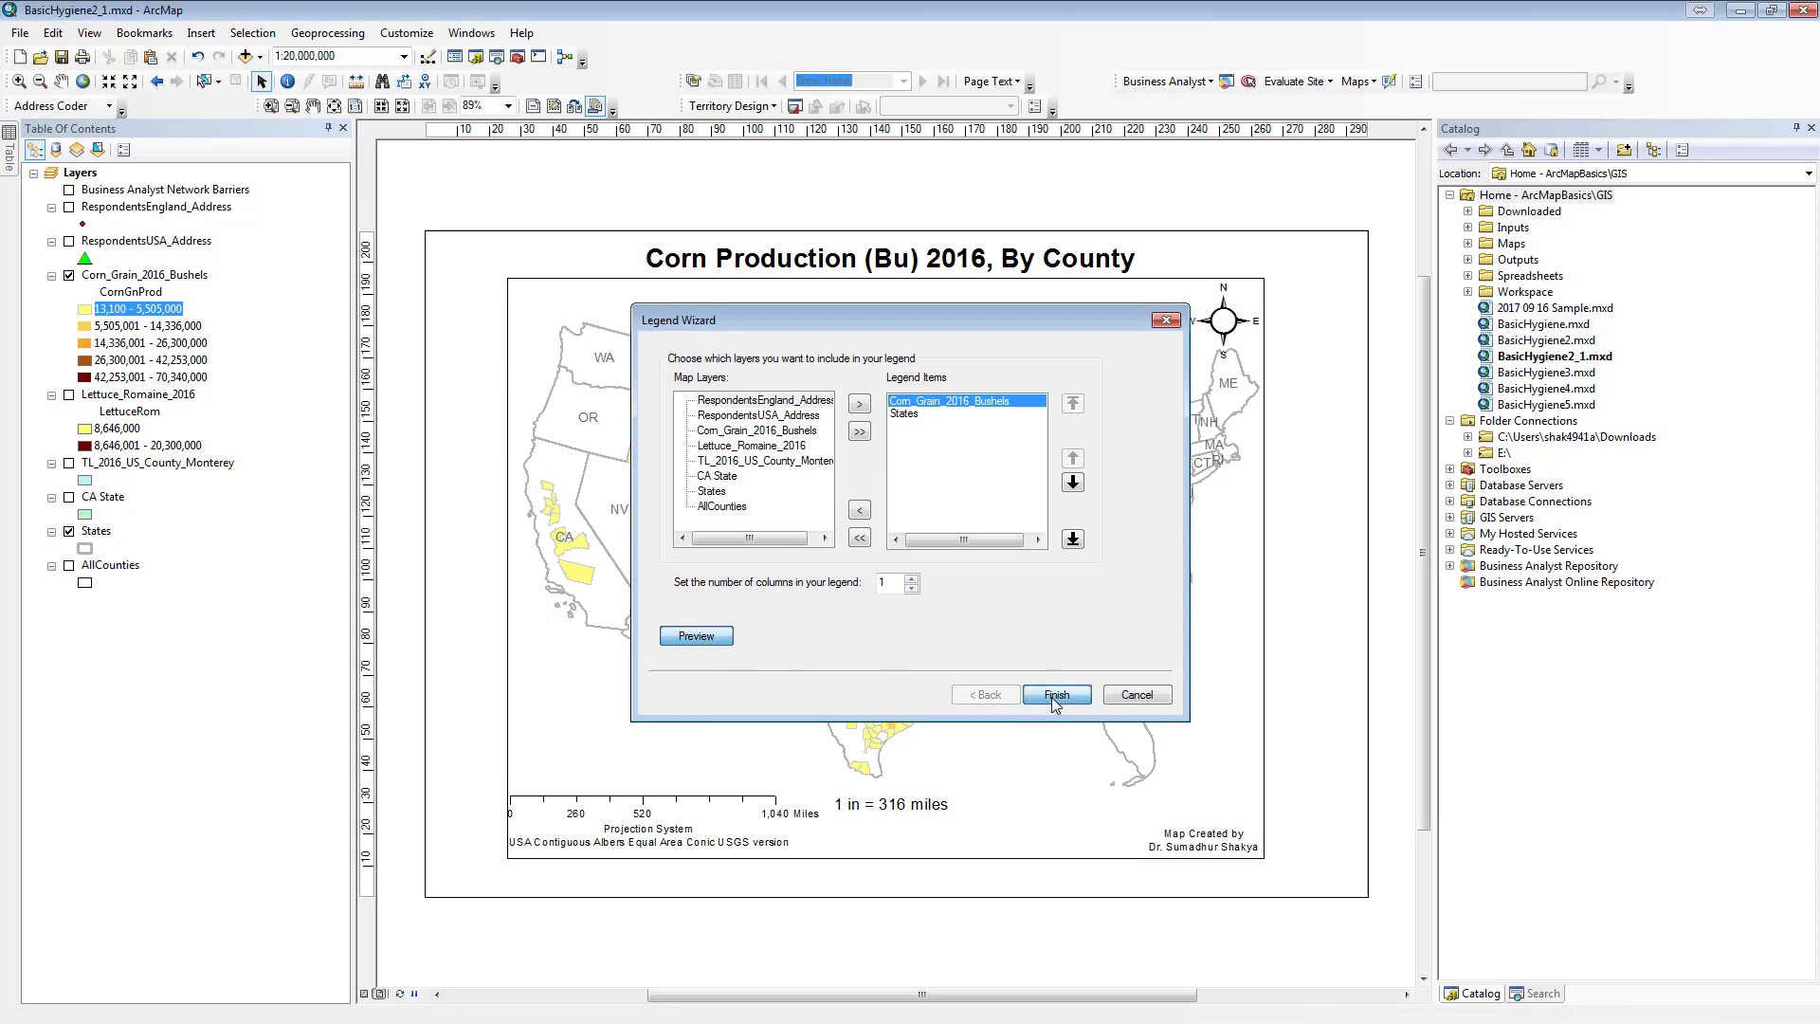
drag(823, 628, 599, 741)
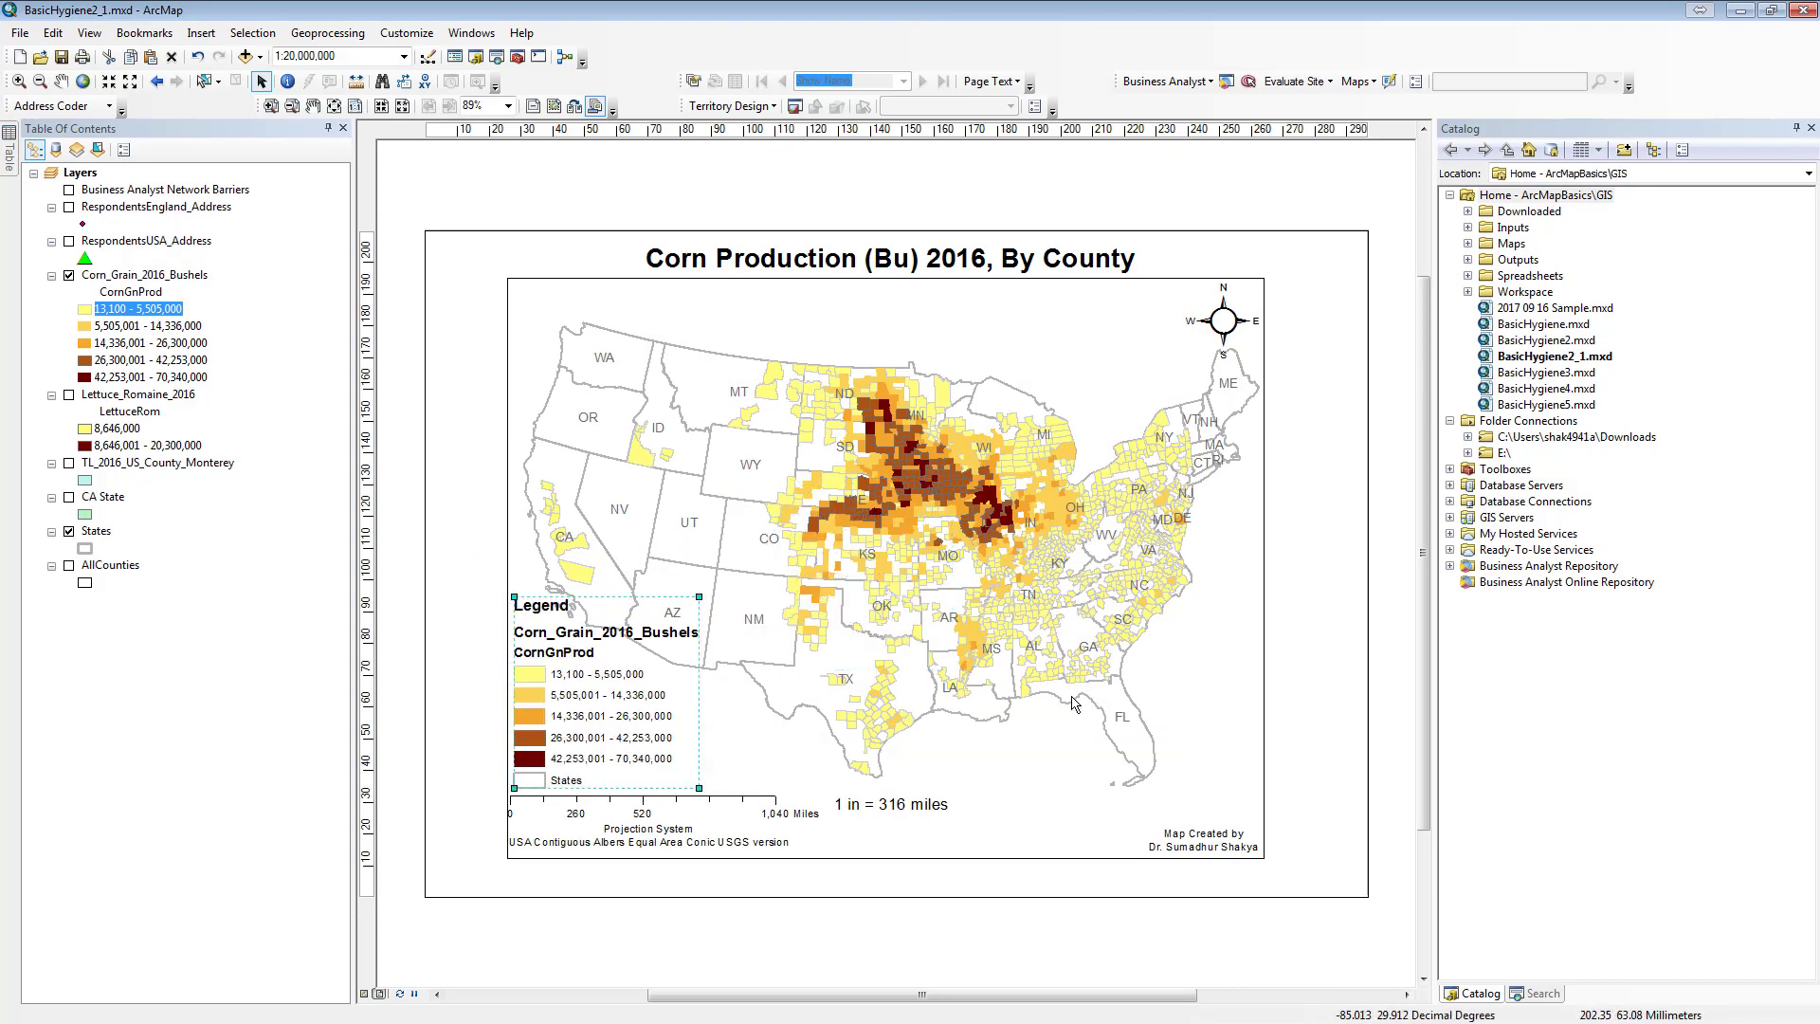
- Save the map document and view the new legend's general properties without changing them
click(19, 32)
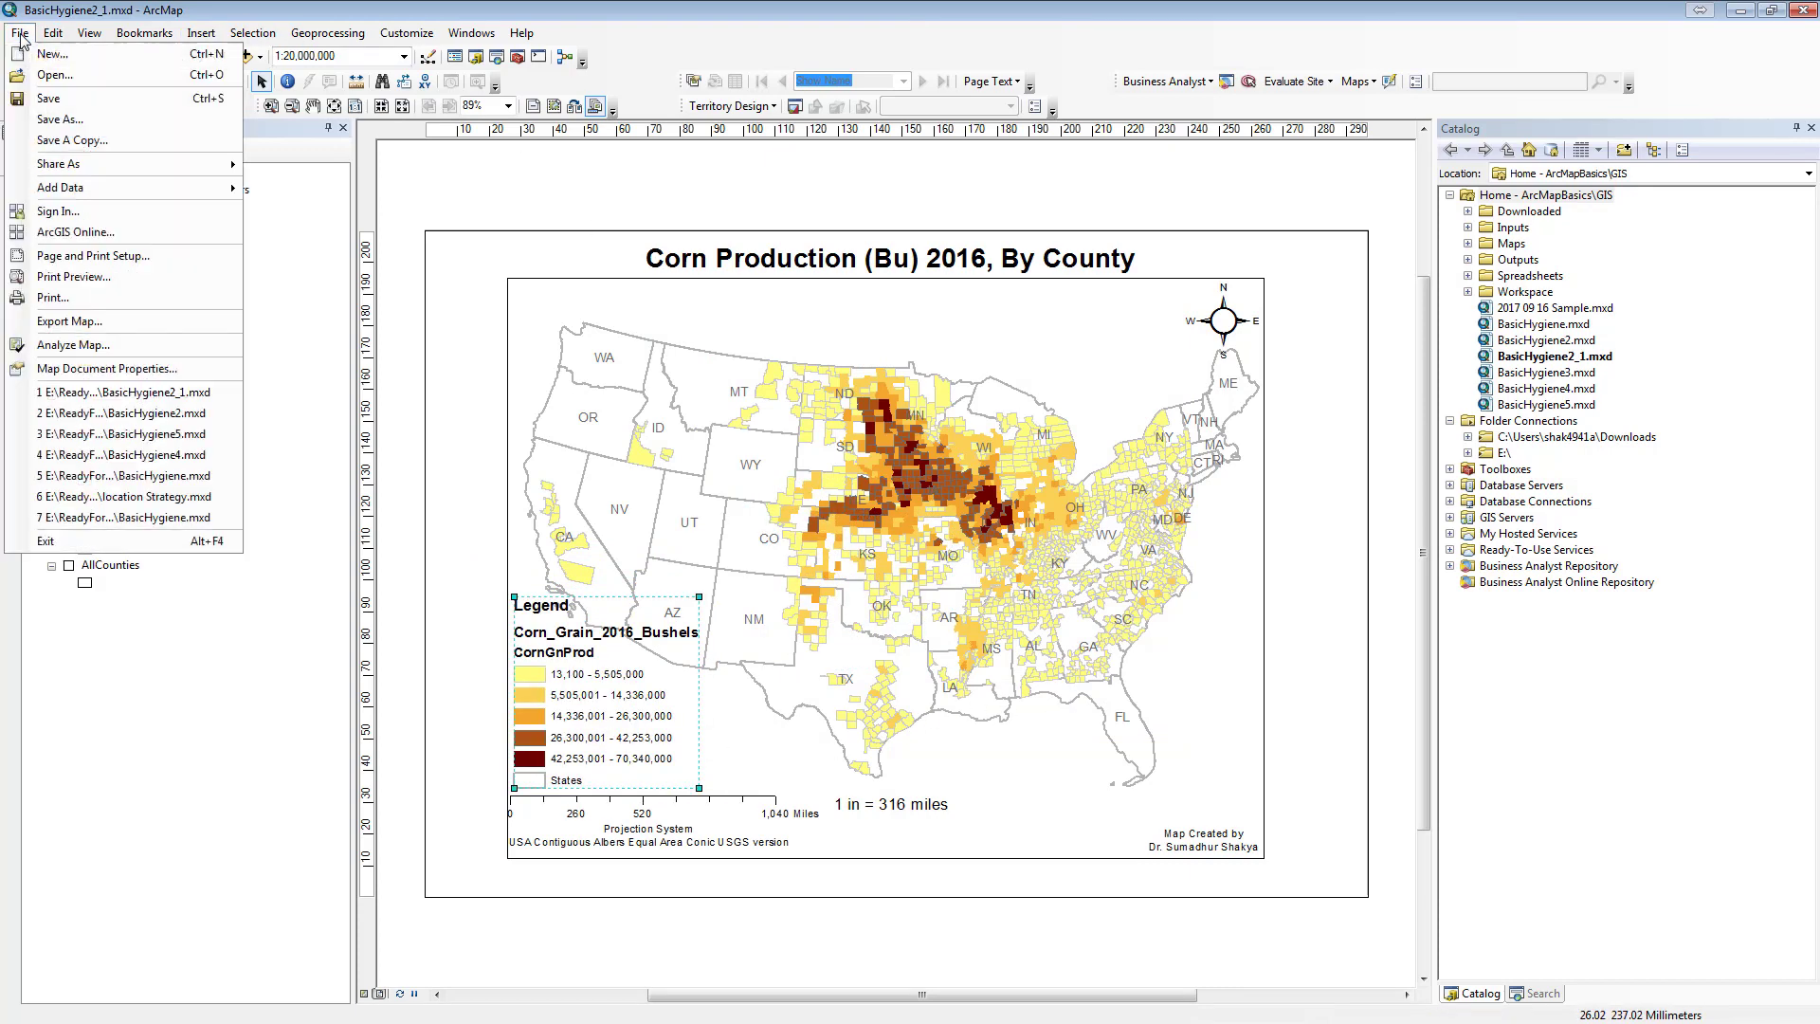
click(76, 104)
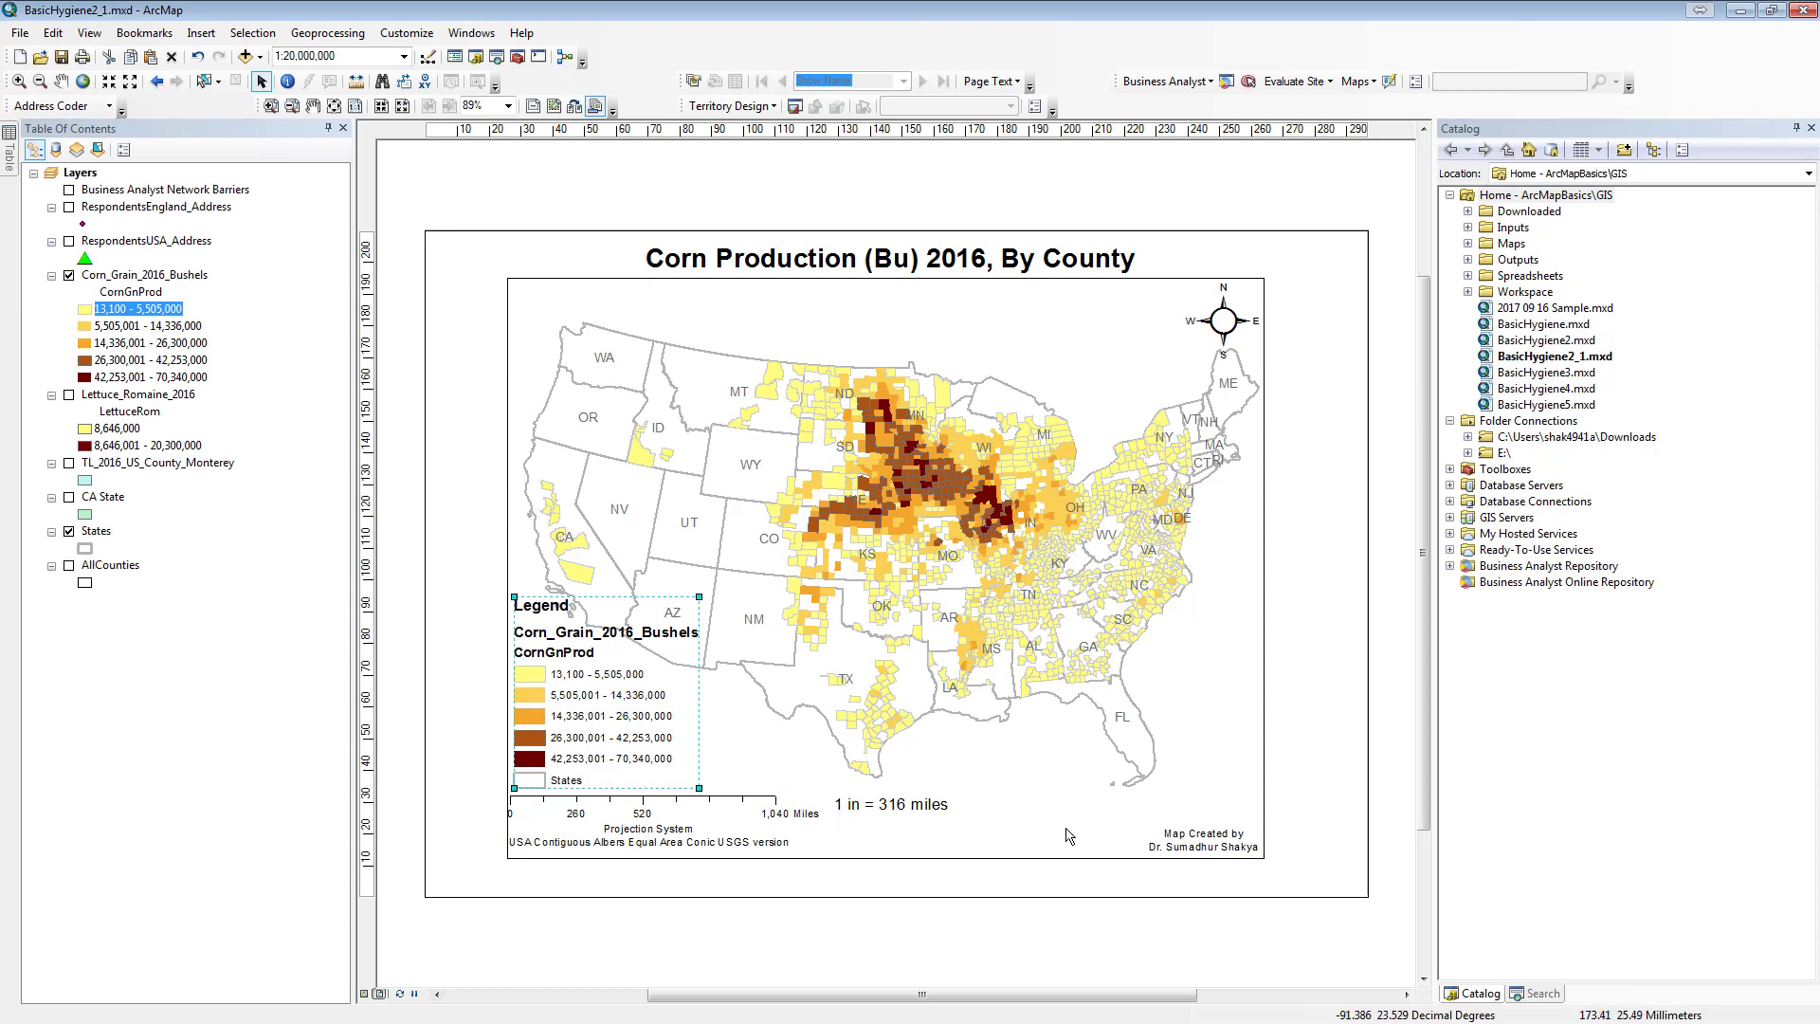
double_click(567, 694)
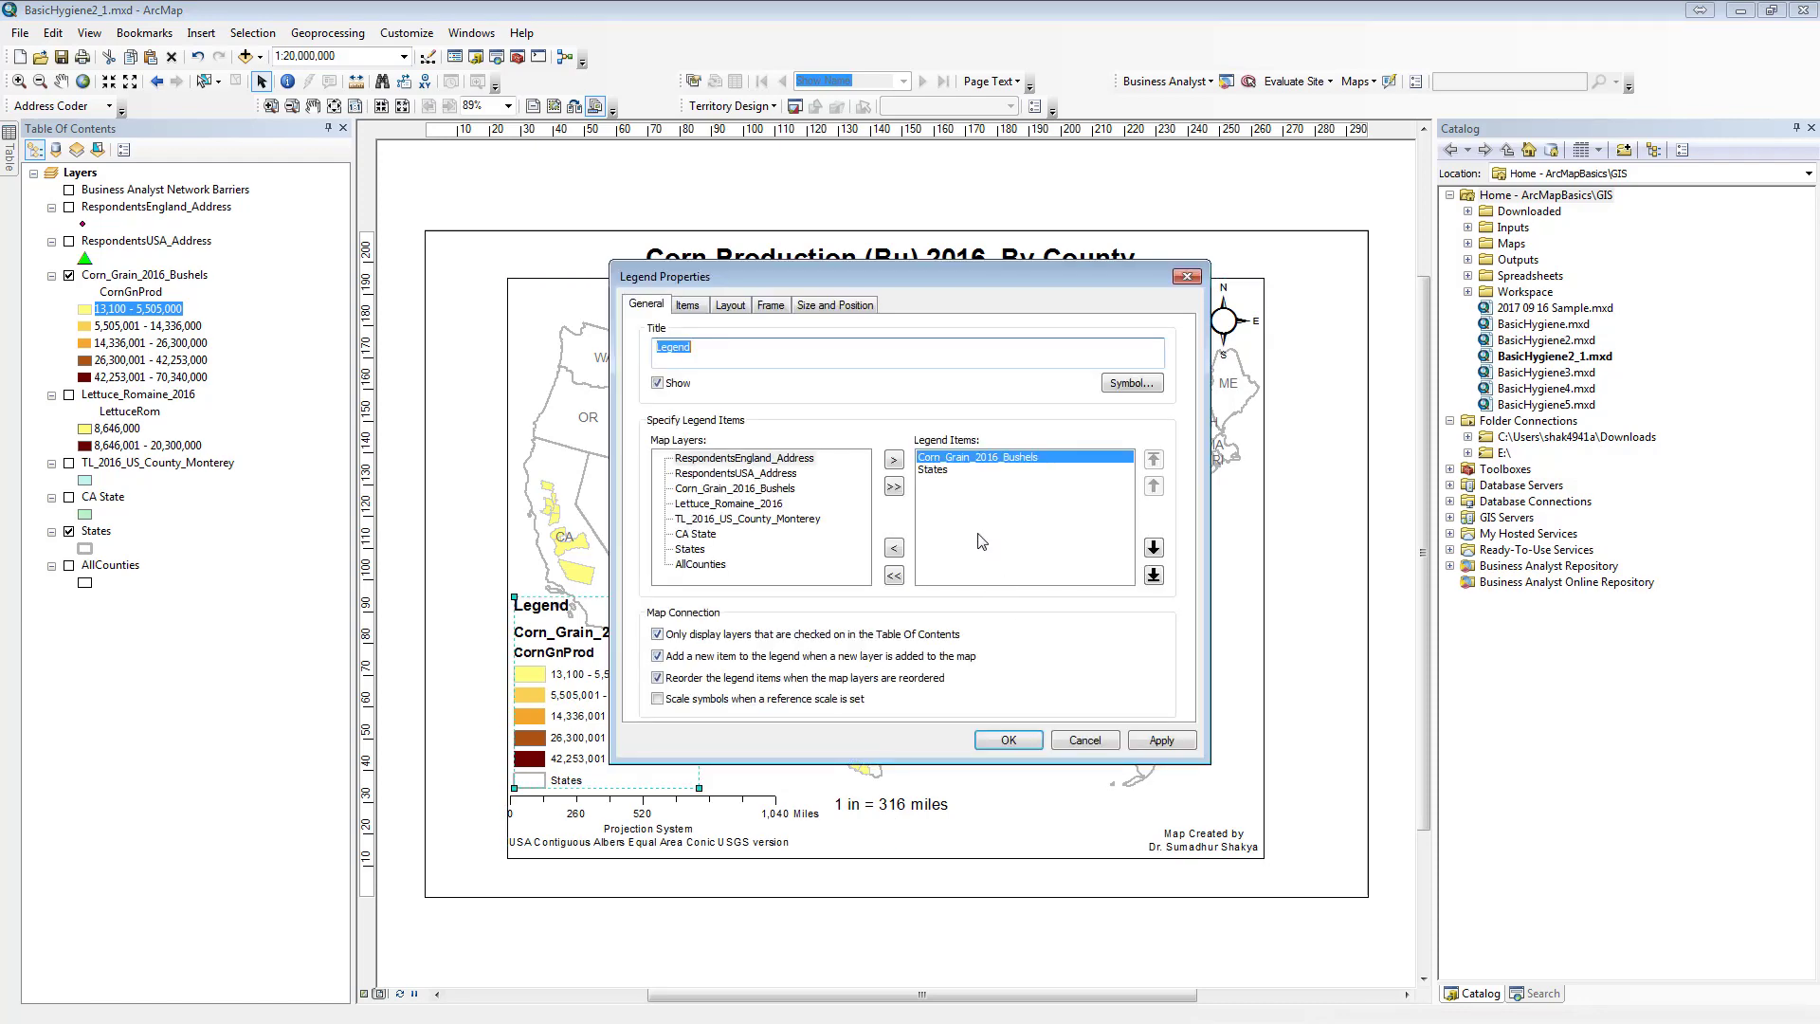
click(1085, 741)
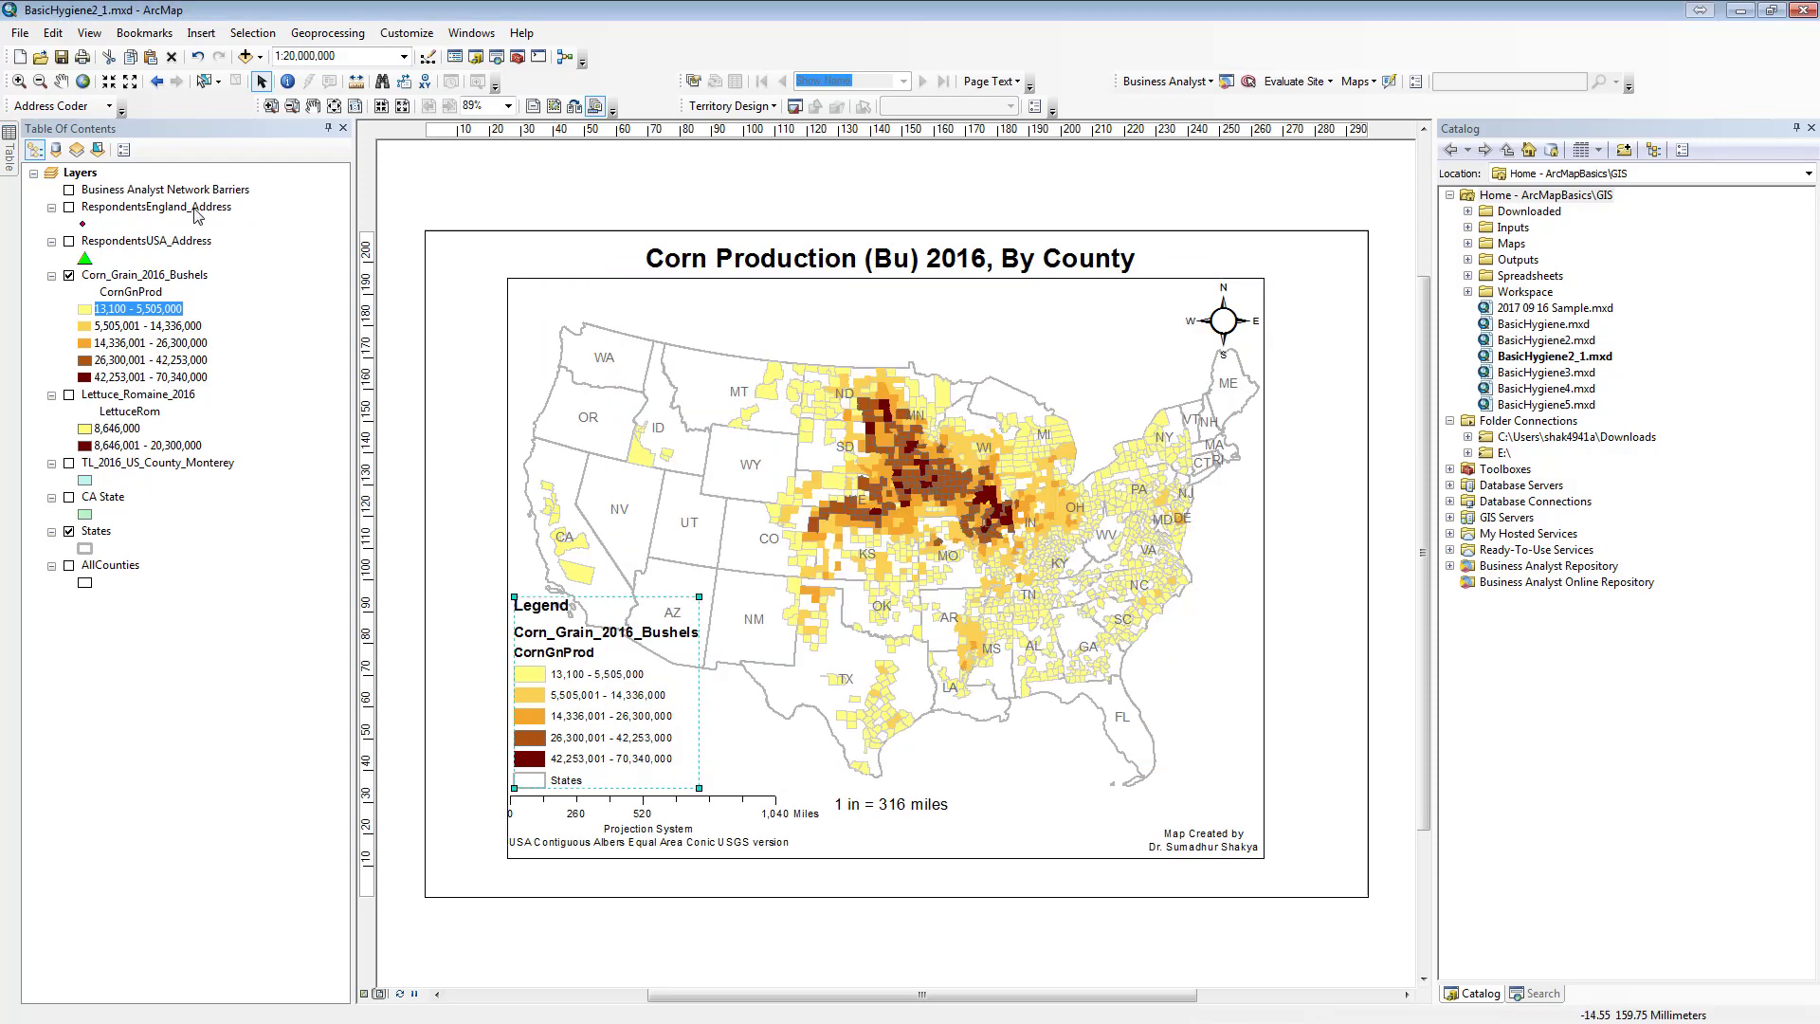
- Export the corn map to the Maps folder as a PNG named 2 Corn Production Bu County, leaving the format options at their defaults
click(20, 34)
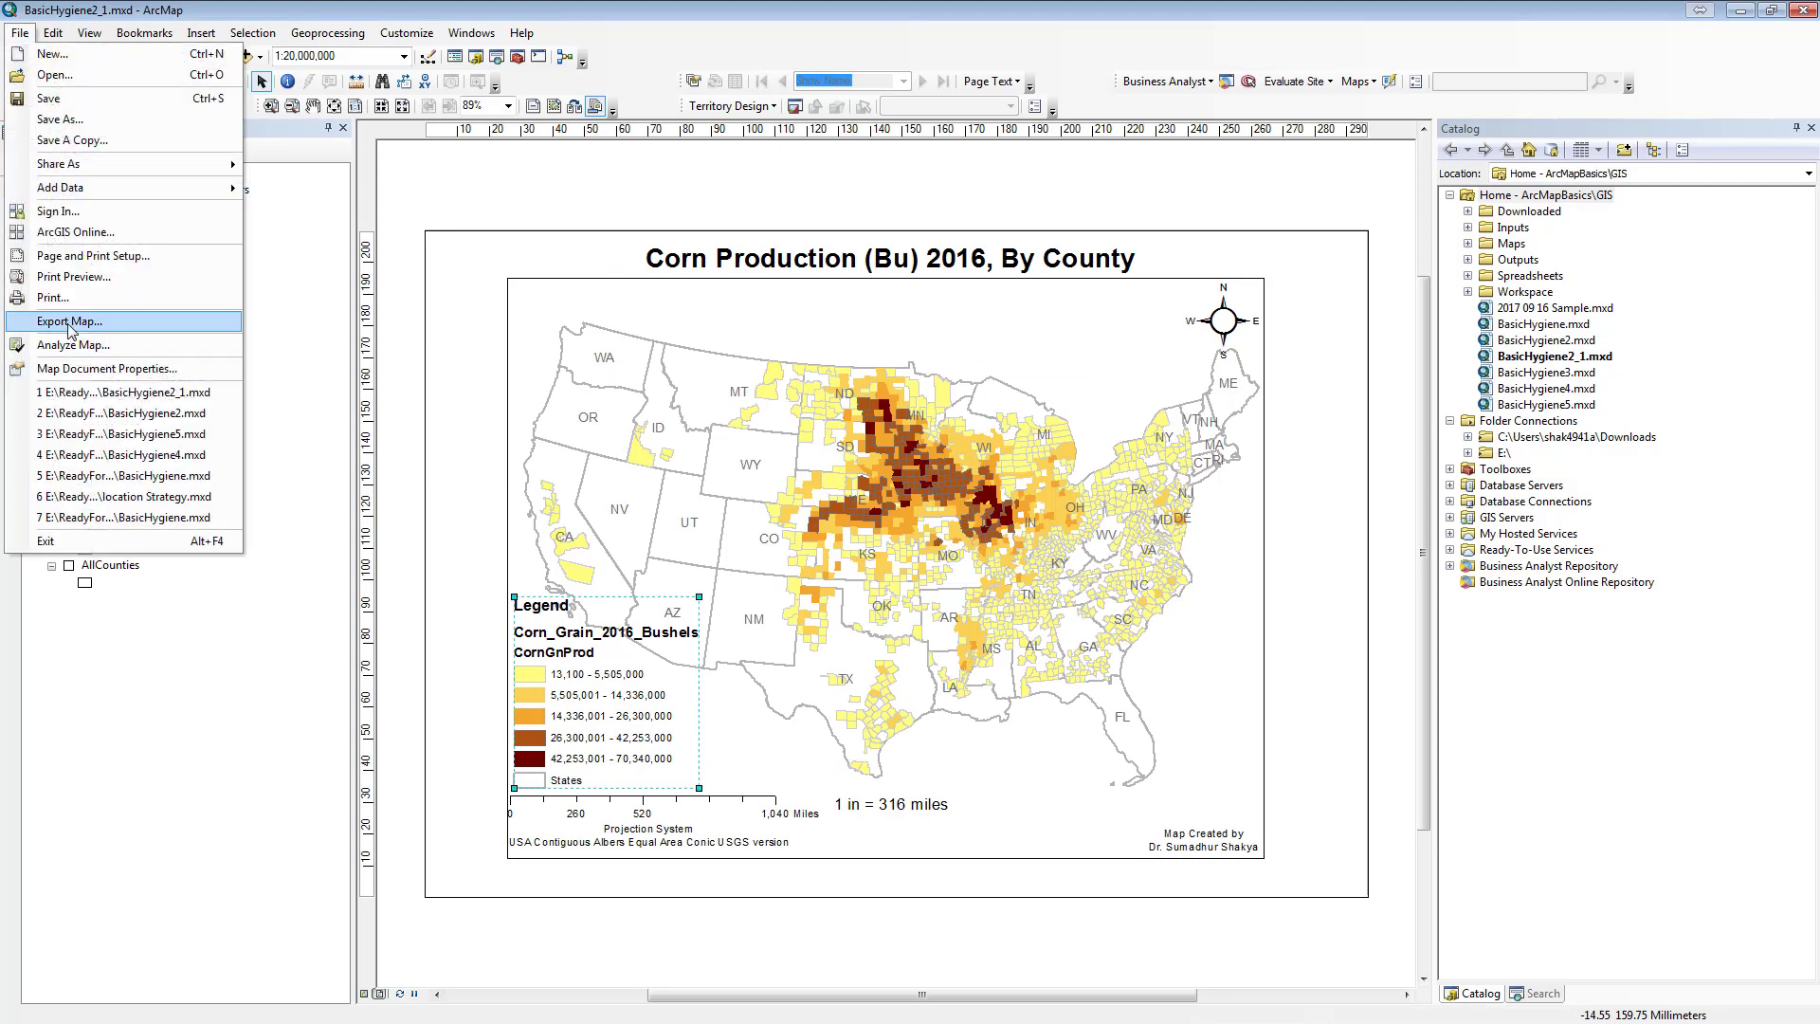
click(55, 322)
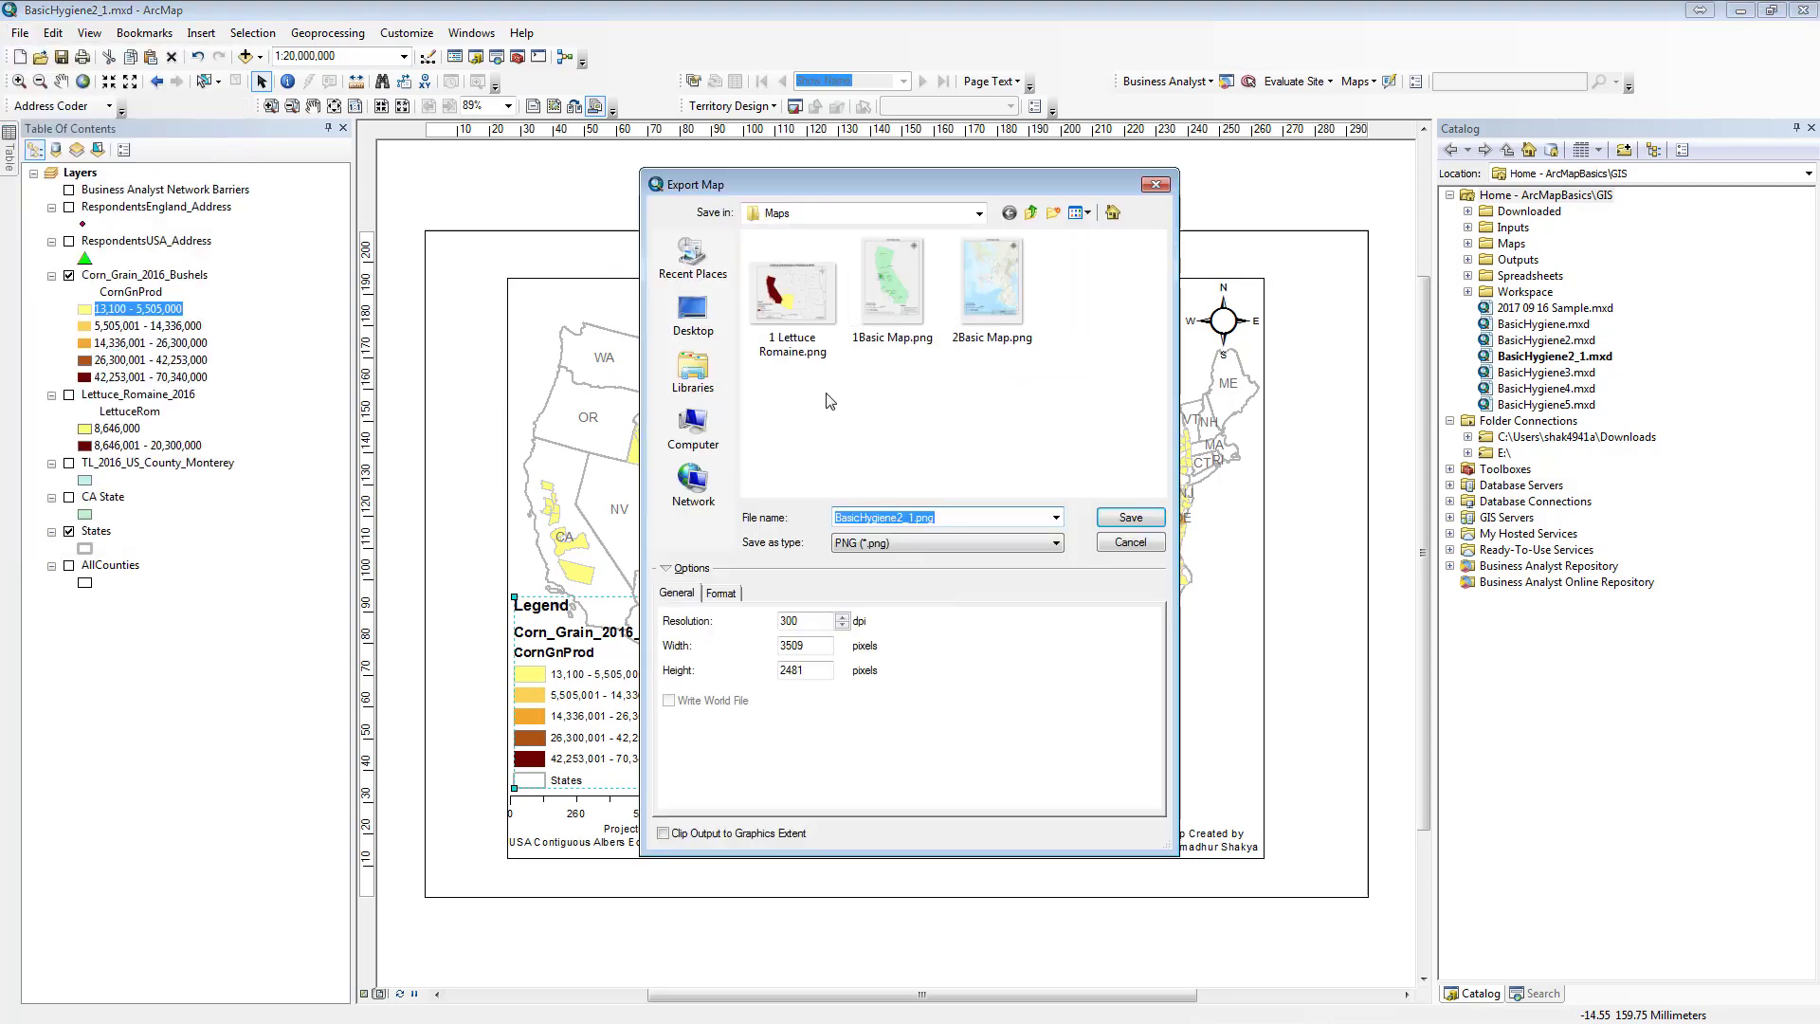
click(802, 323)
click(959, 519)
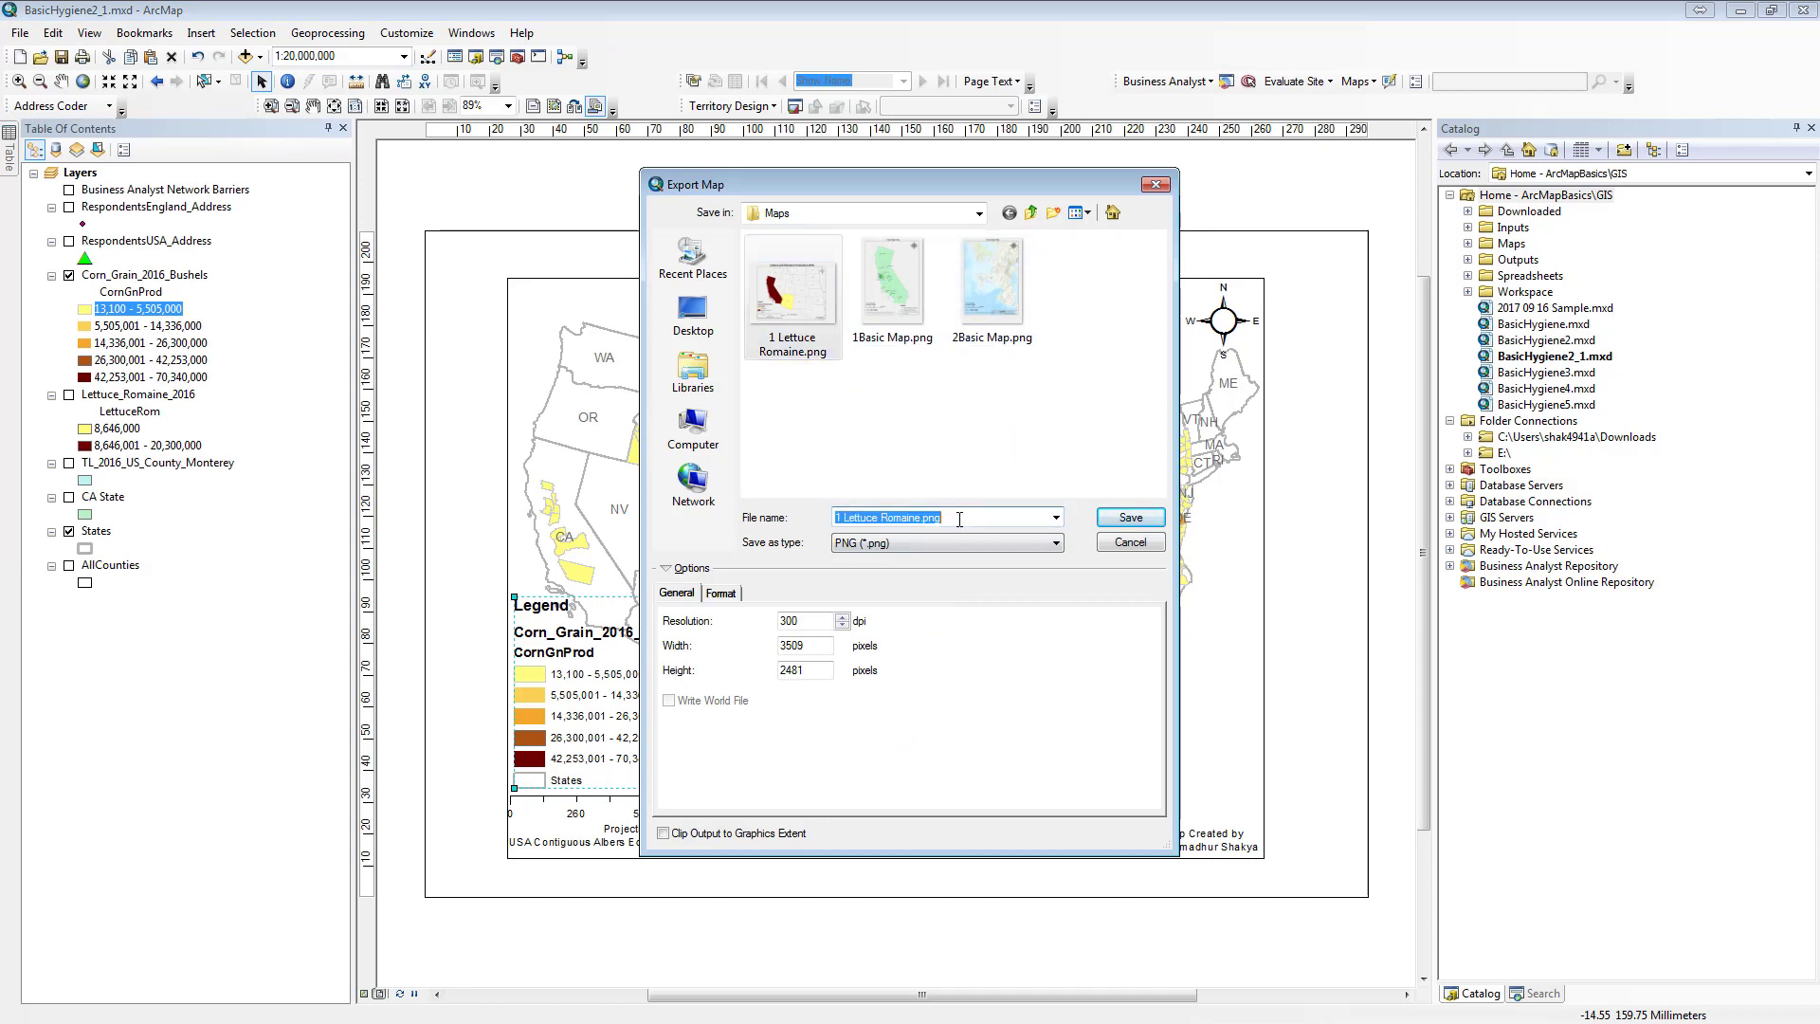
text(2 Corn Production Bu)
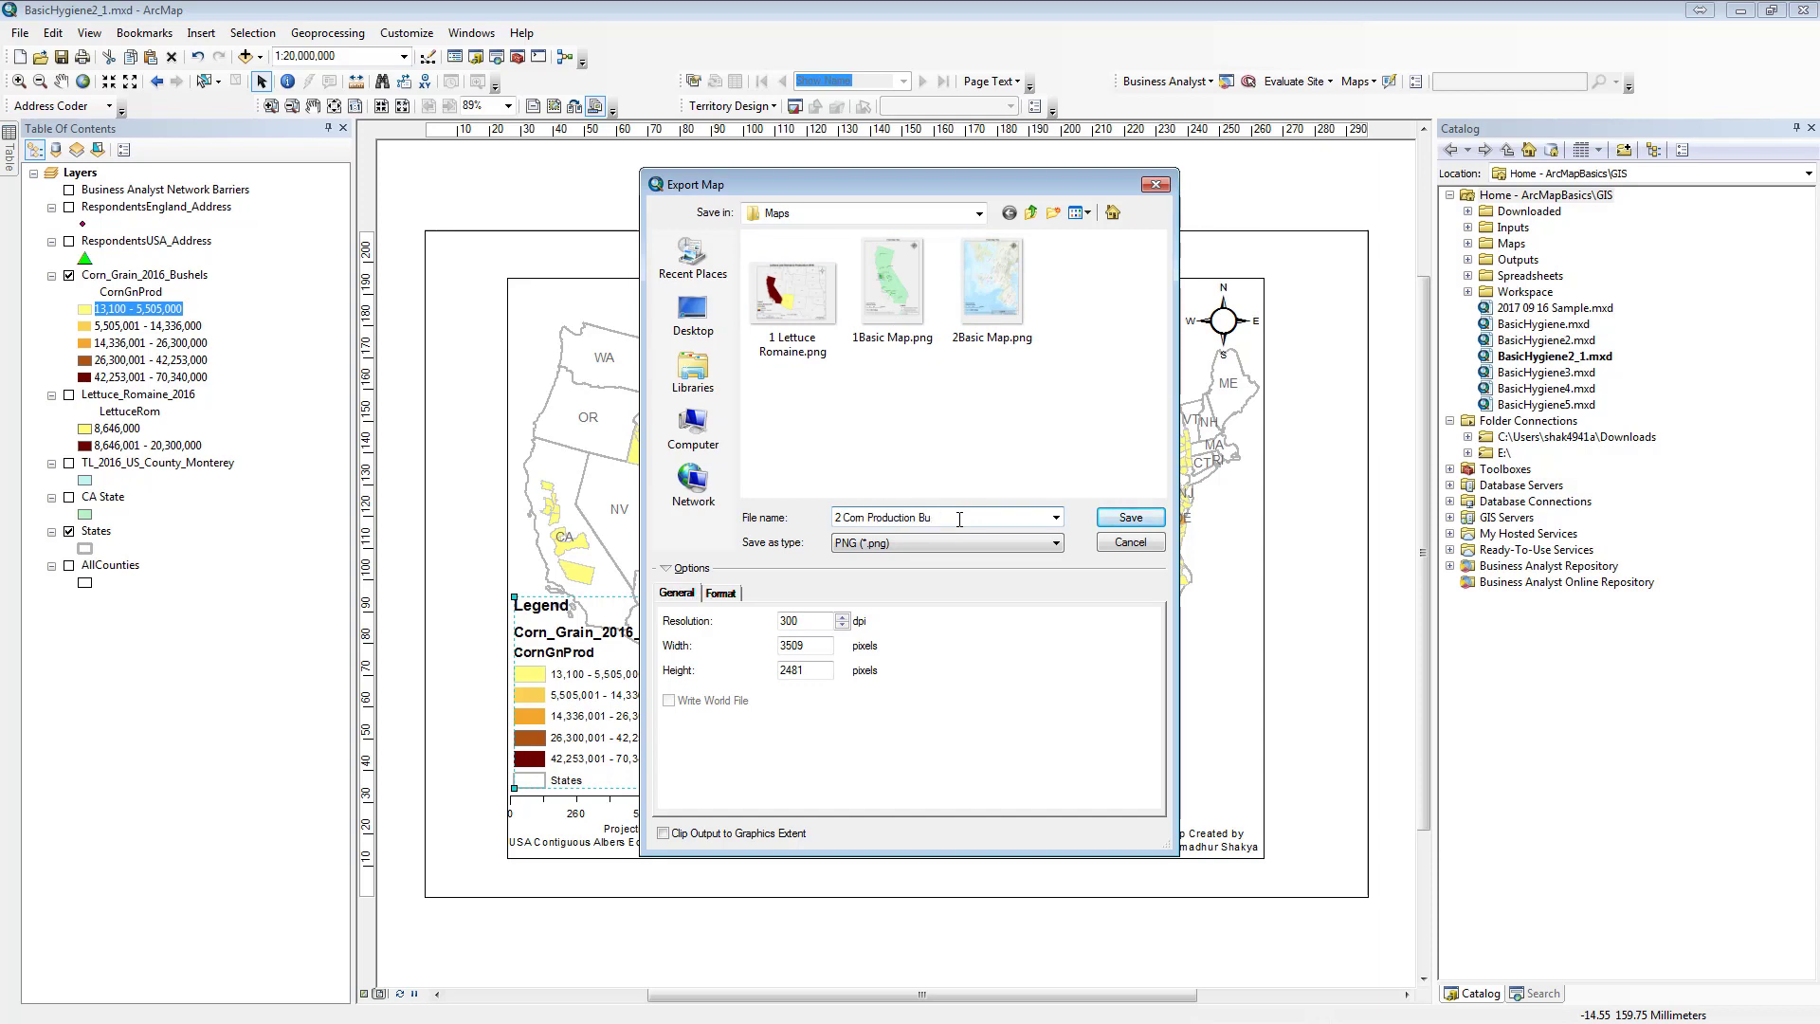
text( County)
click(721, 593)
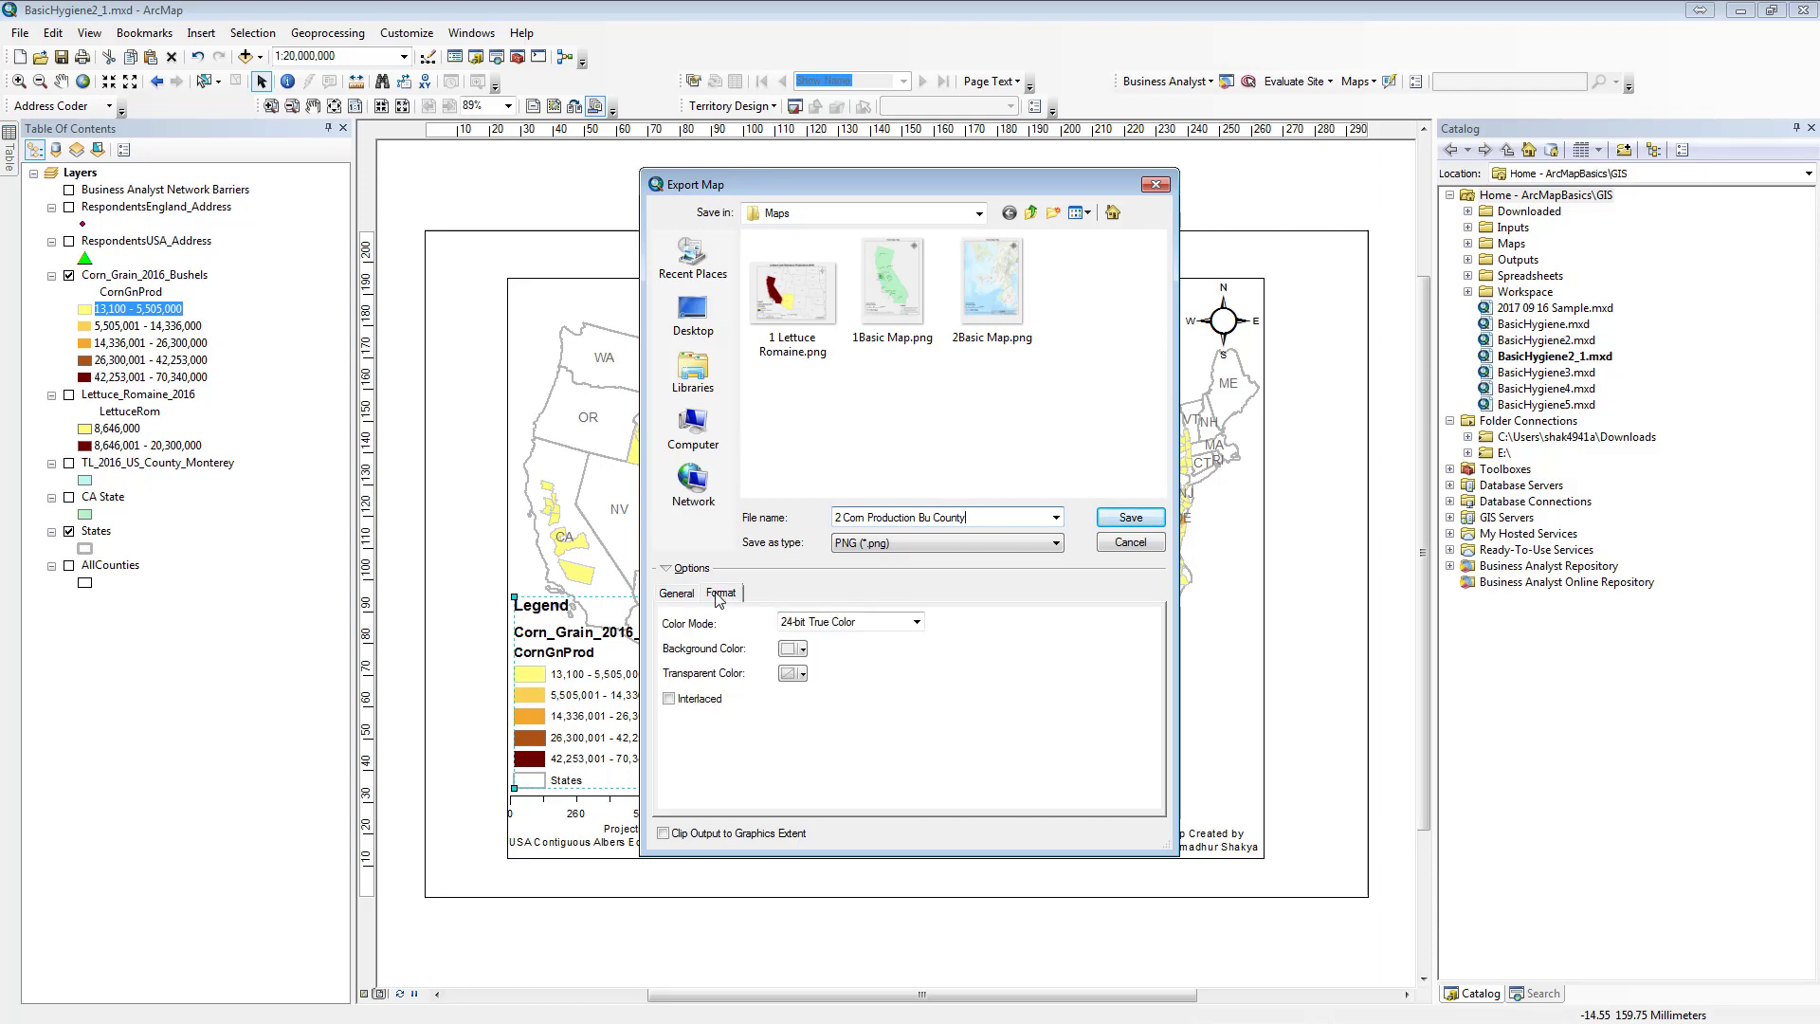
click(802, 673)
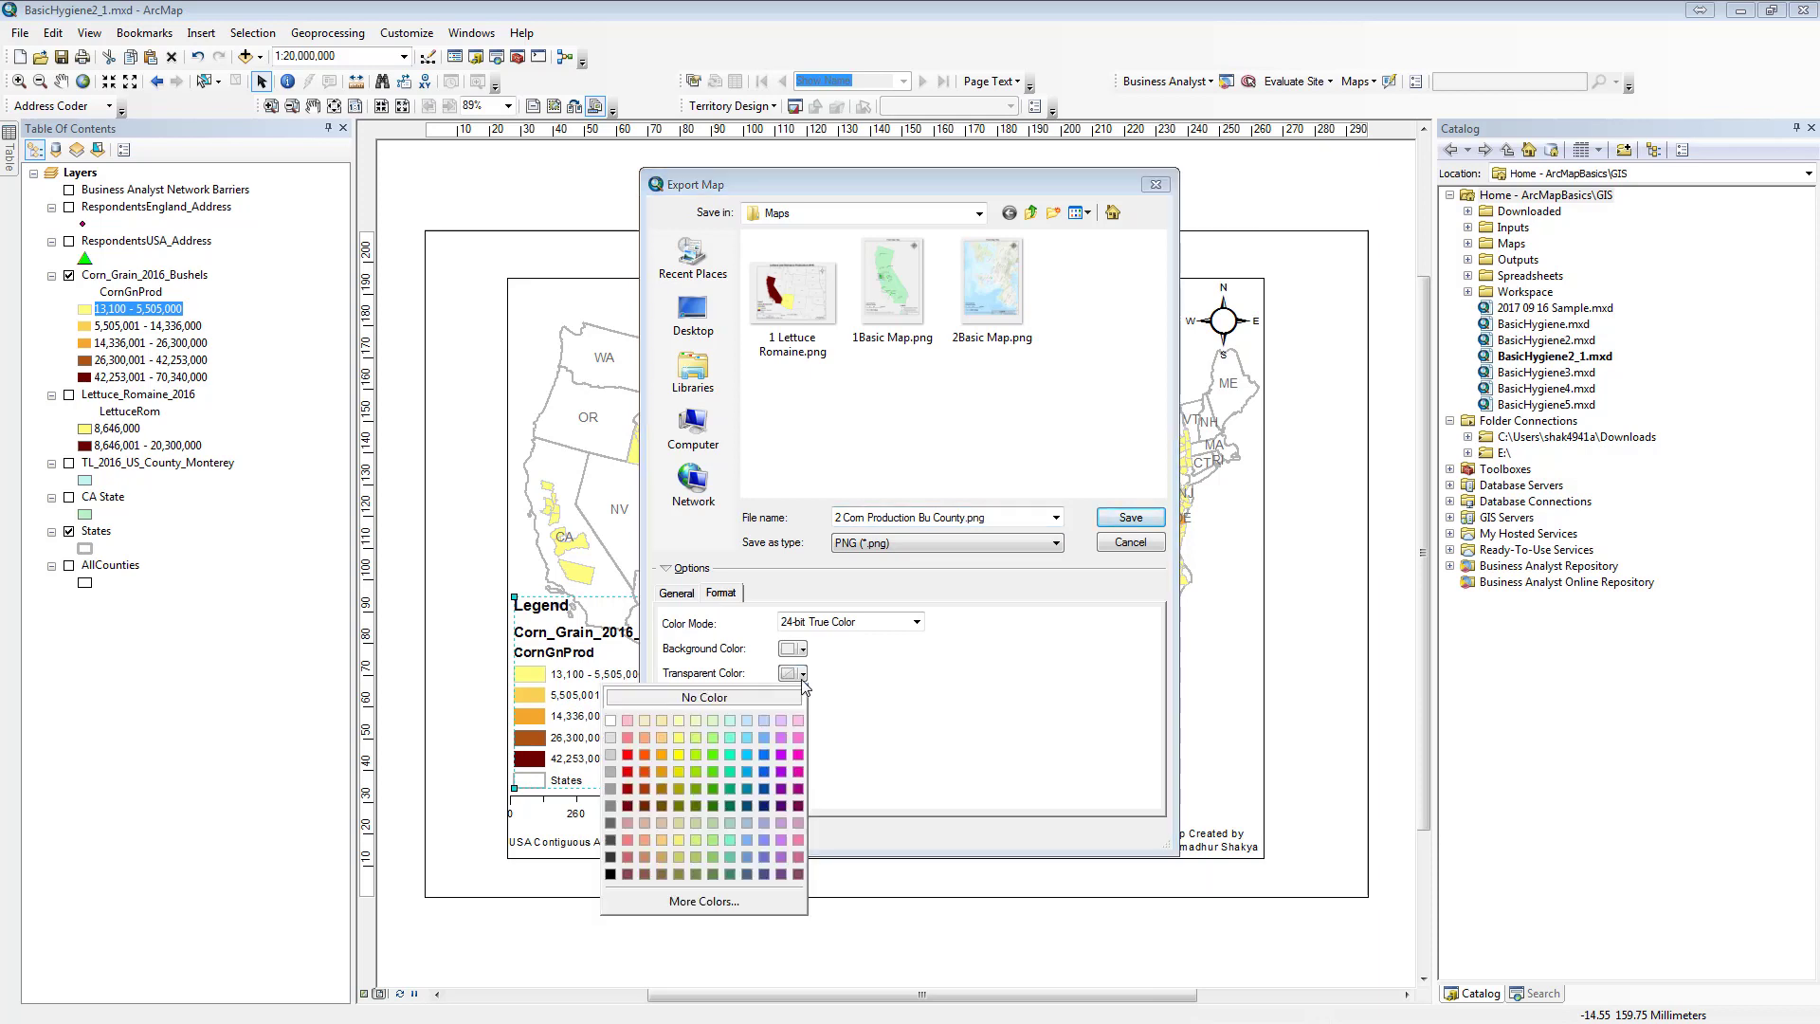
click(937, 680)
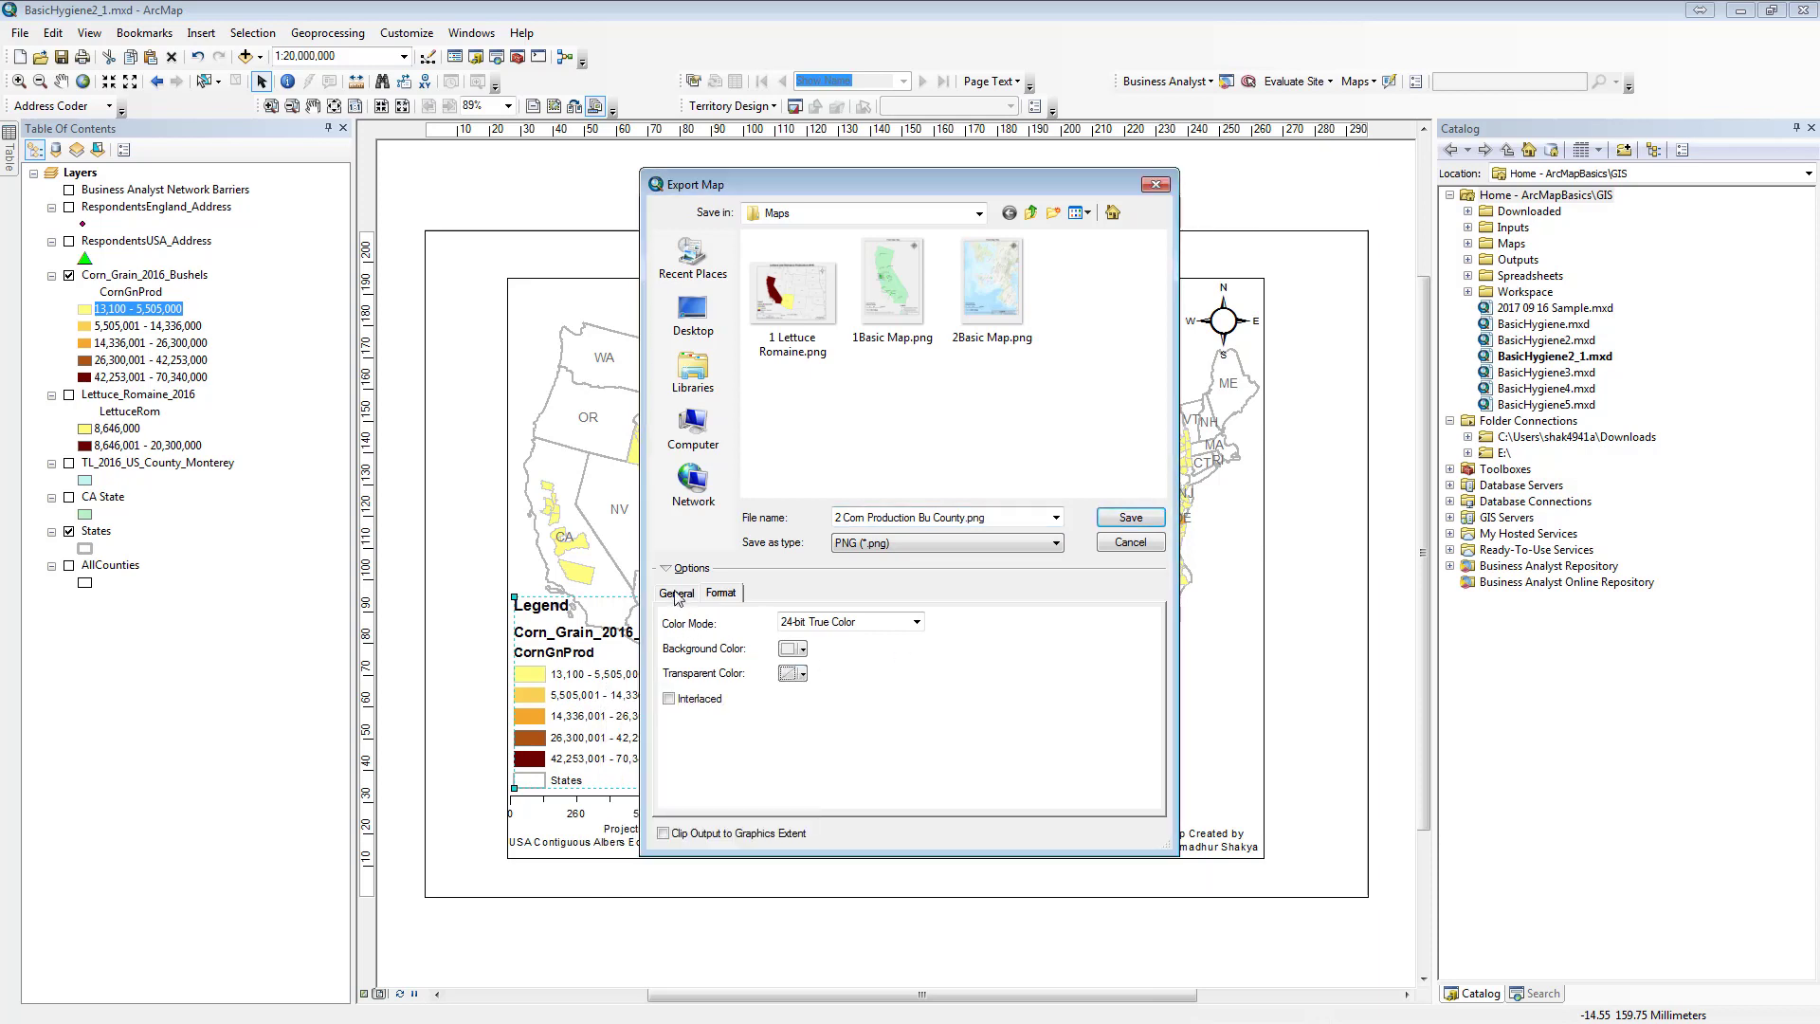
click(1122, 520)
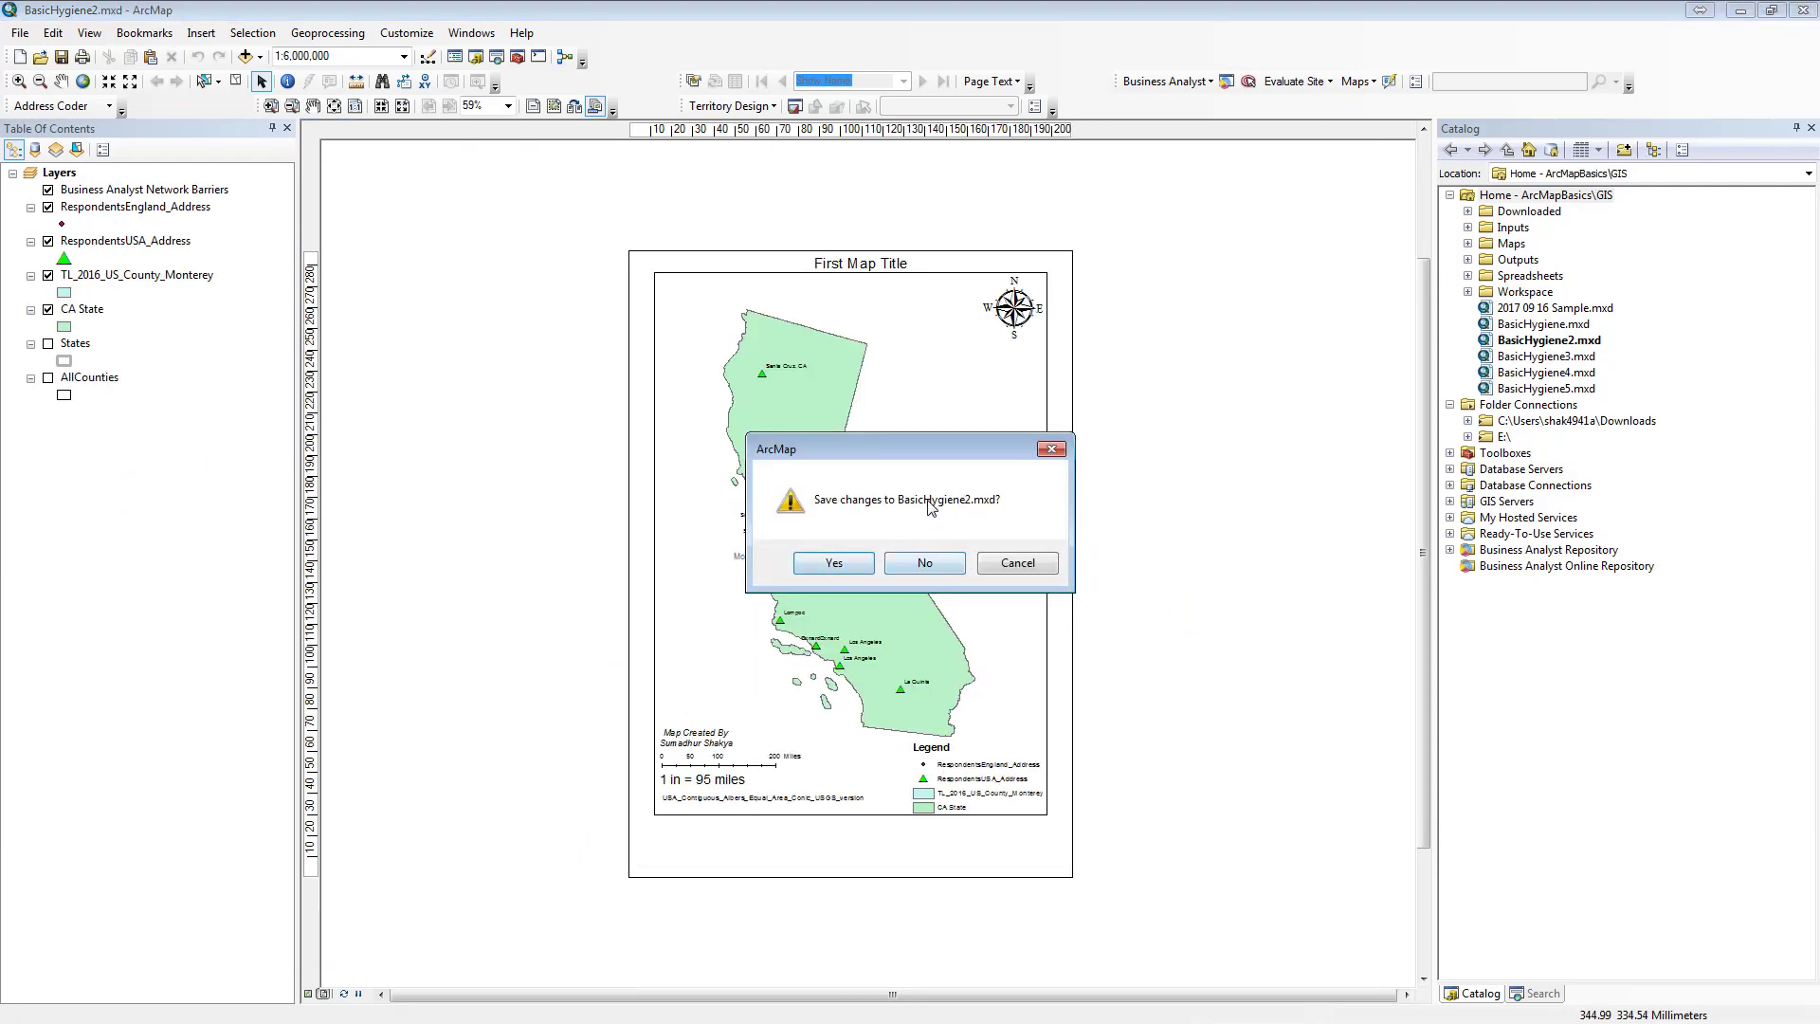
- Discard the unsaved changes to BasicHygiene2.mxd
click(924, 563)
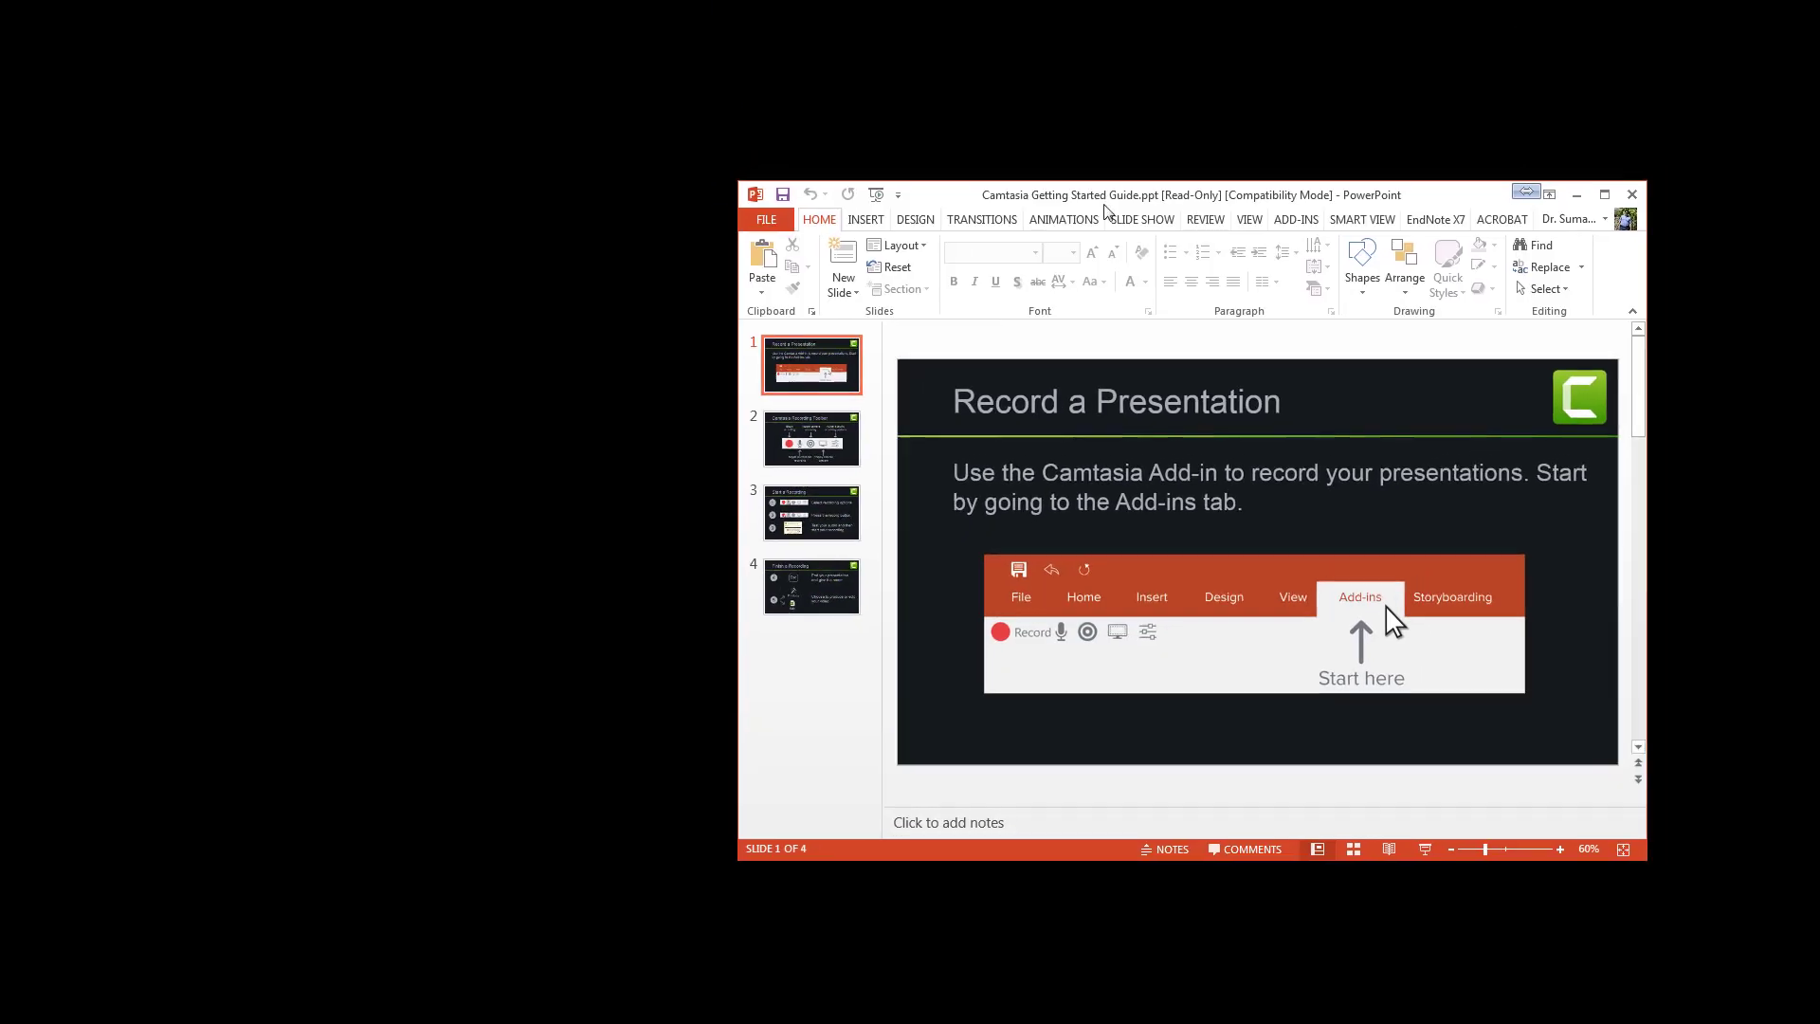
drag(1288, 199, 1064, 231)
click(1382, 231)
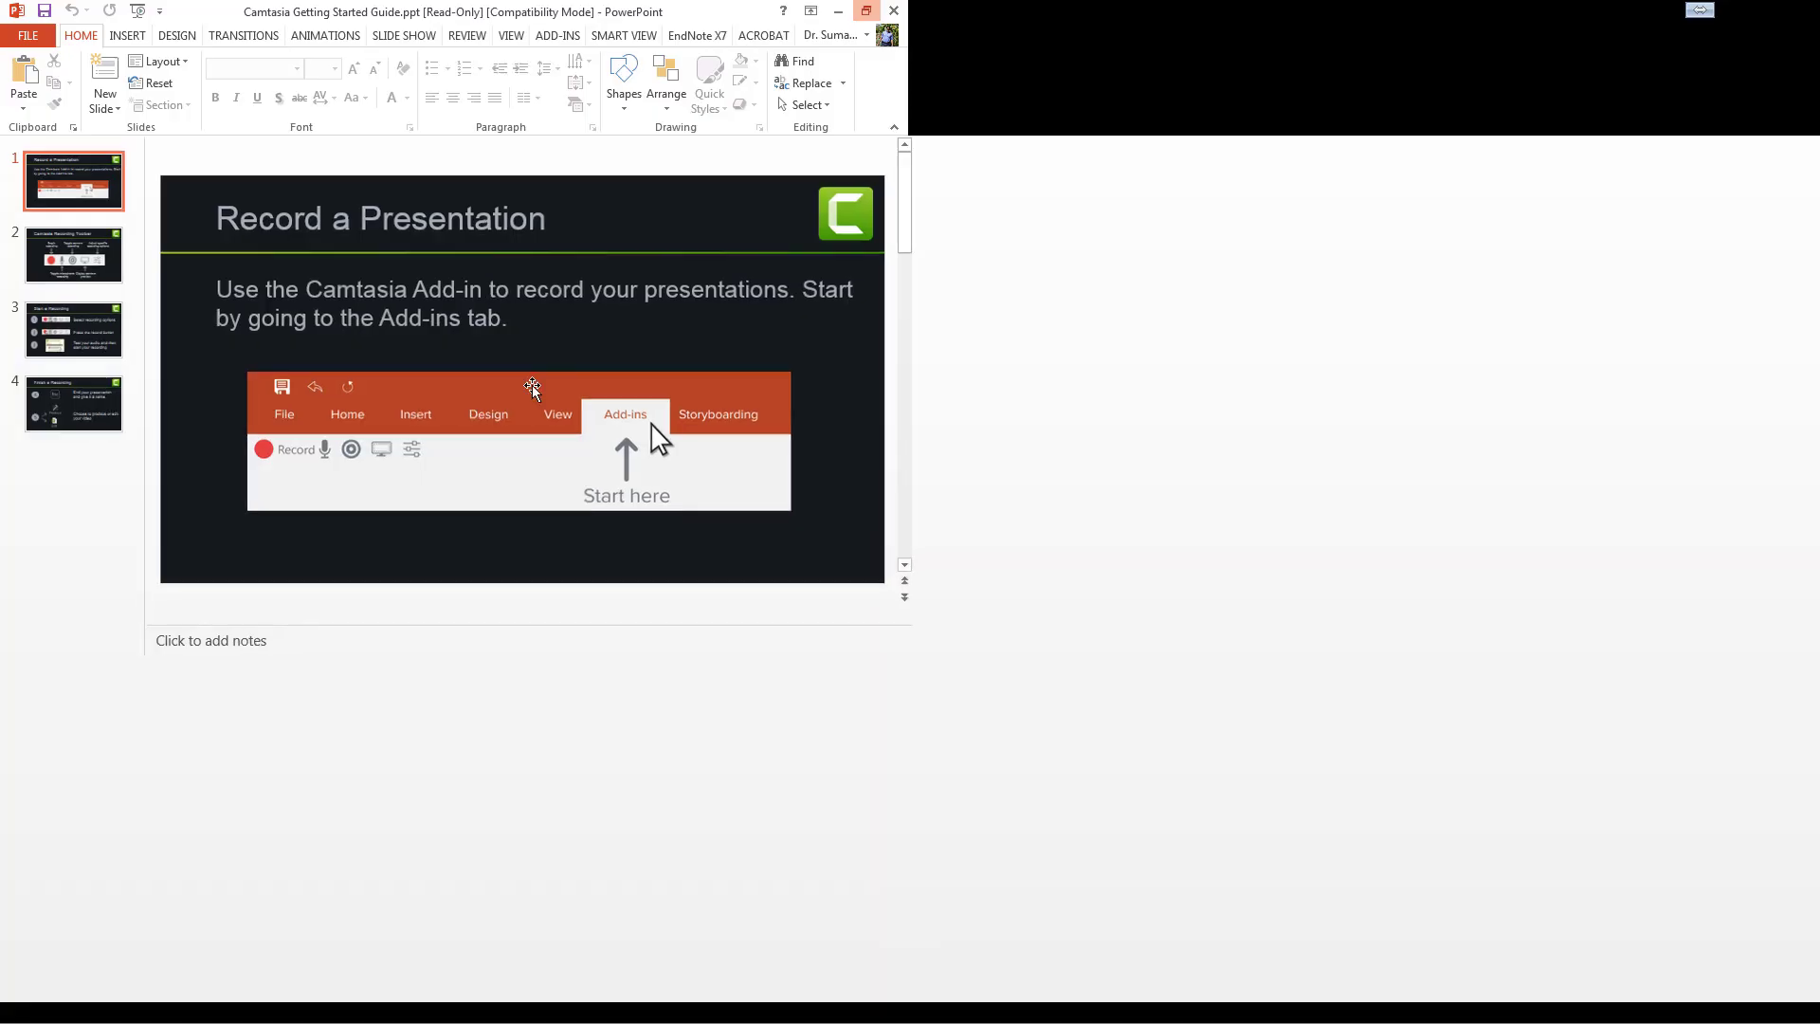
click(144, 815)
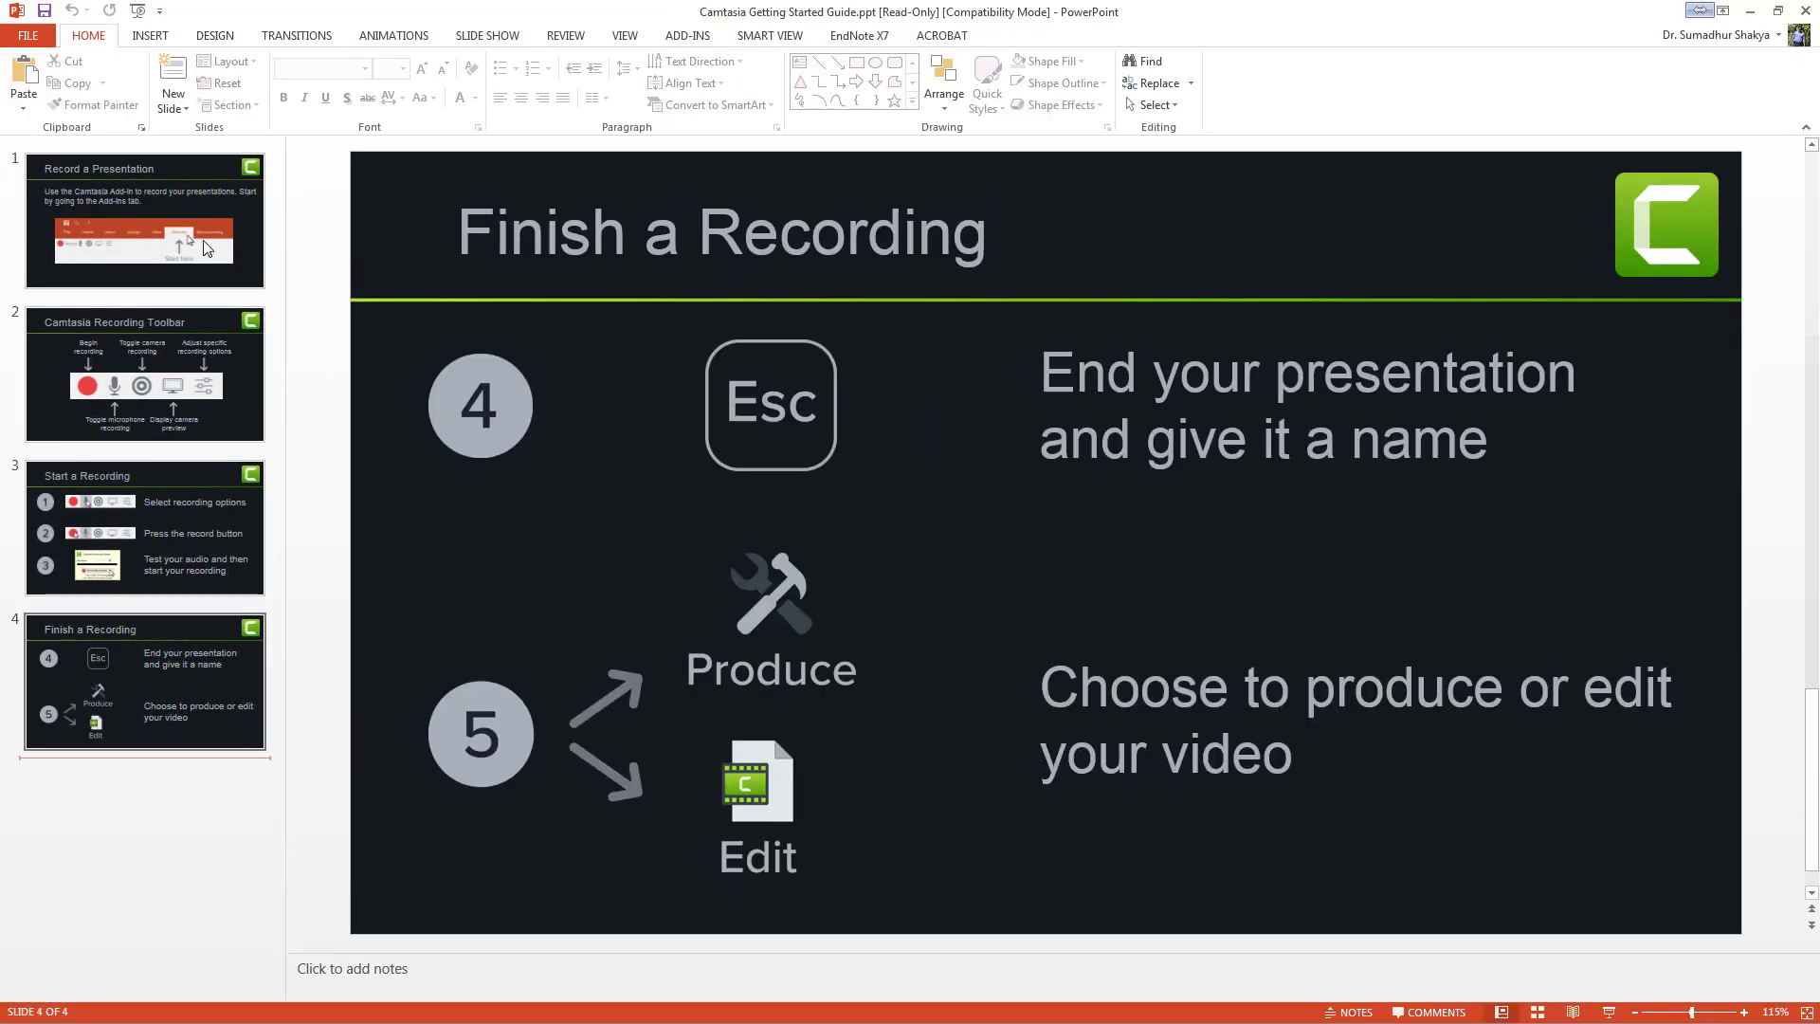
click(144, 36)
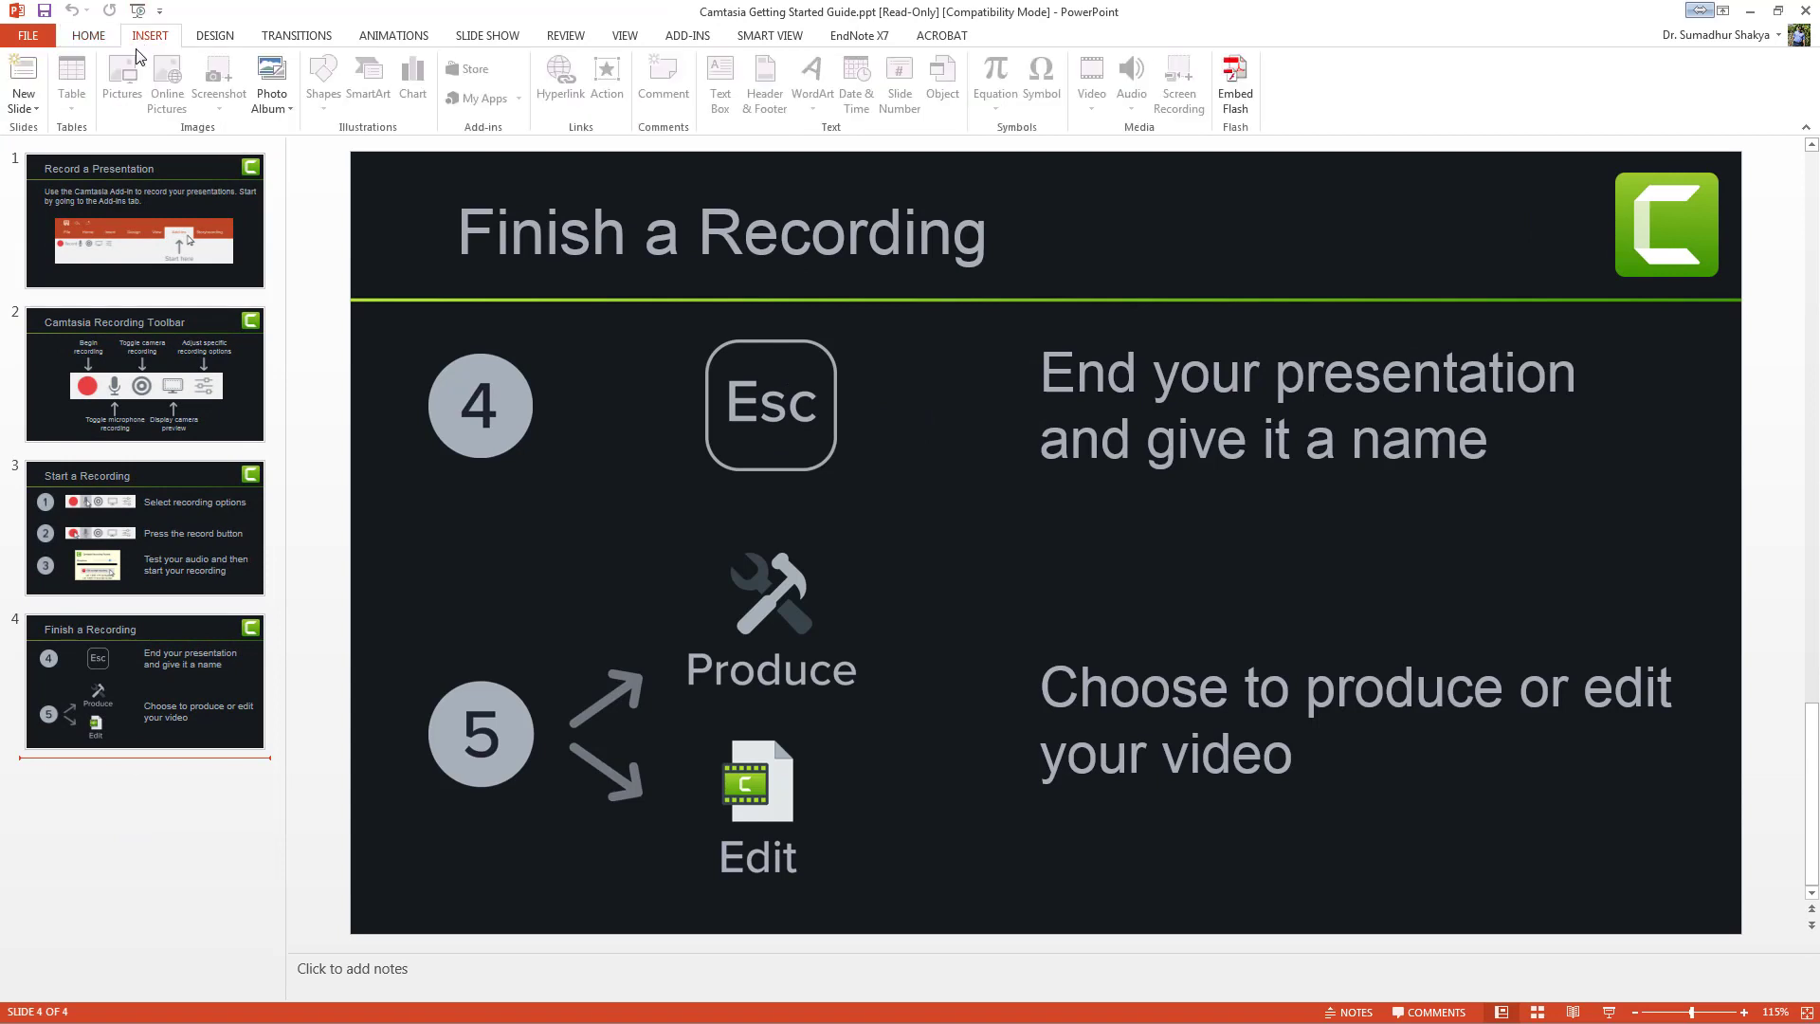
click(87, 38)
click(159, 92)
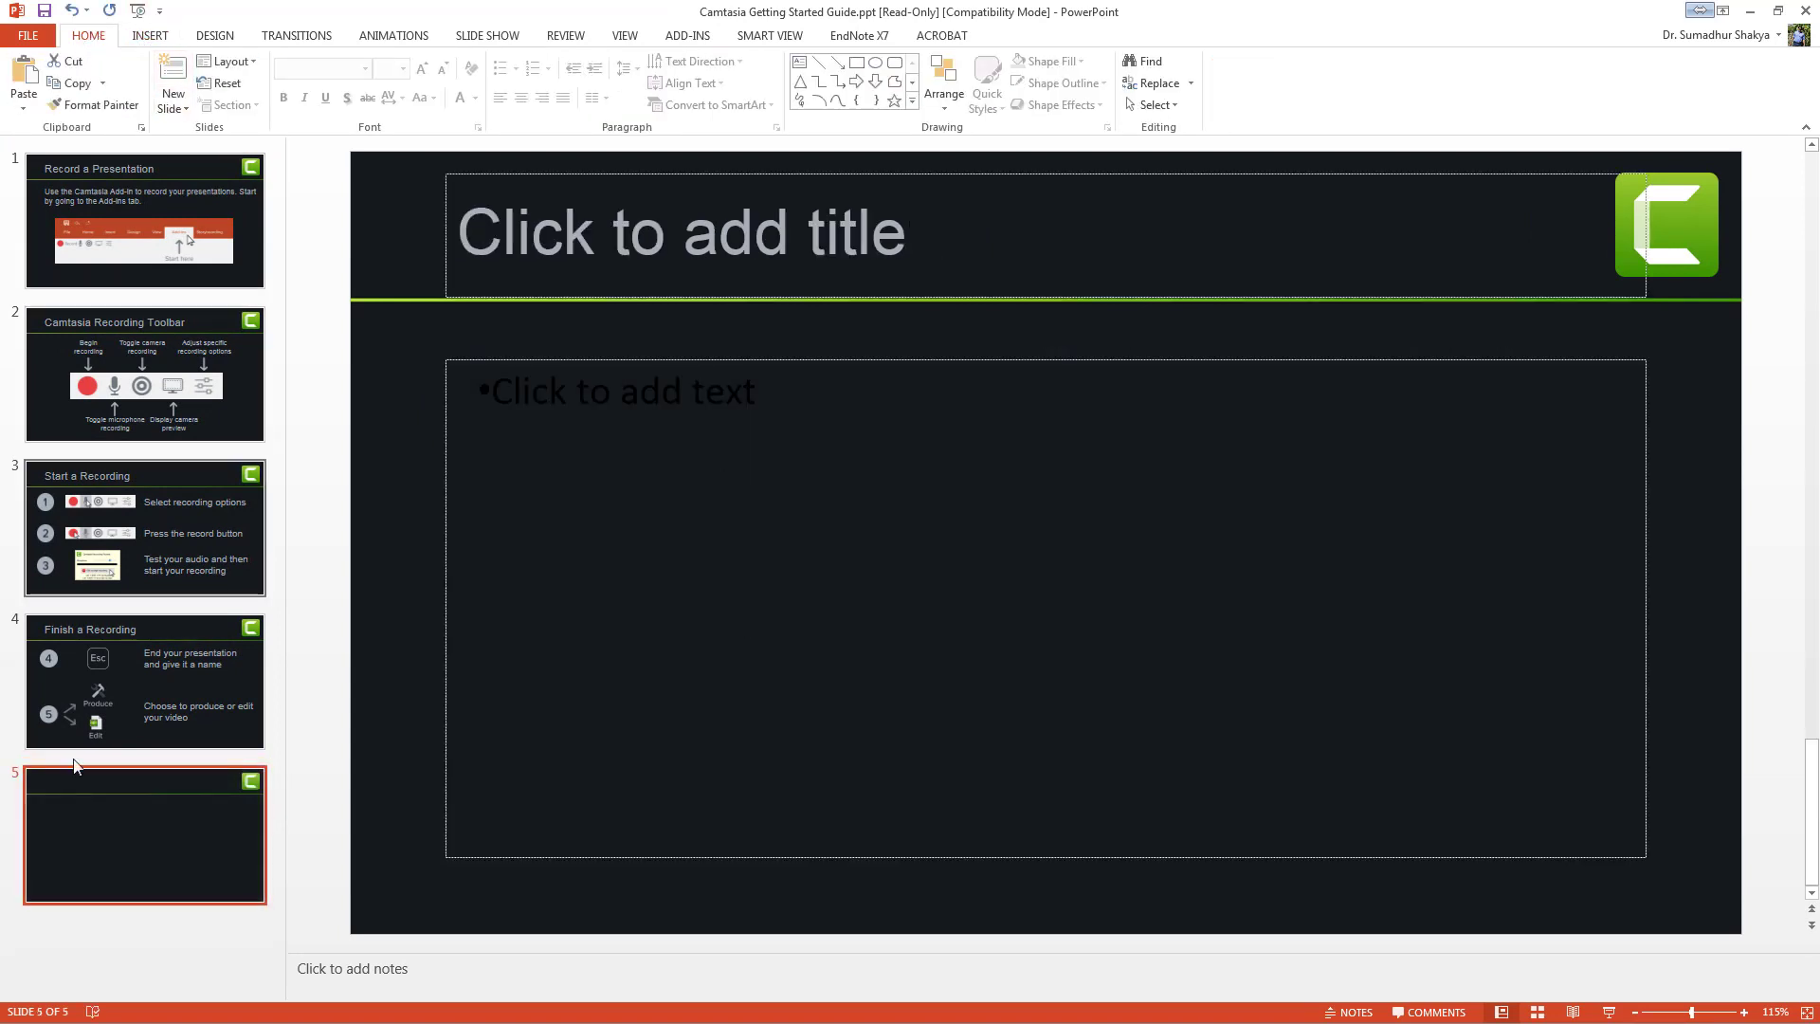
click(140, 685)
shift+click(188, 241)
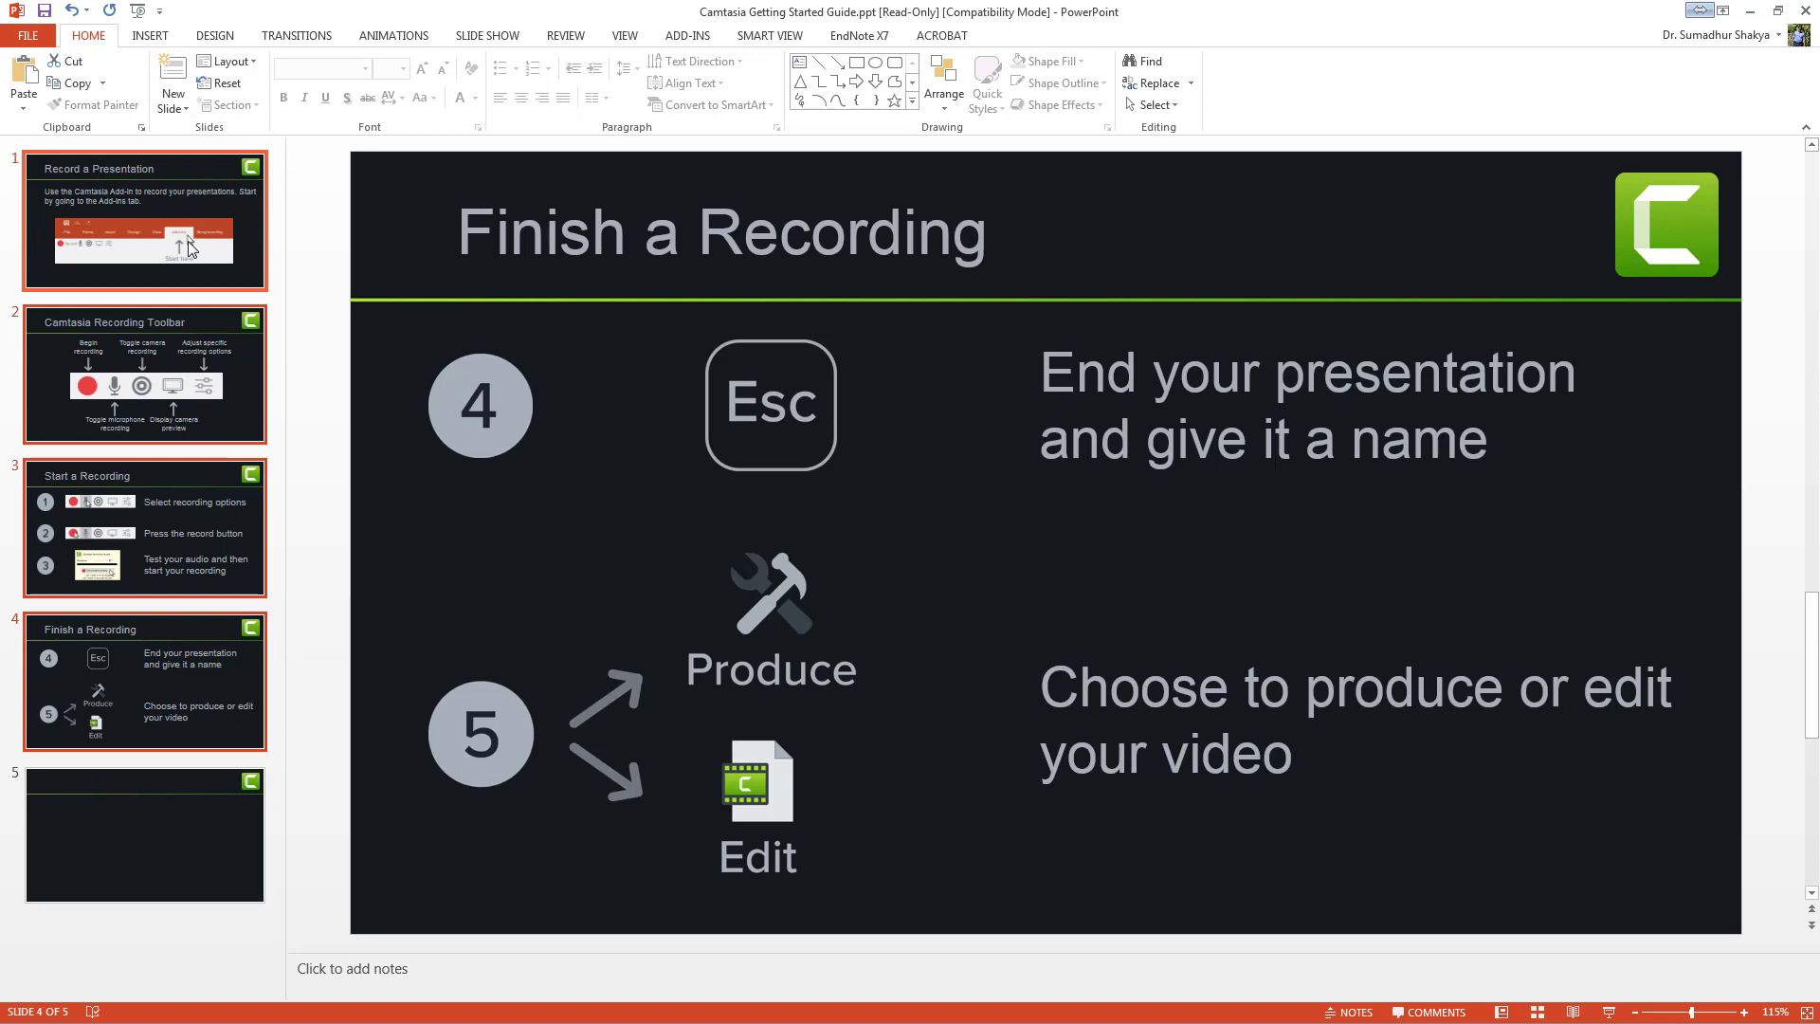
key(Delete)
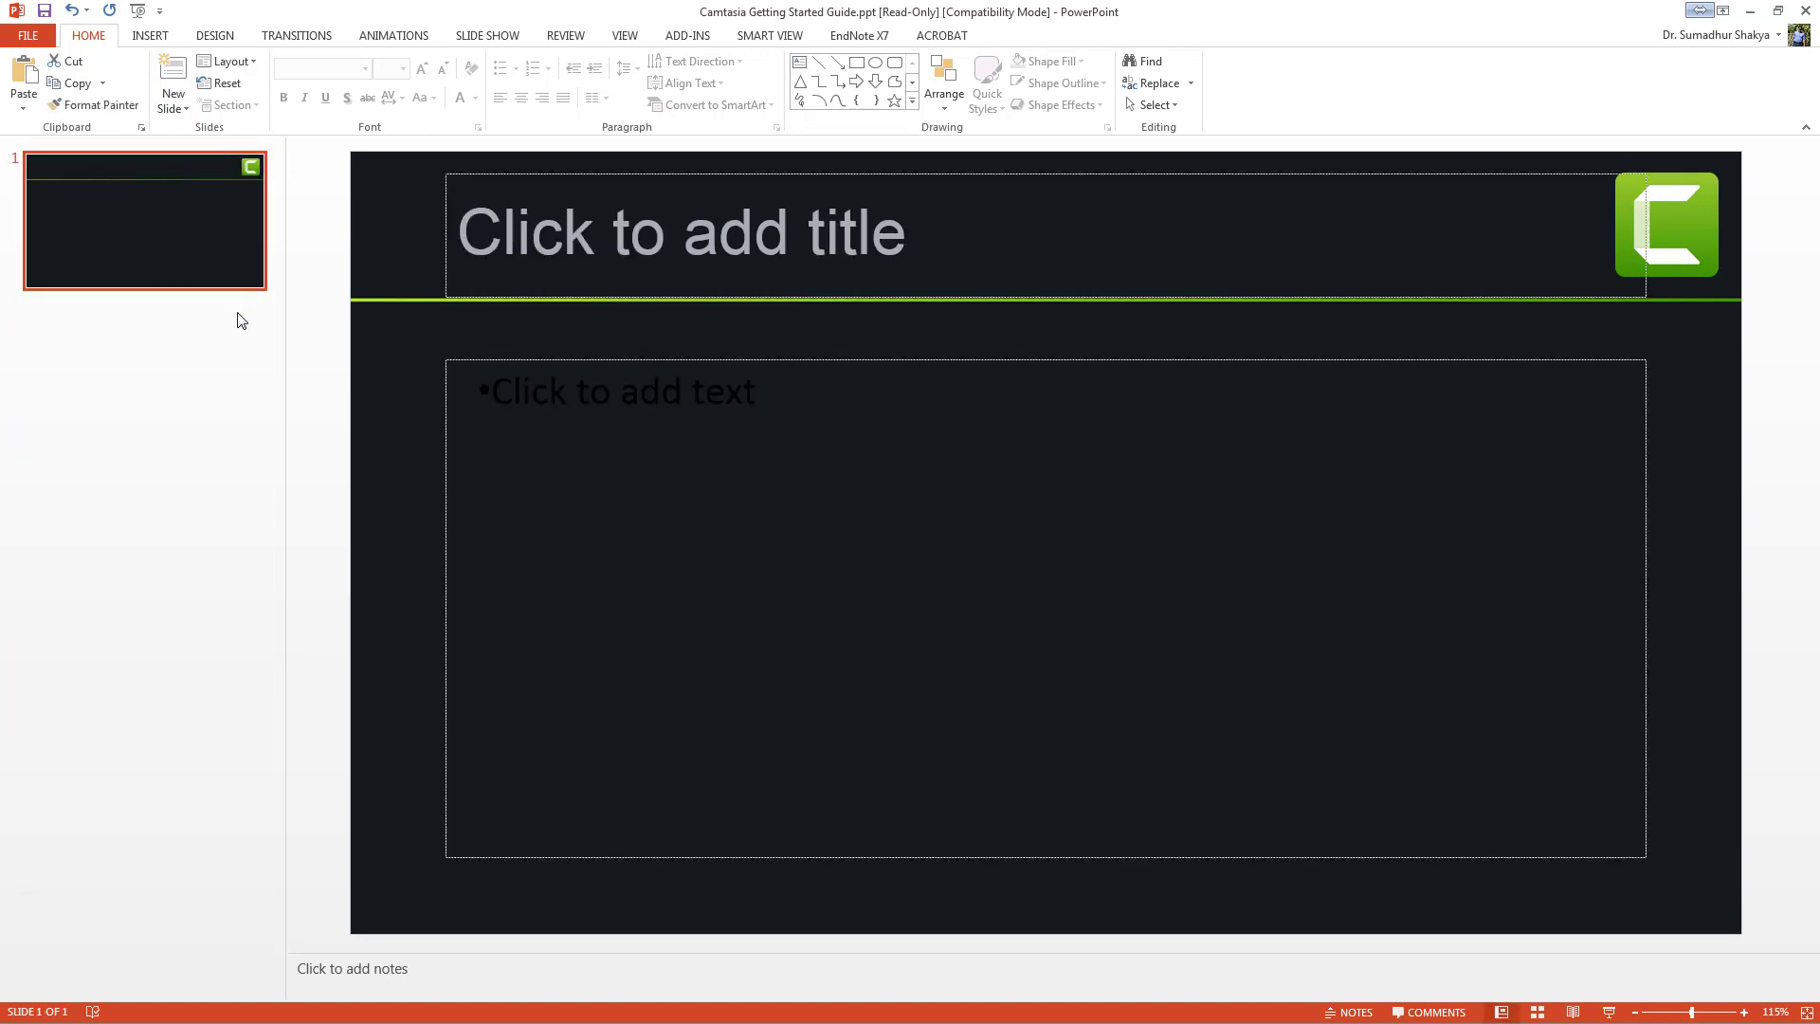
click(188, 108)
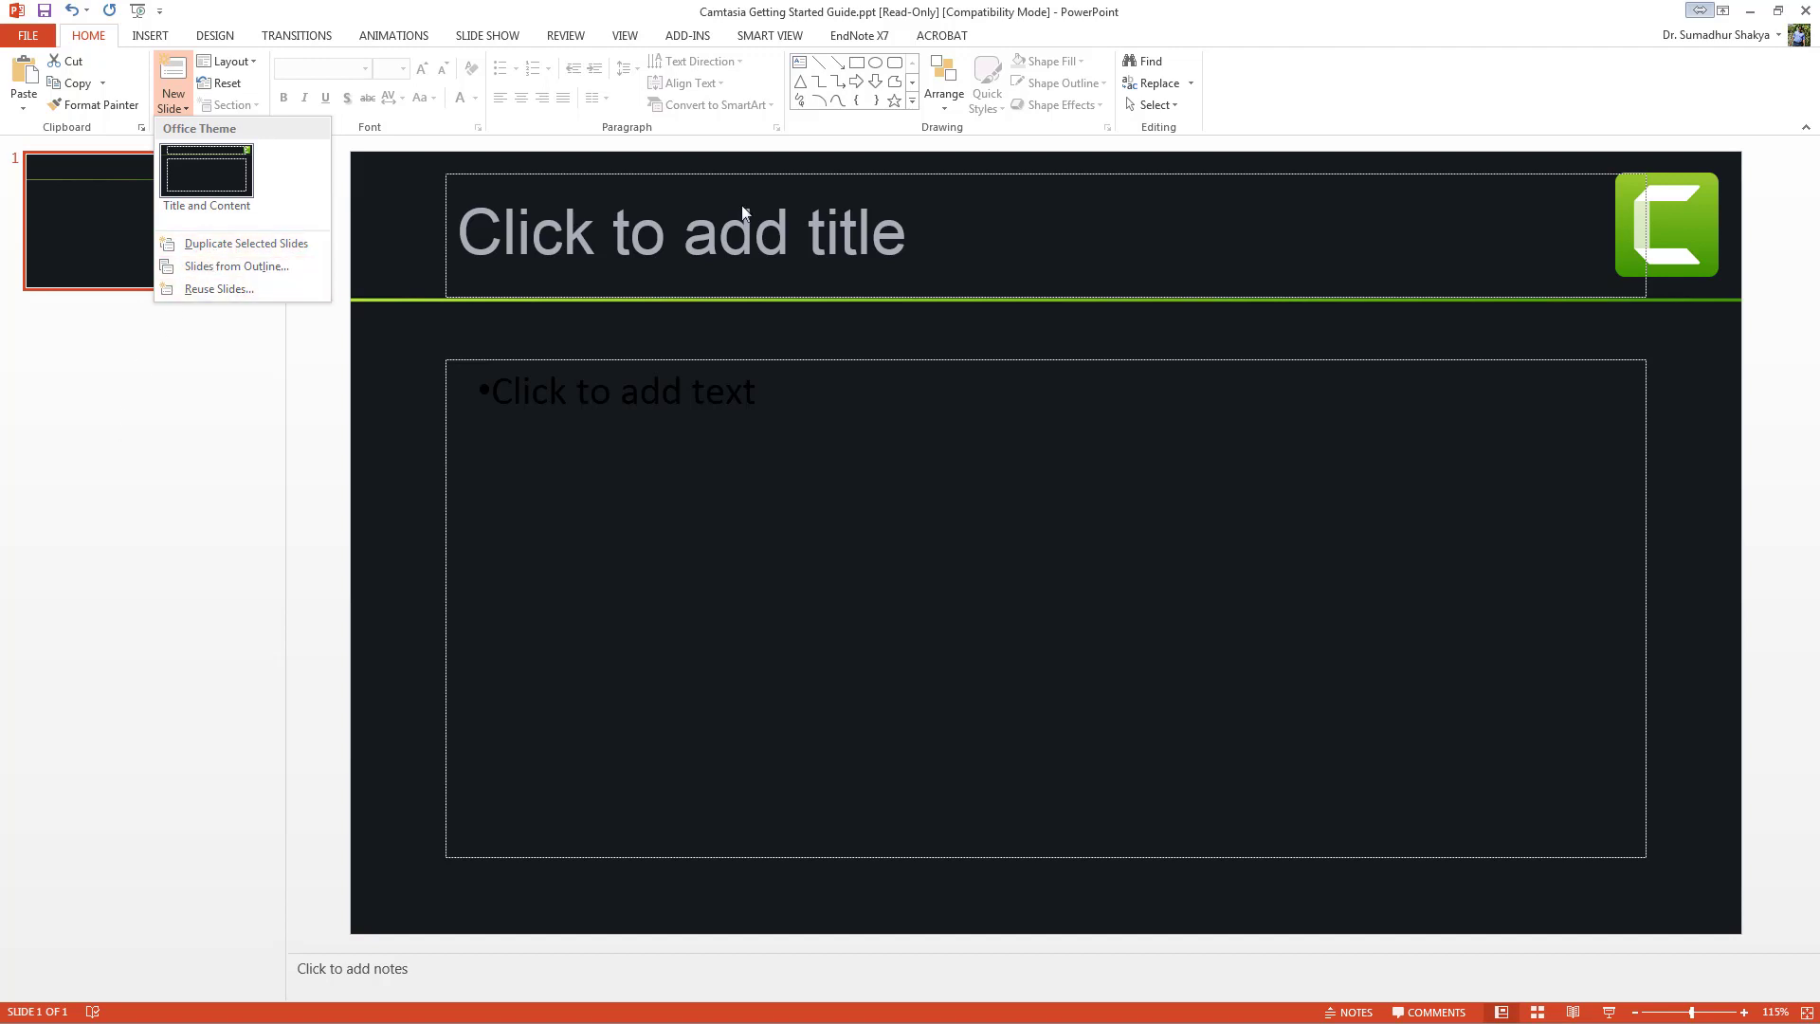
click(1805, 13)
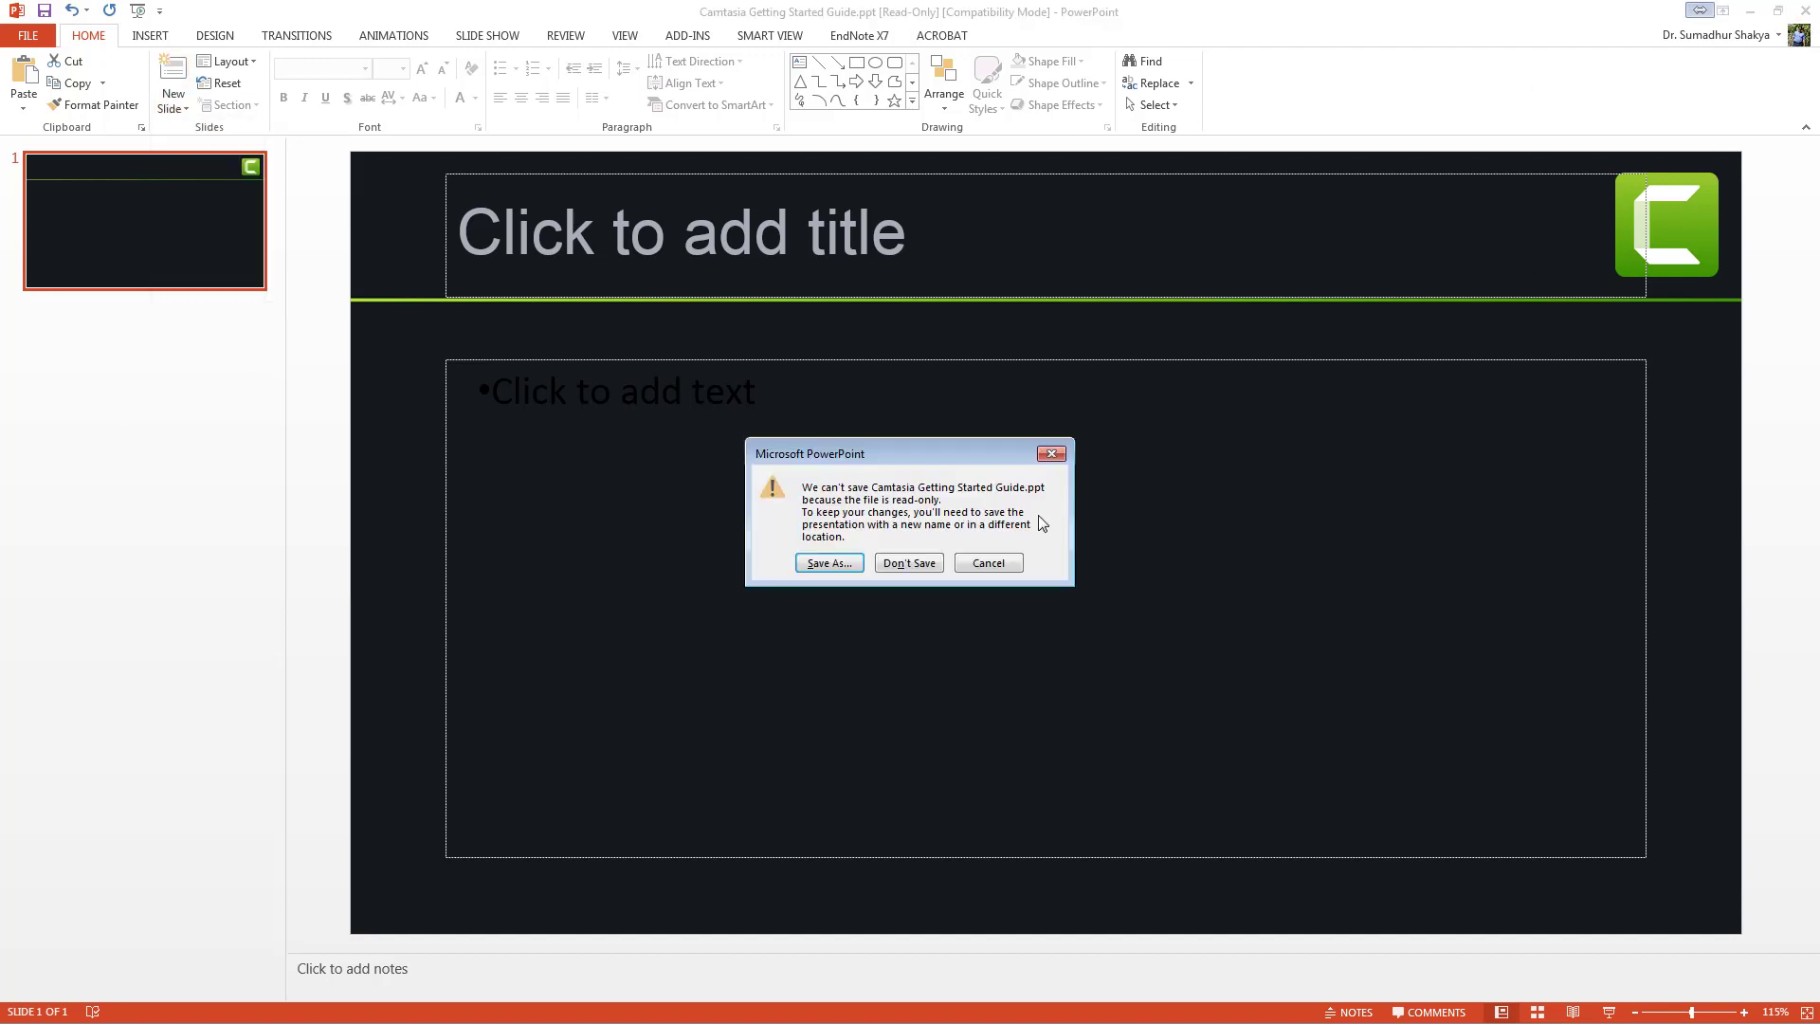
click(917, 563)
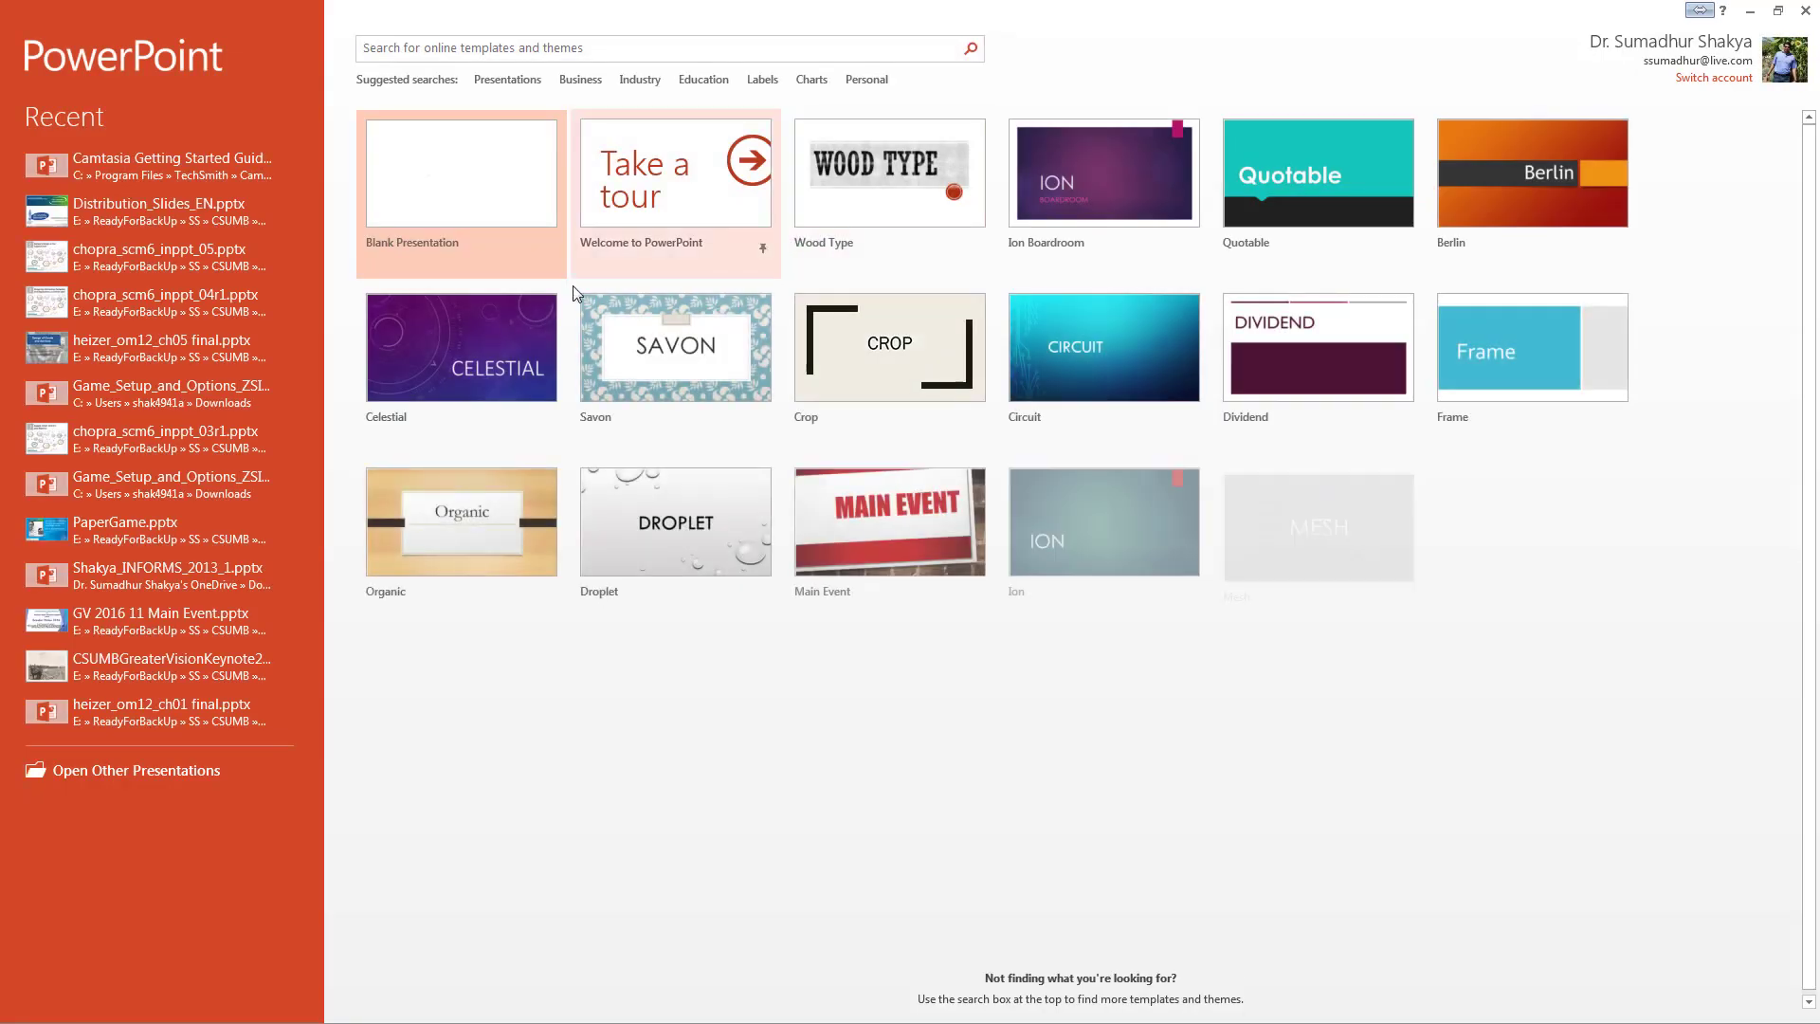
- Create a blank presentation and add a second slide with the Blank layout
click(435, 212)
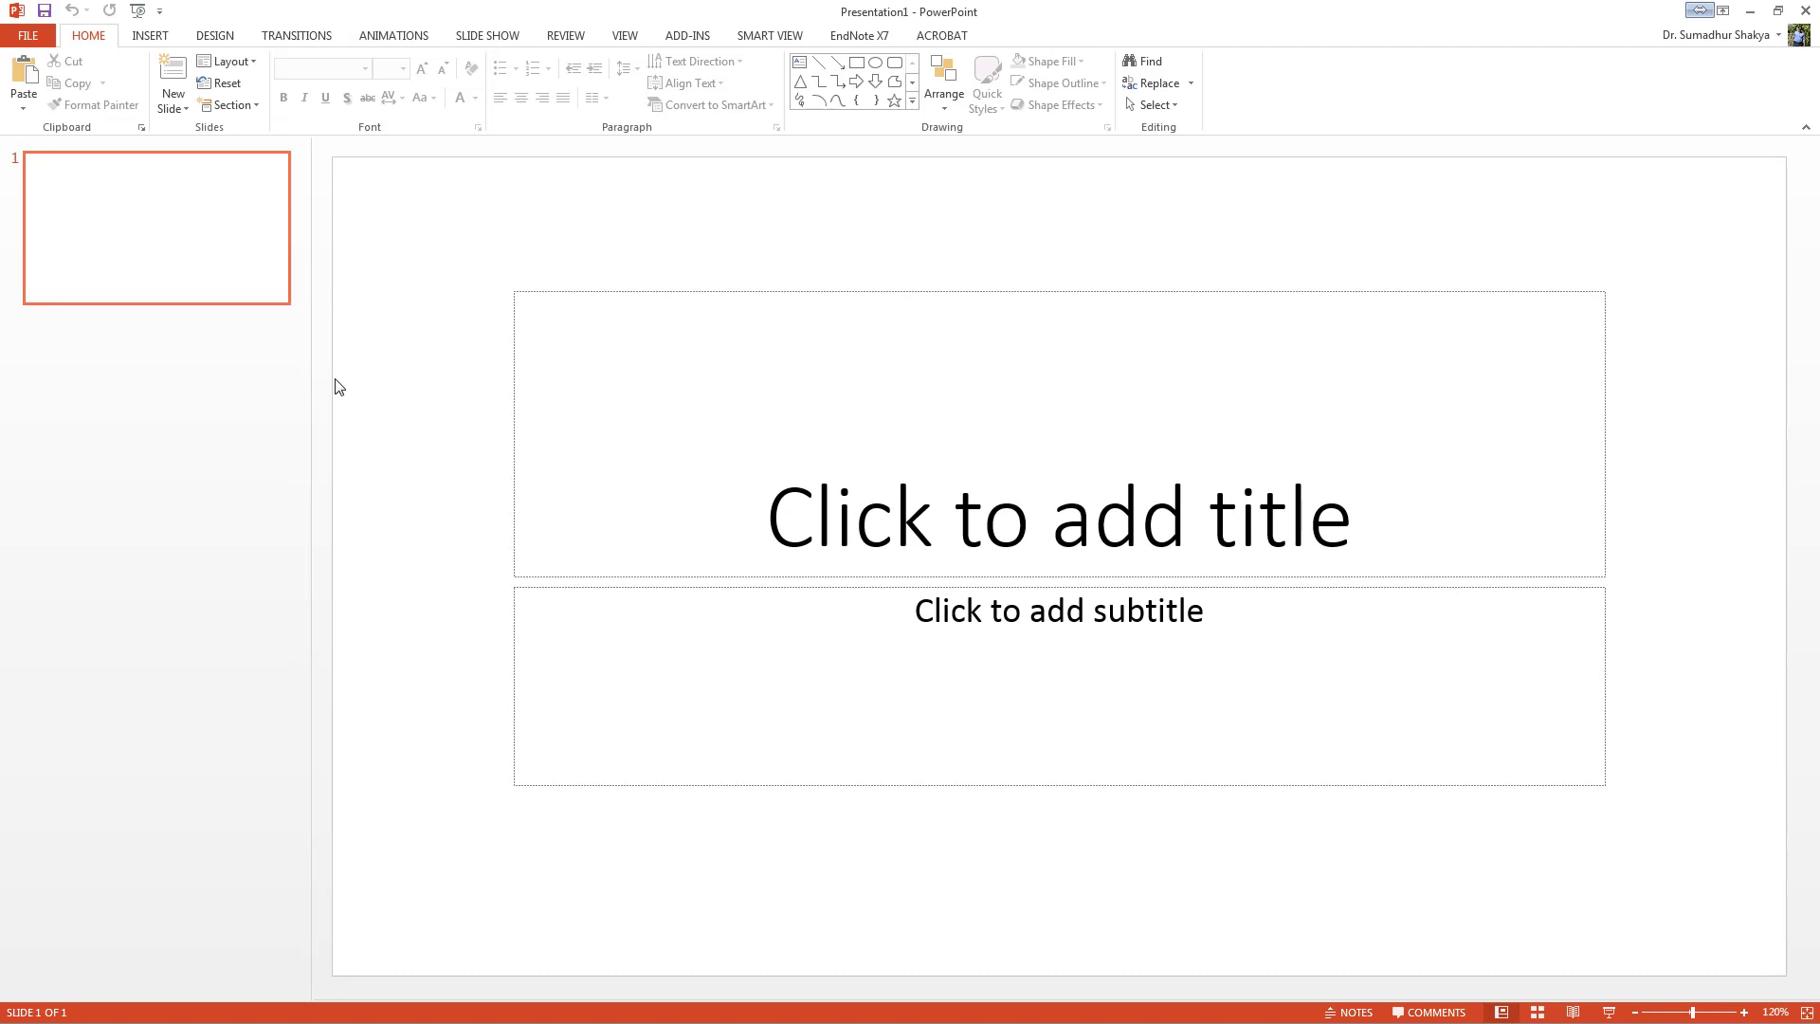
click(174, 102)
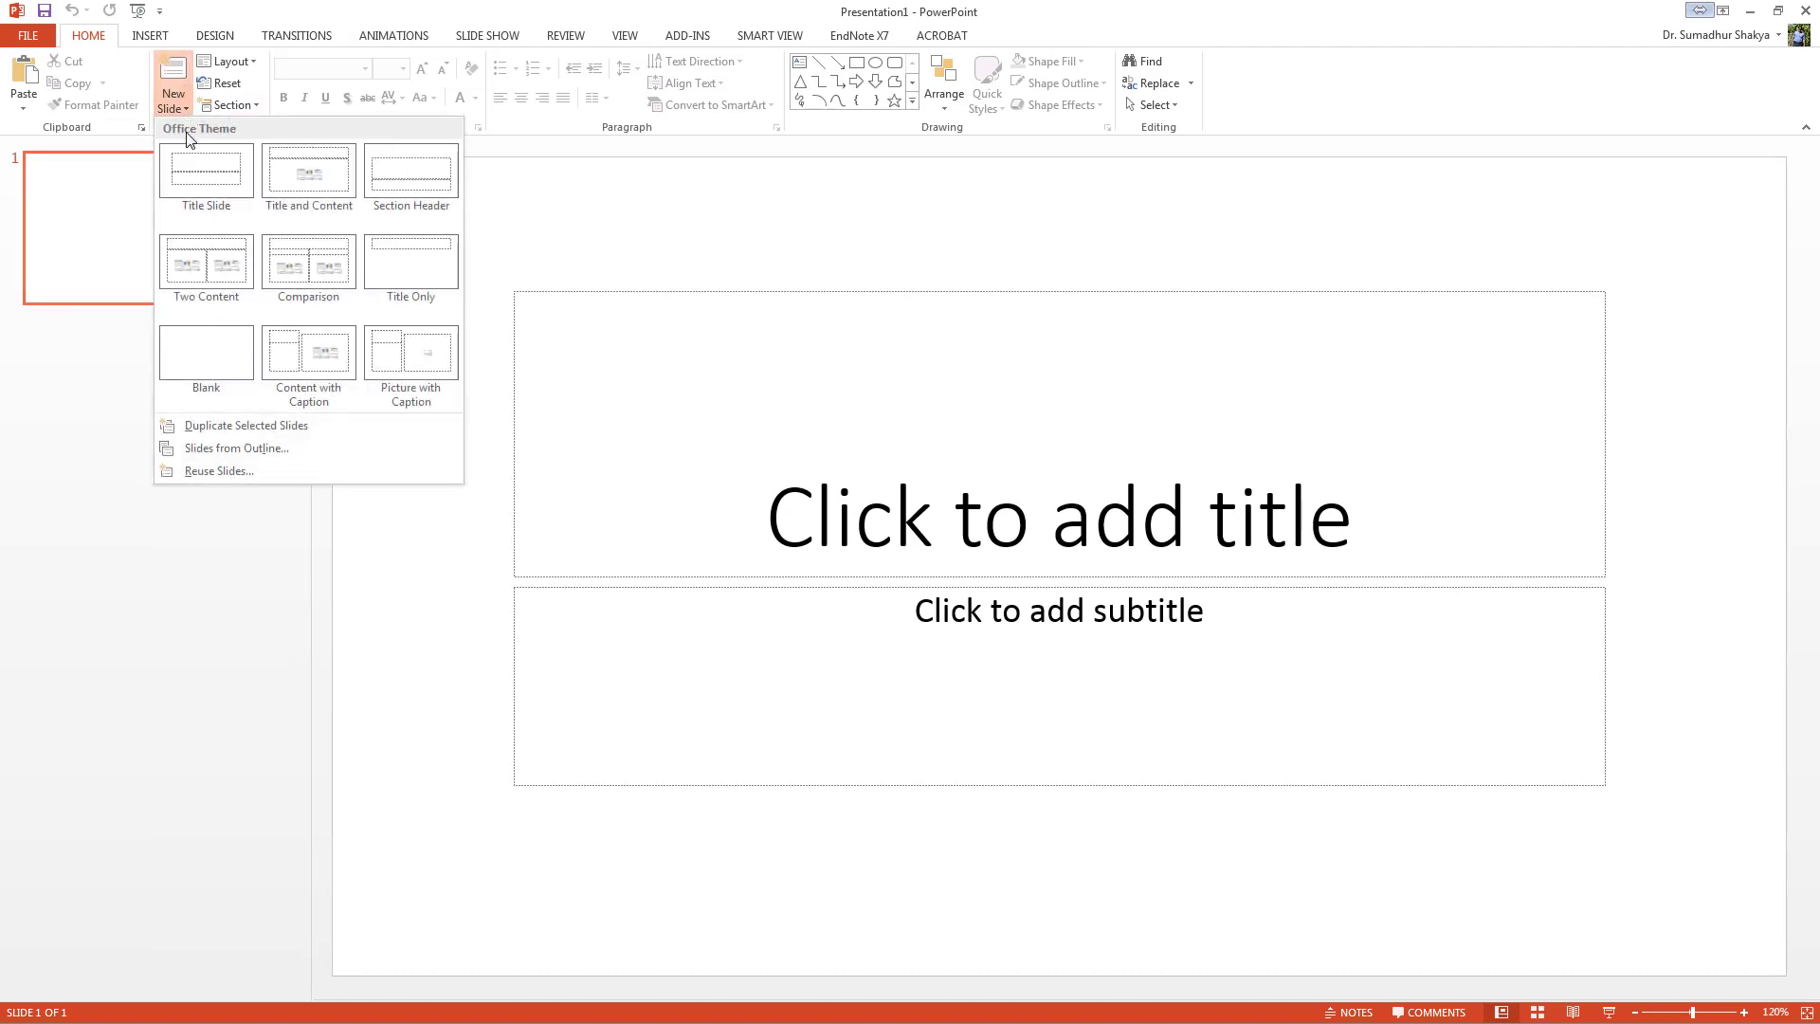
click(195, 359)
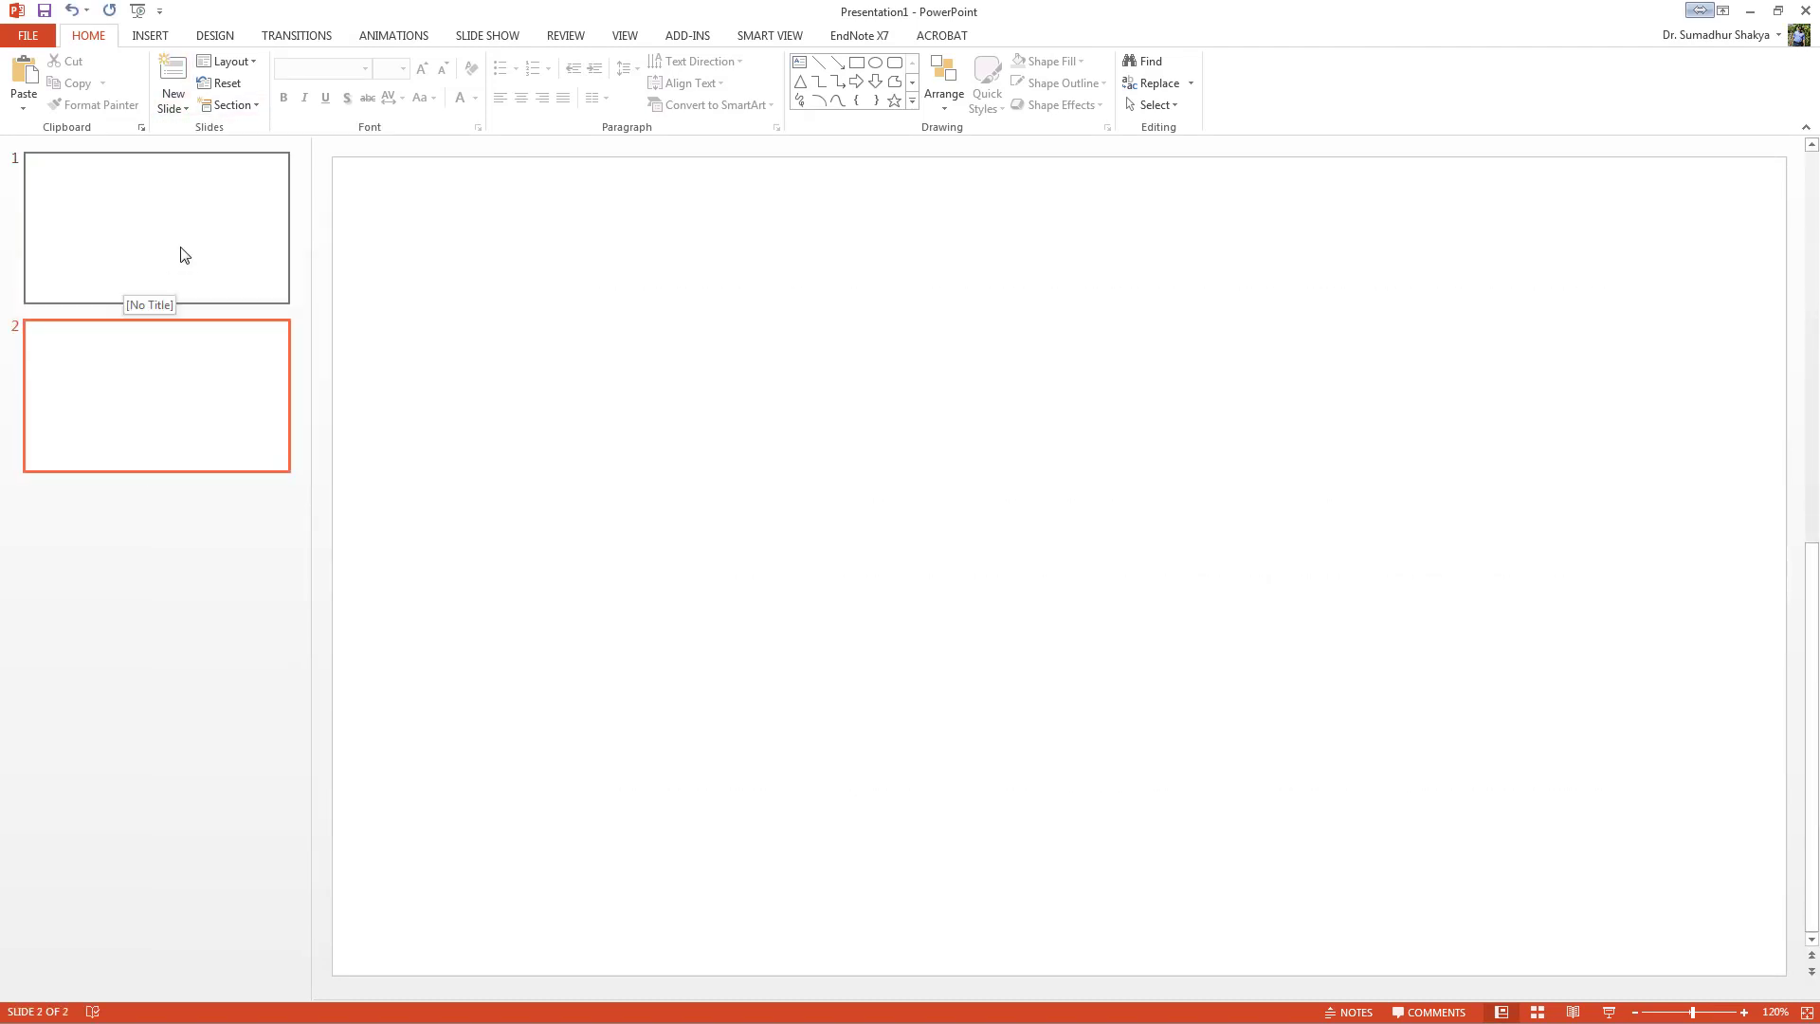
- Start inserting a picture on slide 2, and copy the path of the GIS Maps folder from the xplorer² file manager
click(143, 38)
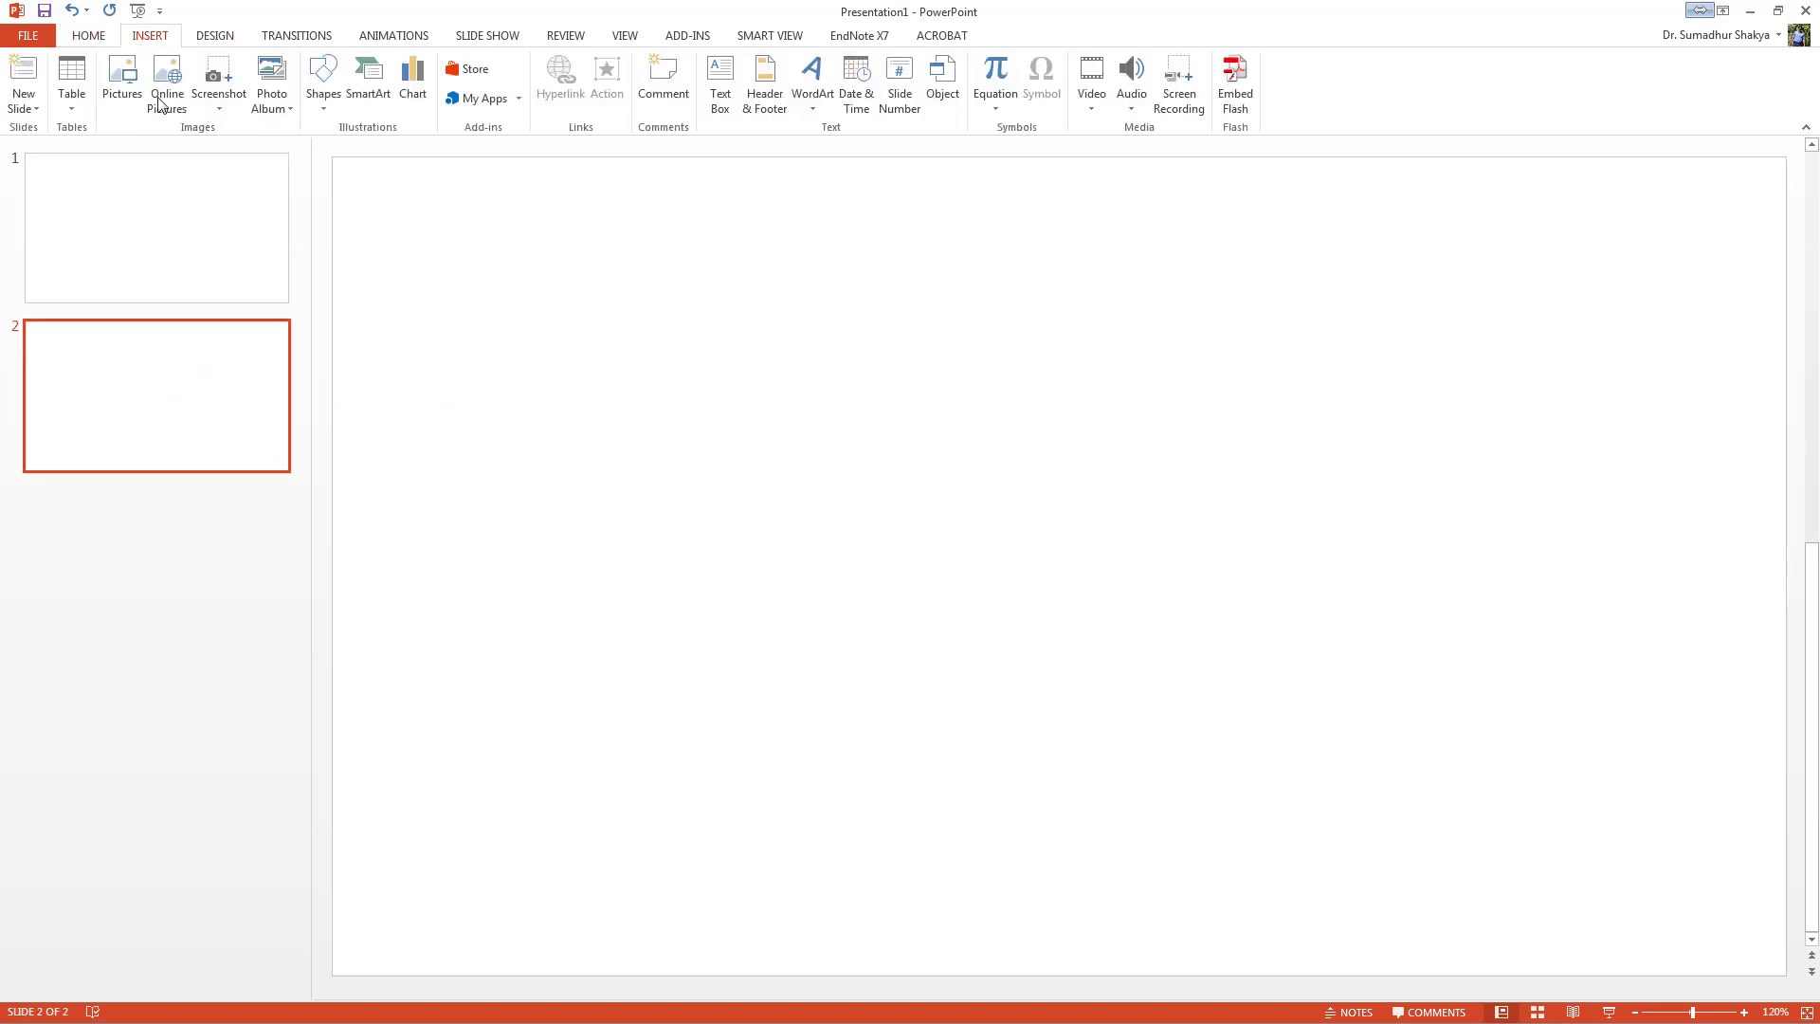
click(122, 80)
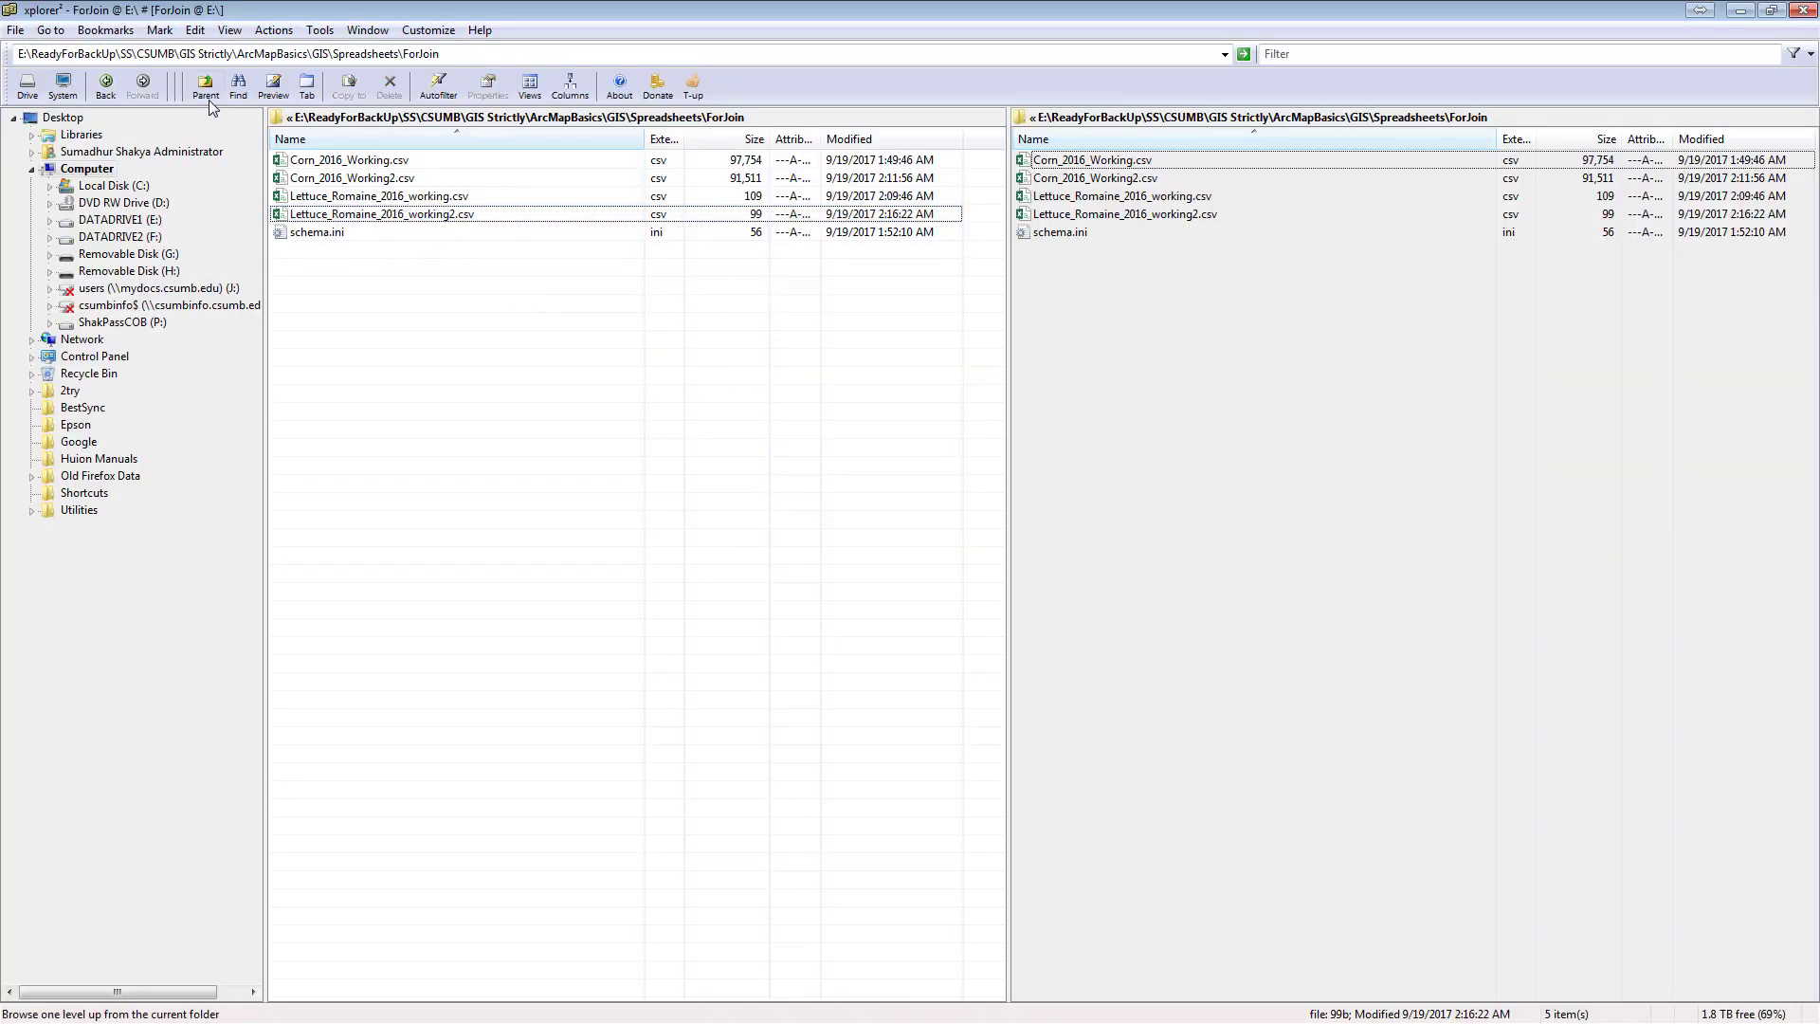
click(209, 99)
double_click(339, 197)
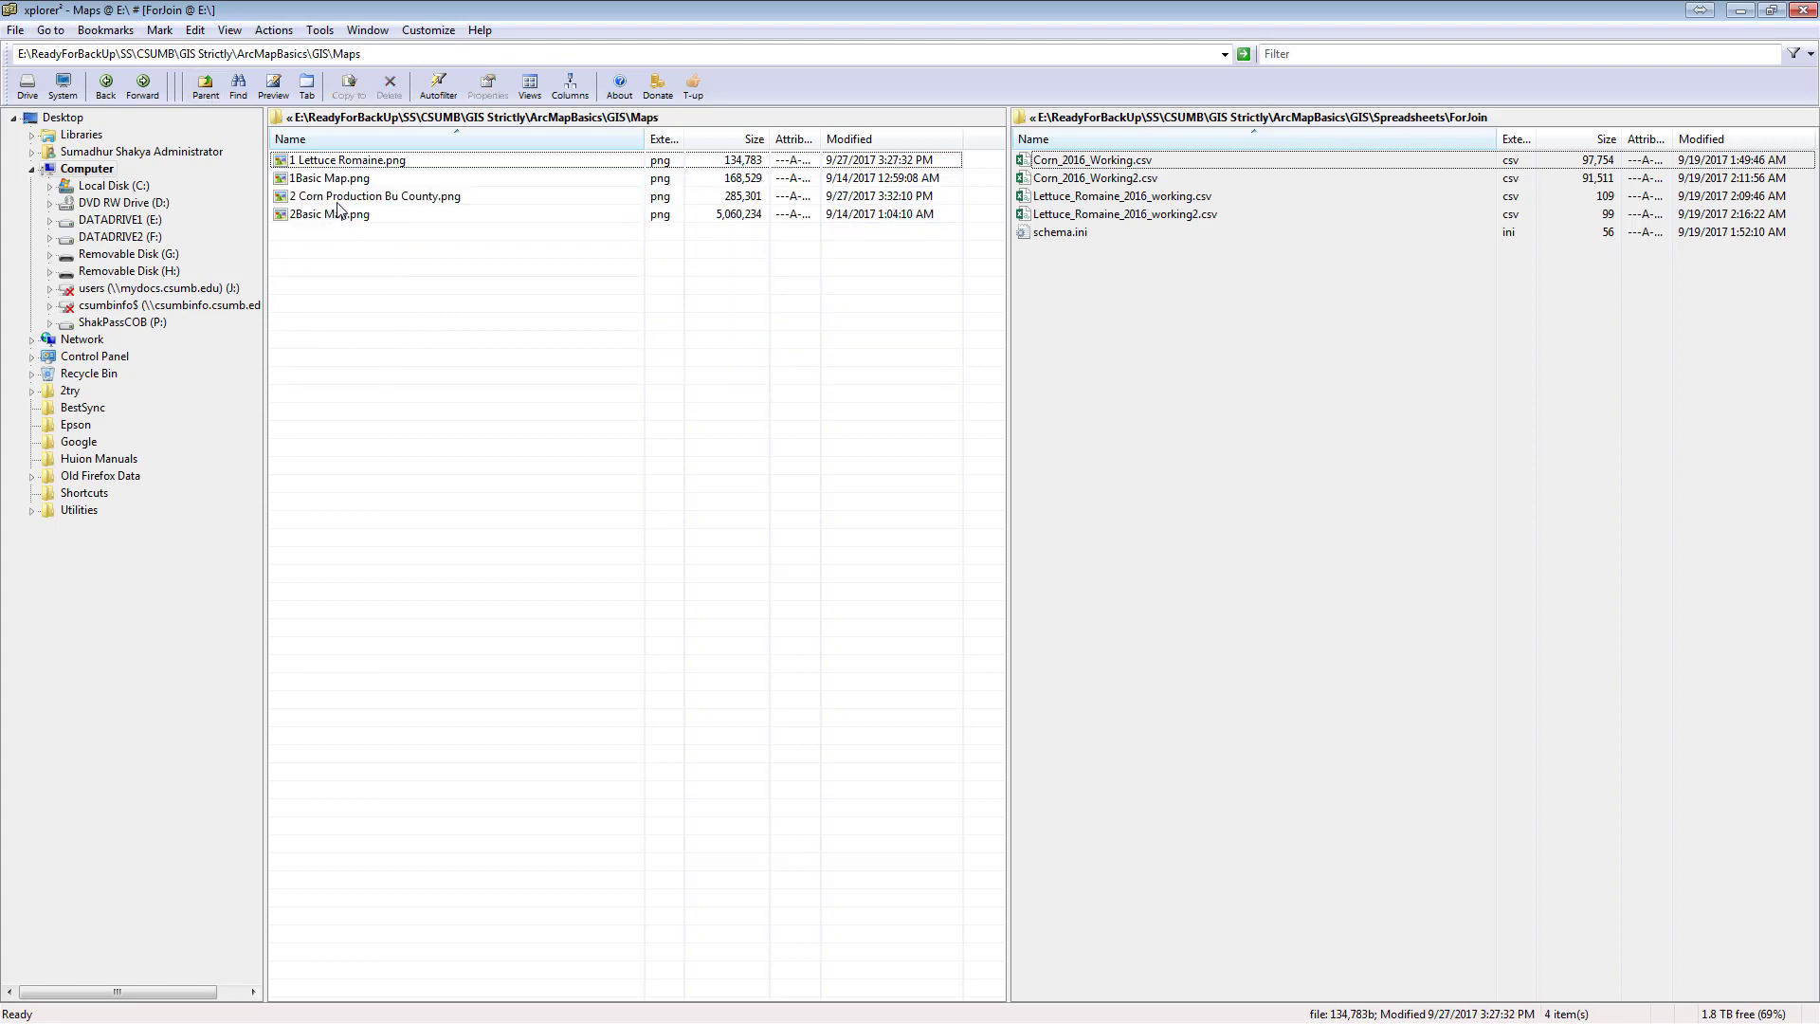
click(443, 57)
key(ctrl+c)
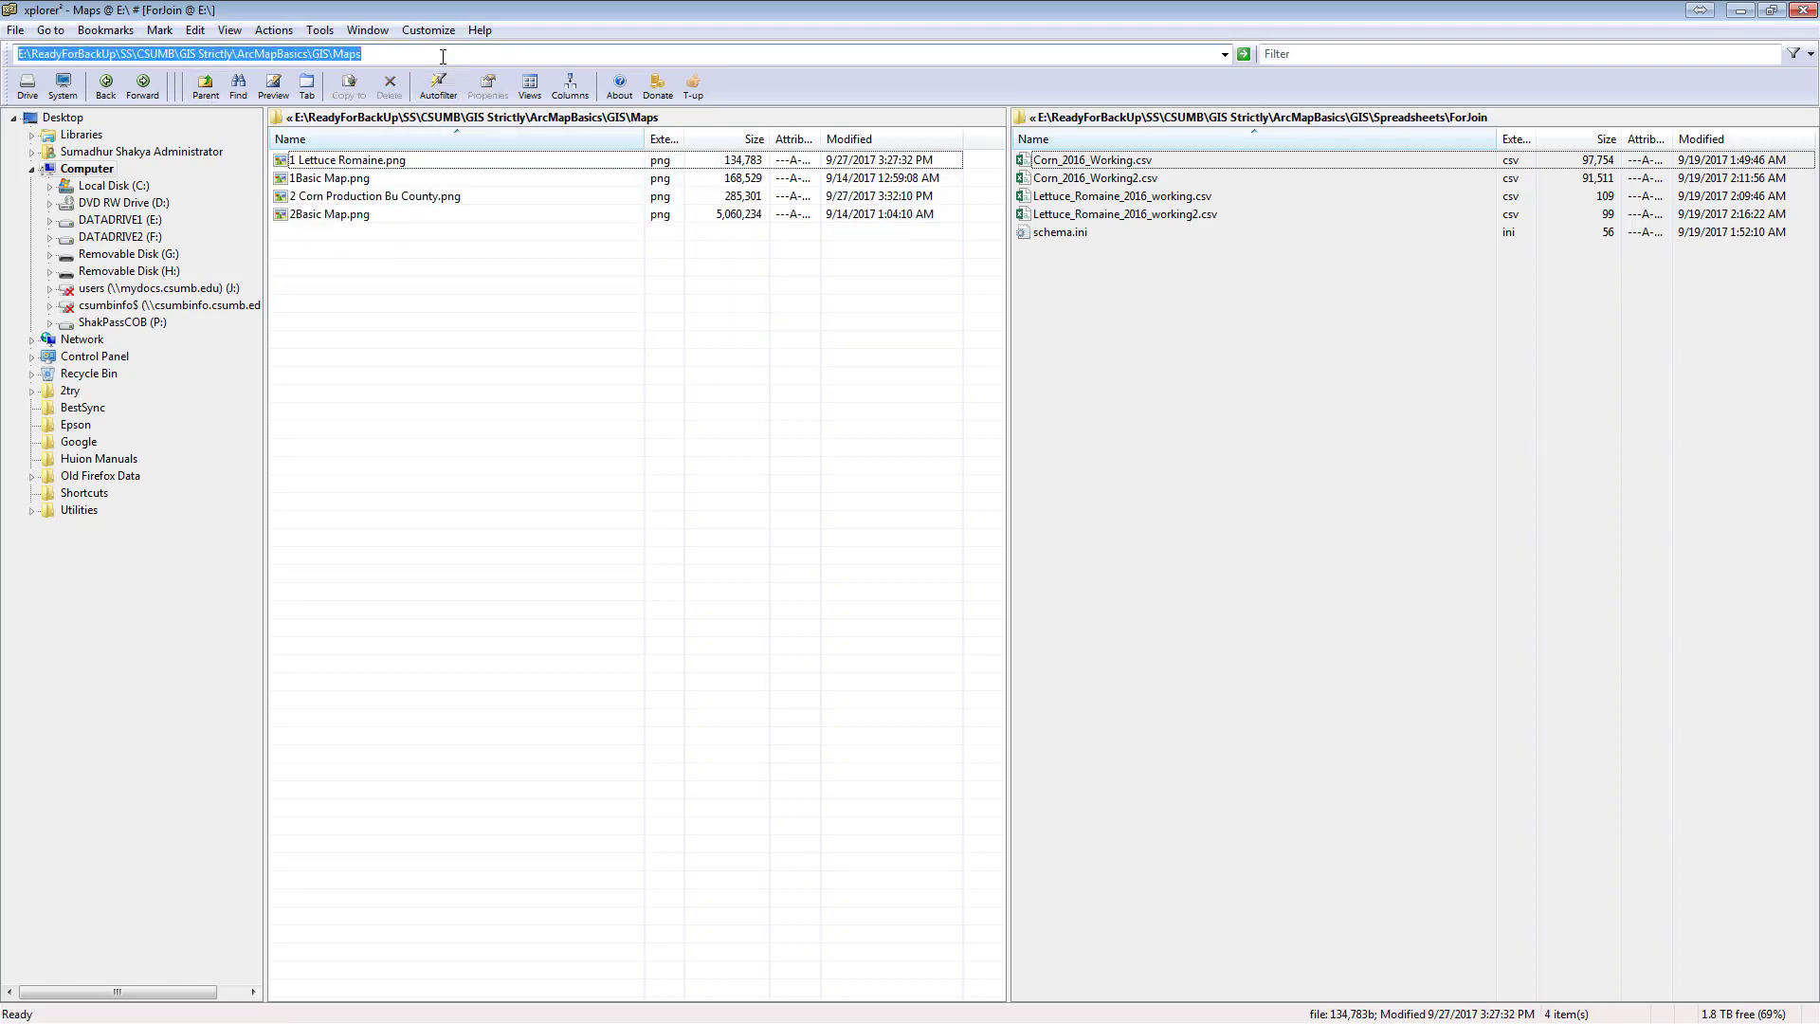
- Switch back to PowerPoint and insert 1 Lettuce Romaine.png from the copied Maps folder path
key(alt+Tab)
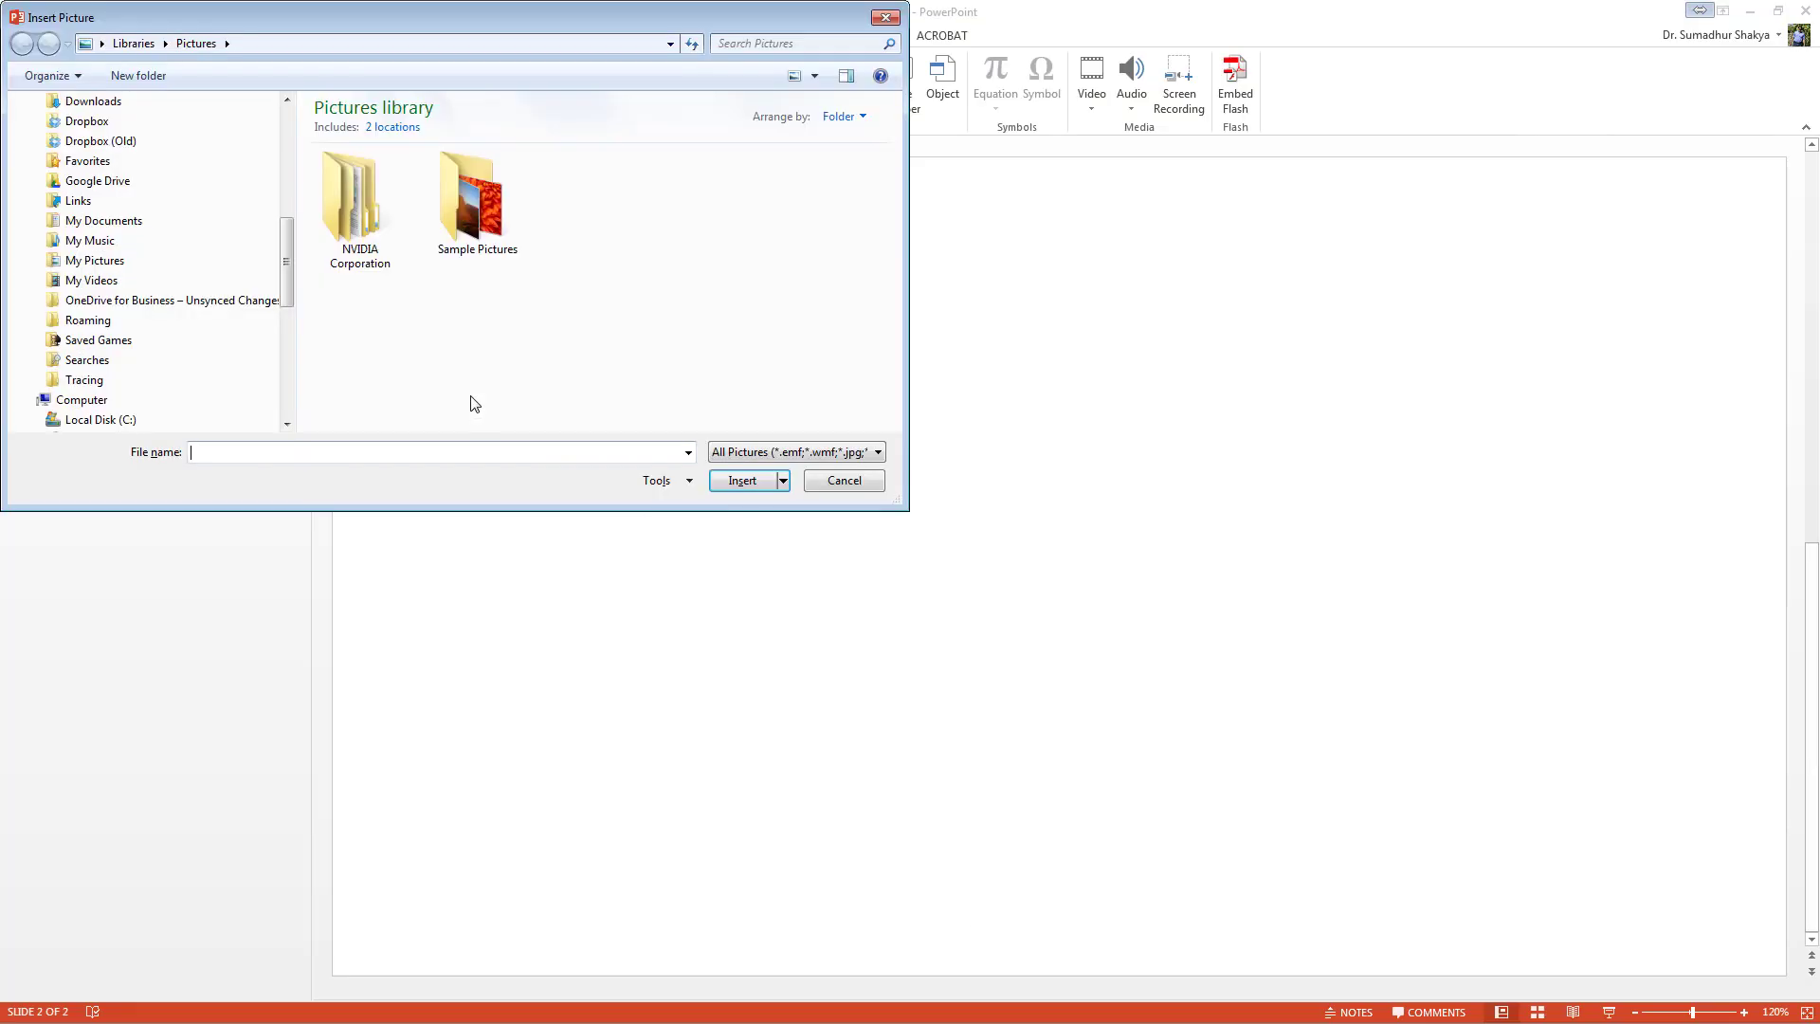
key(ctrl+v)
key(Return)
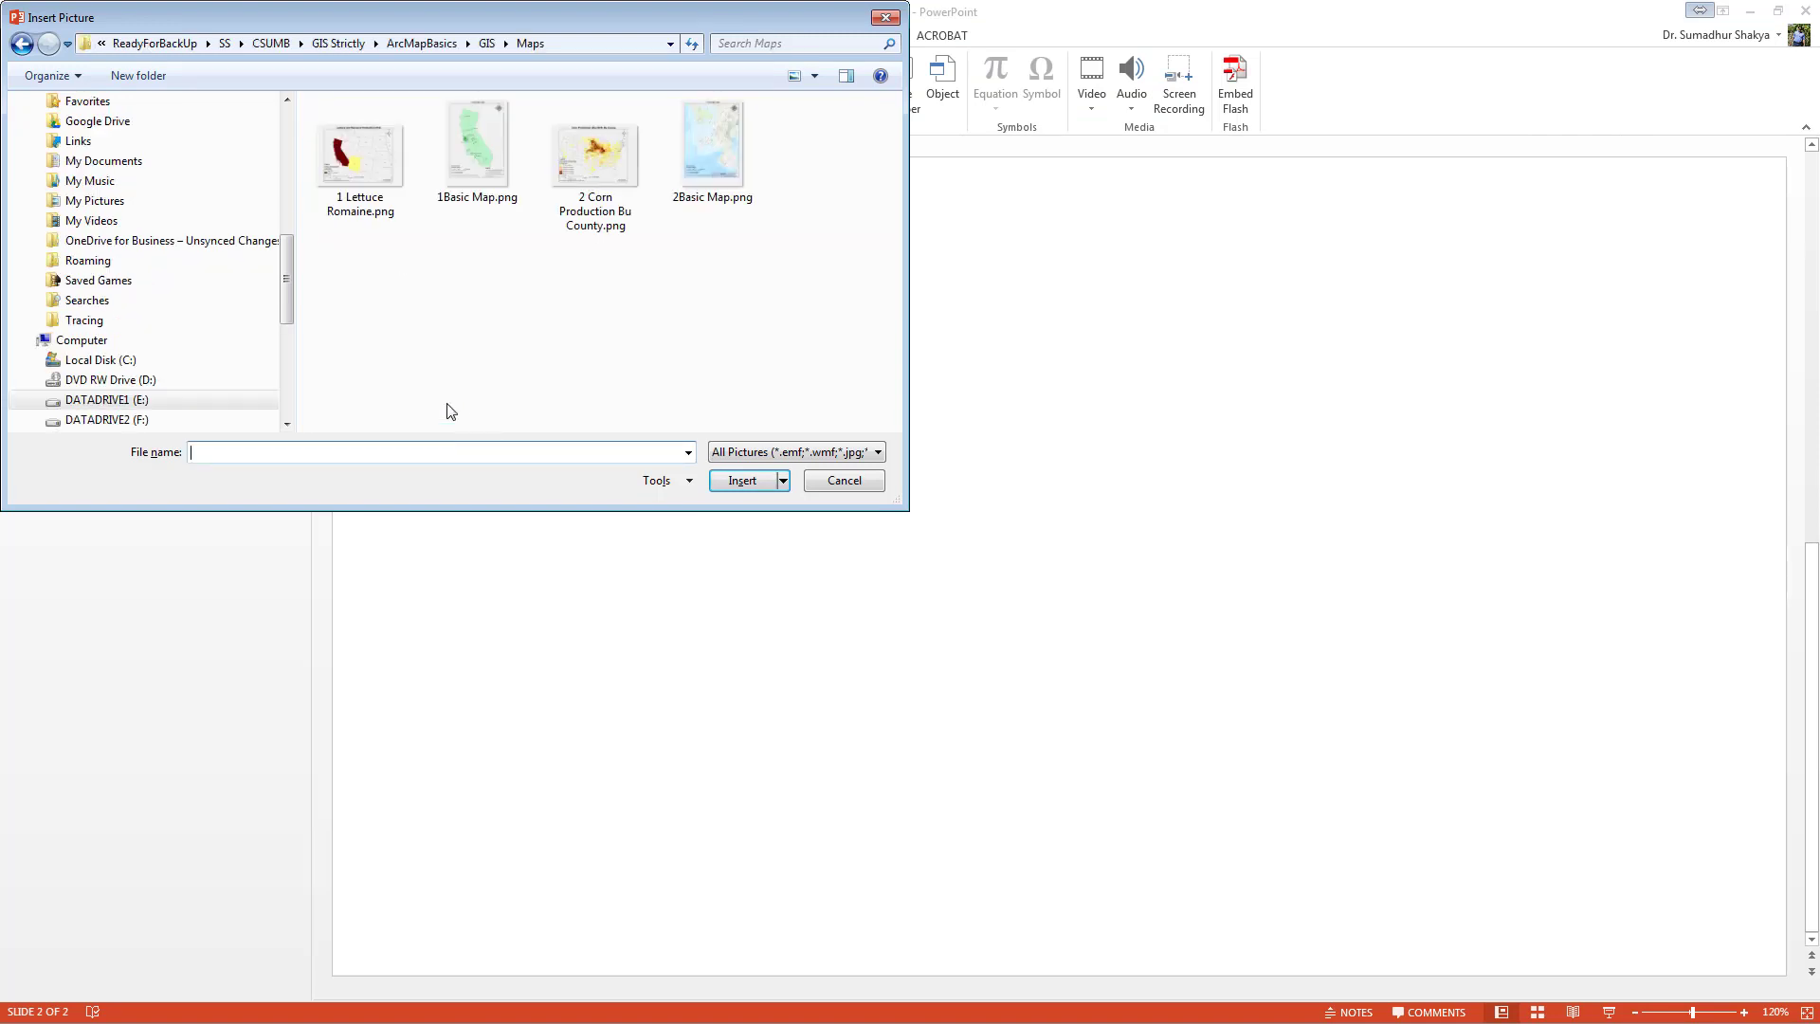
double_click(384, 178)
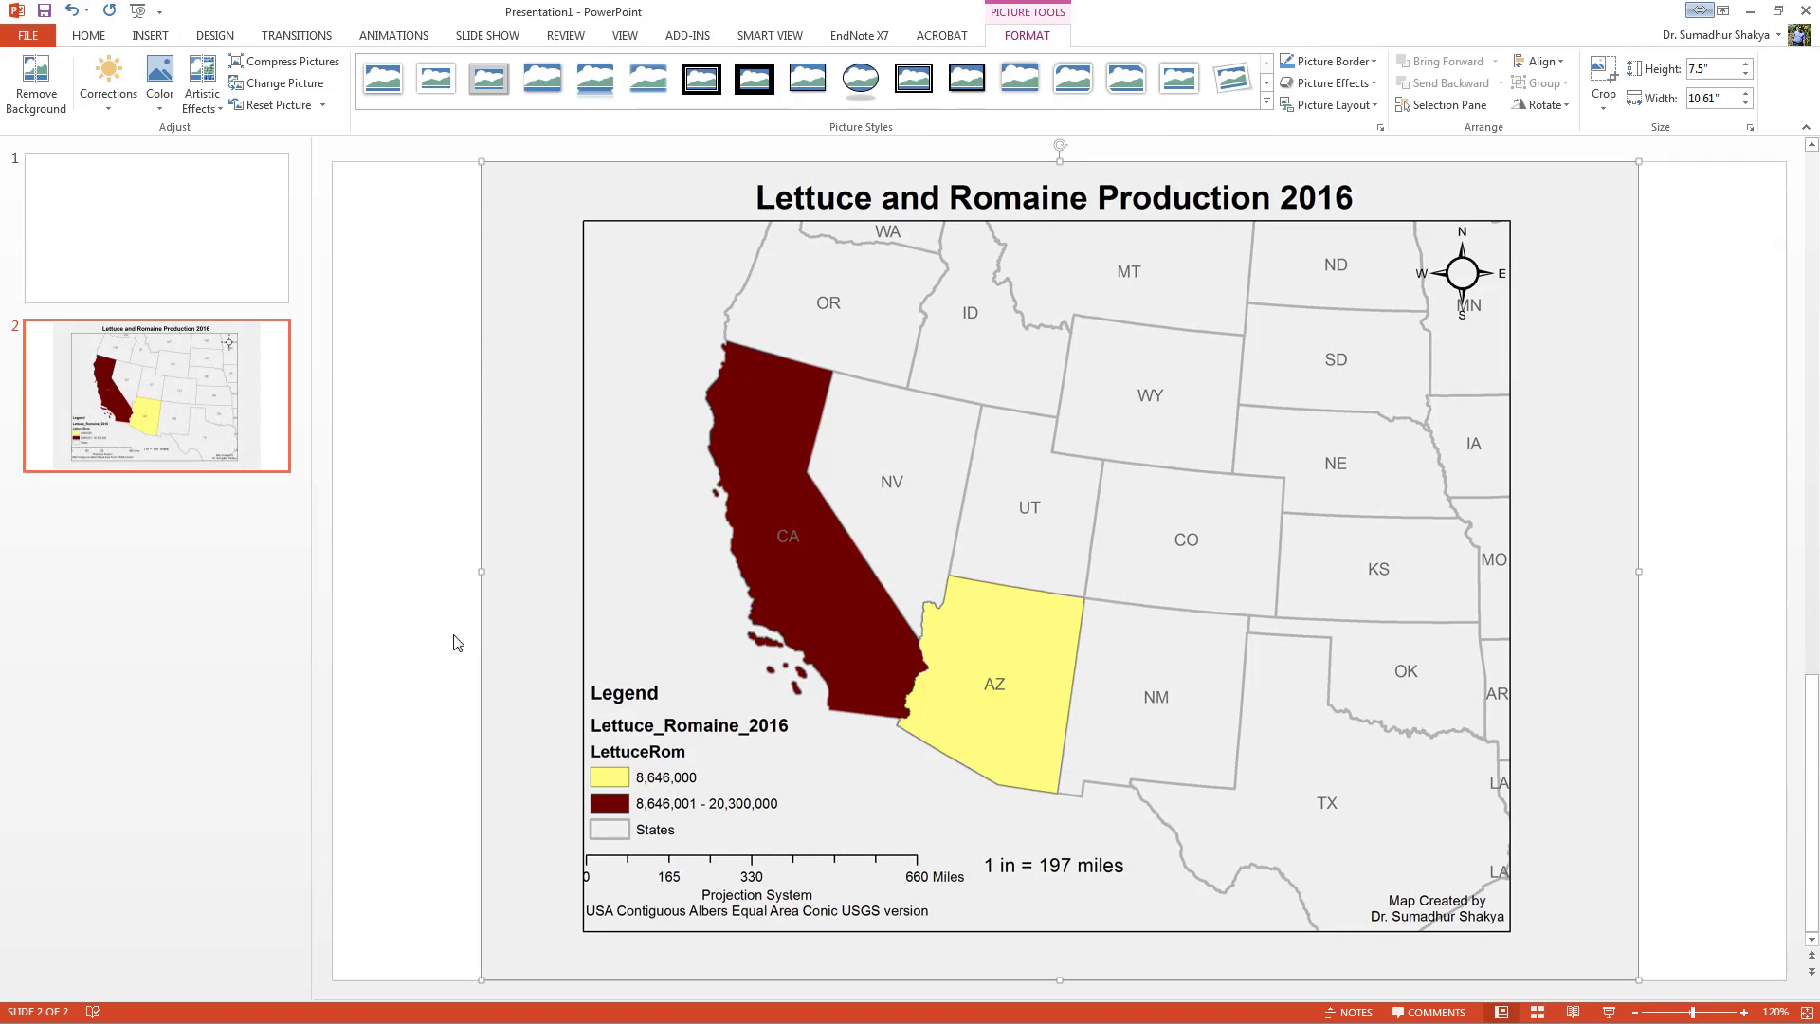
- Add a third slide with the Blank layout after the lettuce map slide
click(157, 542)
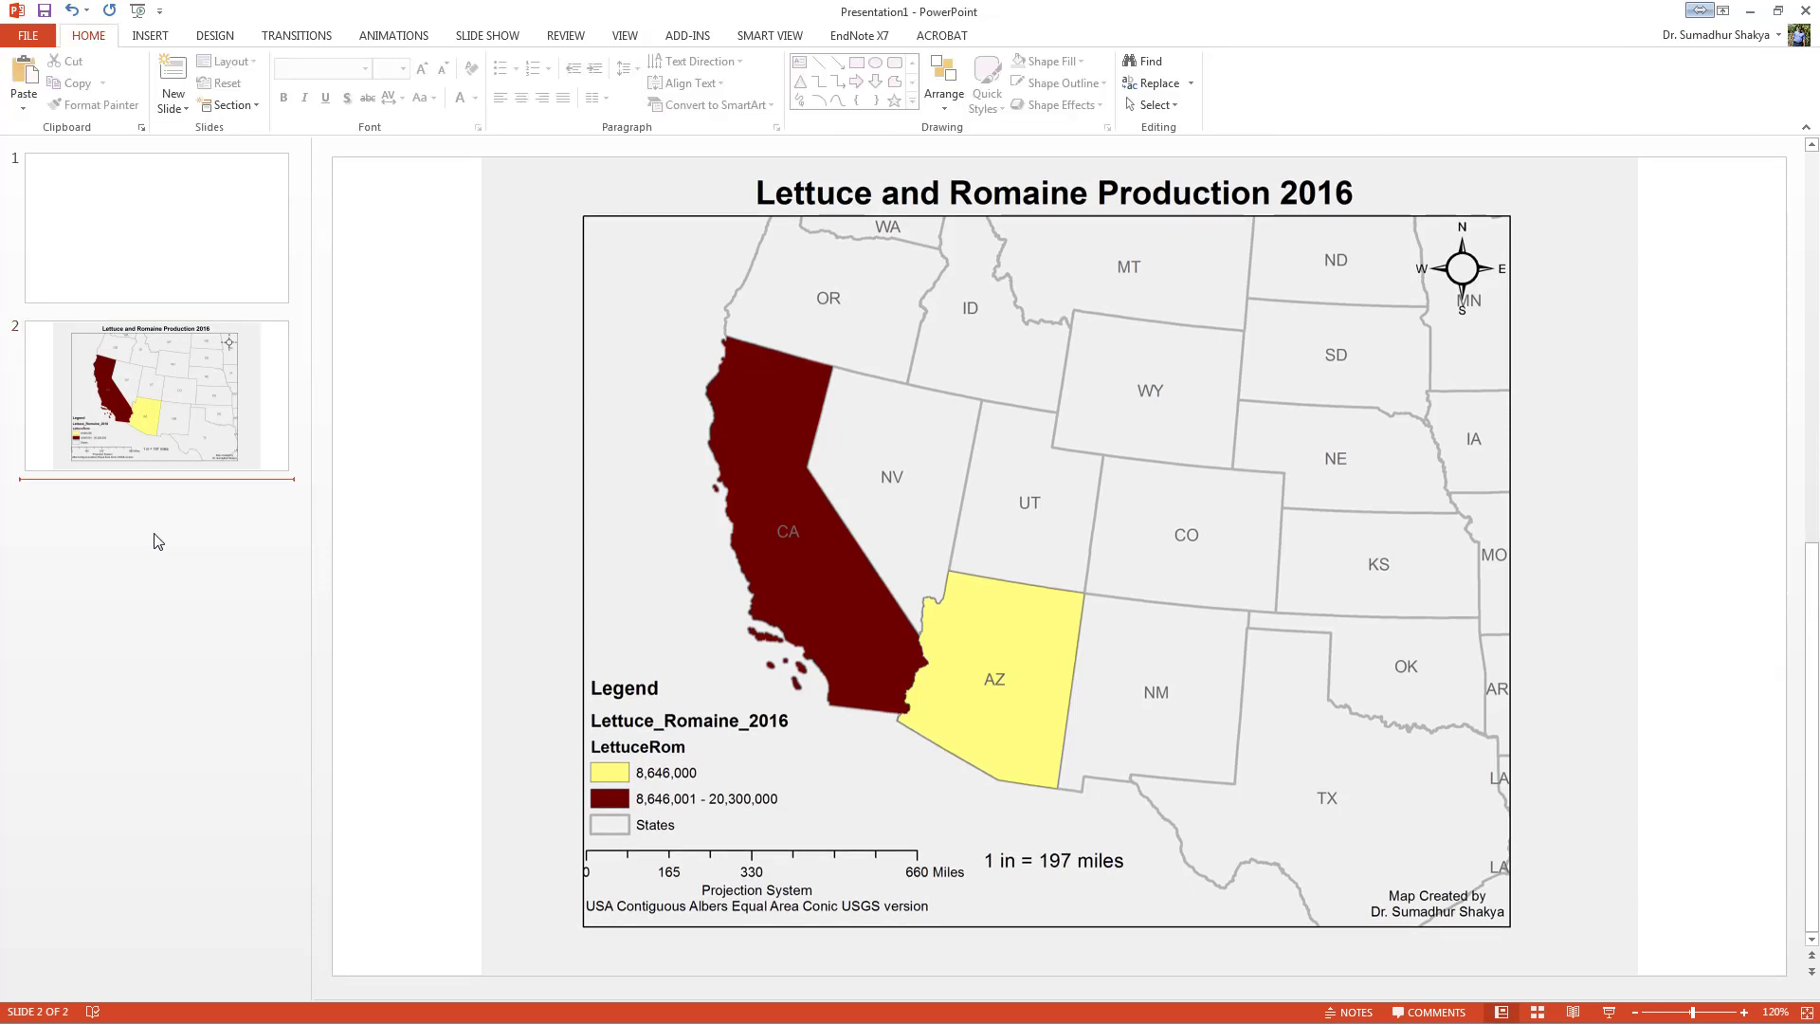
click(189, 459)
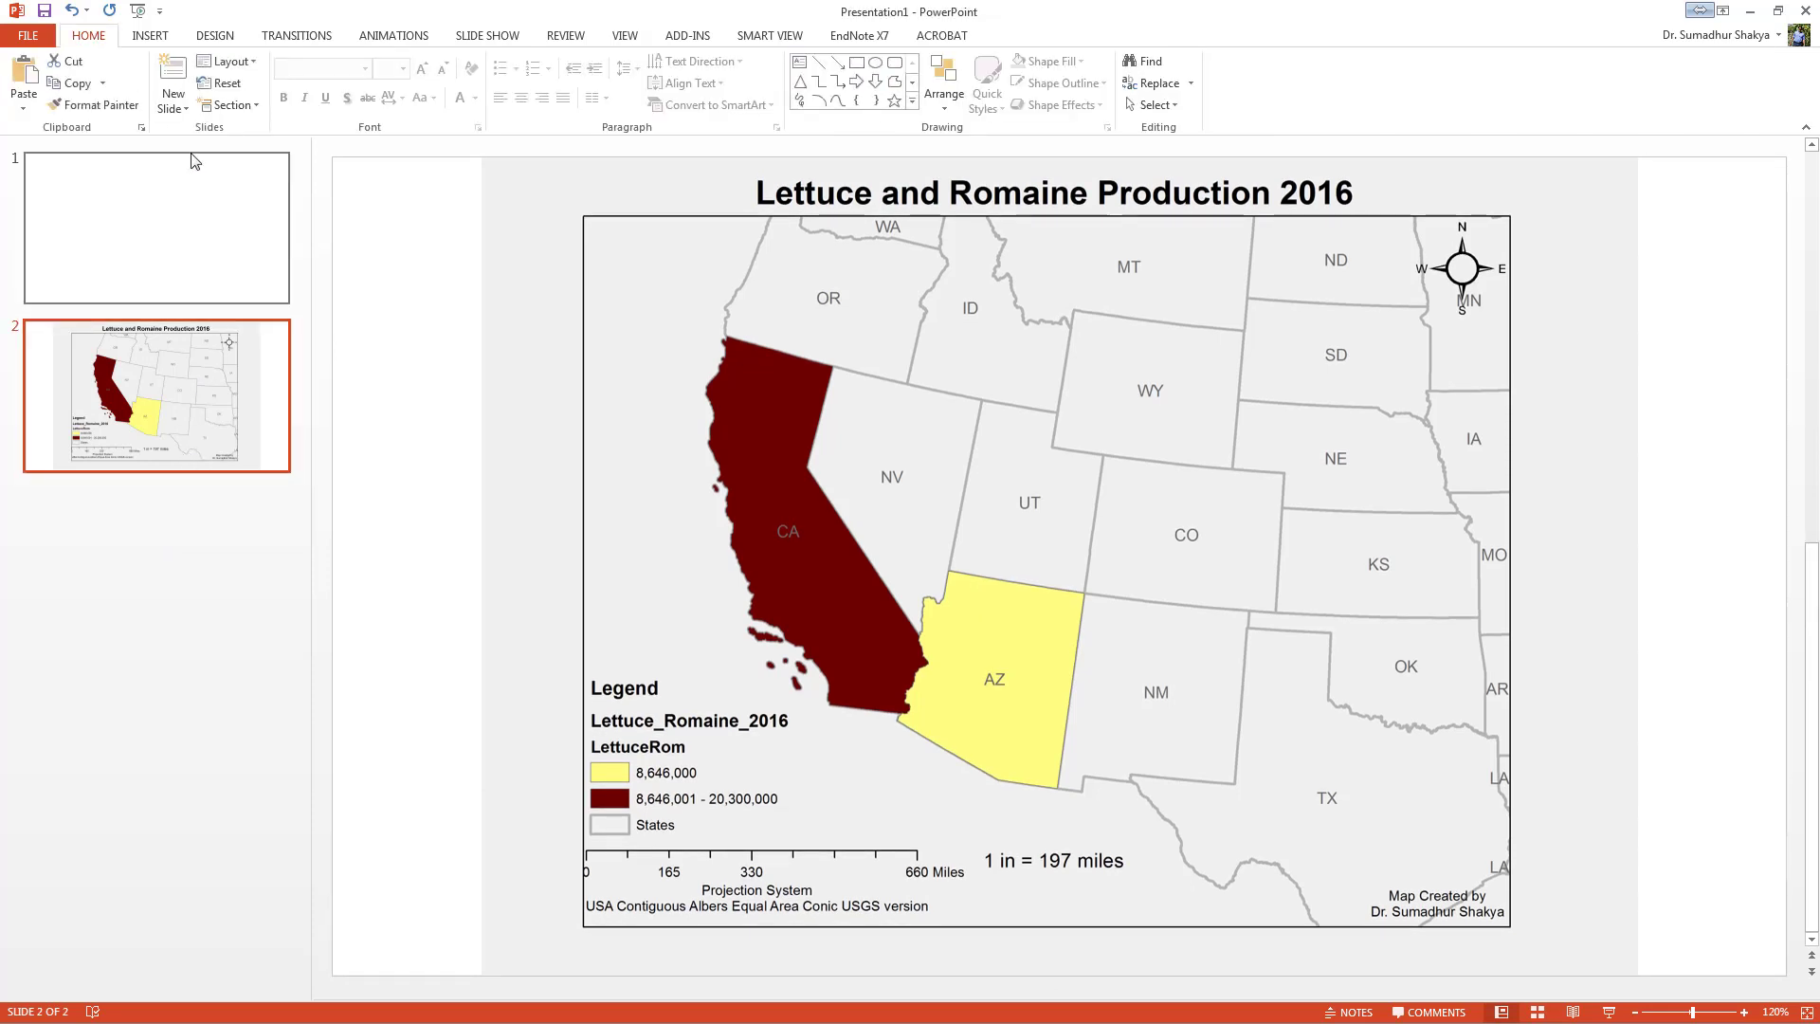
click(176, 104)
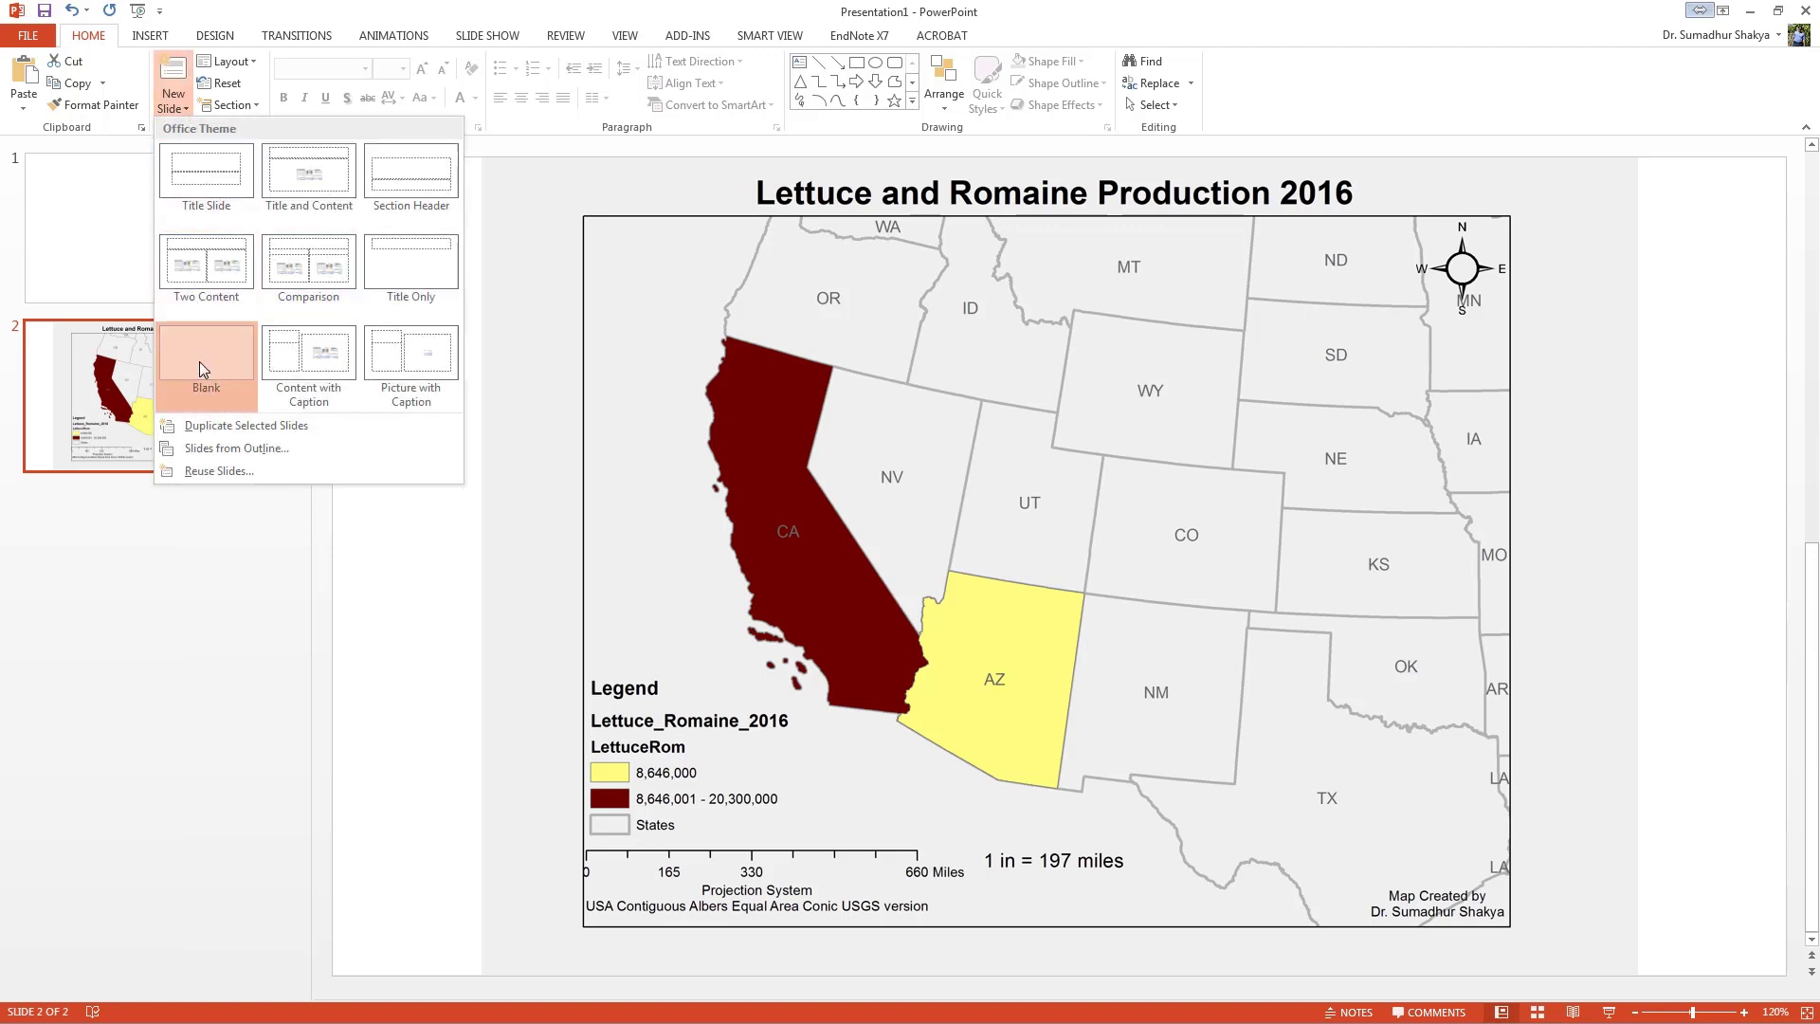
click(199, 361)
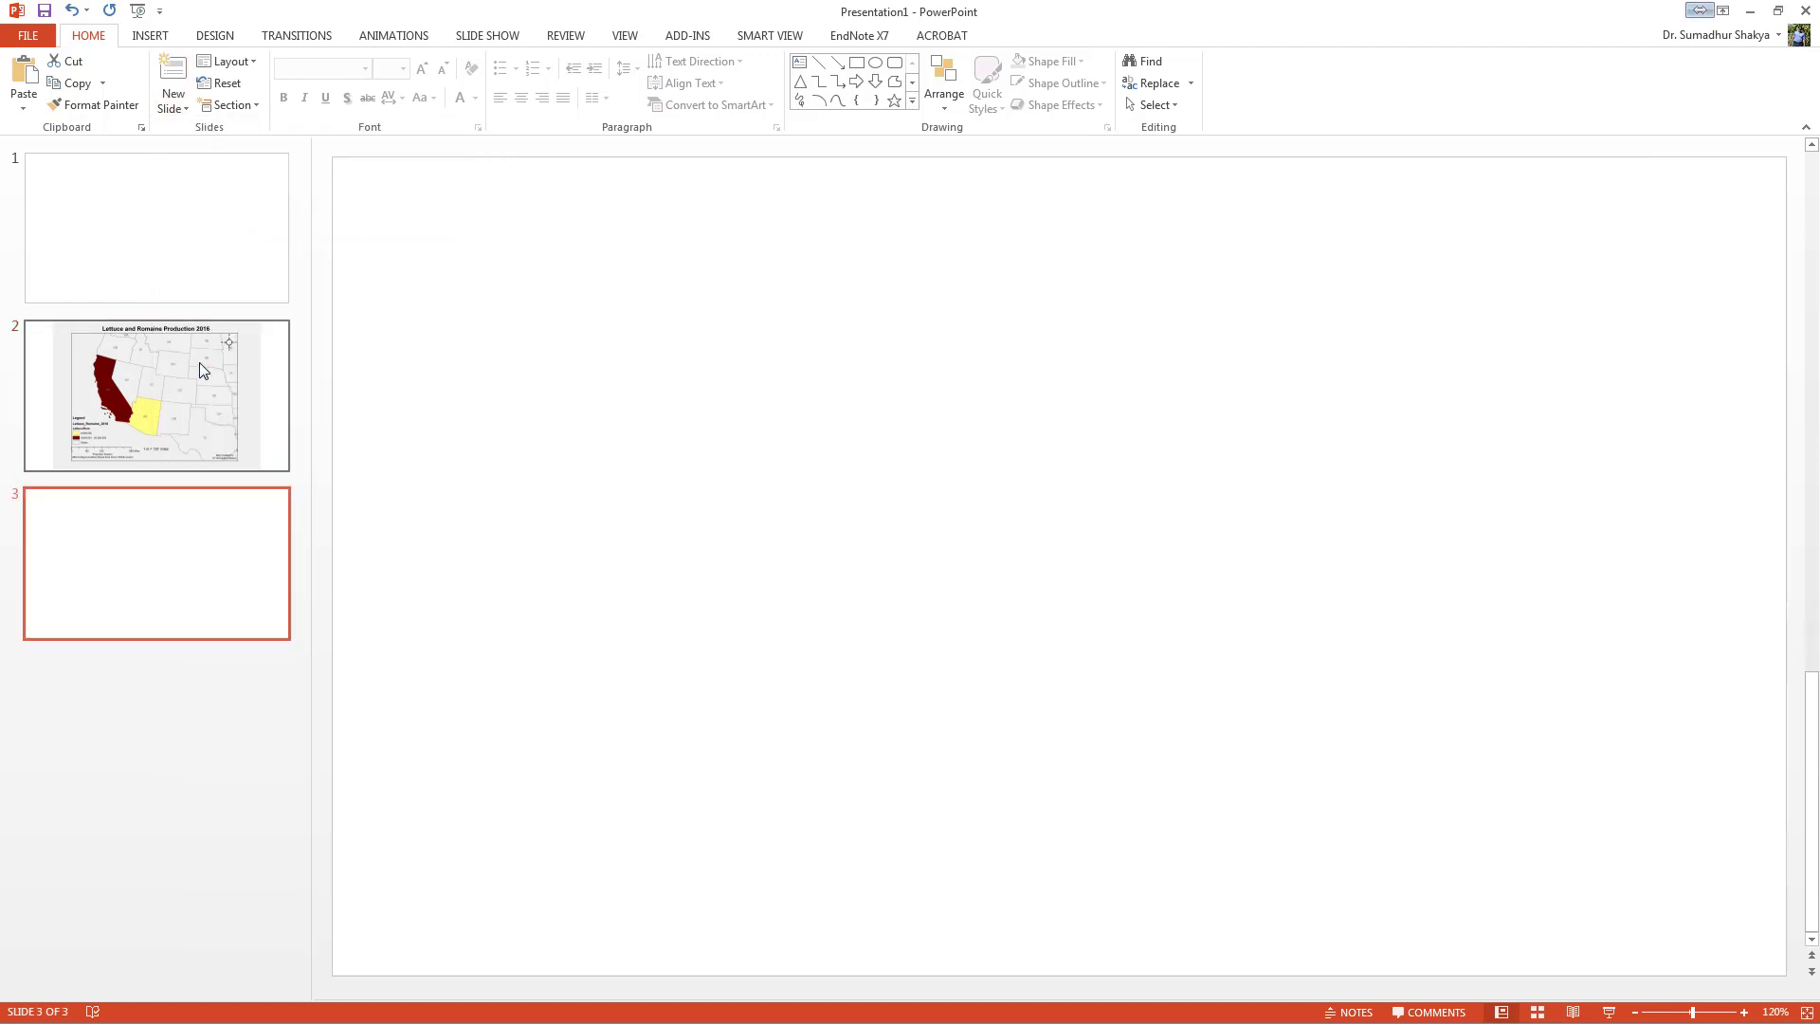
- Insert 2 Corn Production Bu County.png from the Maps folder on slide 3, showing the files as medium icons
click(148, 35)
click(121, 76)
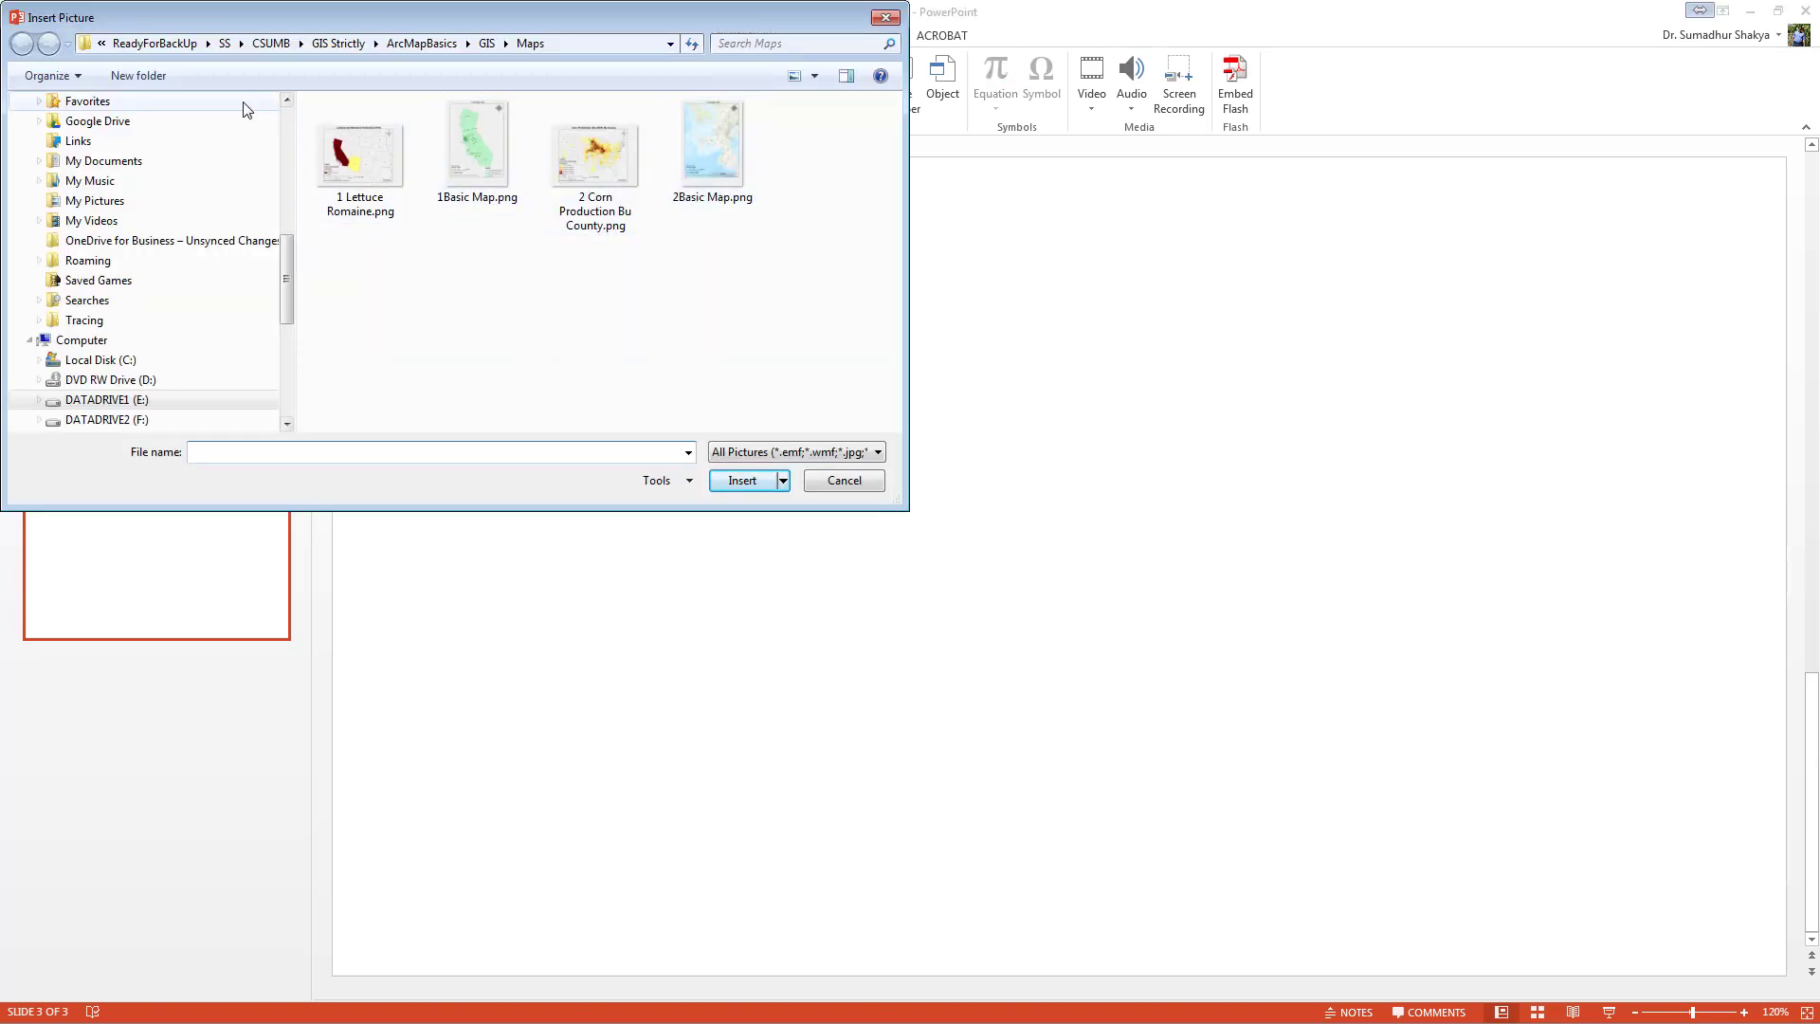
click(814, 76)
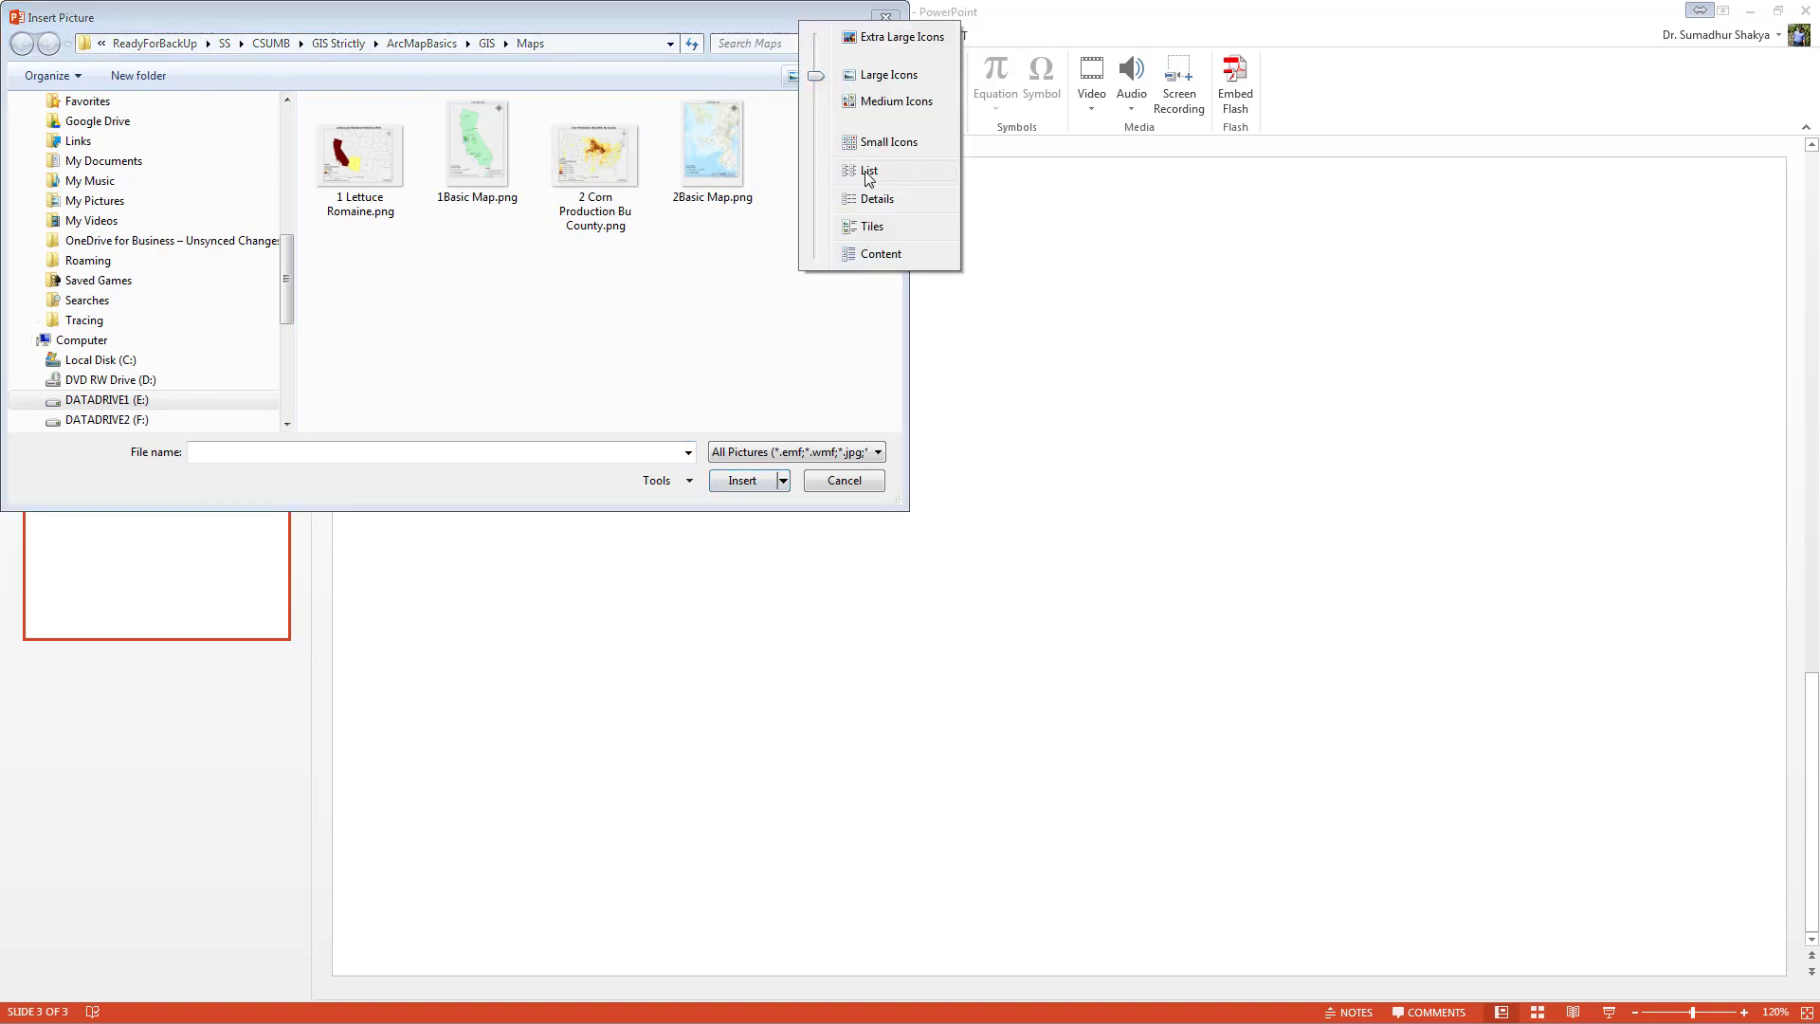
click(877, 198)
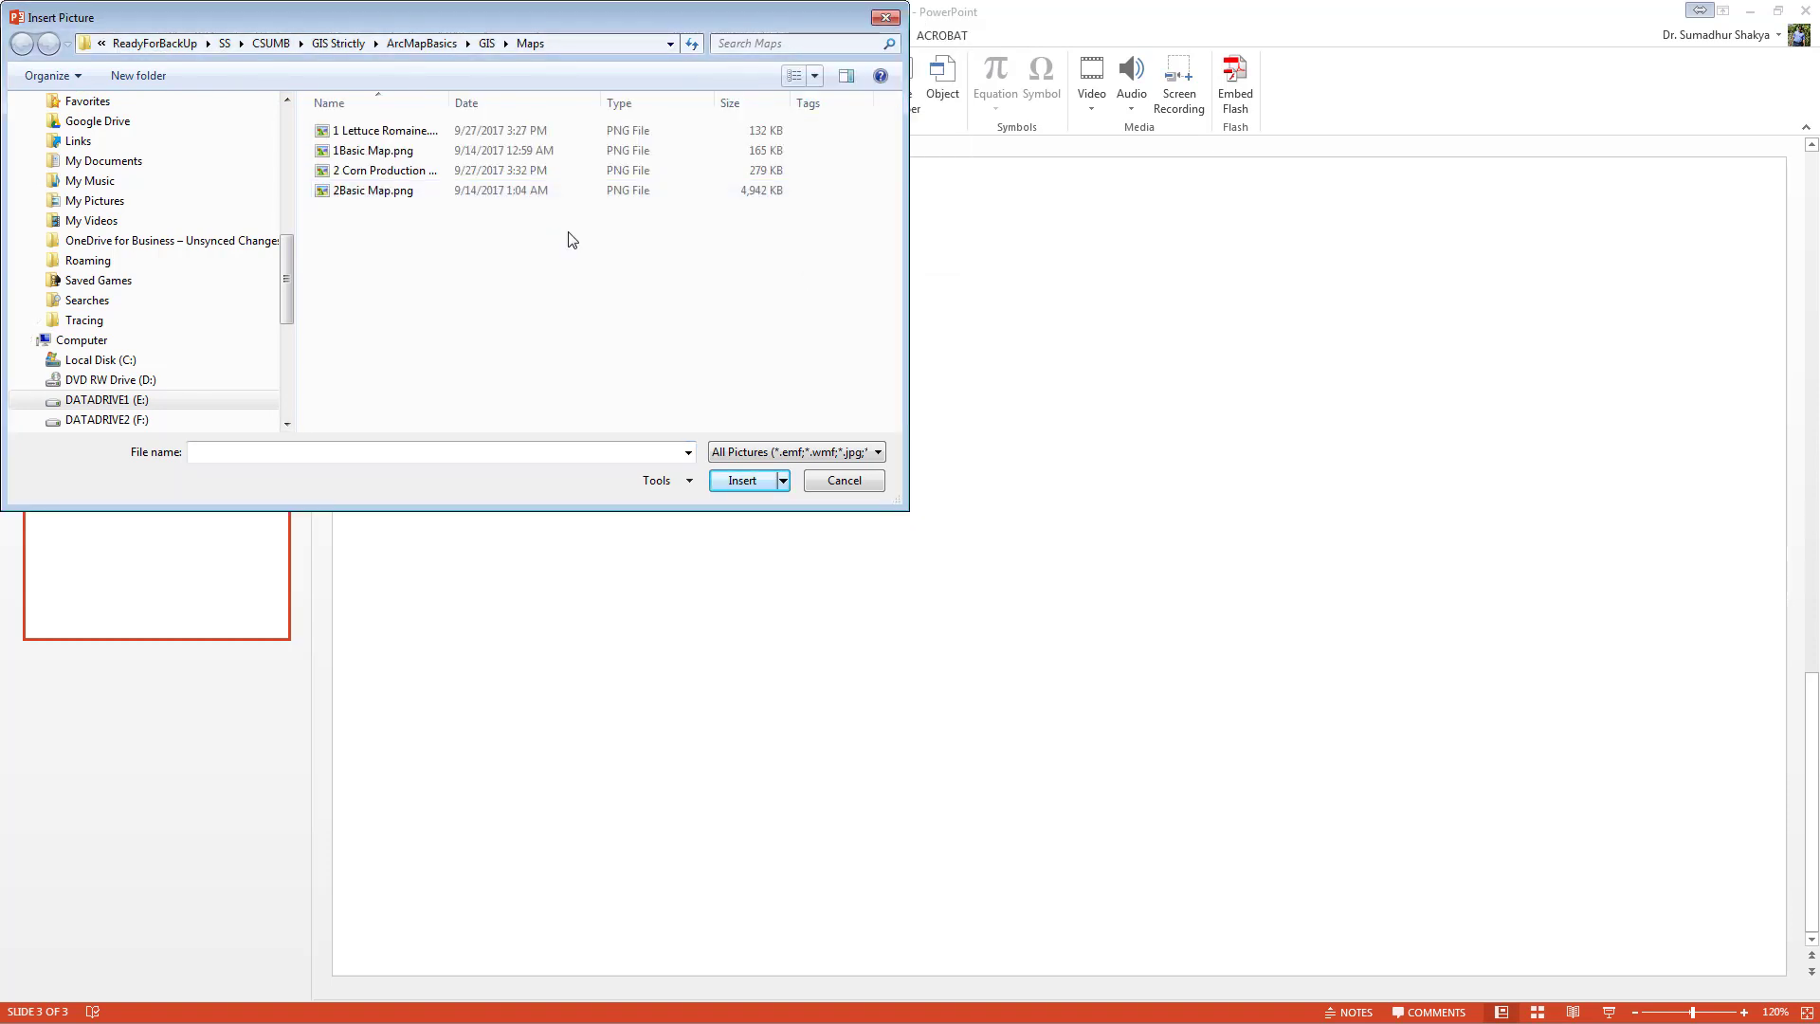
double_click(450, 102)
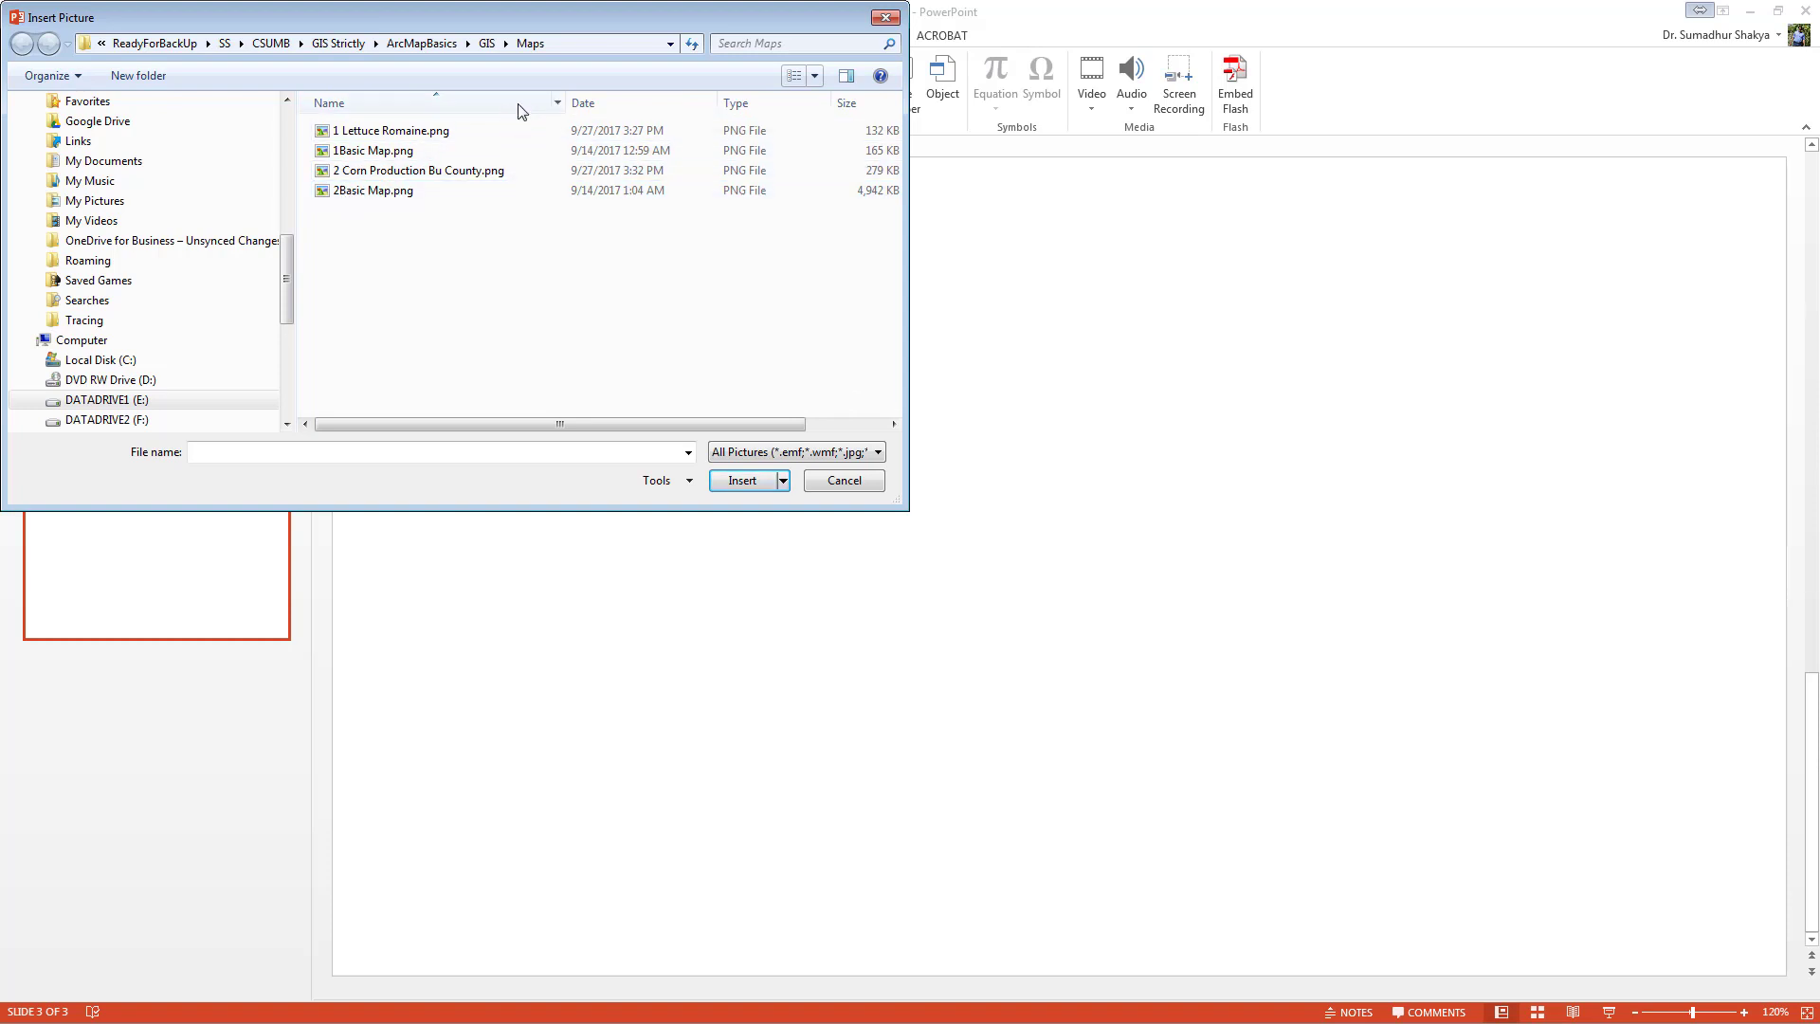
click(813, 82)
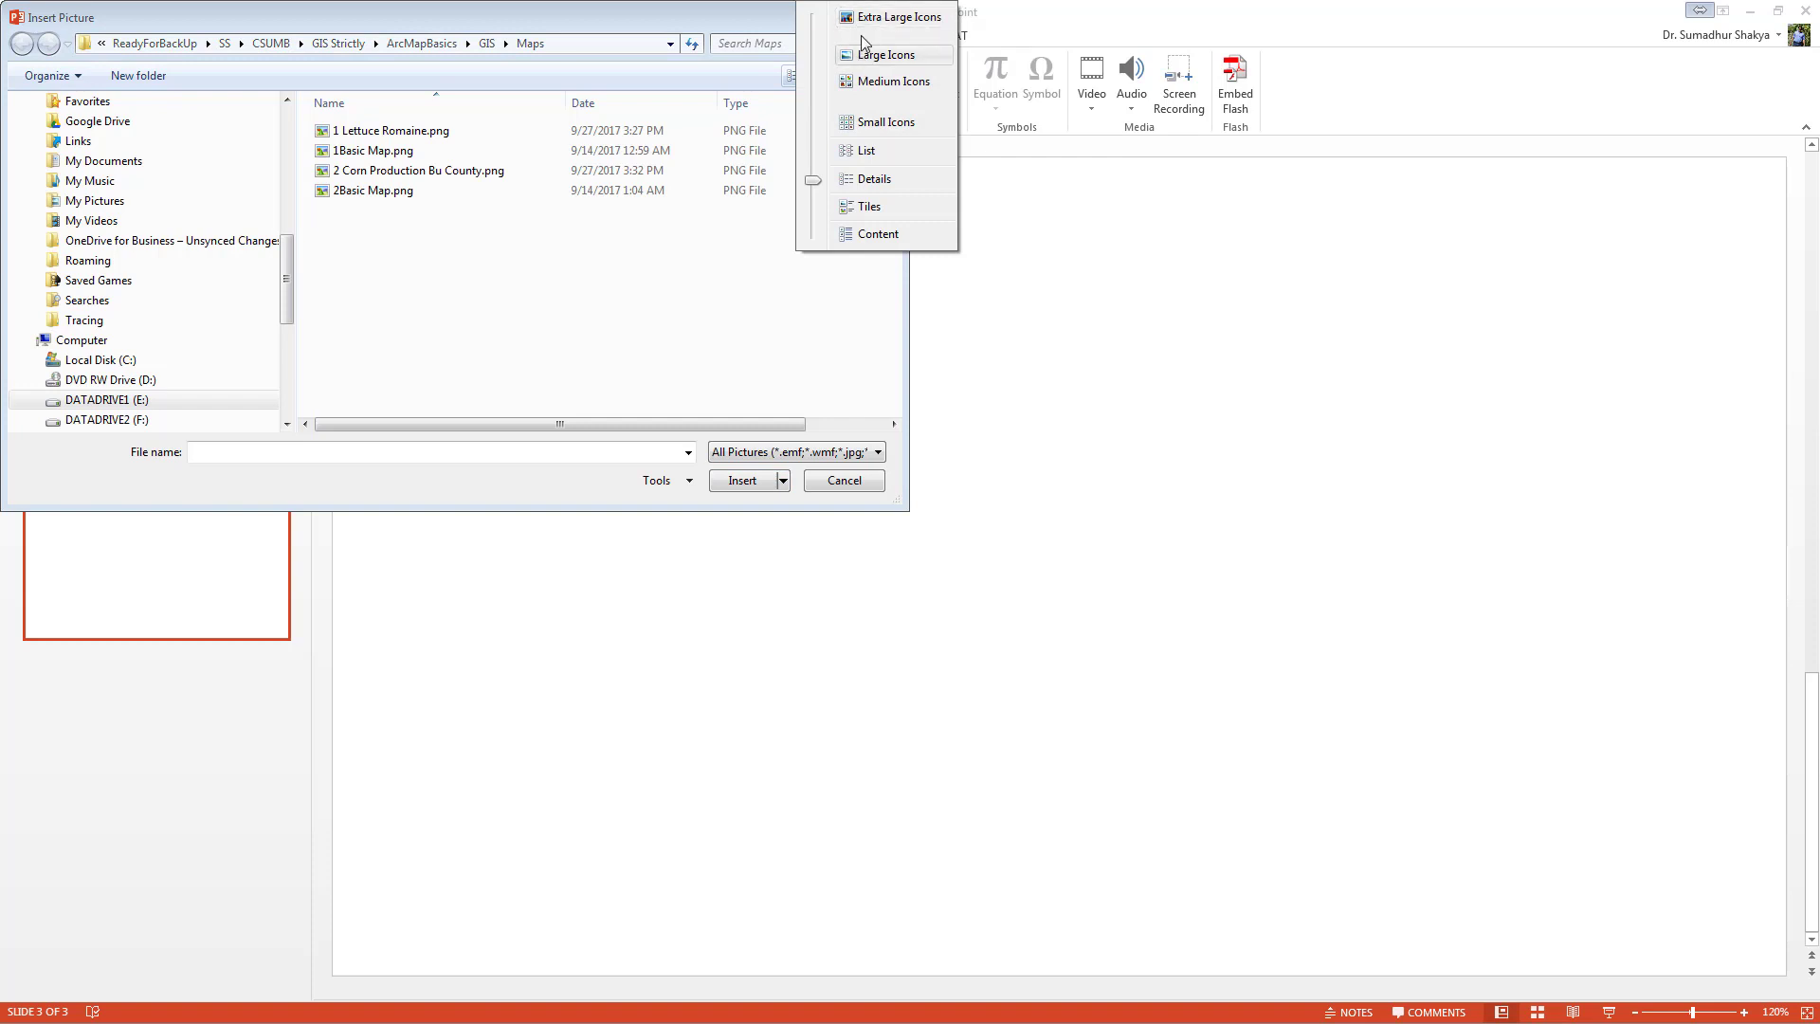
click(850, 83)
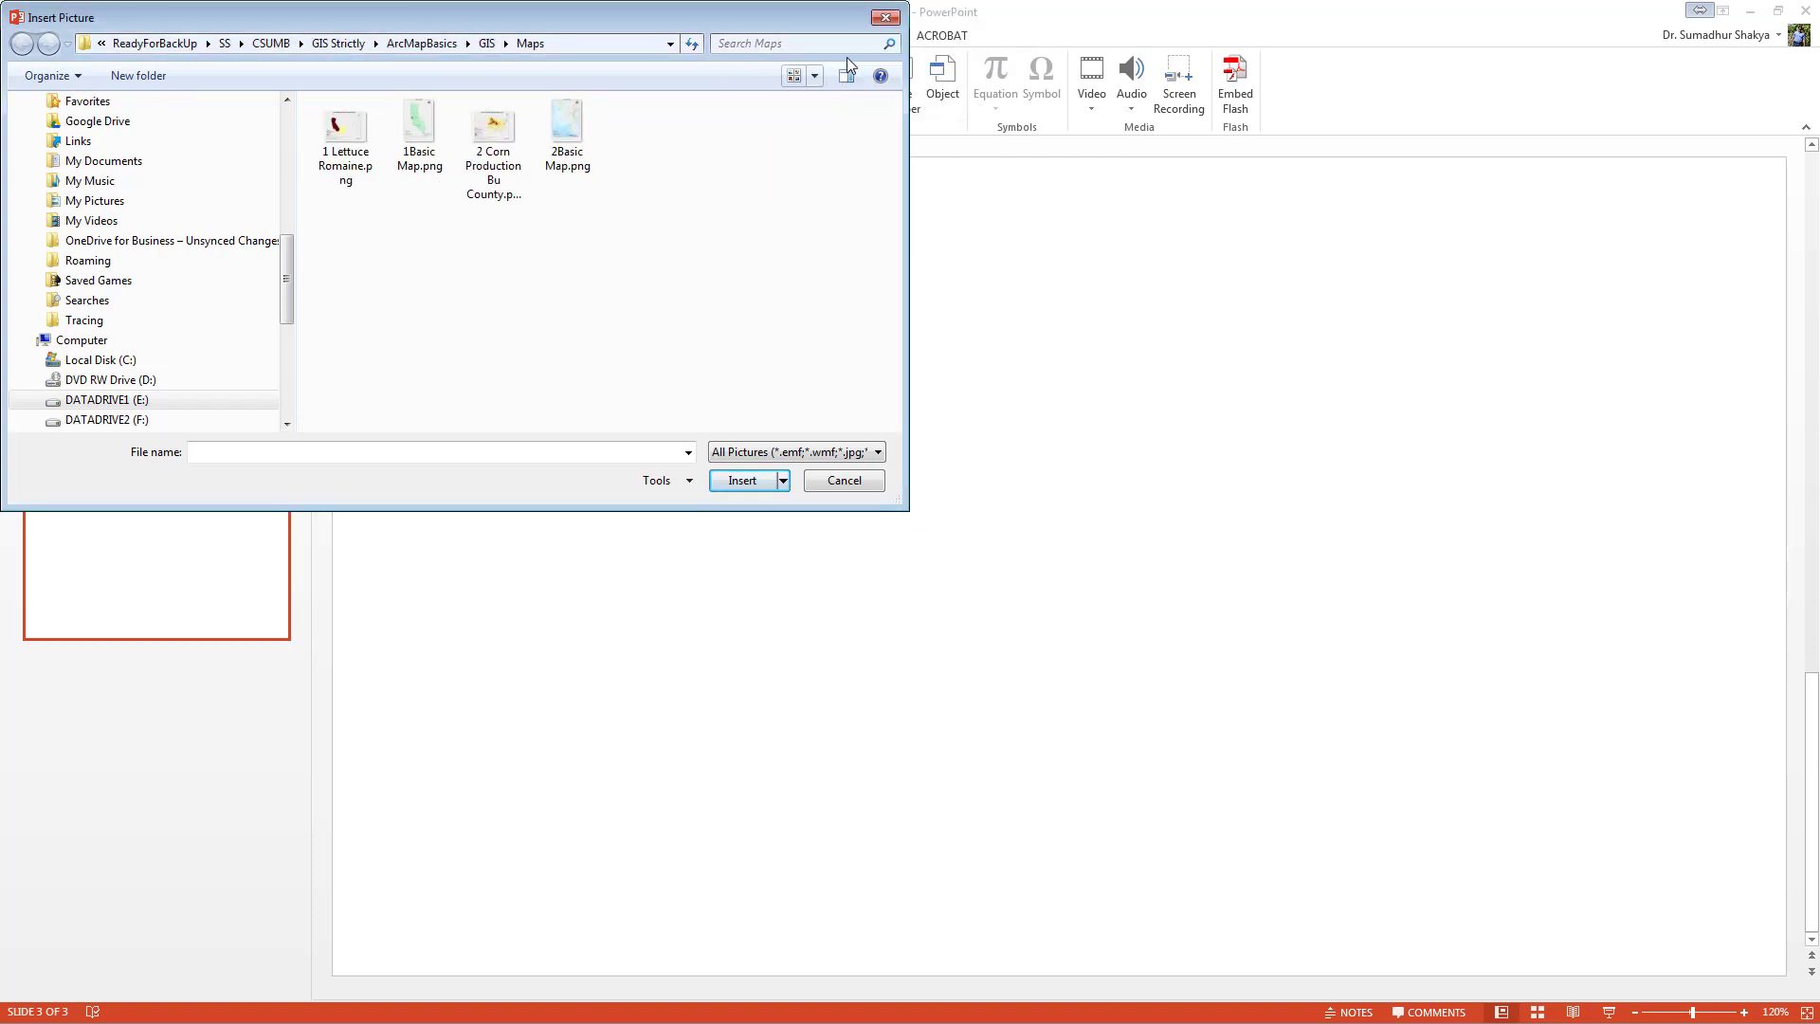
double_click(493, 163)
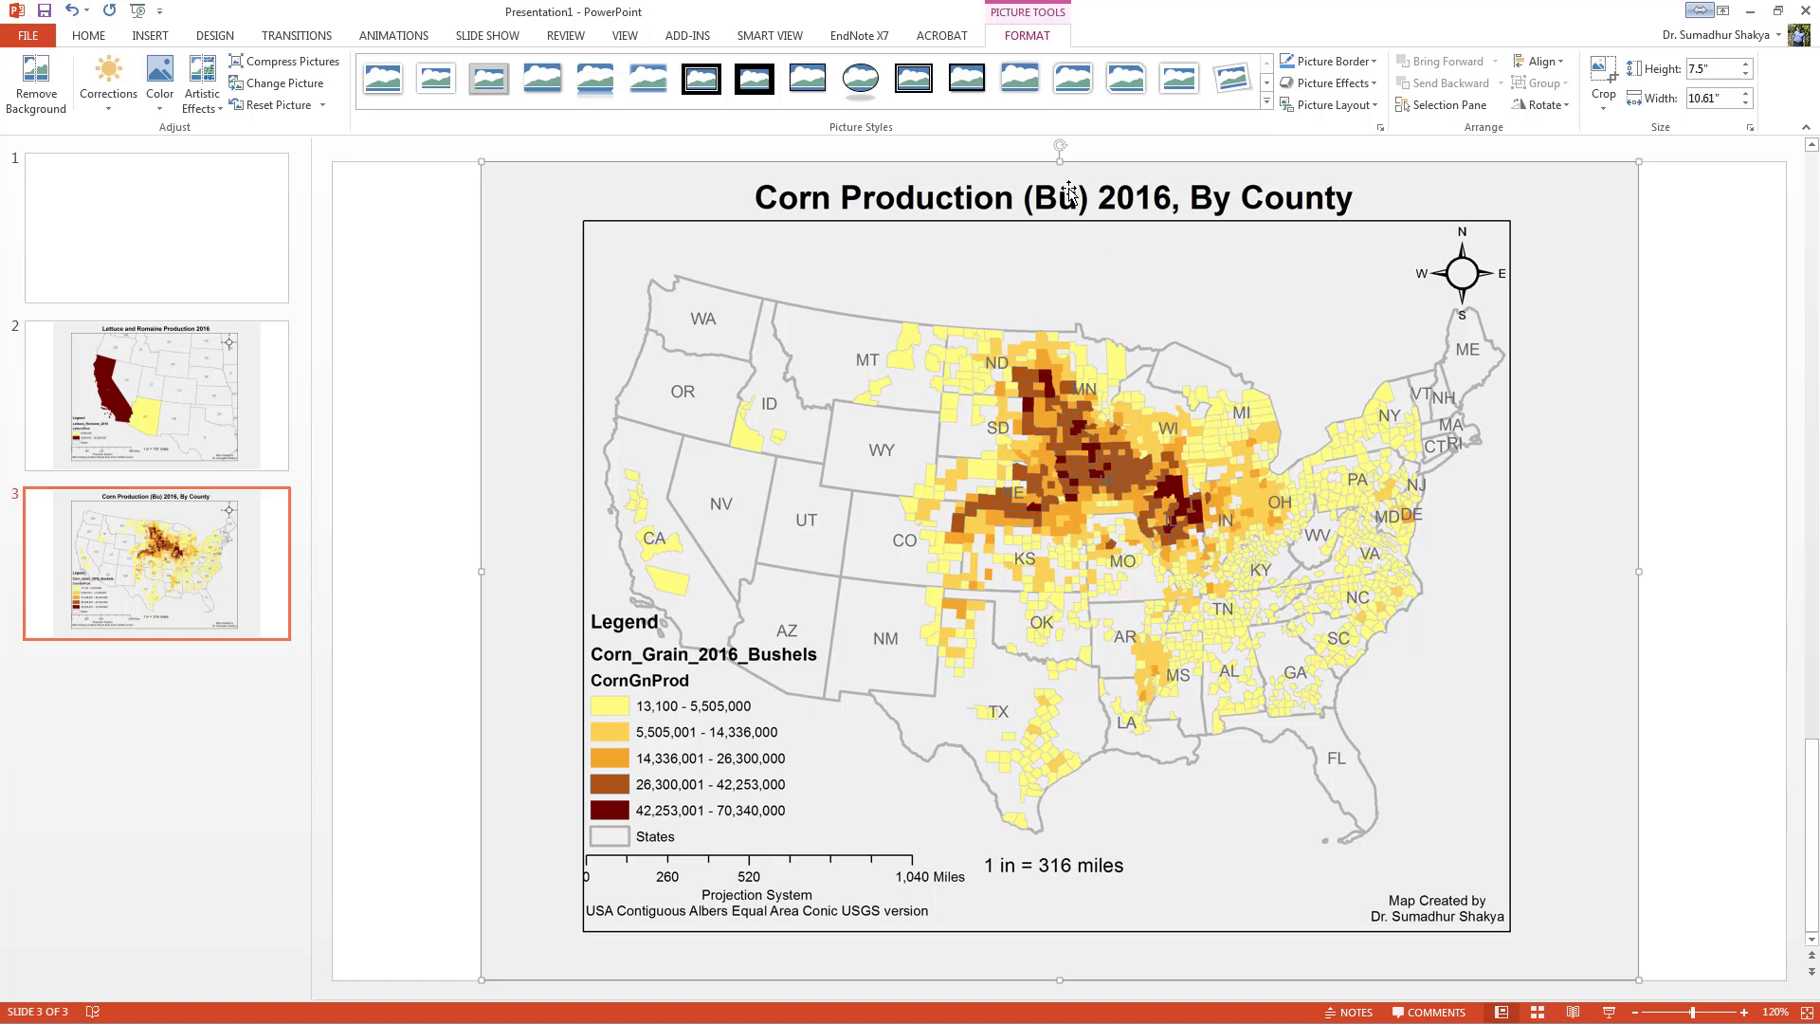
- Try cropping the title strip off the top of the corn map picture, and undo the crop
click(1602, 108)
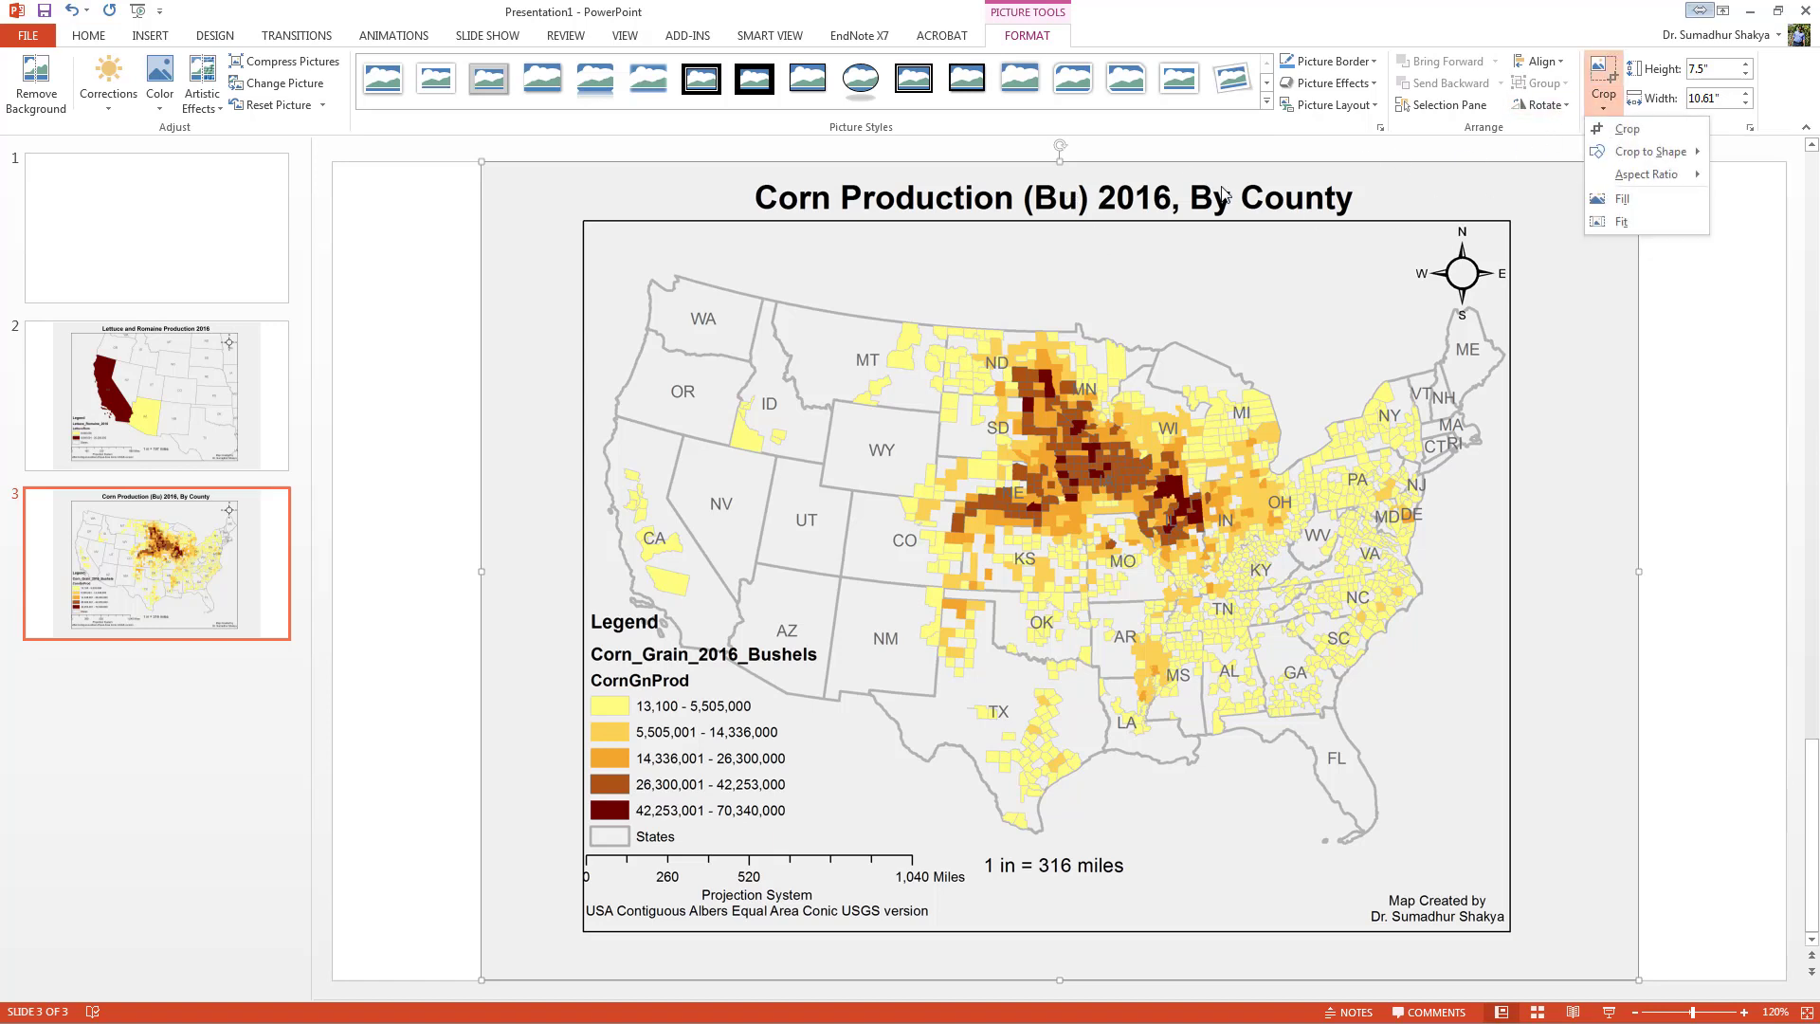
click(1618, 129)
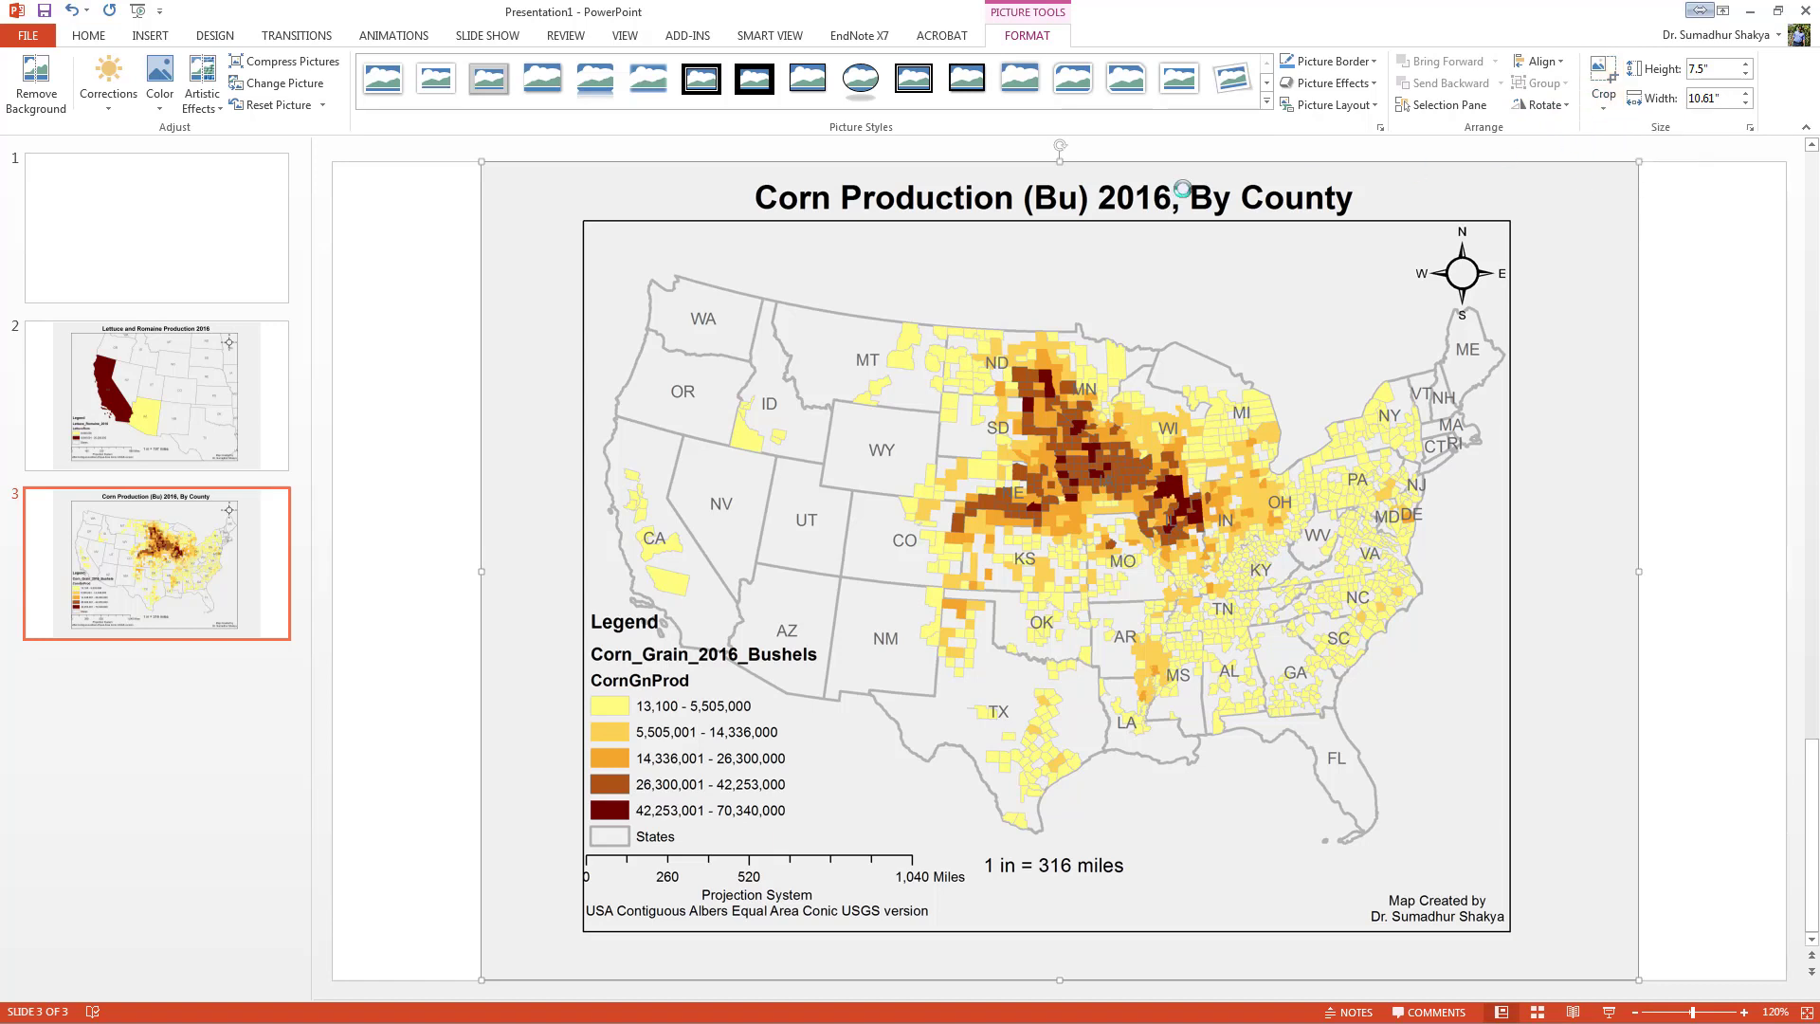
drag(1062, 158, 1074, 216)
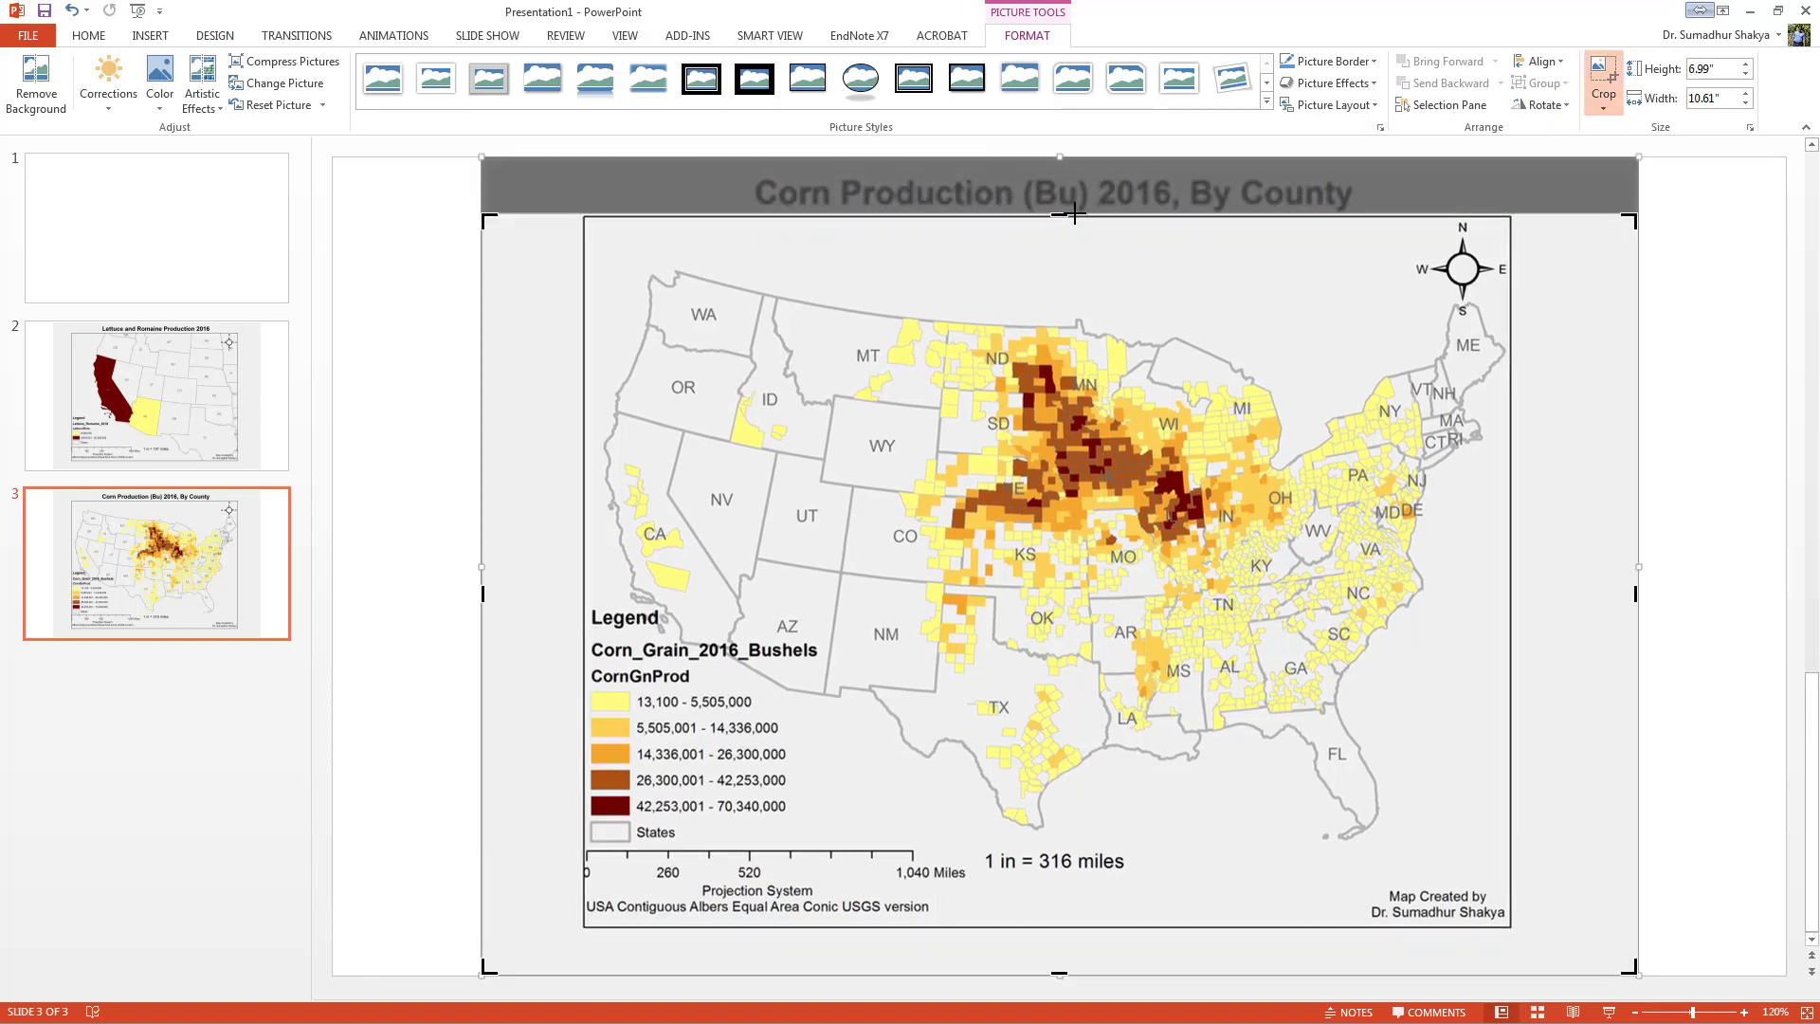
click(1698, 430)
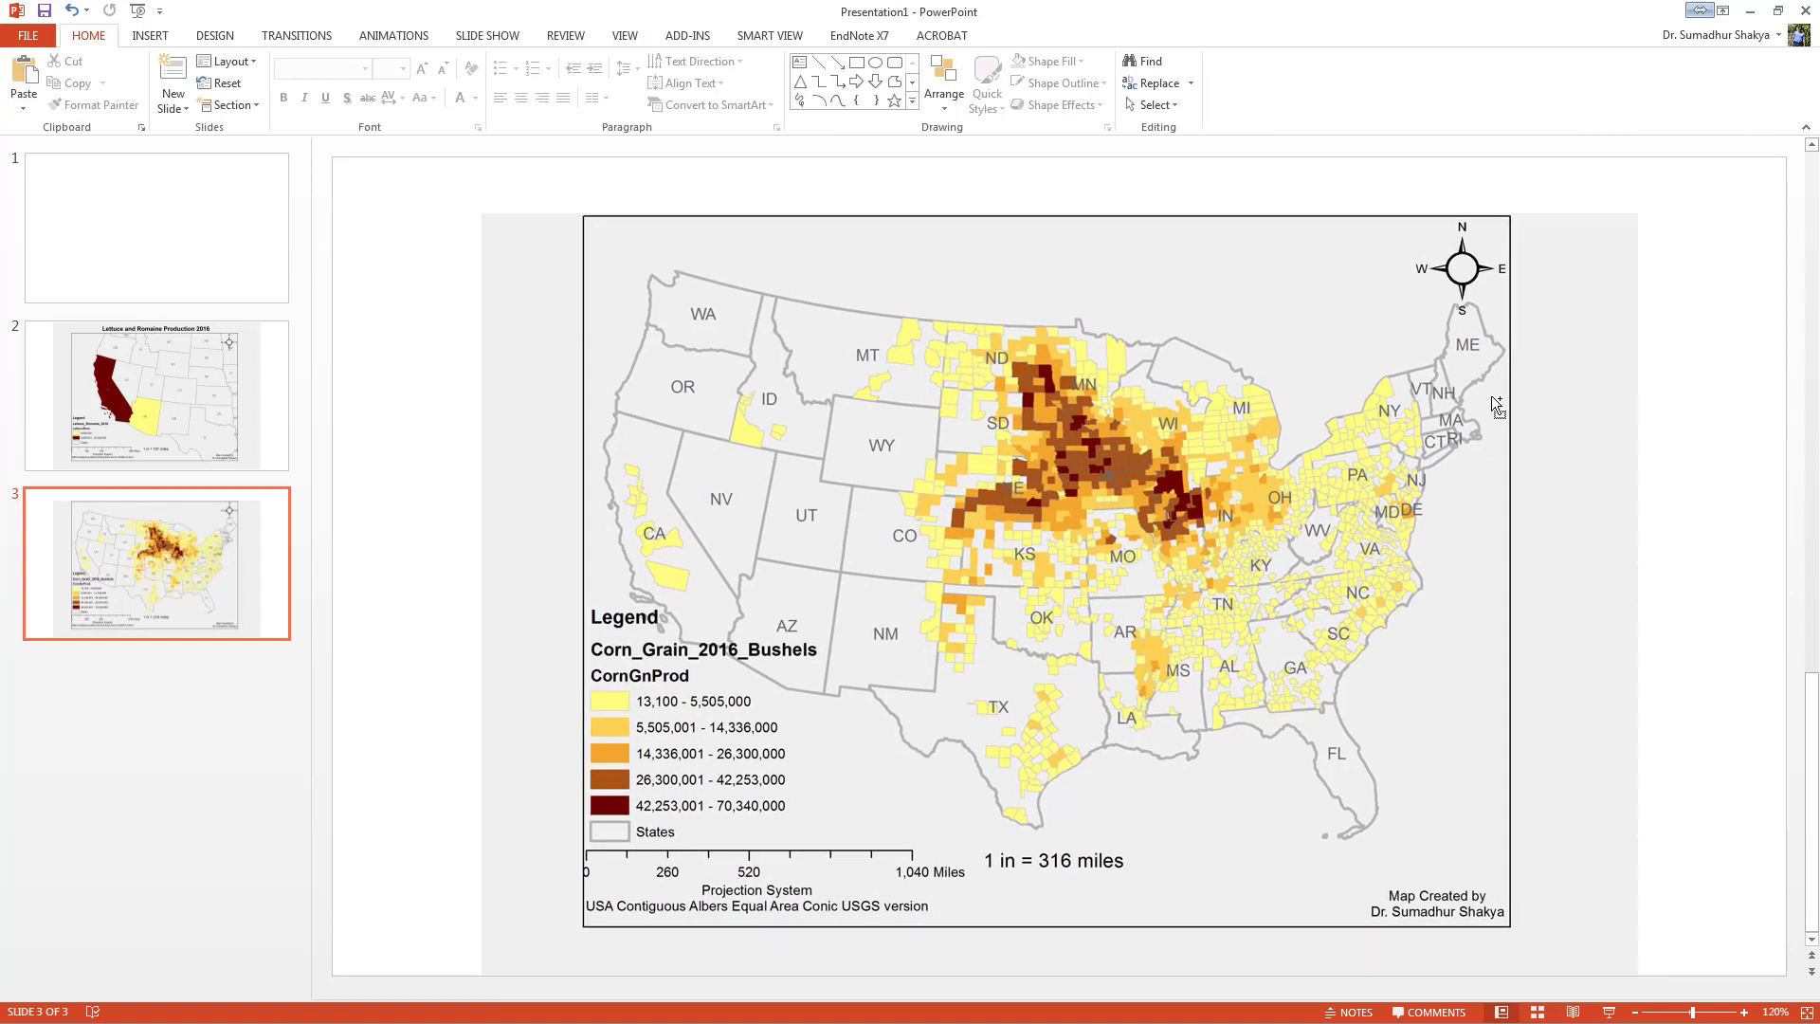
key(ctrl+z)
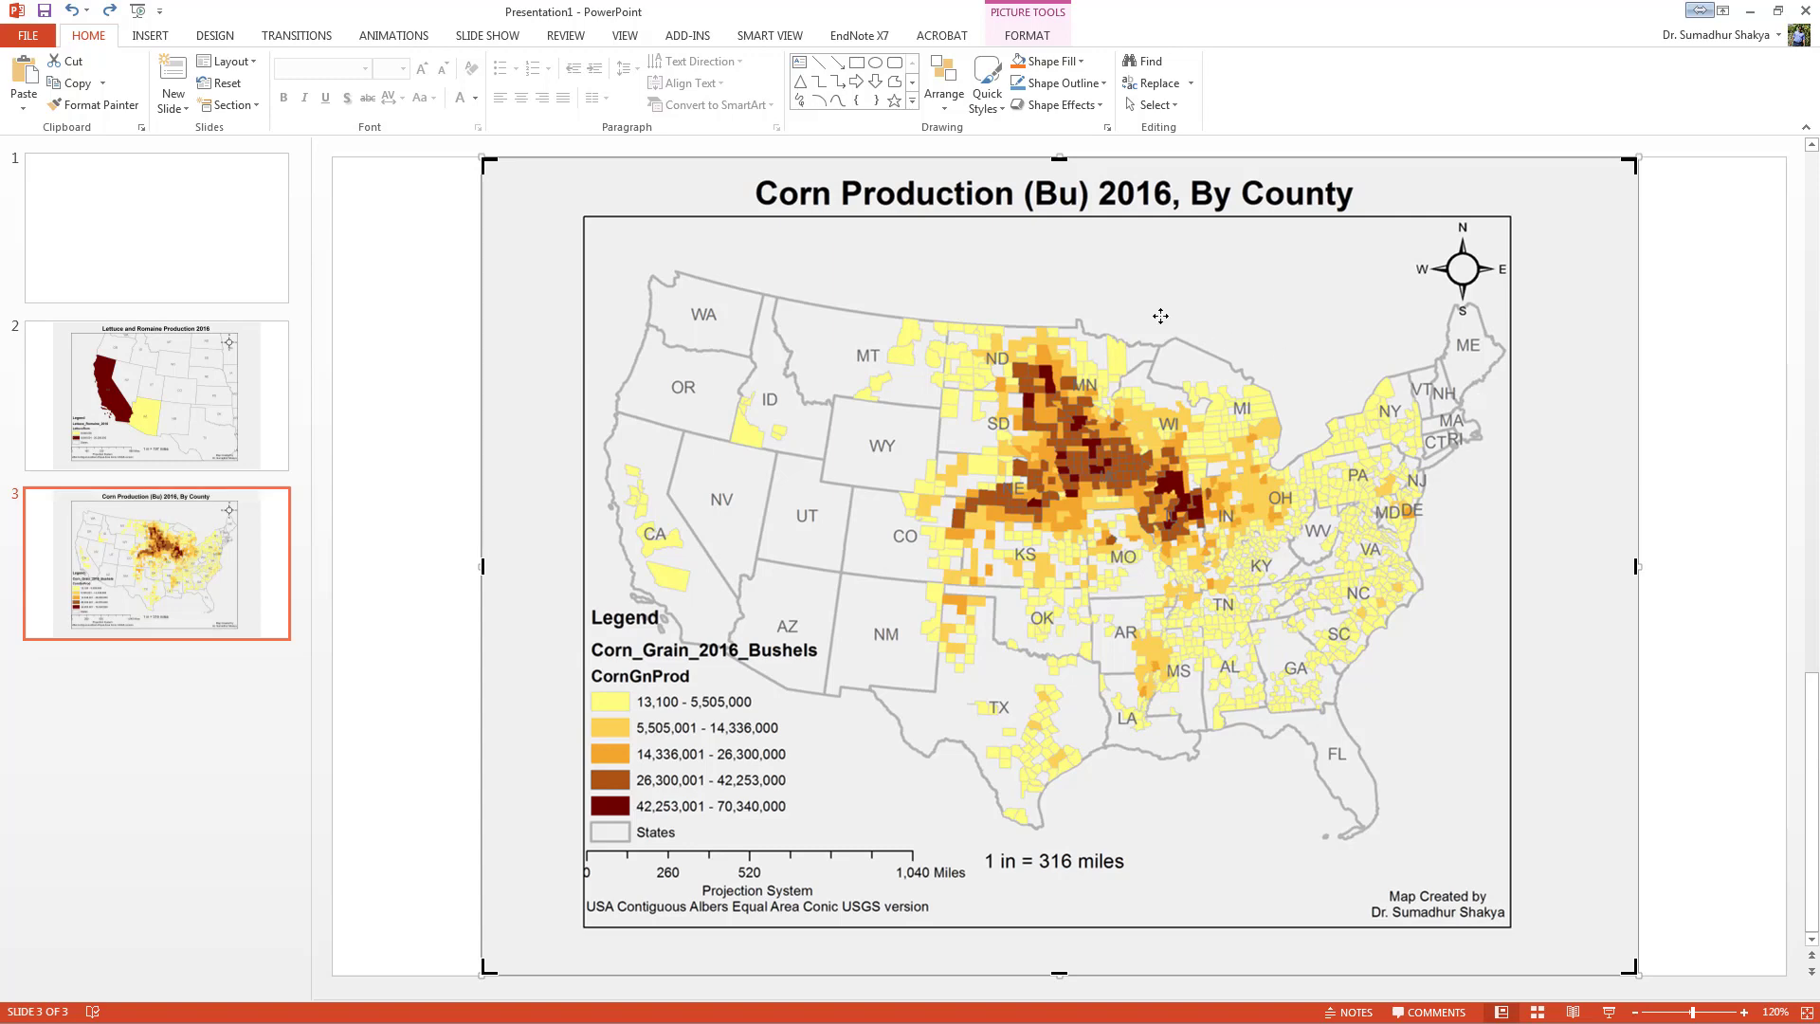
click(442, 358)
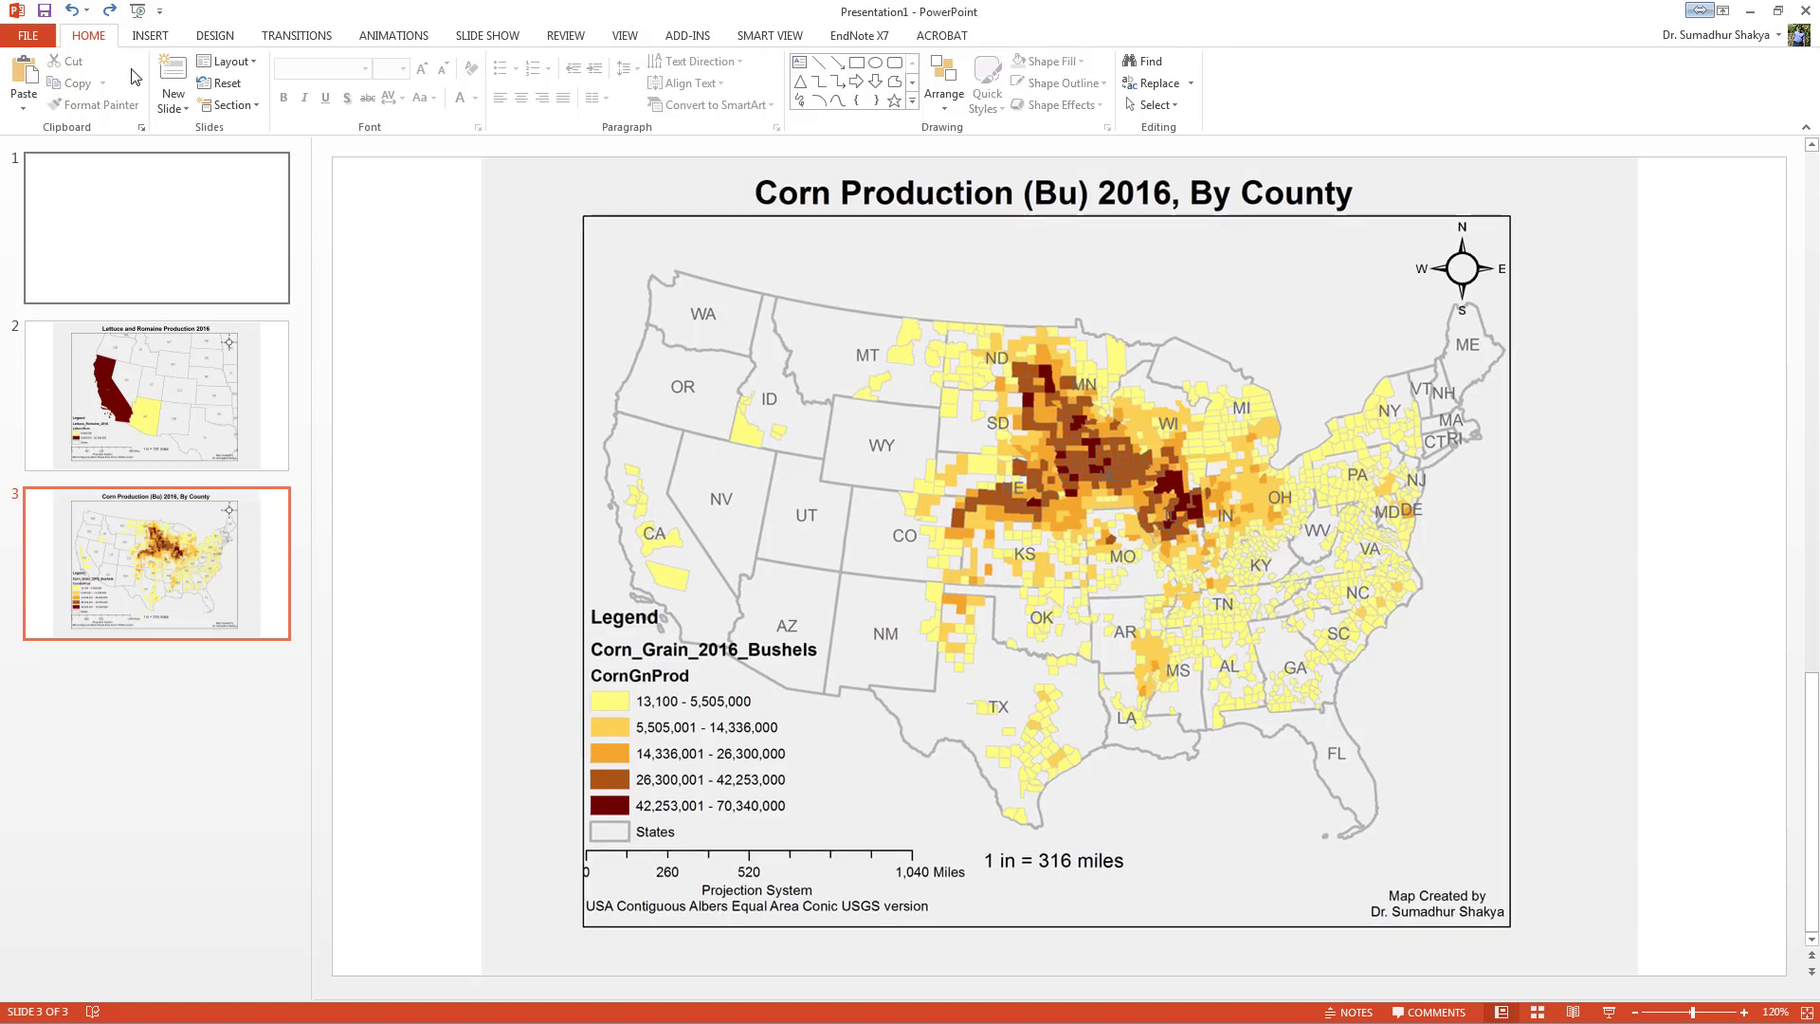
- Save the presentation as a PowerPoint file named demo for pas in ppt in E:\ReadyForBackUp\SS\CSUMB\GIS Strictly\ArcMapBasics\GIS\Maps
click(27, 35)
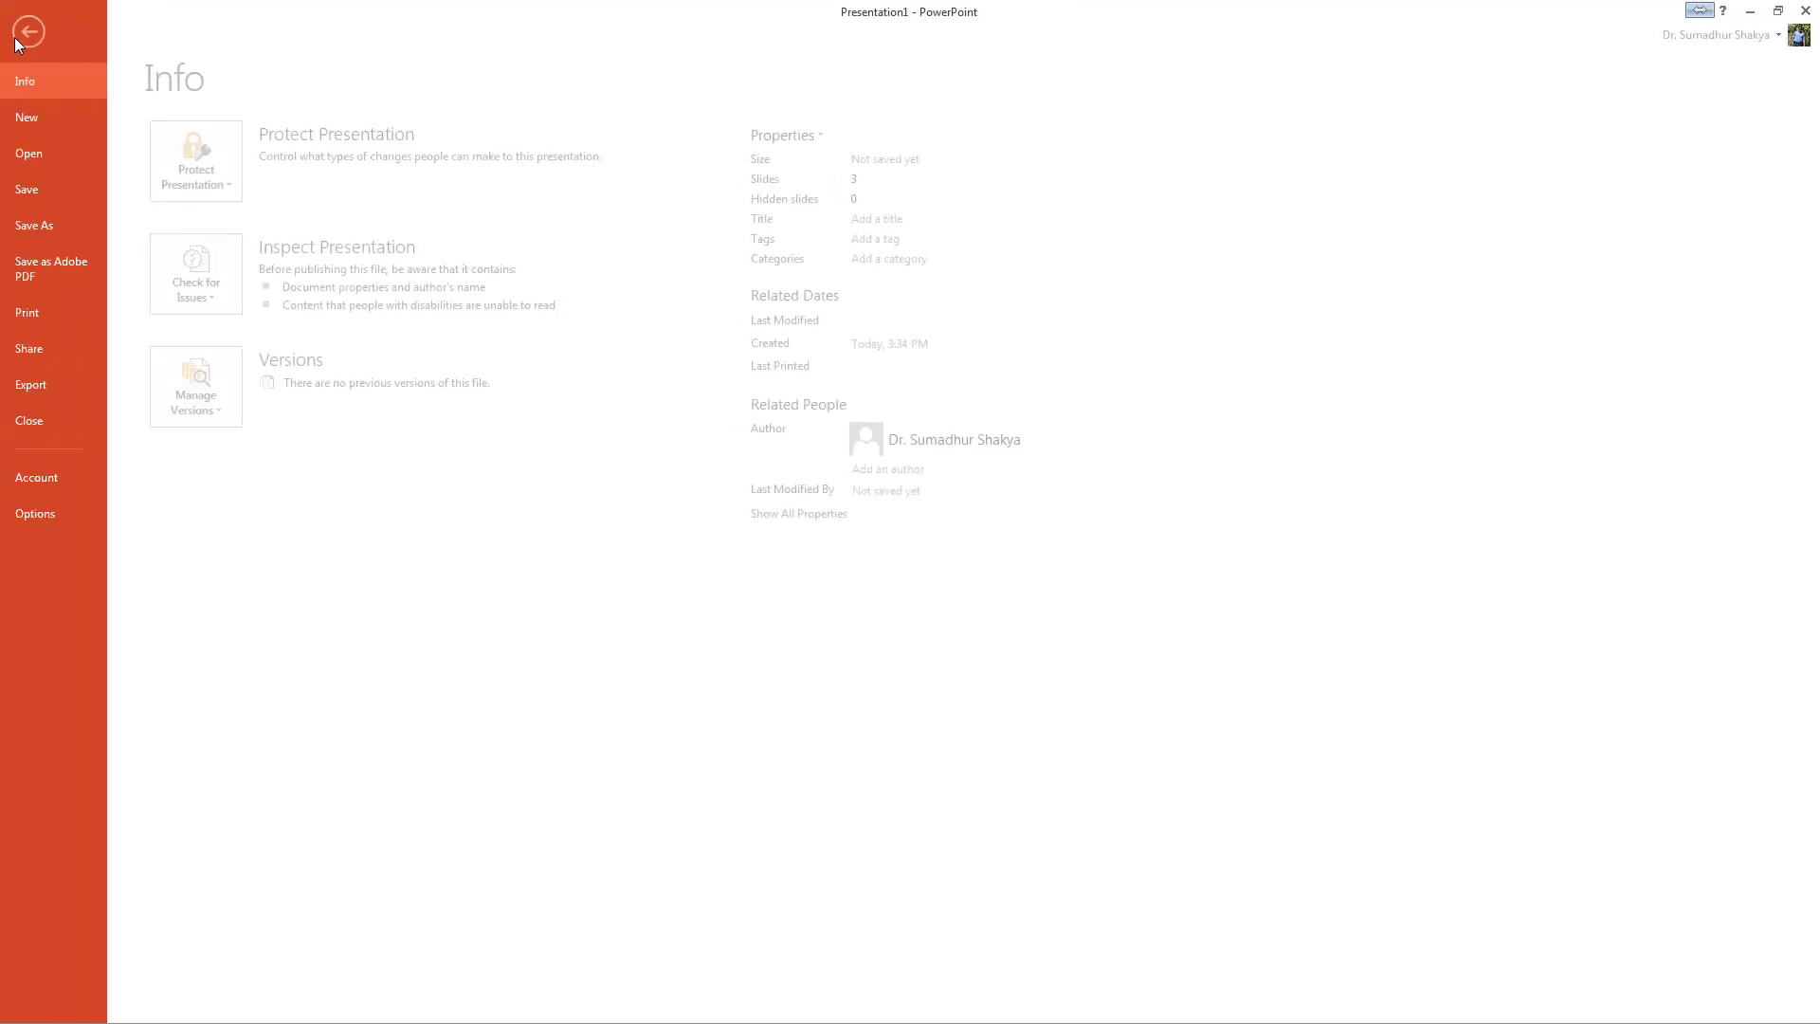
click(41, 224)
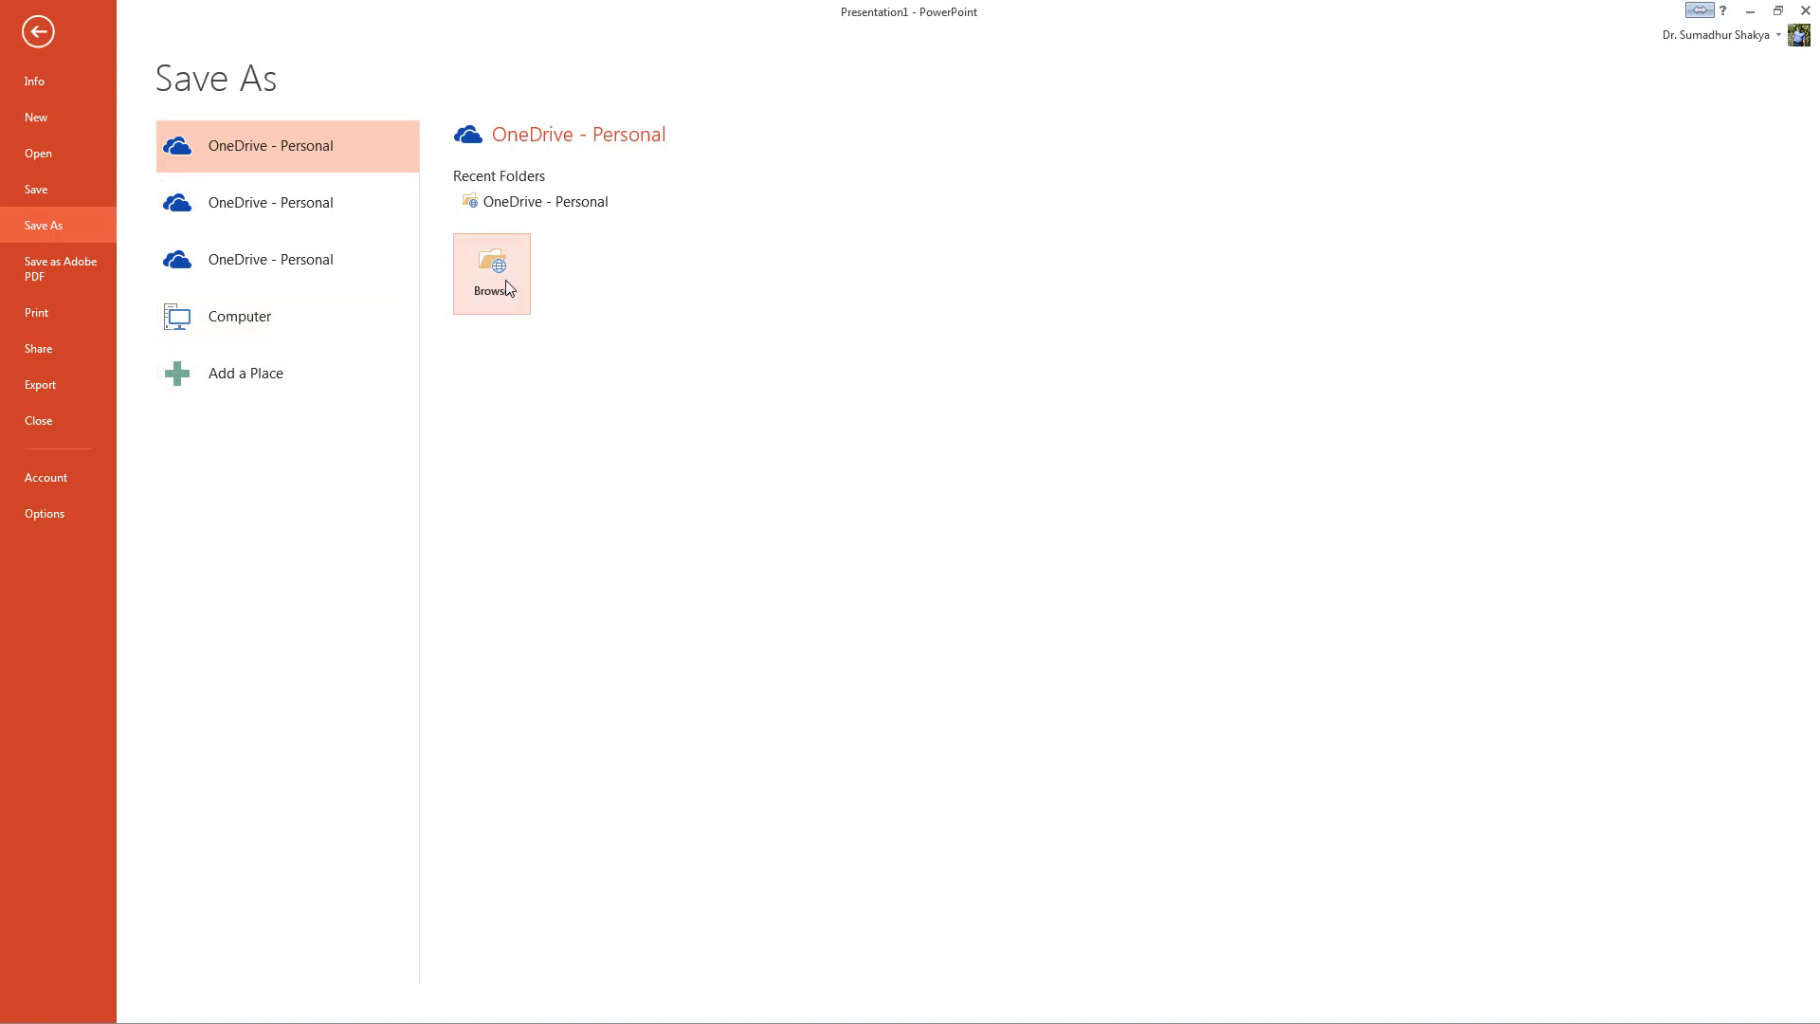
click(312, 319)
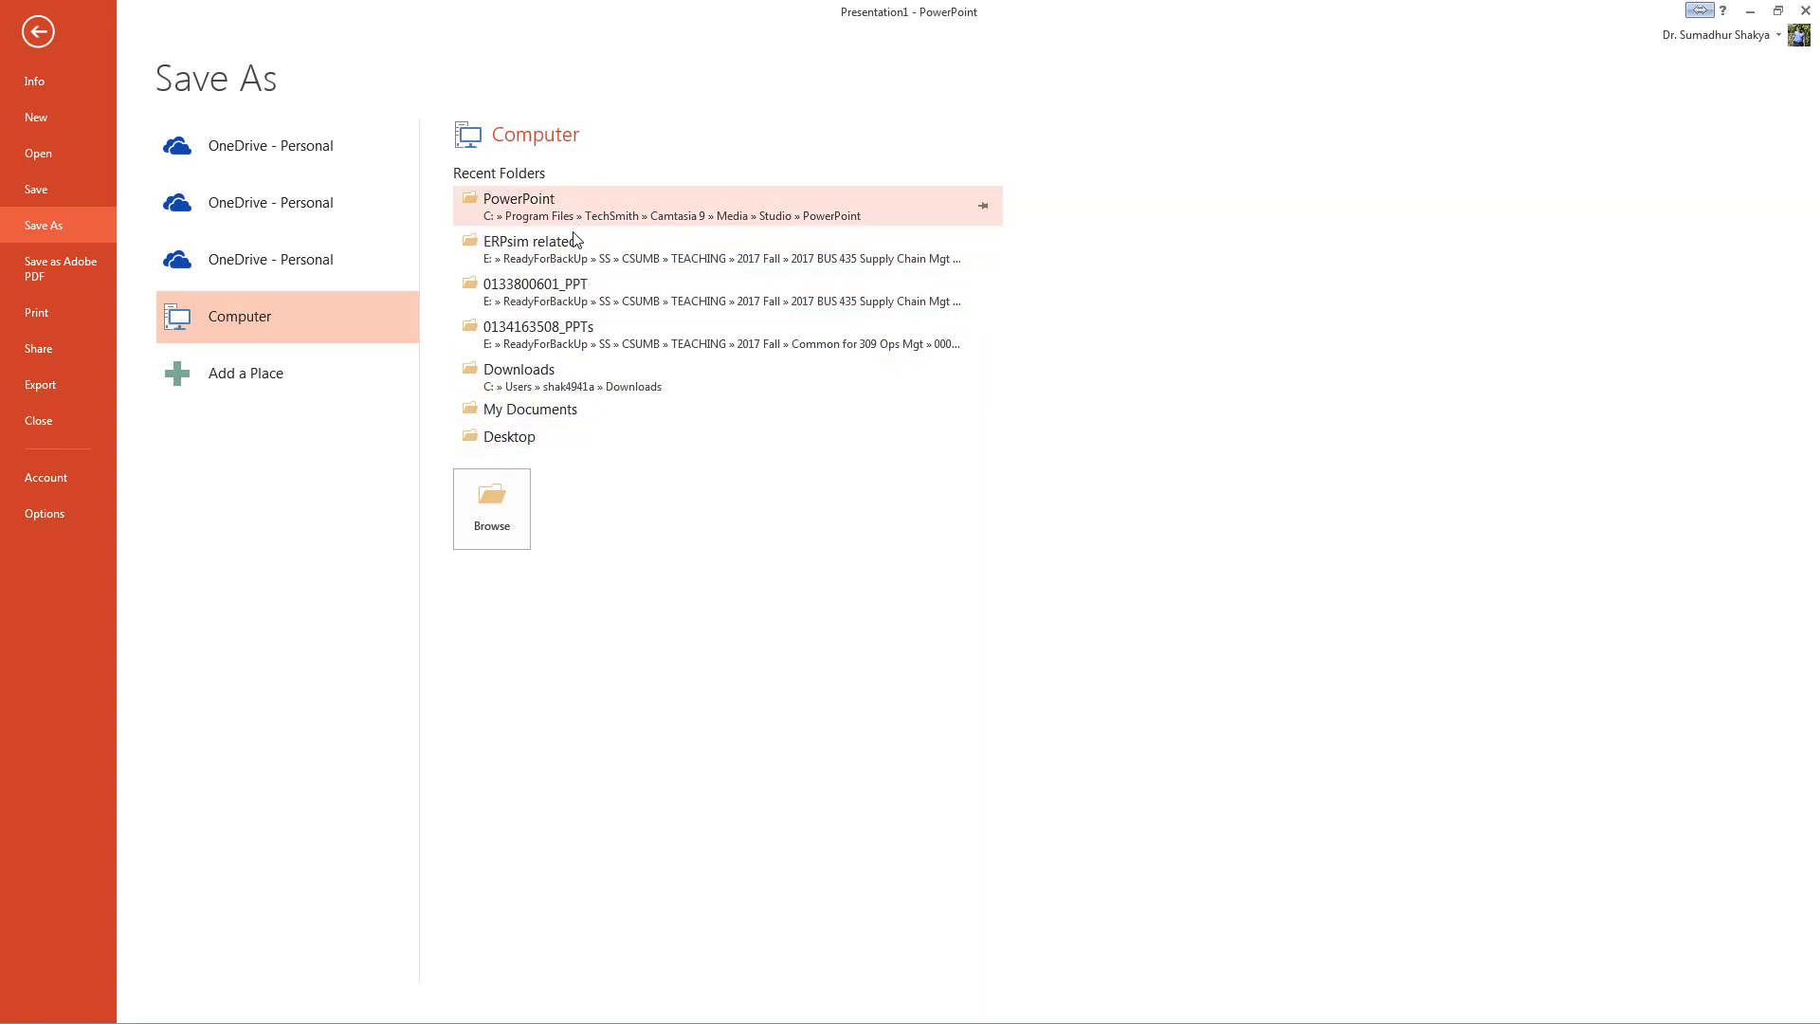
click(495, 509)
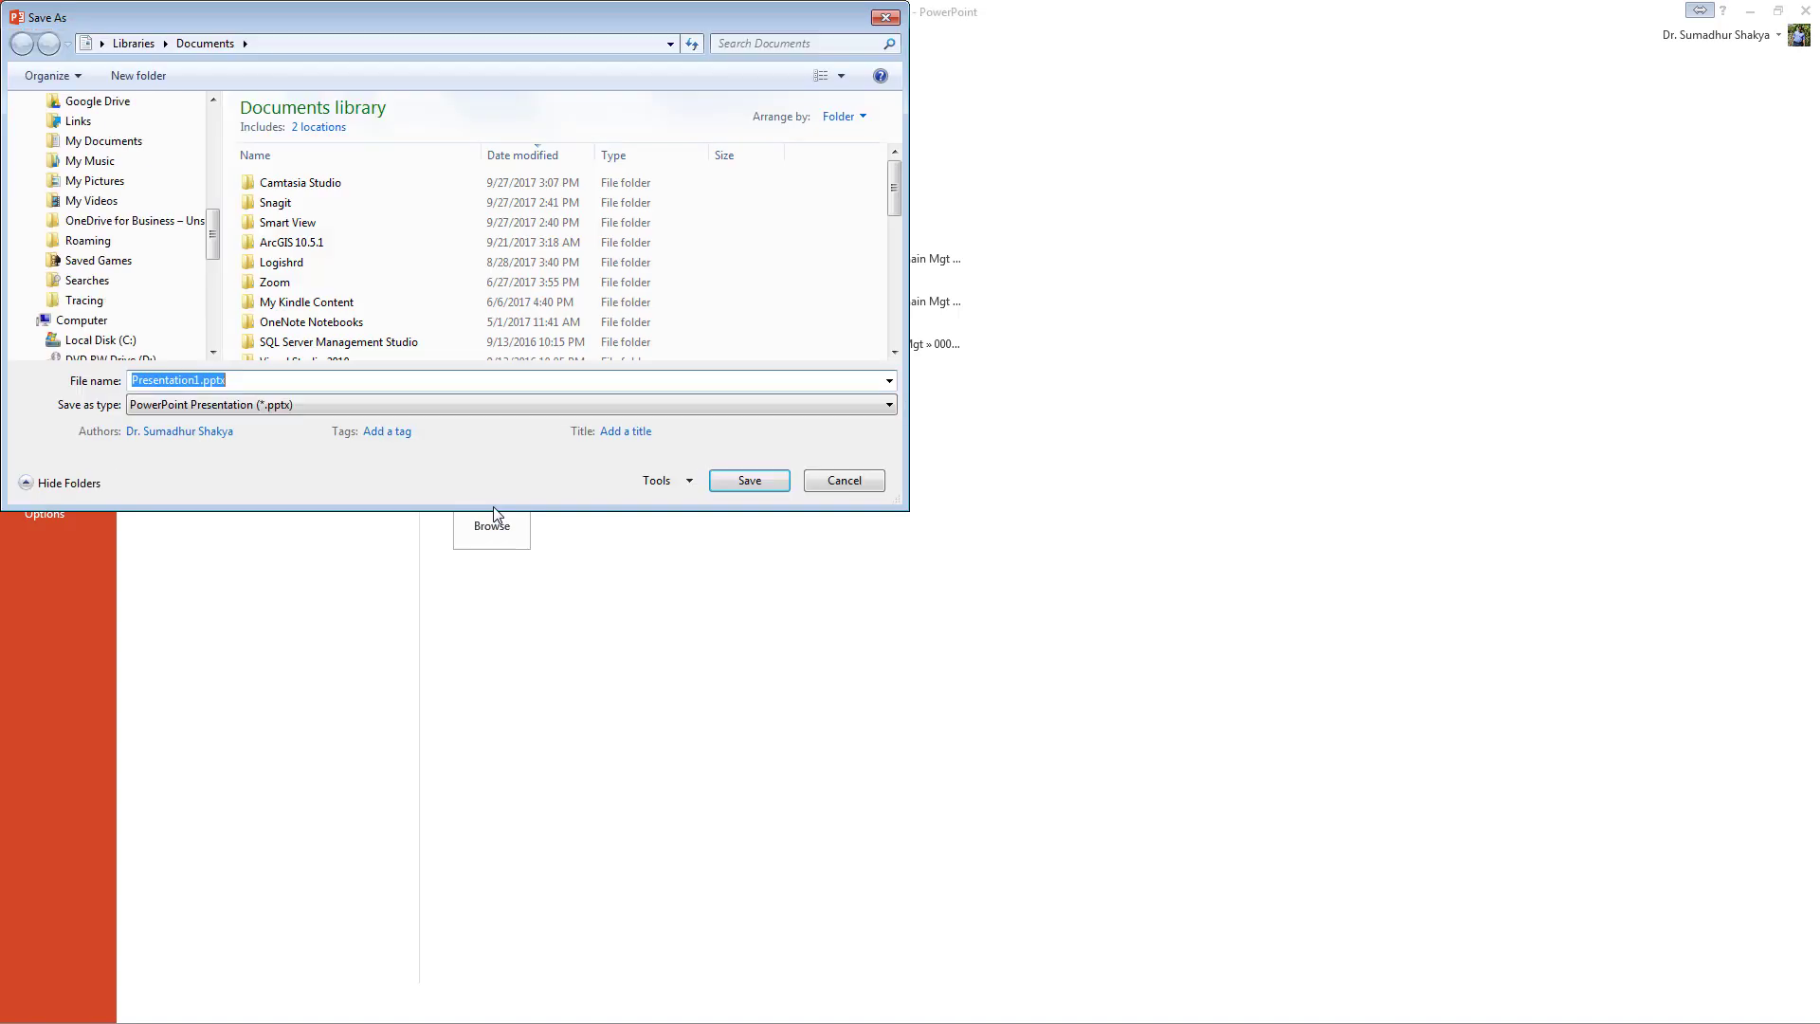
text(E:\ReadyForBackUp\SS\CSUMB\GIS Strictly\ArcMapBasics\GIS\Maps)
key(Return)
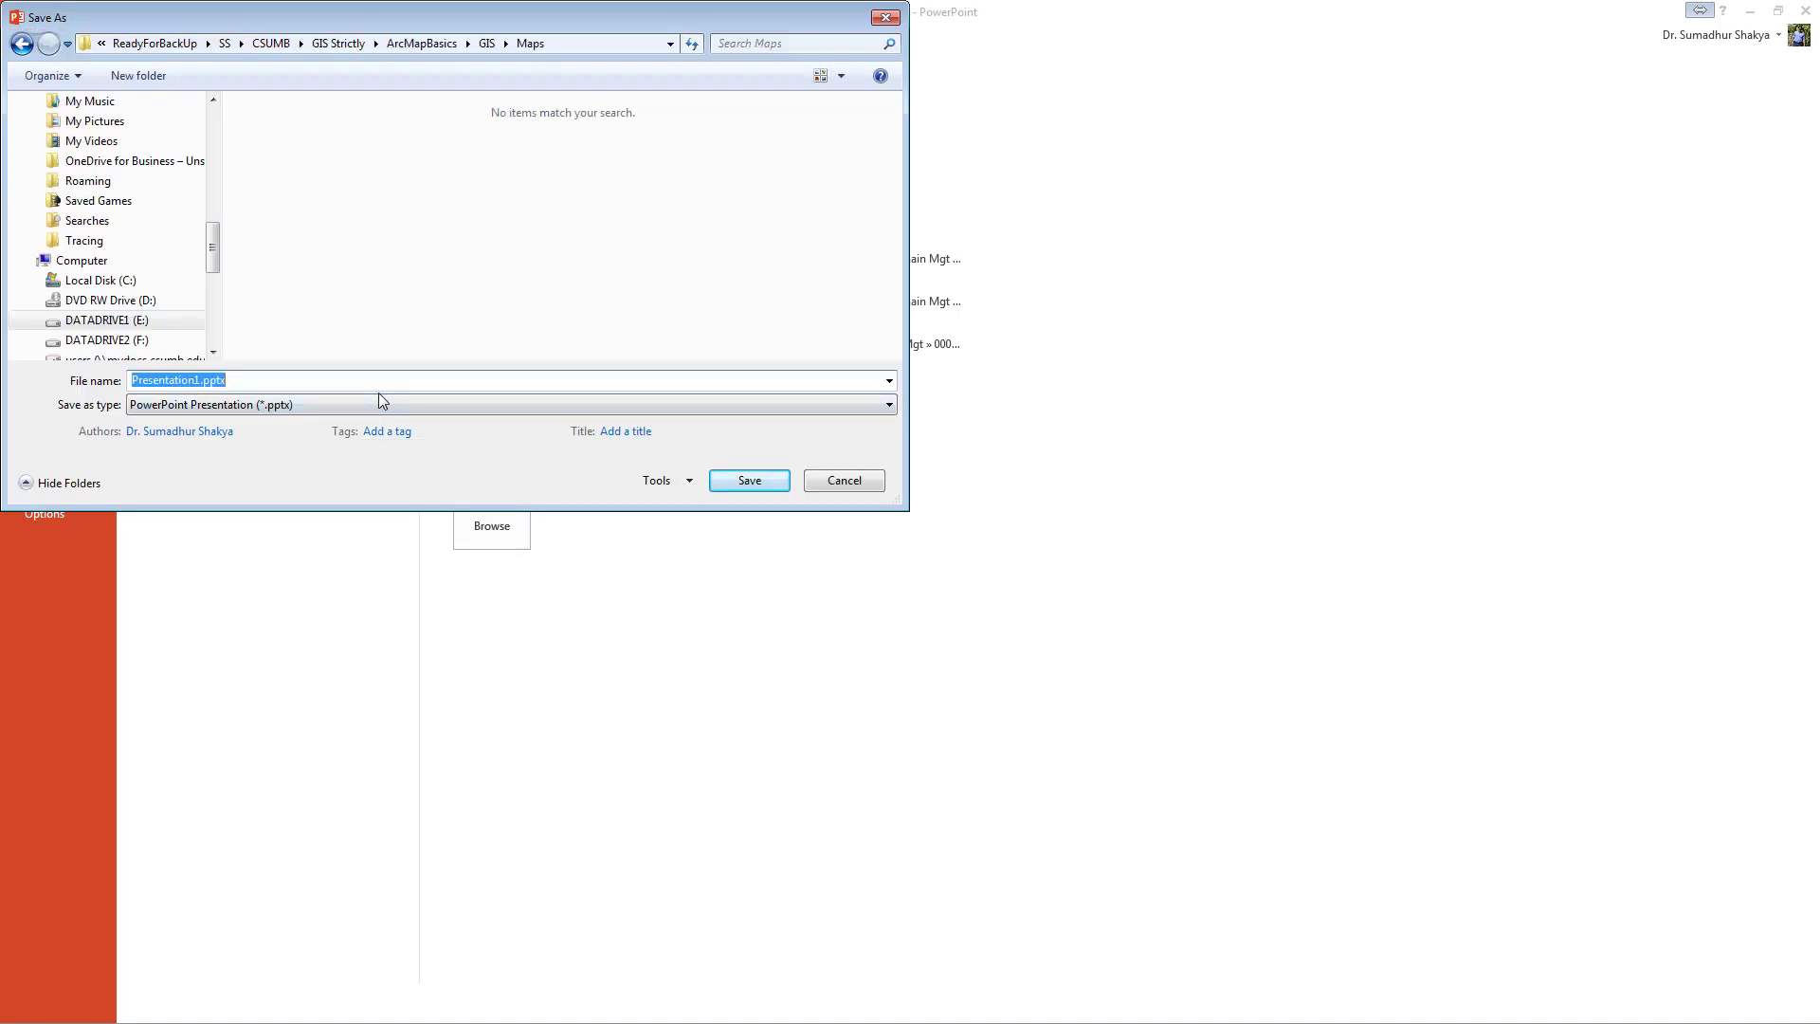
text(demo for pas in ppt)
key(Return)
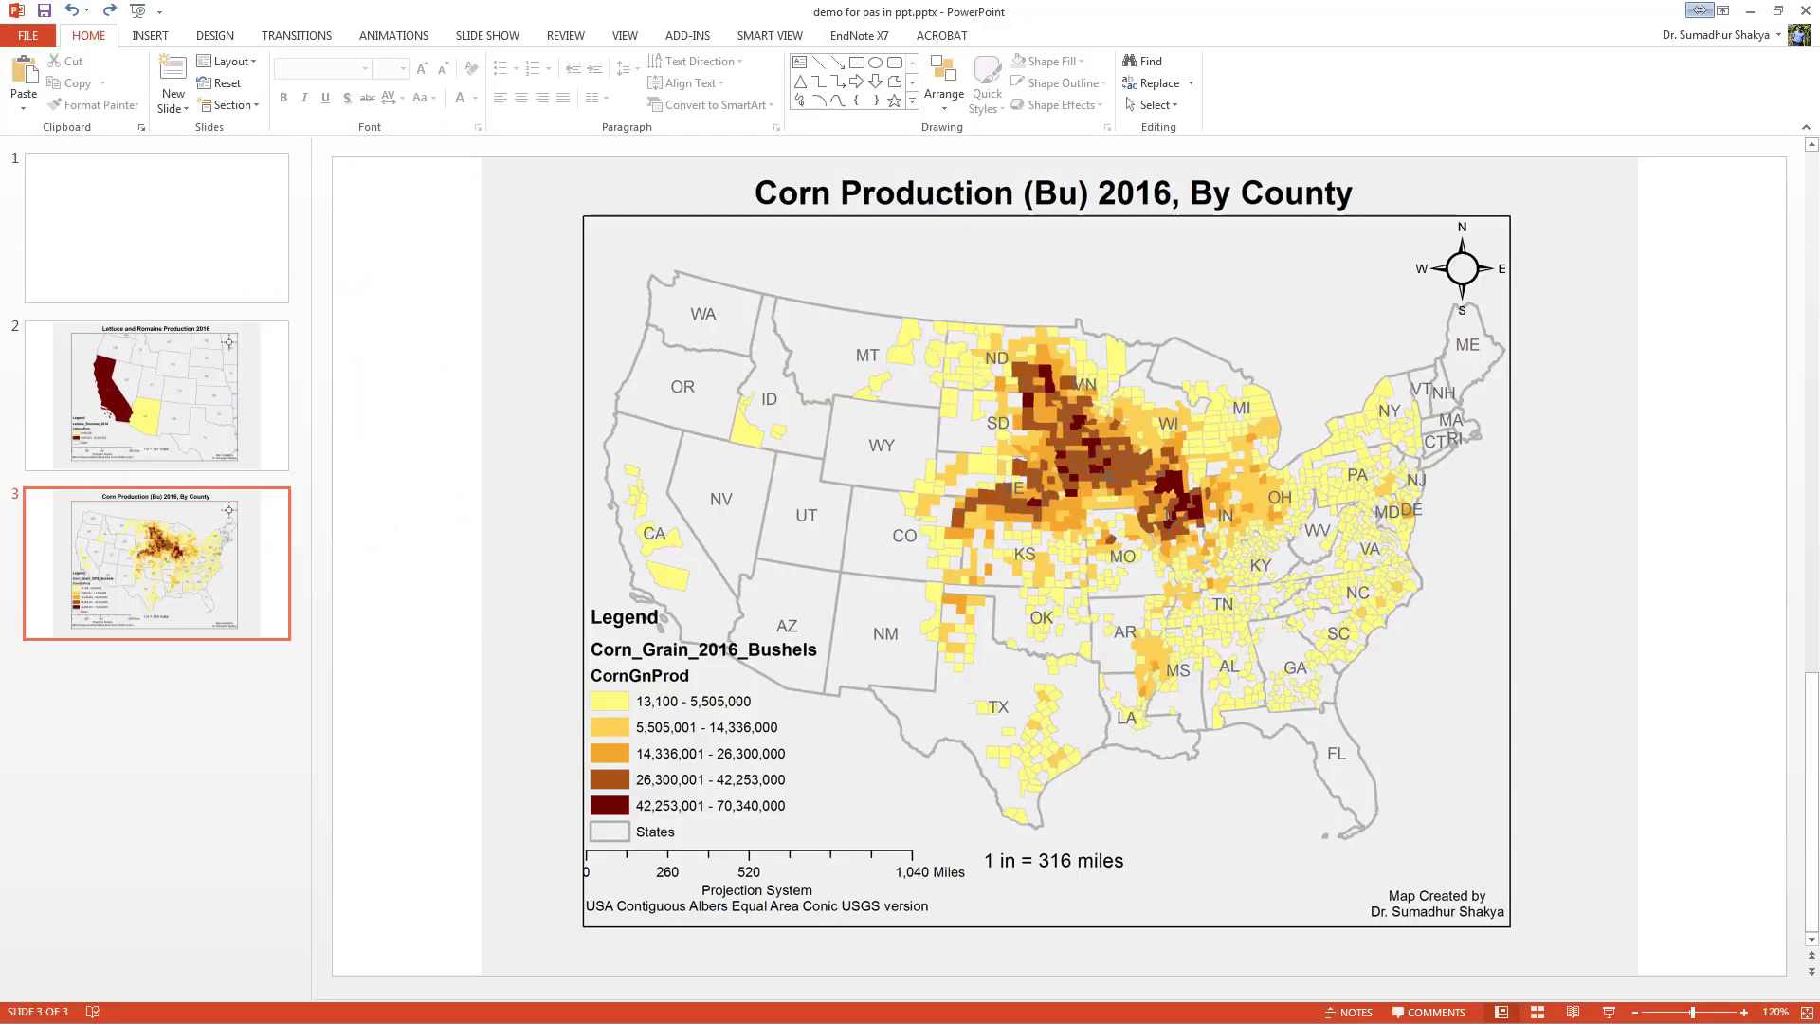
- Close the saved presentation and the file manager window behind it
click(1806, 12)
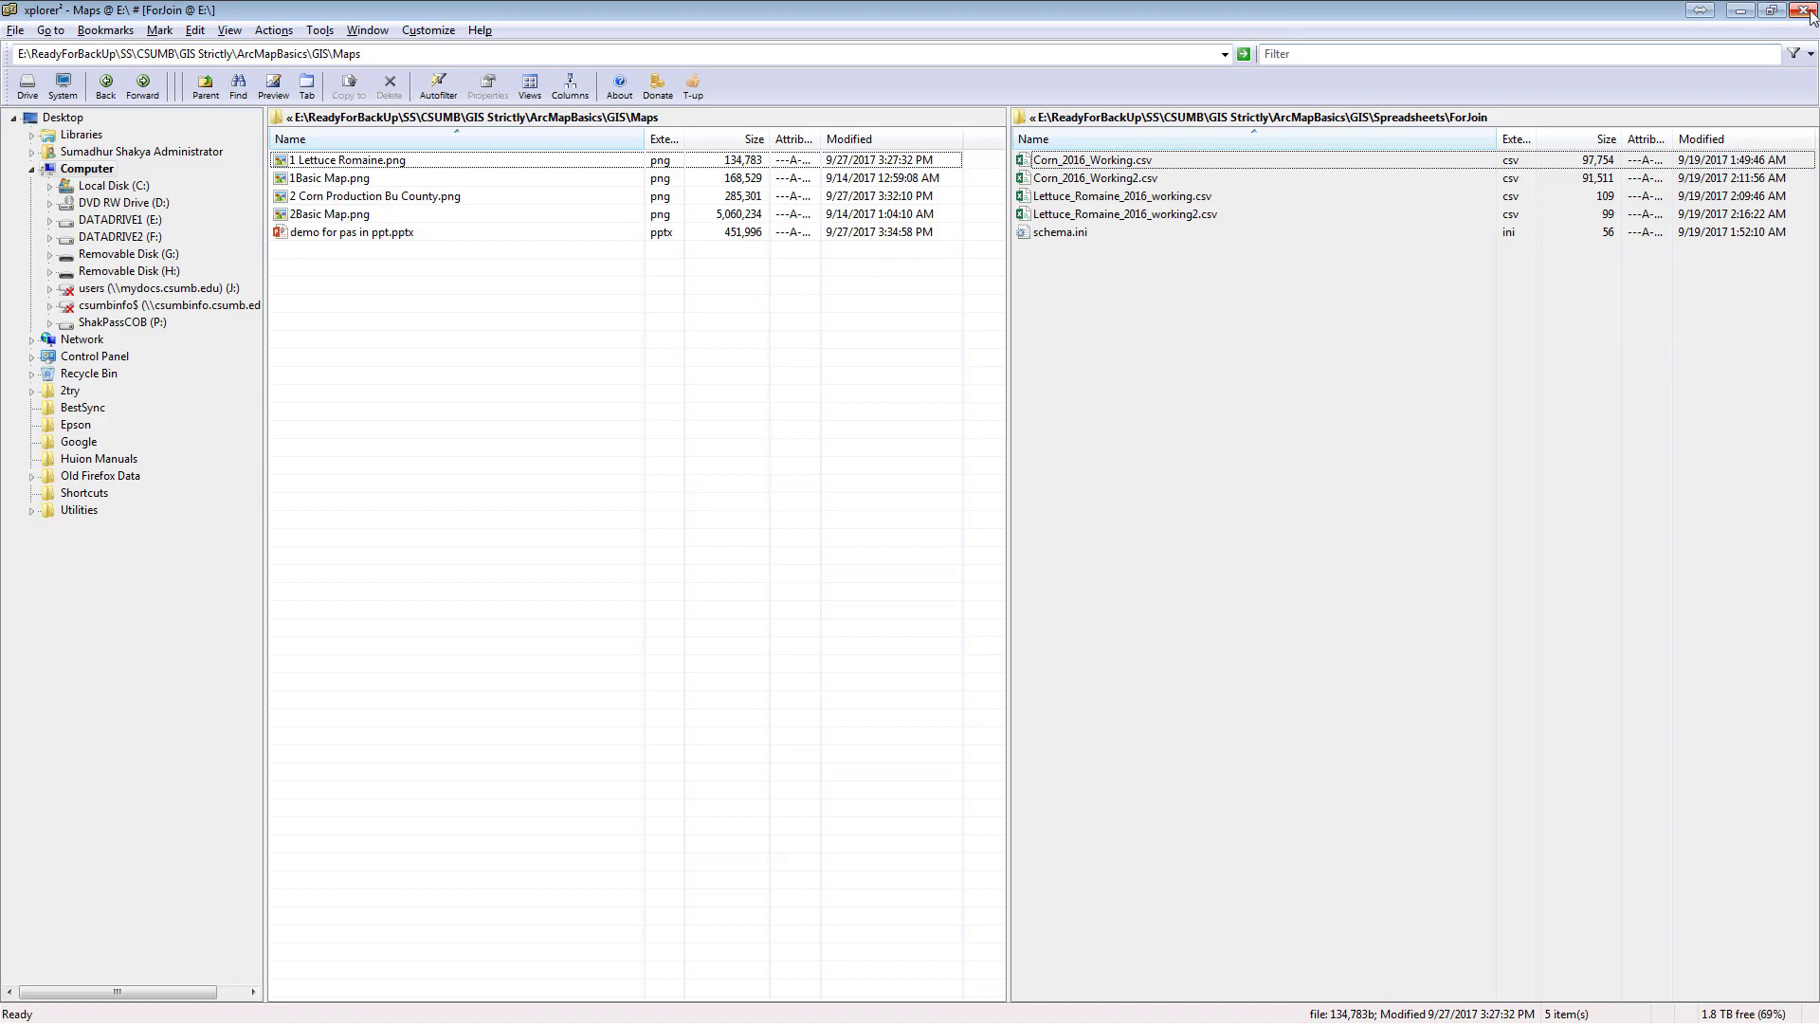
click(1805, 11)
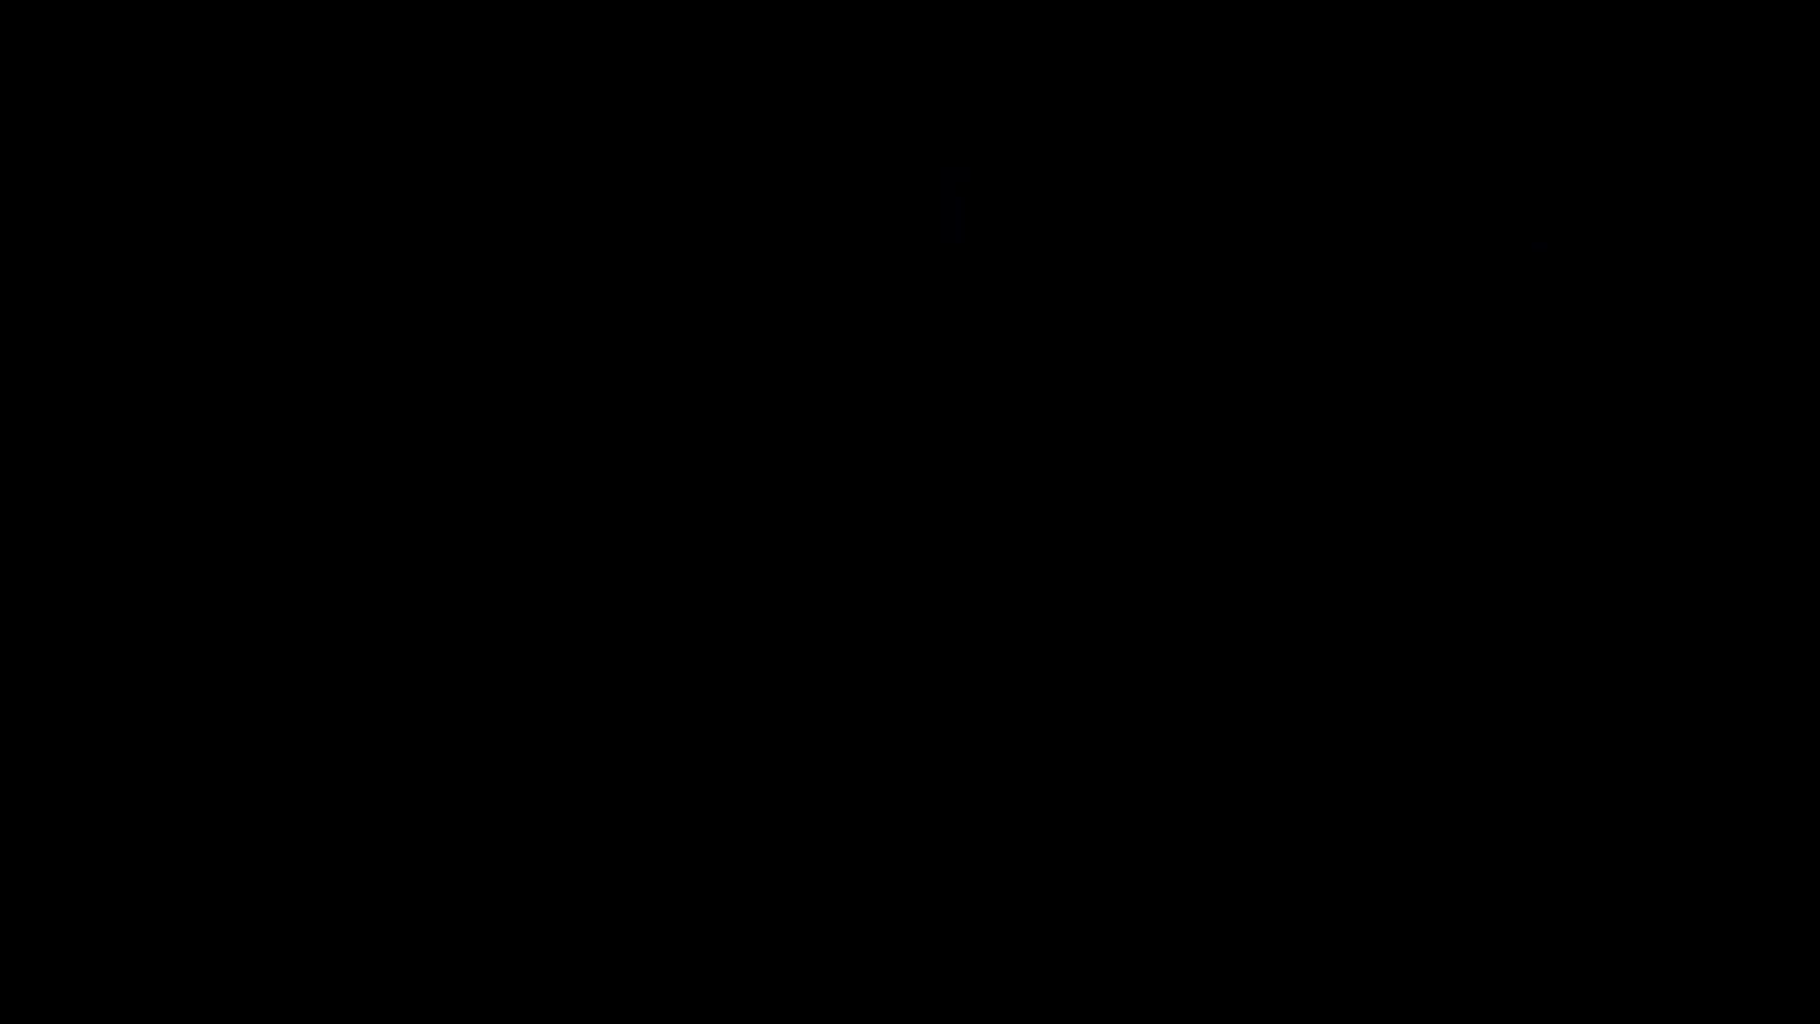